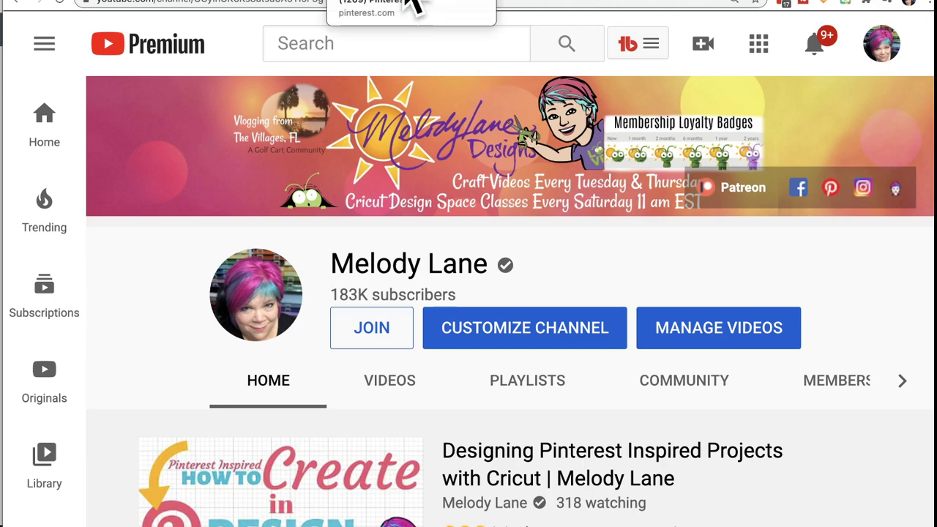
Step: Switch from YouTube to the Pinterest 'halloween shirts' results and scroll back up the pins
left_click(411, 3)
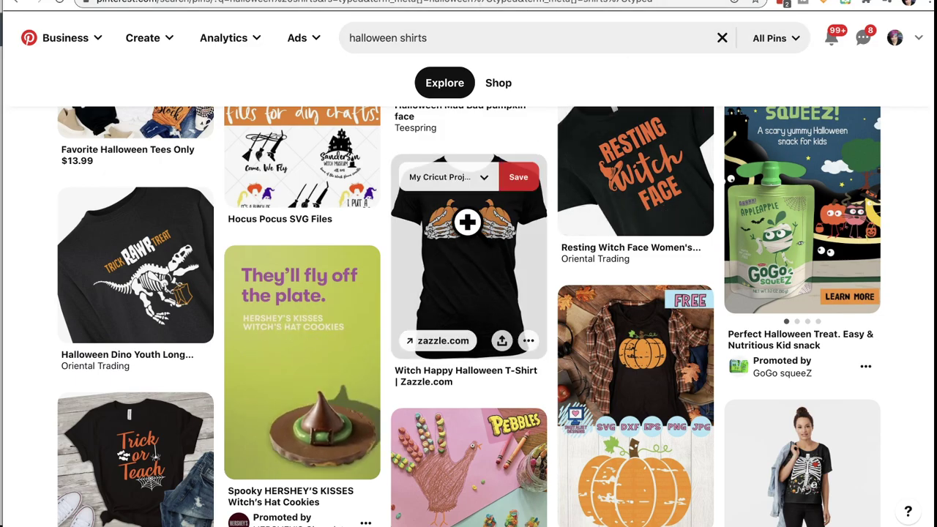
scroll(467, 221, "up", 3)
scroll(473, 230, "up", 2)
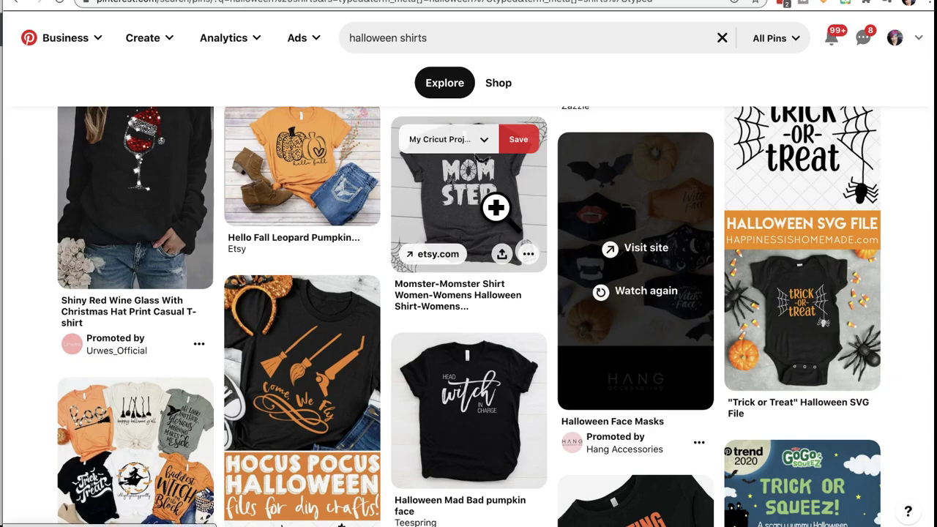
scroll(495, 208, "up", 3)
scroll(497, 208, "up", 4)
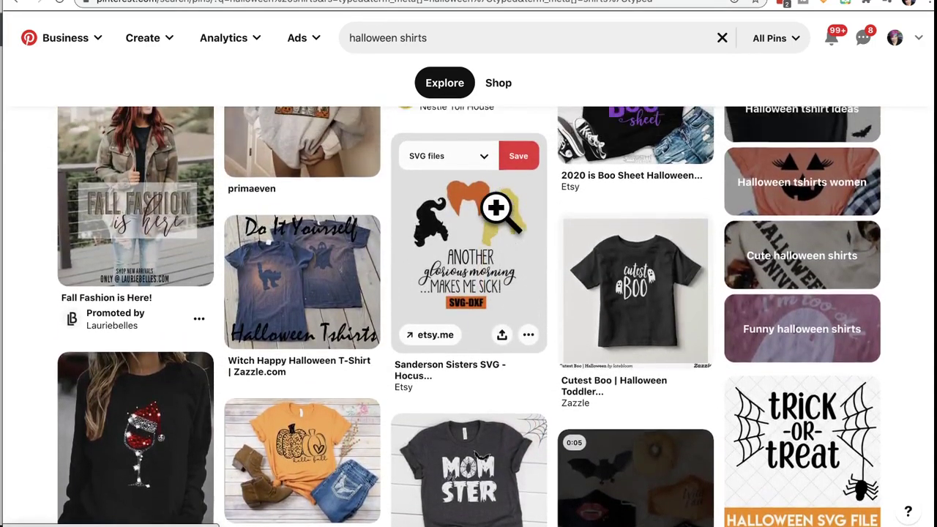
scroll(503, 228, "up", 3)
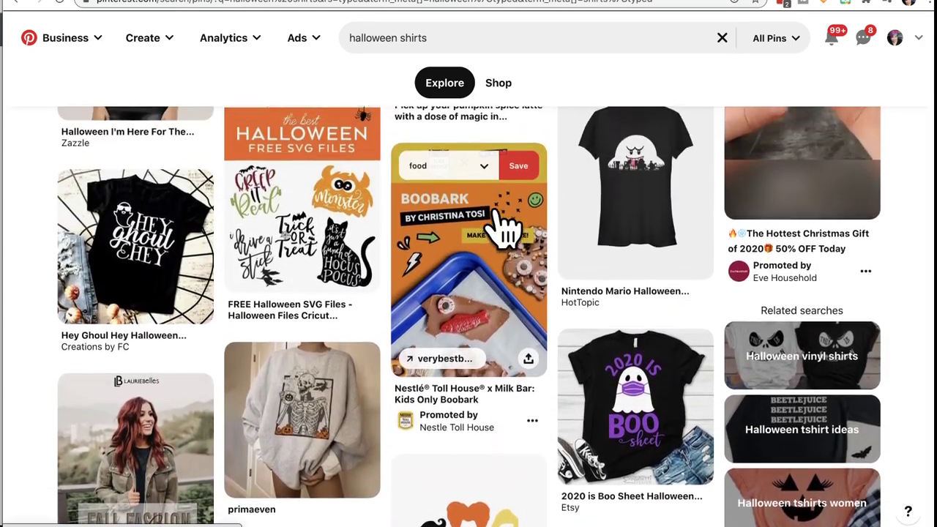
scroll(496, 206, "down", 1)
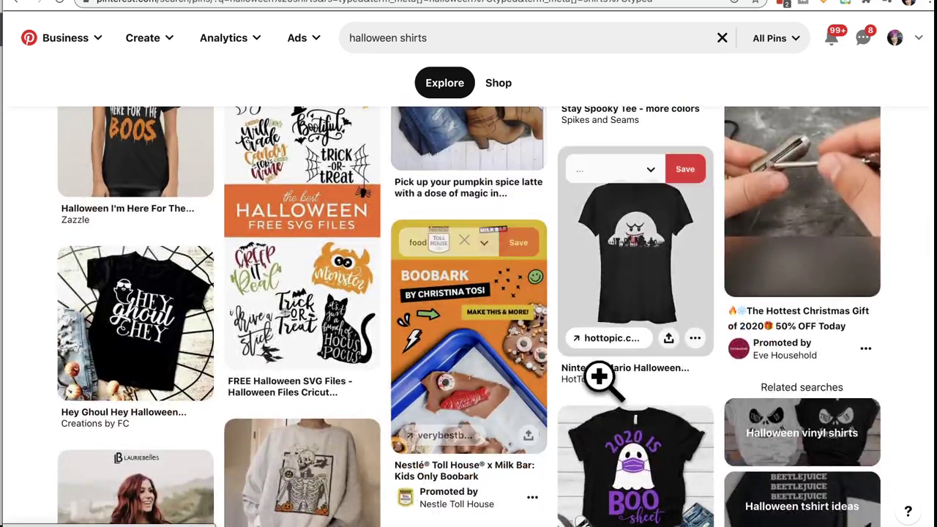
scroll(636, 451, "down", 1)
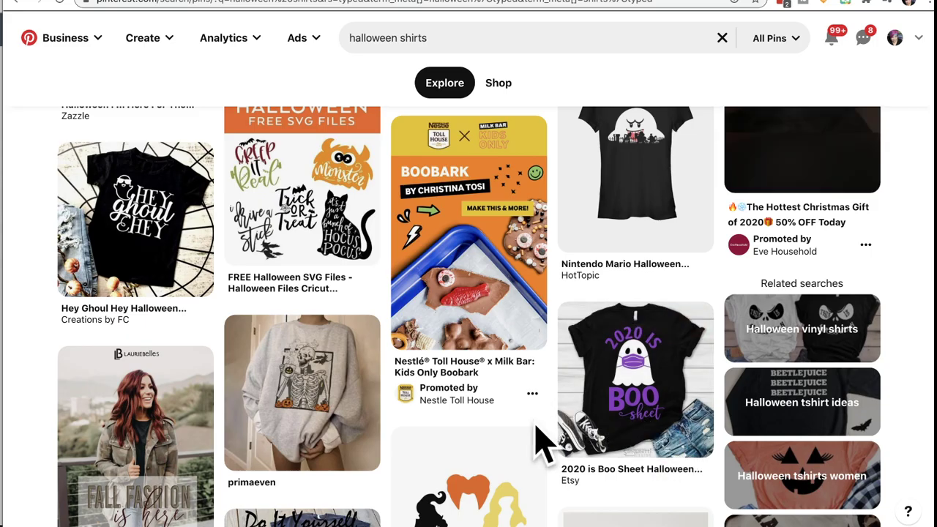
scroll(540, 443, "down", 7)
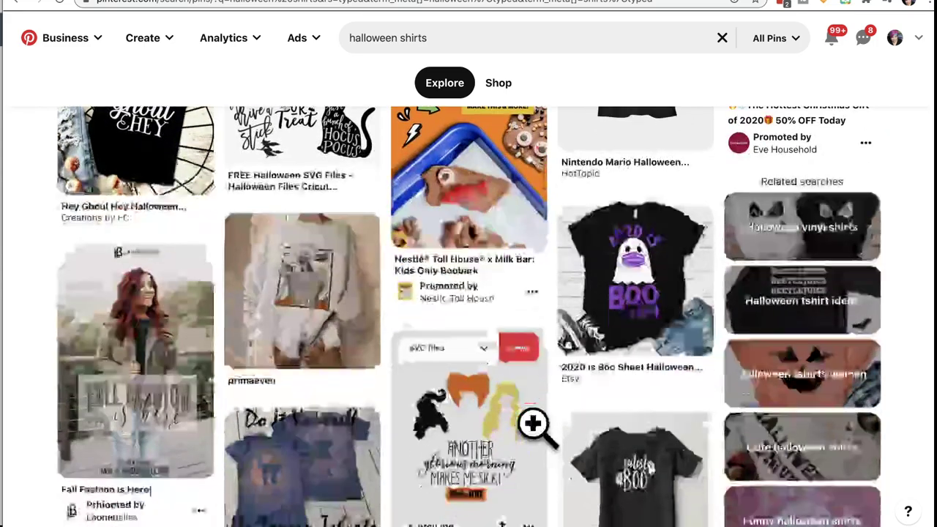
scroll(534, 424, "down", 2)
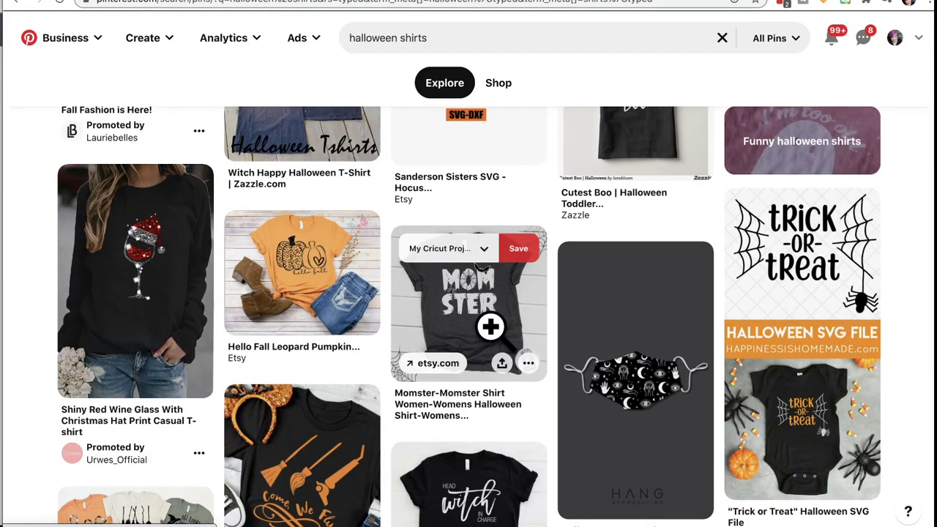
scroll(481, 381, "down", 2)
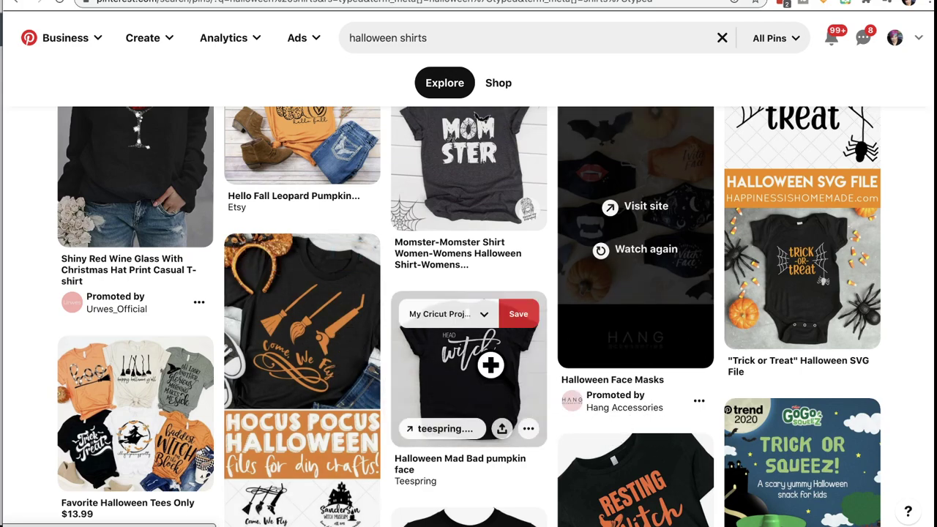
scroll(561, 425, "down", 2)
scroll(561, 427, "down", 2)
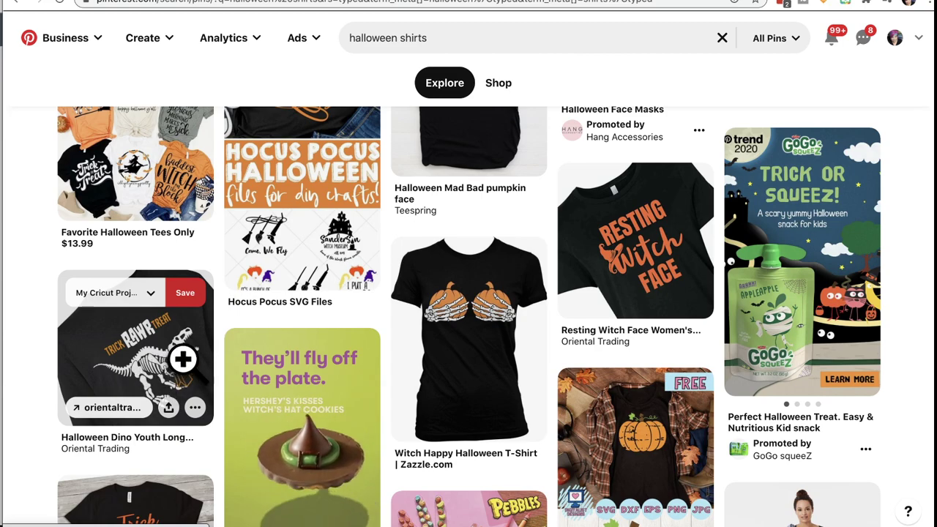
scroll(395, 344, "up", 1)
scroll(396, 344, "up", 2)
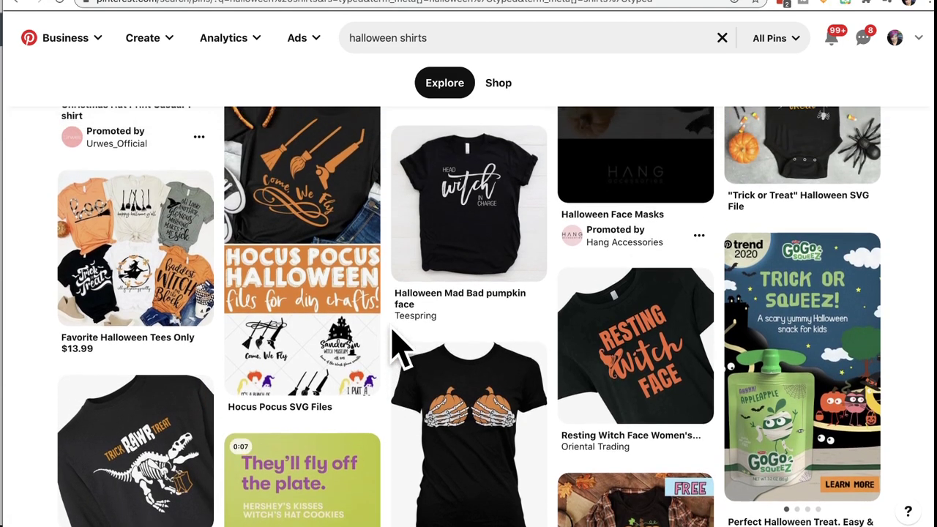
scroll(395, 344, "up", 1)
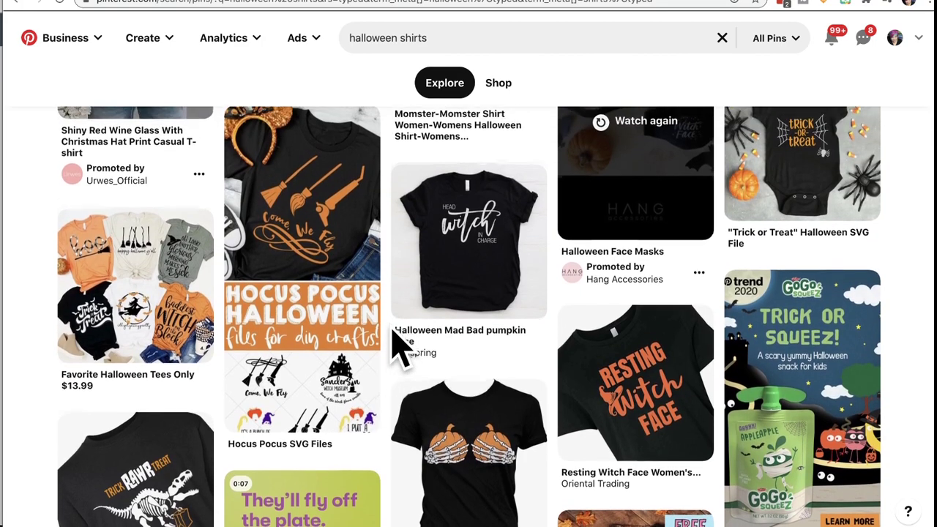
Step: Scroll up and down through the Pinterest Halloween shirt pins
scroll(399, 348, "up", 1)
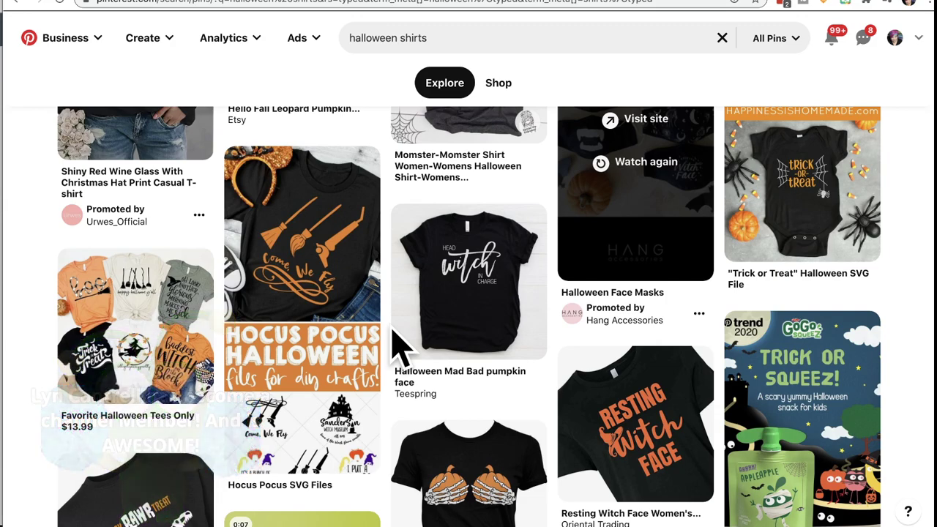
scroll(399, 348, "up", 1)
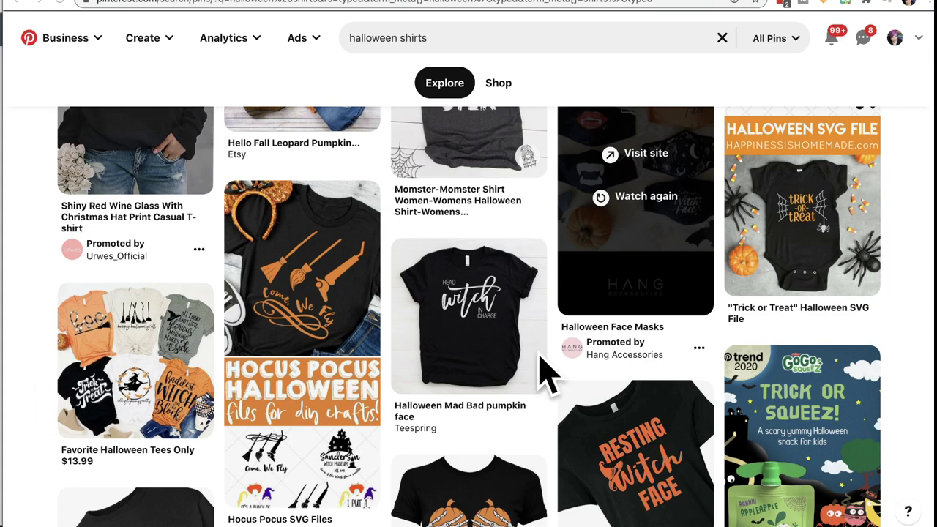
scroll(455, 338, "up", 2)
scroll(457, 346, "up", 1)
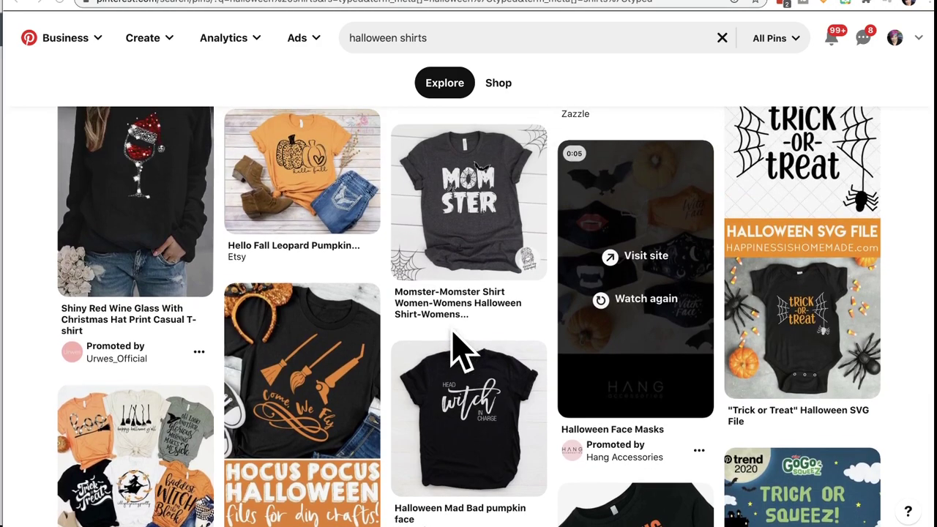
scroll(454, 337, "up", 2)
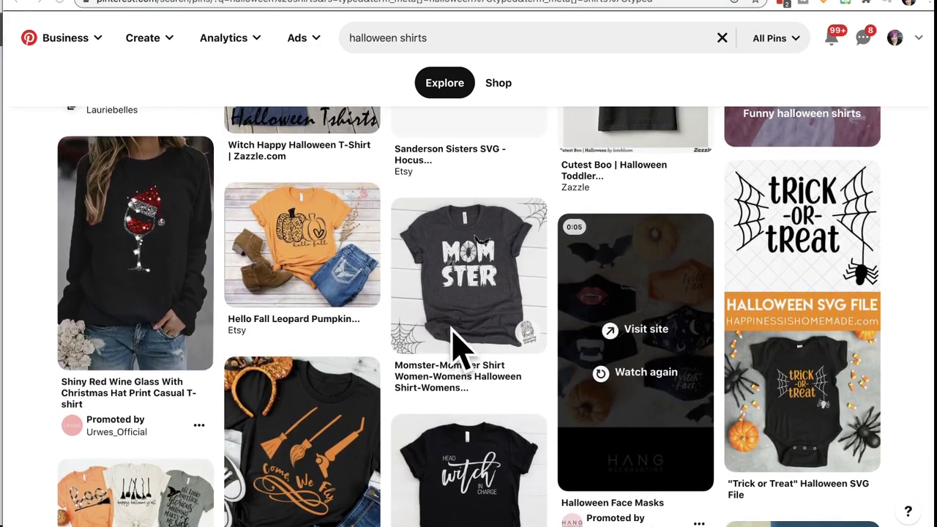
scroll(456, 344, "up", 2)
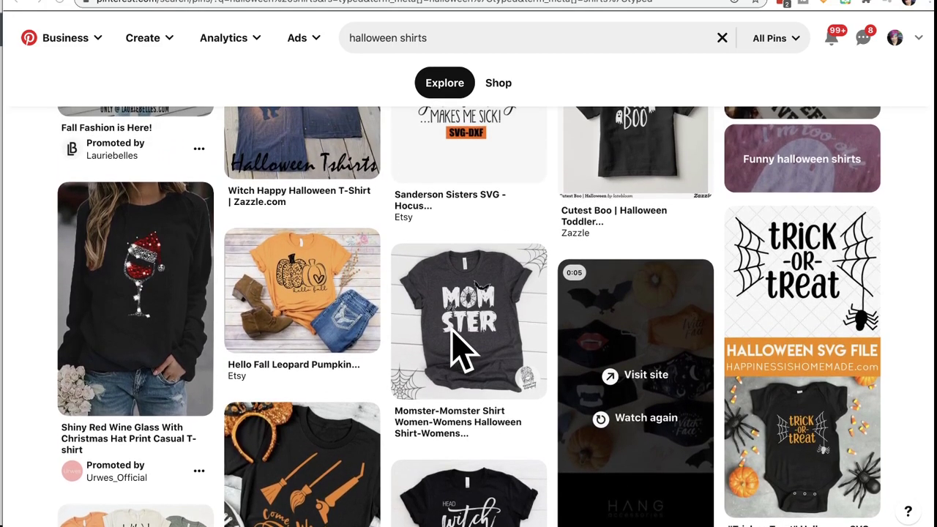
scroll(455, 350, "up", 1)
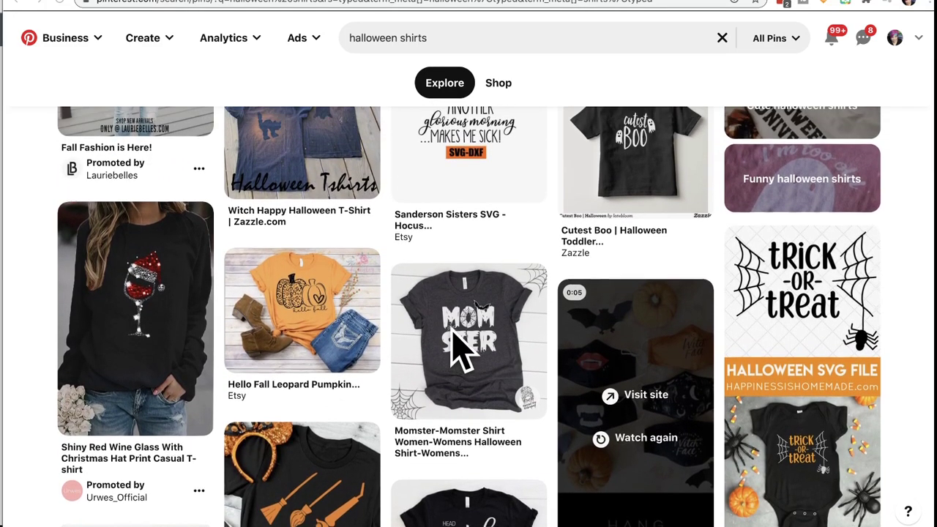
scroll(456, 350, "up", 2)
scroll(455, 350, "up", 3)
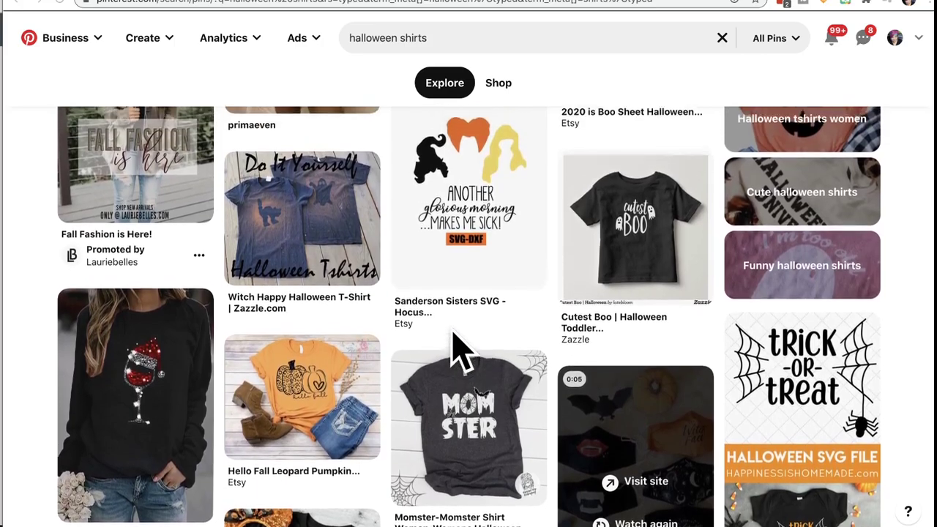
scroll(456, 350, "up", 4)
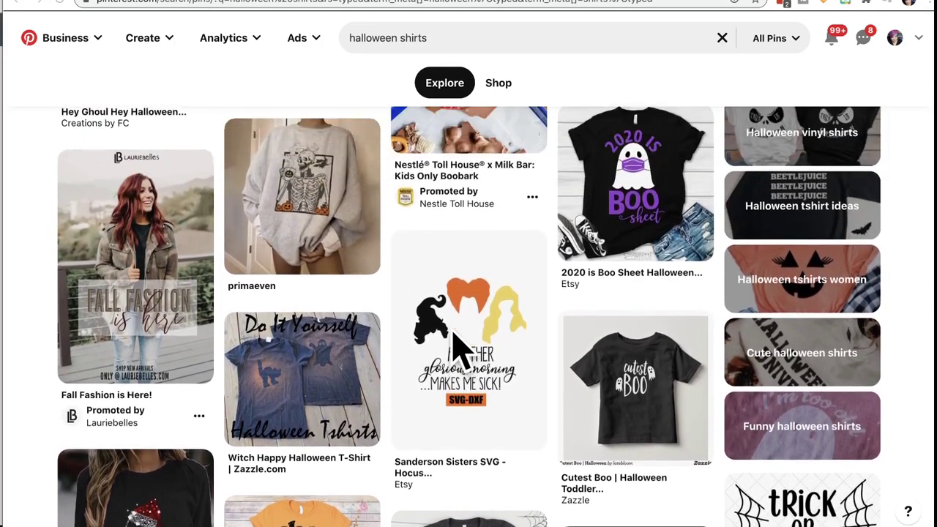
scroll(453, 331, "down", 1)
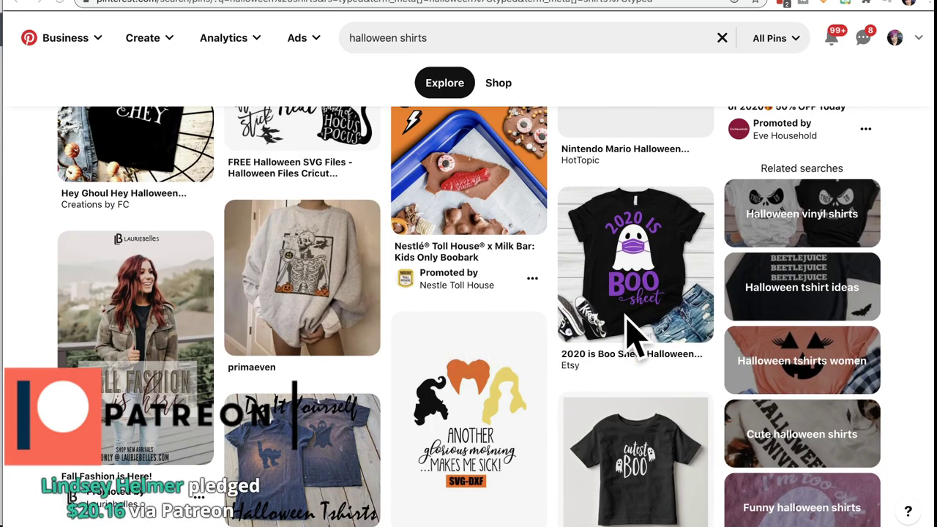
scroll(629, 319, "down", 1)
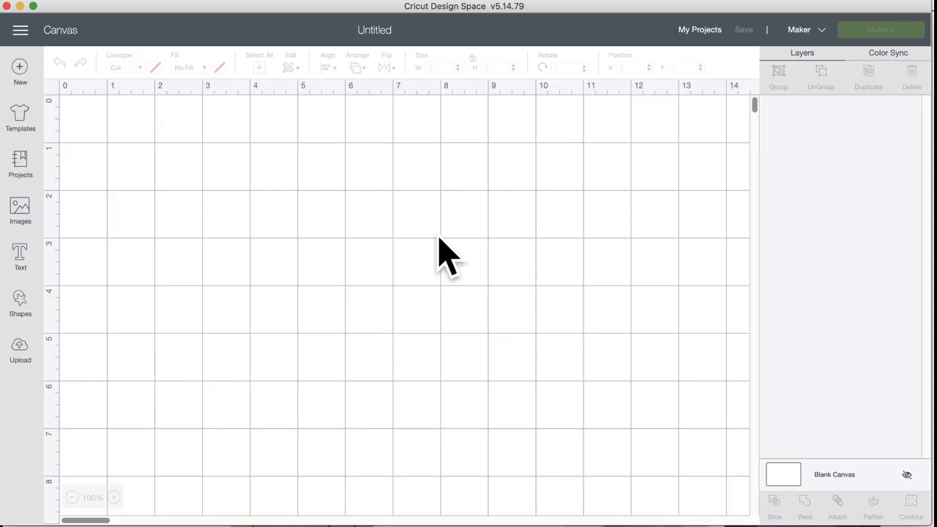
Step: Search the image library for 'GHOST', replacing the previous dinosaur search
left_click(21, 212)
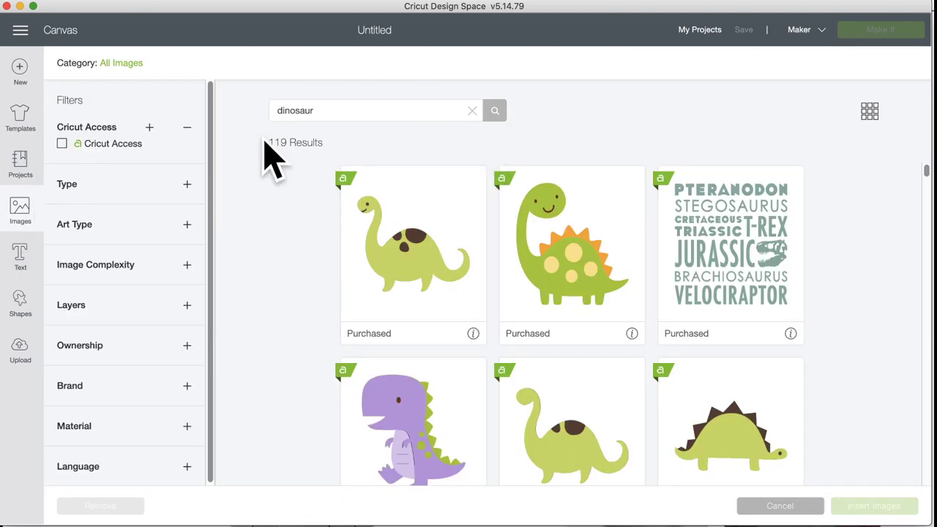
left_click(473, 110)
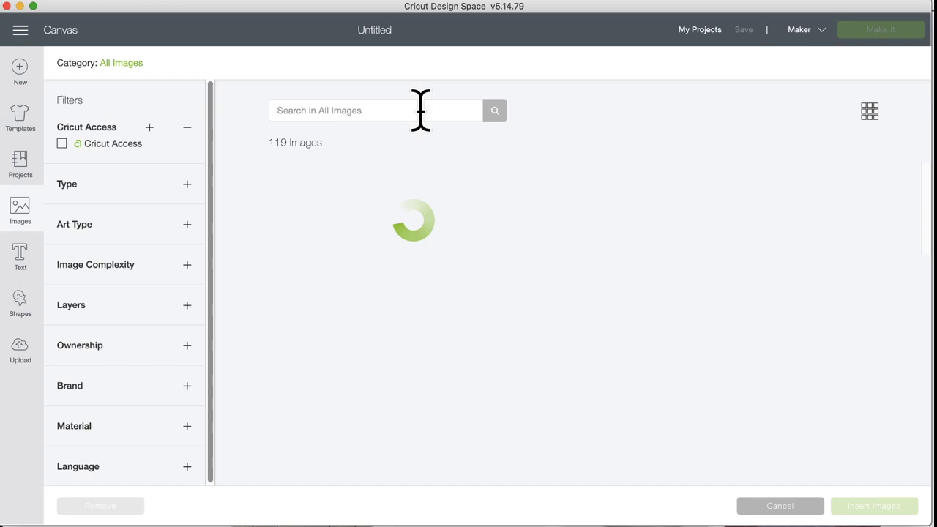
left_click(372, 110)
type("GHO")
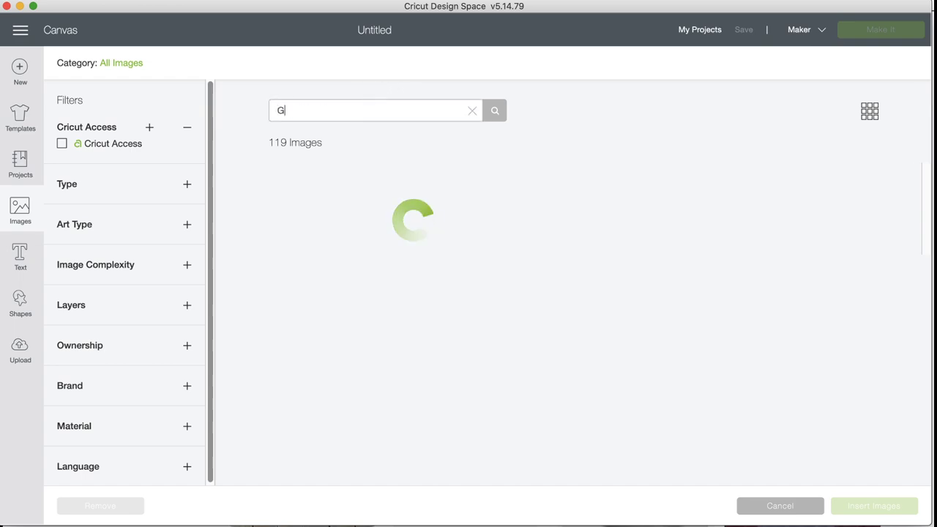
type("ST")
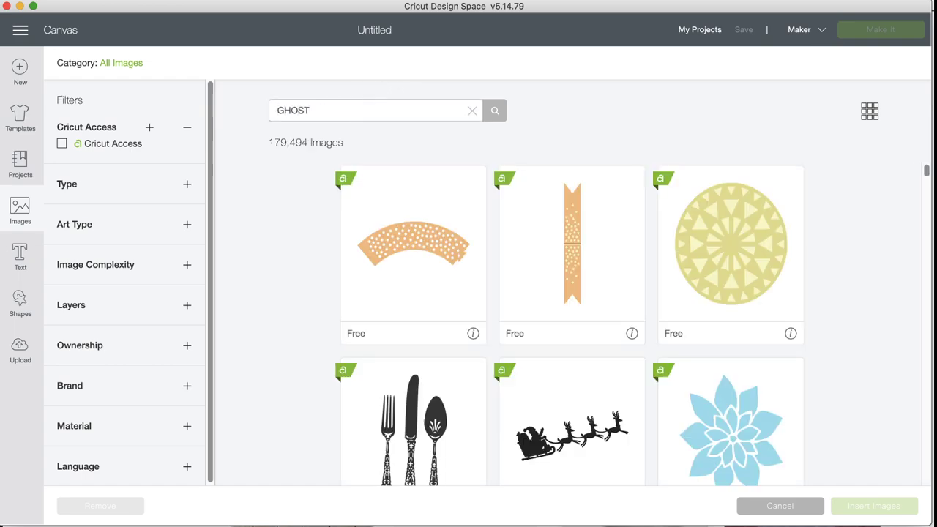
key("Return")
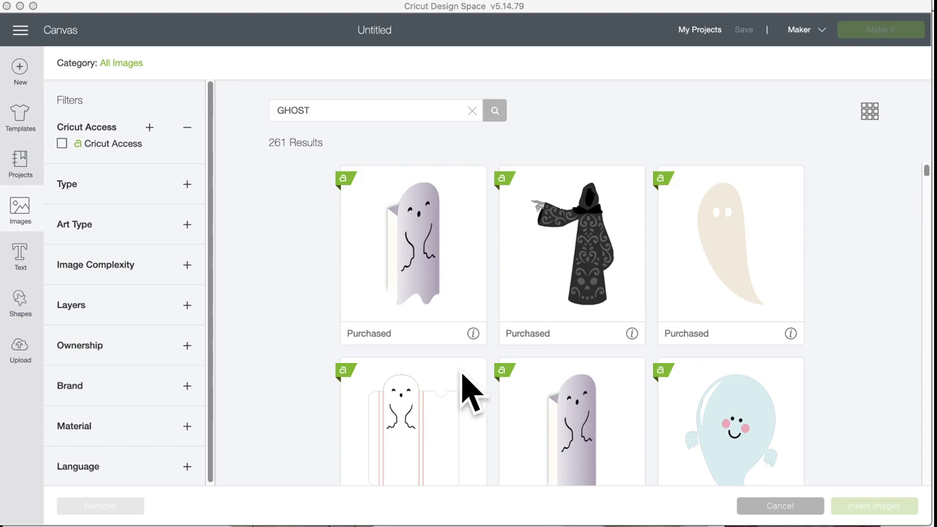
Step: Browse the 261 ghost results and select the orange sheet-style ghost
scroll(464, 388, "down", 3)
scroll(464, 389, "down", 2)
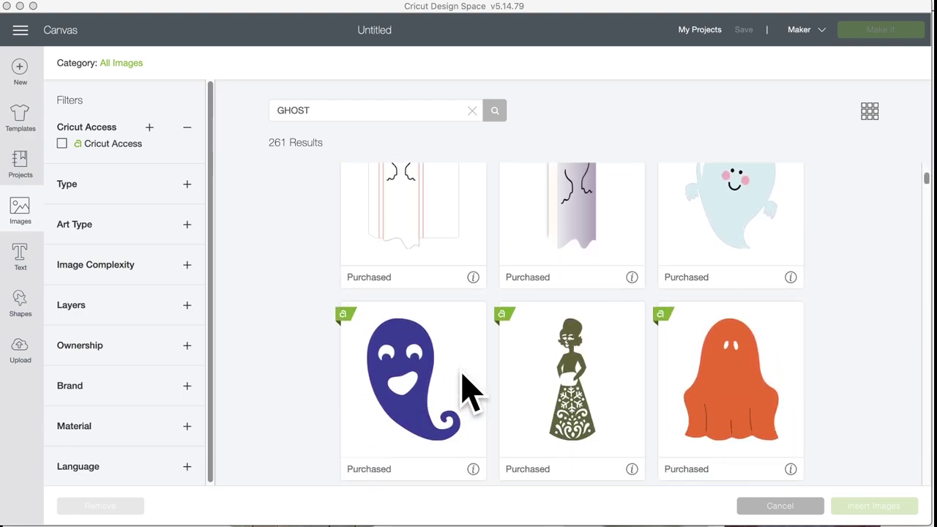
scroll(464, 388, "down", 1)
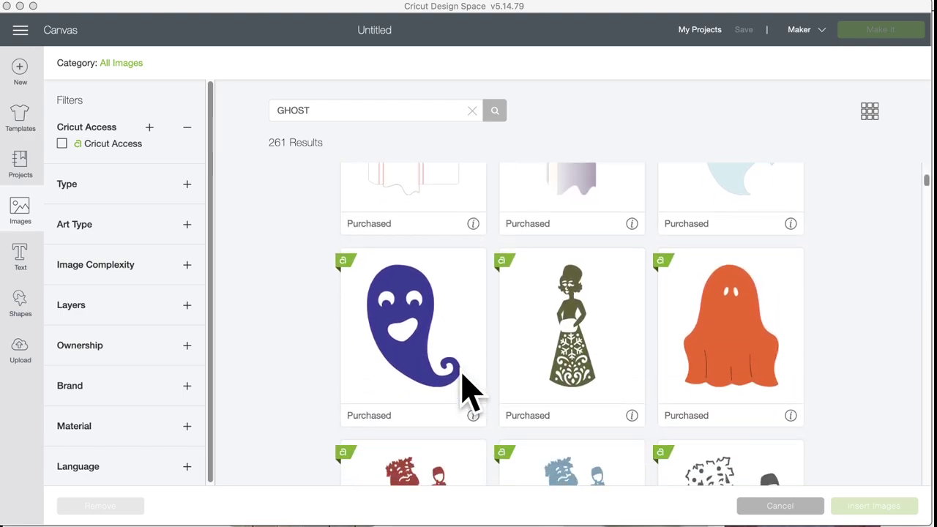
scroll(465, 388, "up", 3)
scroll(465, 389, "down", 3)
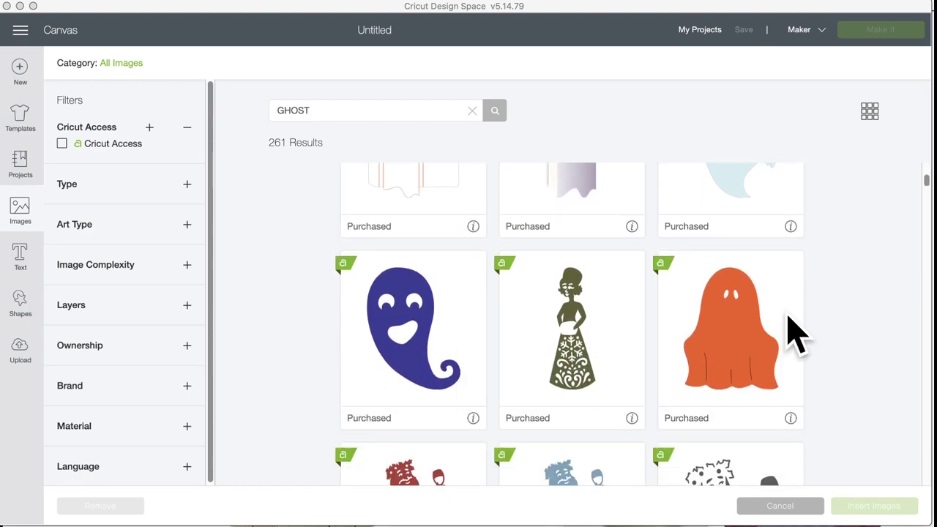
left_click(739, 325)
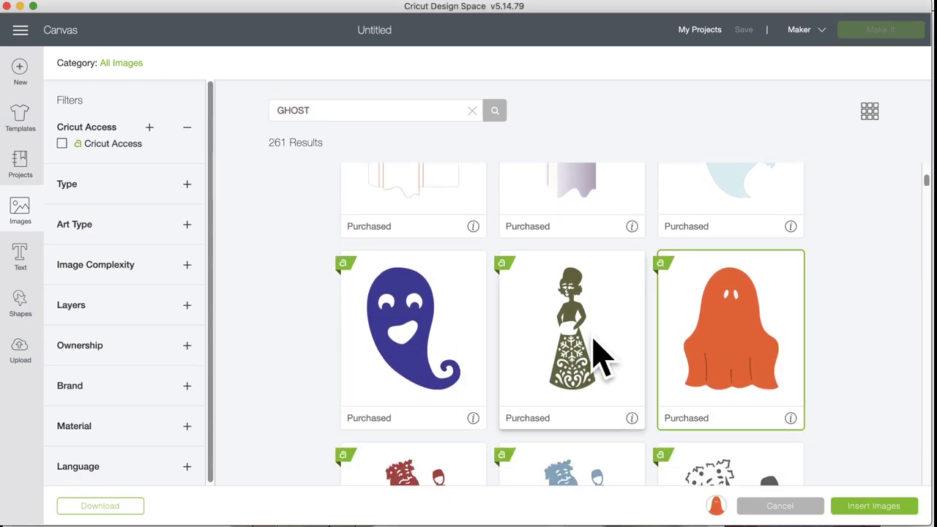
Step: Insert the orange ghost onto the canvas as a 2.542 × 3.009 in Cut layer
scroll(555, 368, "down", 3)
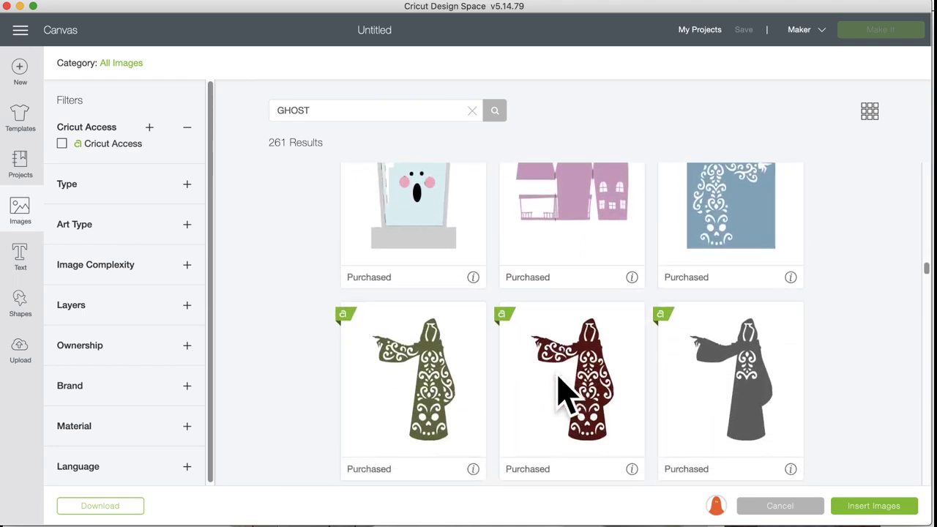
scroll(561, 396, "down", 3)
scroll(563, 397, "down", 3)
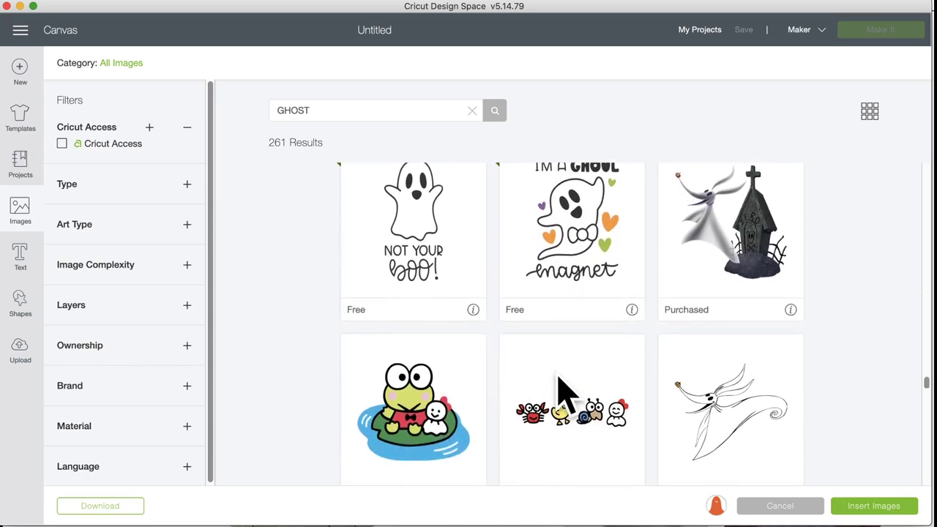
scroll(560, 379, "down", 3)
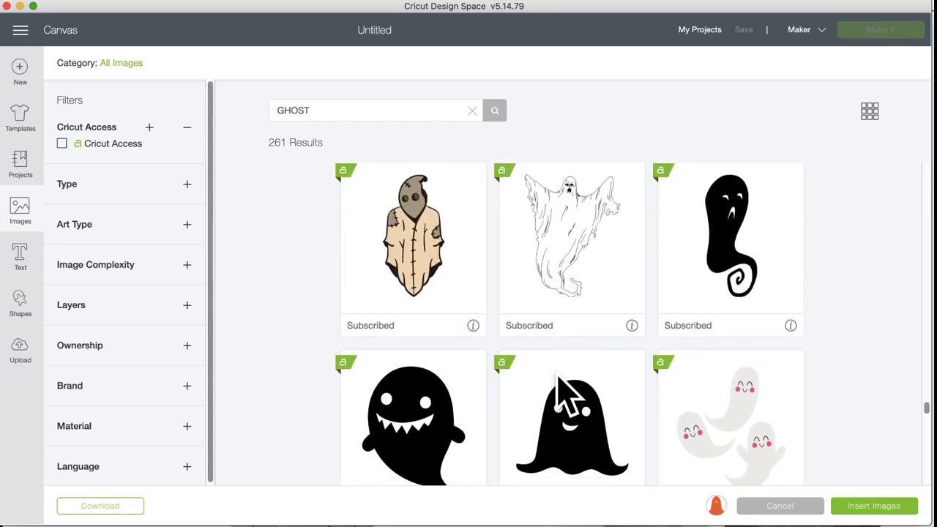
scroll(564, 395, "down", 4)
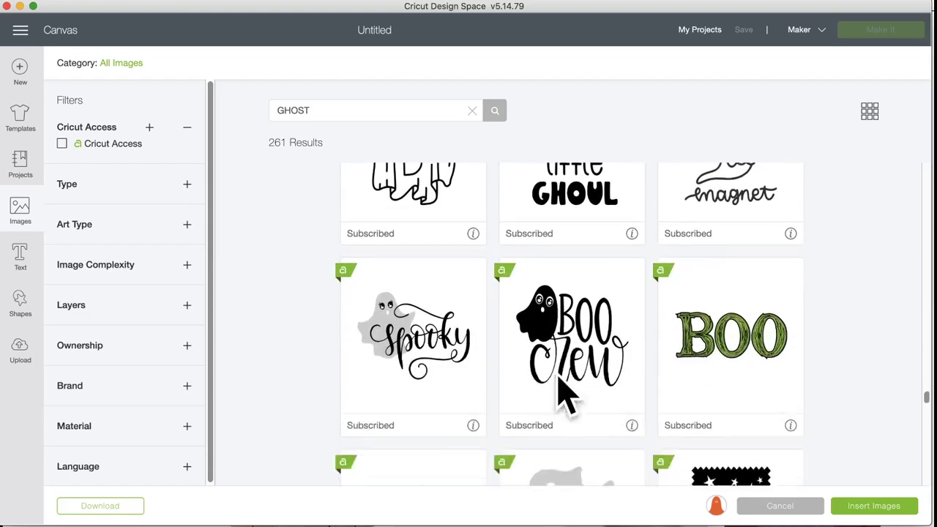
scroll(564, 396, "down", 20)
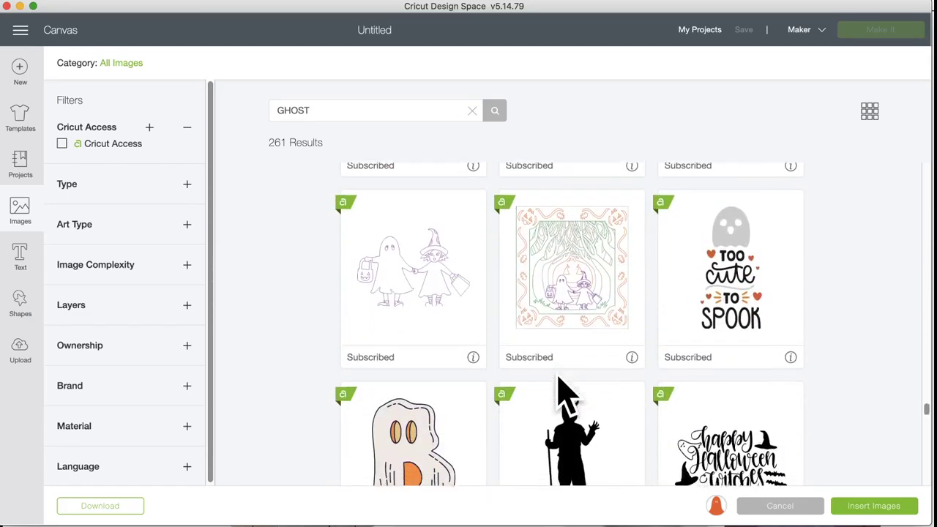
scroll(564, 395, "down", 5)
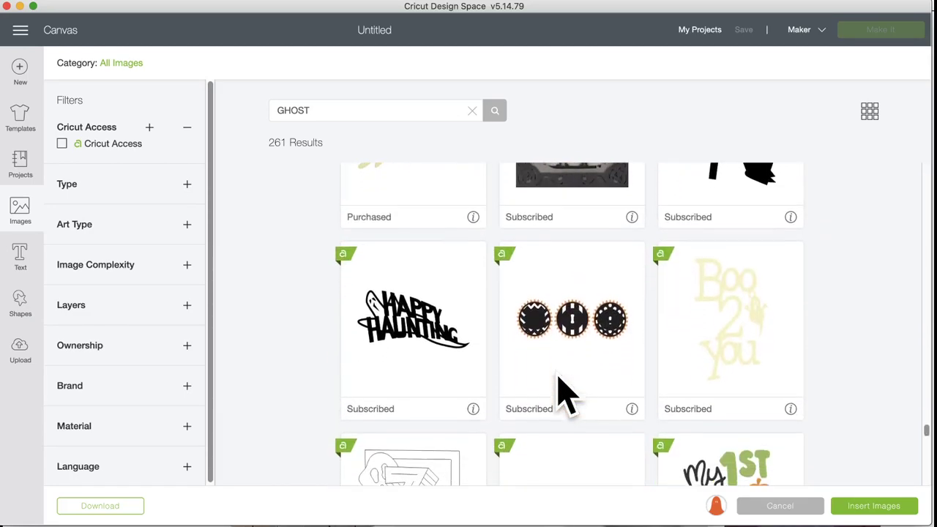
left_click(871, 509)
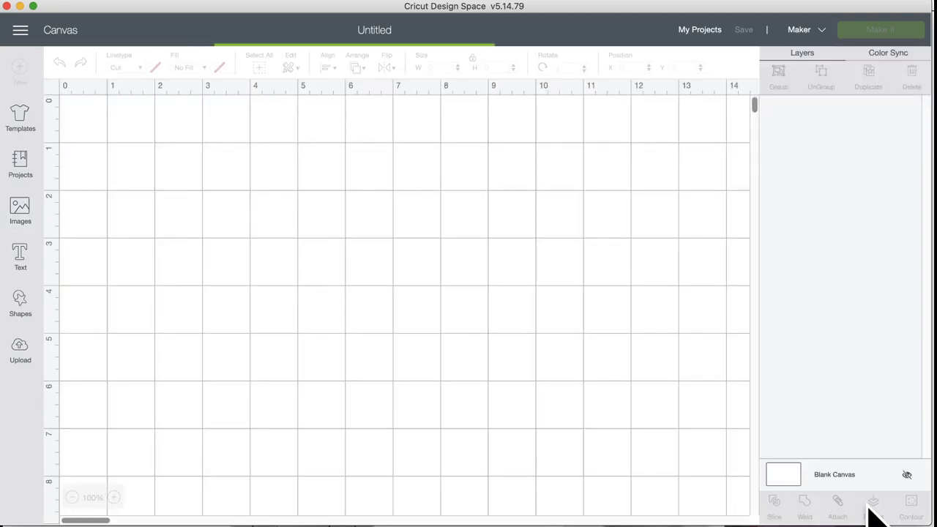
Step: Search Image Sets for face masks and open the Face Mask Images set
left_click(21, 212)
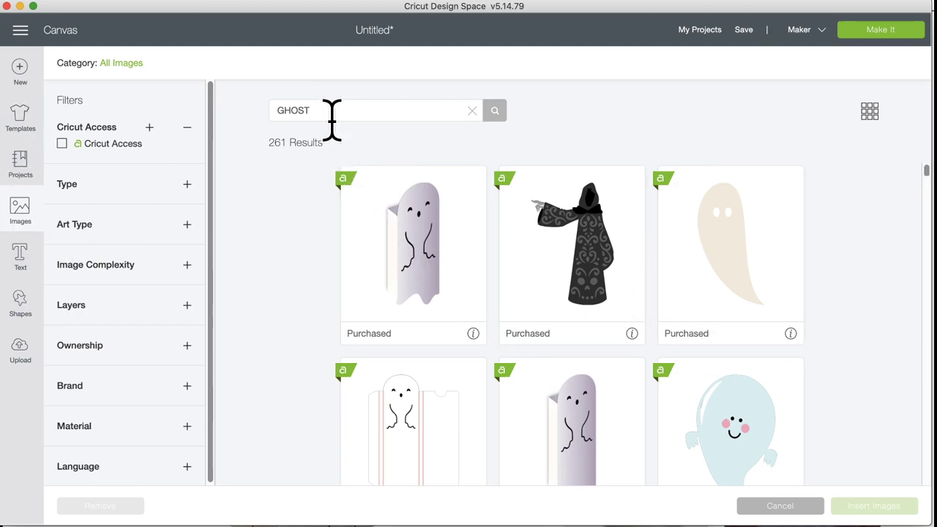
left_click(326, 110)
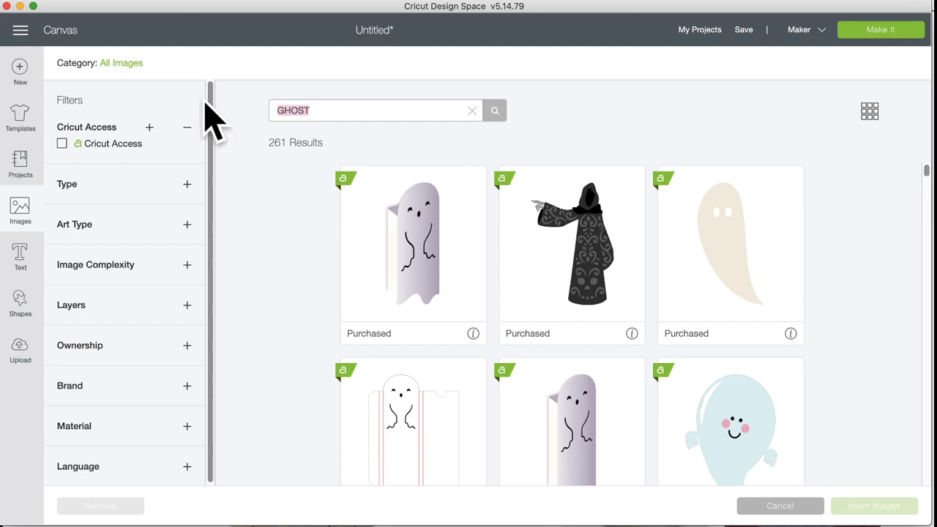
left_click(121, 63)
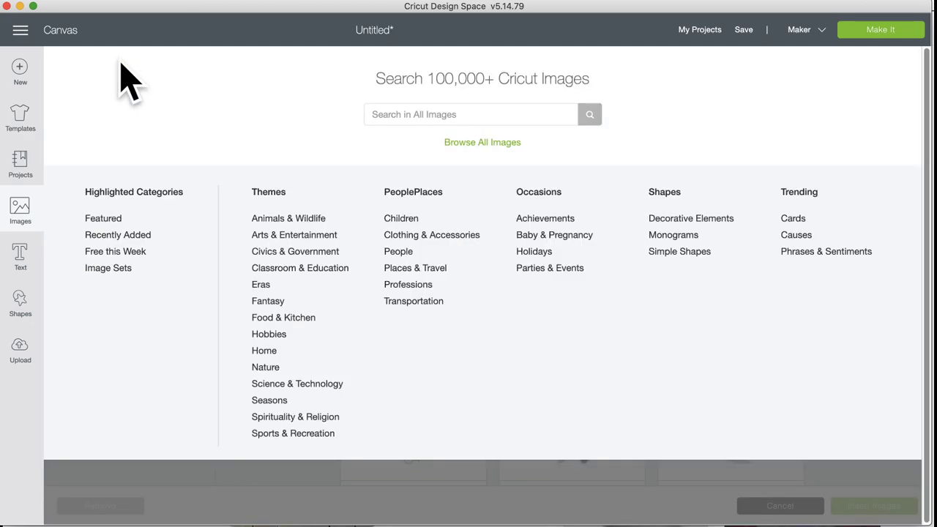
left_click(110, 269)
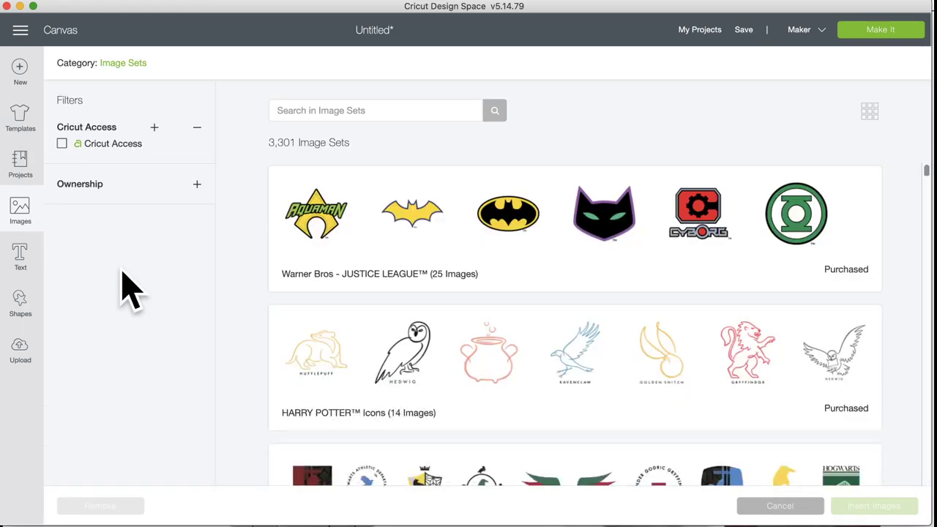
left_click(344, 111)
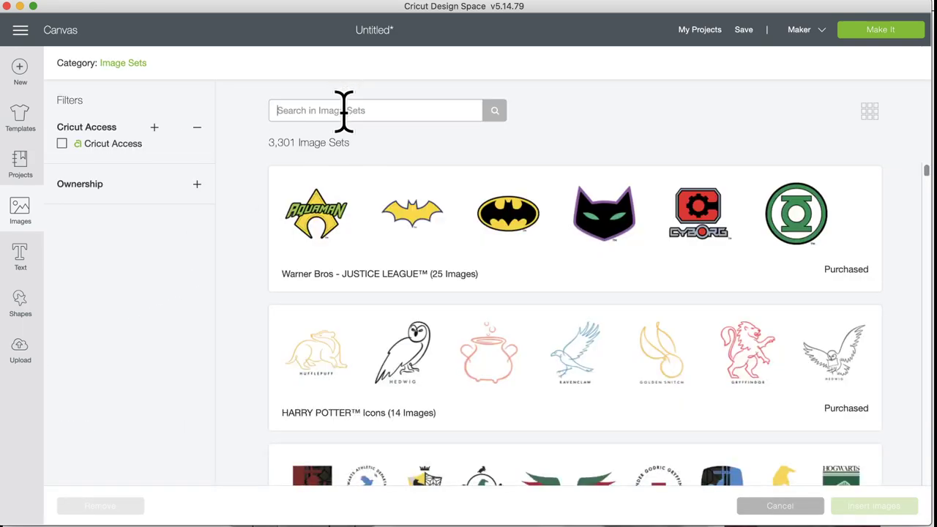
type("FACE MASK")
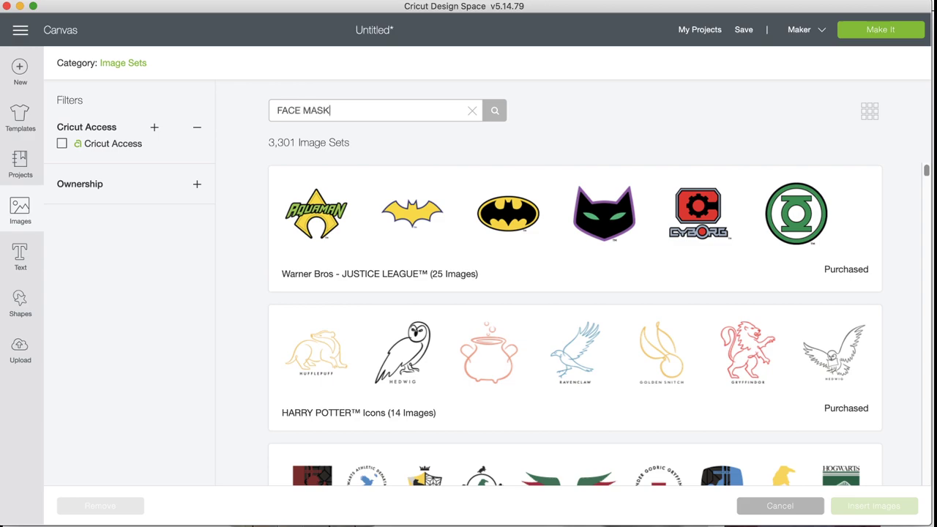
key("Return")
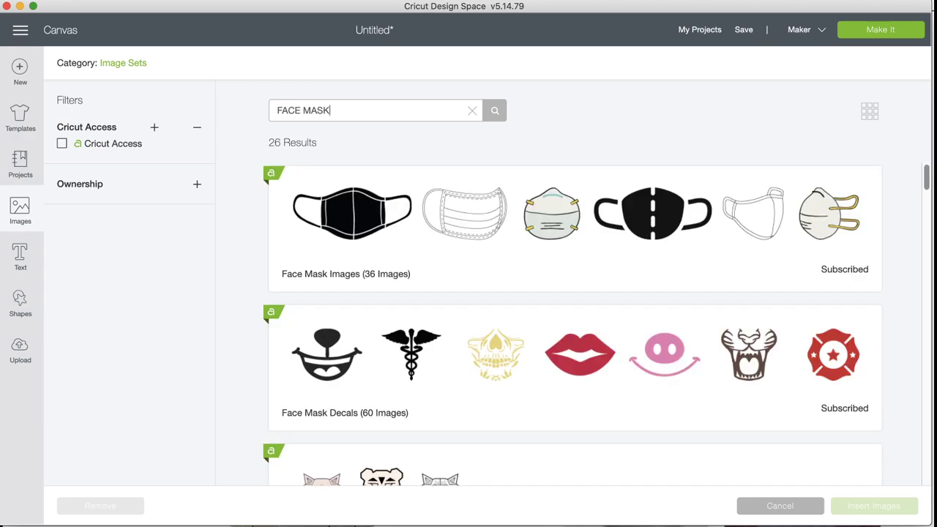
left_click(416, 226)
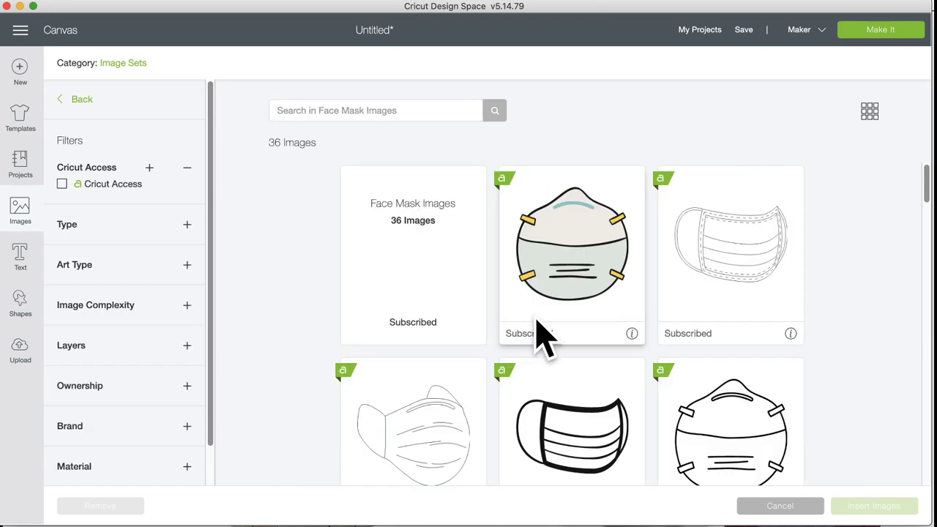
Step: Choose the black cloth mask (Face Mask 5) and add it at 4.848 × 2.13 in
scroll(578, 344, "down", 5)
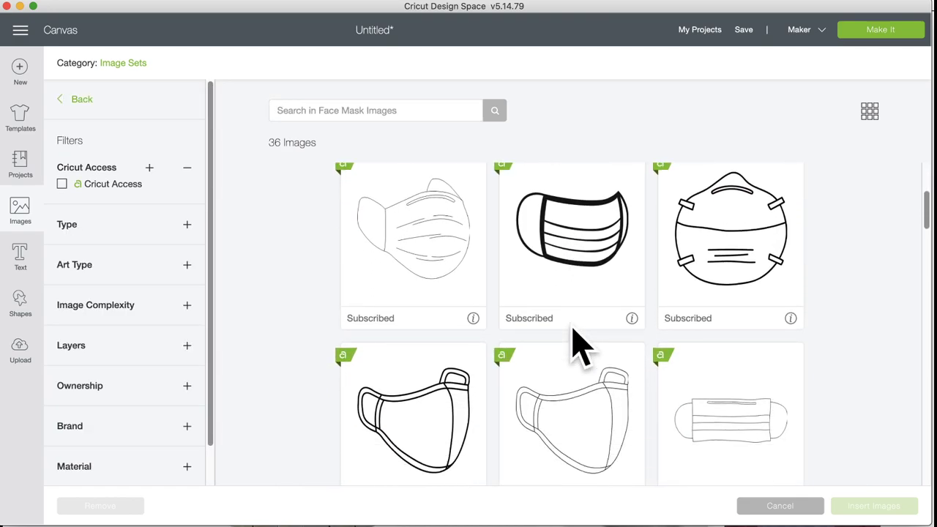
scroll(578, 348, "down", 5)
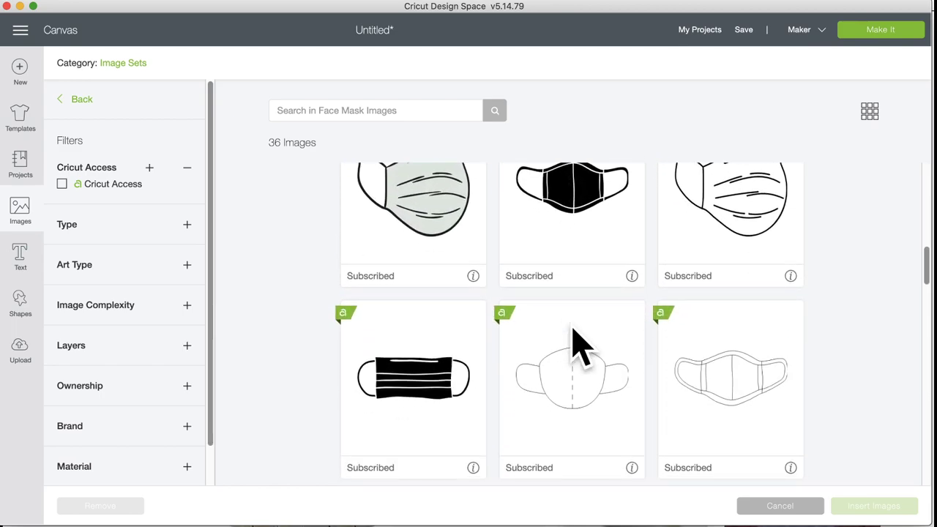
scroll(578, 344, "down", 6)
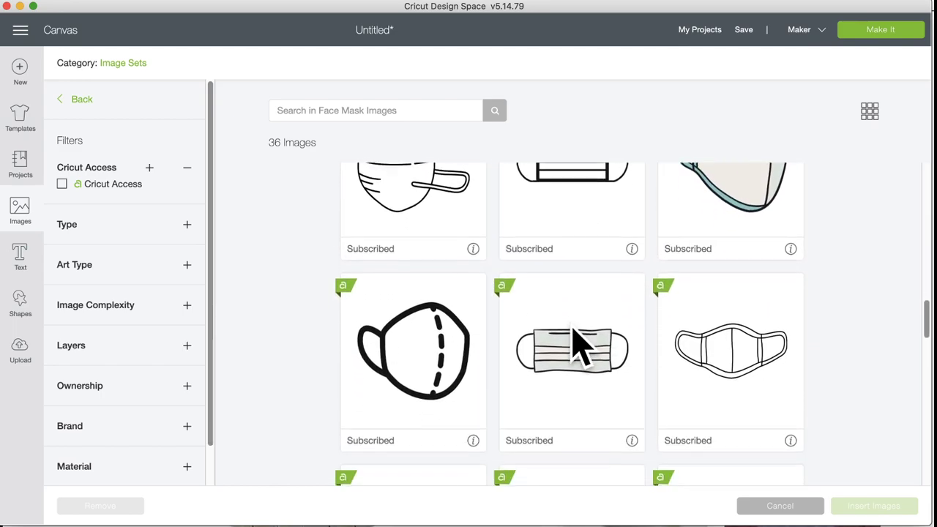
scroll(578, 346, "down", 1)
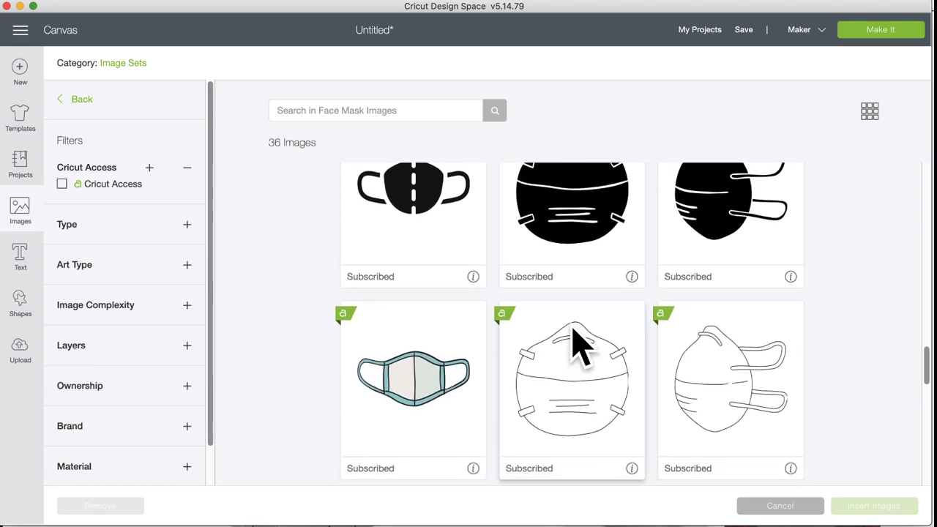
scroll(579, 347, "down", 2)
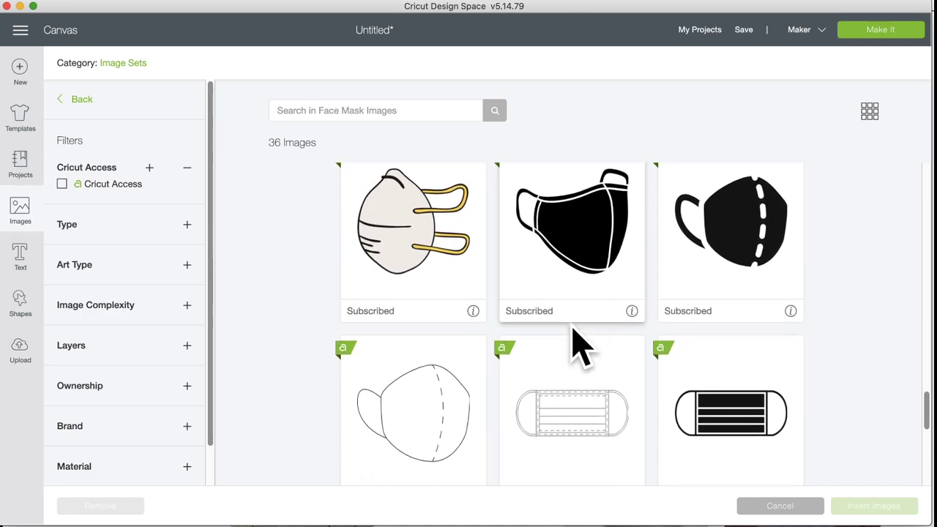
scroll(579, 348, "down", 3)
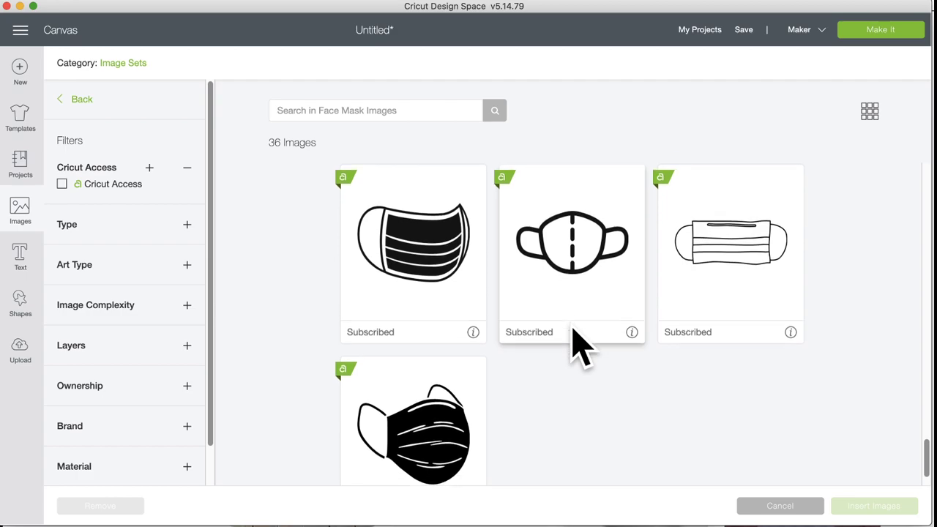
scroll(579, 347, "up", 9)
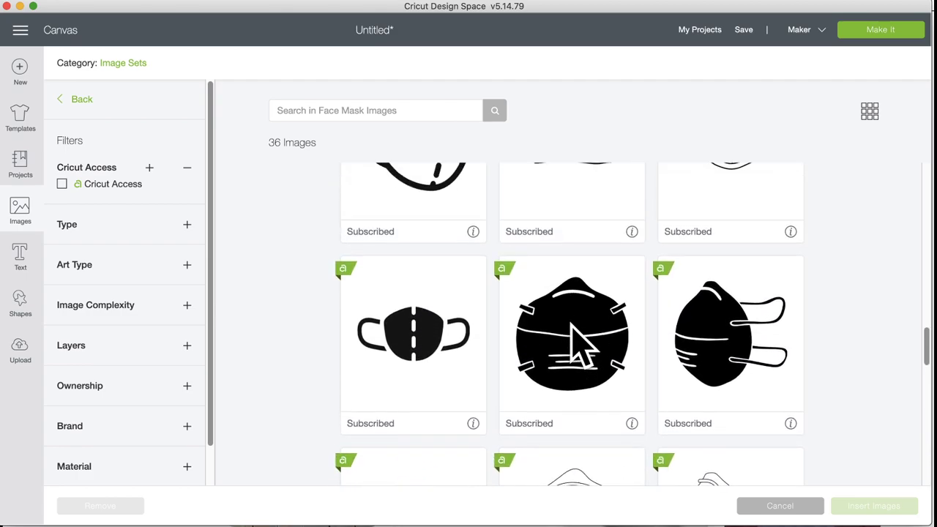
scroll(579, 348, "up", 8)
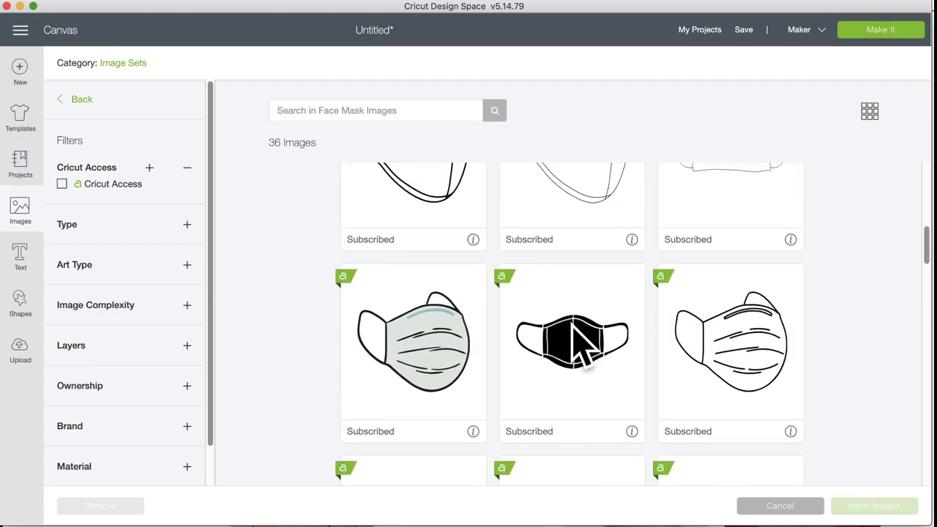
left_click(560, 370)
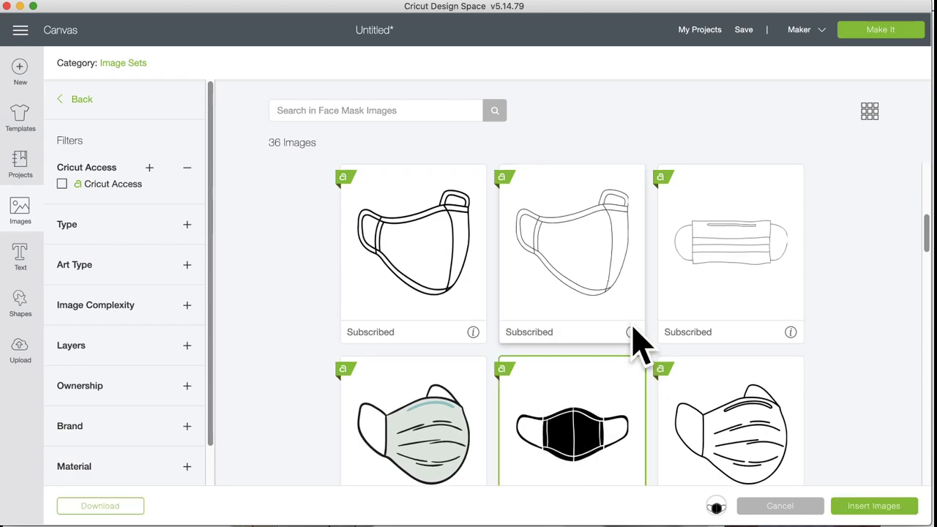
scroll(614, 290, "up", 6)
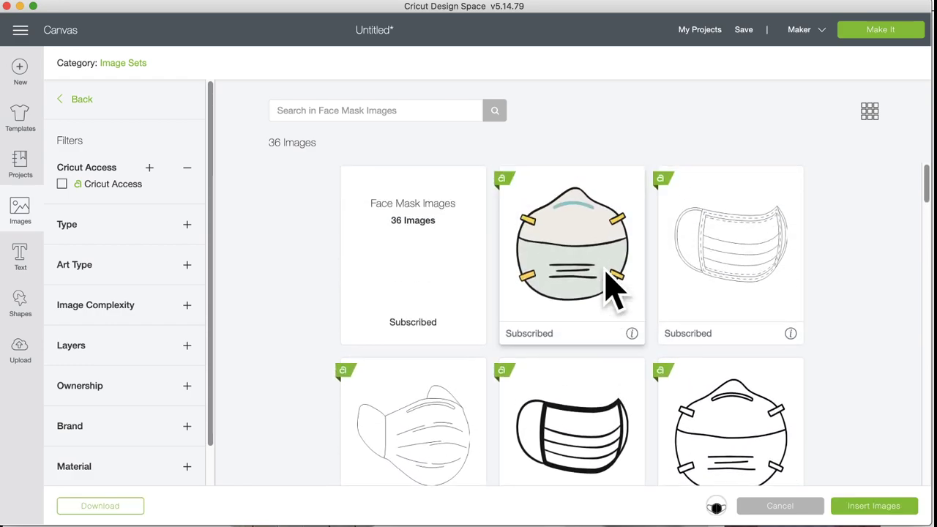
scroll(614, 289, "down", 10)
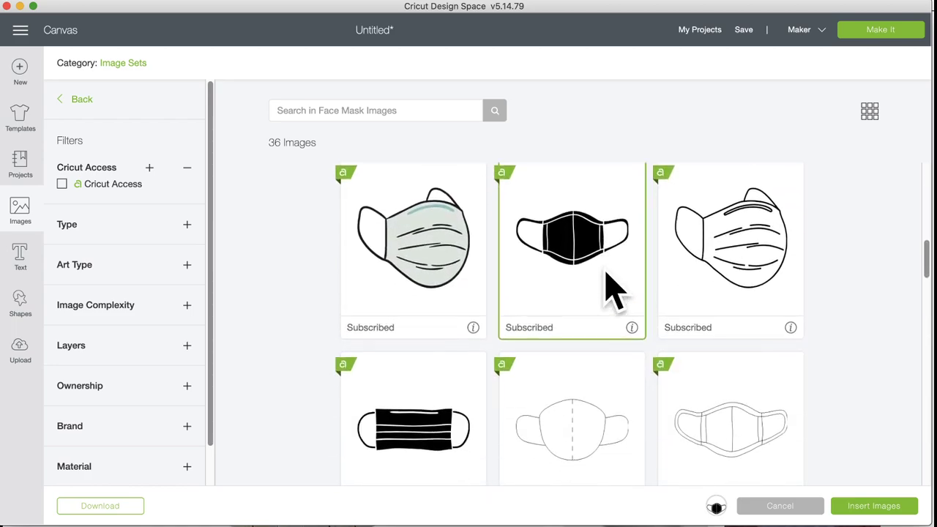
scroll(614, 289, "down", 10)
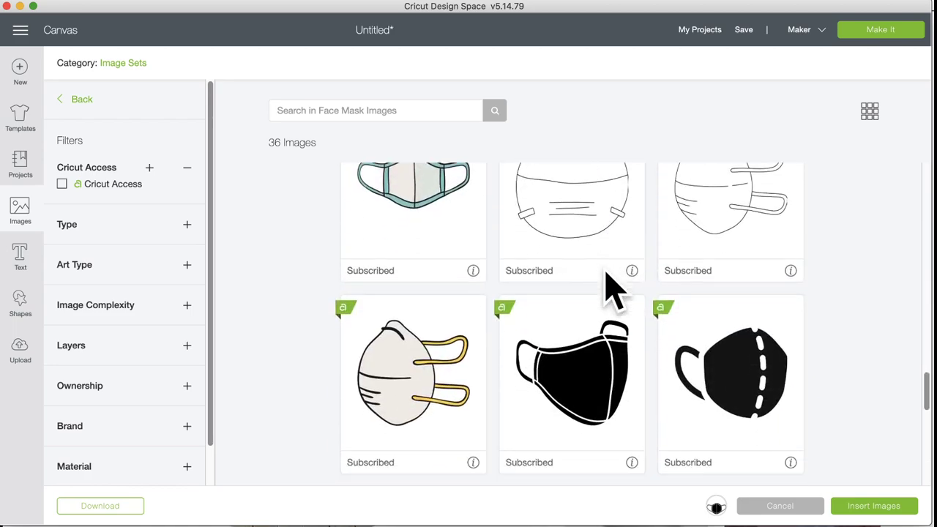
scroll(614, 290, "down", 5)
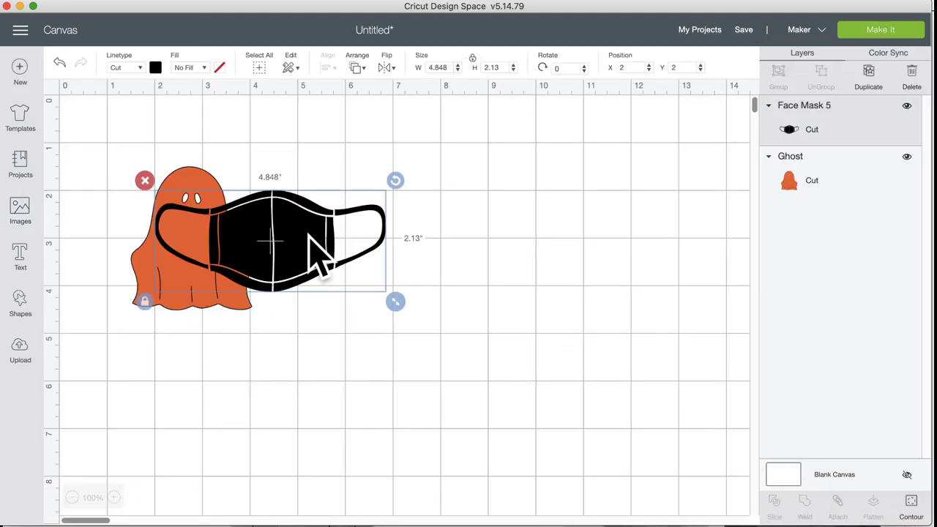
Step: Move Face Mask 5 down-right to position 2.944, 3.139 in over the ghost's lower body
left_click_drag(324, 247, 369, 302)
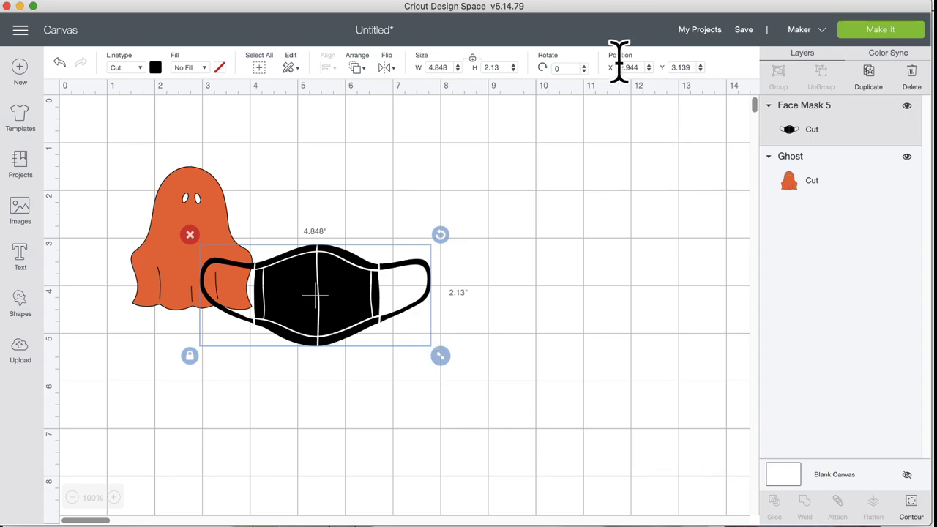
left_click(784, 476)
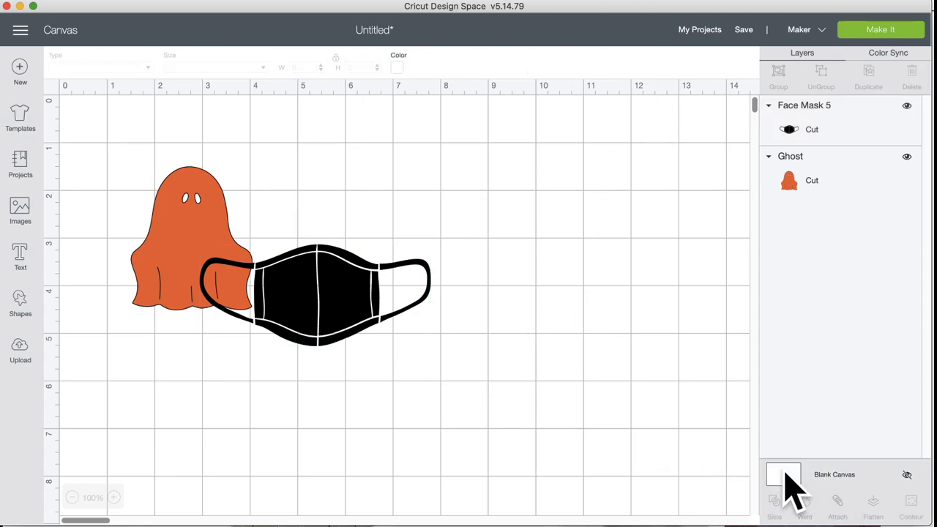
Step: Change the canvas background colour to pale yellow
left_click(400, 68)
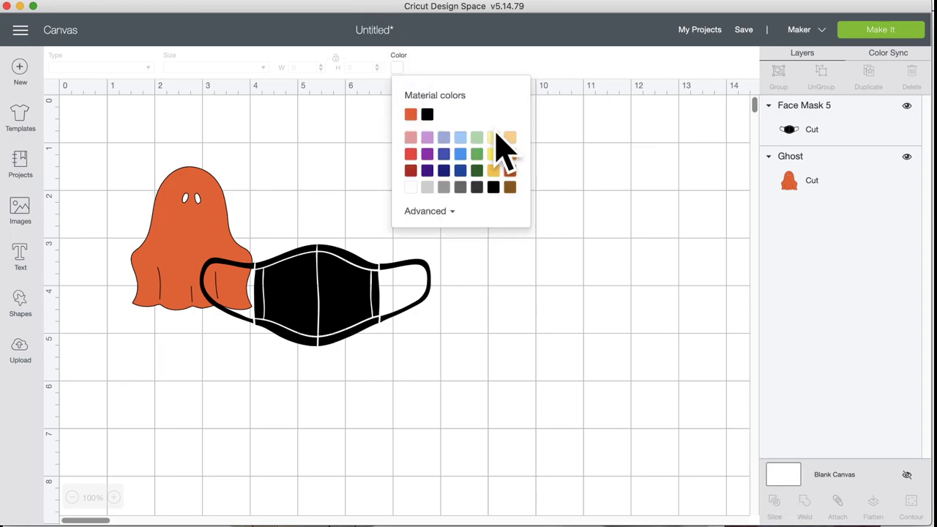
left_click(493, 137)
left_click(607, 268)
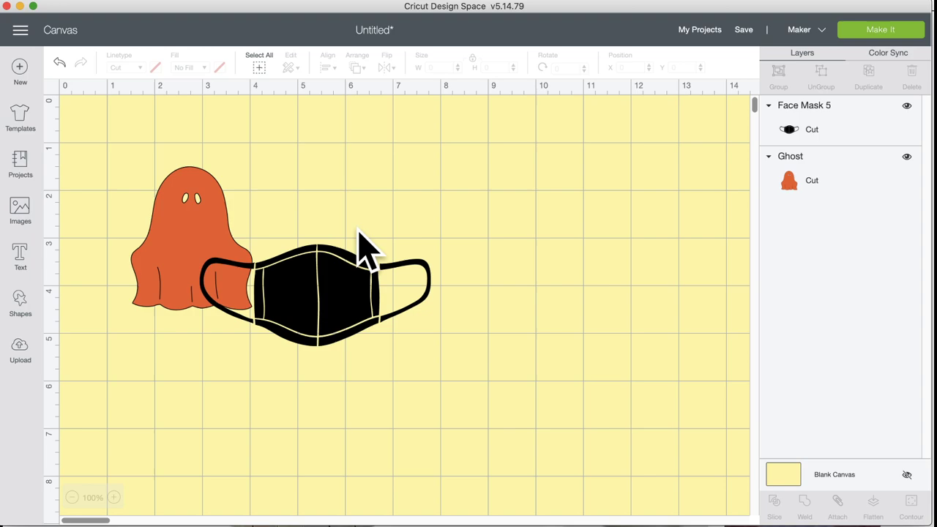
Step: Recolour the ghost from orange to white
left_click(186, 217)
left_click(155, 68)
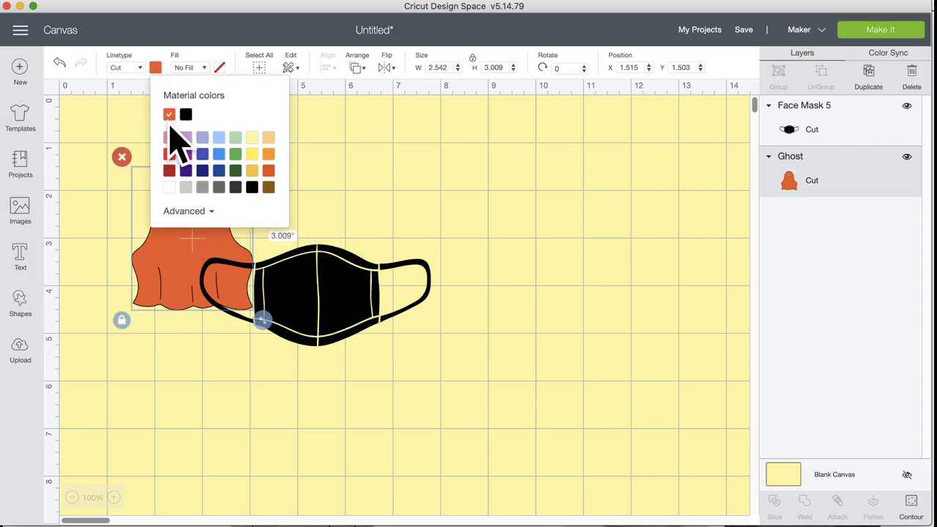
left_click(173, 187)
left_click(440, 208)
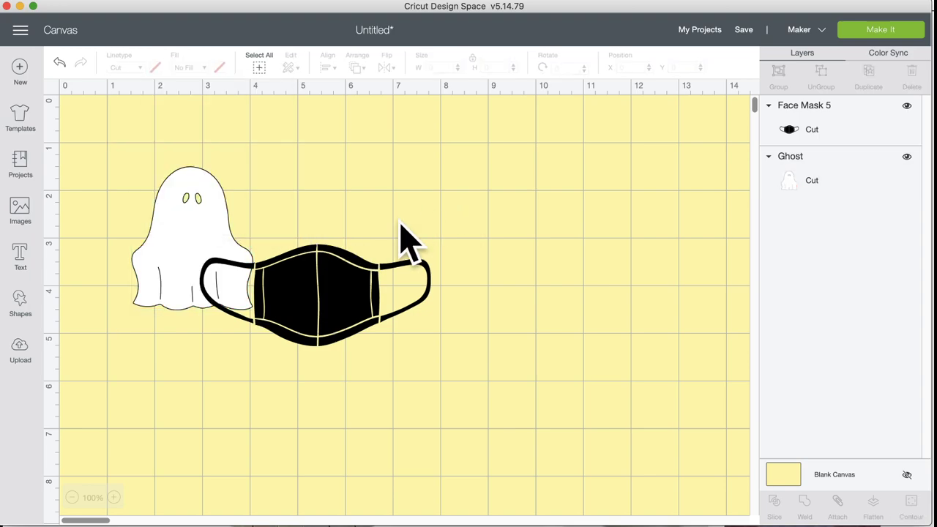
left_click(307, 298)
Step: Shrink the face mask to 1.848 × 0.812 in and fit it across the ghost's face
left_click_drag(440, 354, 358, 307)
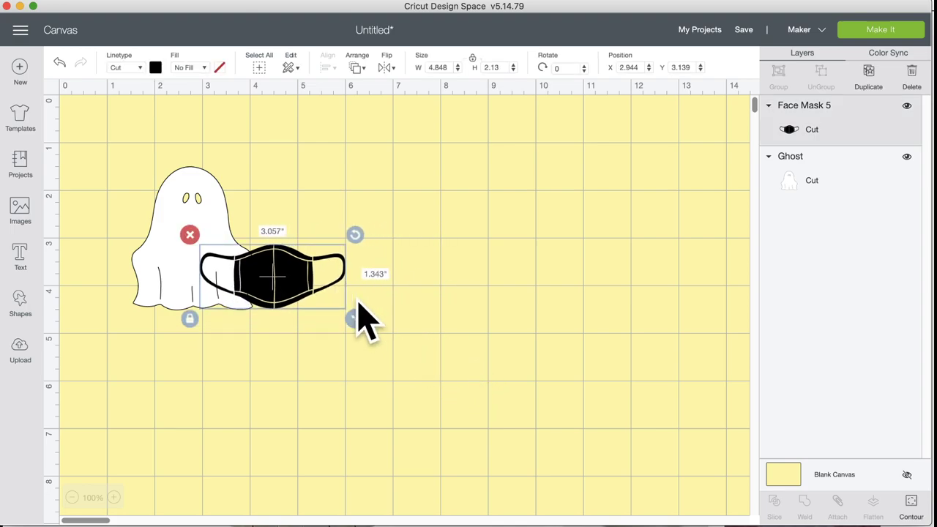
left_click_drag(252, 287, 182, 242)
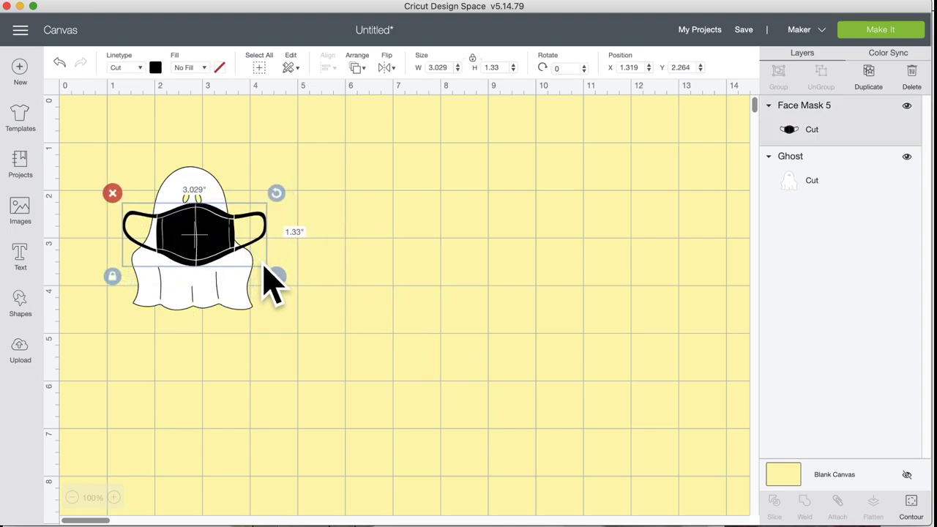
left_click_drag(275, 277, 236, 258)
left_click_drag(179, 221, 195, 229)
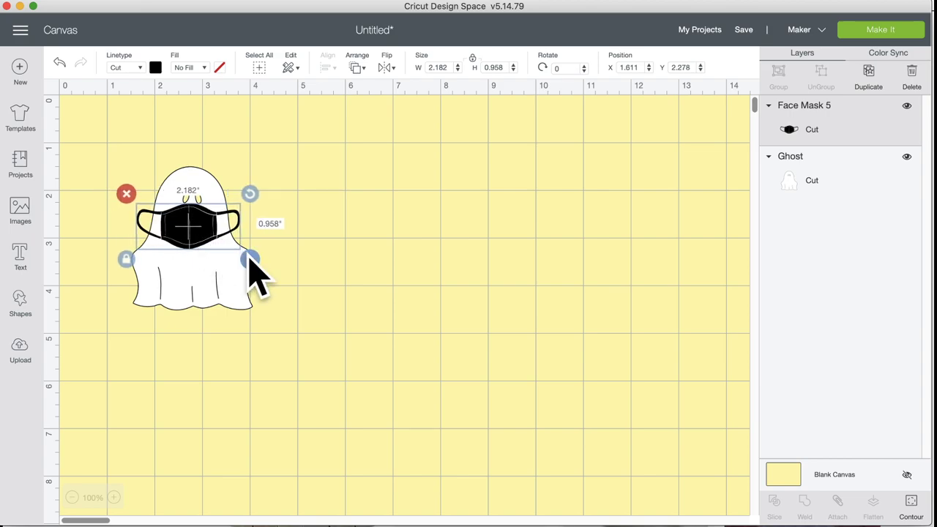
left_click_drag(249, 261, 244, 256)
left_click_drag(192, 234, 188, 227)
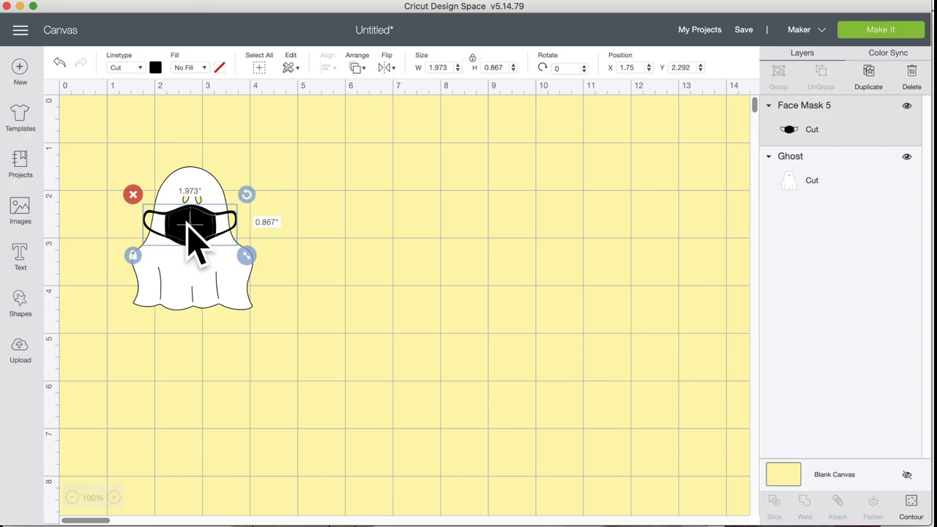
left_click_drag(250, 257, 243, 253)
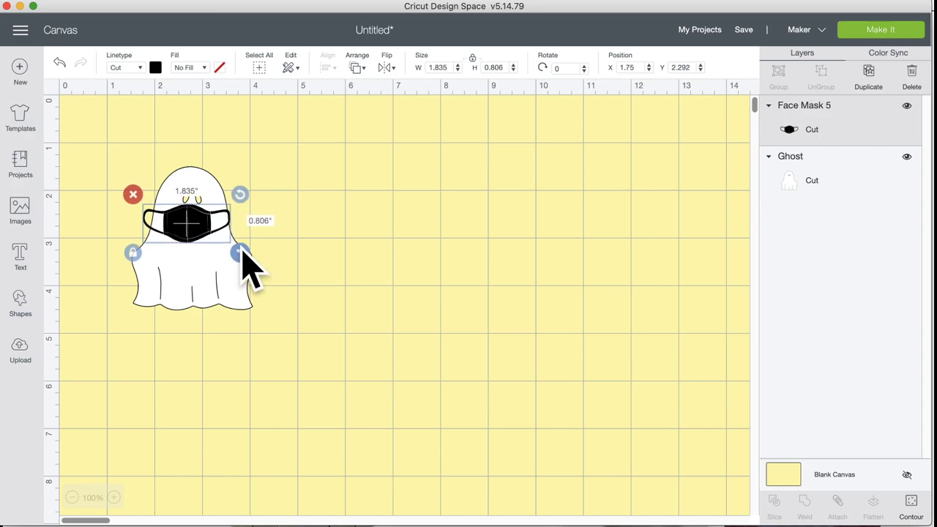
left_click_drag(188, 229, 193, 230)
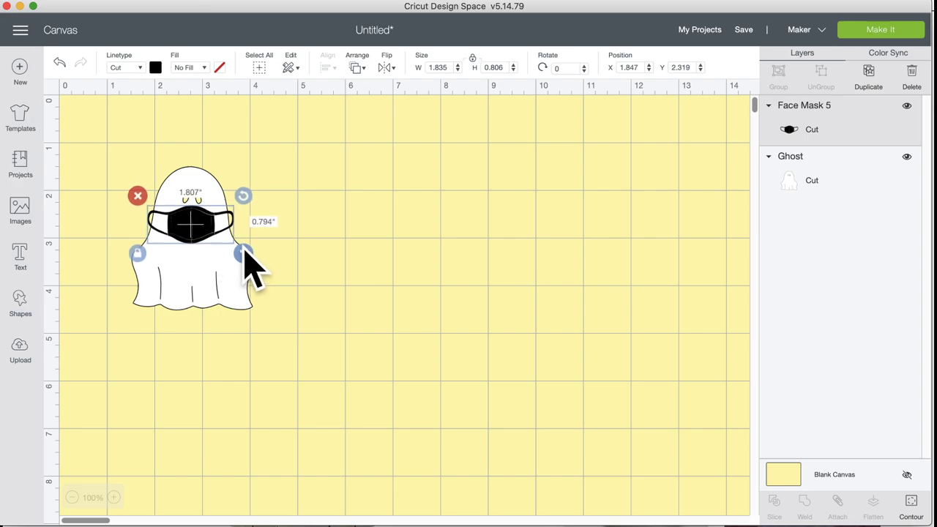
left_click_drag(246, 254, 189, 227)
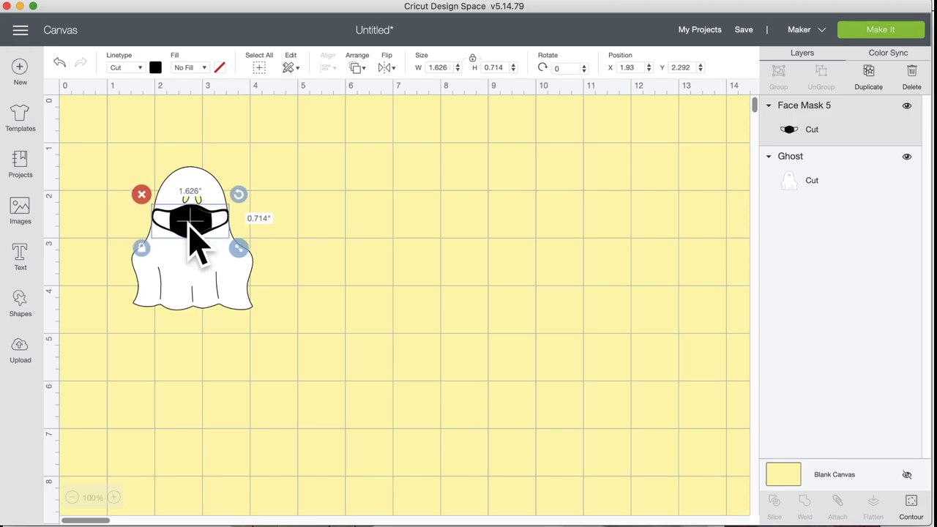
left_click_drag(242, 249, 249, 252)
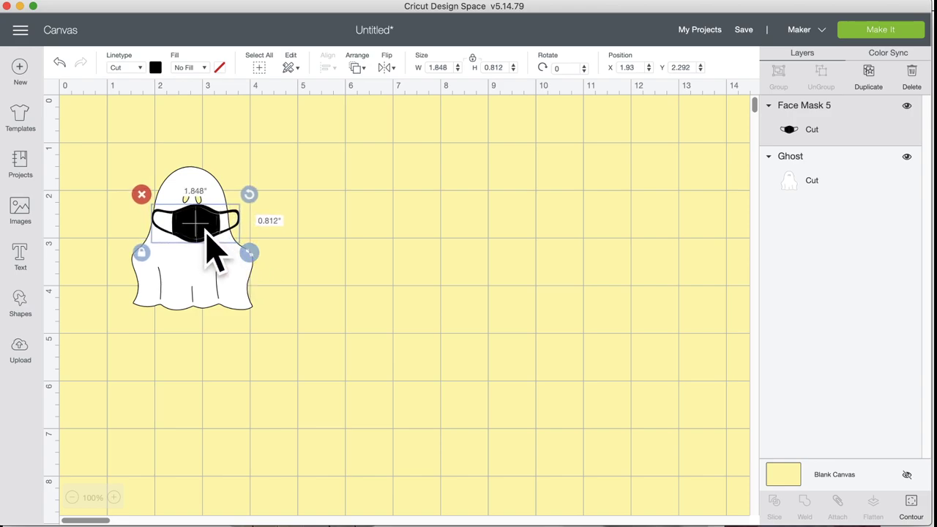
left_click_drag(206, 229, 197, 230)
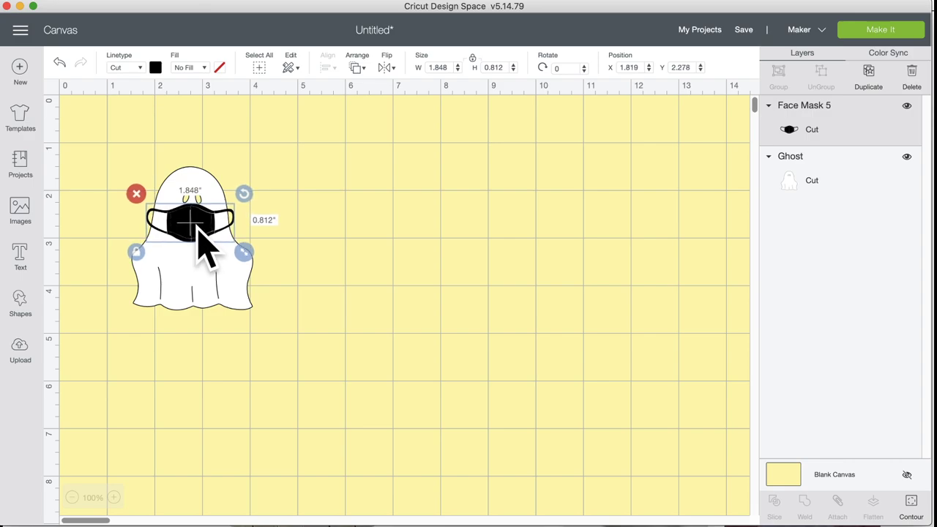
Step: Zoom in to 200% and add a Circle shape to the canvas
left_click(114, 498)
left_click(114, 498)
left_click(114, 498)
left_click(114, 498)
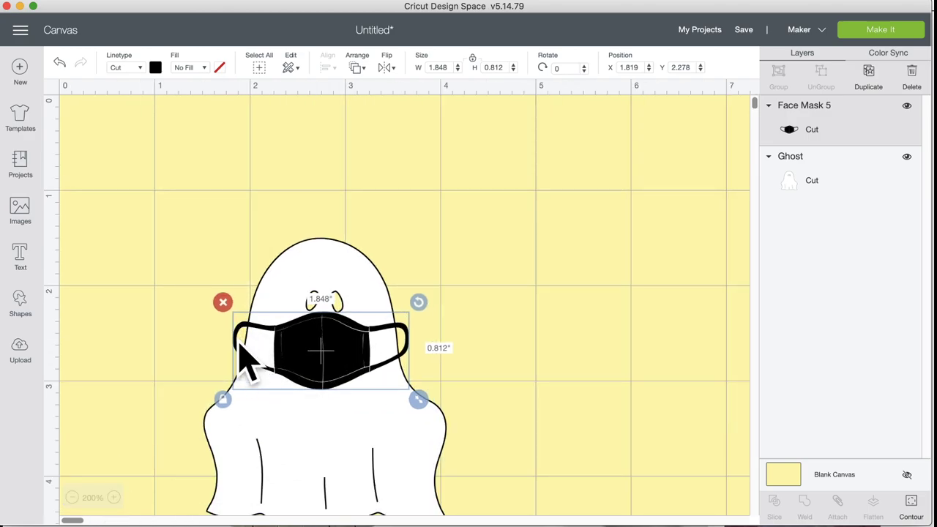
left_click(23, 302)
left_click(120, 212)
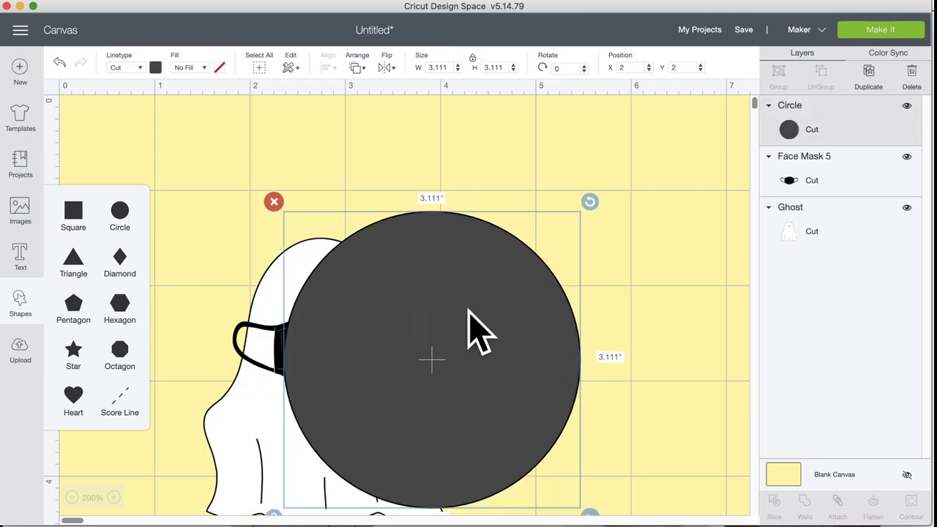
Step: Reshape the circle into a 0.938 × 1.314 in oval tilted 13.48° over the mask's left loop
left_click_drag(582, 485, 387, 272)
left_click_drag(319, 246, 194, 342)
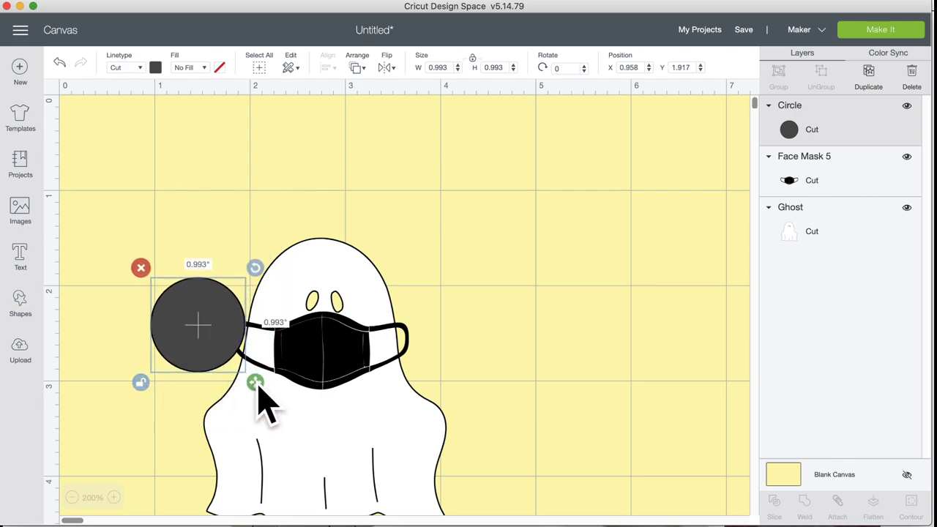
left_click_drag(258, 388, 249, 416)
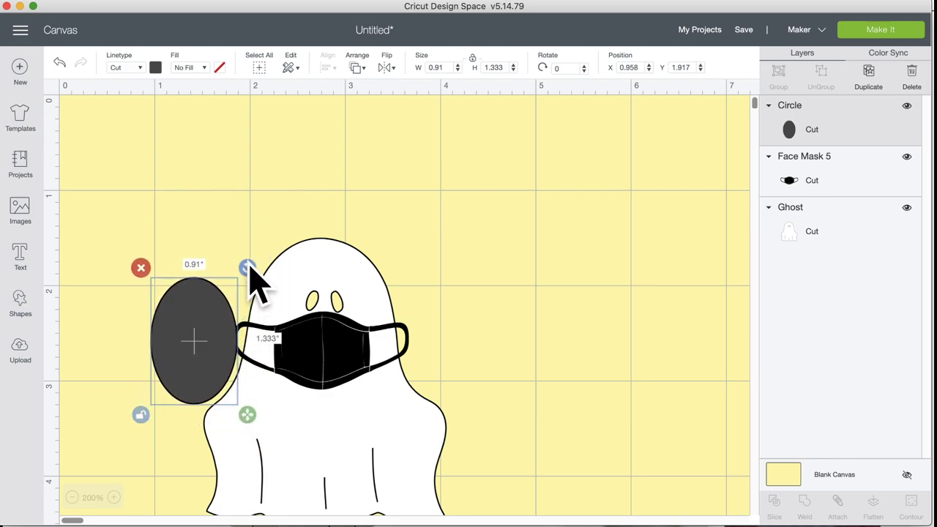
left_click_drag(249, 268, 274, 276)
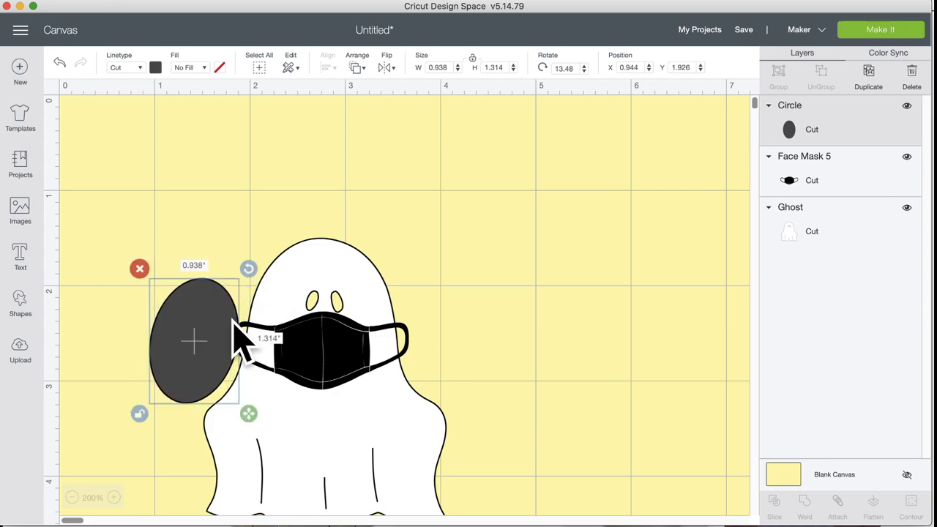
left_click_drag(203, 350, 213, 346)
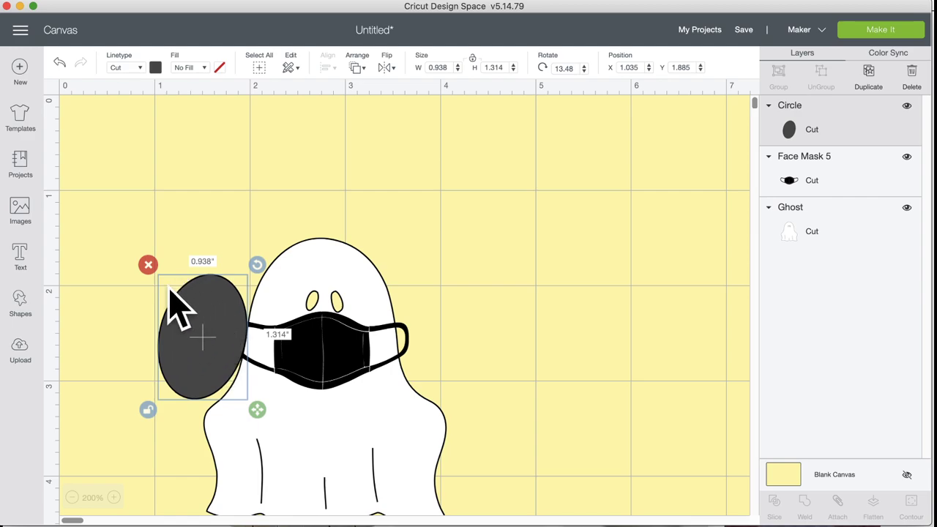
Step: Slice the oval with the face mask into four pieces and move the notched oval right of the ghost
left_click(331, 349, "shift")
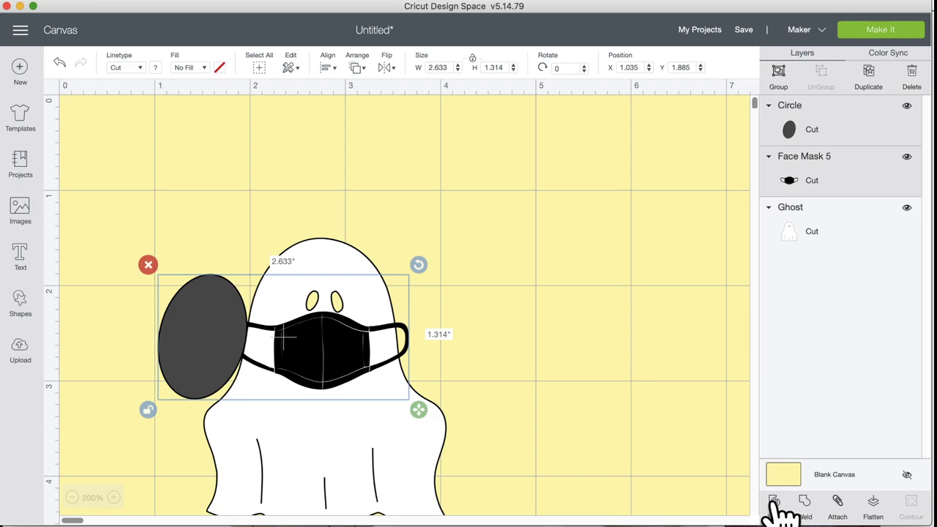
left_click(776, 502)
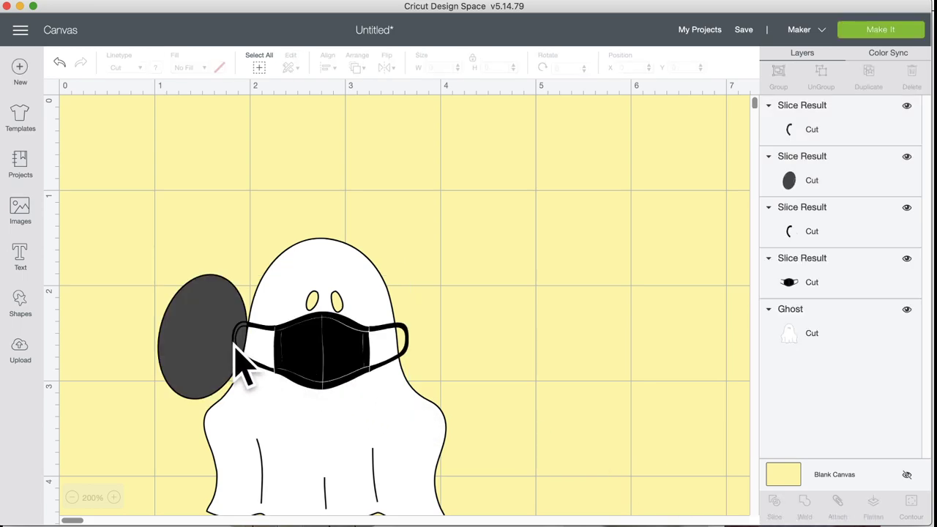
left_click(204, 339)
left_click_drag(203, 339, 488, 334)
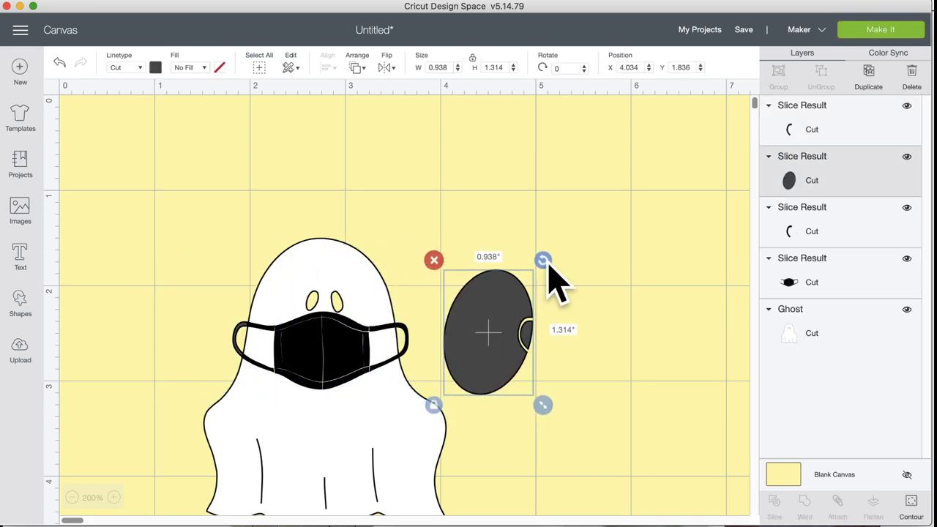
Step: Tilt the ellipse to about 336° and size it to roughly 1.04 × 1.77 in over the mask's right loop
left_click_drag(545, 264, 509, 251)
left_click_drag(497, 322, 448, 331)
left_click_drag(494, 416, 499, 422)
left_click_drag(459, 375, 459, 372)
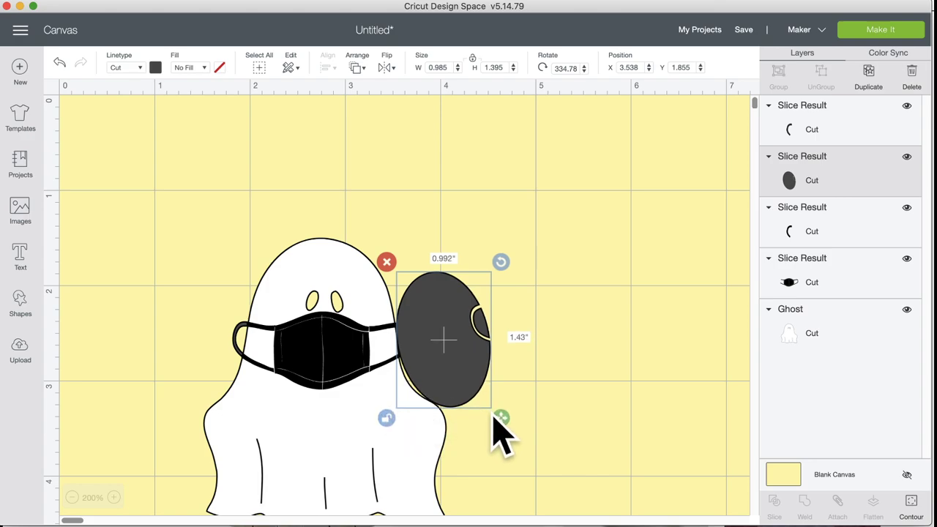
left_click_drag(493, 420, 483, 415)
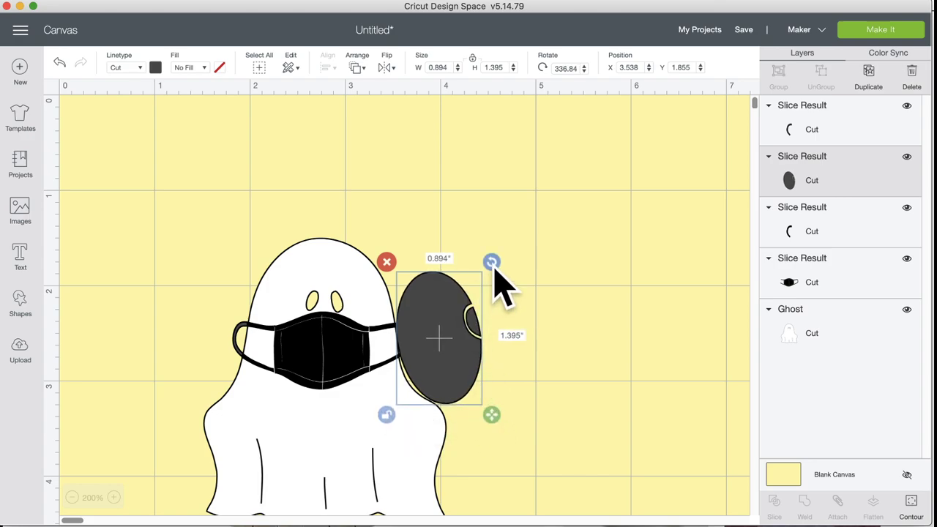
left_click_drag(495, 269, 440, 301)
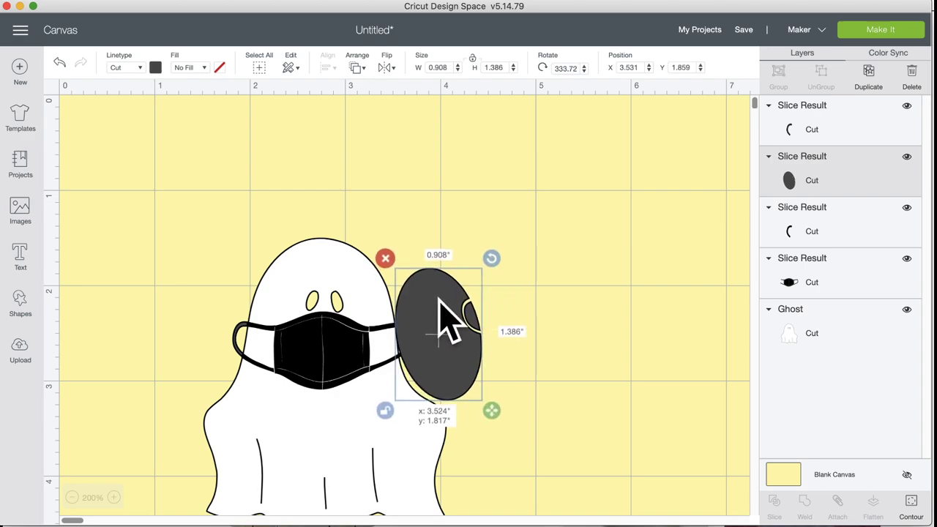
left_click_drag(494, 414, 504, 446)
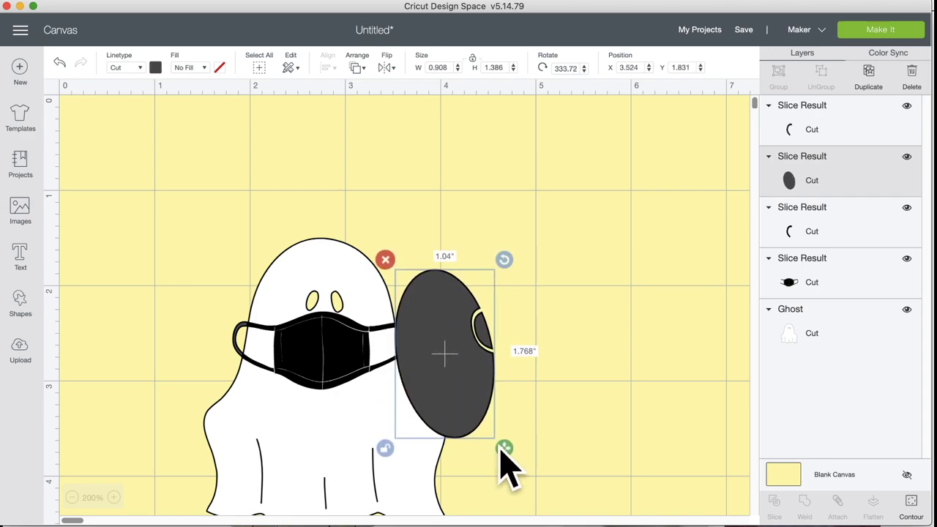
left_click_drag(459, 380, 459, 362)
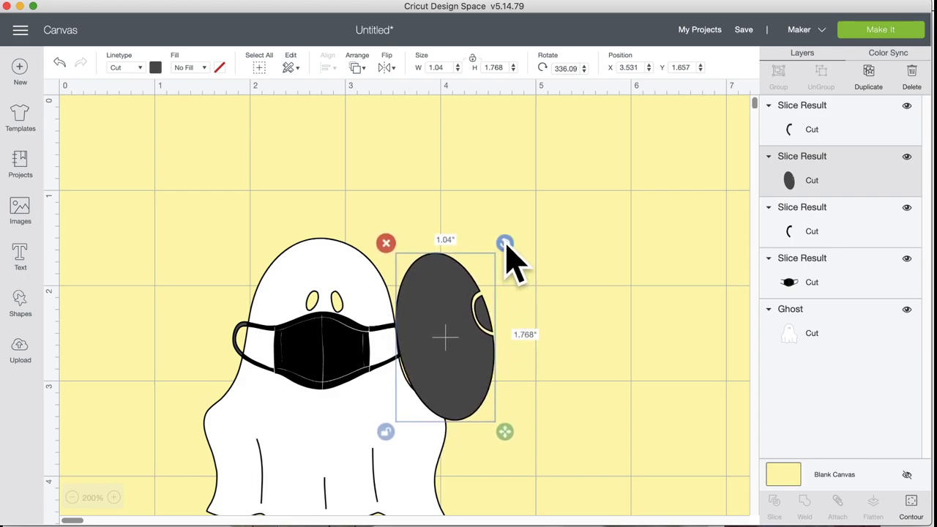
left_click_drag(505, 244, 504, 249)
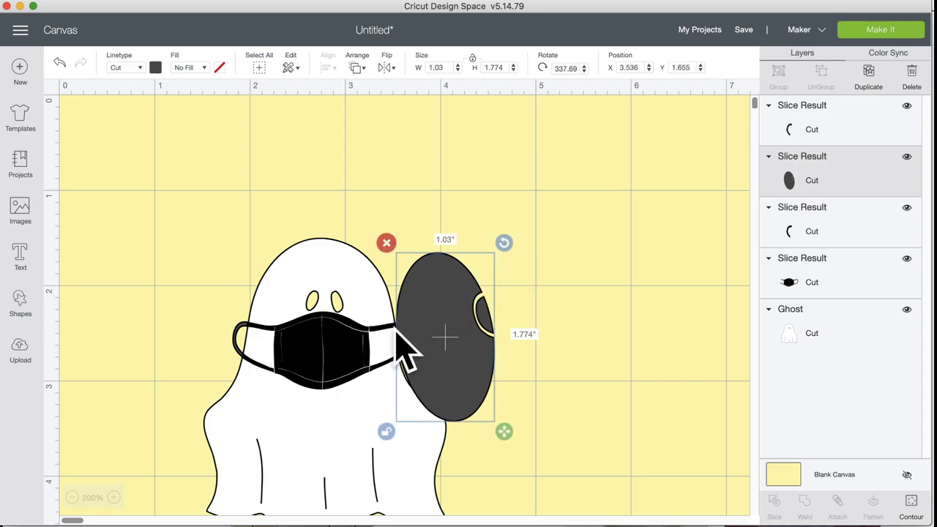
Step: Slice the ellipse against the mask and move the grey ellipse up and to the right
left_click(336, 359, "shift")
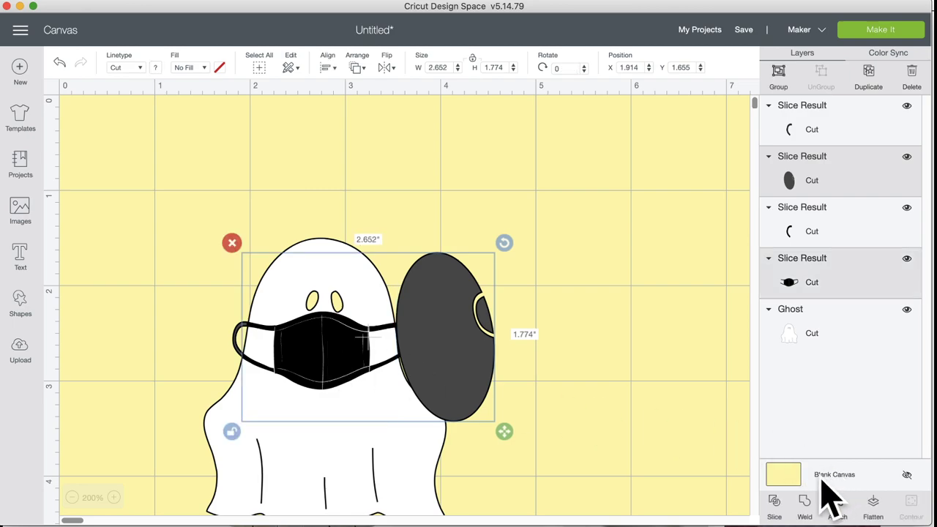
left_click(776, 507)
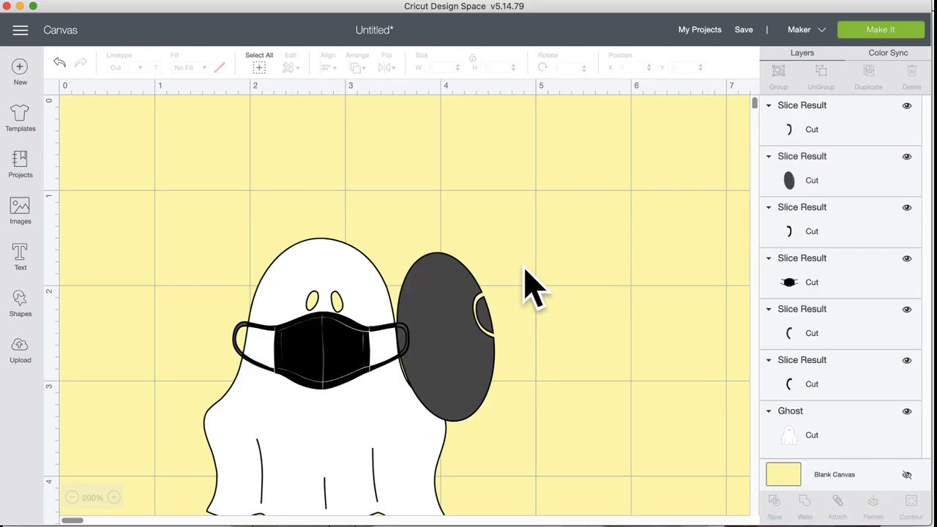
left_click(449, 349)
left_click_drag(443, 338, 573, 306)
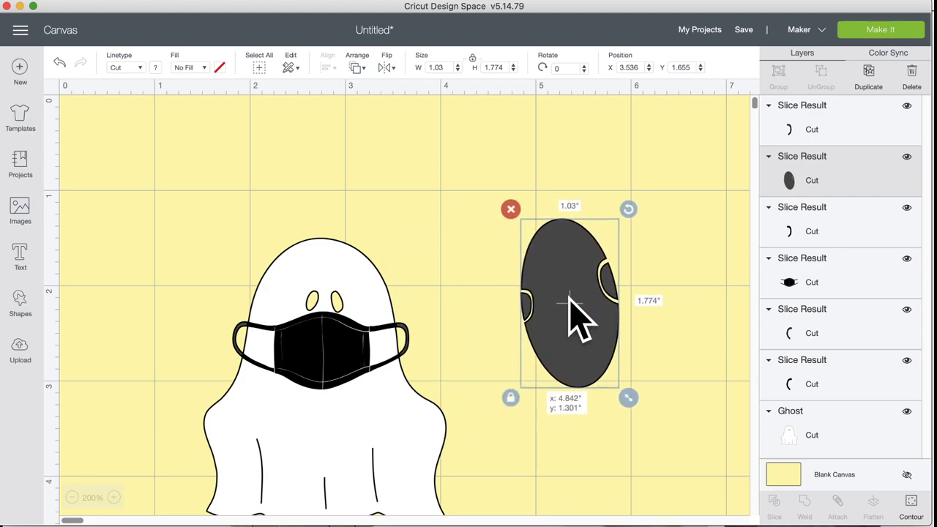
Step: Gather the ear slice pieces onto the ellipse, return the mask to the face, and delete the leftover dark scraps
left_click_drag(404, 338, 518, 293)
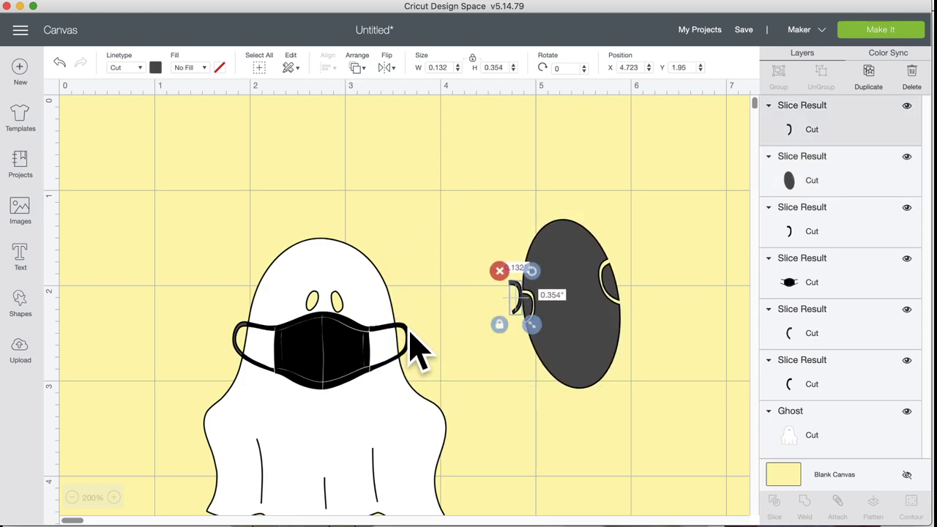
left_click_drag(410, 335, 512, 302)
left_click_drag(249, 344, 520, 265)
left_click_drag(249, 336, 539, 299)
left_click(244, 346)
left_click_drag(370, 395, 344, 381)
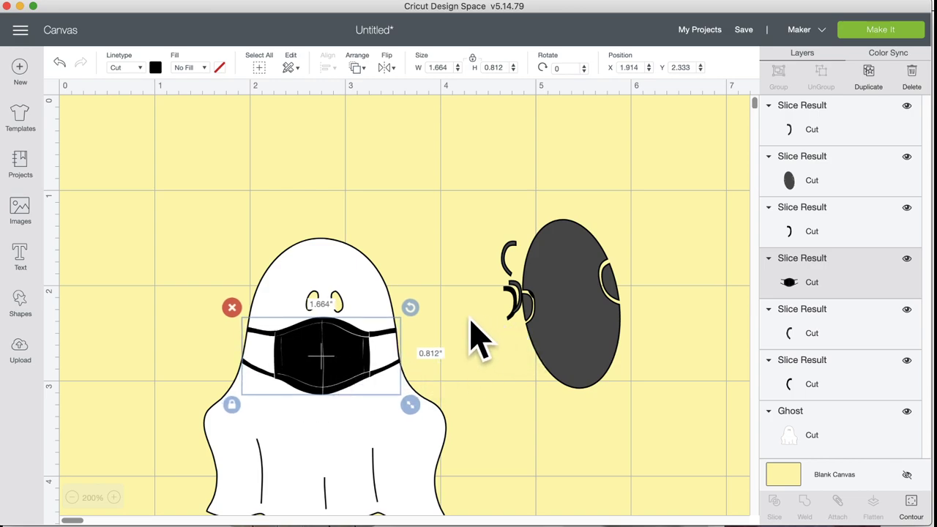
left_click_drag(477, 164, 637, 403)
left_click(491, 210)
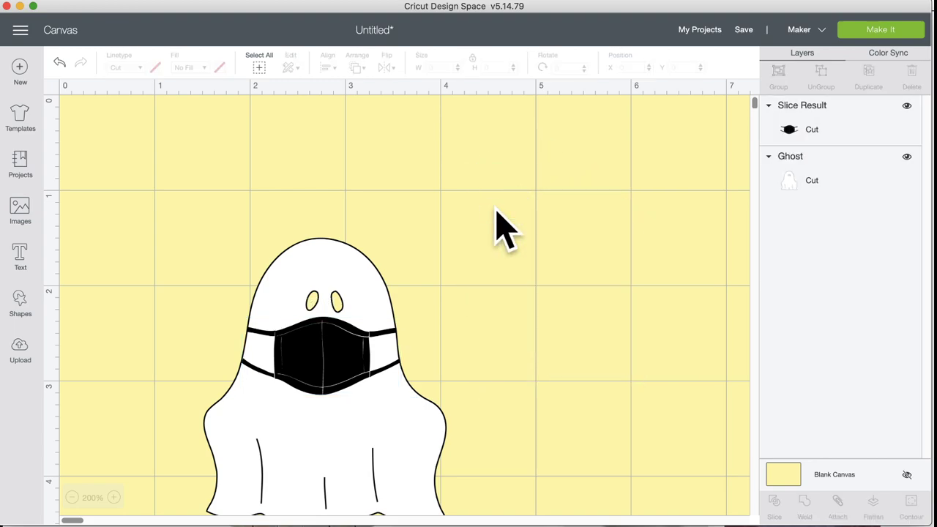
left_click(72, 498)
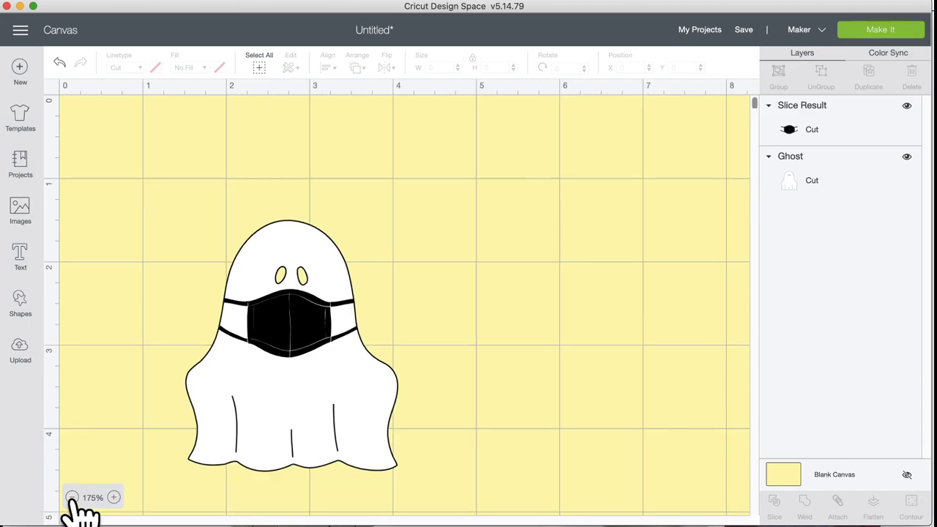
left_click(71, 498)
left_click(72, 498)
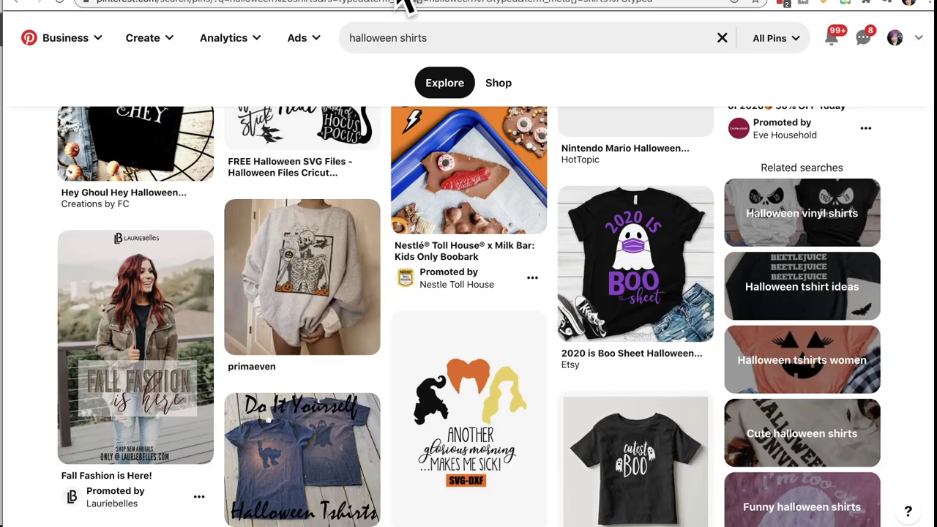
mouse_move(607, 242)
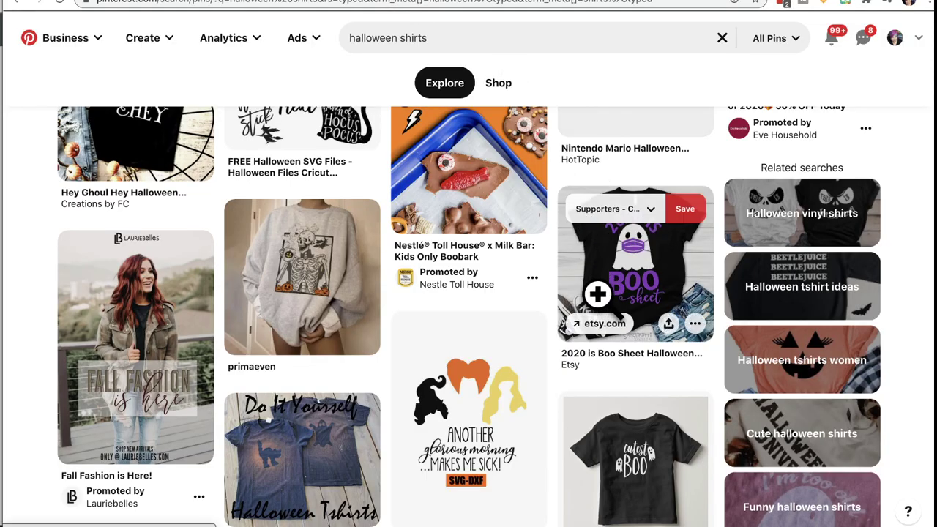
mouse_move(327, 358)
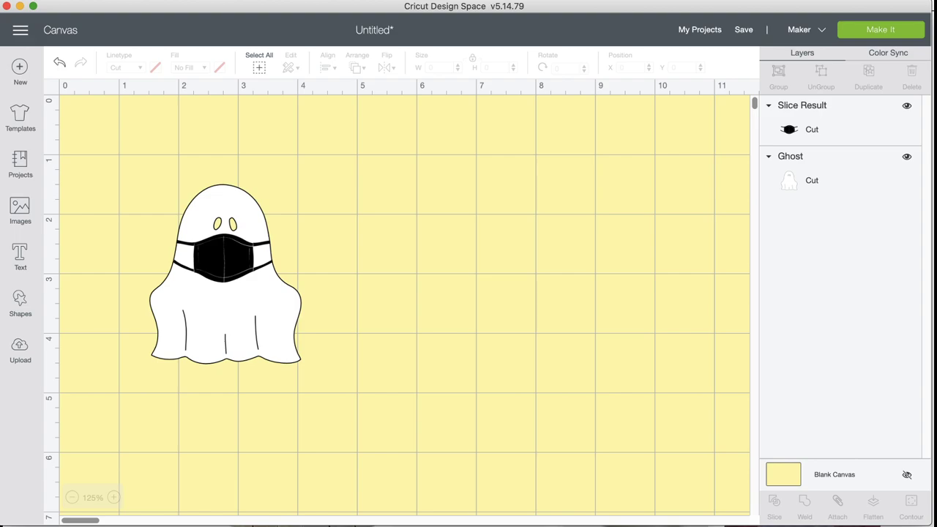
Step: Add a Cricut Sans text layer reading '2020 is' below the masked ghost
left_click(227, 258)
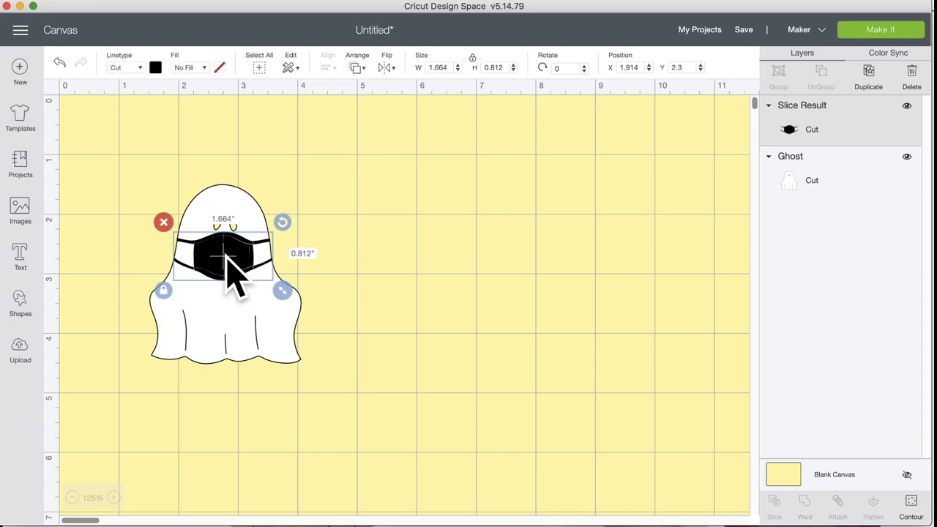
left_click(342, 277)
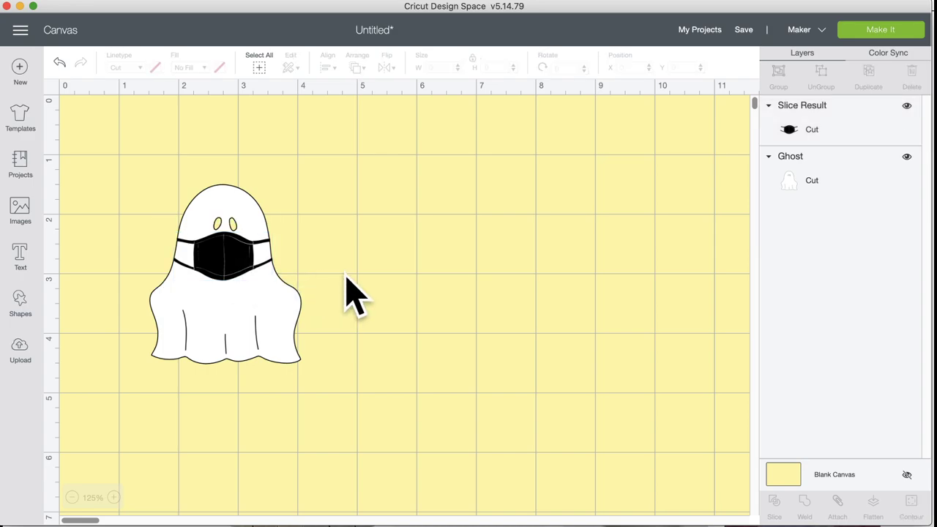
left_click(20, 255)
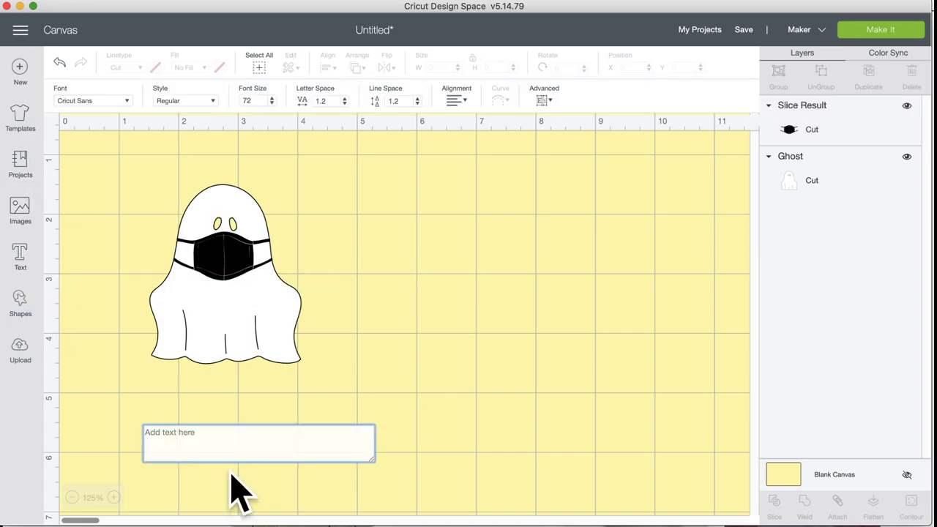
type("2020")
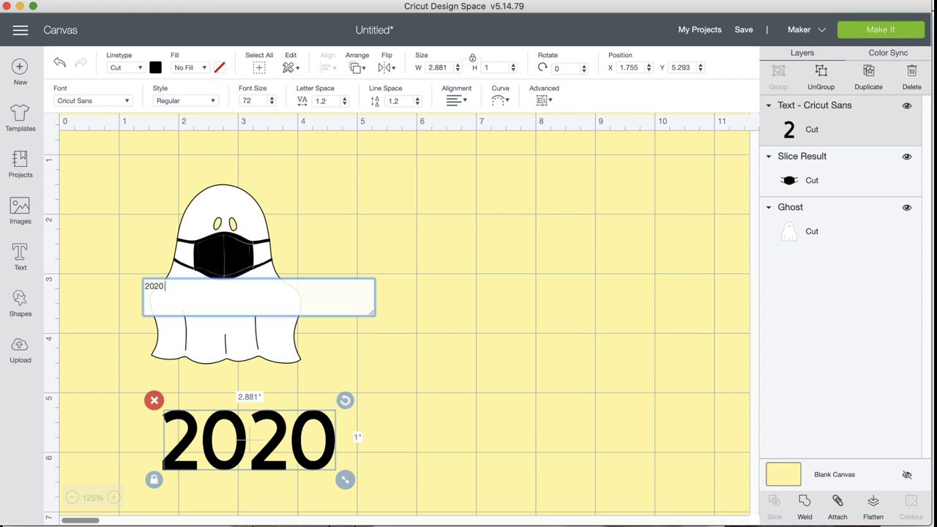
type(" IS")
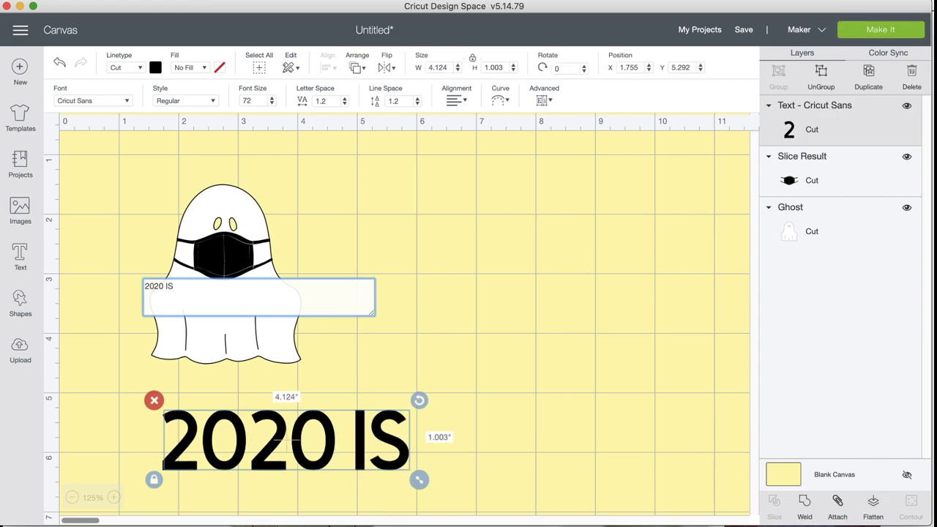
key("BackSpace")
key("BackSpace")
key("BackSpace")
type("is")
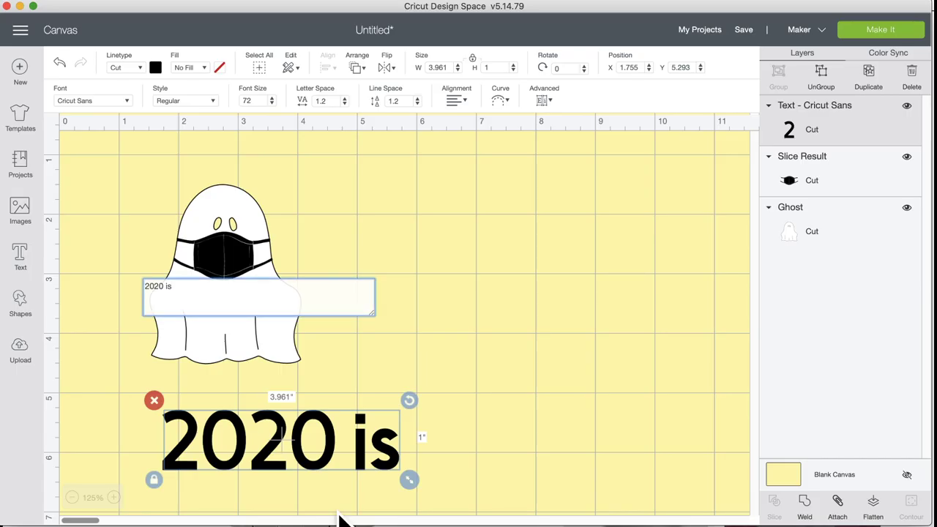
Step: Curve the '2020 is' text into an arc and place it above the ghost's head
left_click(504, 103)
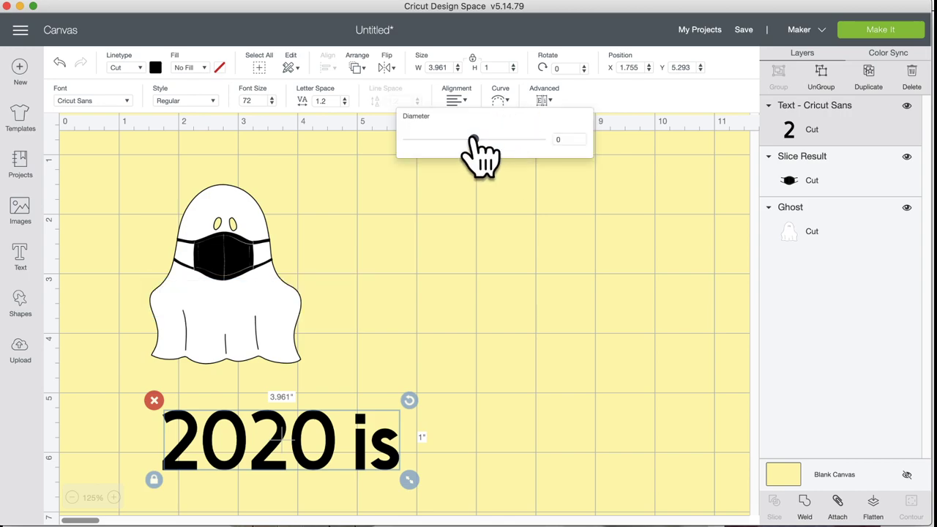
left_click_drag(476, 139, 515, 139)
left_click_drag(331, 439, 275, 150)
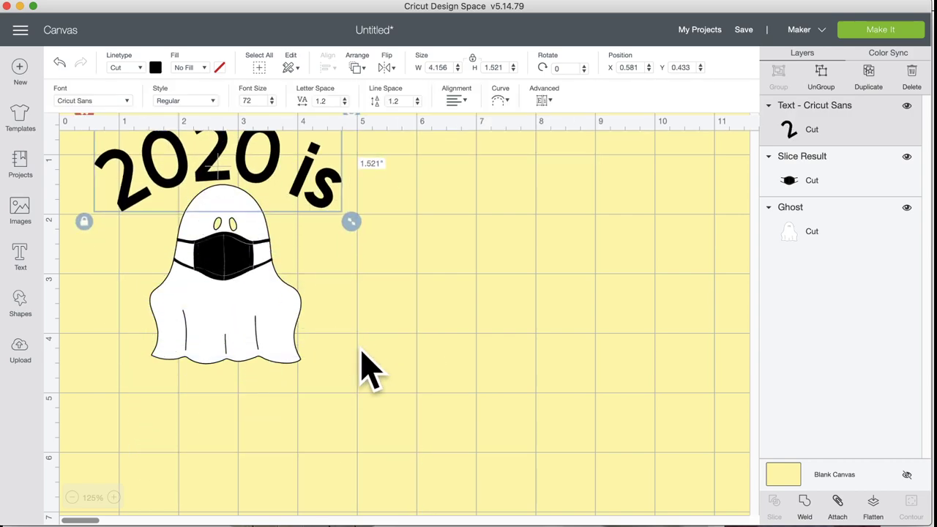
Step: Move the arched text and the ghost together toward the canvas centre
left_click_drag(413, 413, 363, 393)
left_click_drag(242, 268, 420, 388)
left_click(216, 344)
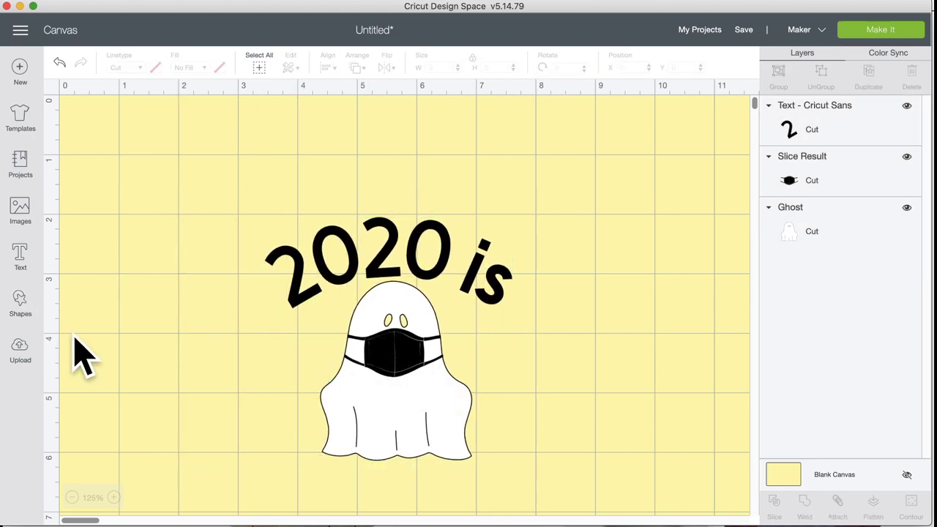
left_click(21, 256)
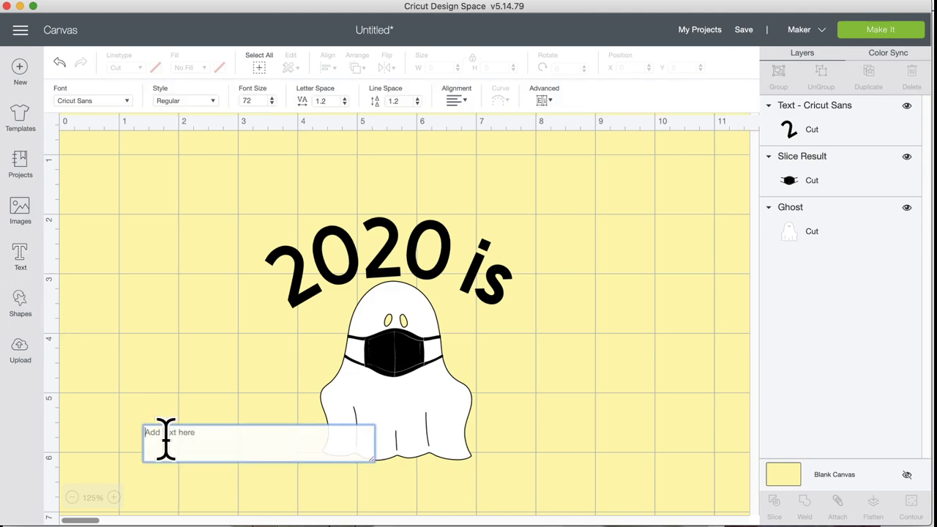
Step: Add a Cricut Sans 'Boo' text layer, about 2.08 × 1 in, and drag it beneath the ghost
type("B")
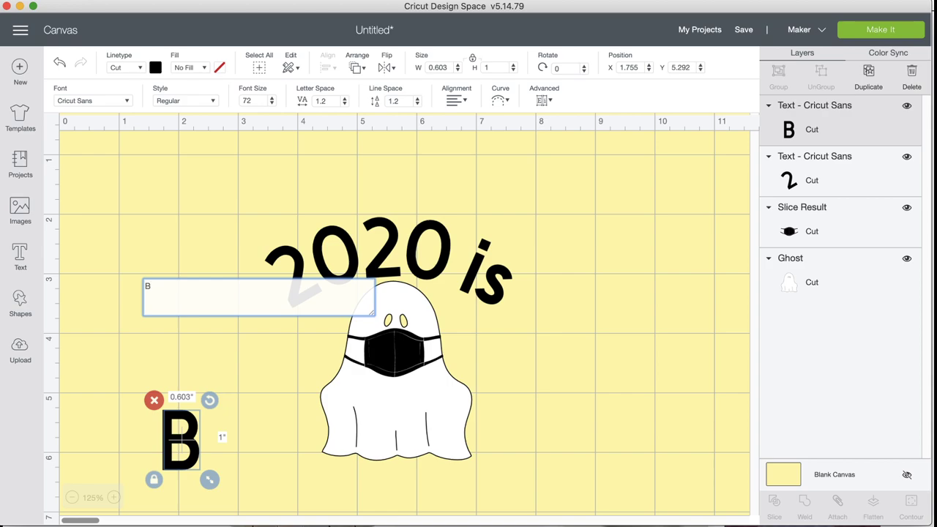
type("o")
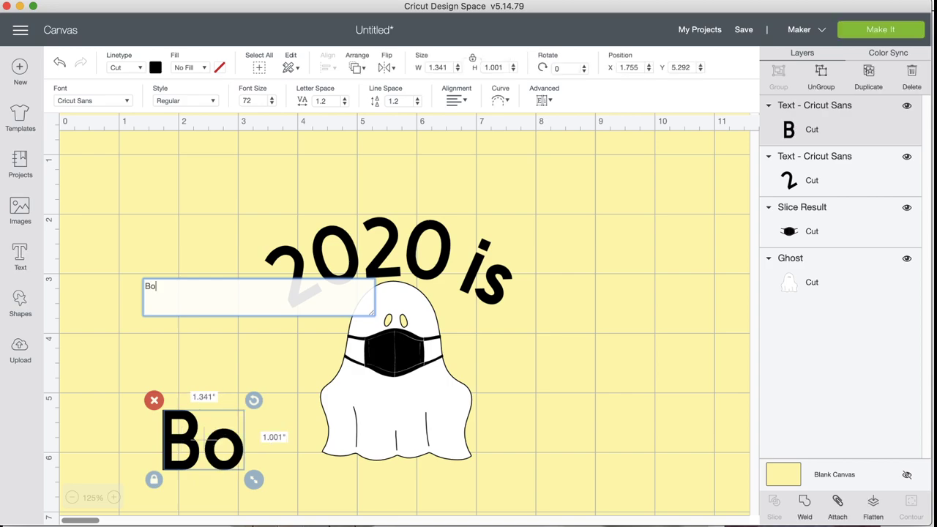
type("o")
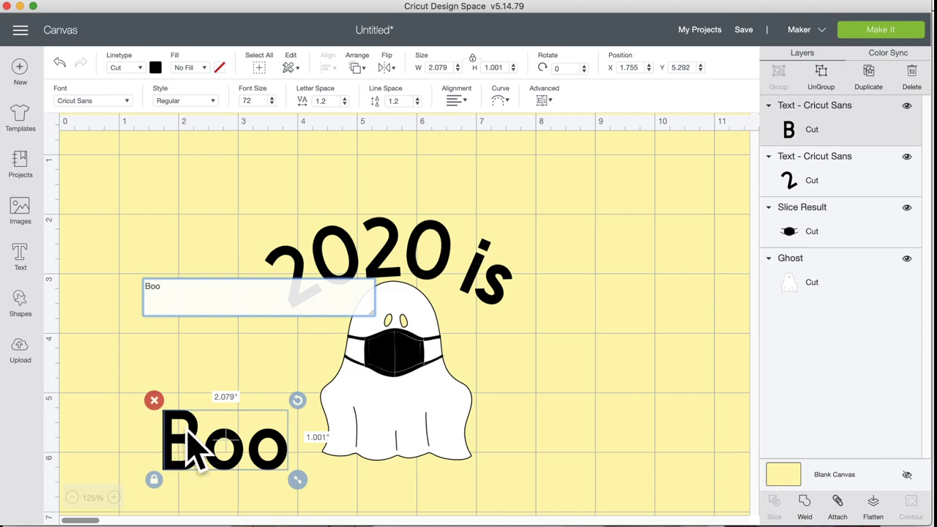
left_click(242, 450)
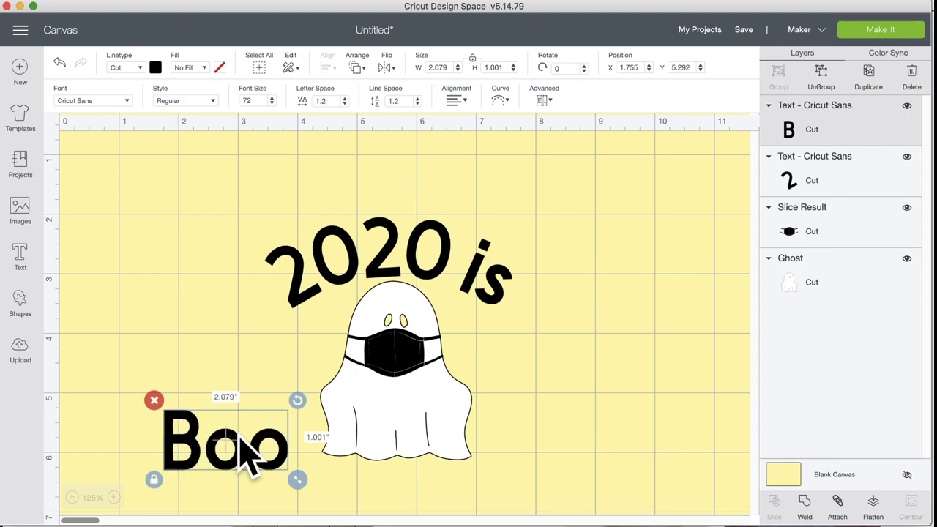
scroll(242, 448, "down", 3)
left_click_drag(224, 371, 372, 409)
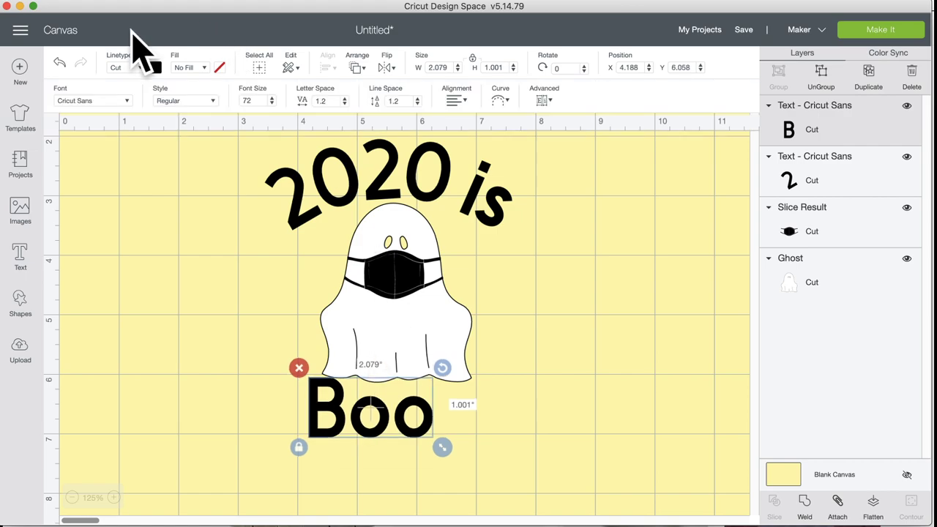
left_click(127, 101)
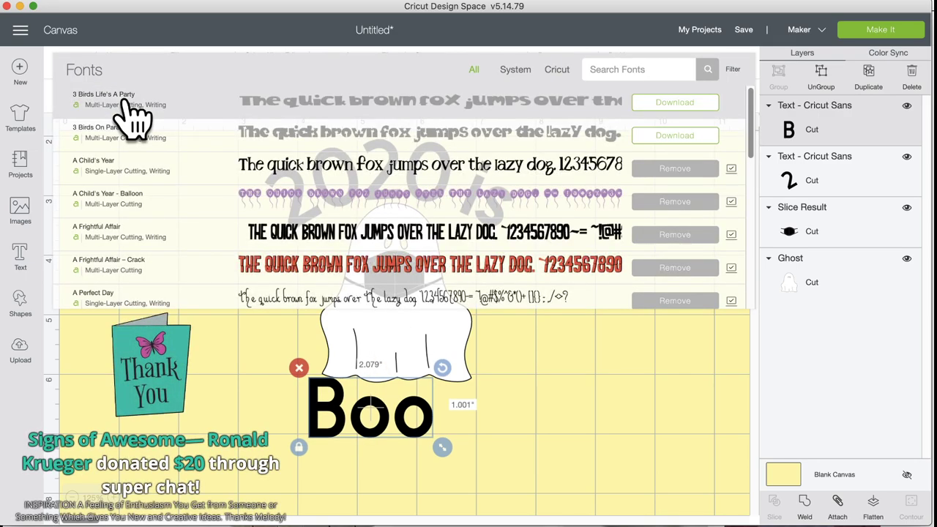
Step: Duplicate 'Boo', place the copy left of the original, and nudge the original slightly lower
left_click(291, 416)
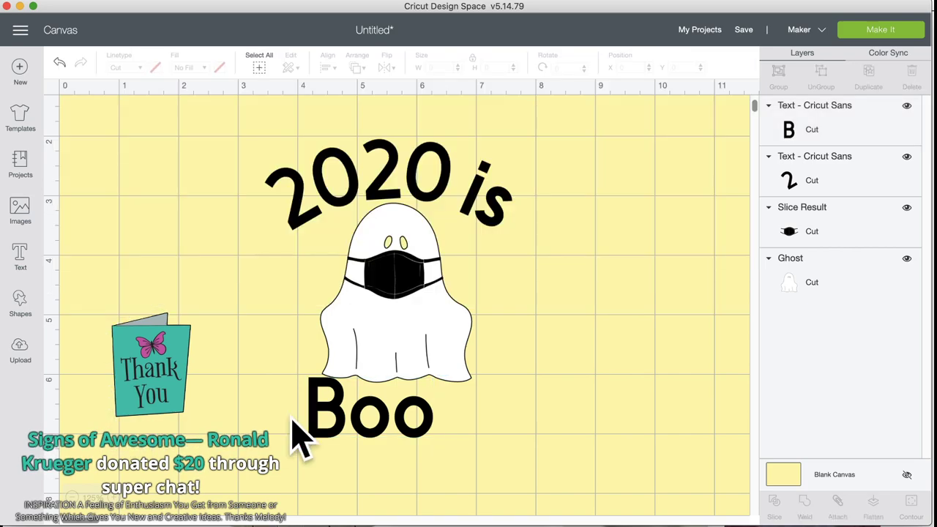
left_click(320, 399)
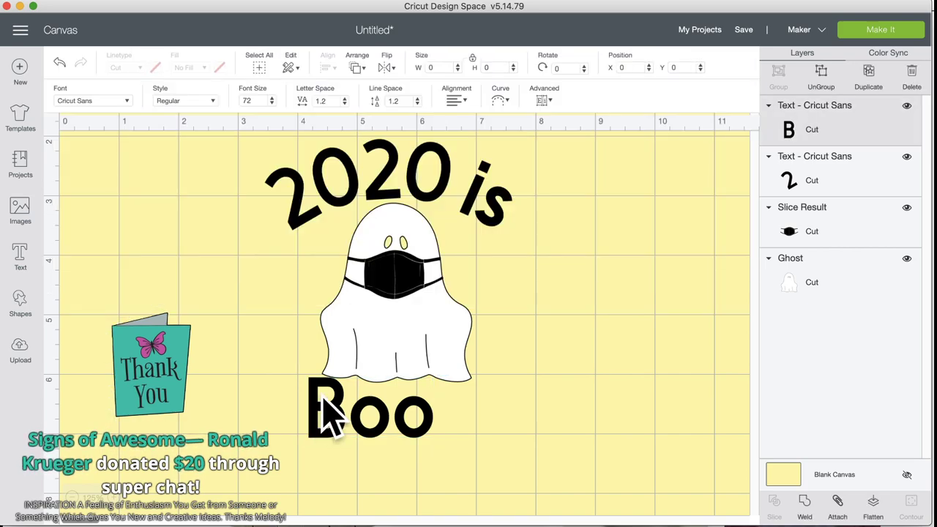
left_click(870, 79)
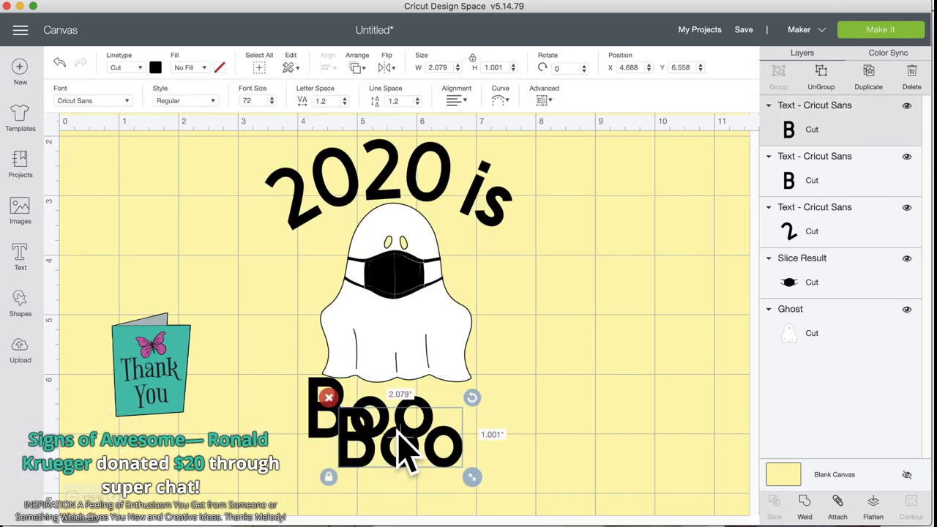
left_click_drag(381, 451, 198, 415)
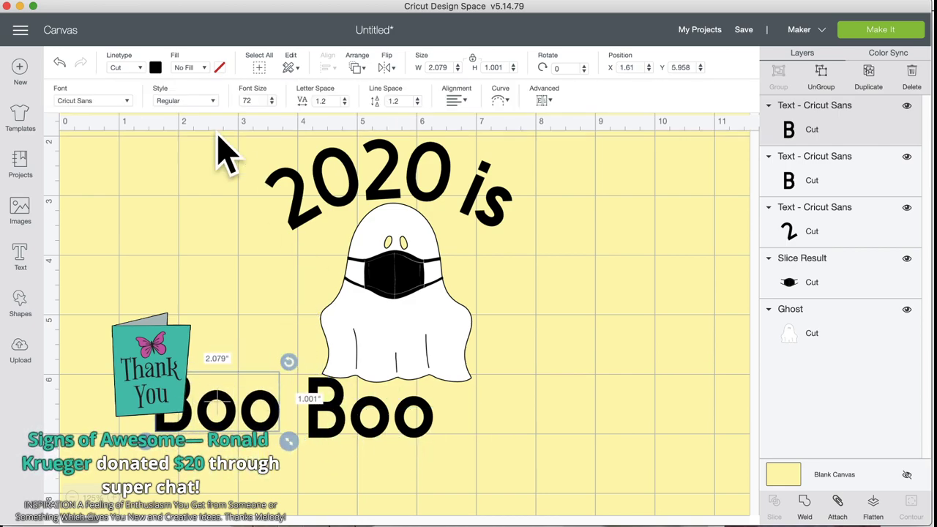
left_click(384, 423)
left_click_drag(384, 424, 388, 426)
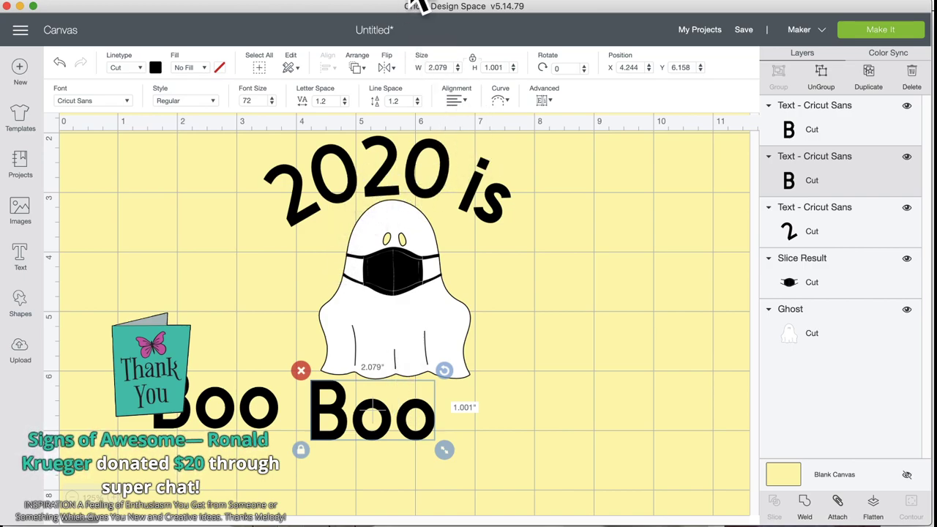
key("super+Tab")
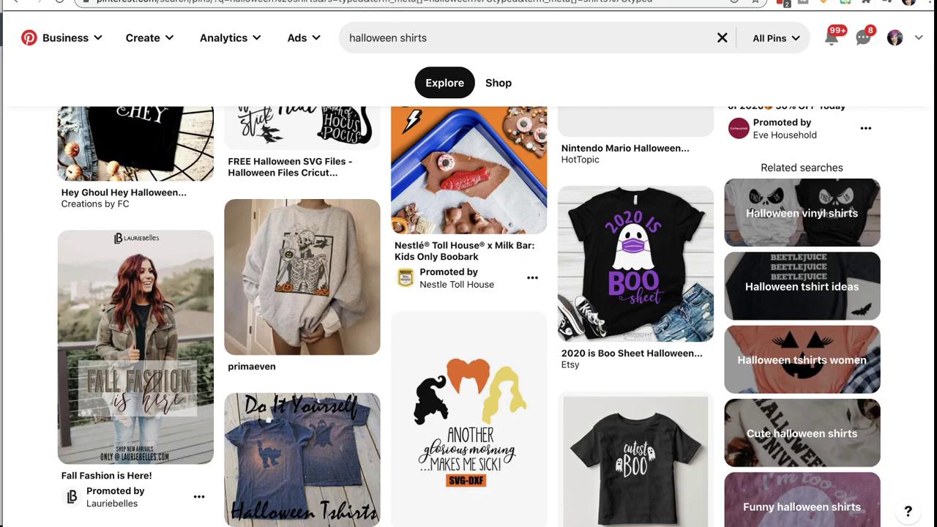
Step: Back in Cricut Design Space, move the duplicate 'Boo' to the far right of the canvas
key("super+Tab")
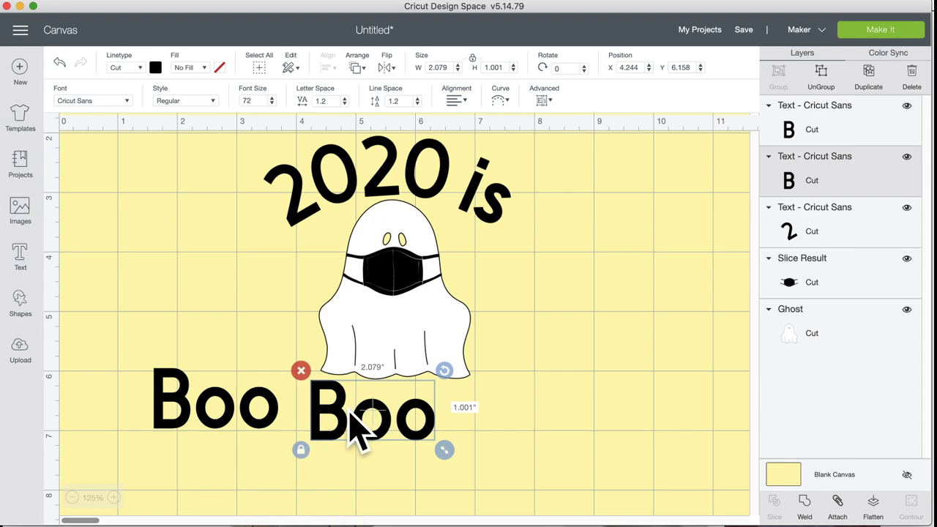
left_click_drag(224, 412, 683, 335)
left_click_drag(714, 322, 722, 314)
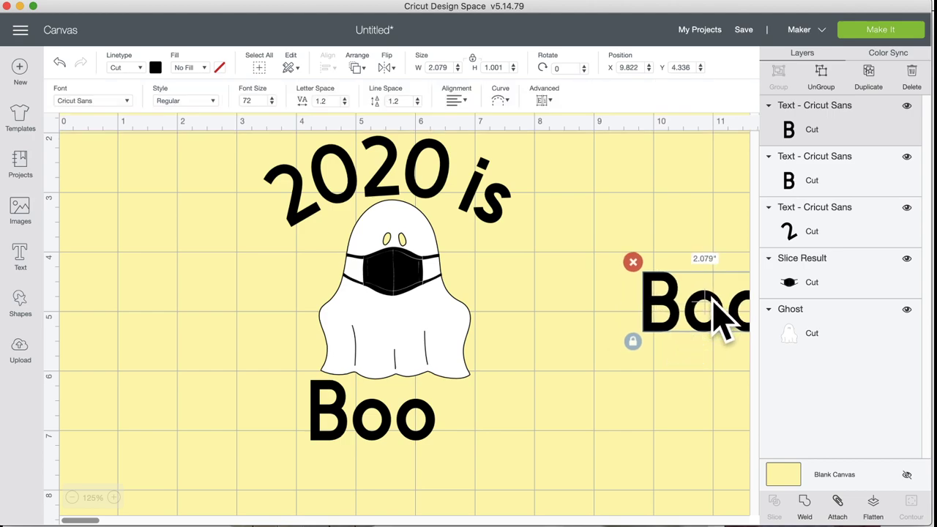
left_click(395, 432)
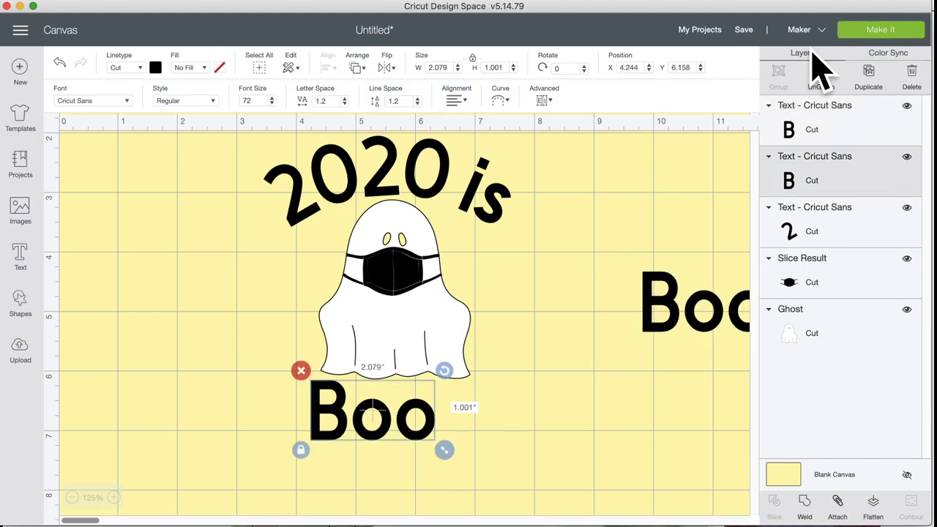
Step: Ungroup the lower 'Boo' into separate letters and shift the last o toward the first
left_click(817, 74)
left_click_drag(419, 429, 390, 408)
left_click(460, 405)
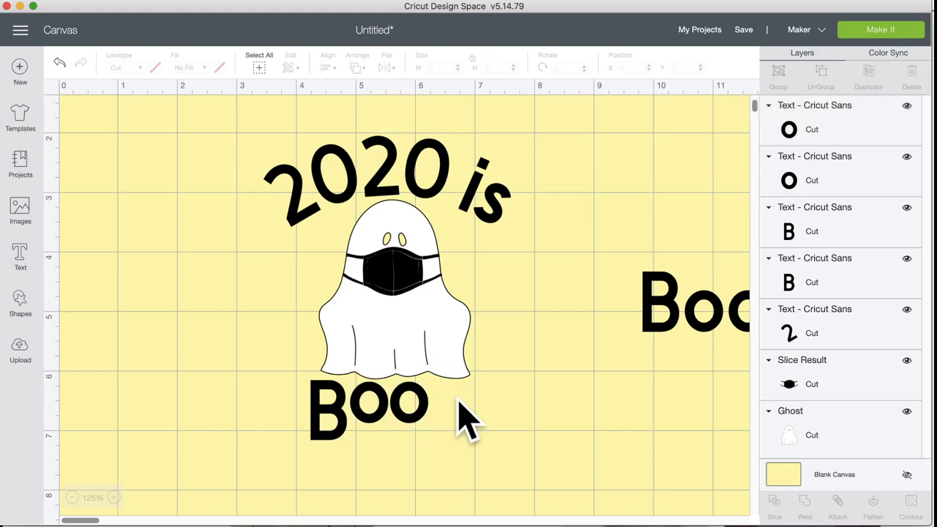
Step: Apply Align Top to both o letters, attach them, and nudge the pair slightly left
left_click_drag(458, 401, 338, 389)
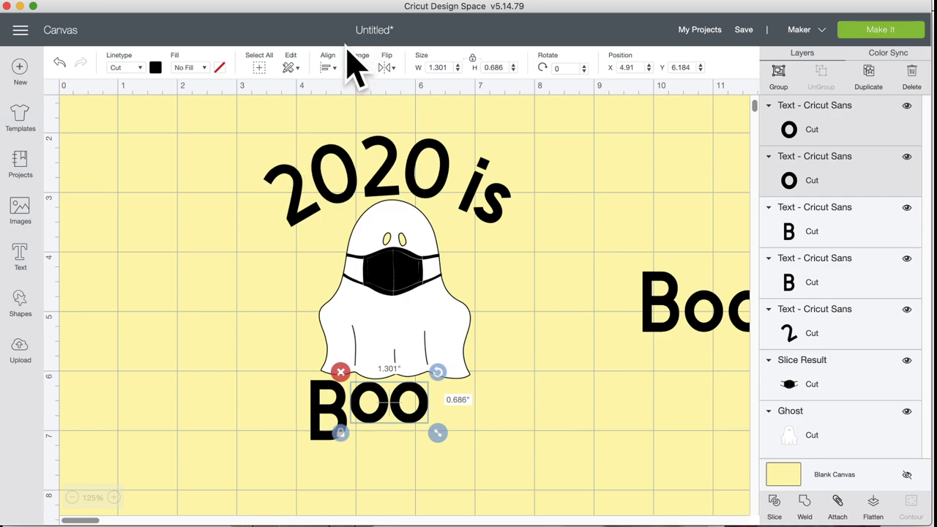
left_click(328, 68)
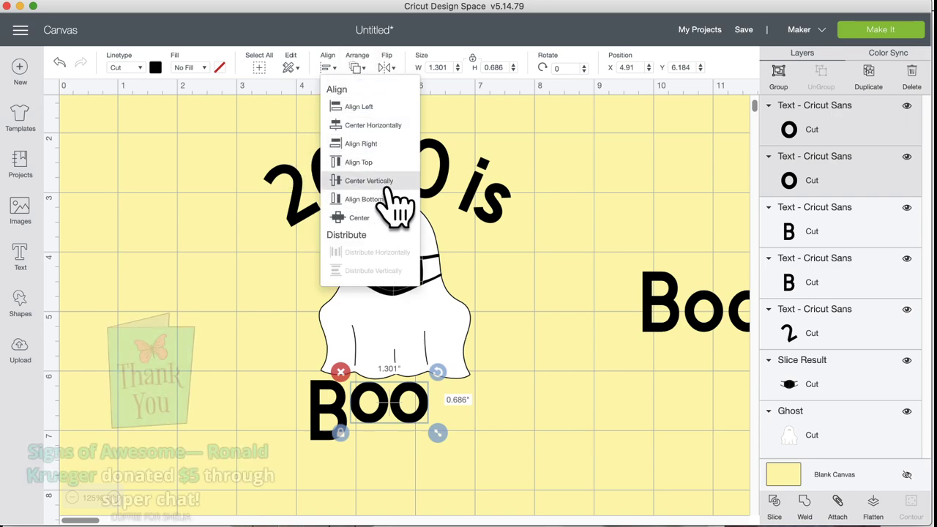
left_click(364, 161)
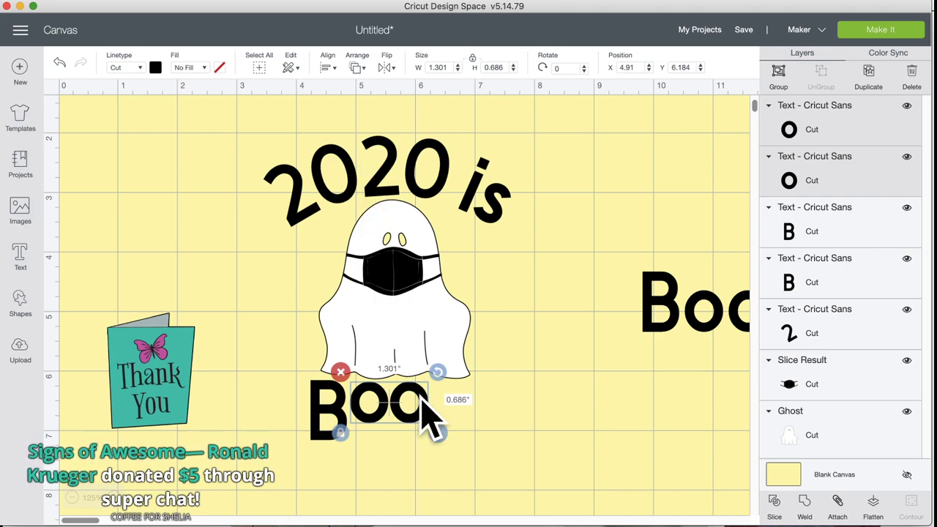
left_click(839, 504)
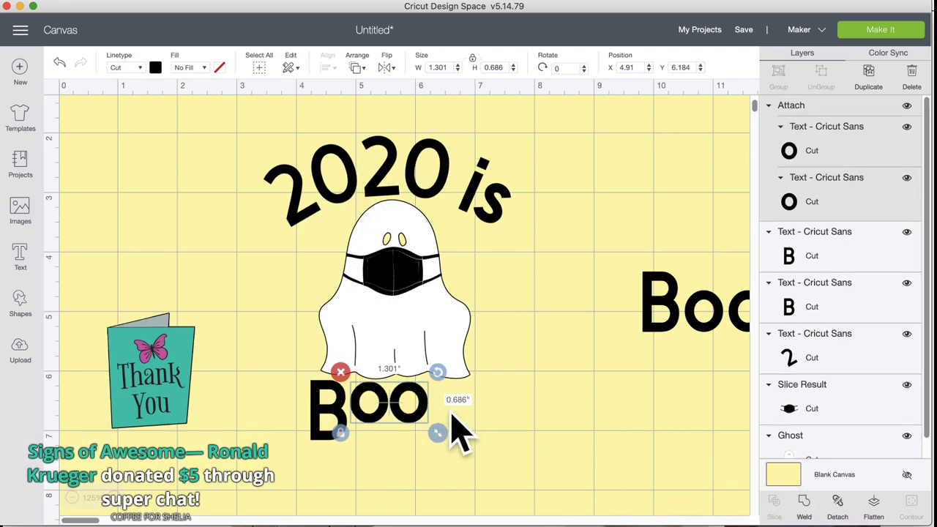
left_click_drag(405, 413, 400, 414)
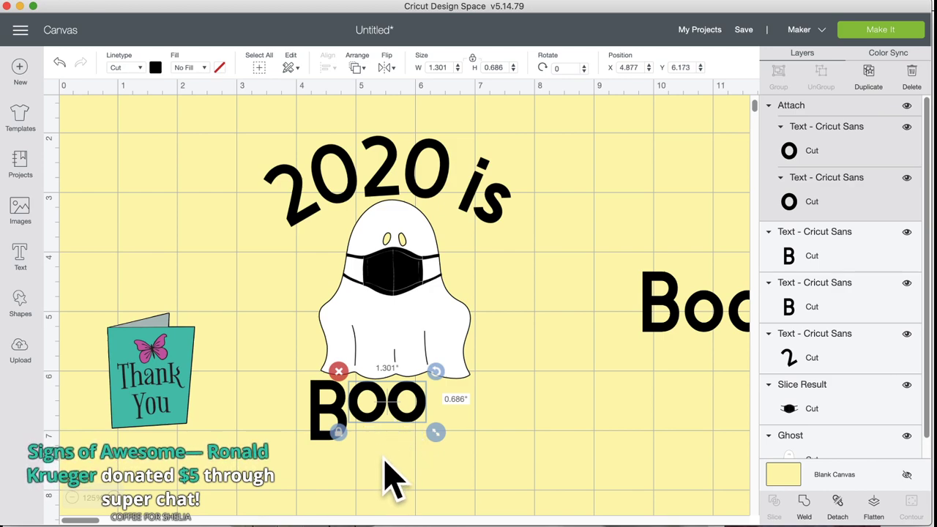
left_click(134, 269)
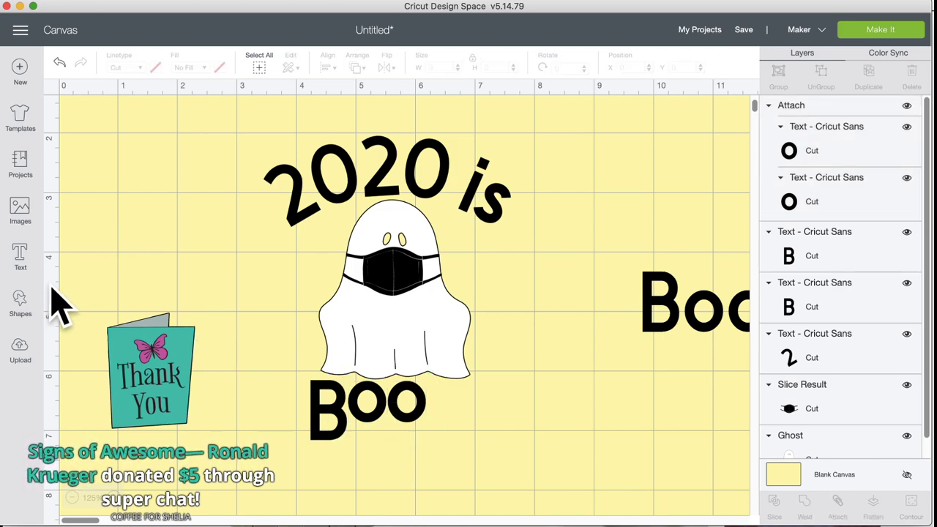
Step: Add a Cricut Sans text layer reading 'Sheet' and drag it next to 'Boo' beneath the ghost
left_click(20, 301)
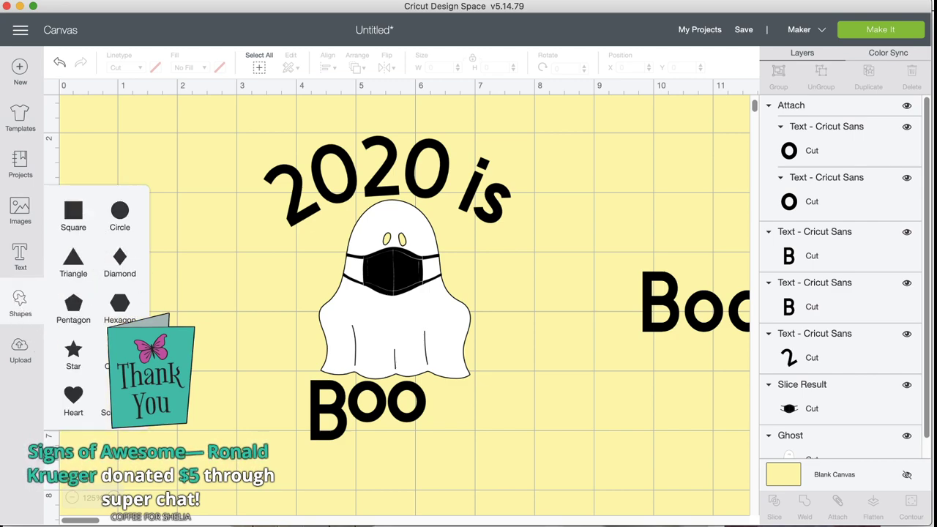
left_click(20, 256)
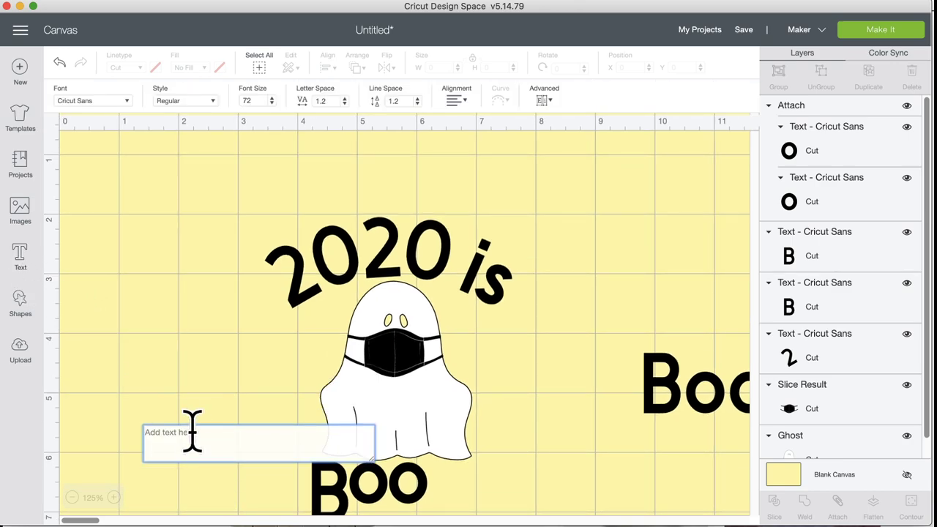
type("St")
key("BackSpace")
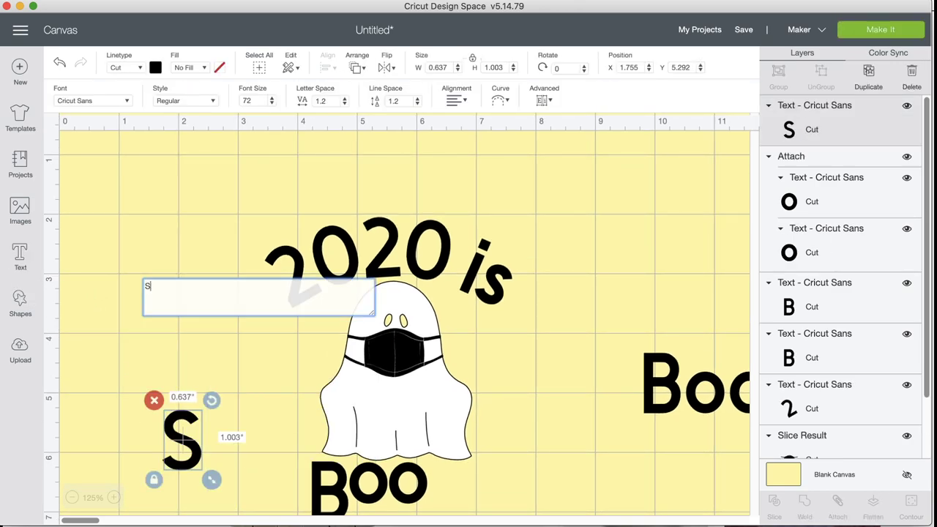
type("heet")
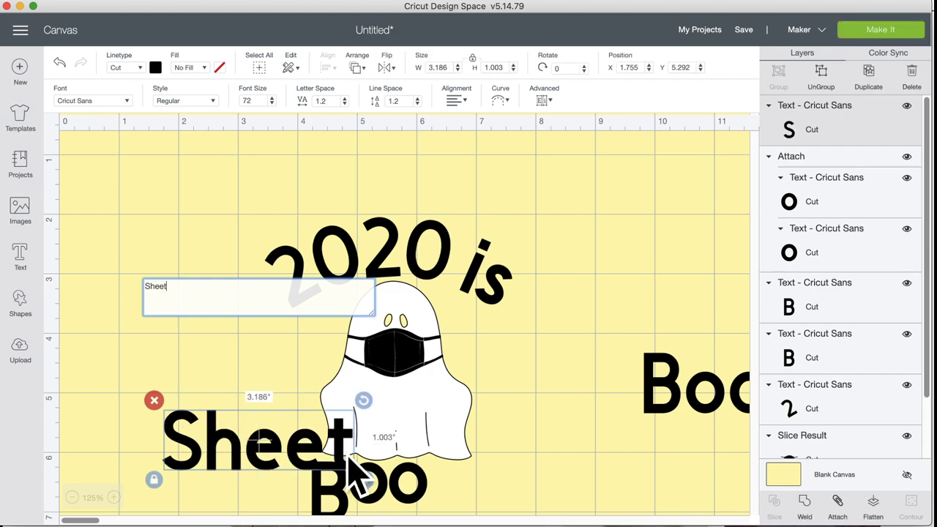
scroll(278, 410, "down", 5)
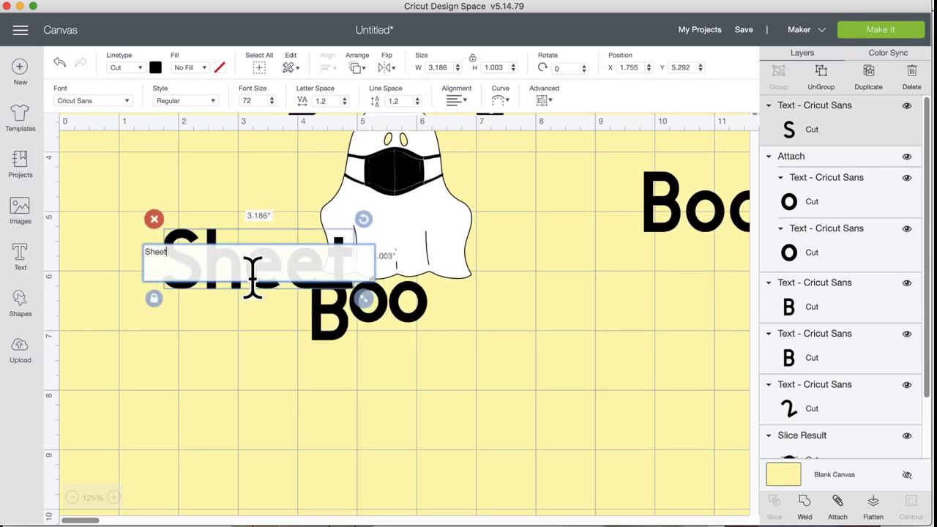
left_click(245, 397)
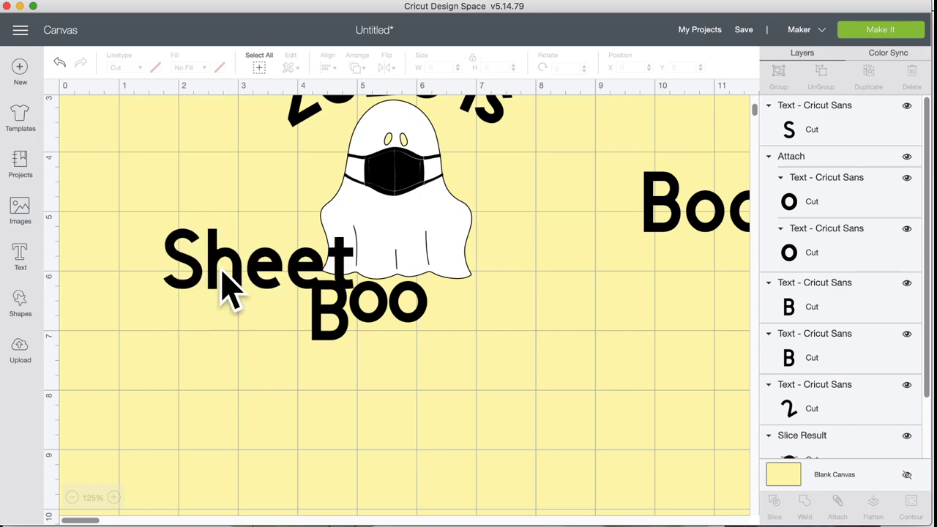
left_click_drag(227, 286, 425, 376)
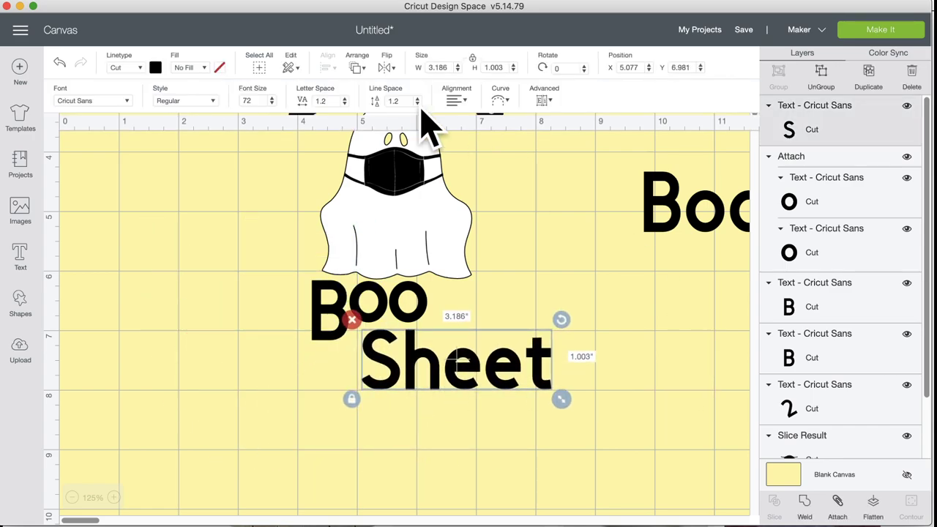
Step: Change 'Sheet' to the Alexis Mattox - Emma Rae font
left_click(113, 100)
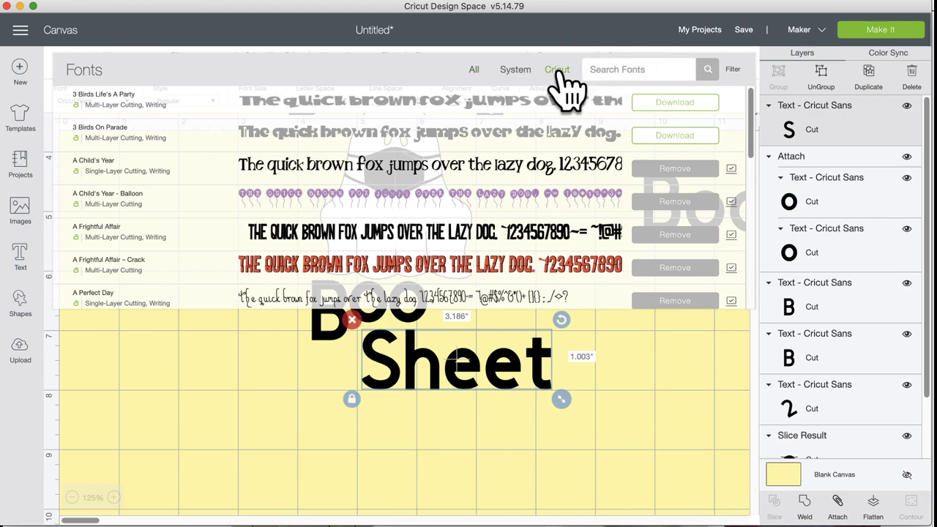
scroll(462, 268, "down", 5)
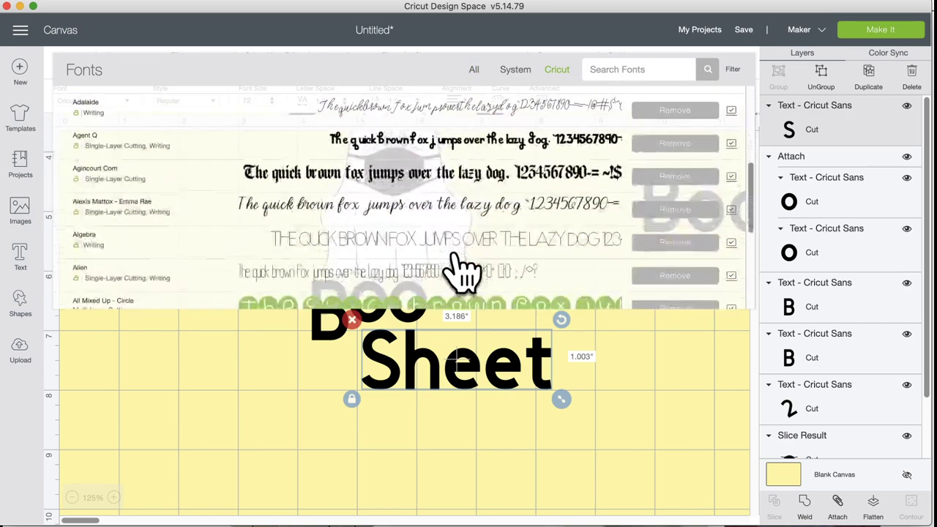
scroll(461, 268, "down", 1)
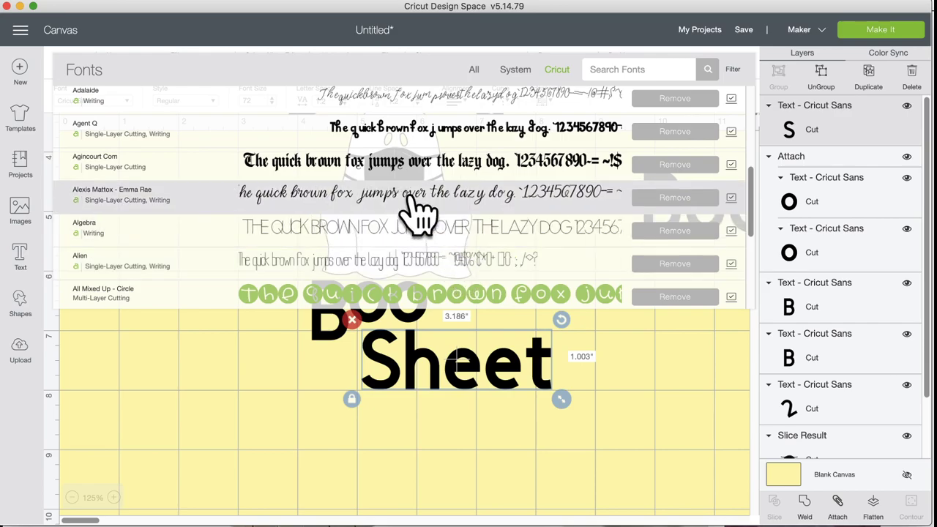
left_click(410, 199)
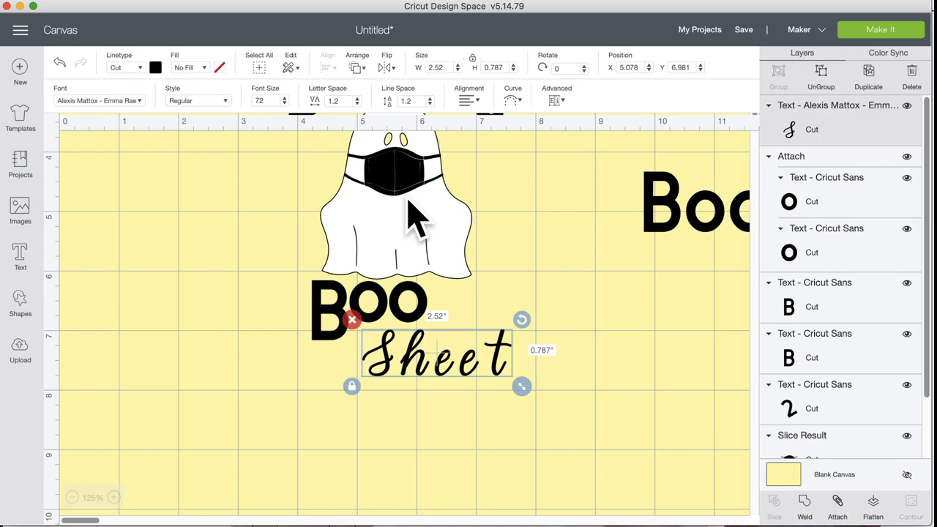
Step: Duplicate 'Sheet', move the copy below the original, and set it to Anna's Fancy Lettering
left_click(884, 87)
left_click_drag(464, 397, 333, 439)
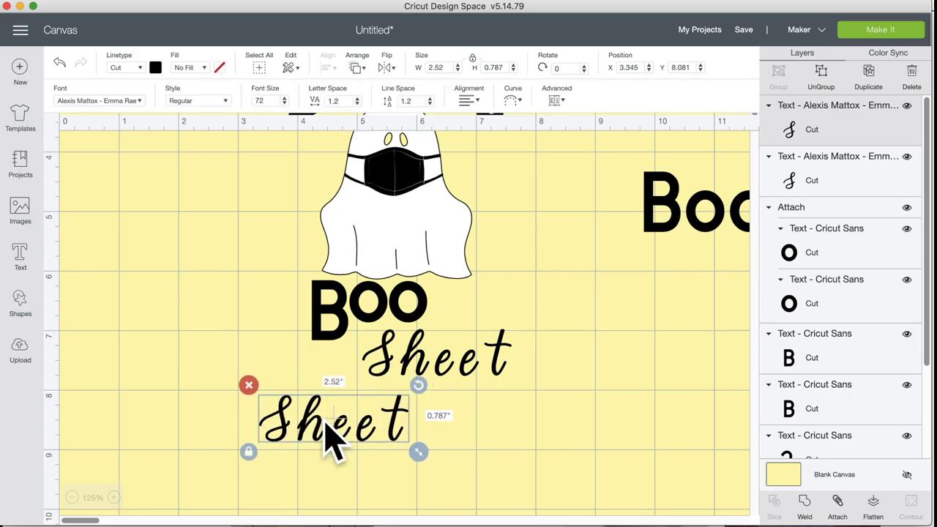
left_click(123, 103)
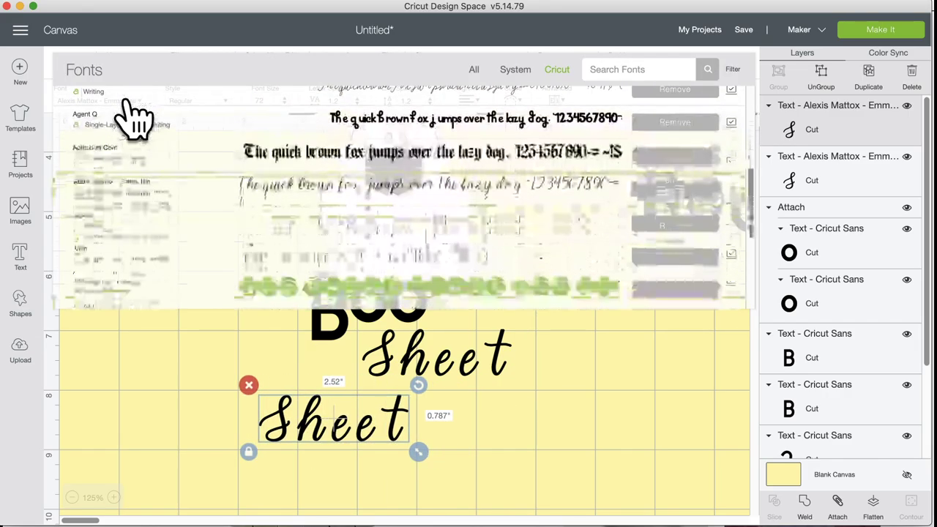
scroll(233, 256, "down", 8)
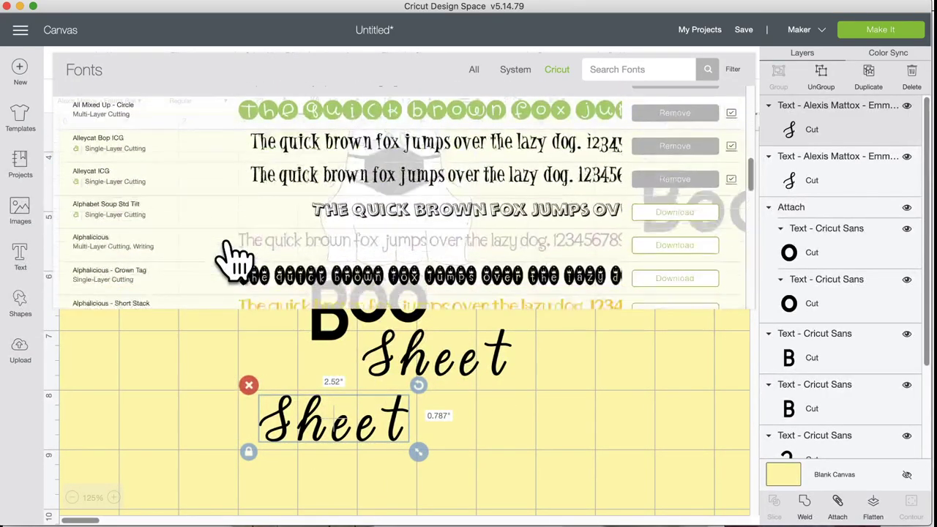
scroll(233, 256, "down", 10)
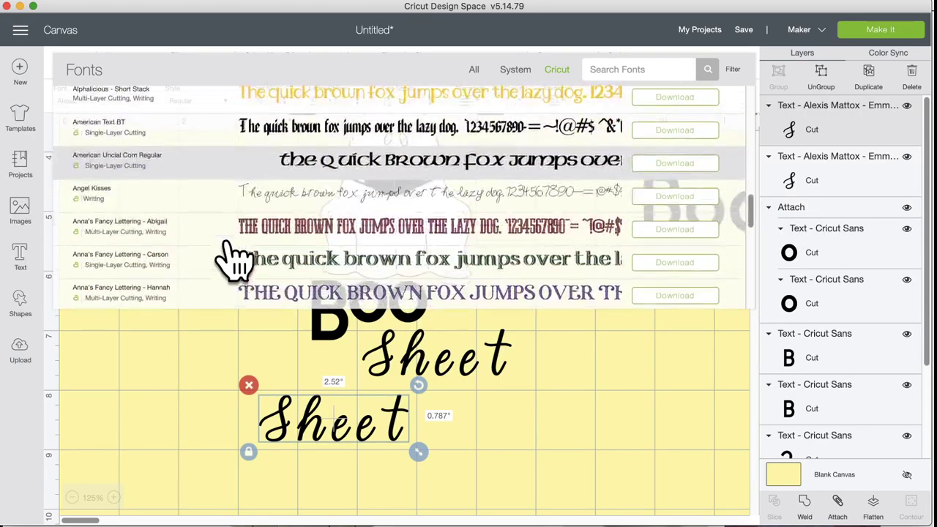
scroll(233, 257, "down", 2)
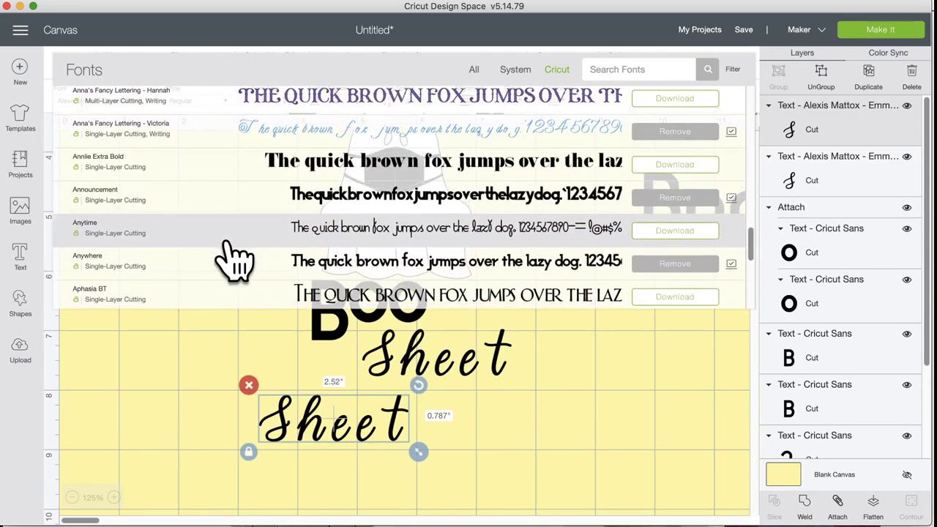
left_click(248, 133)
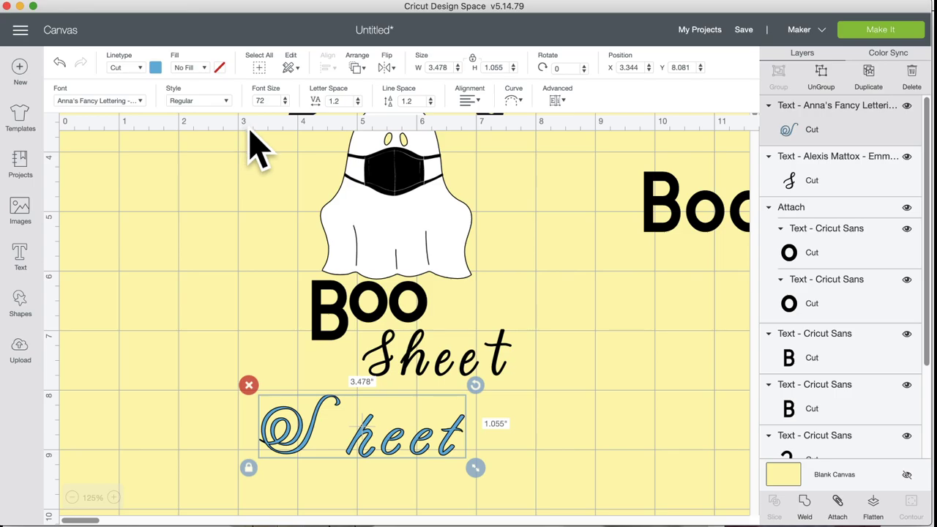
Step: Duplicate that copy, switch it to Aphrodite Pro, and drag it out to the right
left_click(870, 73)
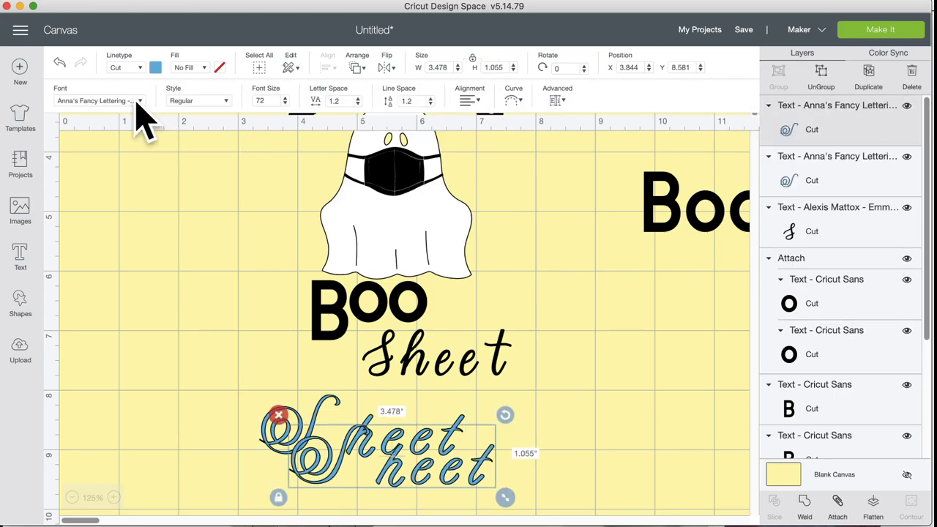
left_click(140, 101)
scroll(246, 249, "down", 5)
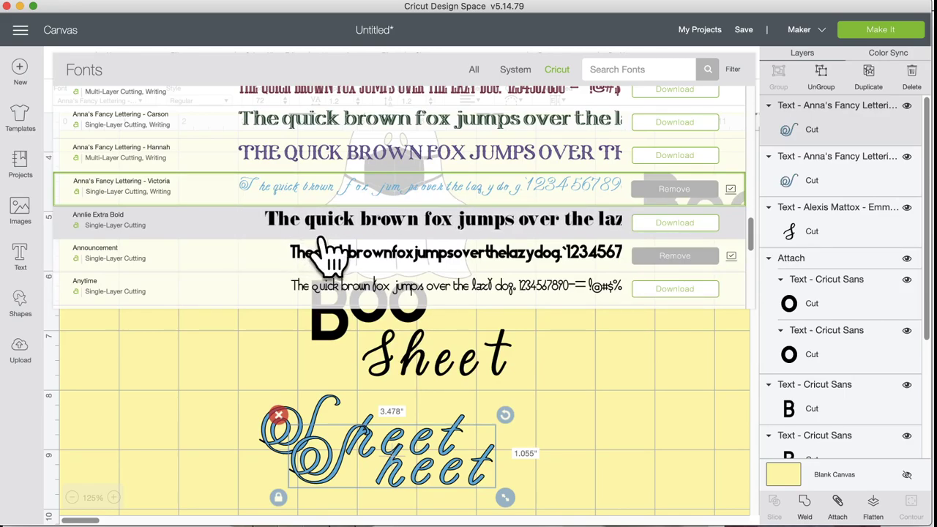
scroll(329, 253, "down", 2)
scroll(330, 252, "down", 5)
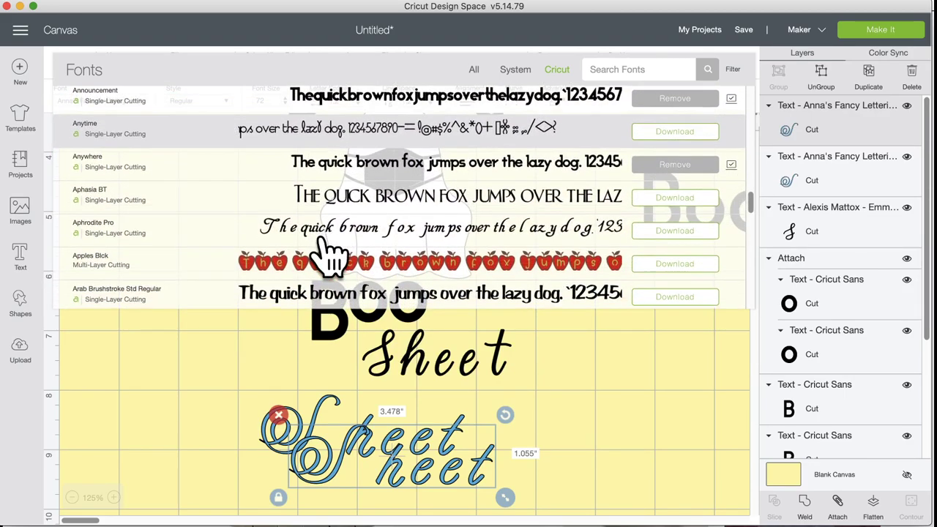
scroll(330, 252, "down", 2)
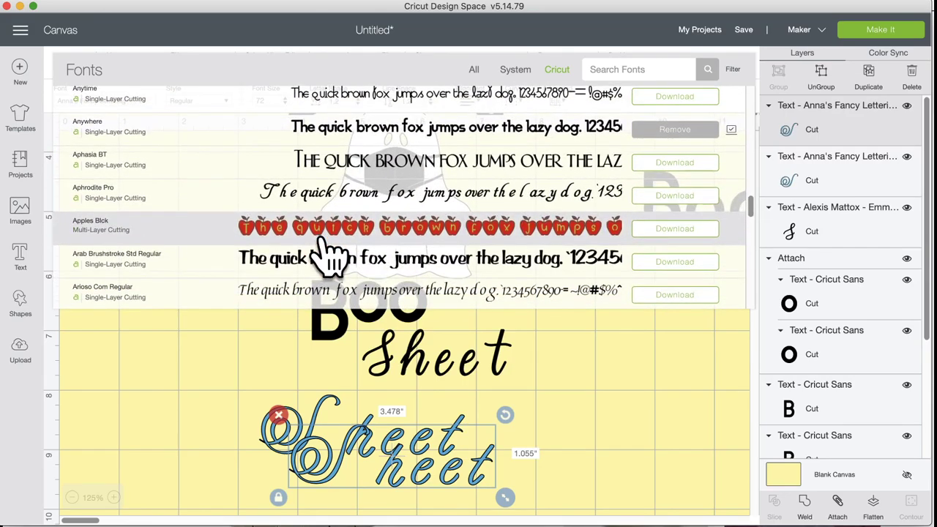
left_click(322, 201)
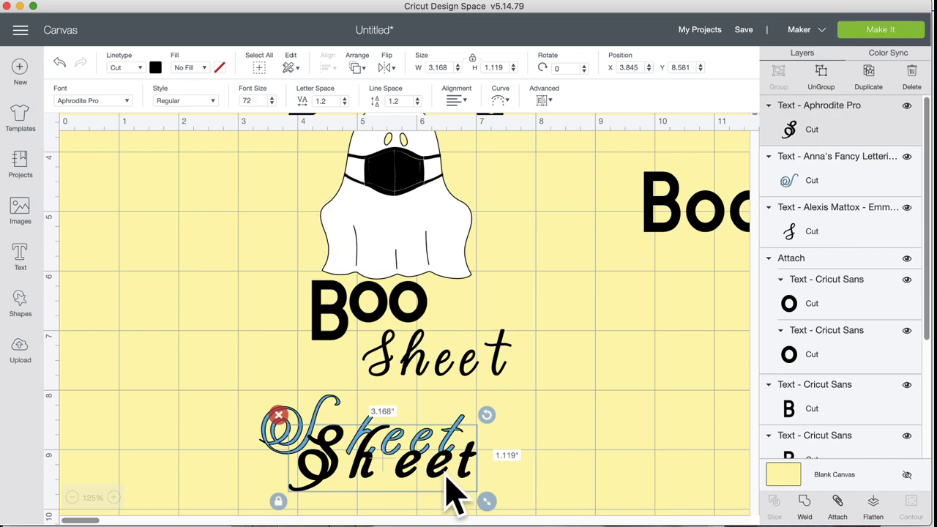
left_click_drag(335, 481, 542, 456)
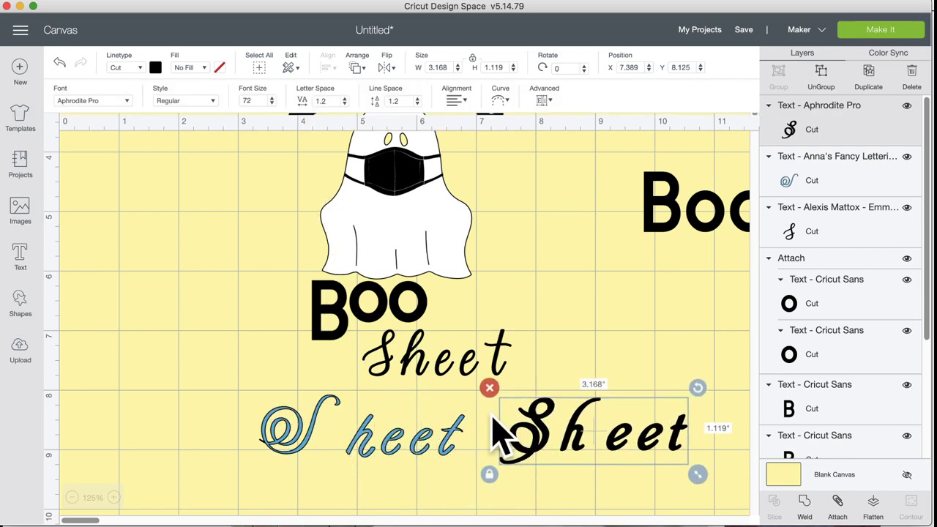
left_click_drag(425, 376, 167, 388)
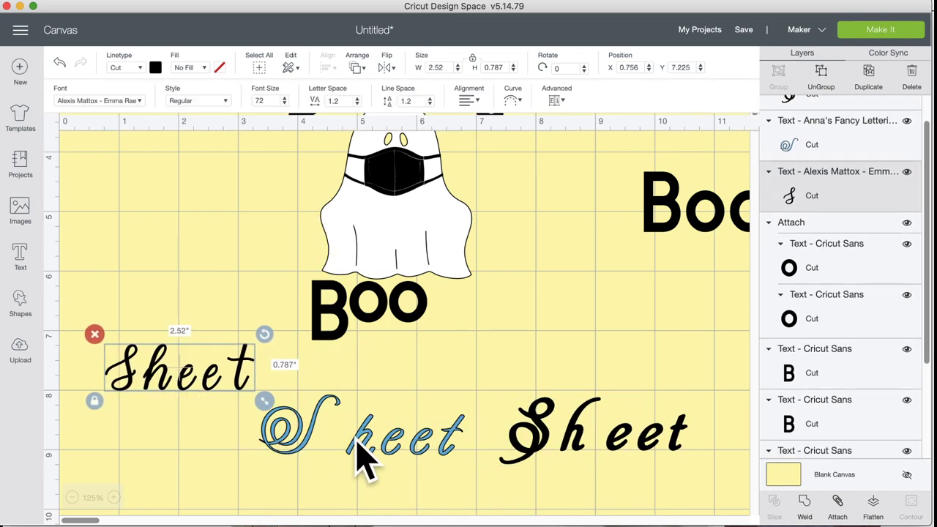
Step: Shift the blue Anna's Fancy Lettering Sheet and the black Aphrodite Pro Sheet up and right
left_click(397, 418)
left_click(398, 449)
left_click_drag(398, 450, 396, 418)
left_click_drag(569, 444, 619, 414)
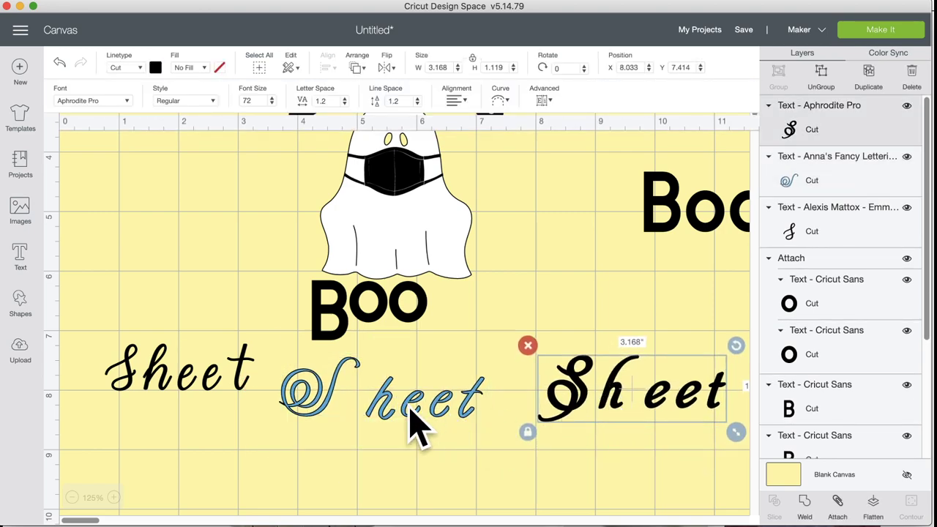
left_click_drag(410, 407, 444, 412)
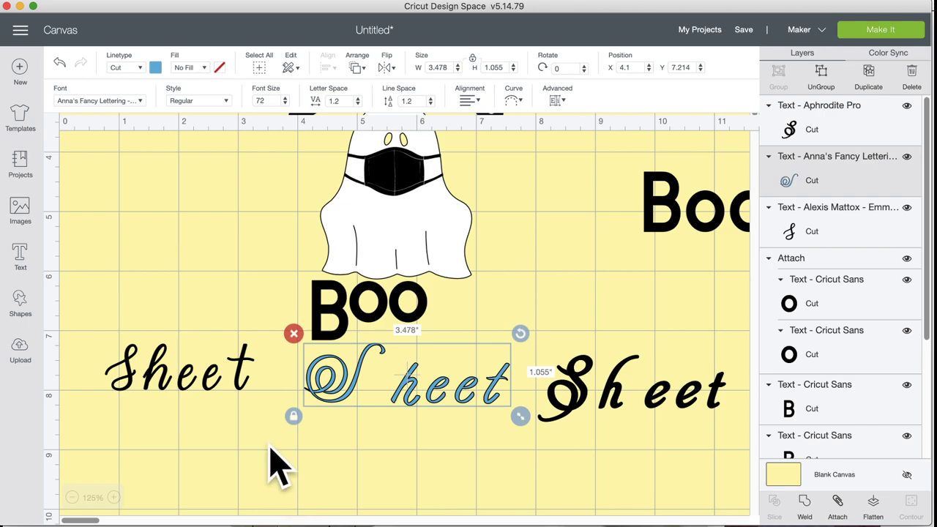
Step: Ungroup the left black Sheet into separate letters
scroll(188, 380, "down", 1)
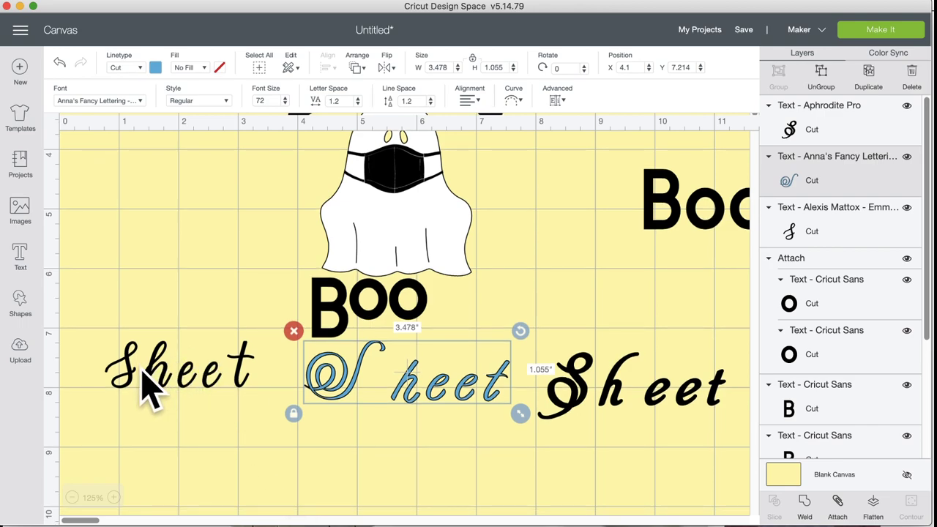
left_click(167, 396)
scroll(156, 383, "down", 1)
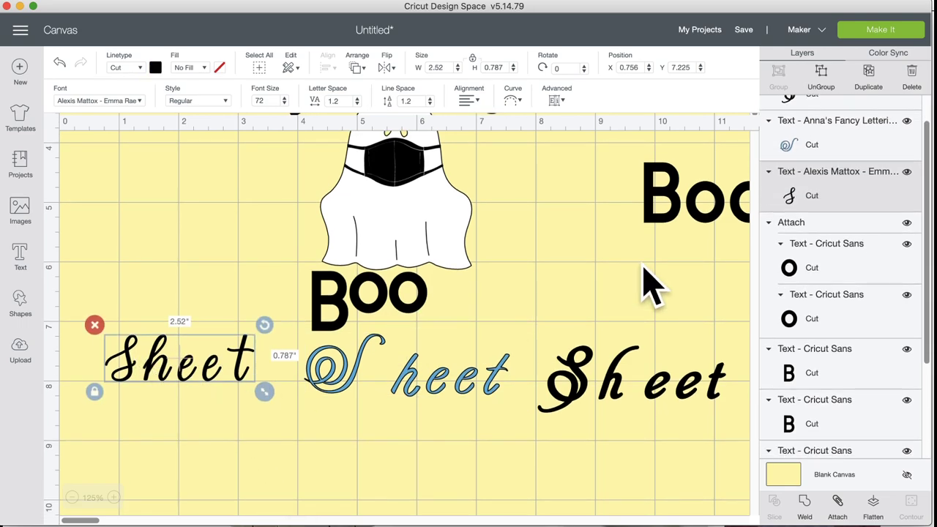
left_click(828, 79)
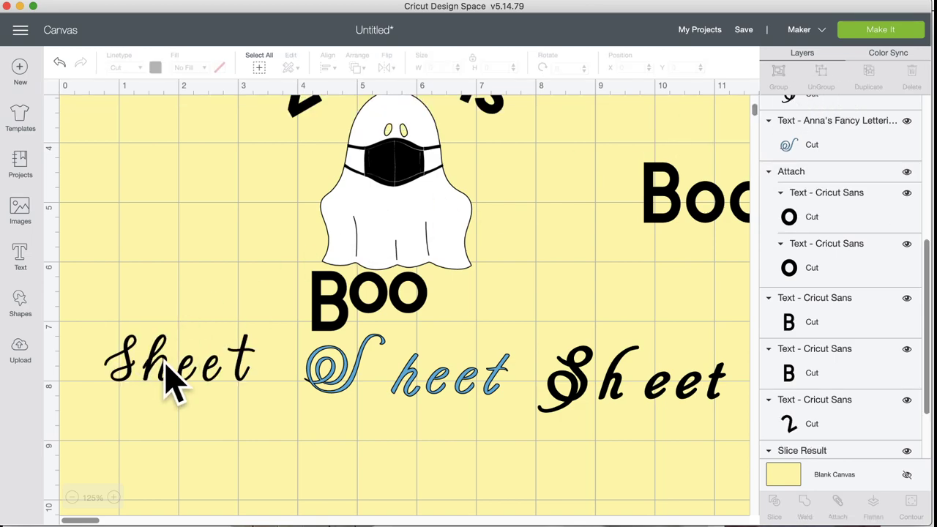
Step: Close the gaps between the e, e and t letters of the left Sheet
left_click(164, 372)
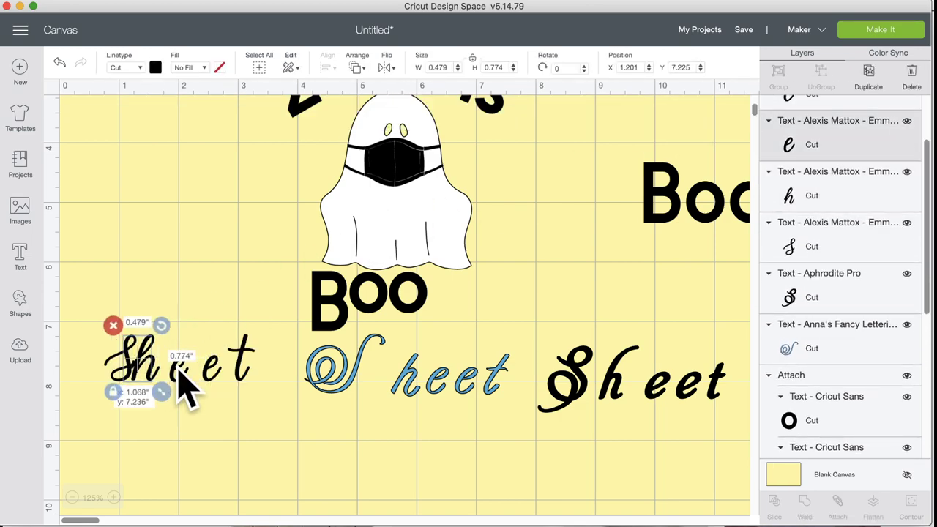
left_click_drag(210, 394, 174, 387)
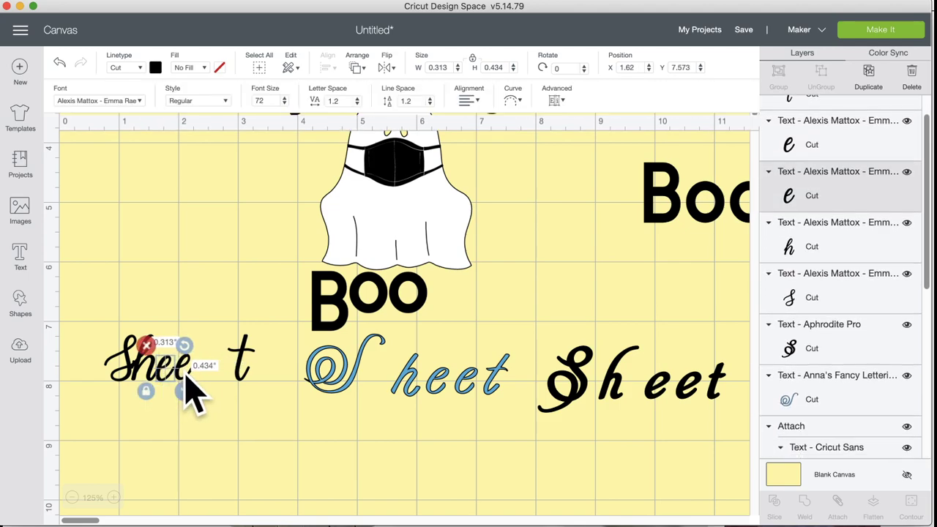
left_click_drag(229, 371, 202, 388)
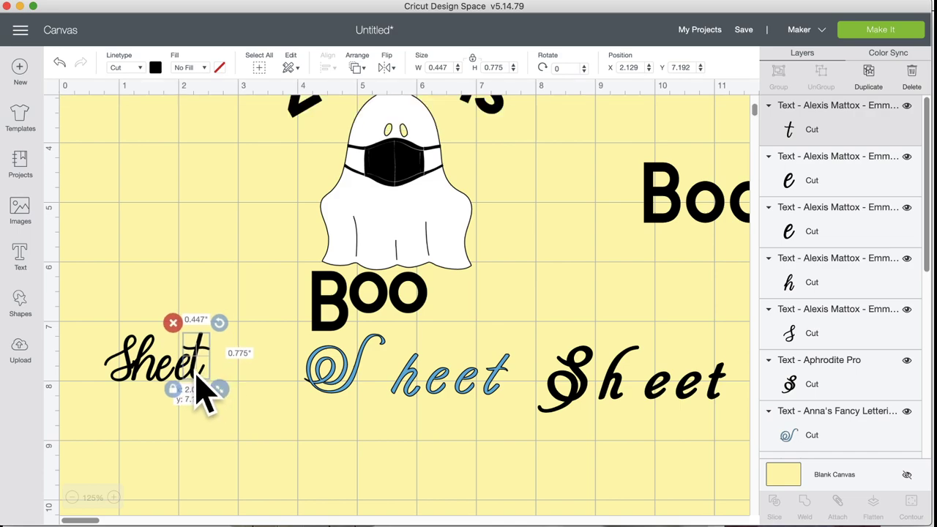
left_click(273, 388)
left_click(129, 375)
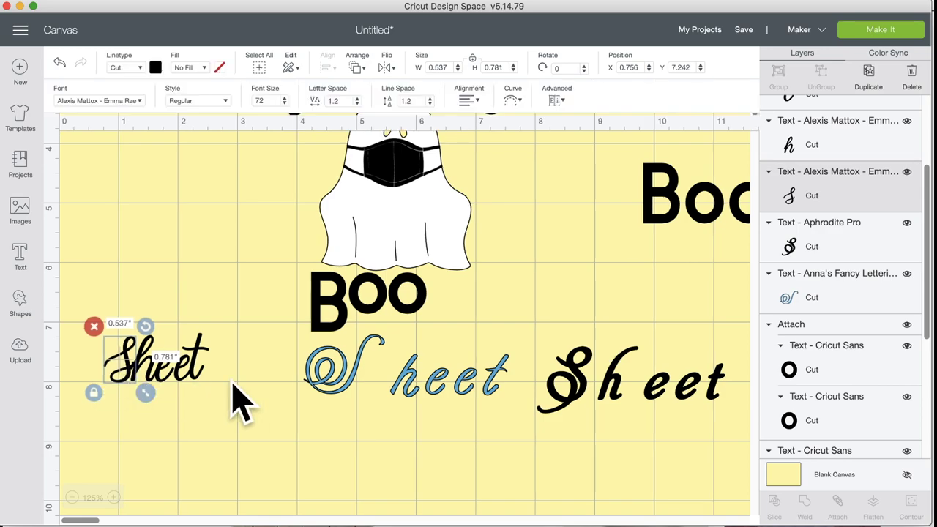
left_click(262, 394)
Step: Tighten the blue Sheet's letters, moving the S toward the h and the e and t left
scroll(329, 399, "down", 1)
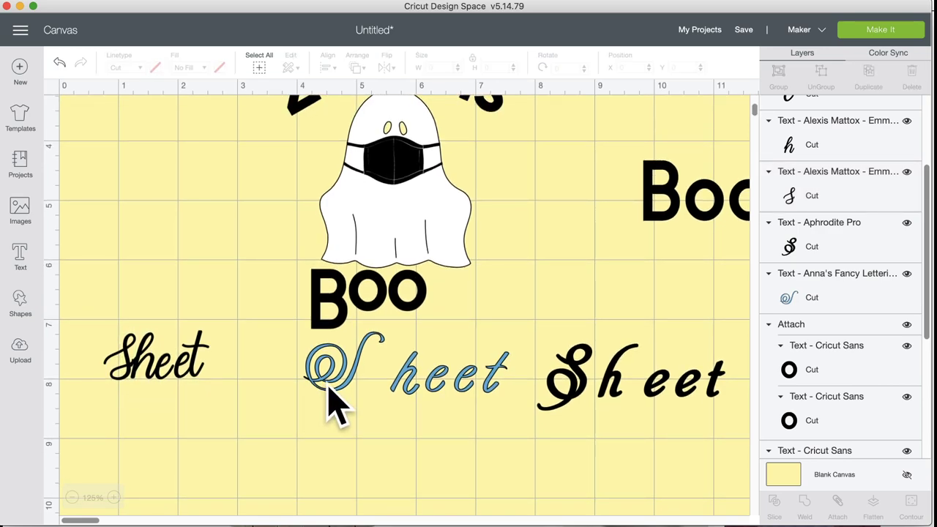
left_click(329, 399)
key("Delete")
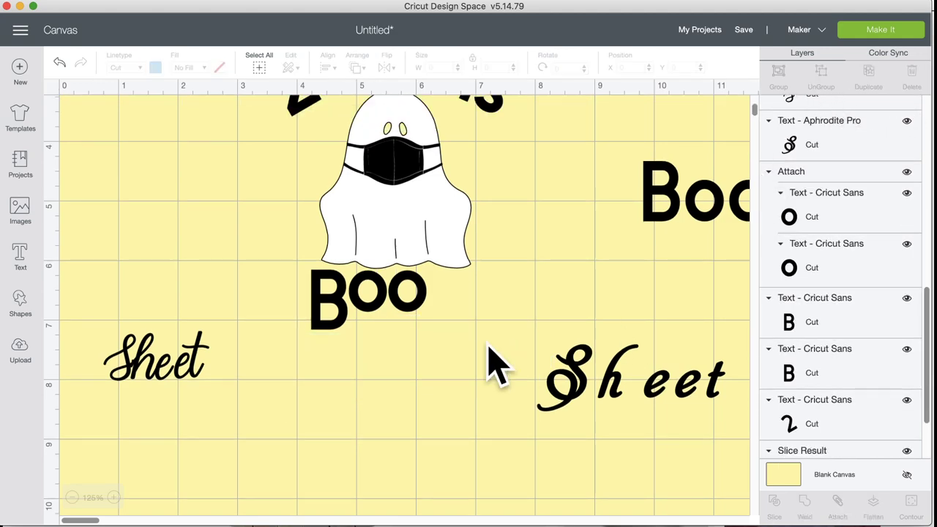
key("super+z")
left_click_drag(356, 386, 390, 402)
left_click(439, 399)
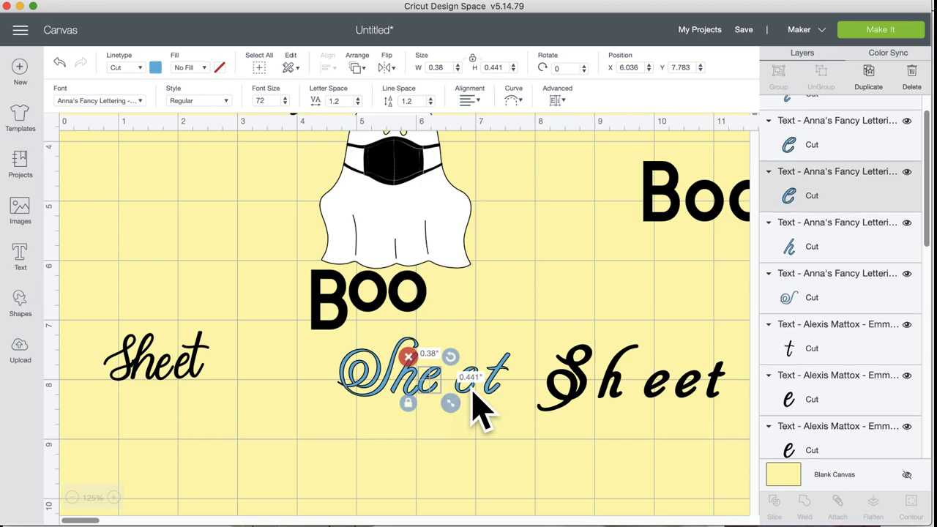
mouse_move(473, 391)
left_mouse_down()
mouse_move(458, 390)
mouse_move(475, 391)
left_mouse_up()
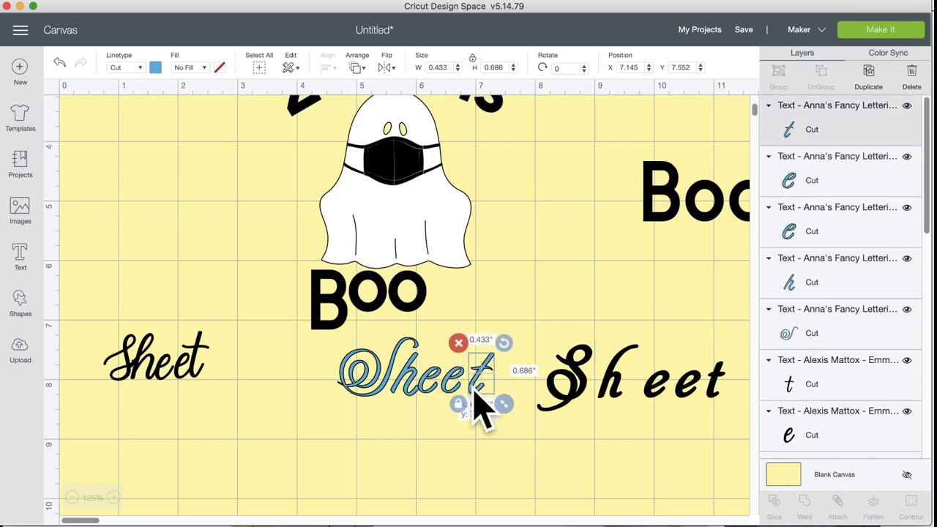
left_click(484, 450)
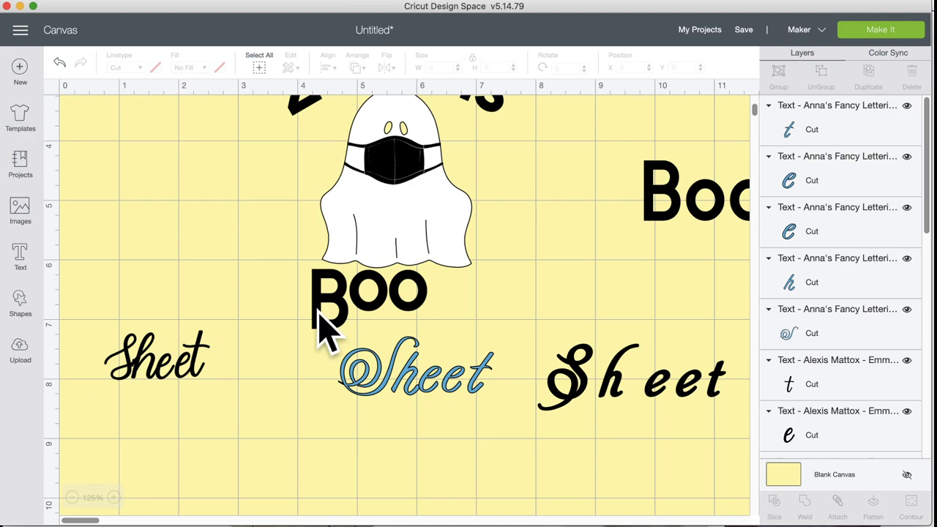
Step: Duplicate the black Aphrodite Pro Sheet and place the copy below the blue Sheet
left_click(565, 380)
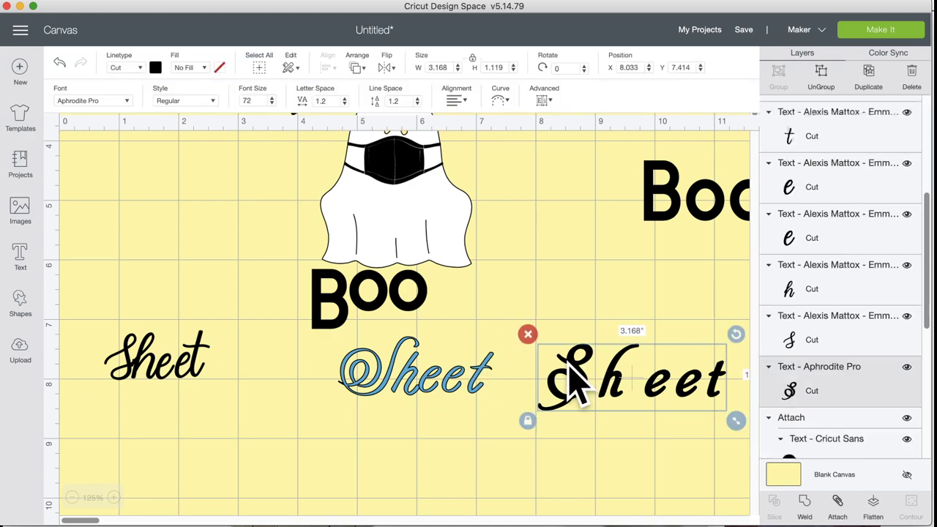
left_click(870, 76)
left_click_drag(649, 429, 278, 480)
Step: Ungroup the right Aphrodite Pro Sheet and slide its second e and t left against Shee
left_click(619, 395)
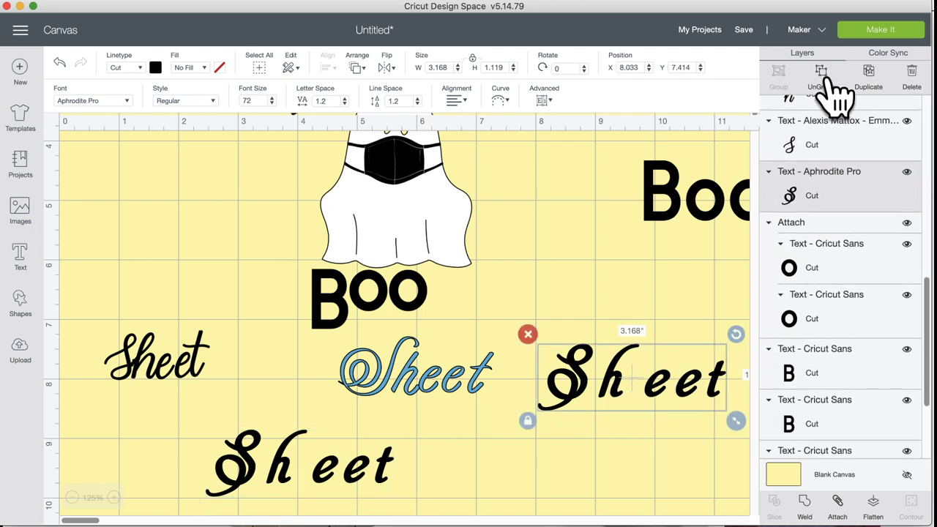
left_click(833, 84)
left_click(614, 395)
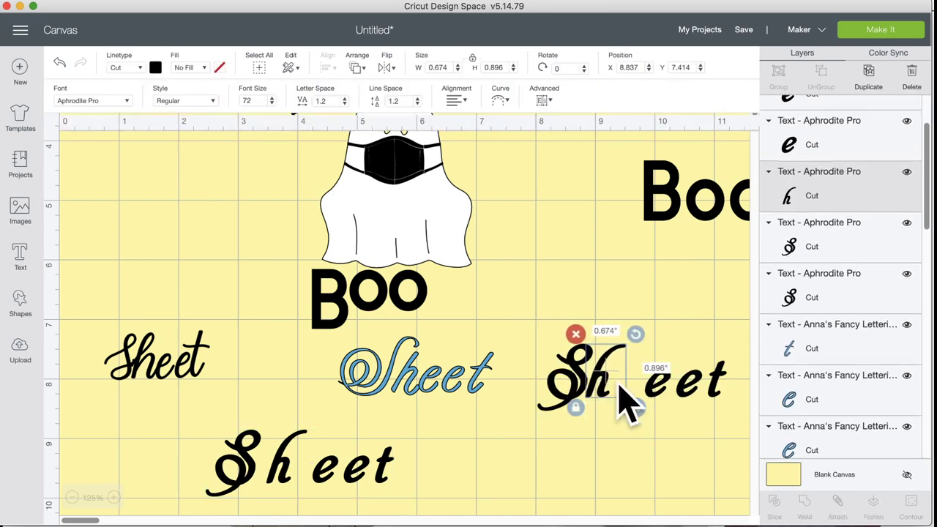
left_click(630, 393)
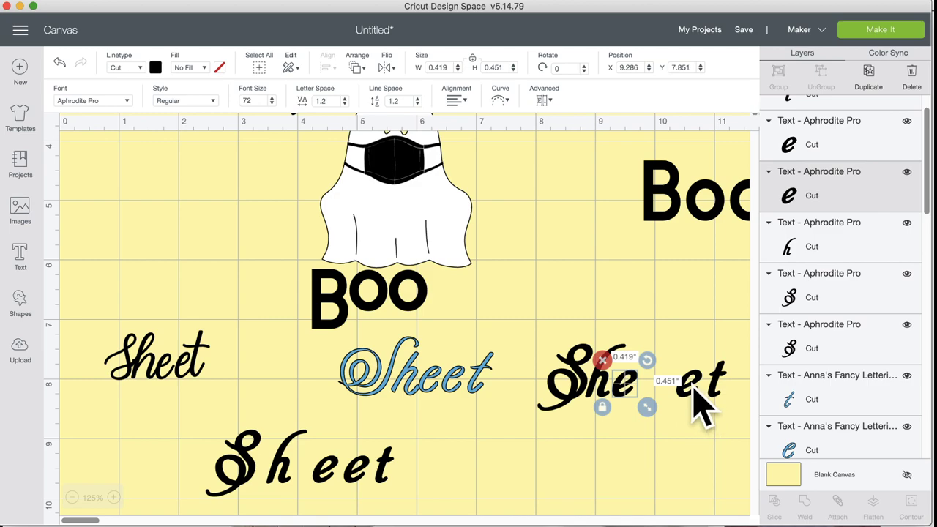
left_click_drag(693, 389, 654, 387)
left_click_drag(711, 383, 672, 389)
left_click(590, 438)
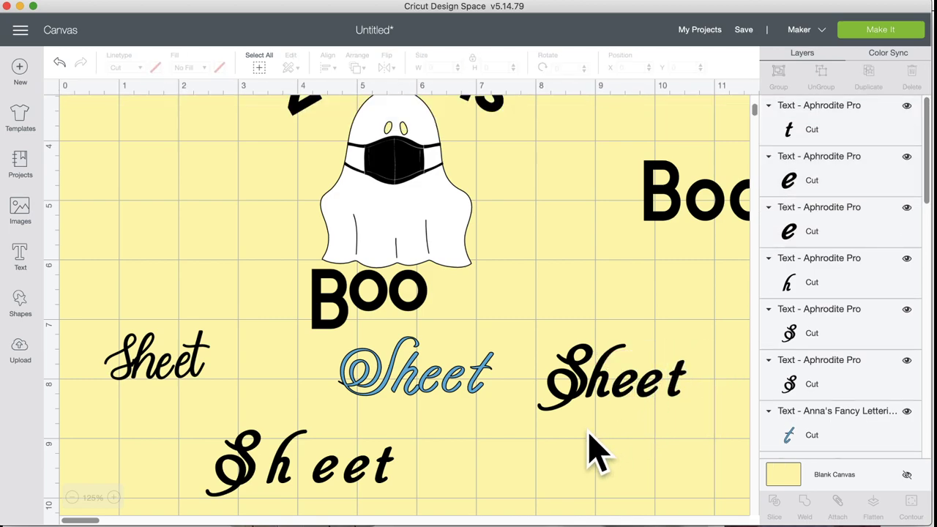
Step: Set the bottom Sheet copy in the multi-layer Elegant Cake - Plain font
left_click(362, 459)
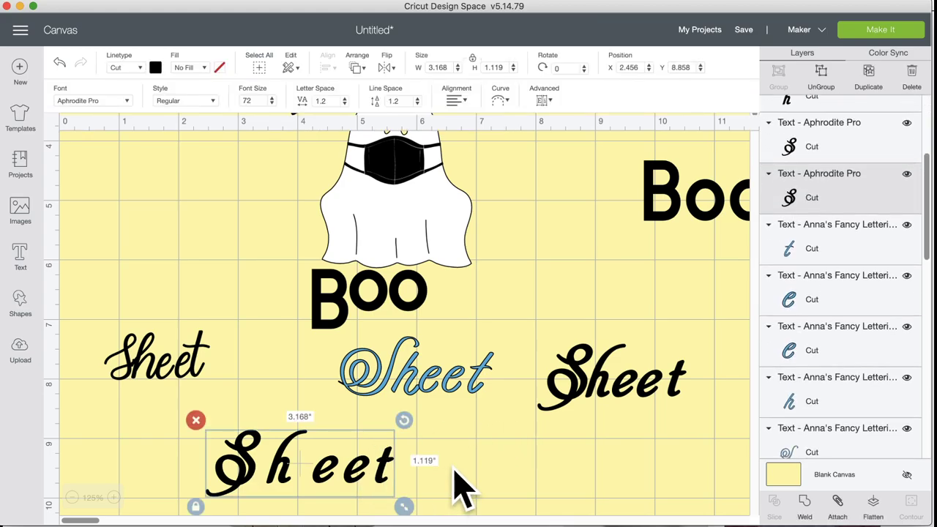
left_click(117, 102)
scroll(252, 267, "down", 15)
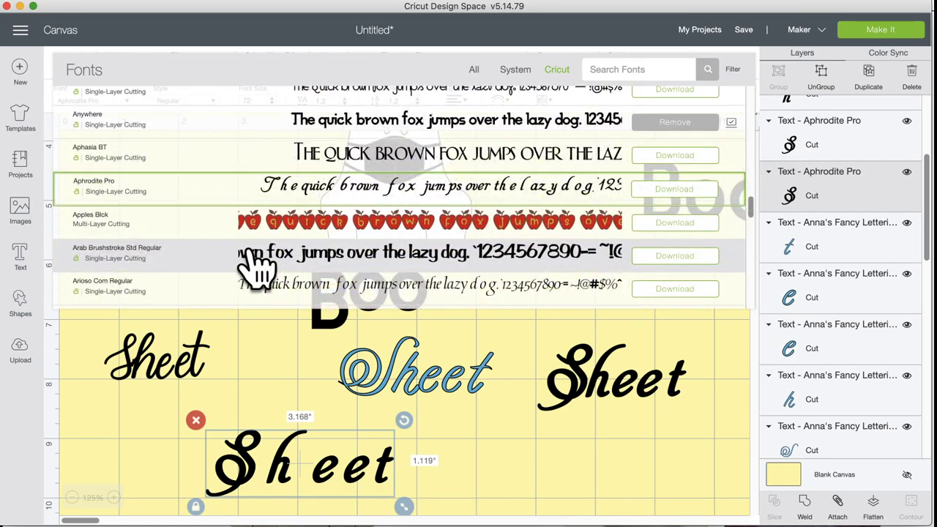
scroll(253, 268, "down", 15)
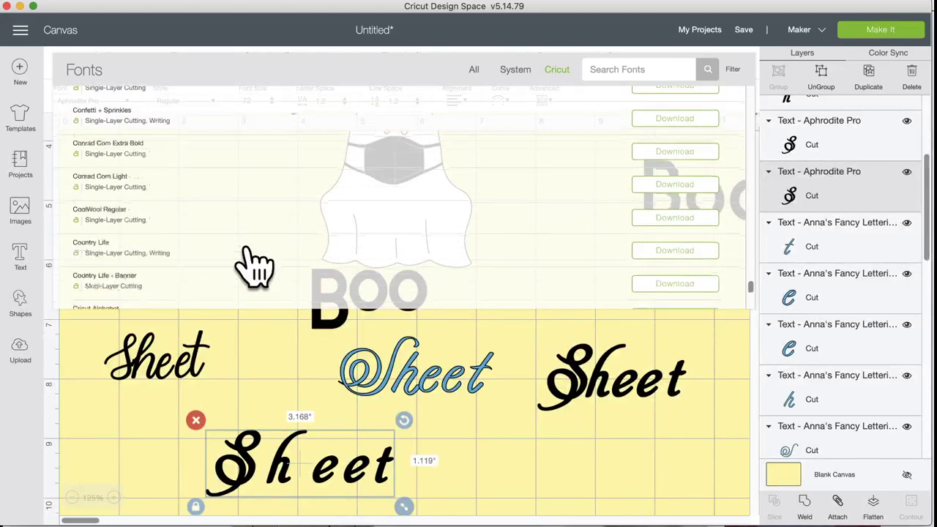
scroll(253, 267, "down", 1)
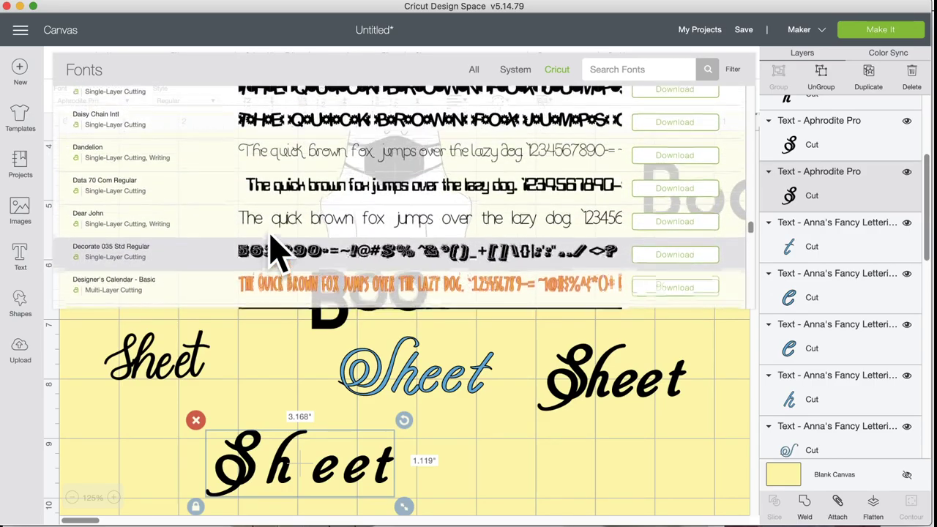
scroll(274, 249, "up", 5)
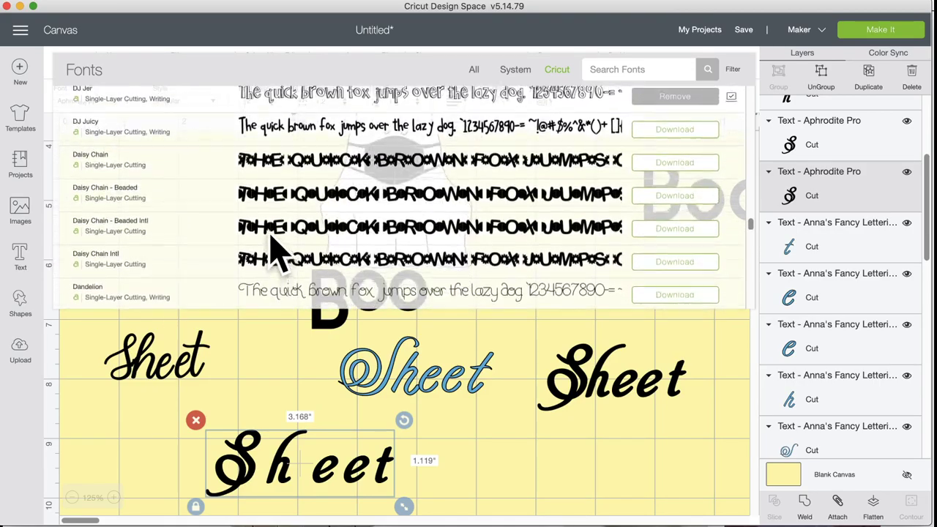
scroll(274, 249, "up", 1)
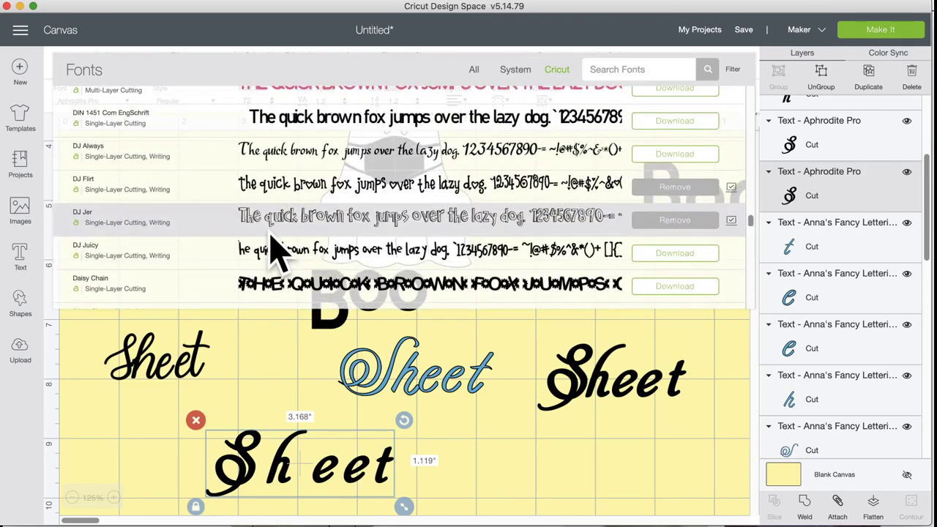
scroll(274, 249, "up", 1)
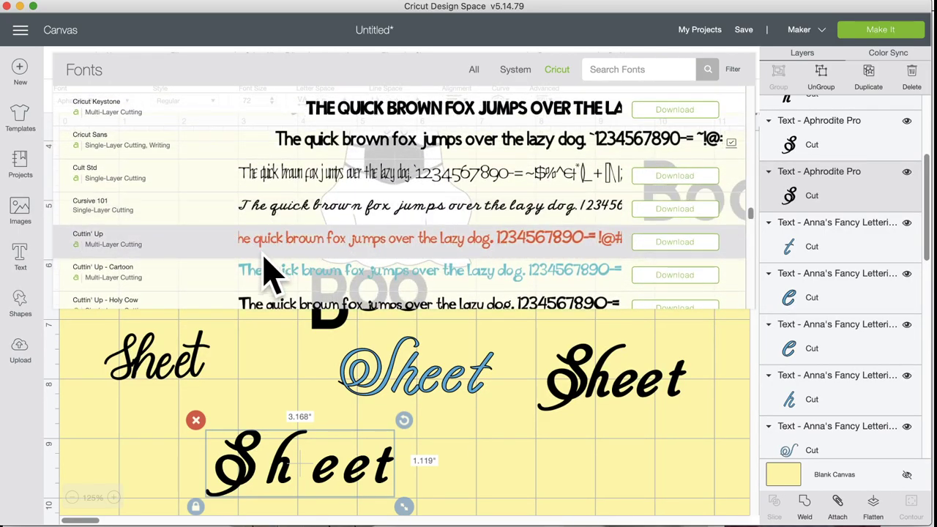
scroll(268, 271, "up", 4)
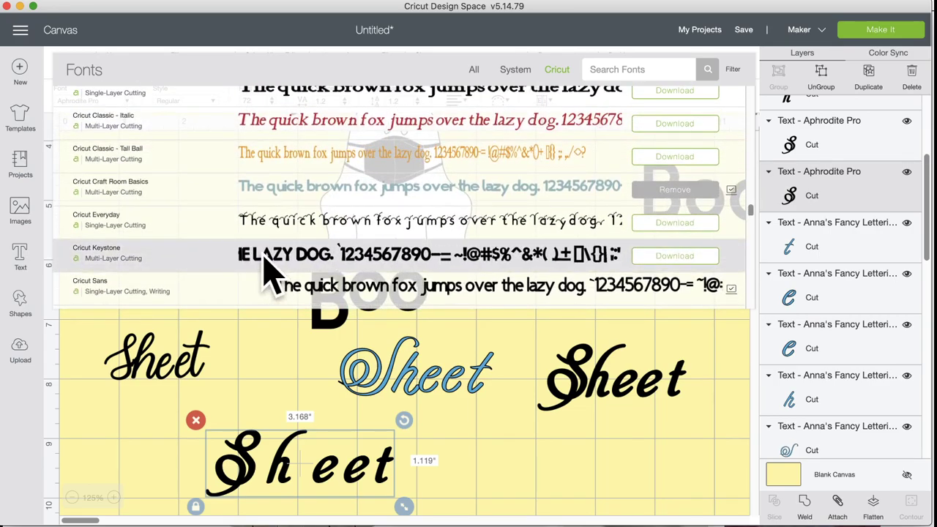
scroll(267, 272, "up", 4)
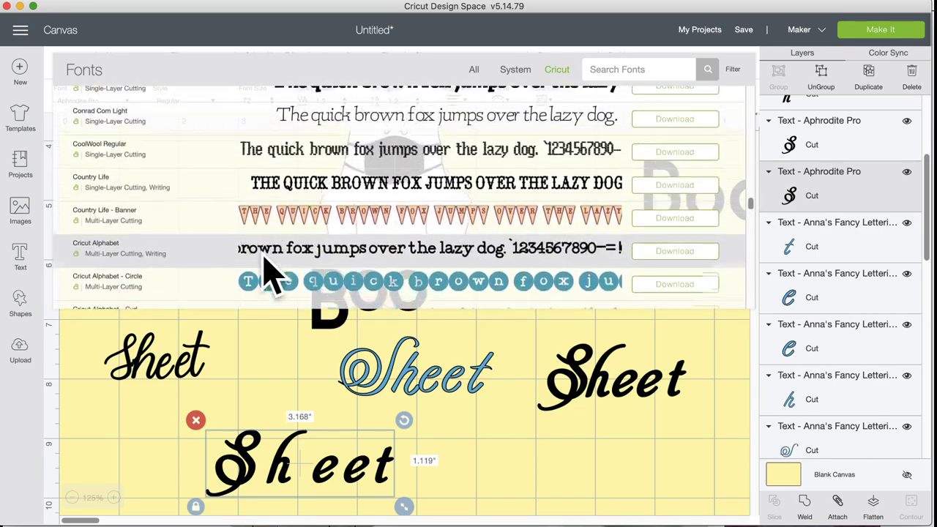
scroll(267, 272, "down", 8)
scroll(268, 272, "down", 10)
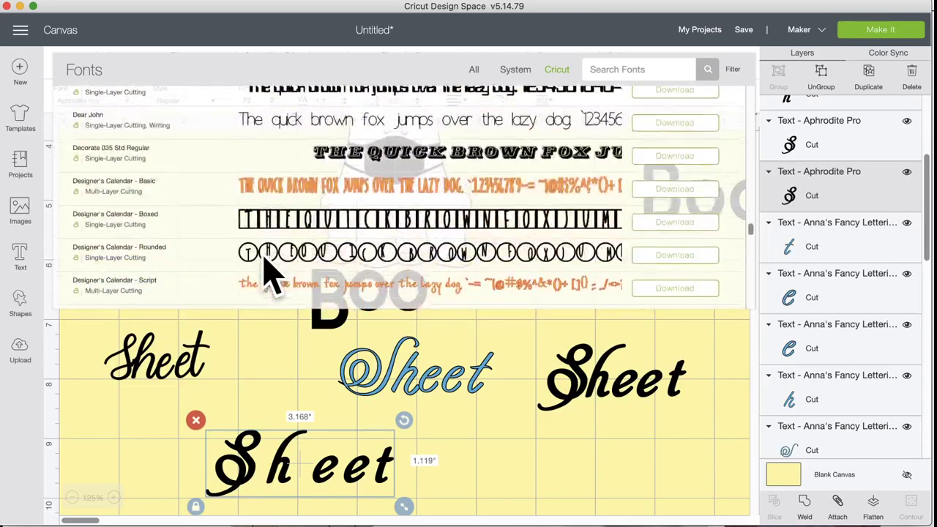
scroll(267, 272, "down", 6)
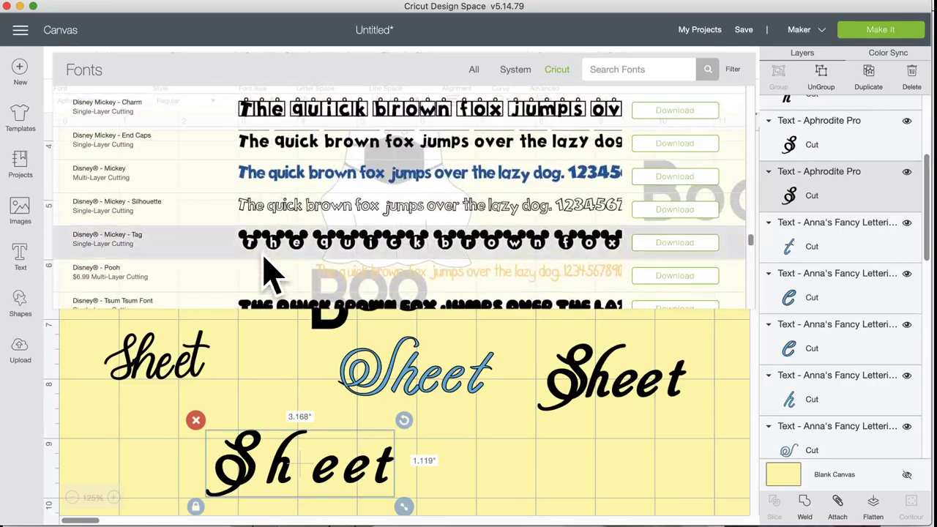
scroll(271, 277, "down", 2)
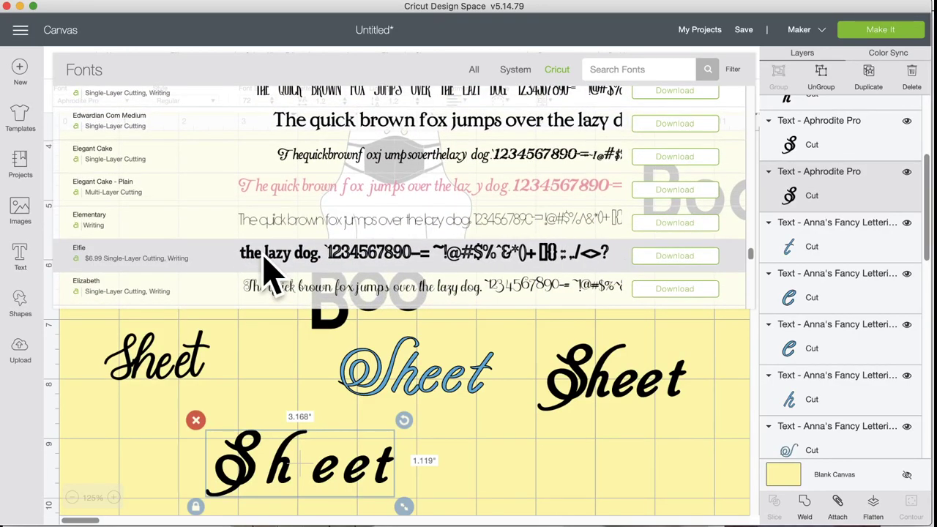
left_click(280, 209)
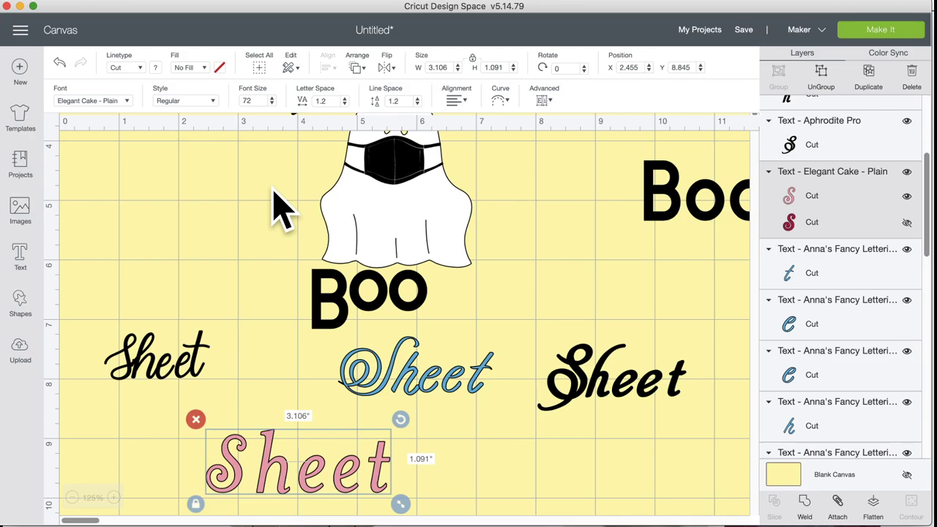
Step: Switch the bottom Sheet copy to Hopeless Romantic, now 3.359 × 1.095 in
left_click(95, 100)
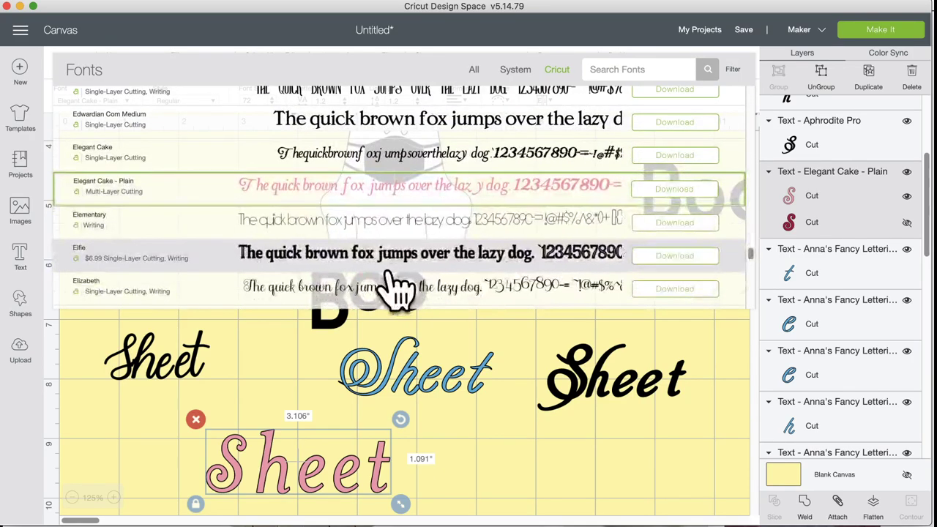
scroll(395, 284, "down", 5)
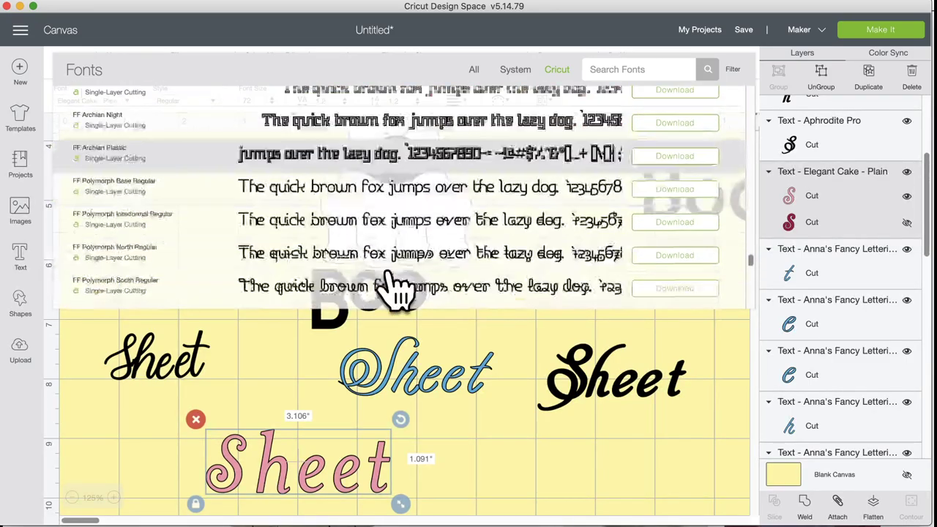
scroll(395, 287, "down", 1)
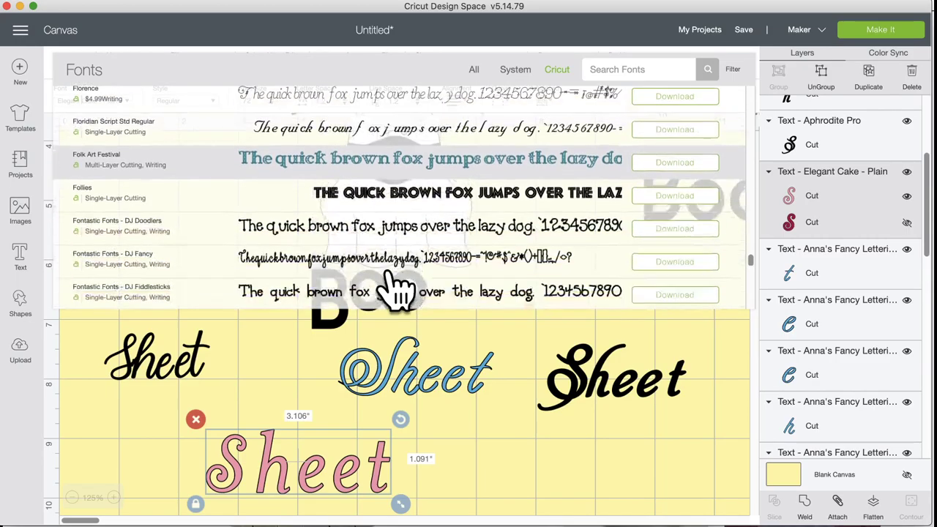
scroll(395, 287, "down", 3)
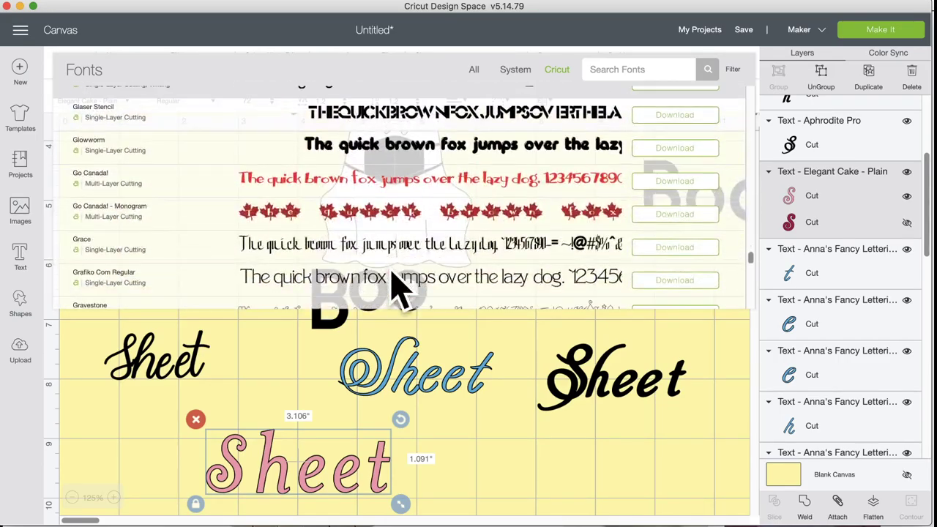
scroll(395, 287, "down", 2)
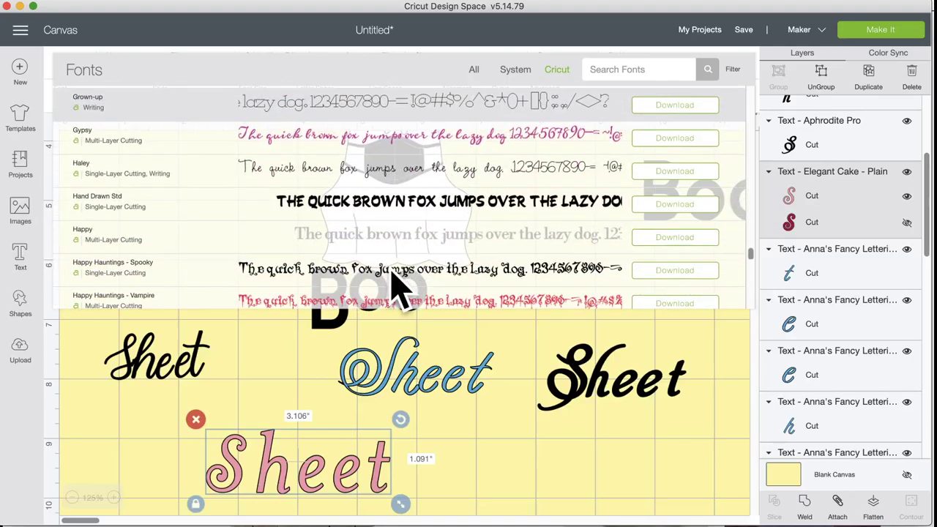
scroll(396, 287, "down", 10)
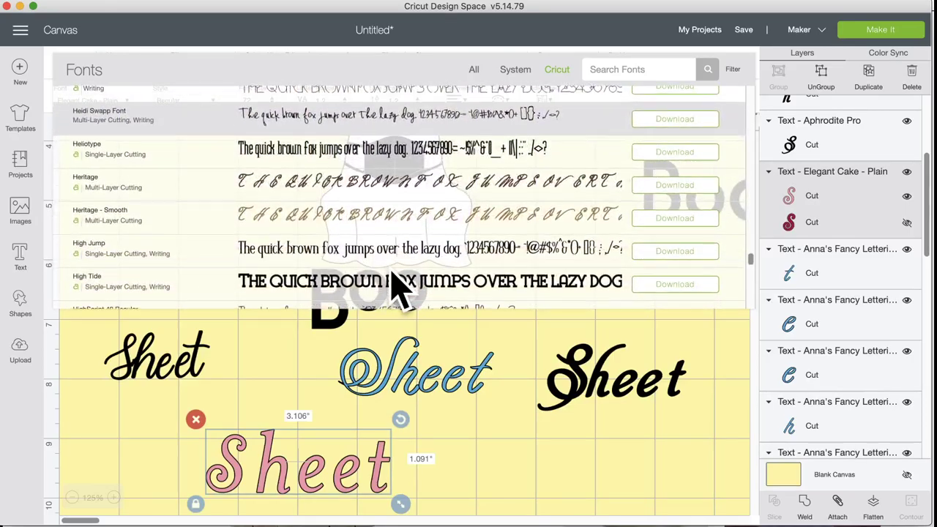
scroll(395, 285, "down", 8)
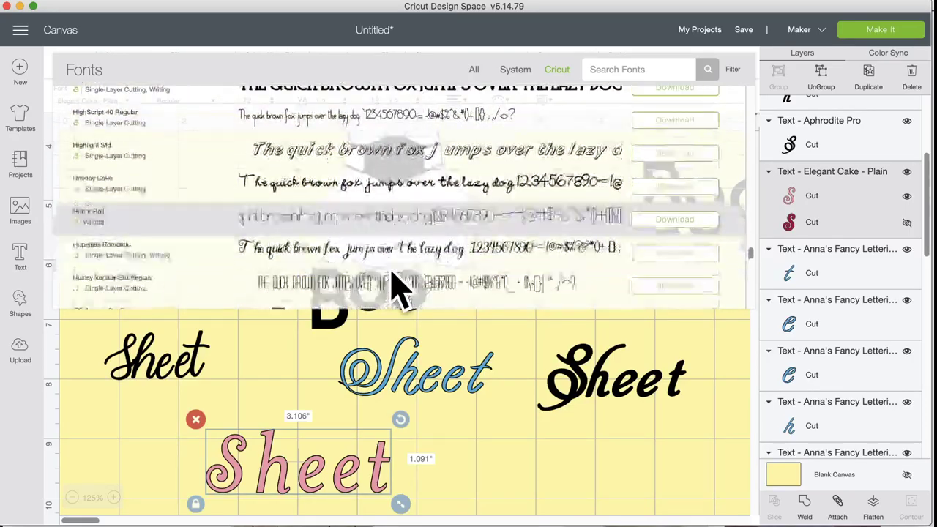
scroll(395, 287, "down", 1)
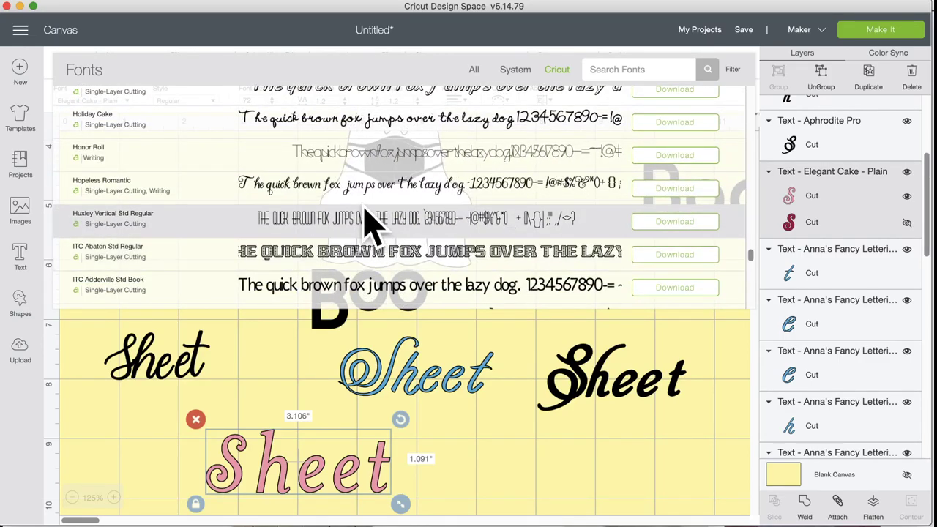
left_click(358, 193)
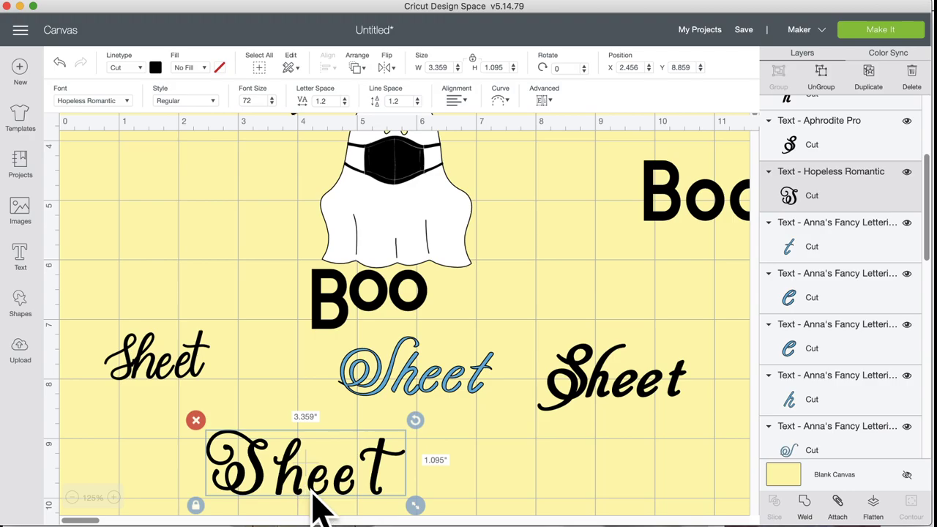
Step: Search the fonts for 'chil', then clear the search and browse the full list
left_click(126, 102)
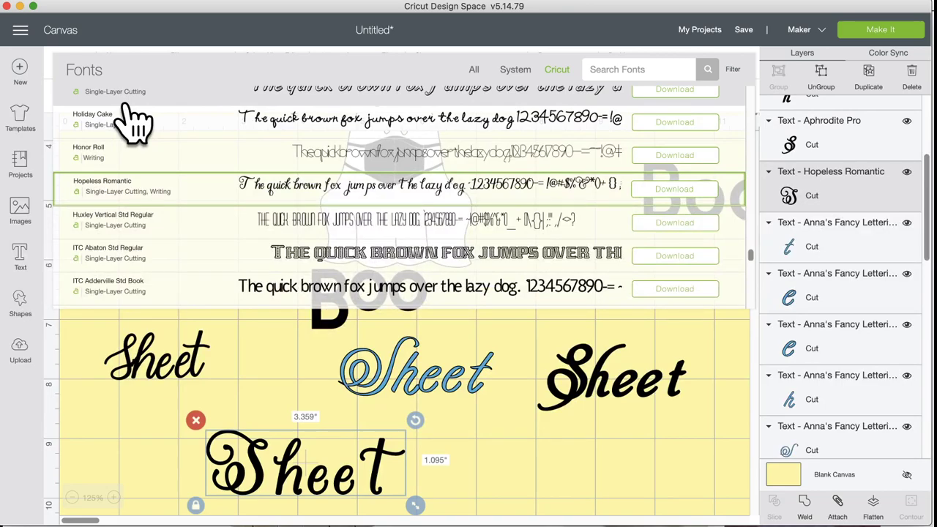
left_click(624, 67)
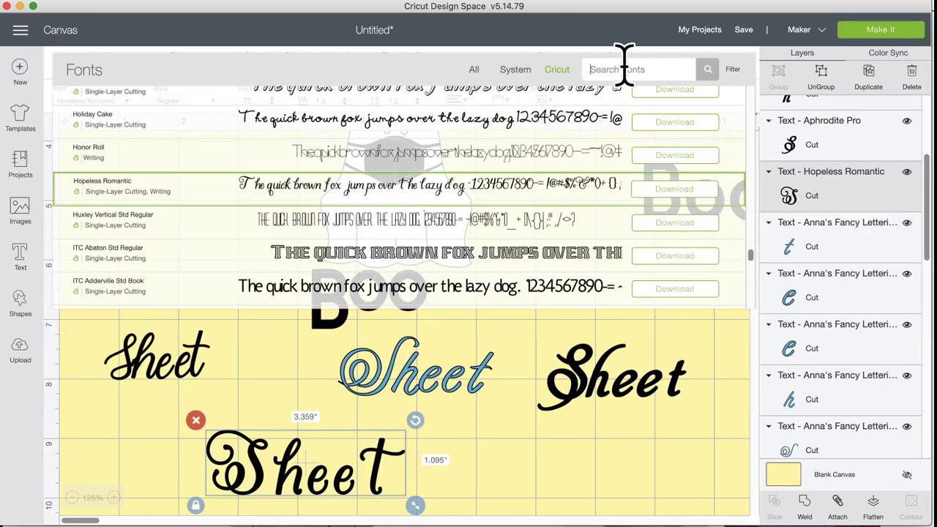
type("chi")
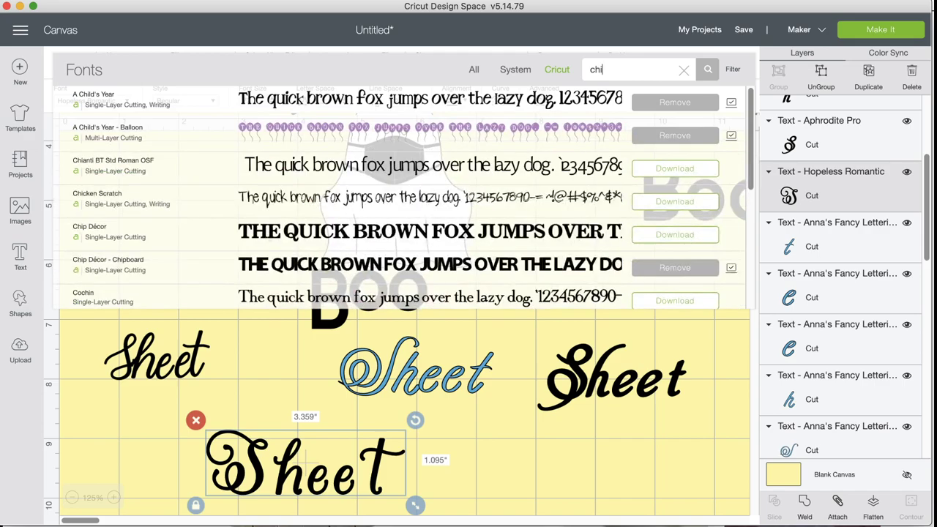
type("l")
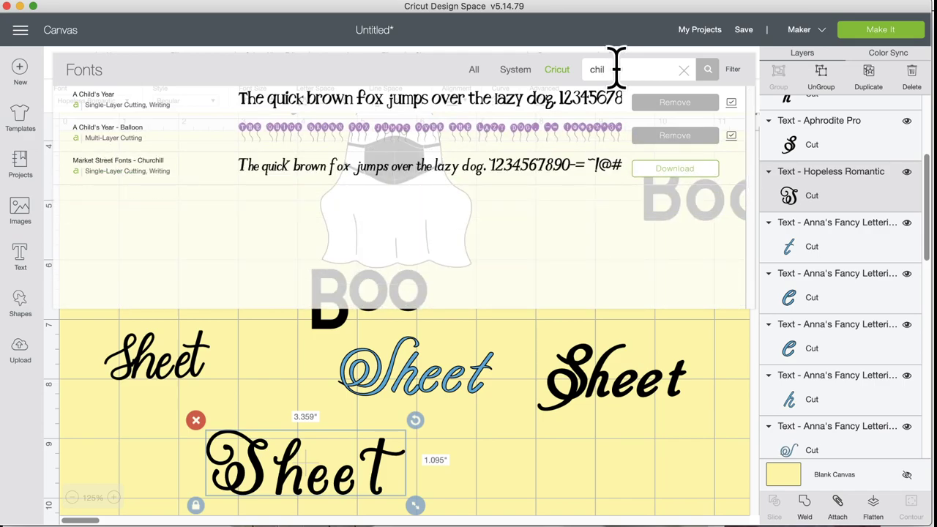
left_click_drag(615, 67, 584, 67)
key("BackSpace")
scroll(460, 246, "down", 8)
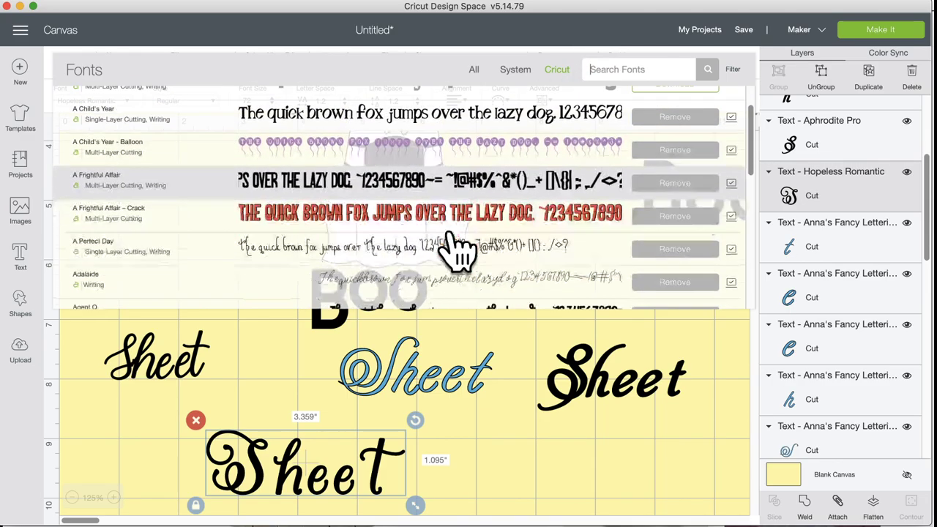
scroll(454, 249, "down", 5)
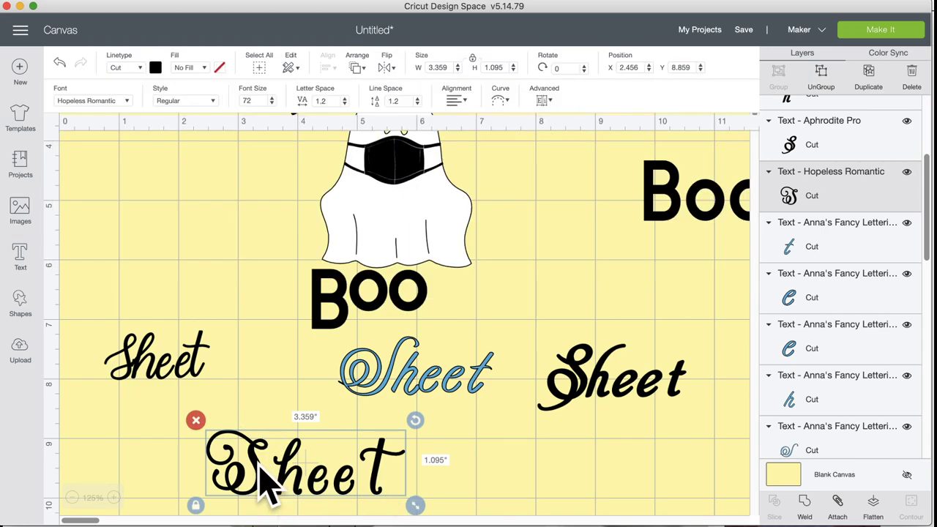
Step: Replace the bottom text's capital S with a lowercase s so it reads 'sheet'
double_click(268, 479)
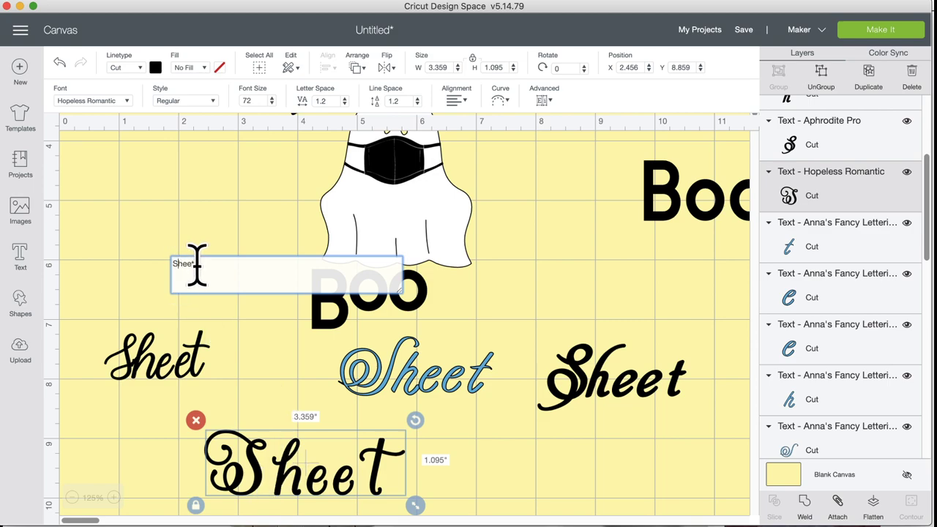
key("BackSpace")
type("s")
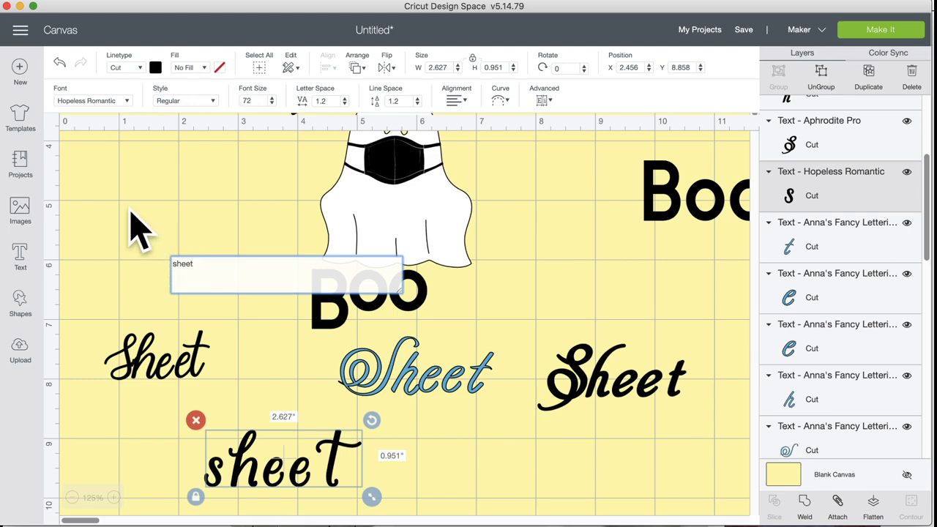
Step: Browse the font list again for the lowercase 'sheet' text
left_click(128, 102)
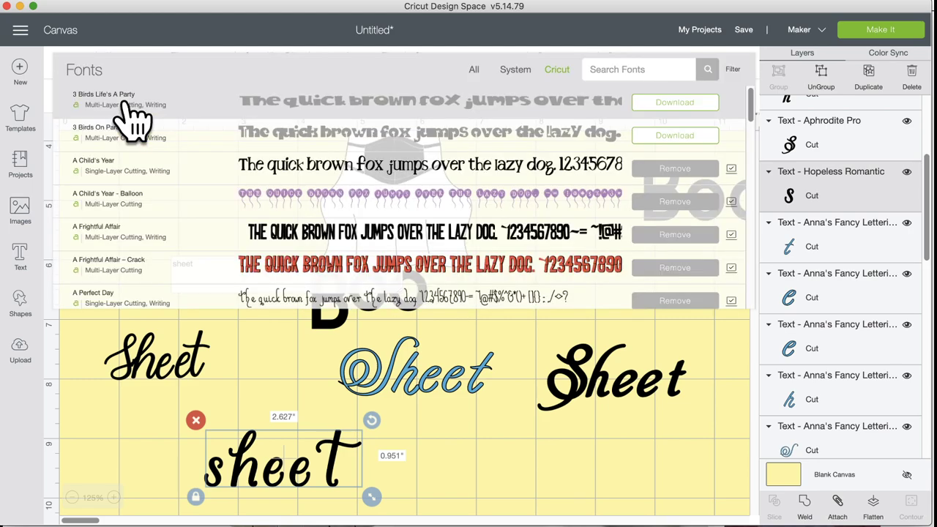
scroll(267, 282, "down", 10)
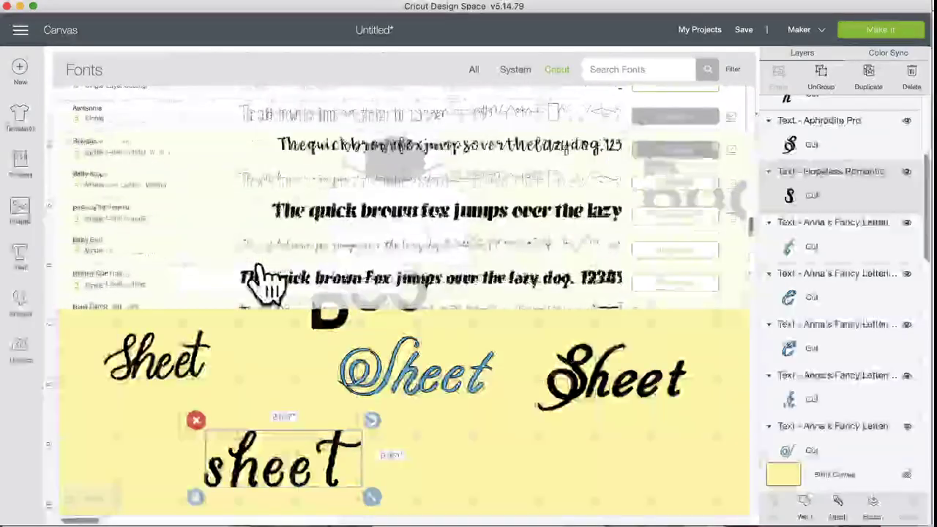
scroll(267, 282, "down", 5)
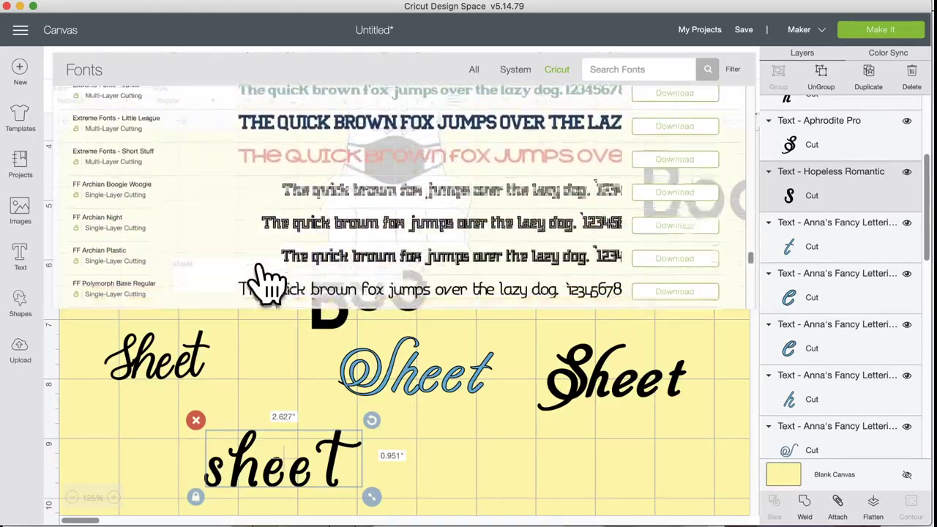
scroll(268, 282, "down", 3)
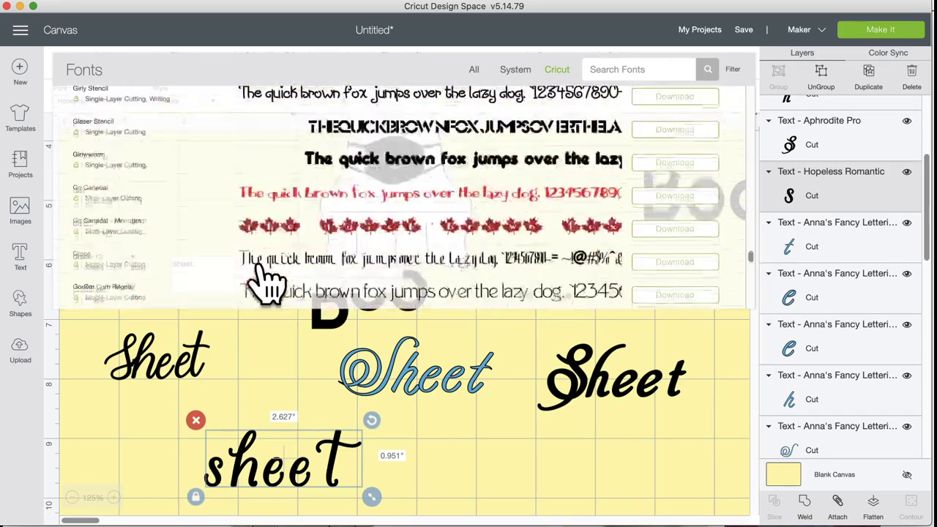
scroll(268, 282, "down", 5)
scroll(268, 282, "down", 3)
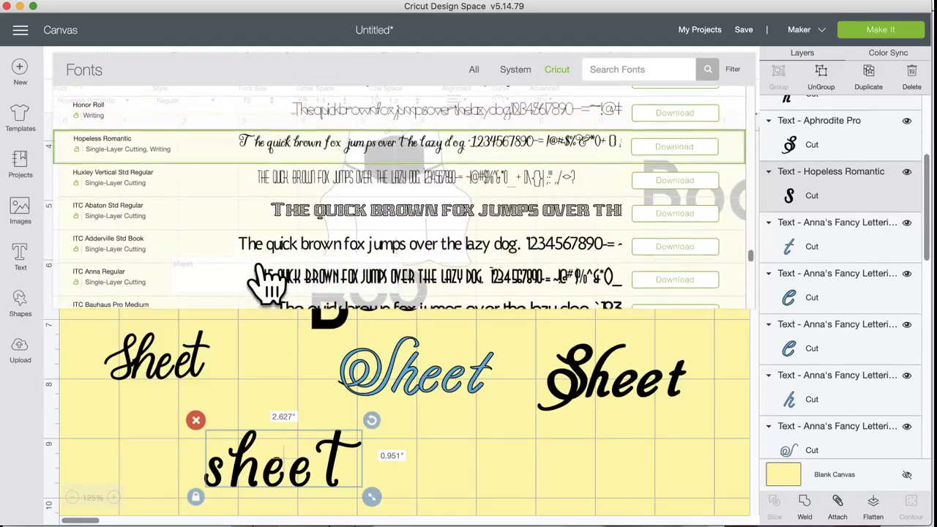
scroll(267, 280, "down", 4)
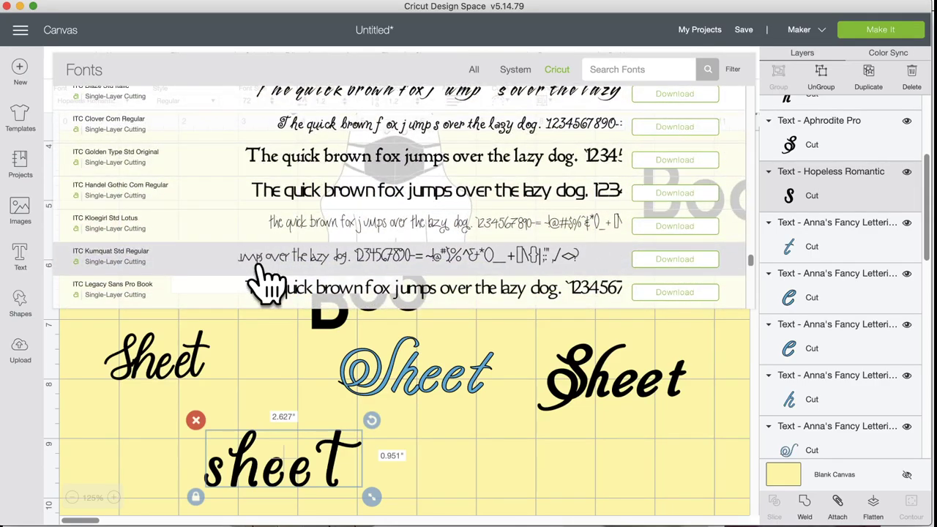
scroll(266, 283, "up", 1)
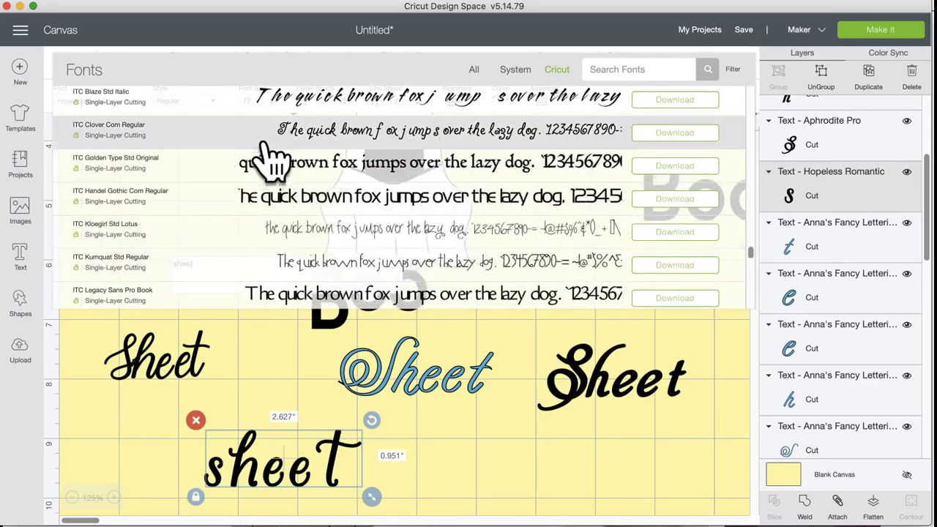
Step: Try ITC Clover Com Regular, then search 'bab' and apply Babette to the sheet text
left_click(273, 131)
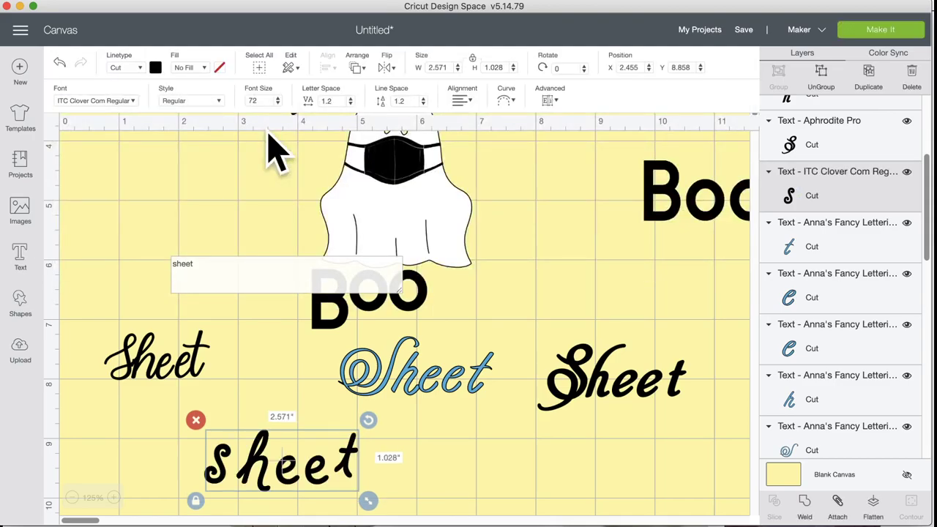
left_click(103, 101)
left_click(591, 69)
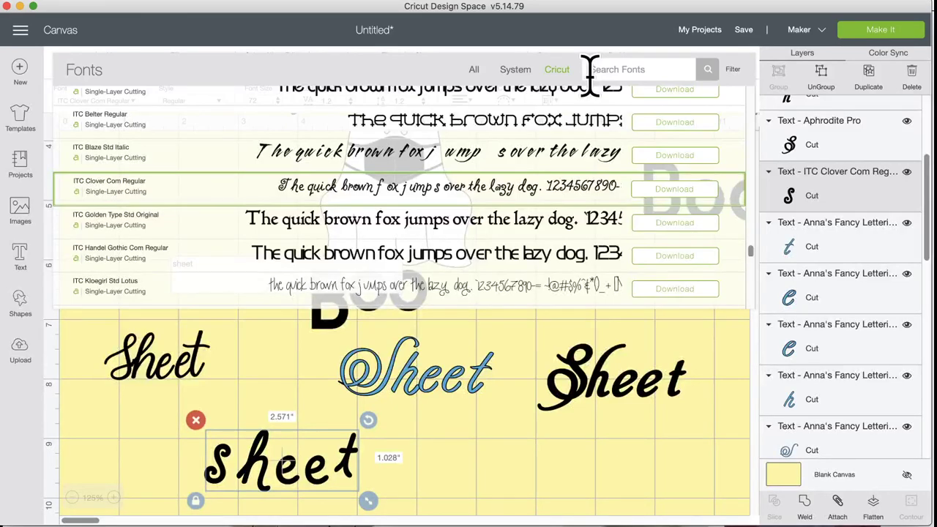
type("bab")
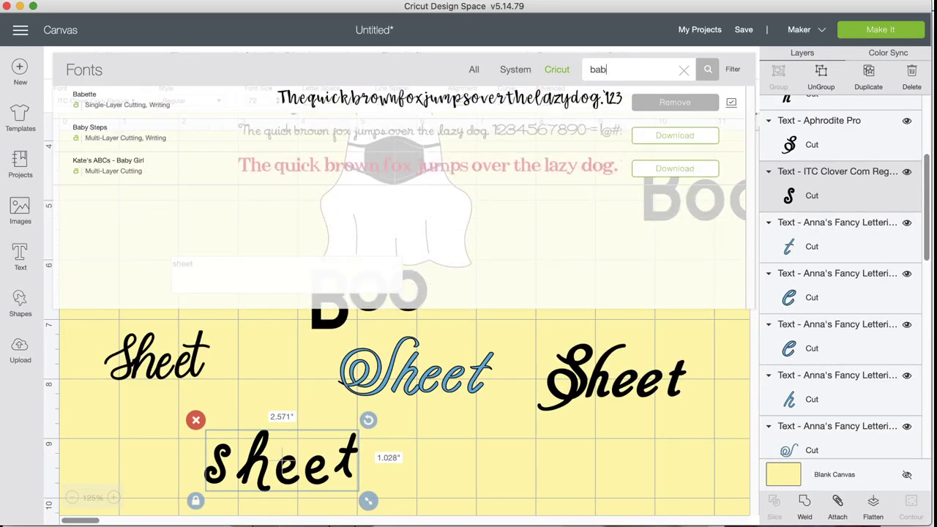
left_click(550, 110)
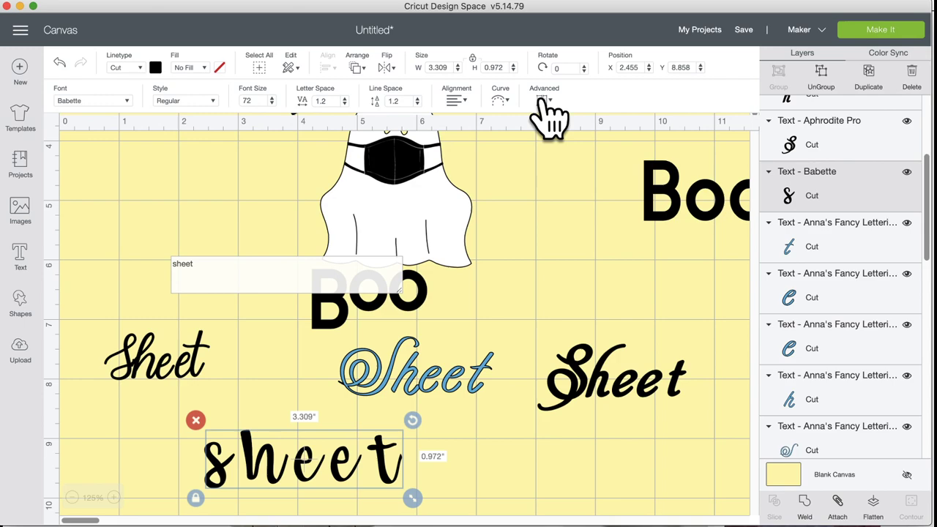
Step: Search 'chloe' and settle on Chloe Whimsy for the sheet text
left_click(96, 100)
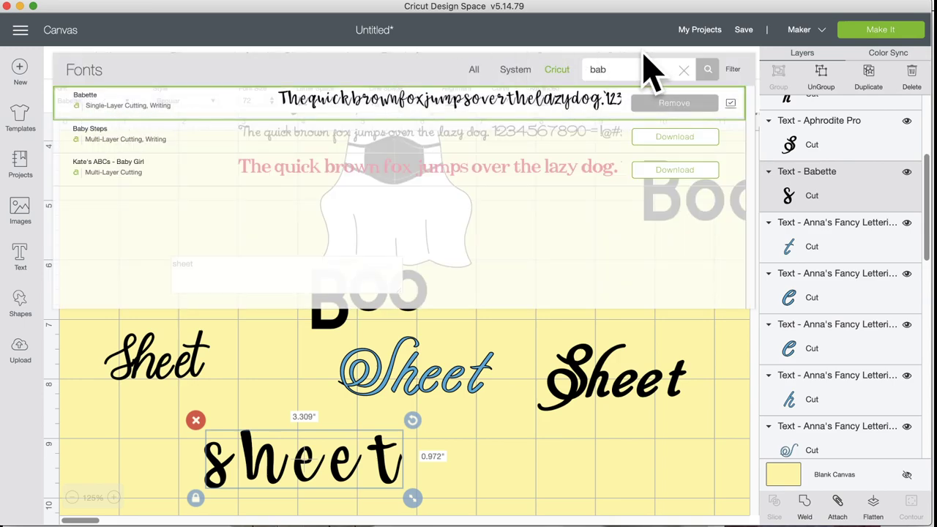
double_click(598, 71)
type("chloe")
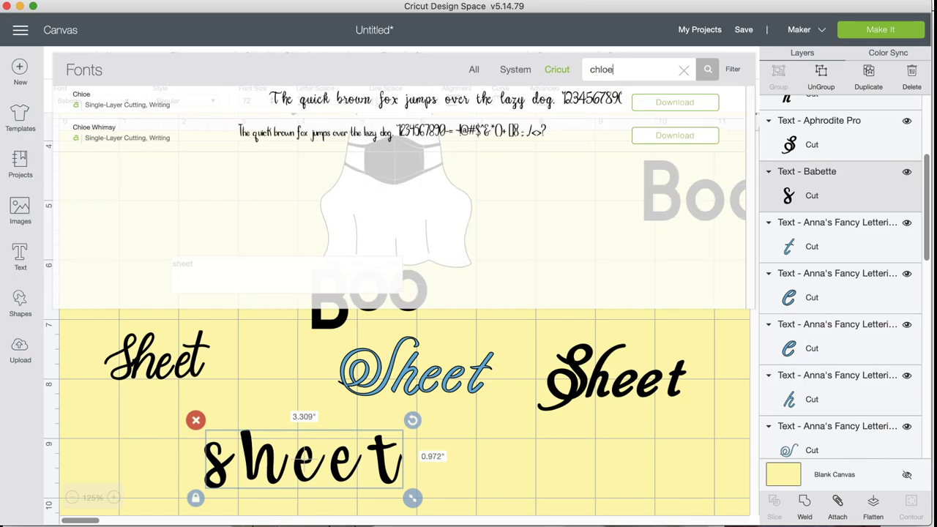
left_click(424, 101)
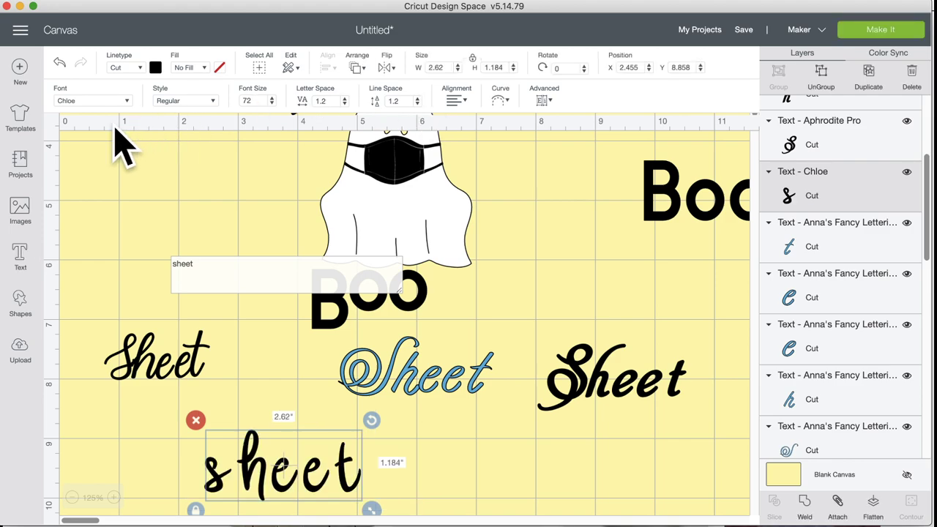
left_click(118, 101)
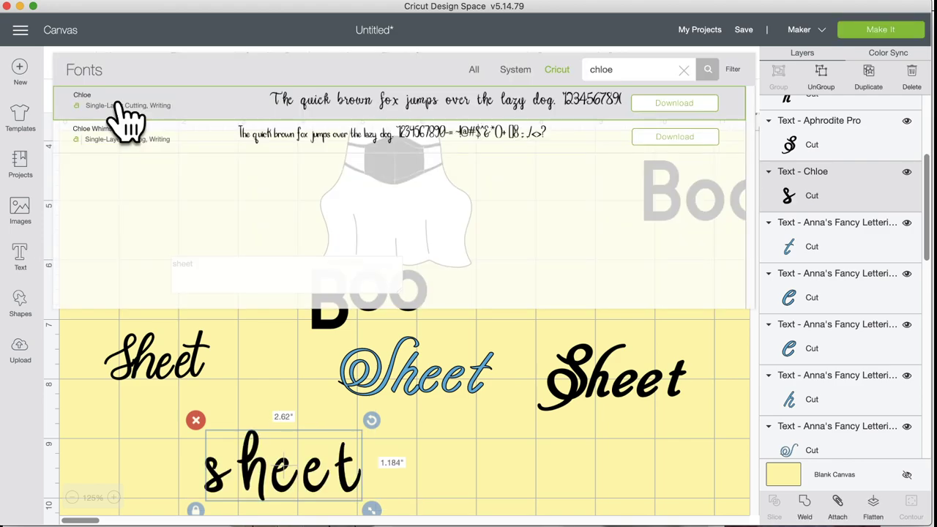
left_click(194, 137)
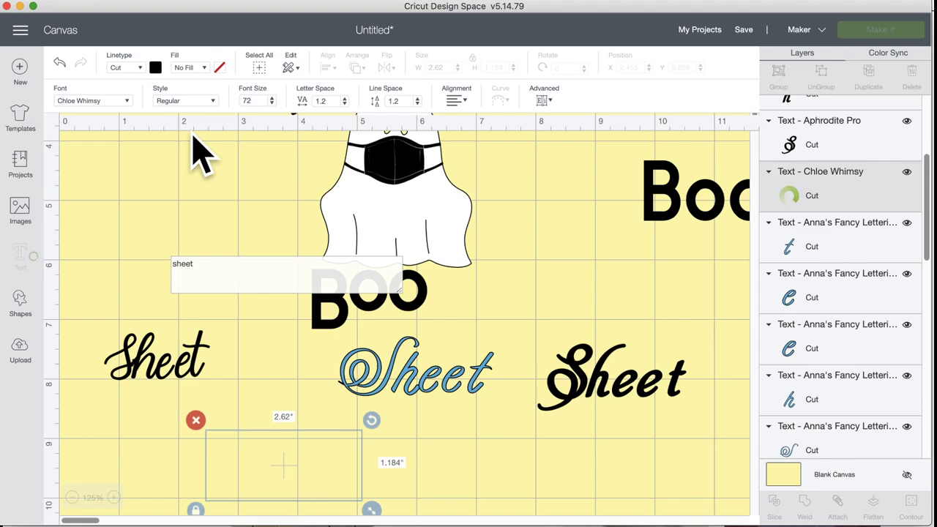
Step: Clear the chloe search and browse the full font list
left_click(114, 103)
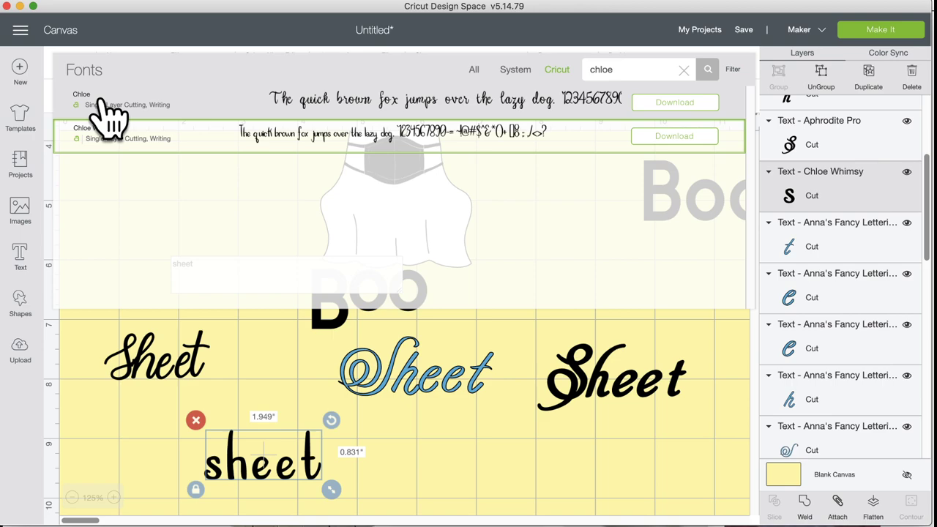
left_click(684, 71)
scroll(510, 260, "down", 10)
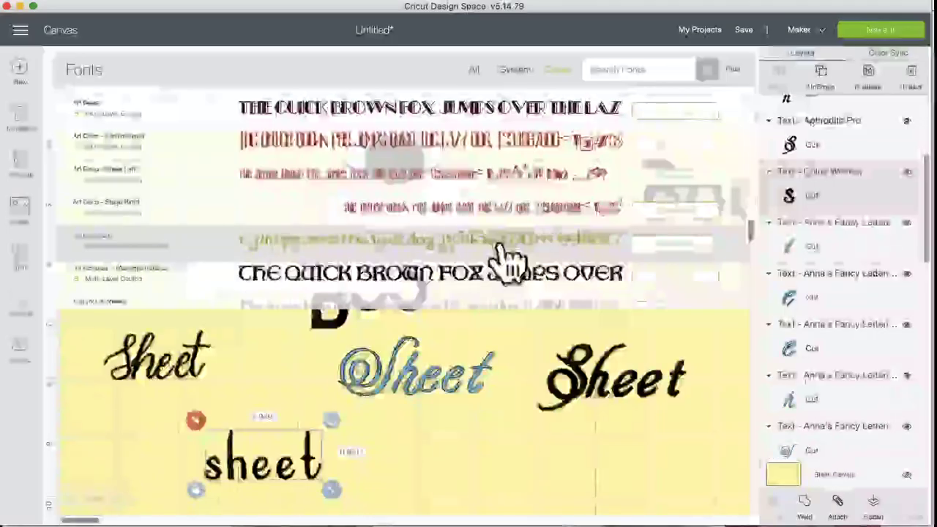
scroll(510, 260, "down", 5)
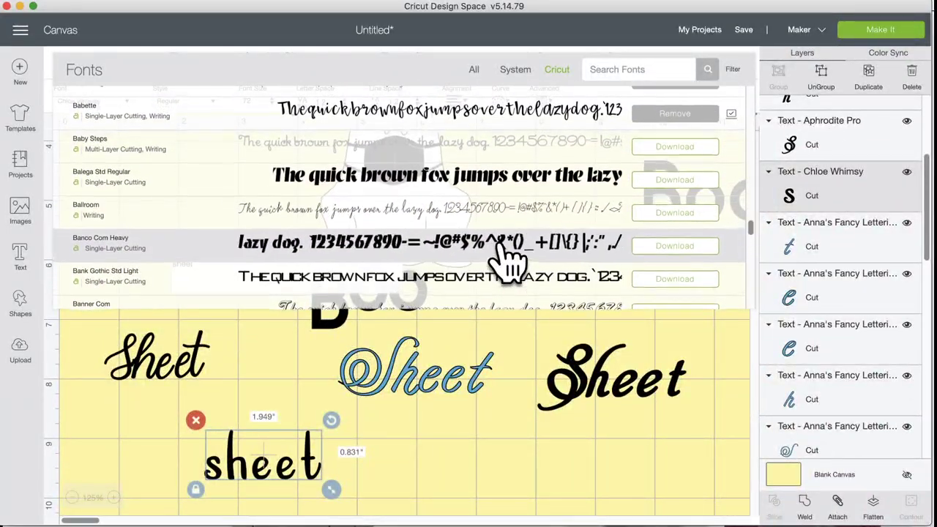
scroll(484, 234, "up", 1)
Step: Apply Baby Steps to the sheet text, then browse the Cricut fonts down to the N entries
left_click(438, 155)
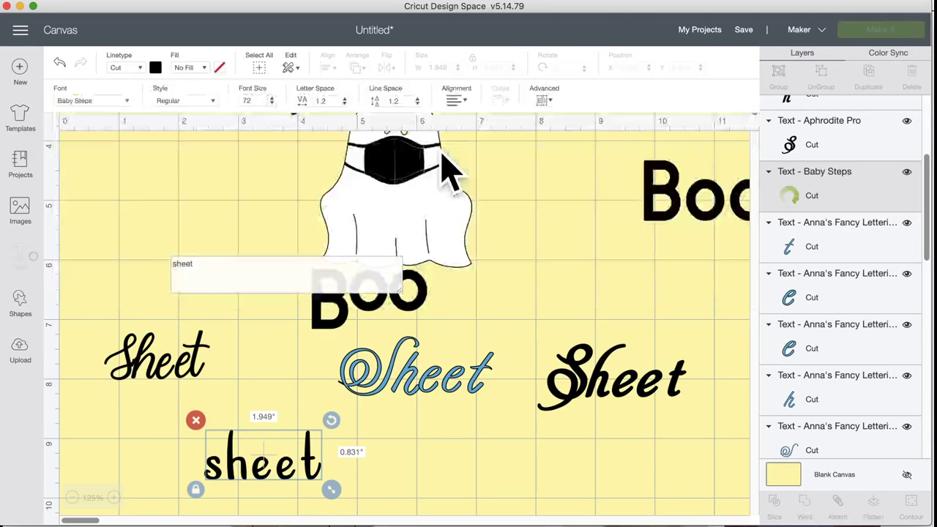
left_click(102, 102)
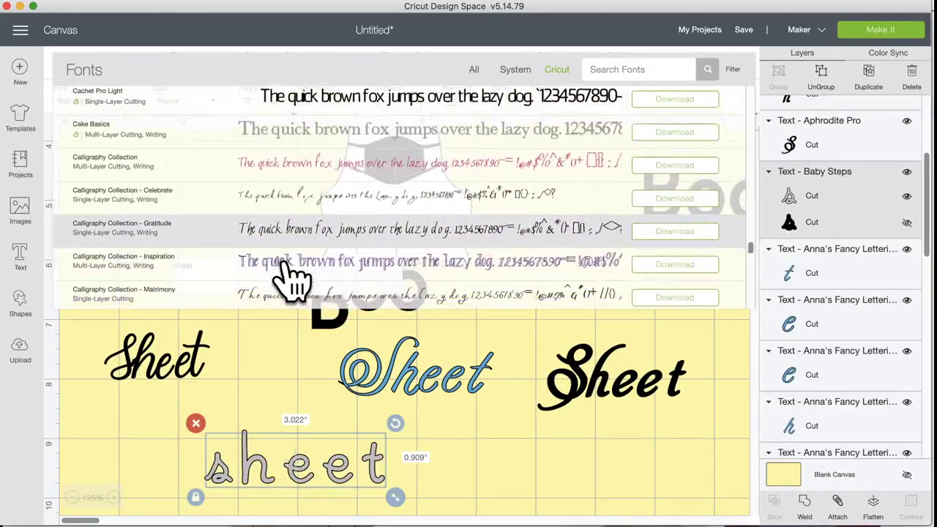
scroll(293, 278, "down", 2)
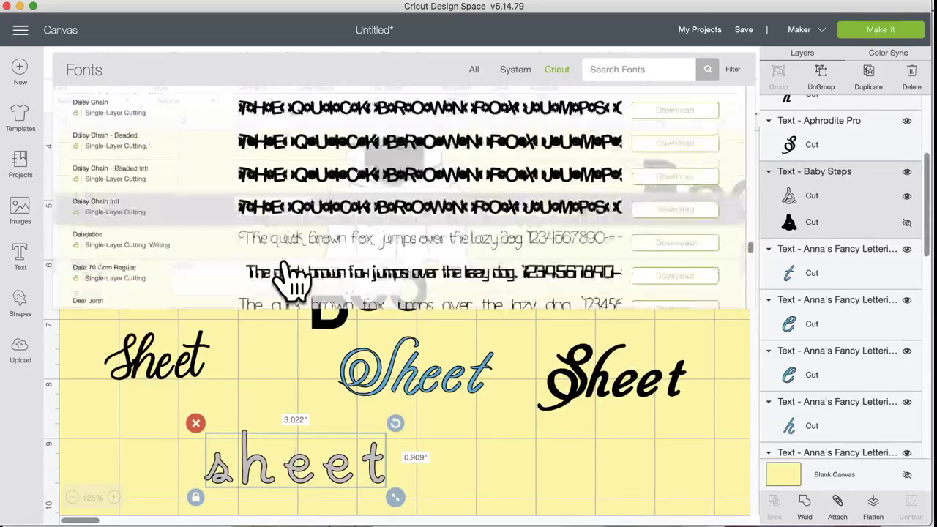
scroll(293, 279, "down", 10)
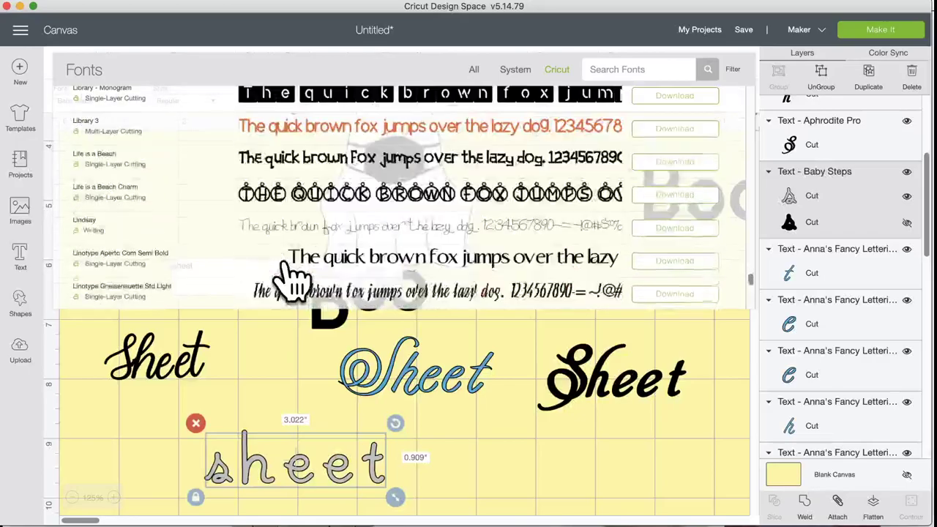
scroll(293, 279, "down", 3)
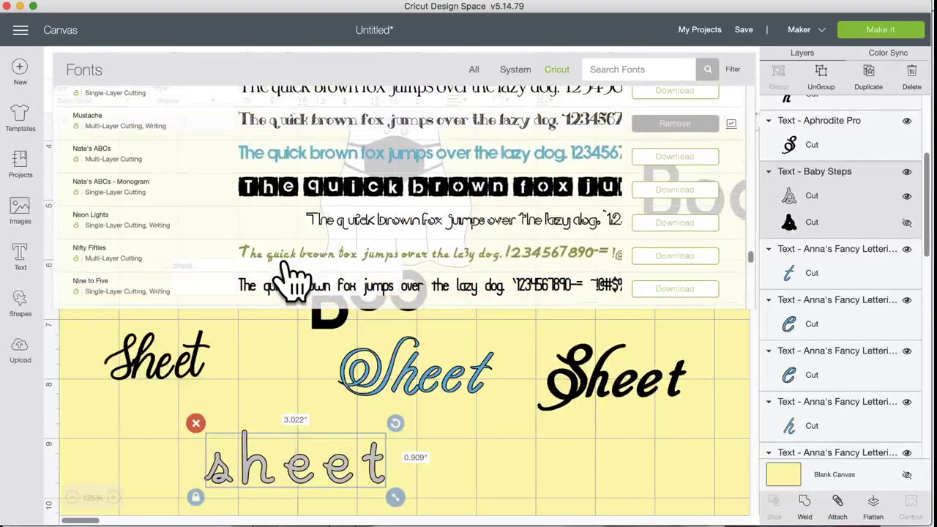
scroll(293, 278, "up", 1)
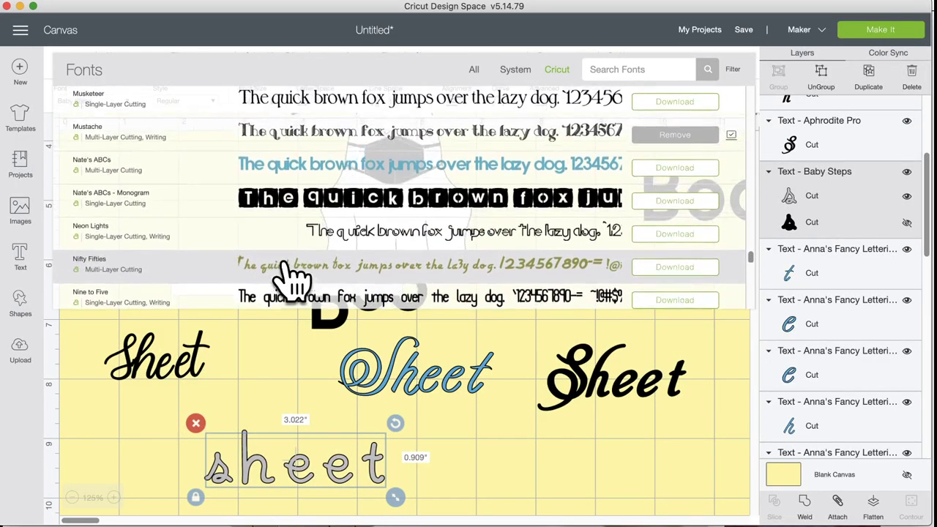
scroll(293, 278, "up", 1)
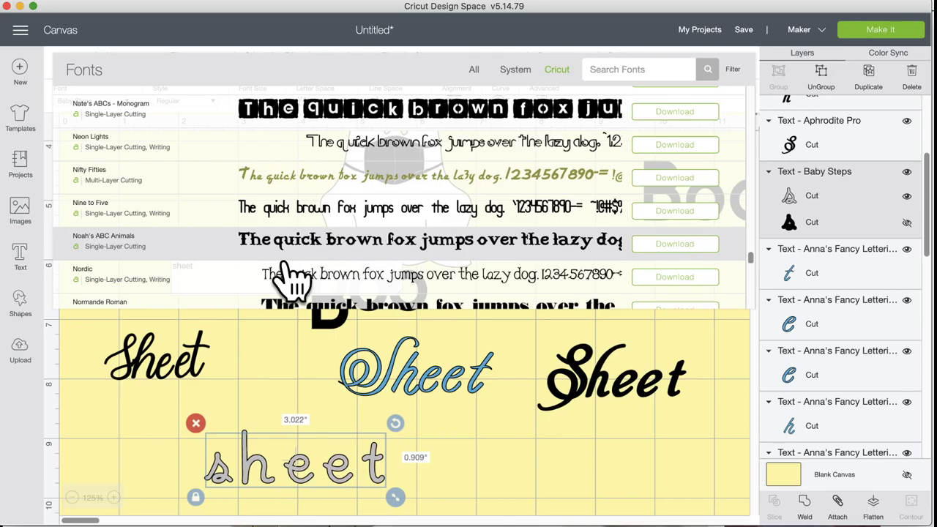
scroll(293, 277, "down", 5)
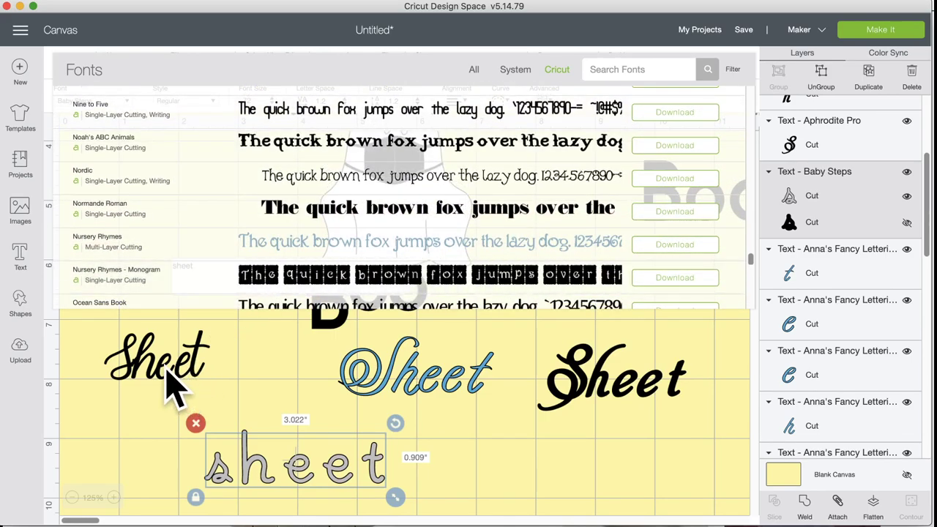
Step: Change the left Sheet's capital S to a lowercase s and nudge it into line
left_click(132, 373)
left_click(132, 377)
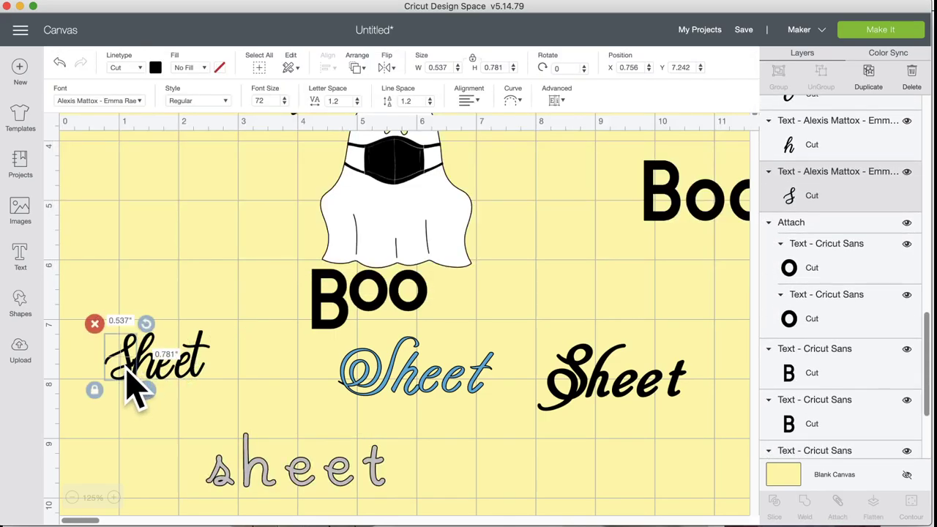
double_click(132, 380)
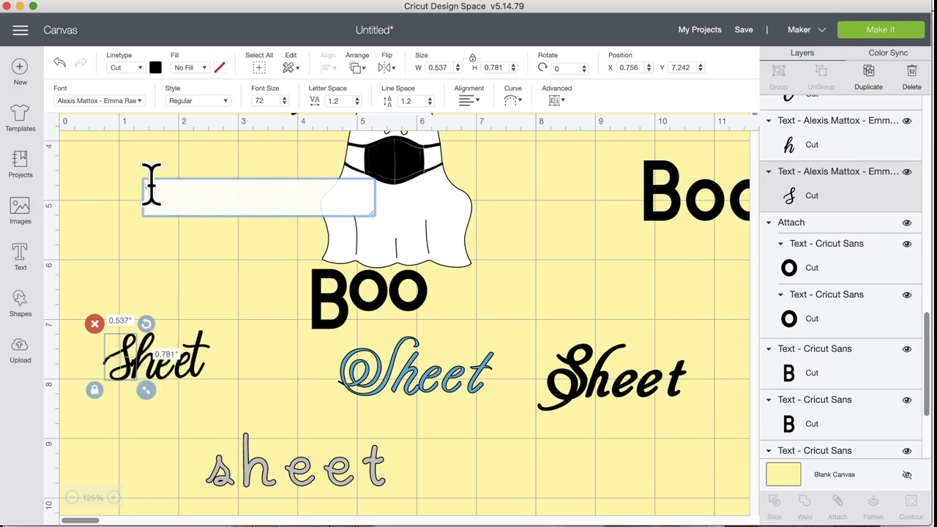
key("BackSpace")
type("s")
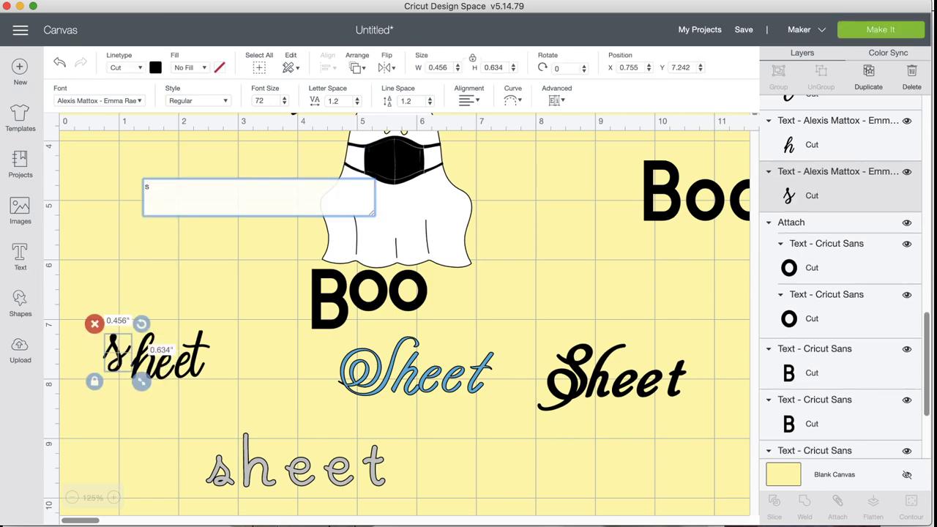
left_click(178, 286)
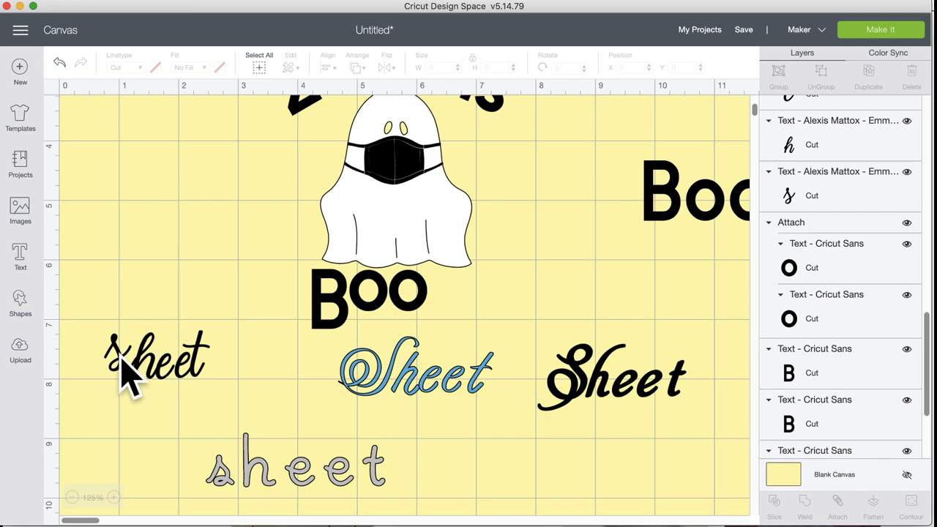
left_click_drag(119, 360, 139, 370)
left_click(244, 360)
left_click(261, 473)
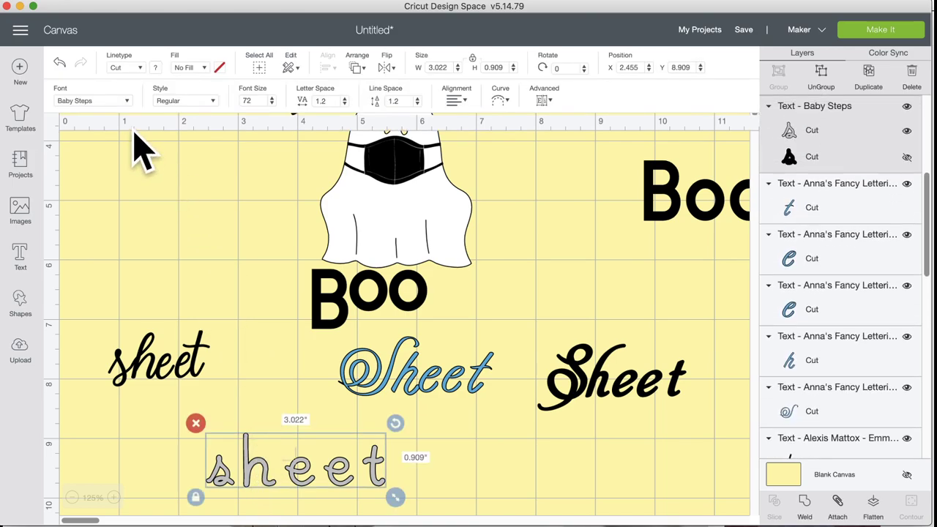
Step: Browse the Cricut fonts for the bottom Baby Steps 'sheet' down to the Zoo/ZooBalloo entries
left_click(112, 100)
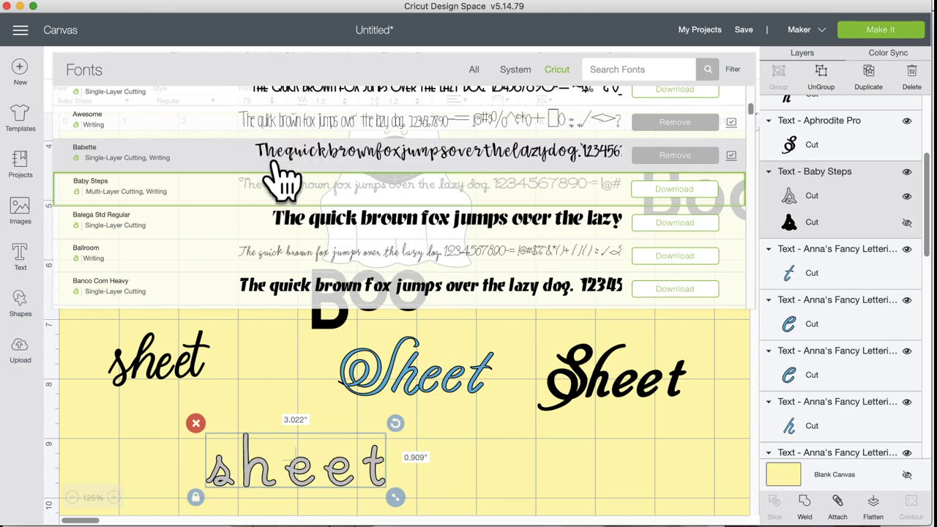
scroll(291, 297, "down", 5)
scroll(291, 293, "down", 15)
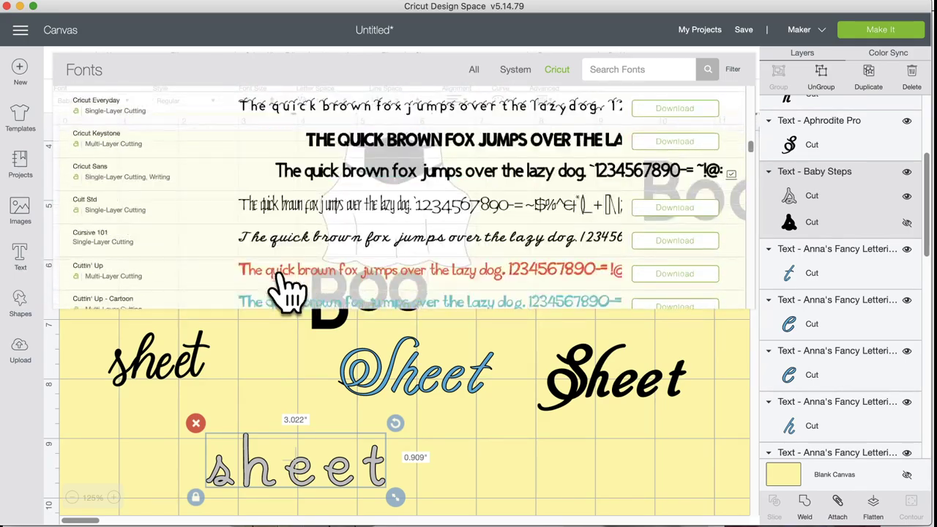
scroll(292, 293, "down", 6)
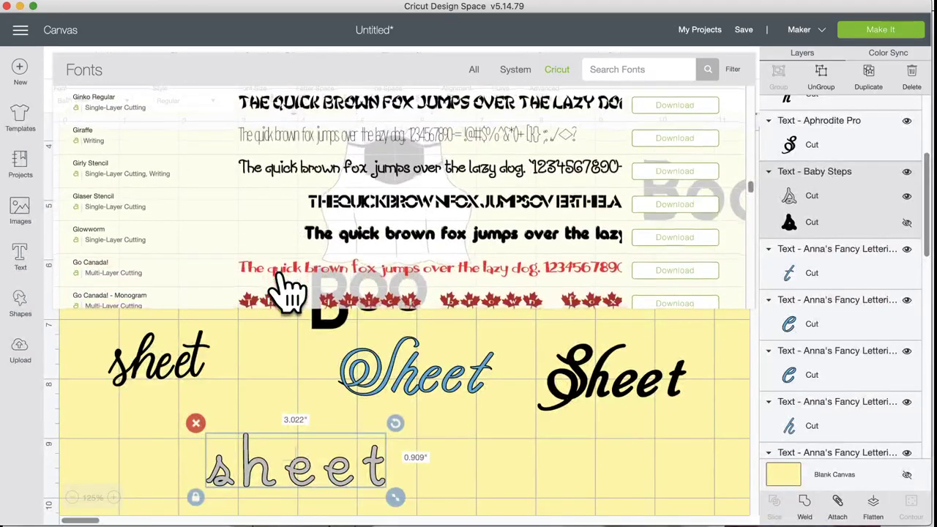
scroll(292, 293, "down", 5)
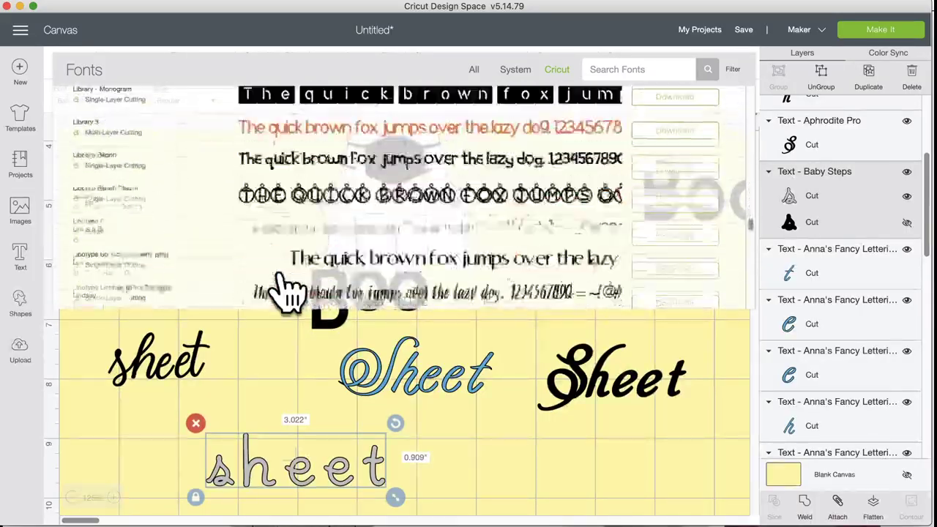
scroll(292, 293, "down", 10)
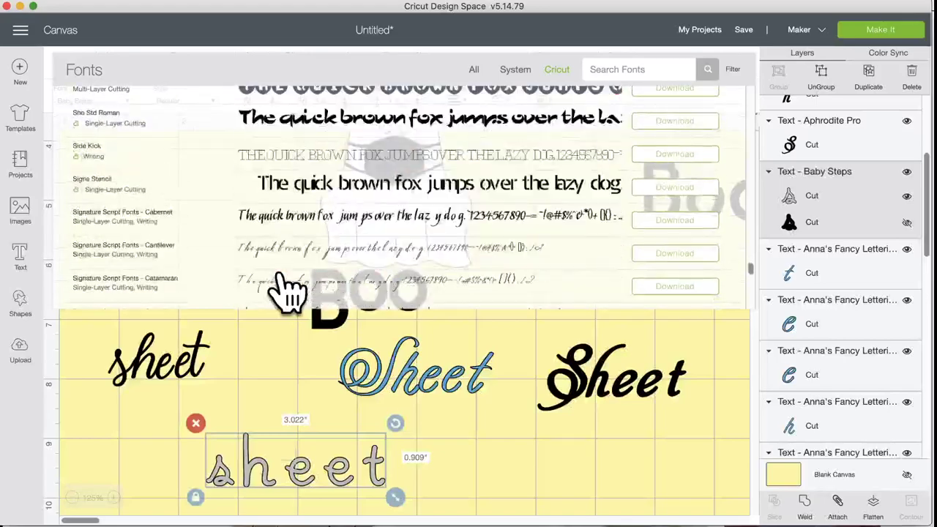
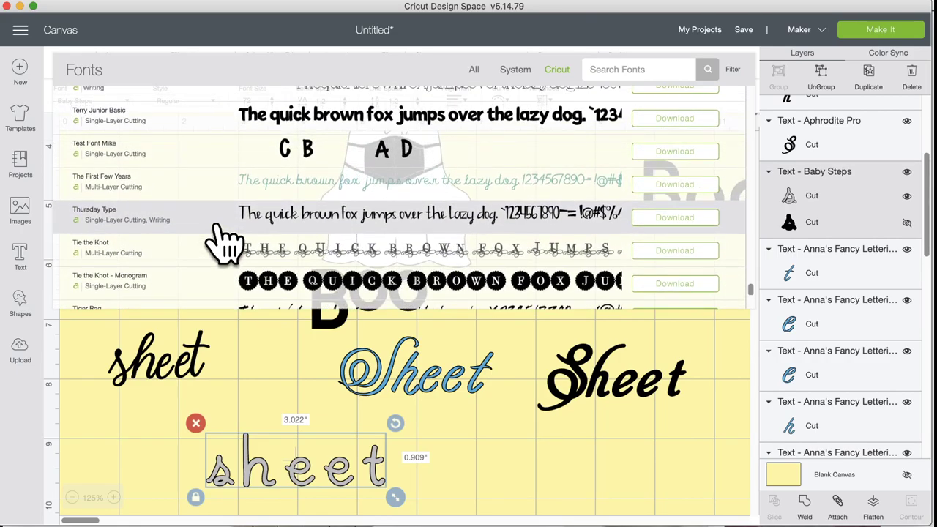
Step: Scroll back up the Cricut font list, then leave it without changing the blue Sheet's font
scroll(224, 242, "up", 2)
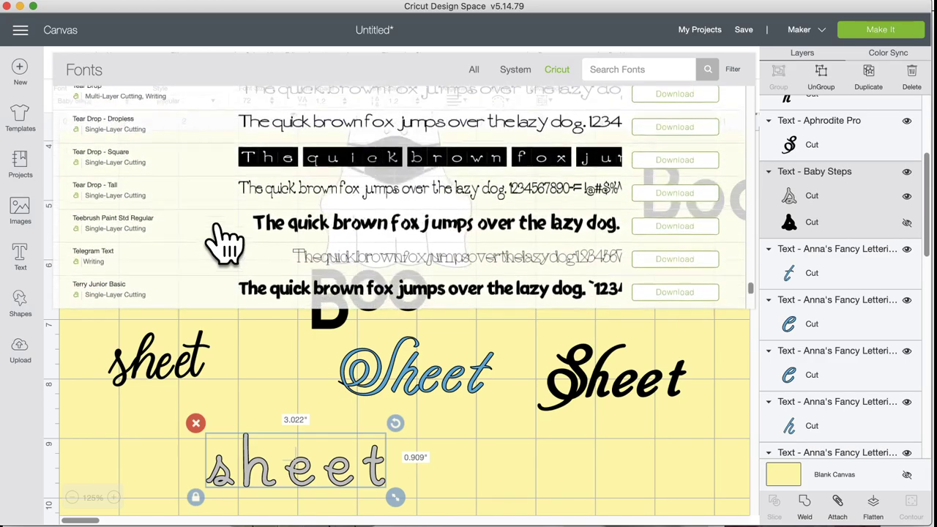
scroll(223, 242, "up", 5)
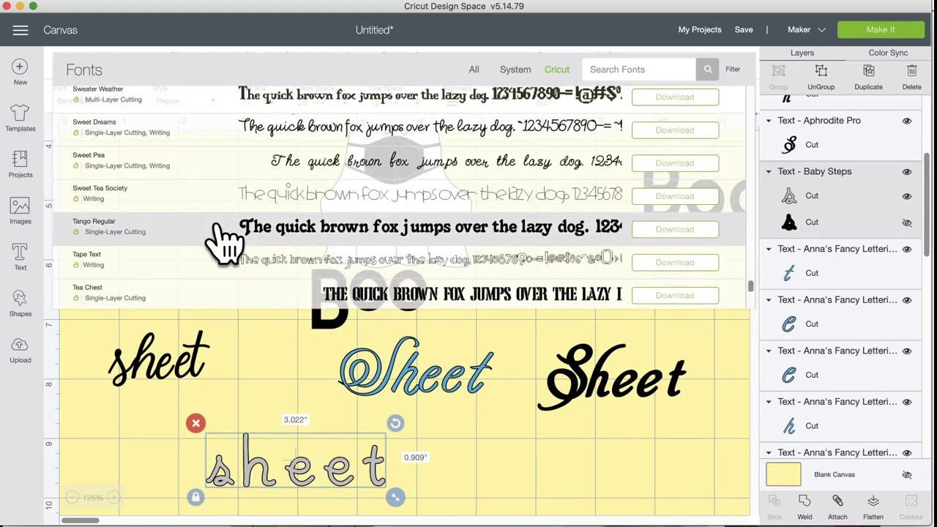
scroll(223, 242, "up", 1)
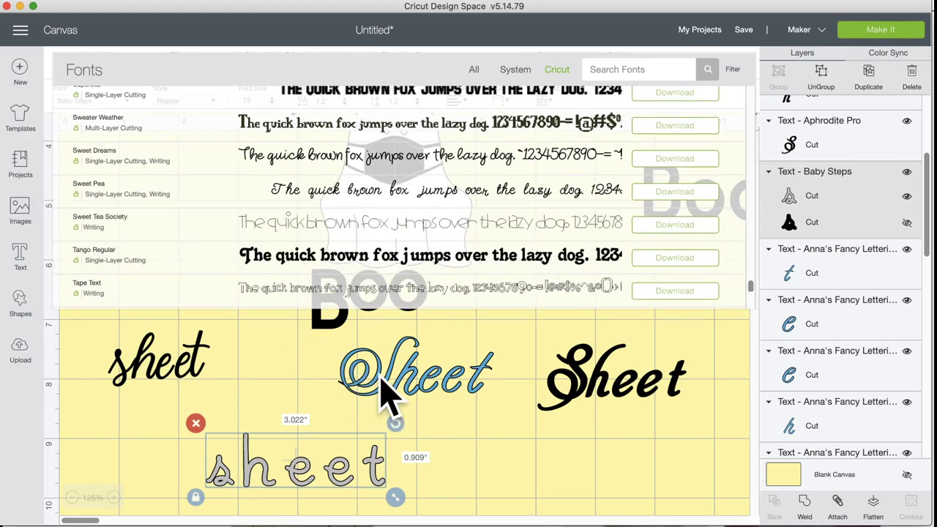
left_click(382, 394)
Step: Replace the blue Sheet's swash capital S with a lowercase s and nudge it against heet
double_click(382, 394)
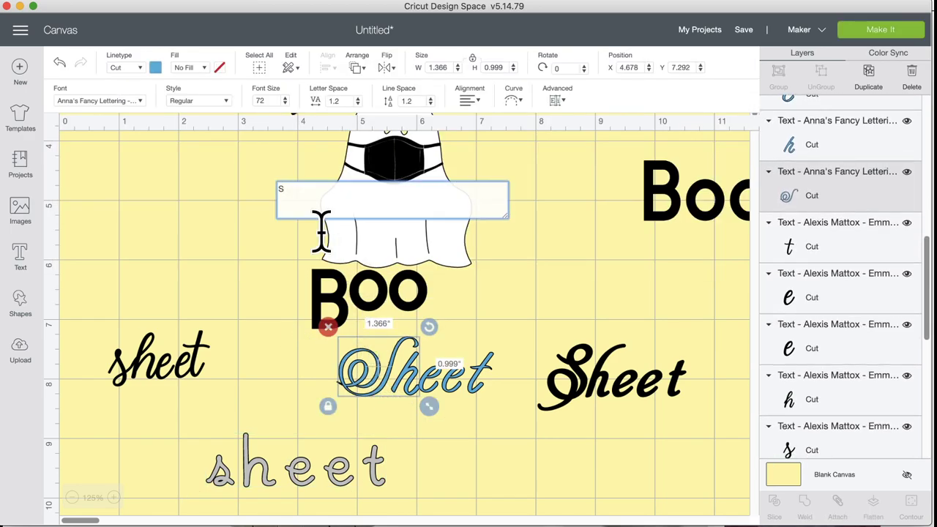
key("BackSpace")
type("s")
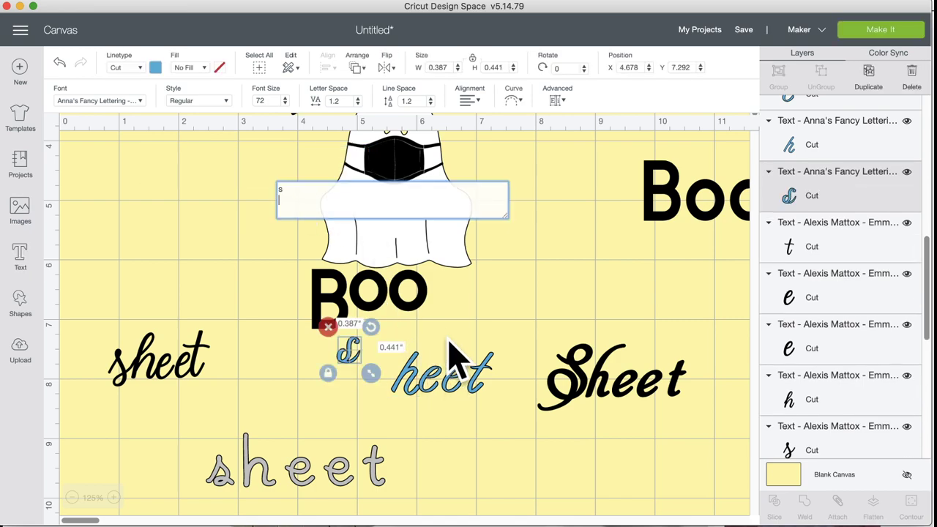
left_click(366, 366)
left_click_drag(352, 361, 385, 389)
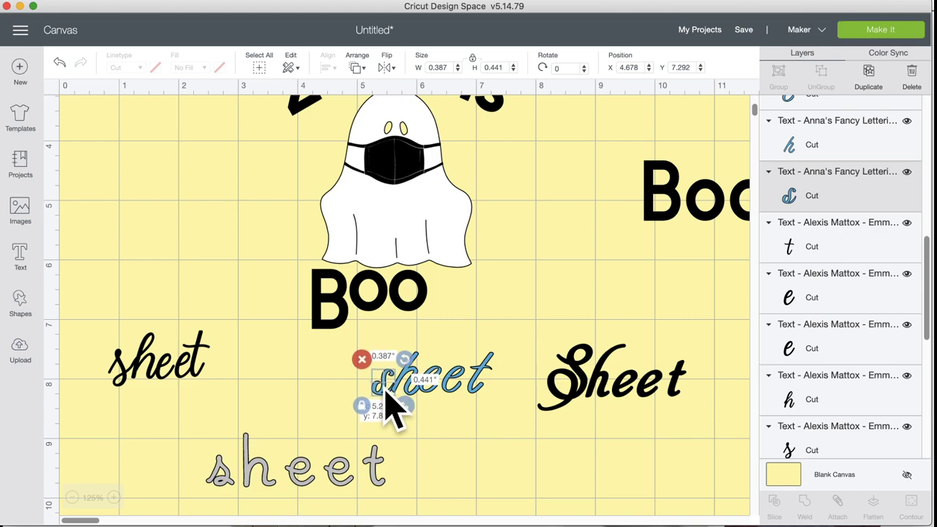
left_click(486, 419)
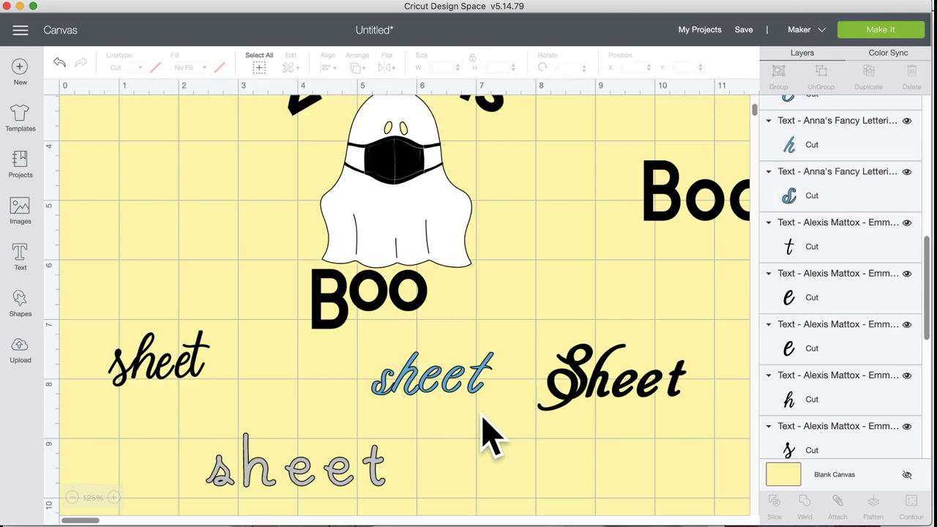
left_click(380, 392)
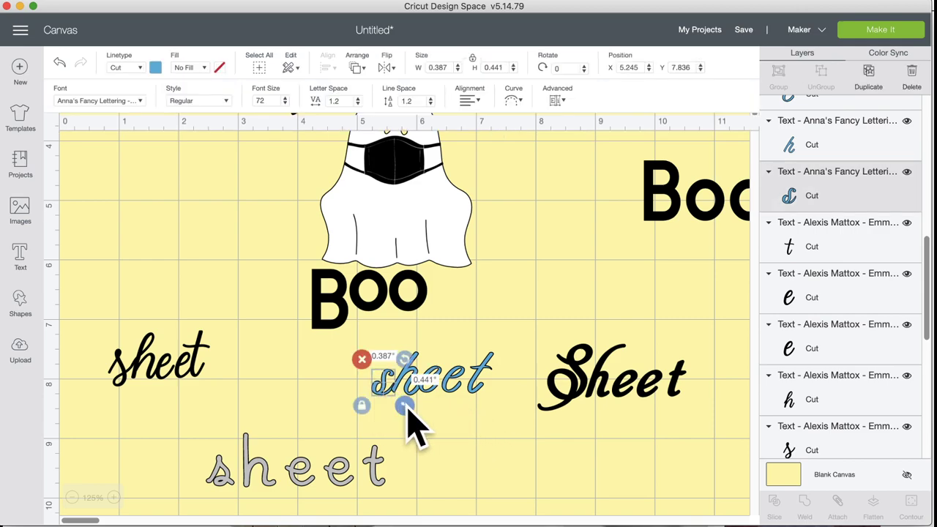
left_click_drag(382, 408, 380, 389)
left_click(488, 424)
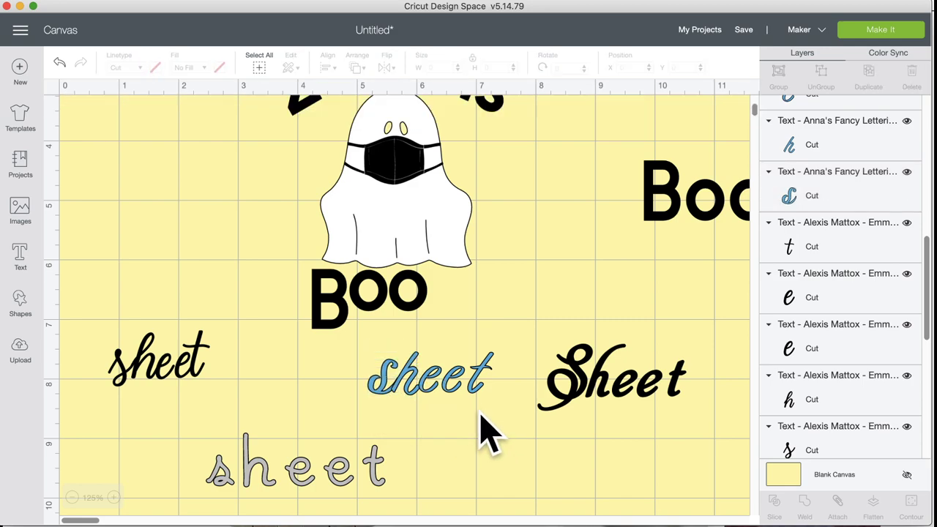
Step: Select all five letters of sheet and move the word up beneath BOO, to Y 6.912
left_click(475, 405)
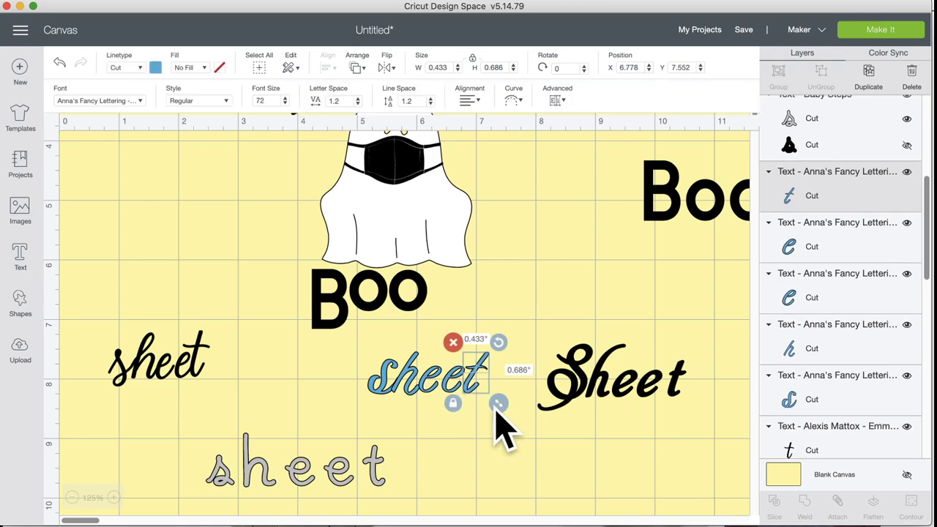
left_click(490, 450)
left_click(425, 398)
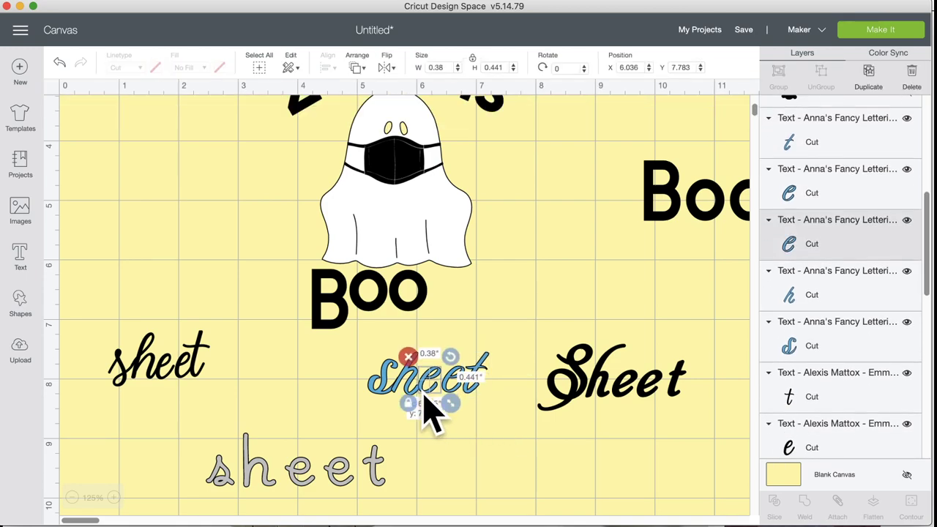
left_click(464, 403)
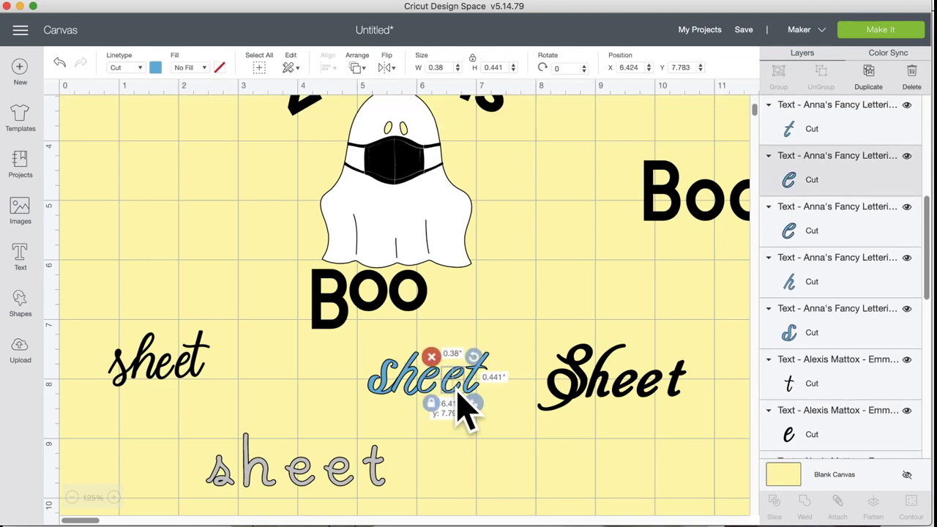
left_click(476, 399)
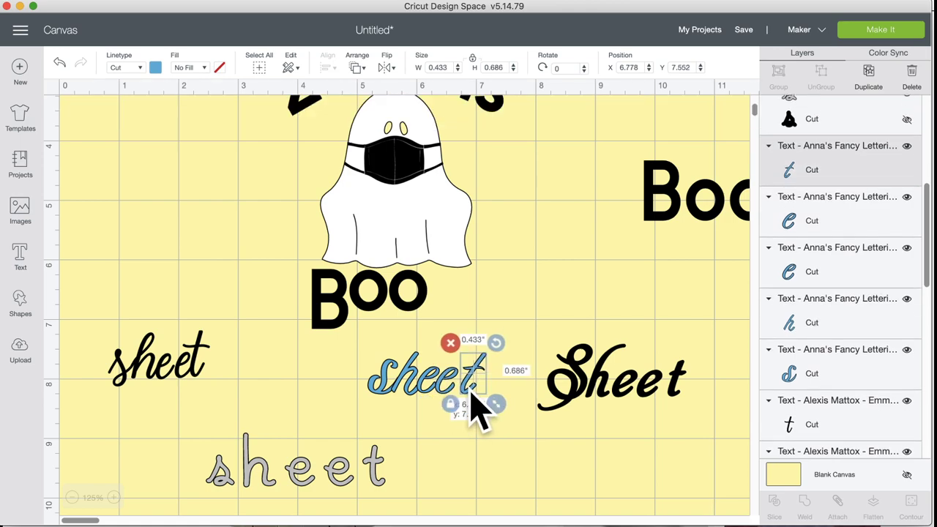
left_click(512, 472)
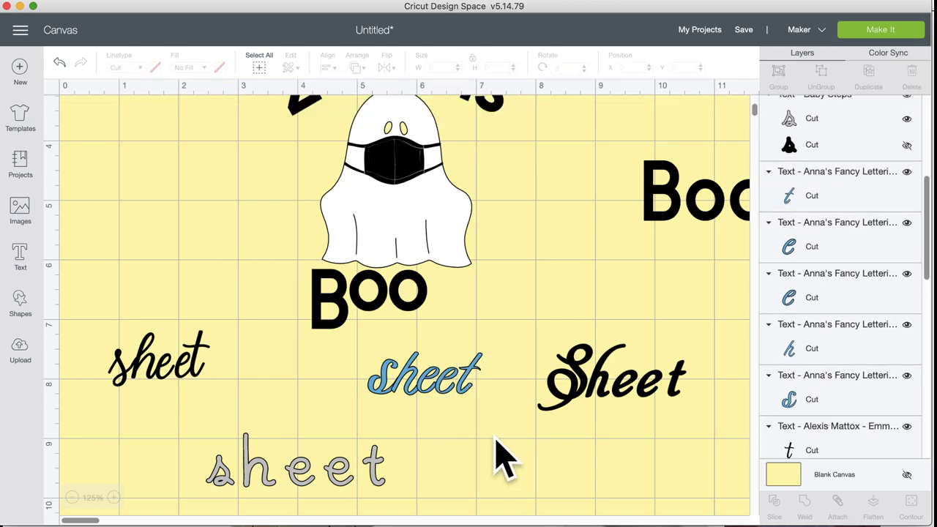
left_click_drag(487, 415, 340, 355)
left_click_drag(394, 388, 400, 350)
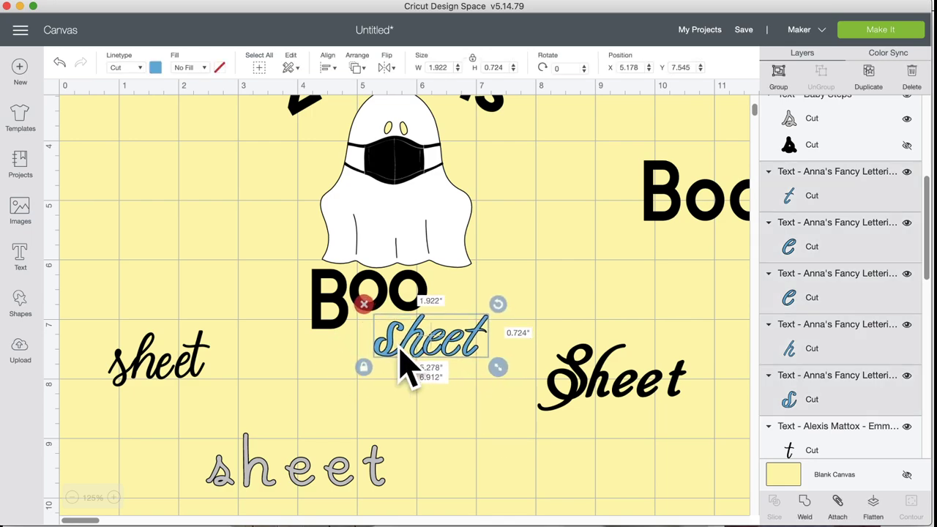
Step: Try black on the sheet letters, then test-move the t and undo it
left_click(155, 68)
left_click(186, 115)
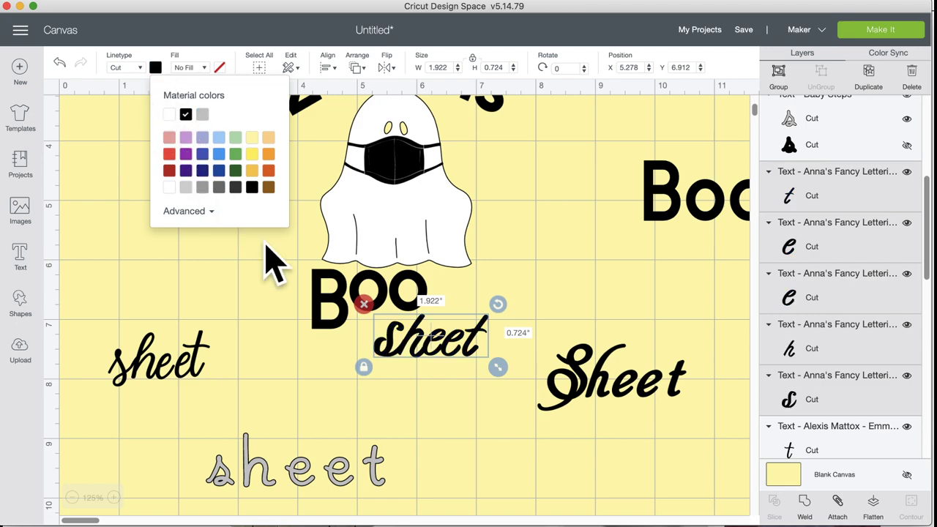
left_click(454, 412)
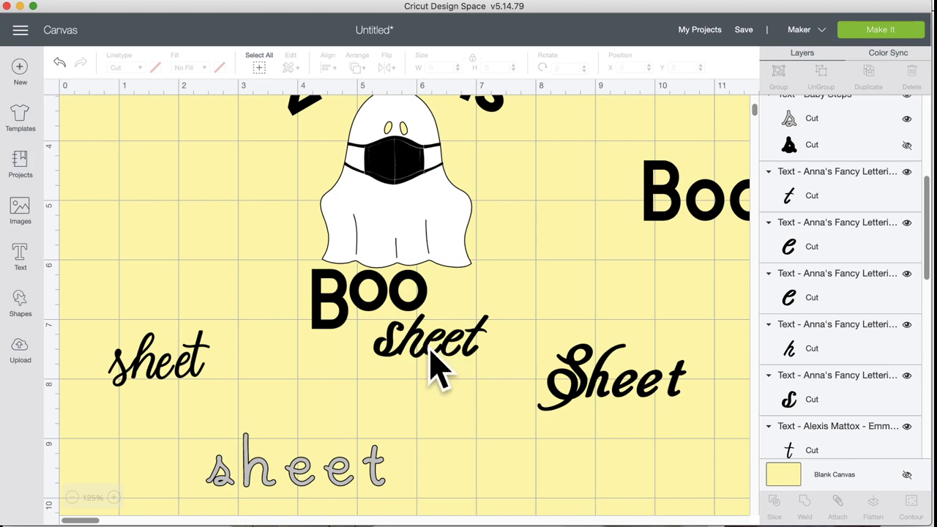
left_click(477, 337)
left_click(501, 337)
left_click_drag(486, 356, 400, 357)
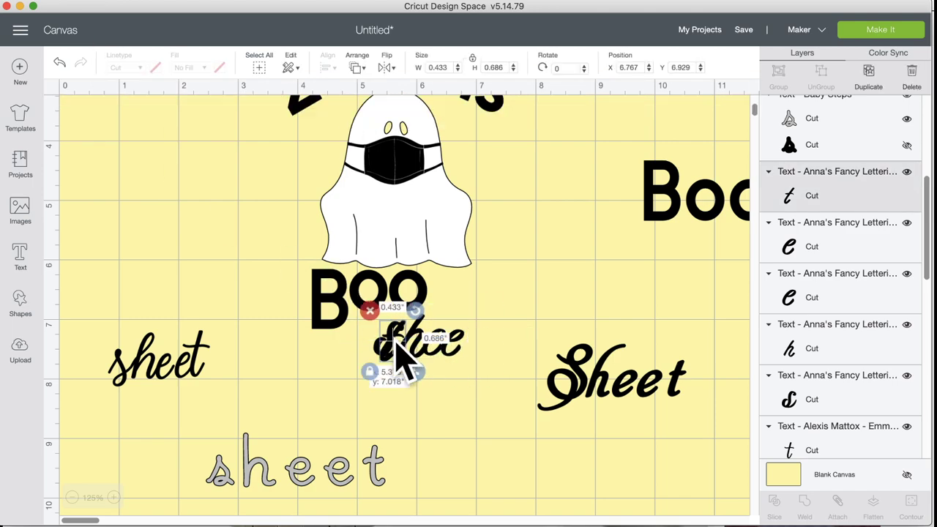
left_click(59, 63)
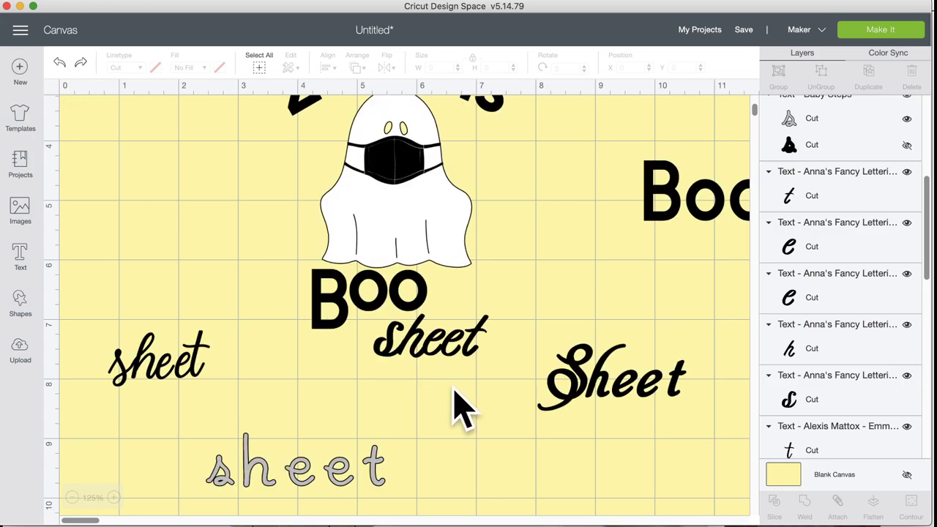
Step: Color all the sheet letters under BOO light pink from Material colors
left_click_drag(472, 377, 357, 326)
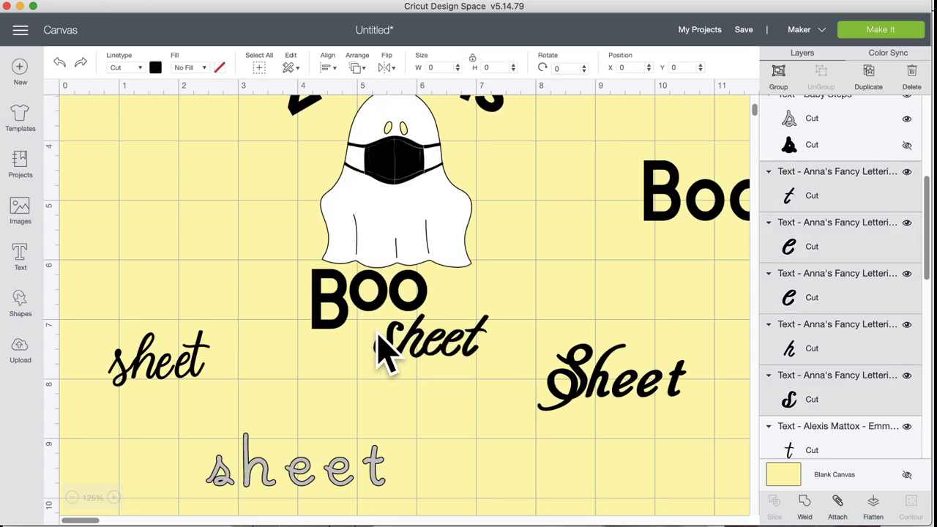
left_click(155, 67)
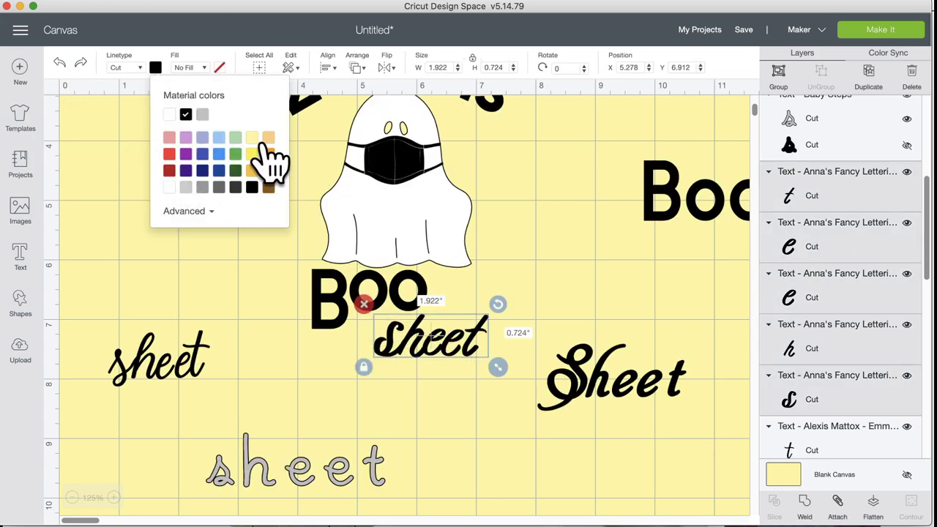
left_click(169, 139)
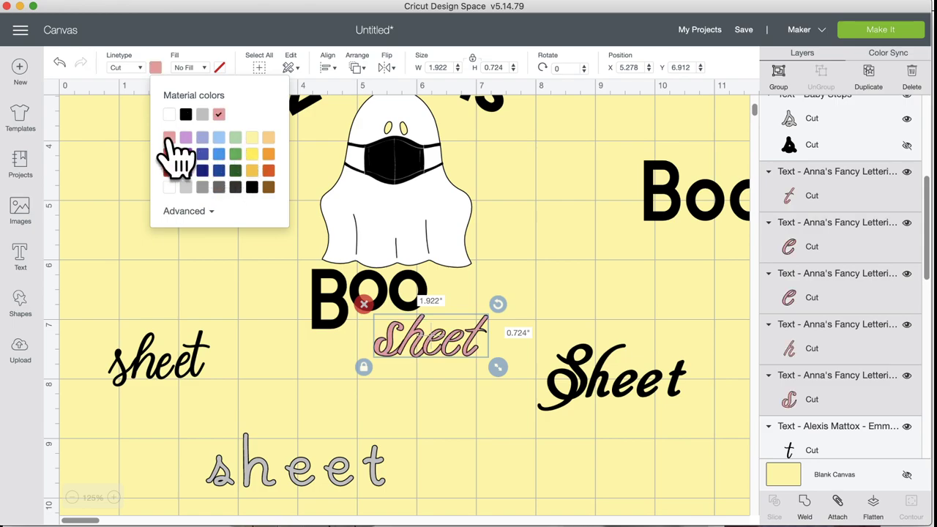
Step: Zoom in on the pink sheet and shift the s slightly right toward the h
left_click(114, 498)
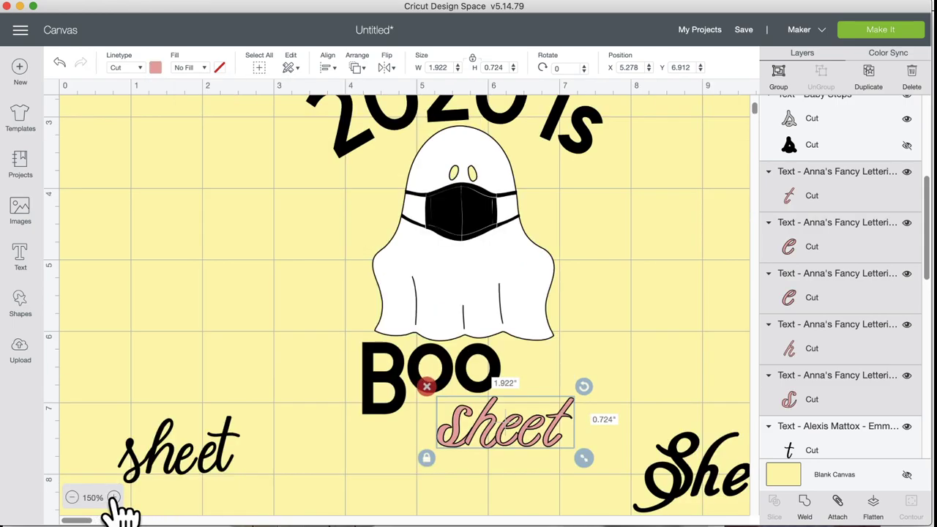
left_click(113, 498)
left_click(113, 498)
left_click(114, 498)
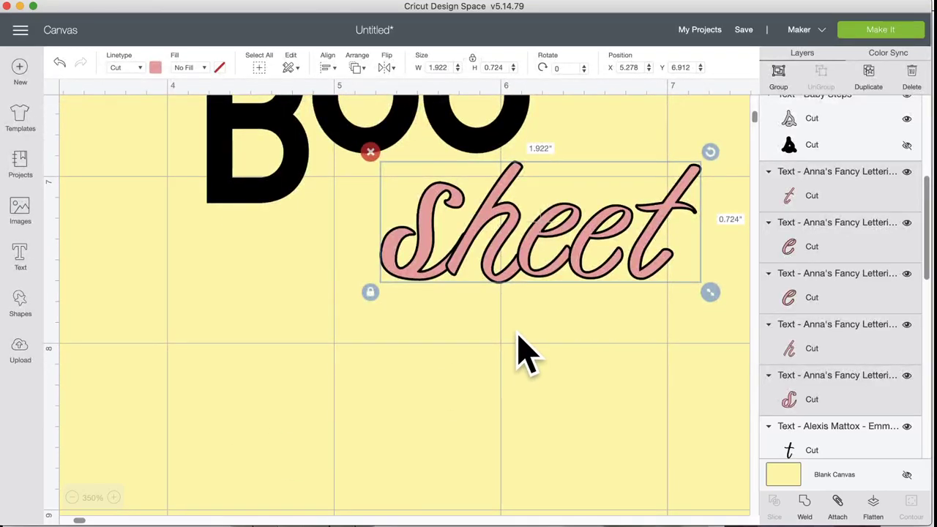
scroll(516, 354, "right", 6)
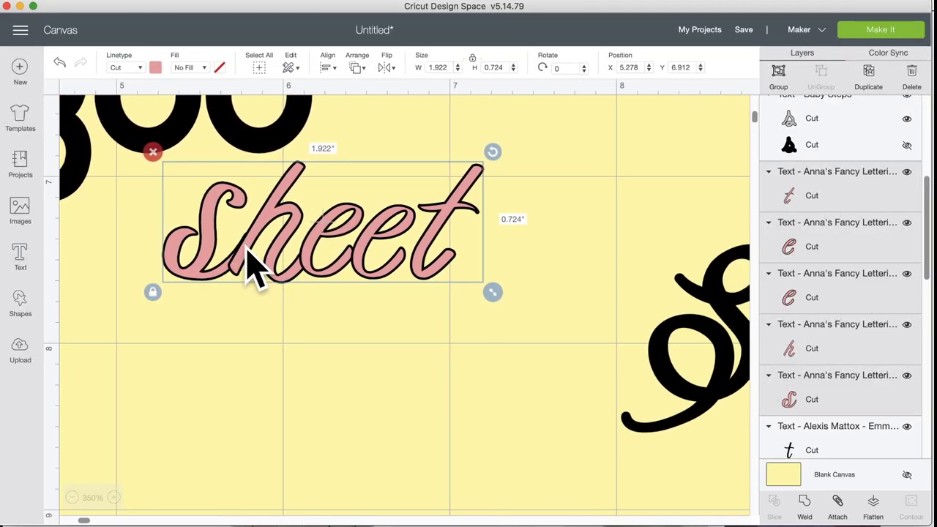
left_click(251, 376)
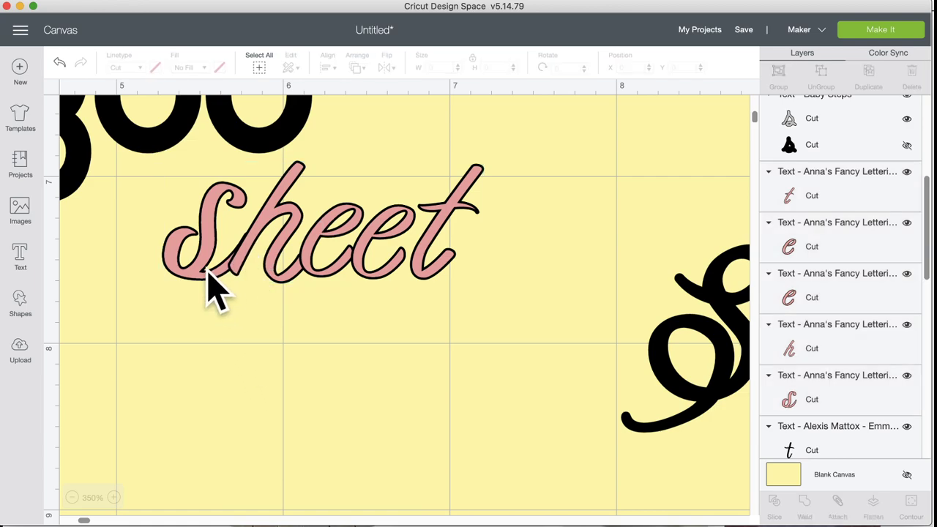
left_click(204, 287)
left_click_drag(196, 267, 220, 280)
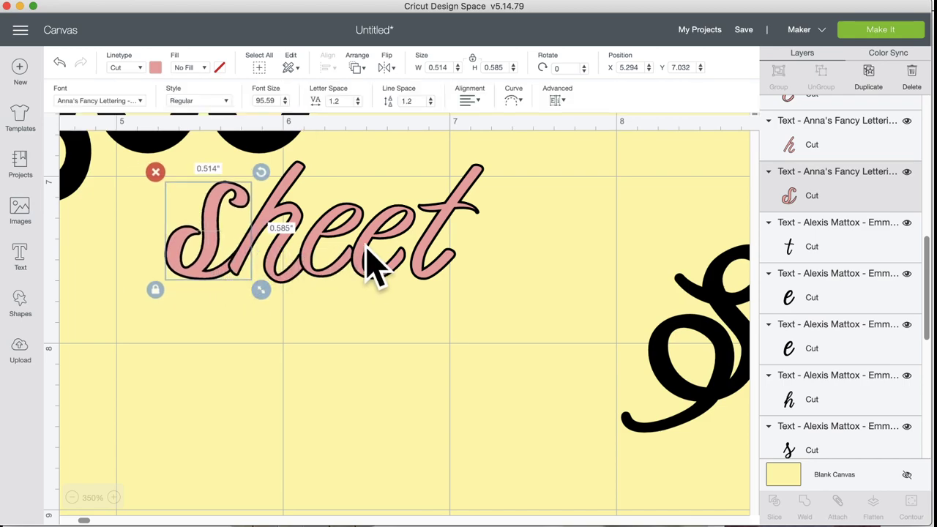
Step: Check the individual sheet letters, then select all of them and weld
left_click(333, 276)
left_click(328, 267)
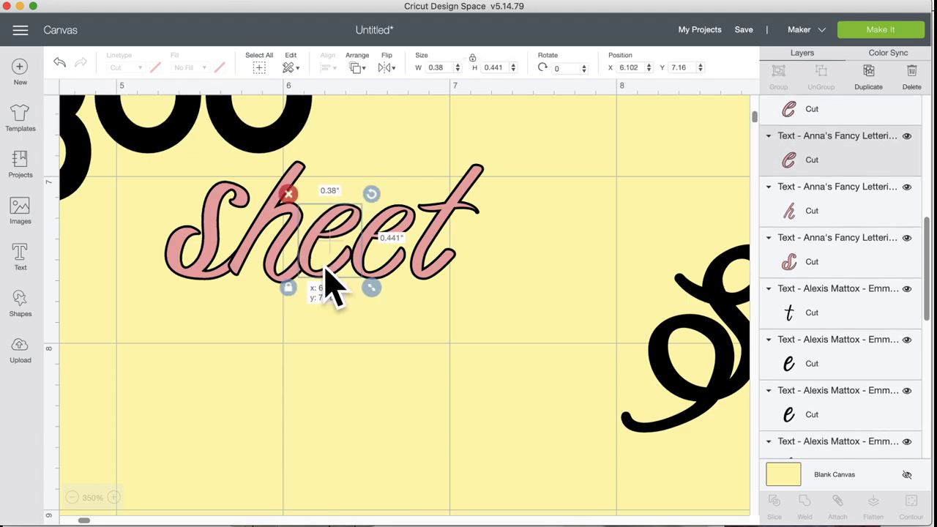
left_click(392, 270)
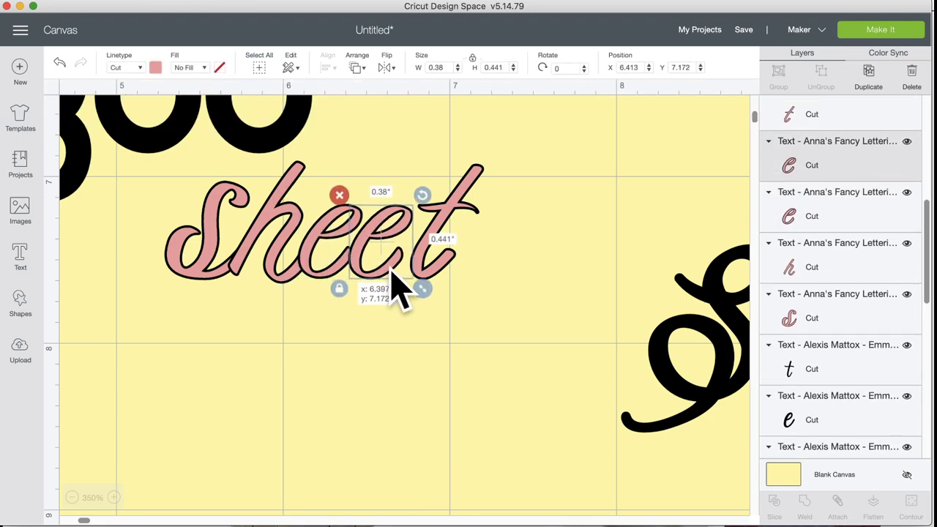
left_click(427, 264)
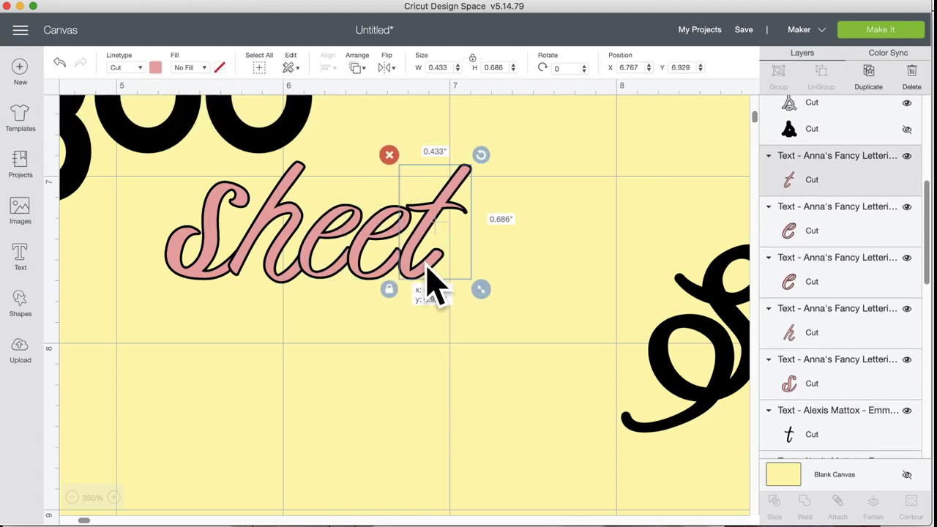
left_click(204, 289)
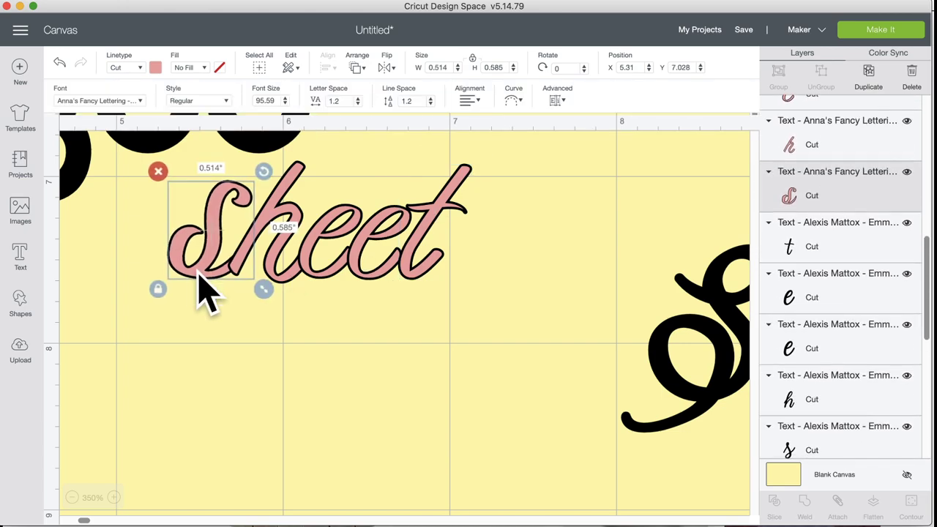
left_click(363, 316)
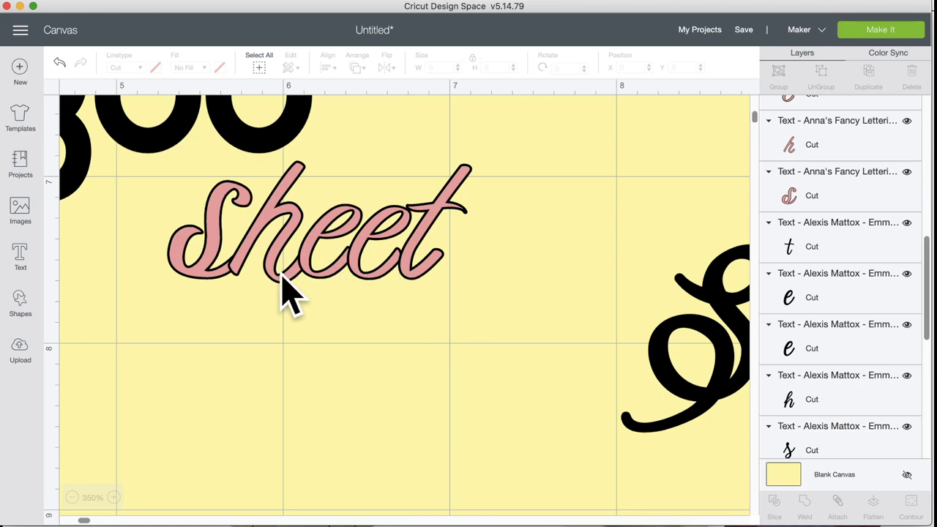
left_click_drag(457, 342, 184, 216)
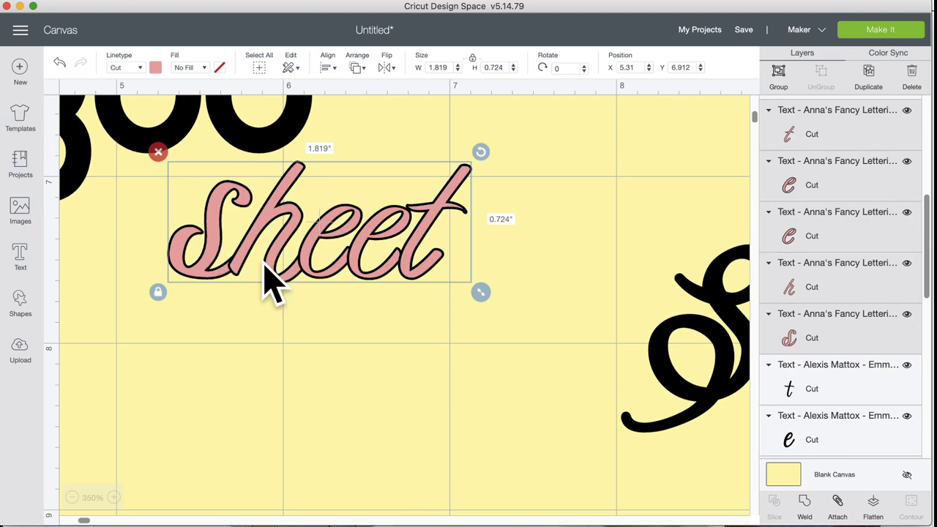
left_click(804, 501)
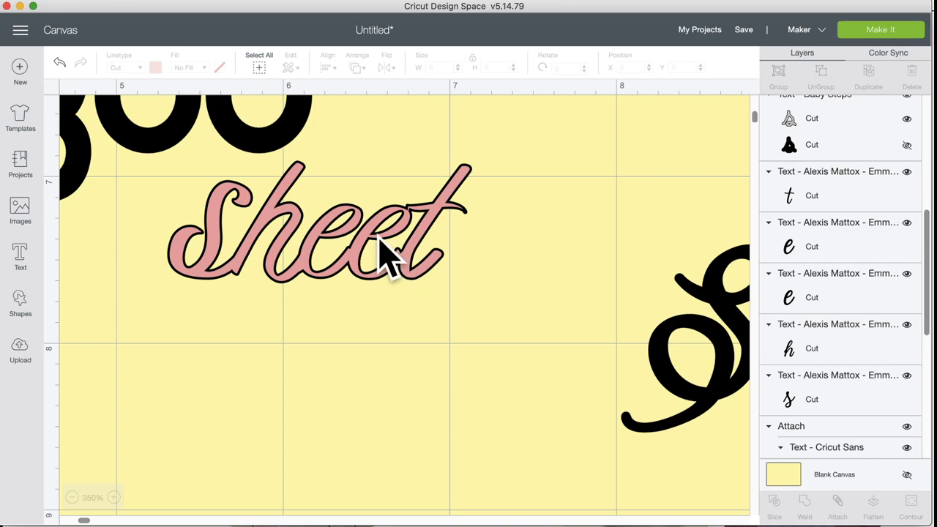
Step: Undo the weld, nudge the t slightly left, and weld the letters again
left_click(59, 62)
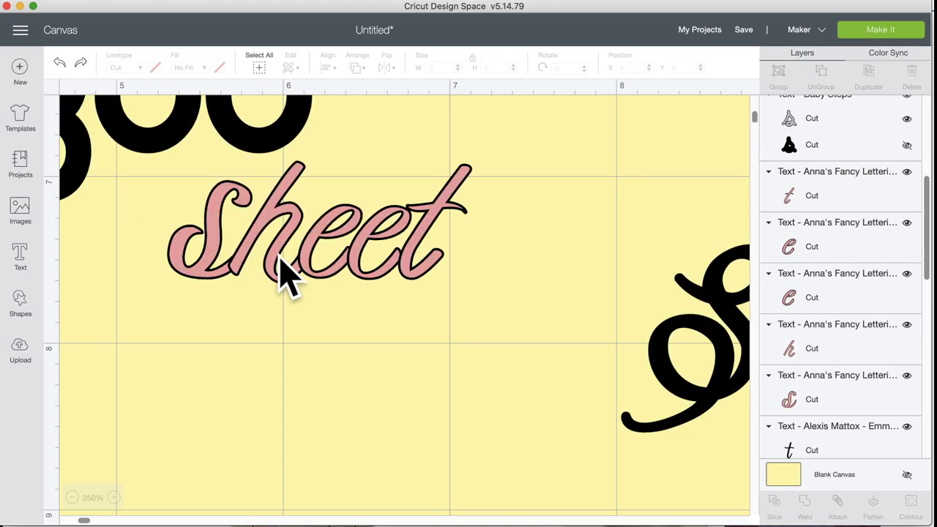
left_click(412, 278)
left_click_drag(405, 264, 403, 264)
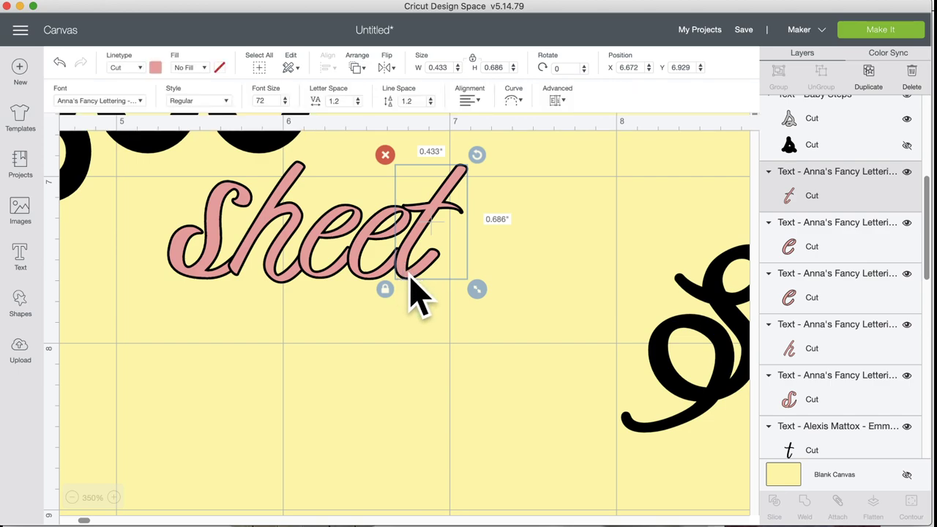
left_click(503, 270)
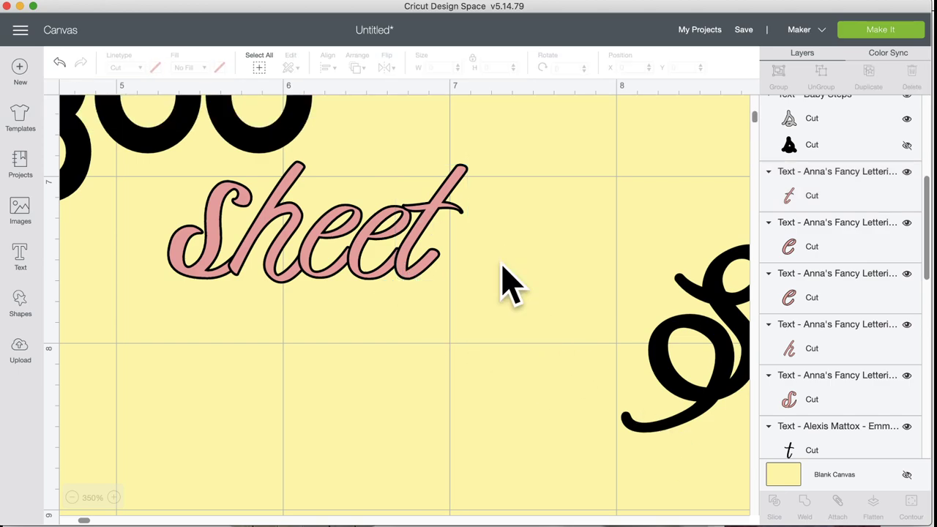
left_click_drag(503, 267, 222, 247)
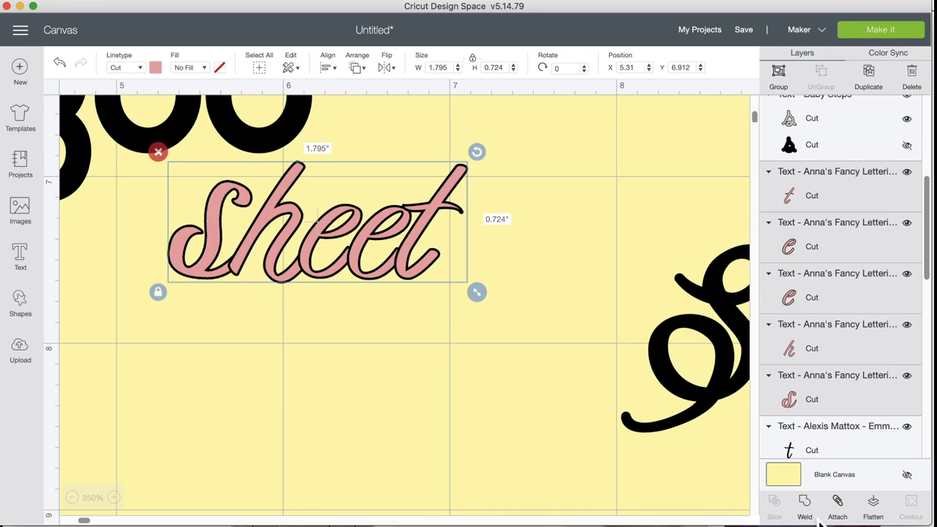
left_click(805, 504)
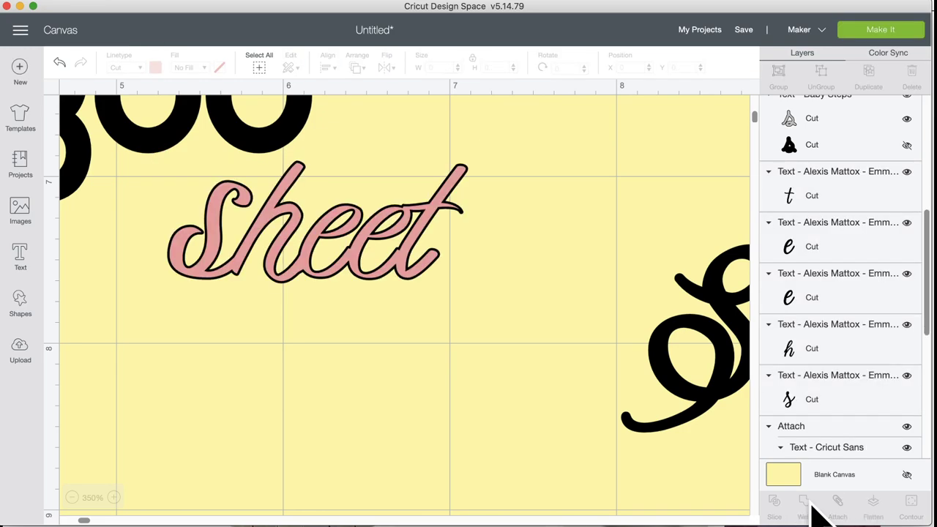
Step: Undo that weld, recheck the second e and t, and weld sheet once more
left_click(59, 63)
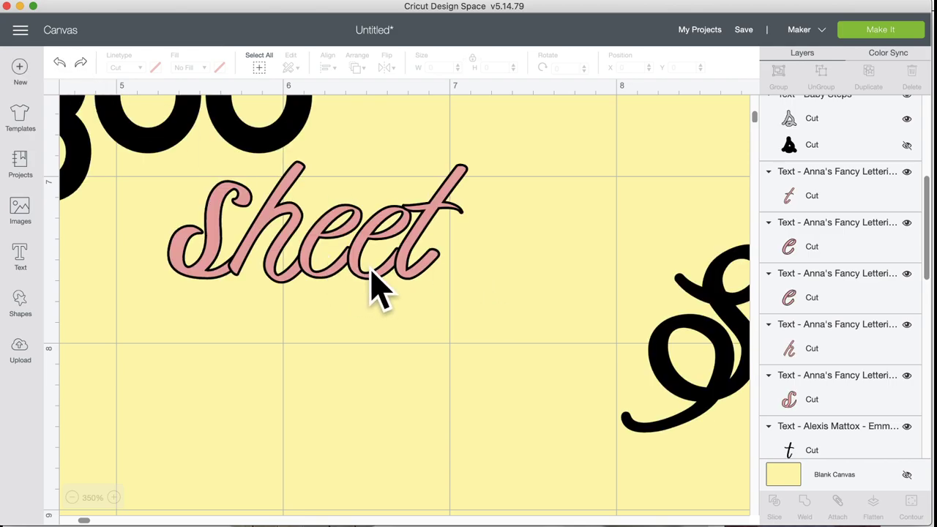
left_click(371, 277)
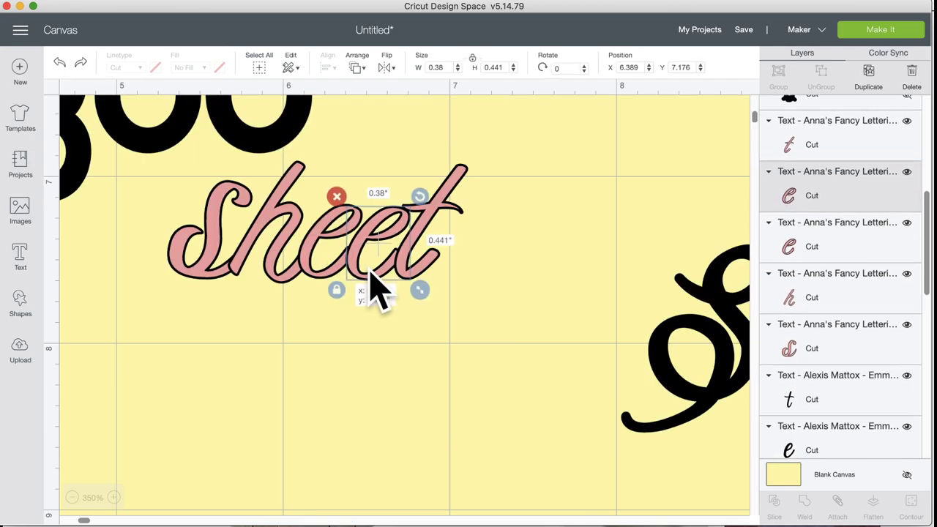
left_click(432, 268)
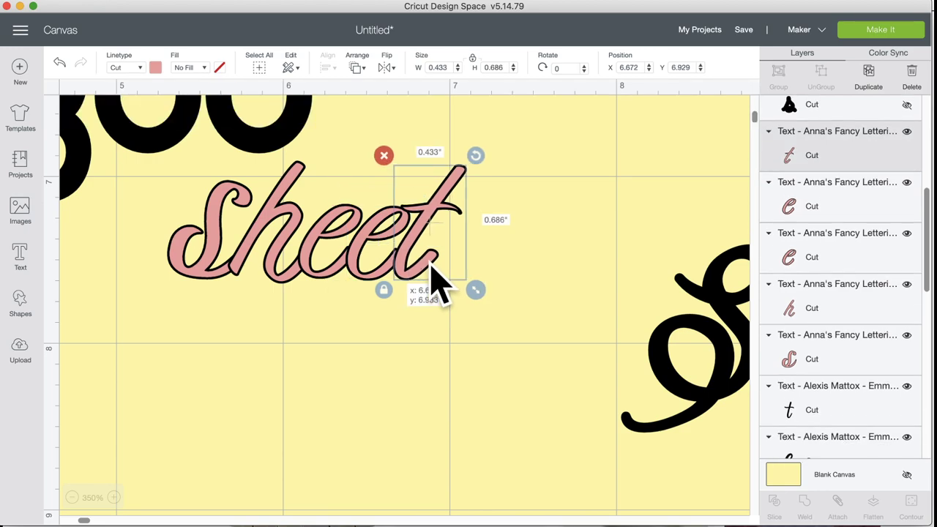
left_click(502, 274)
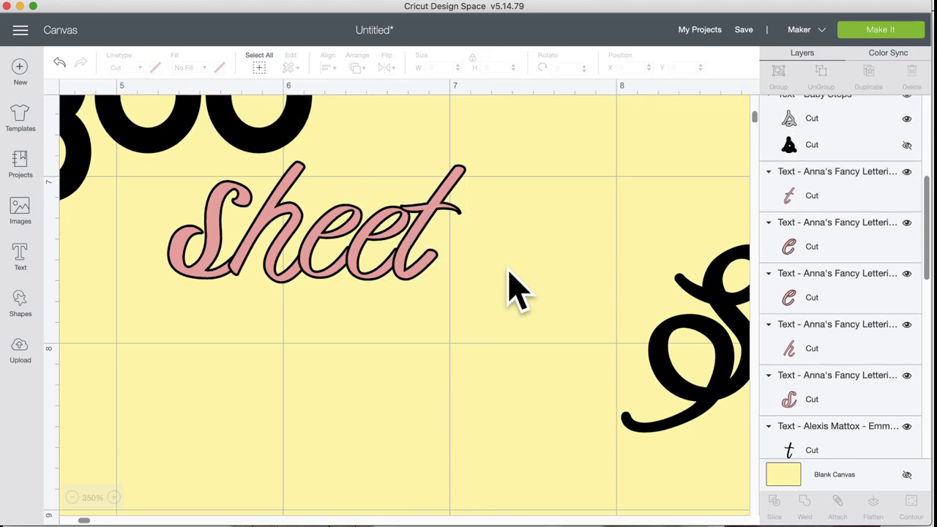
left_click_drag(509, 264, 187, 265)
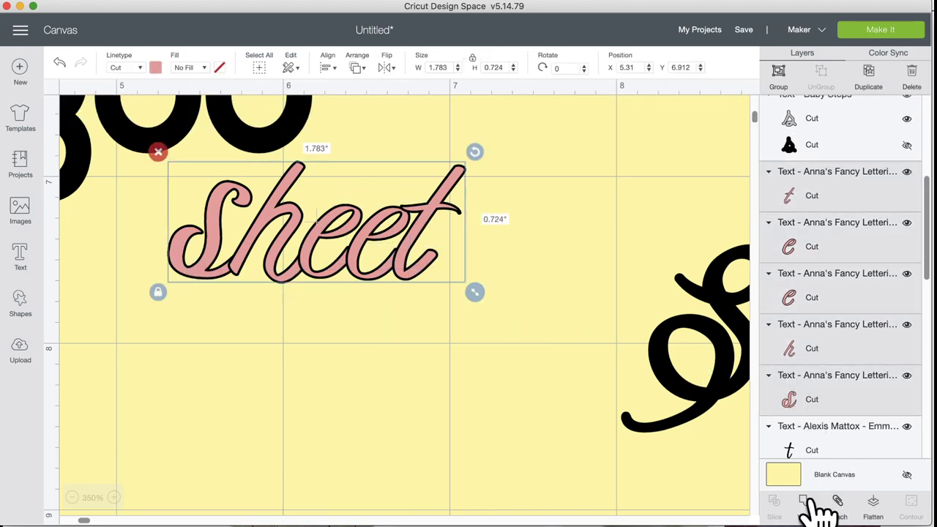
left_click(807, 501)
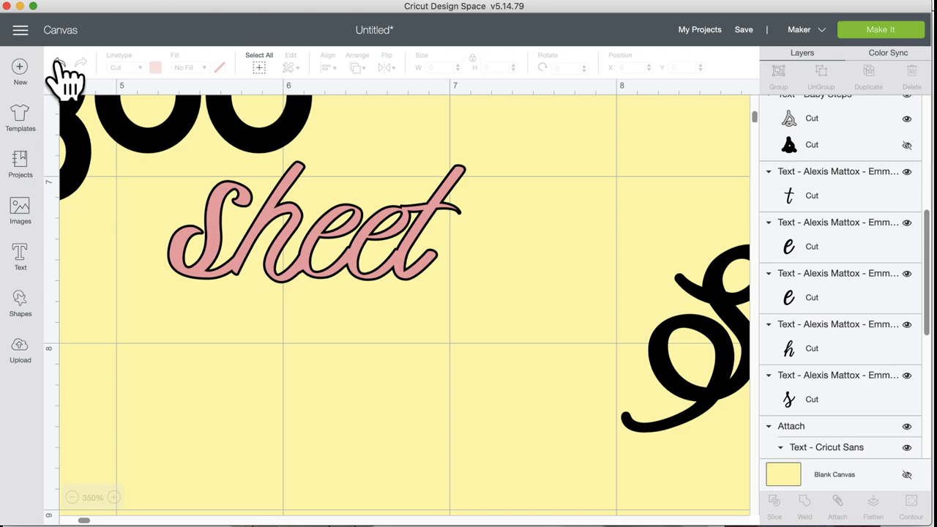
Step: Undo, nudge the second e slightly closer, and reweld the sheet letters
left_click(60, 63)
left_click(382, 270)
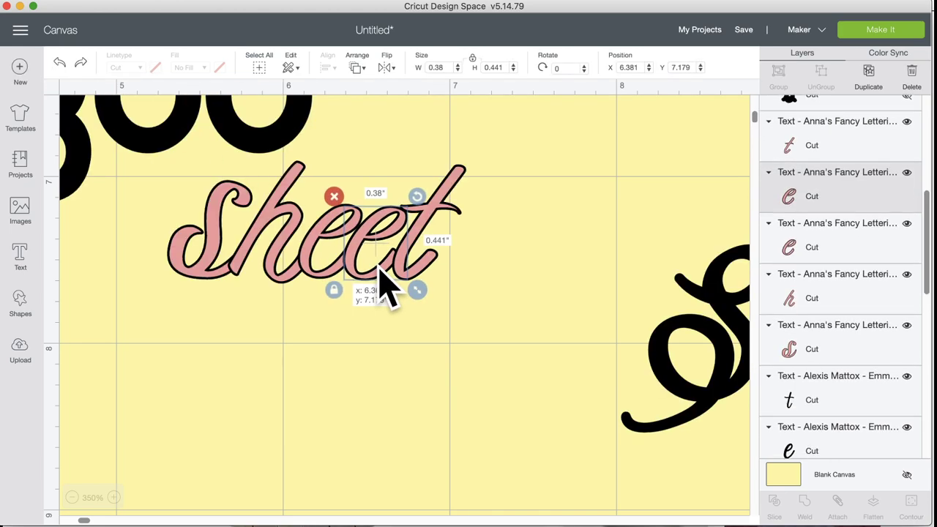
left_click_drag(380, 268, 388, 273)
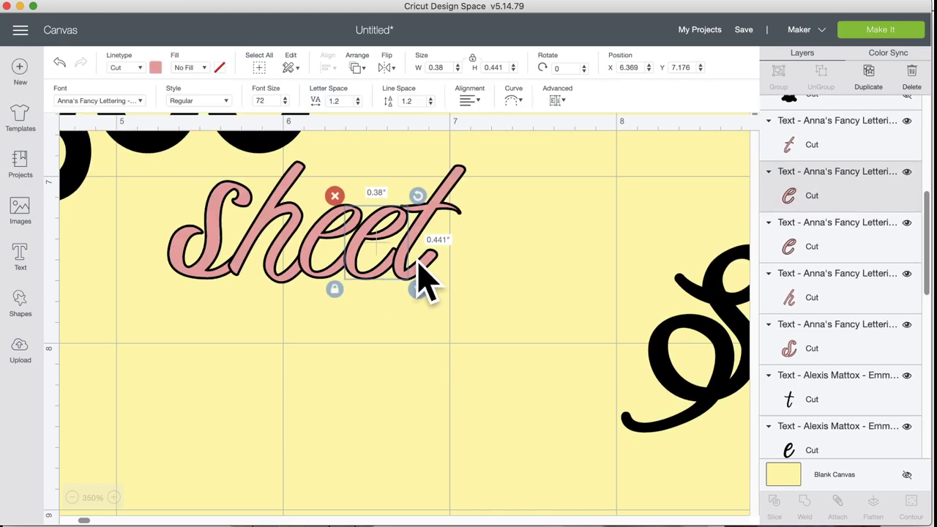
left_click(511, 246)
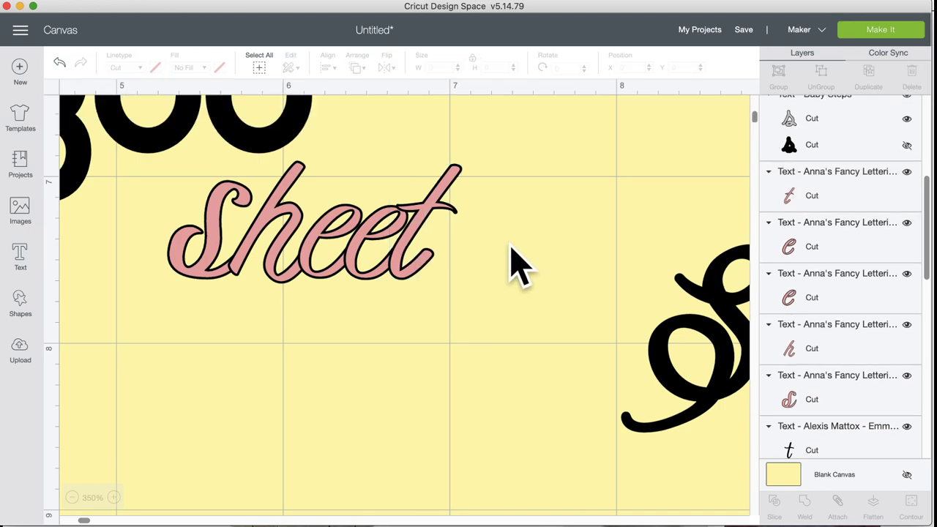
left_click_drag(538, 241, 172, 251)
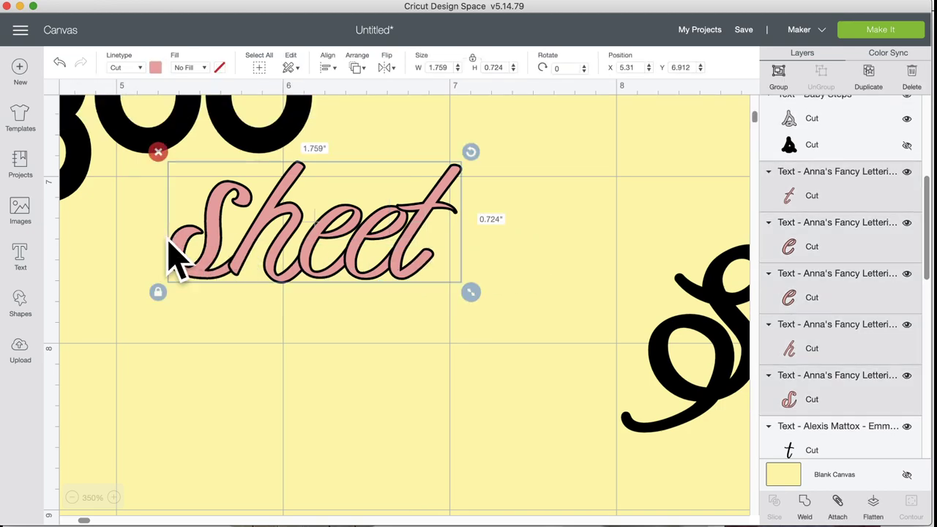
left_click(805, 512)
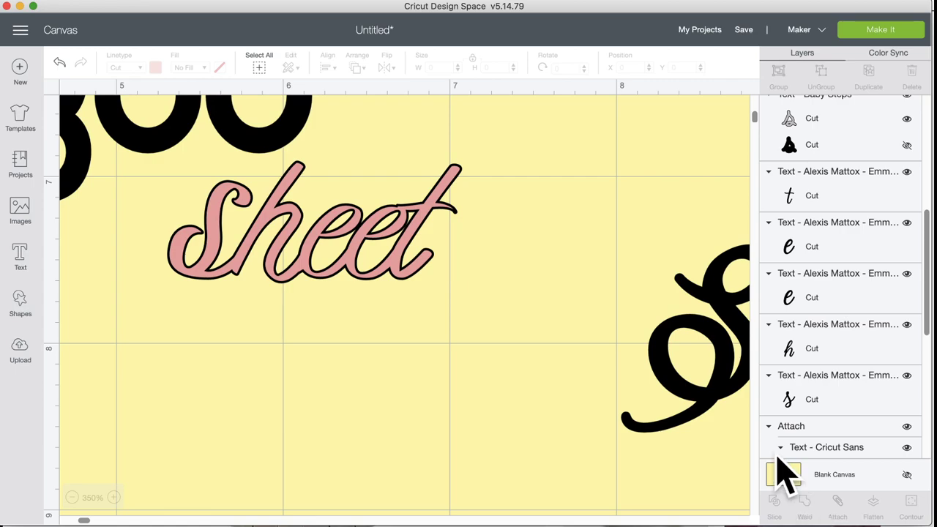
Step: Undo, shift the first letter slightly right and down, and weld again
left_click(59, 64)
left_click(196, 270)
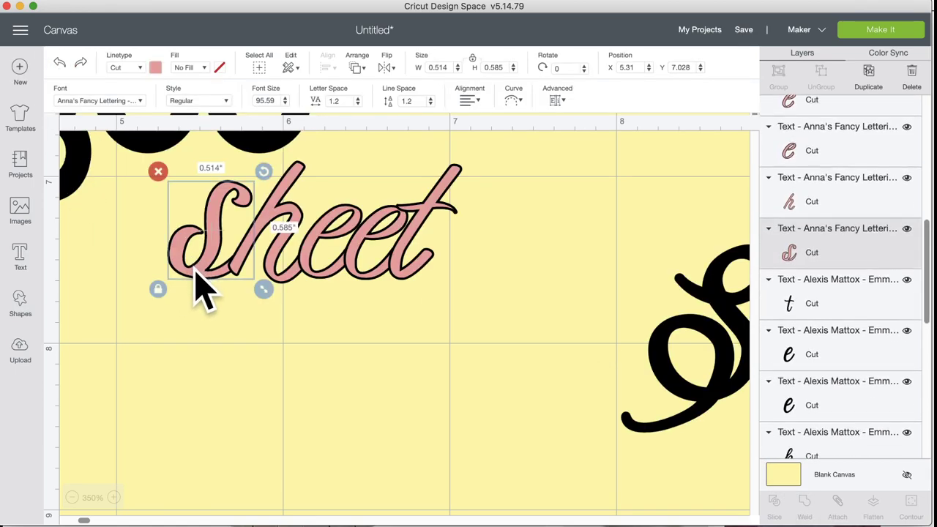
left_click_drag(196, 272, 206, 272)
left_click(548, 269)
left_click_drag(549, 247, 166, 243)
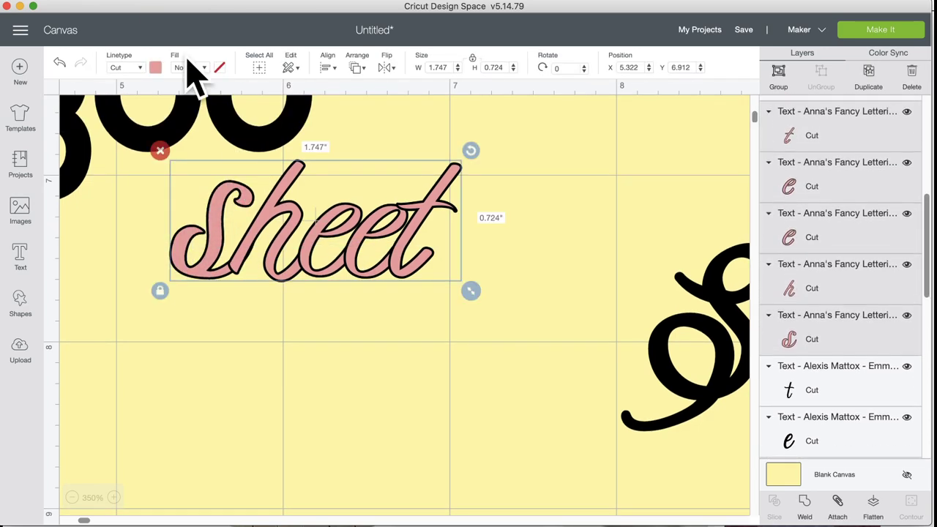
left_click(813, 511)
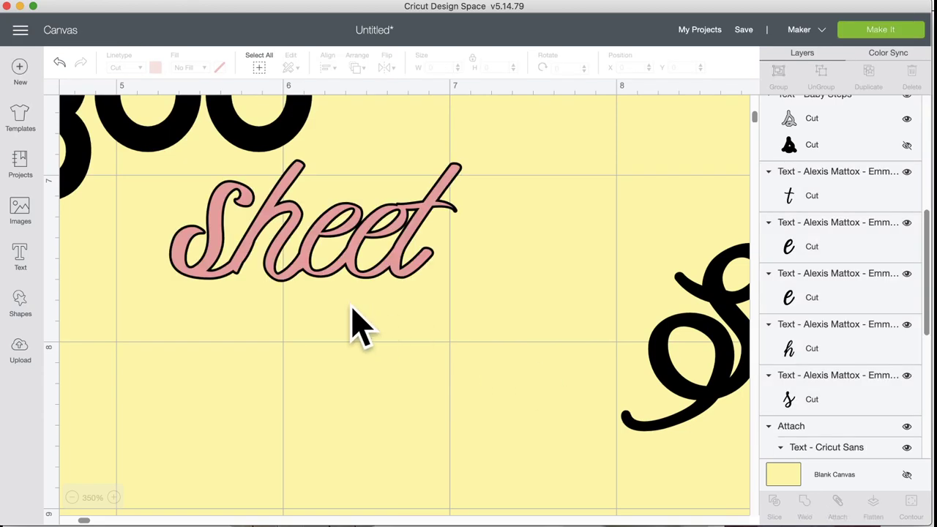
Step: Undo, enlarge the s to 0.56 × 0.637 in, reposition it, and weld sheet
left_click(60, 64)
left_click(181, 262)
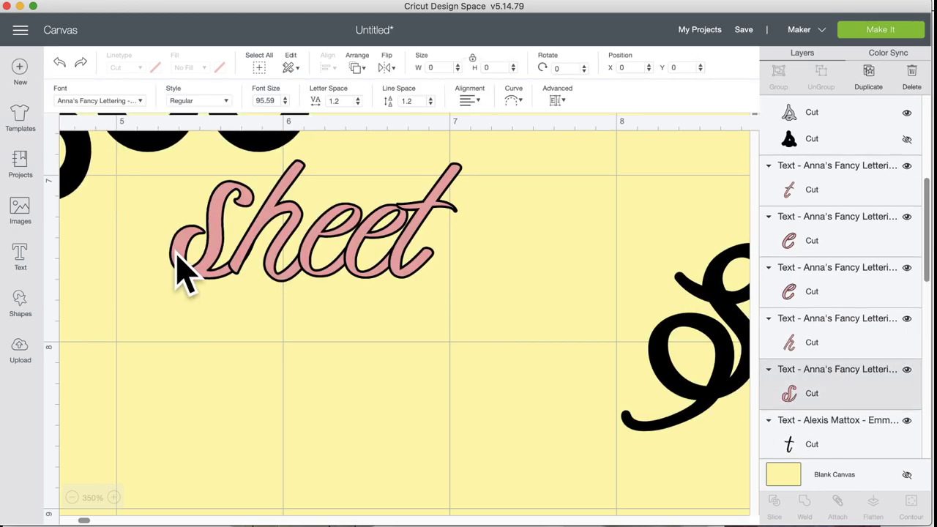
left_click_drag(178, 255, 180, 257)
left_click_drag(268, 292, 271, 302)
mouse_move(219, 286)
left_mouse_down()
mouse_move(207, 263)
mouse_move(209, 279)
left_mouse_up()
left_click(335, 345)
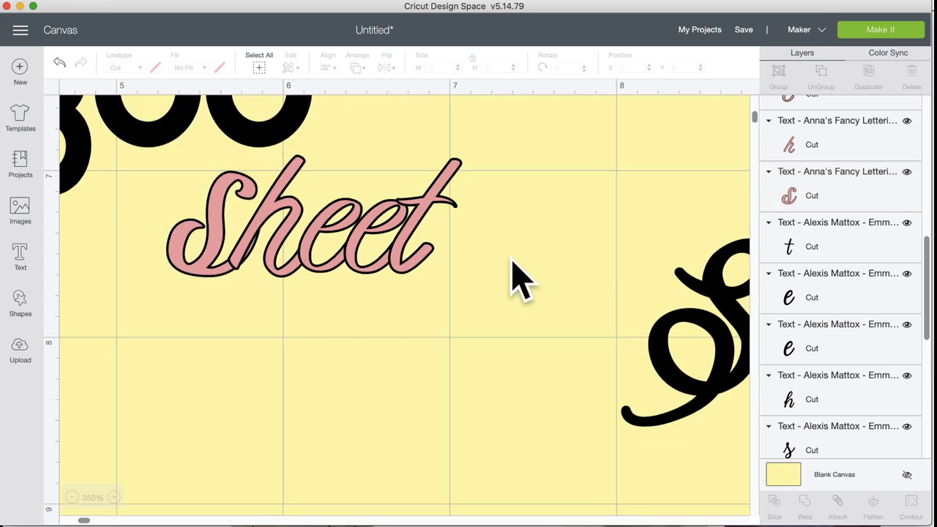
left_click_drag(513, 261, 150, 233)
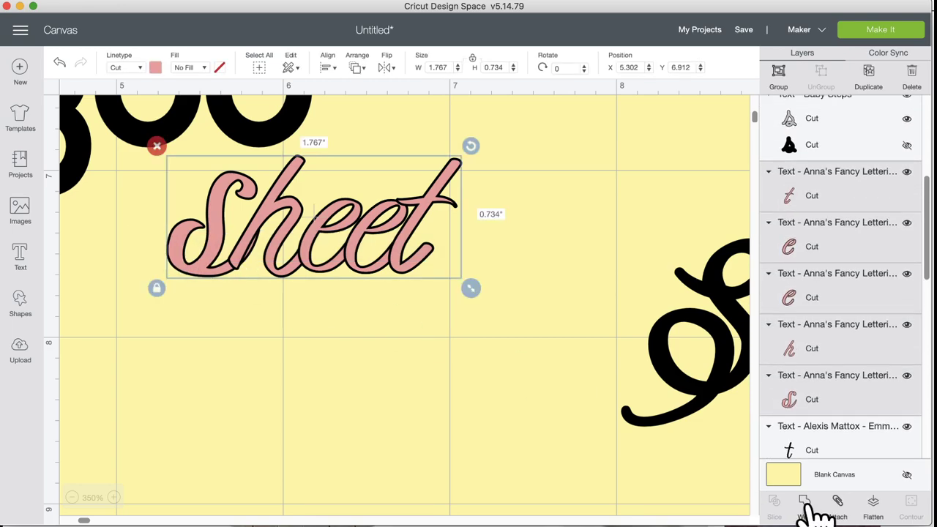
left_click(805, 503)
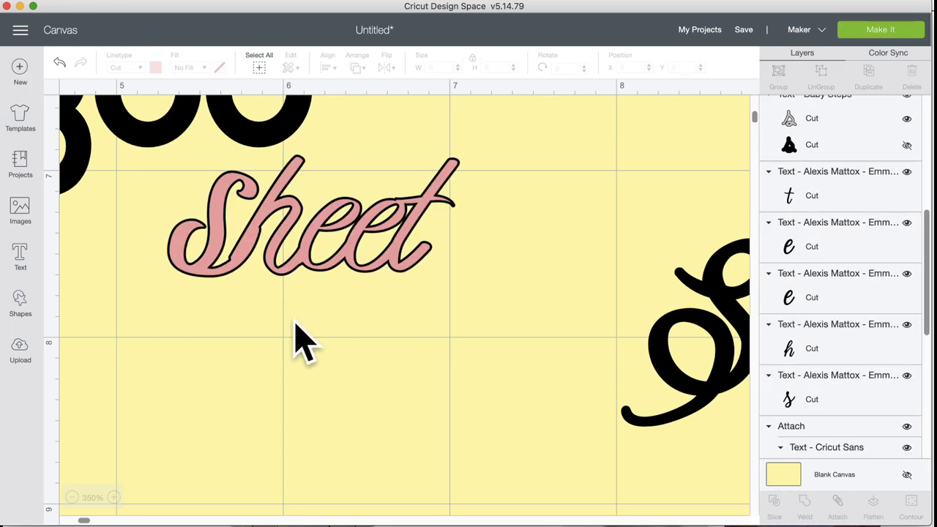
Step: Zoom out and enlarge the welded pink sheet lettering
scroll(303, 337, "up", 5)
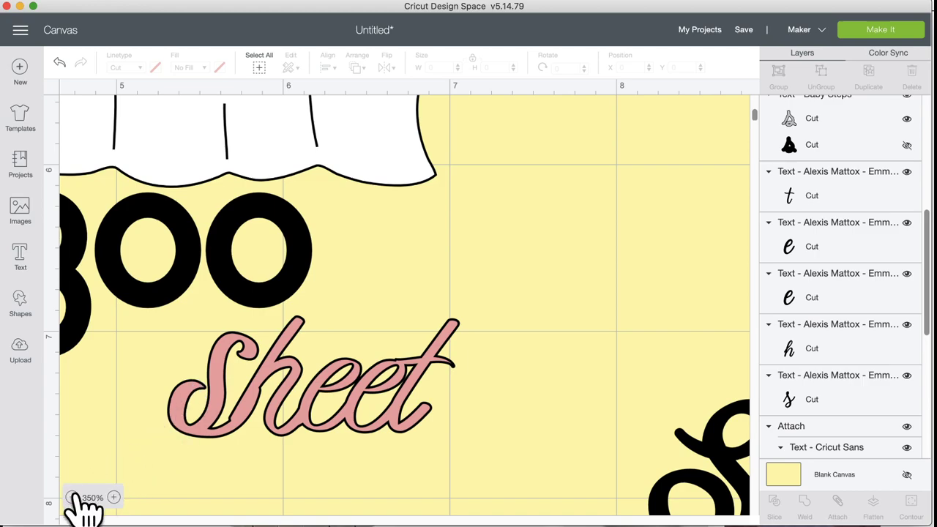
left_click(73, 498)
left_click(73, 498)
left_click(73, 498)
scroll(138, 335, "up", 5)
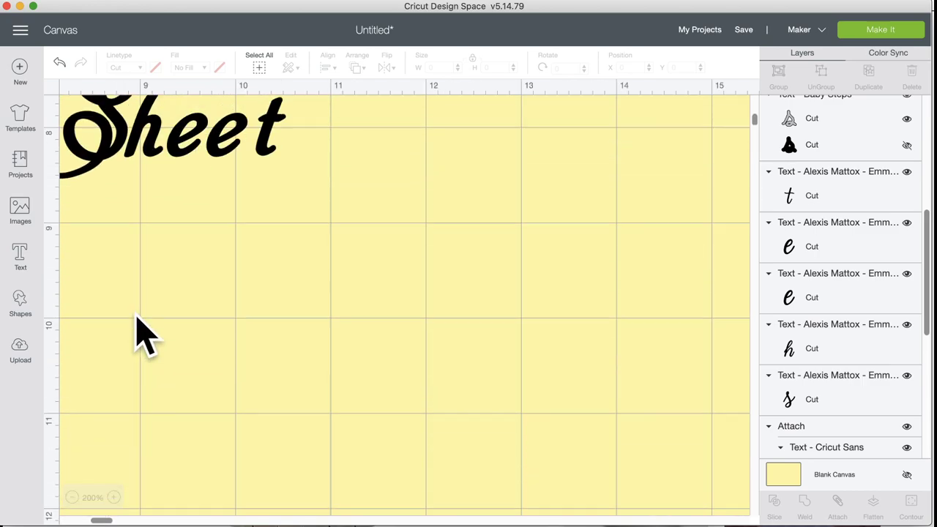
scroll(151, 335, "left", 5)
scroll(352, 432, "up", 5)
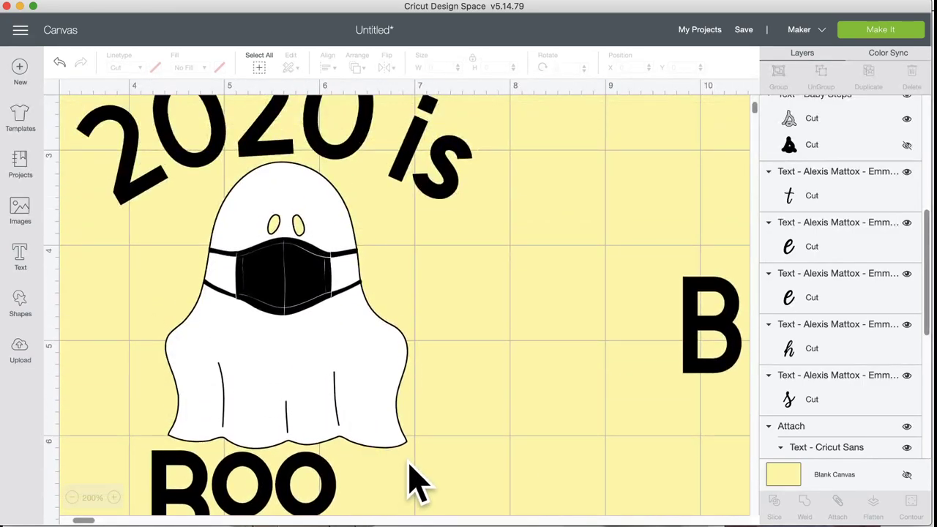
scroll(412, 481, "down", 3)
left_click(350, 391)
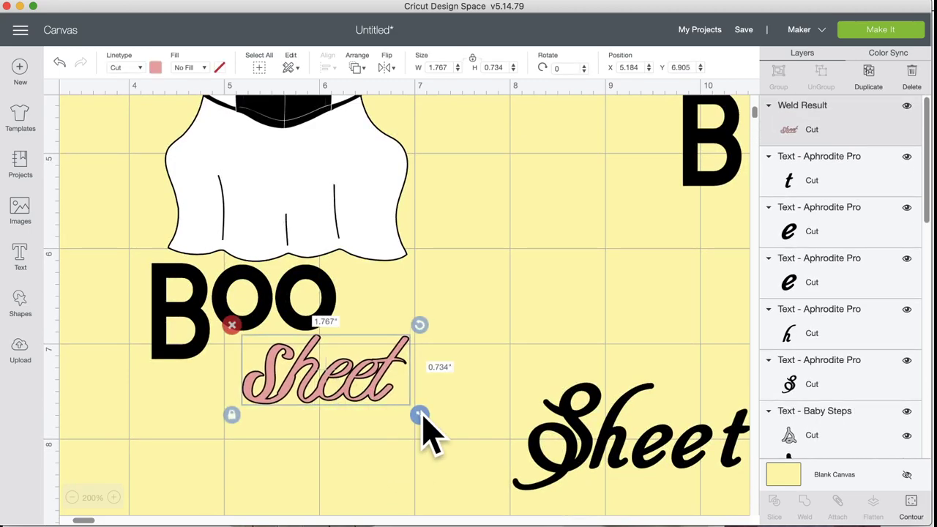
left_click_drag(428, 422, 474, 454)
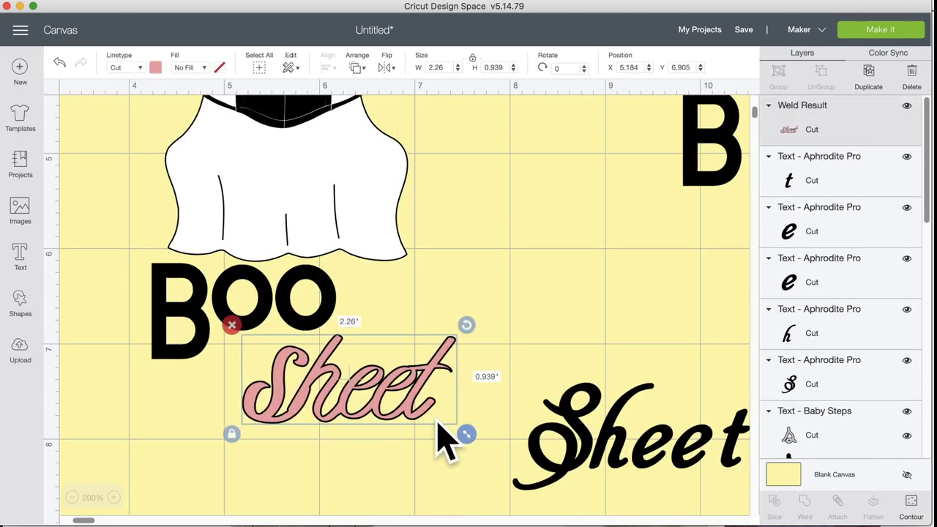
Step: Make the sheet lettering black and tuck it under BOO
left_click(154, 68)
left_click(185, 114)
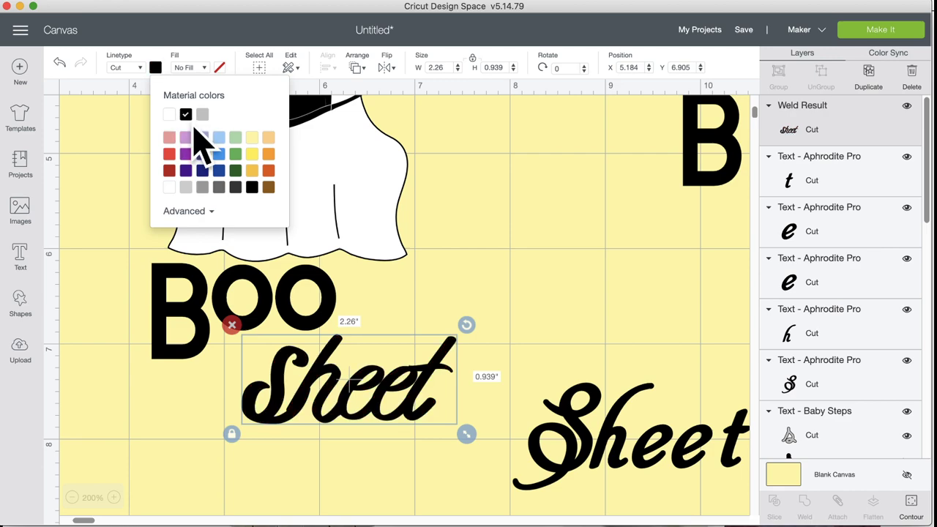
left_click_drag(334, 432, 321, 396)
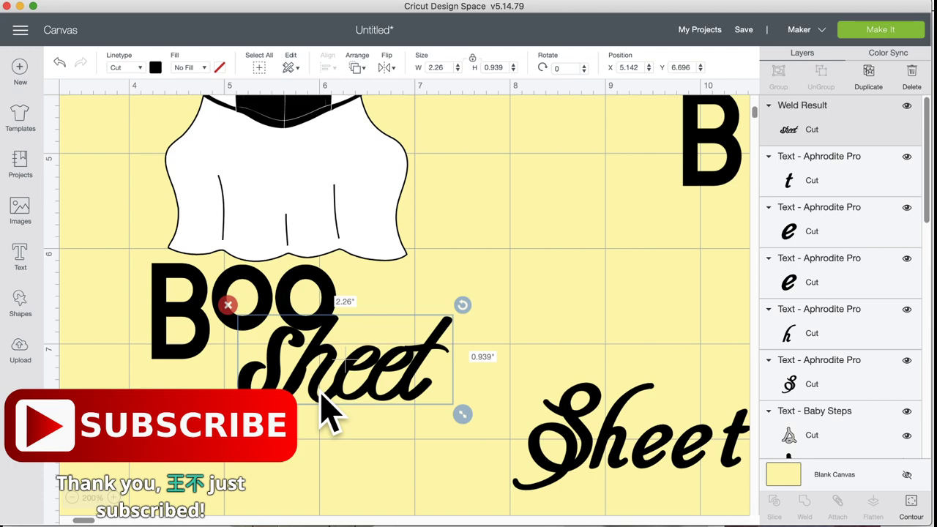
left_click_drag(316, 378, 295, 396)
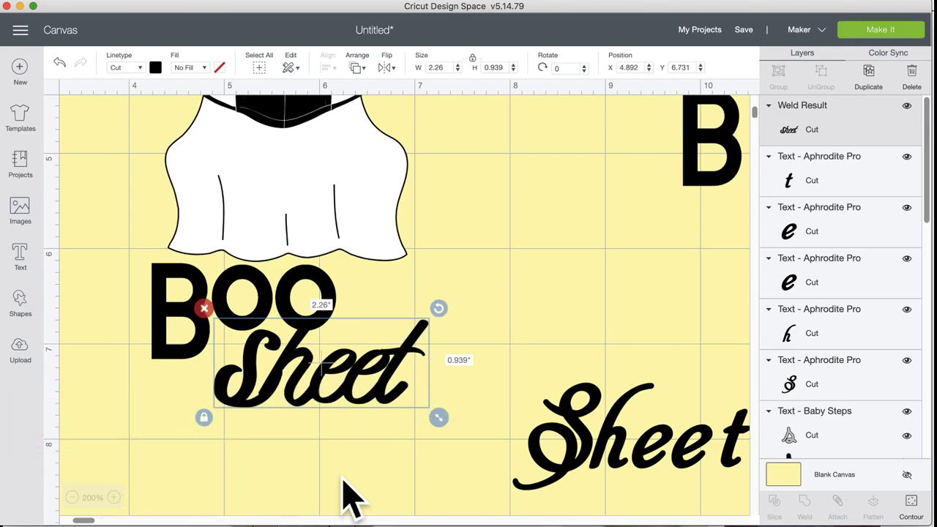
Step: Shrink the arched '2020 is' text to 3.423 × 1.253 in
left_click(71, 504)
left_click(71, 504)
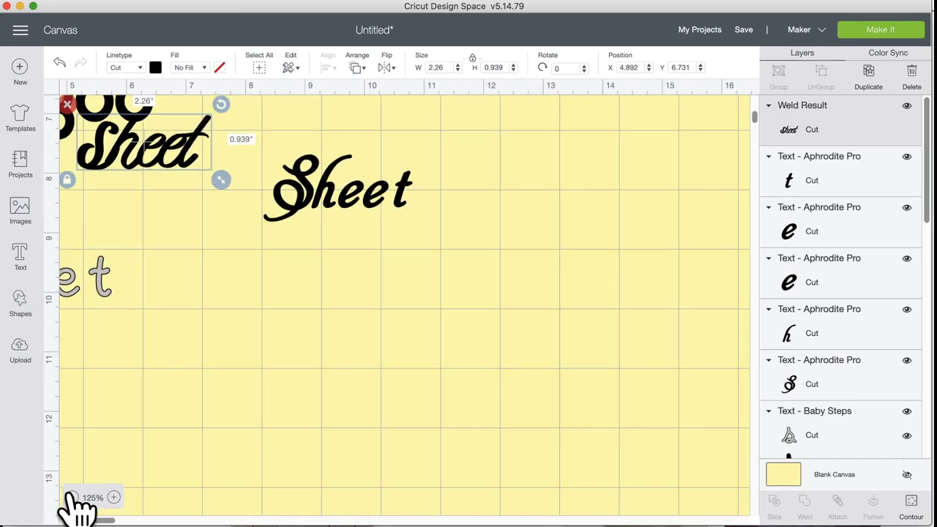
scroll(209, 310, "up", 5)
scroll(208, 293, "up", 5)
scroll(219, 295, "left", 5)
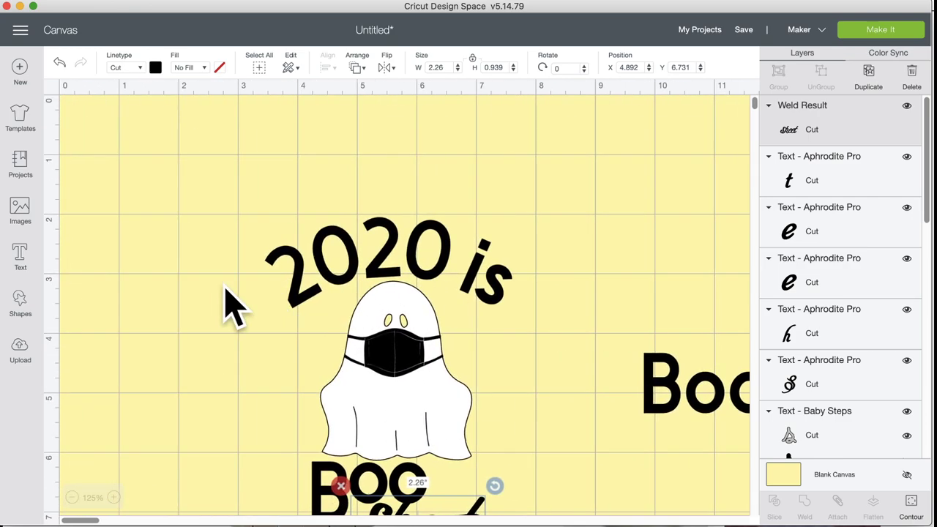
scroll(226, 298, "down", 4)
scroll(287, 398, "right", 3)
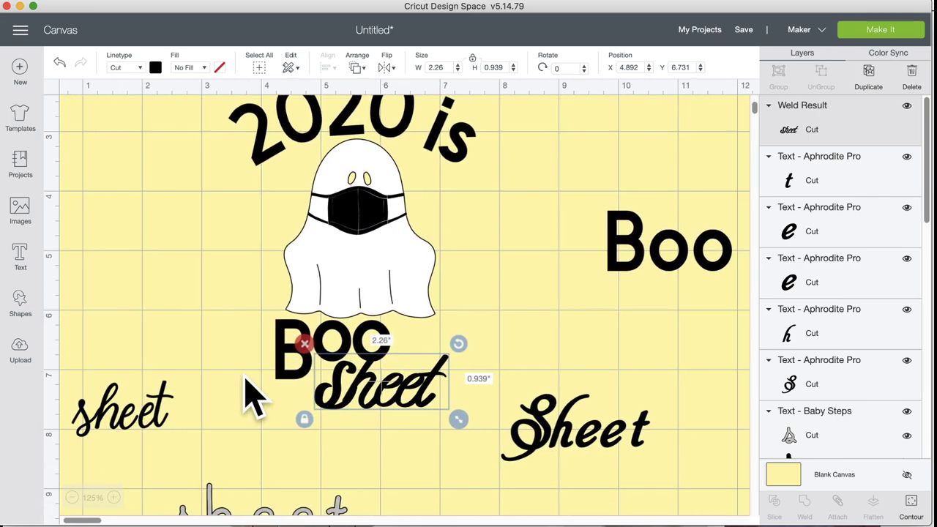
left_click(360, 130)
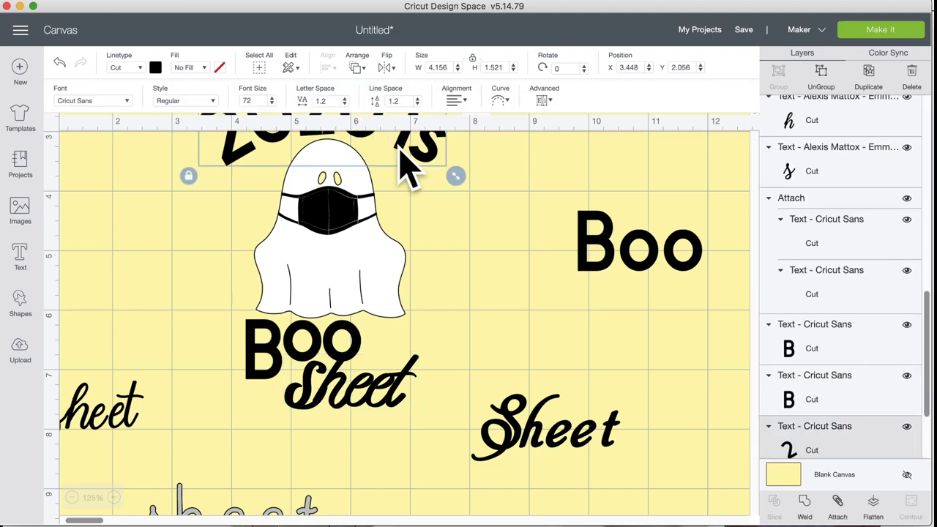
scroll(455, 222, "up", 2)
left_click_drag(454, 247, 409, 223)
left_click(451, 333)
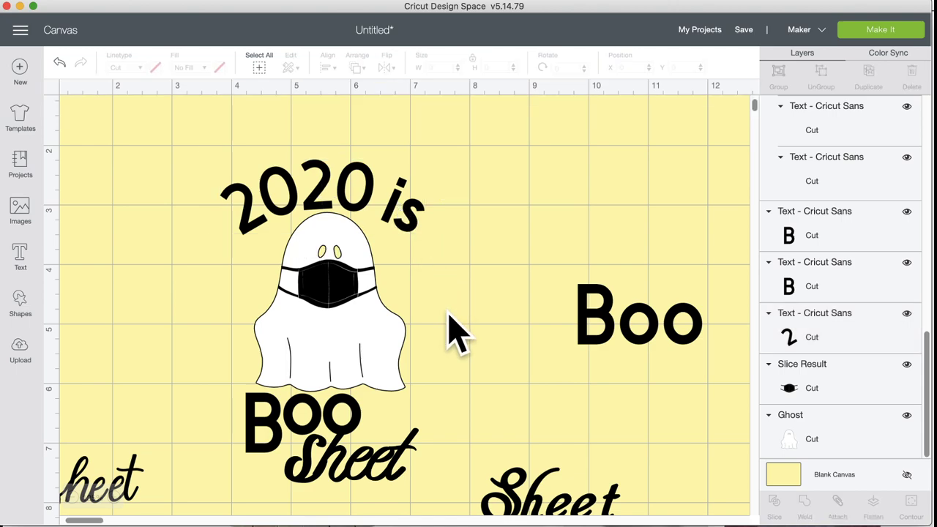
Step: Check the Pinterest '2020 is Boo sheet' shirt reference, then return to Cricut
key("super+Tab")
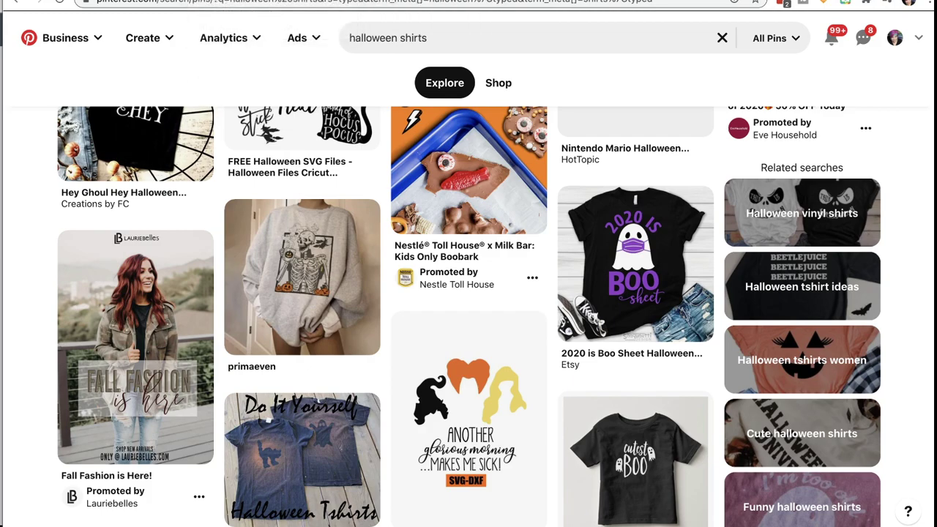
key("super+Tab")
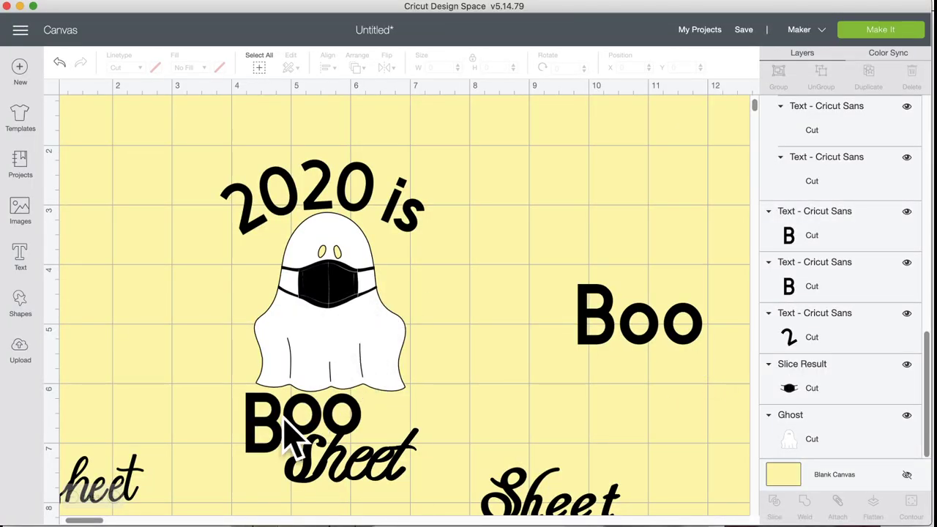
Step: Select both parts of Boo and enlarge the lettering under the ghost
left_click(286, 432)
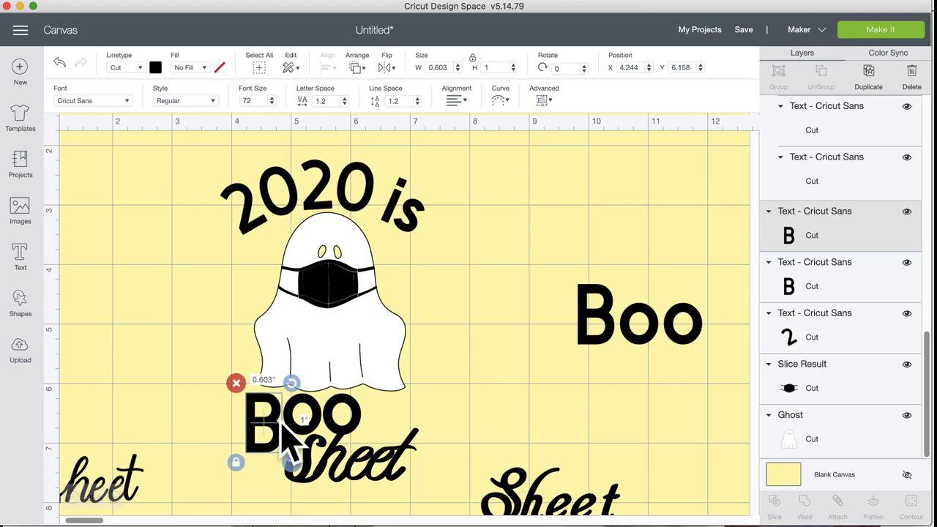
left_click(325, 427, "shift")
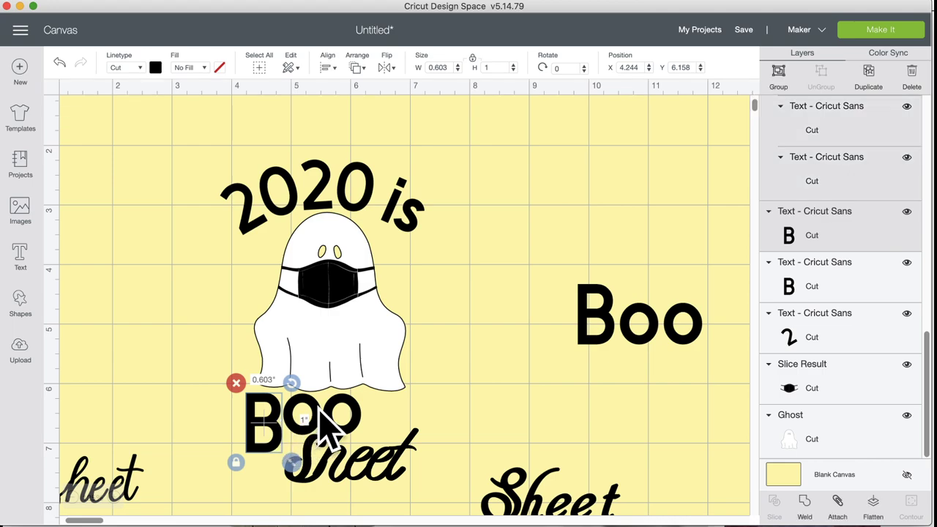
mouse_move(372, 464)
left_mouse_down()
mouse_move(417, 496)
mouse_move(373, 471)
left_mouse_up()
left_click(391, 491)
Step: Nudge BOO's B right to X 4.377 so the word sits neatly above sheet
left_click(383, 485)
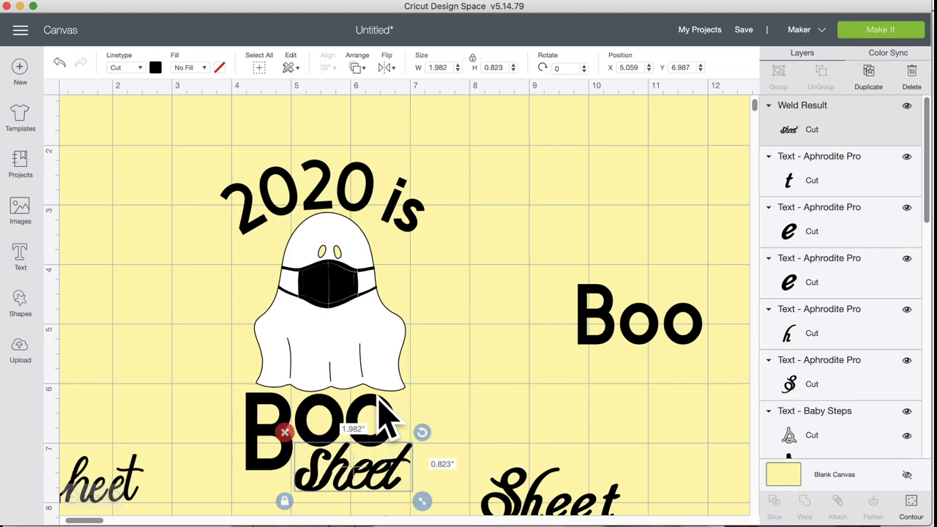
left_click(386, 417)
left_click_drag(271, 429, 290, 424)
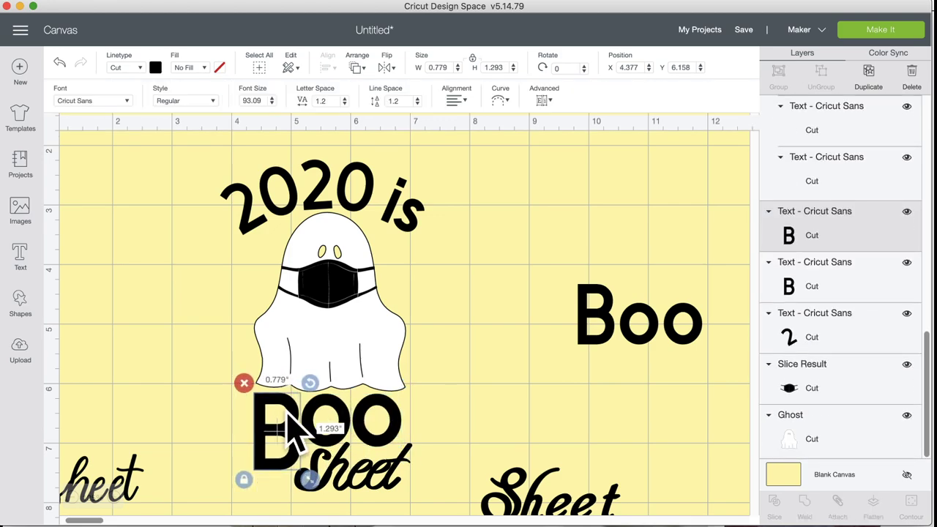
left_click(495, 432)
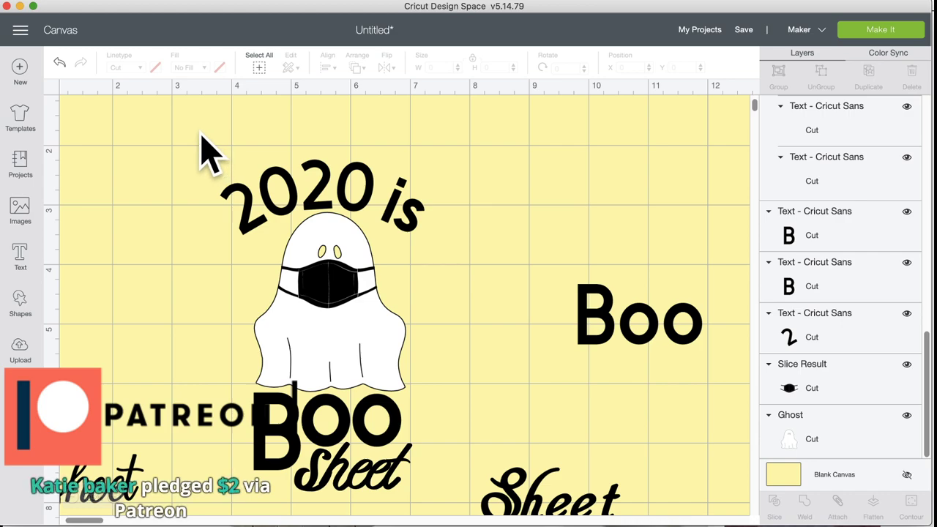
left_click_drag(201, 133, 441, 504)
Step: Delete the spare Sheet, the leftover ee letters and the extra Boo text
scroll(439, 454, "down", 3)
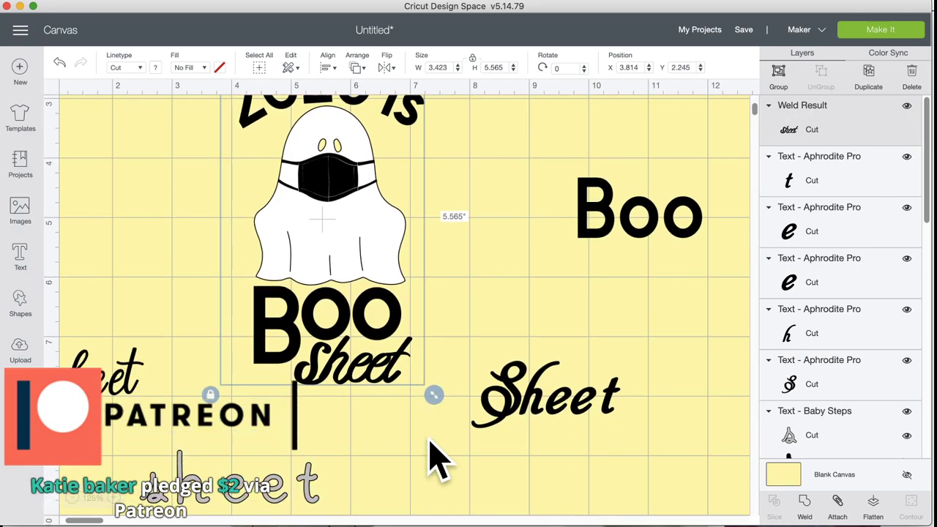
left_click(540, 373)
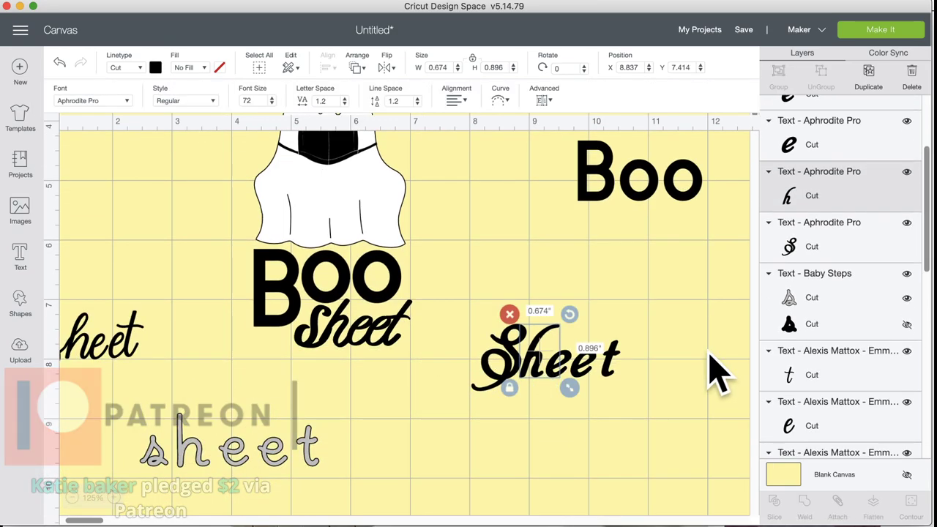
left_click_drag(708, 358, 439, 319)
left_click(461, 313)
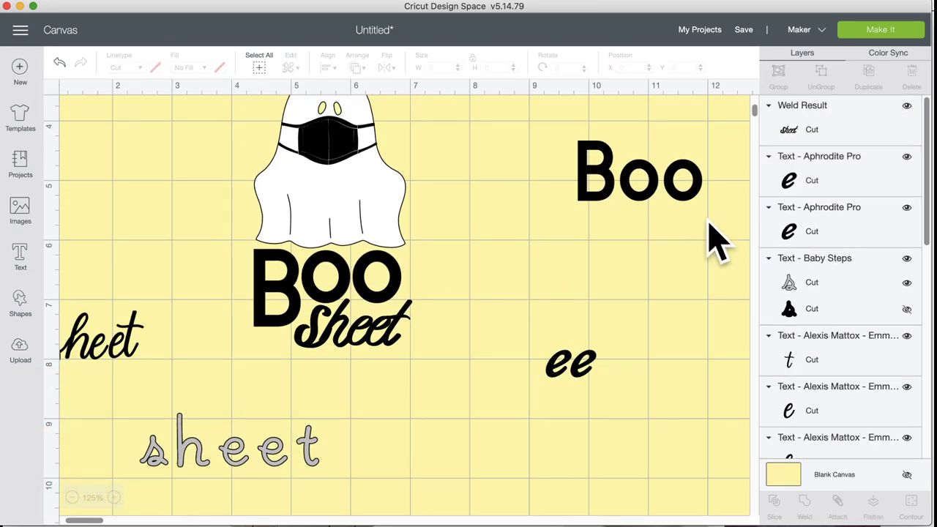
left_click_drag(623, 350, 542, 384)
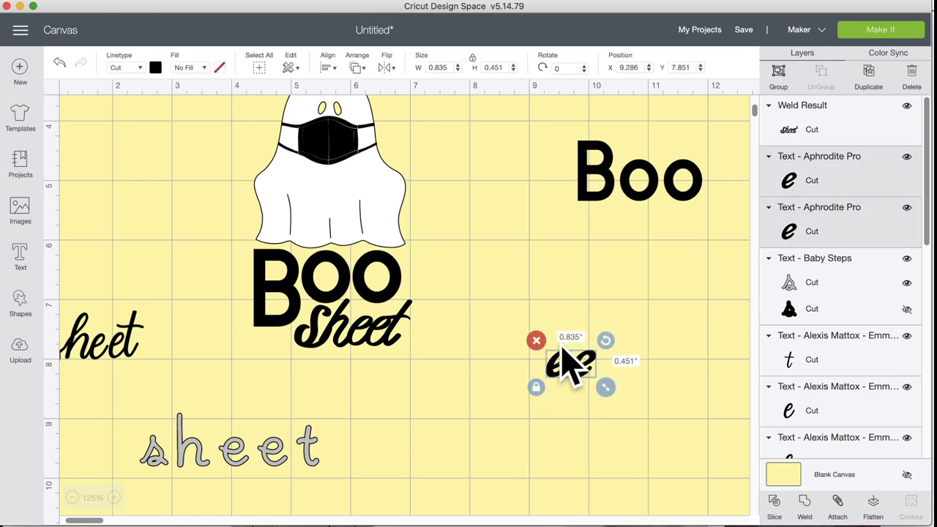
left_click(536, 341)
left_click(611, 186)
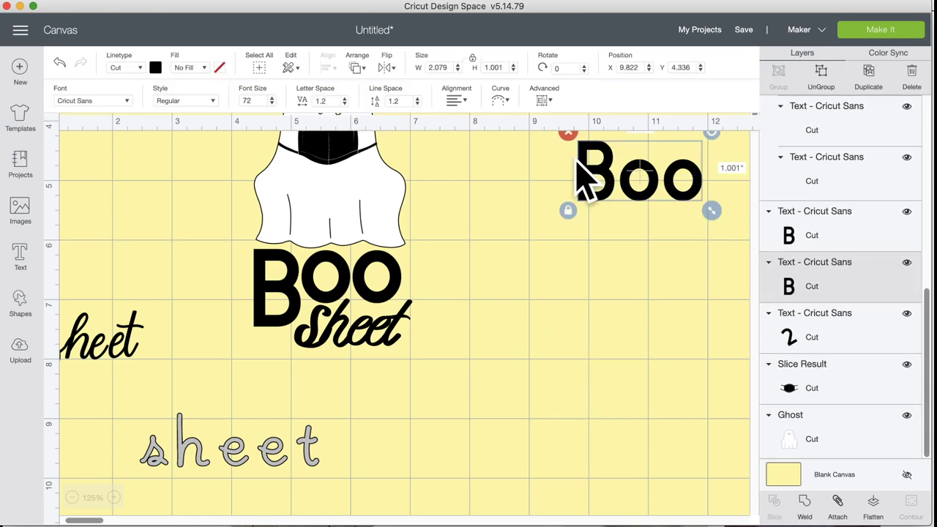
left_click(569, 134)
Step: Delete the outlined sheet, the heet text and the stray script letter
left_click_drag(408, 421, 157, 469)
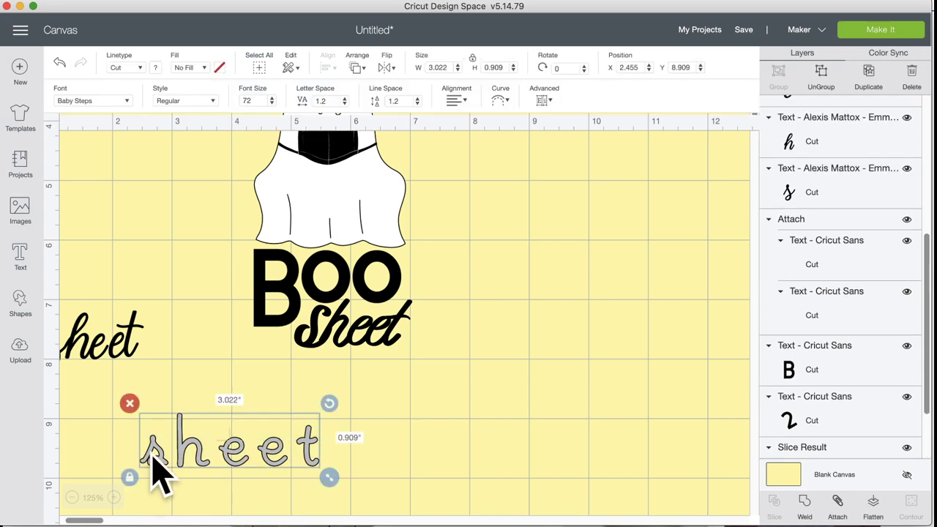
left_click(132, 407)
left_click(64, 344)
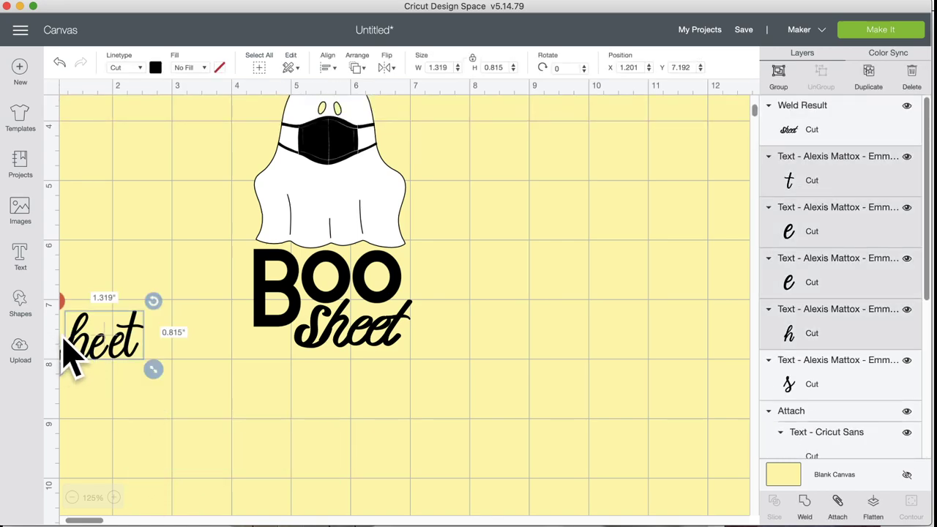
left_click(61, 301)
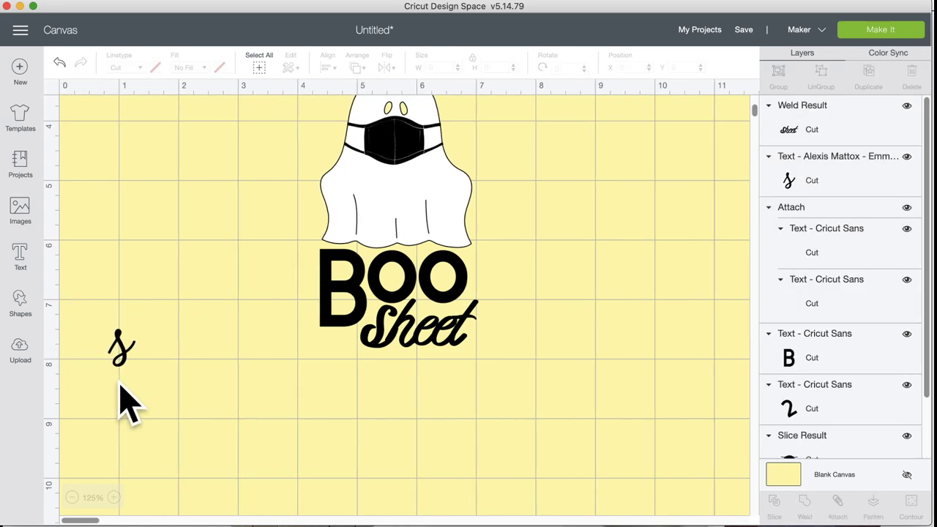
left_click(129, 350)
left_click(96, 319)
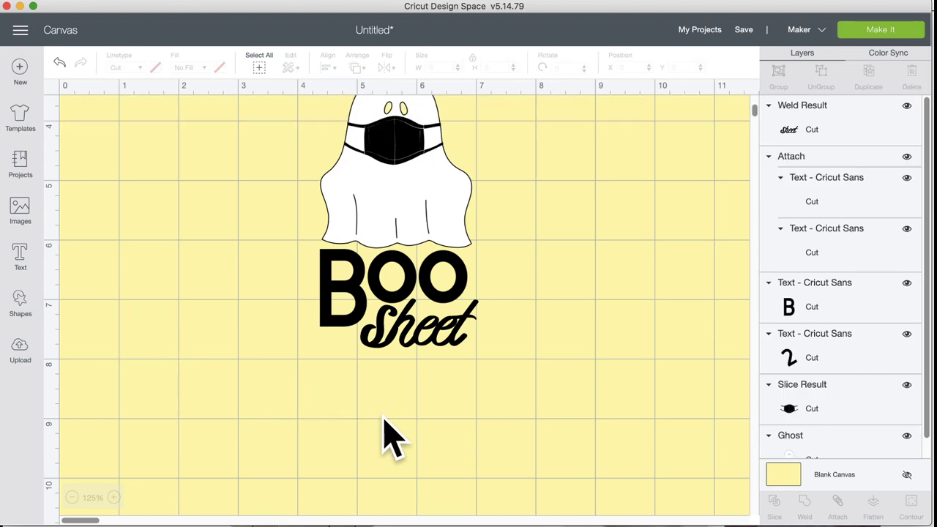
scroll(388, 432, "up", 4)
Step: Enlarge the full ghost design to 4.454 × 7.243 in, leaving sheet at 2.58 × 1.072 in
left_click_drag(250, 131, 589, 509)
scroll(555, 464, "down", 4)
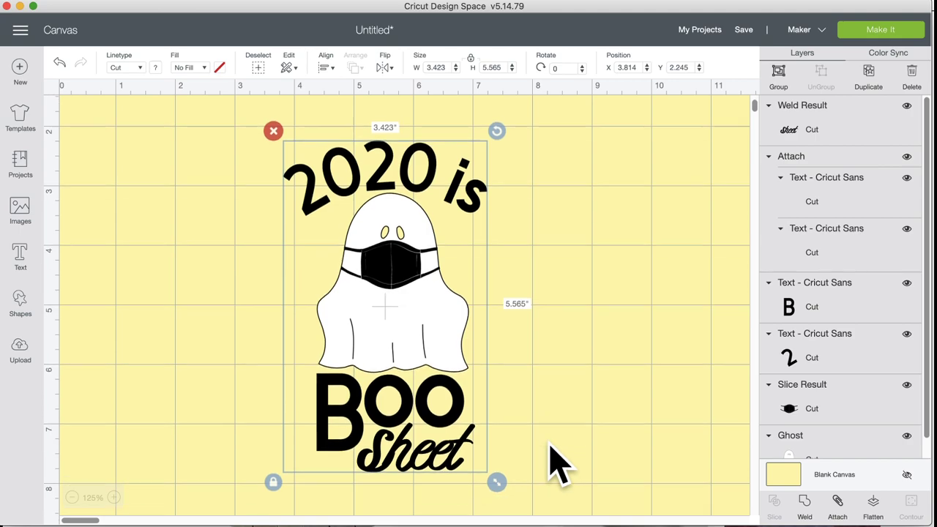
left_click_drag(498, 397, 558, 498)
scroll(596, 440, "up", 3)
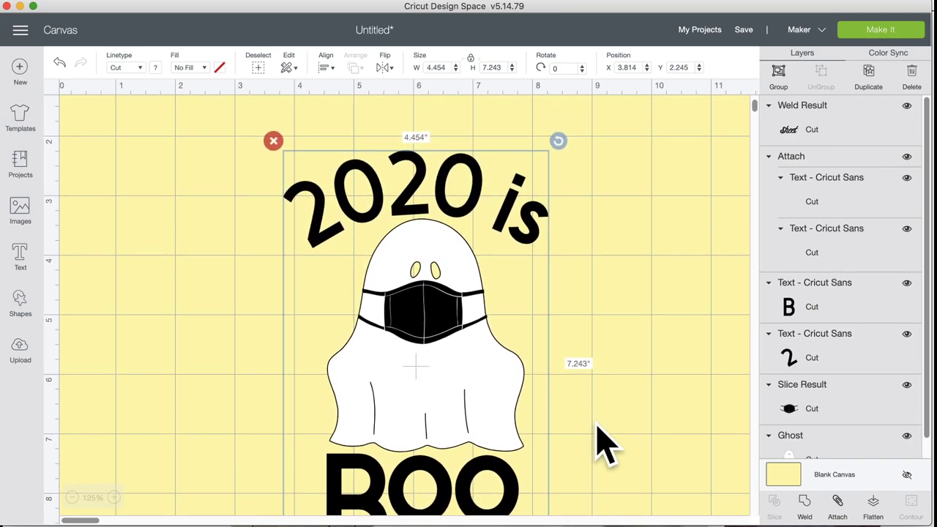
scroll(597, 439, "down", 2)
left_click(596, 440)
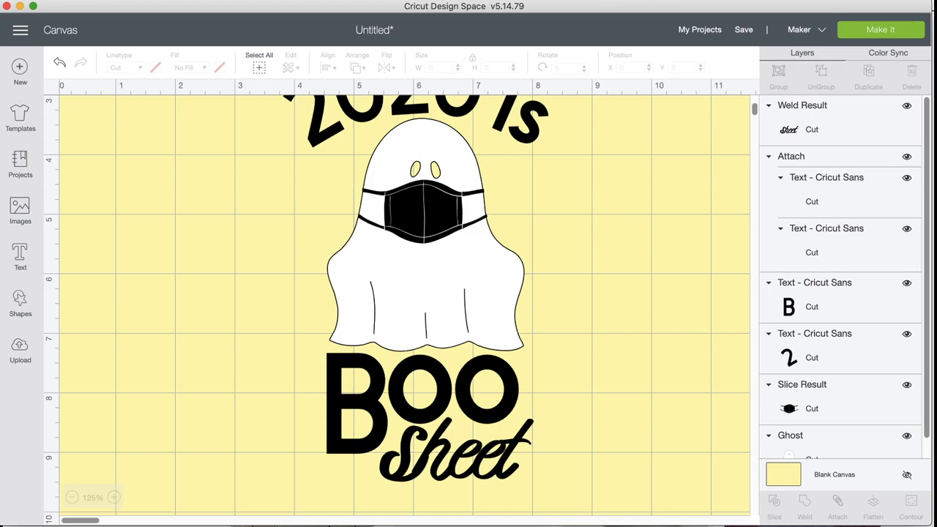
left_click(461, 456)
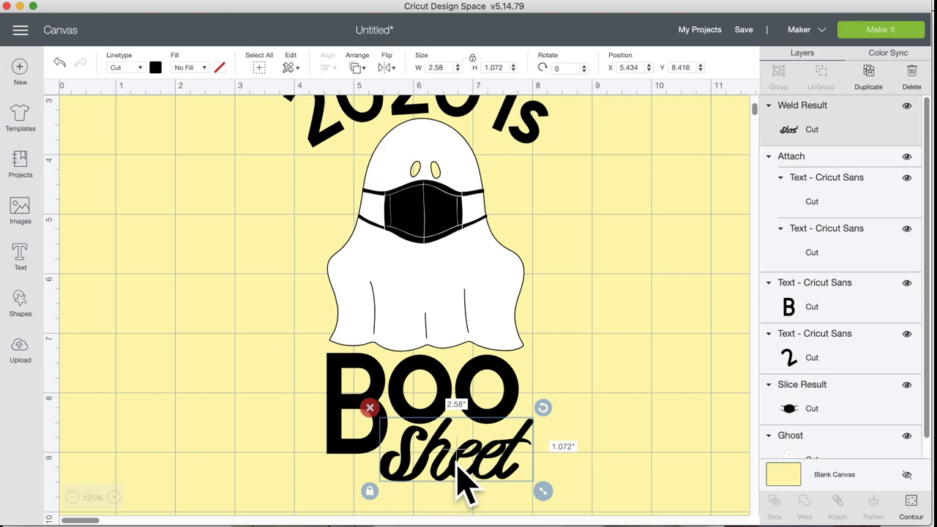
Step: Attach the B to the OO letters
scroll(459, 476, "down", 5)
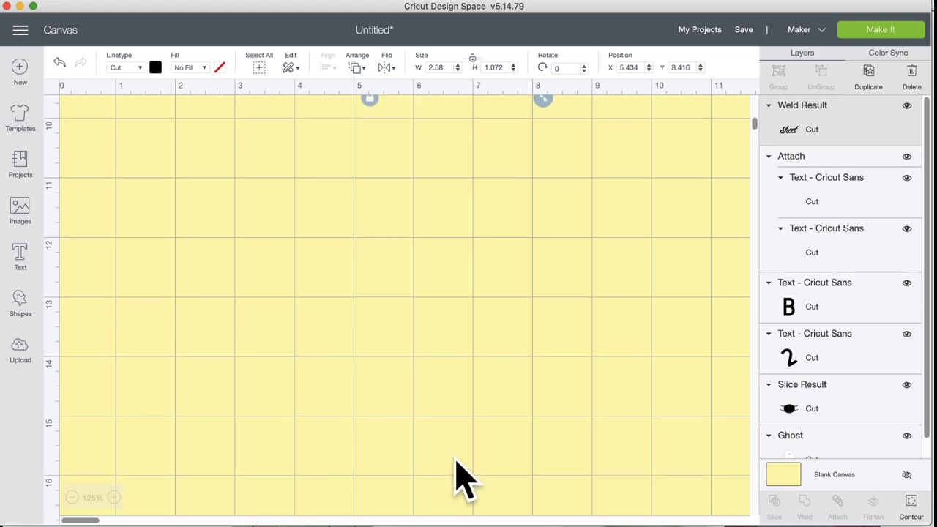
scroll(435, 408, "up", 6)
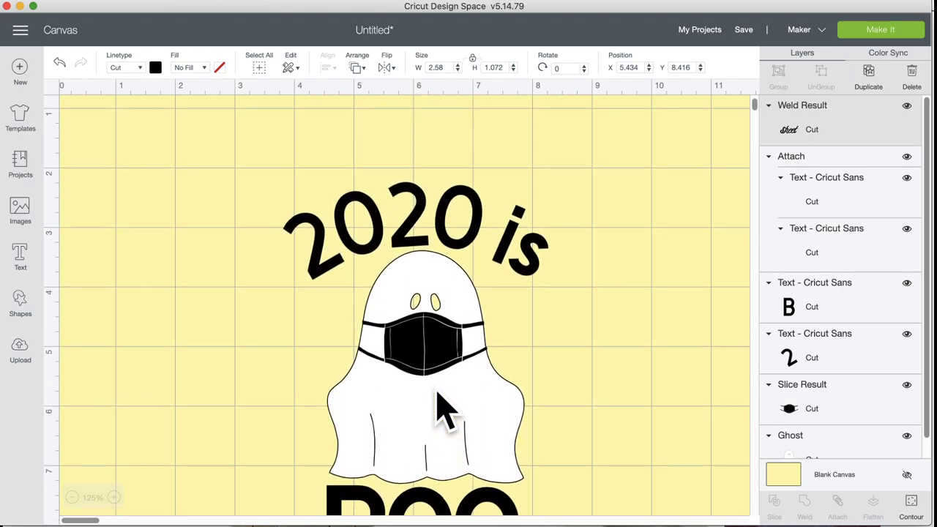
scroll(437, 409, "down", 2)
scroll(437, 392, "down", 1)
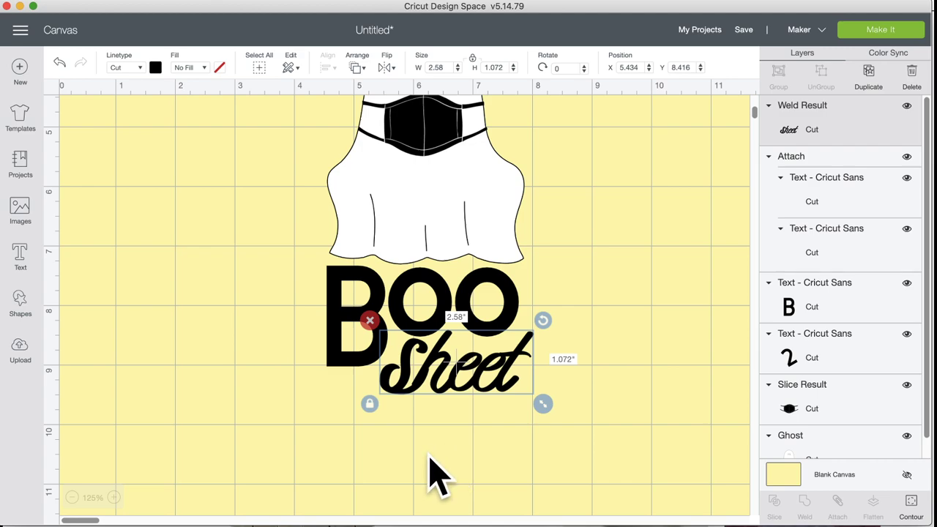
scroll(438, 471, "up", 3)
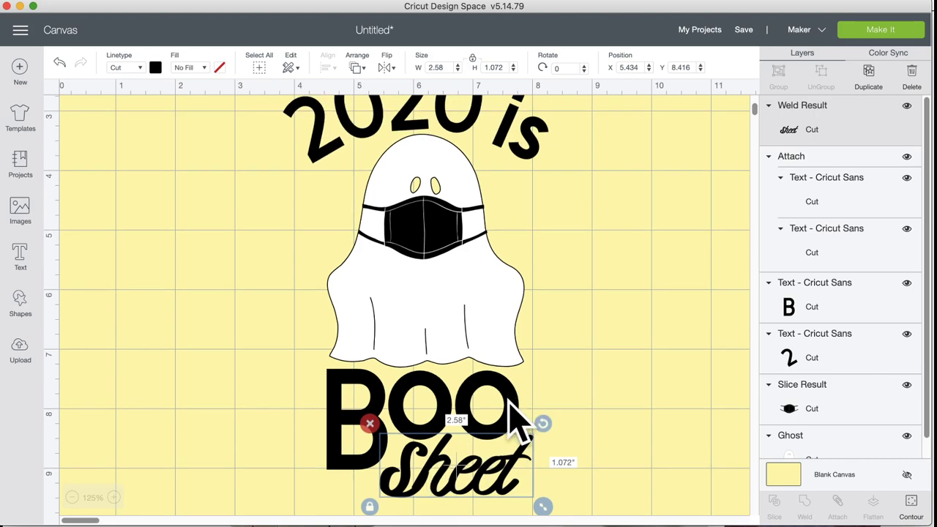
left_click_drag(551, 387, 318, 402)
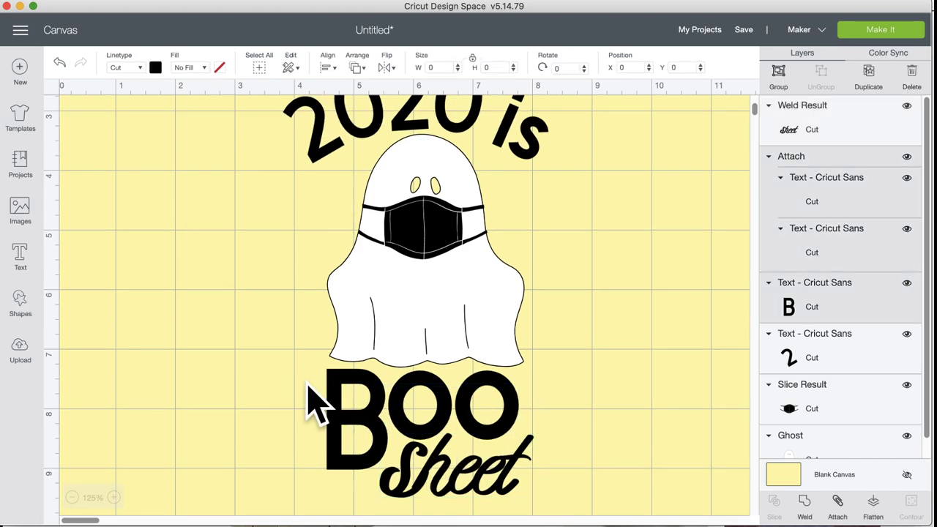
left_click(841, 504)
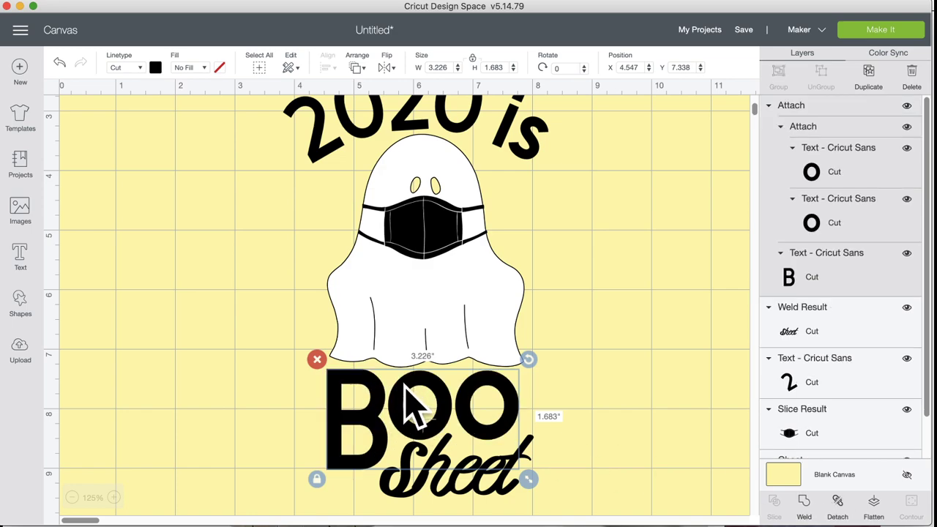
Step: Centre the whole ghost design horizontally and nudge the mask onto the face
left_click_drag(595, 387, 308, 219)
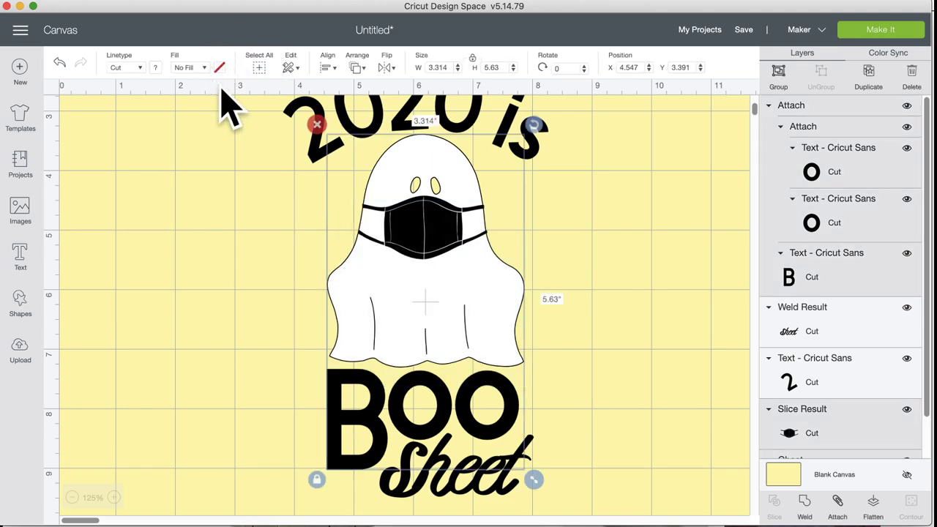
left_click(327, 67)
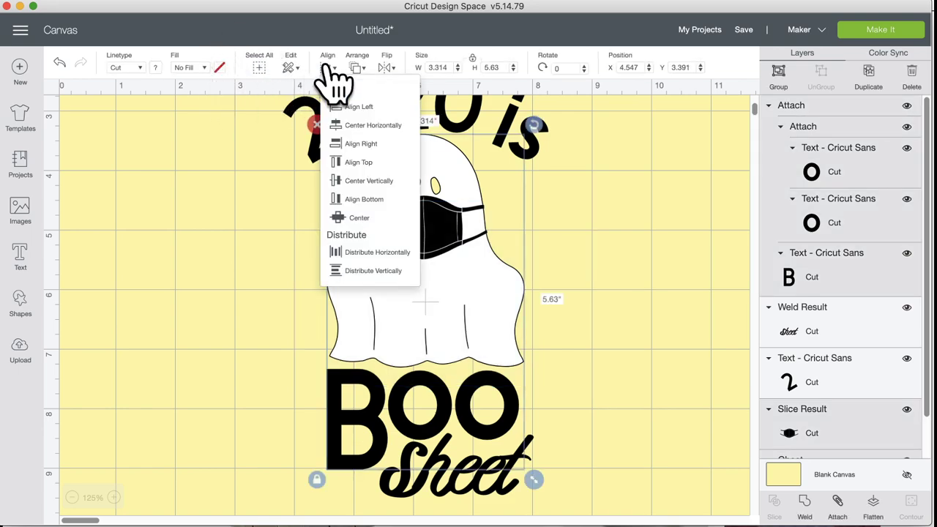
left_click(396, 126)
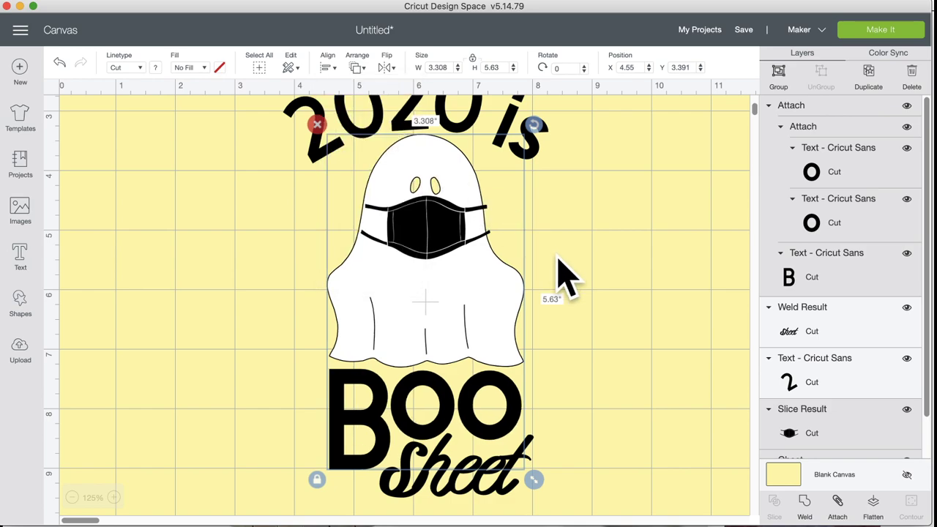
left_click(592, 294)
left_click_drag(432, 229, 427, 229)
left_click(605, 291)
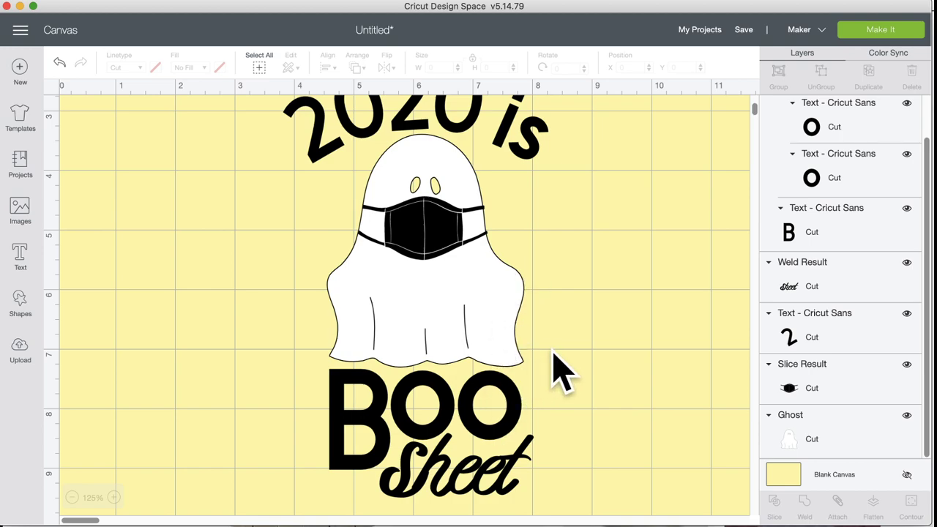
Step: Unlock proportions and stretch the Sheet lettering to 2.724 × 0.872 in
left_click(480, 497)
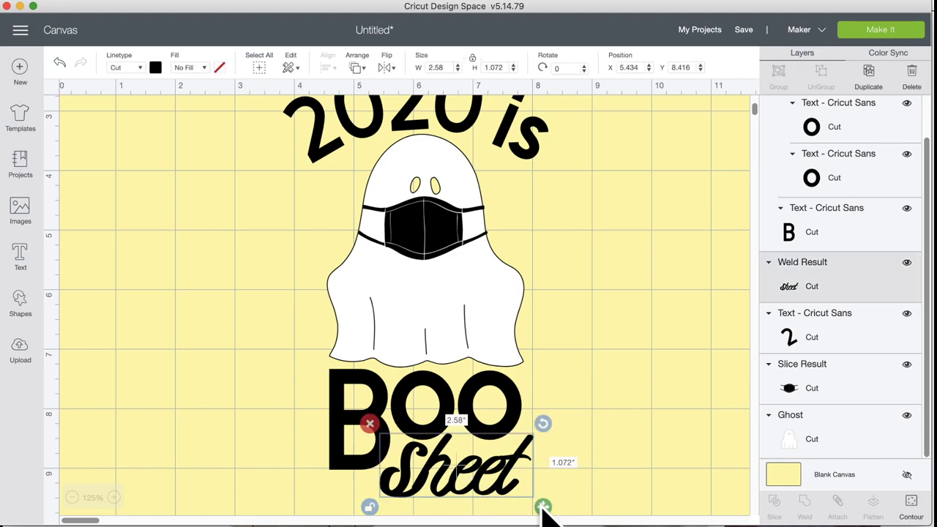
left_click(370, 507)
left_click_drag(544, 506, 555, 500)
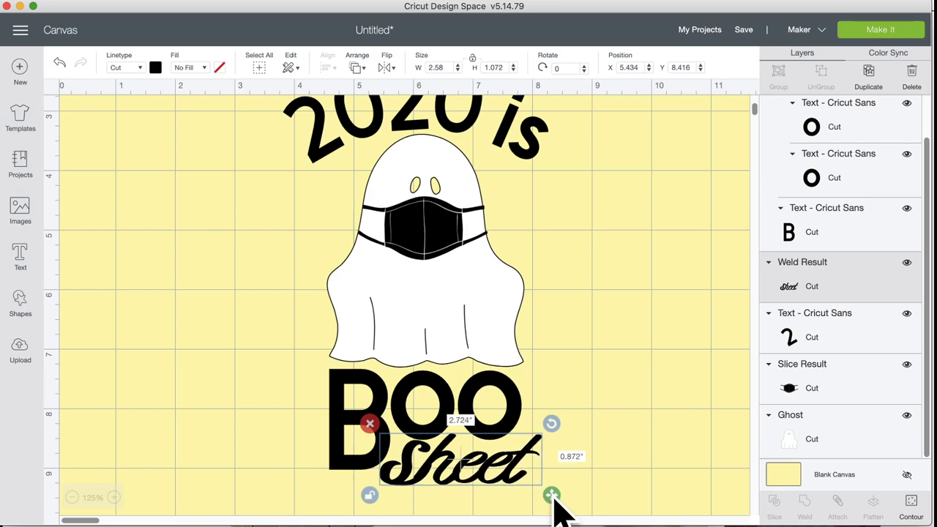
left_click(607, 468)
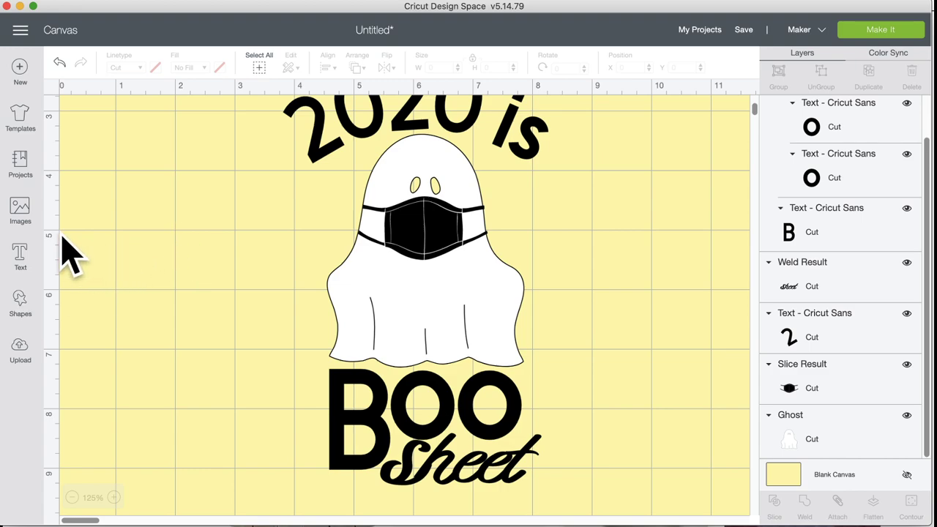
Step: Add a text layer reading 'shett' in the 3 Birds Life's A Party font
left_click(34, 270)
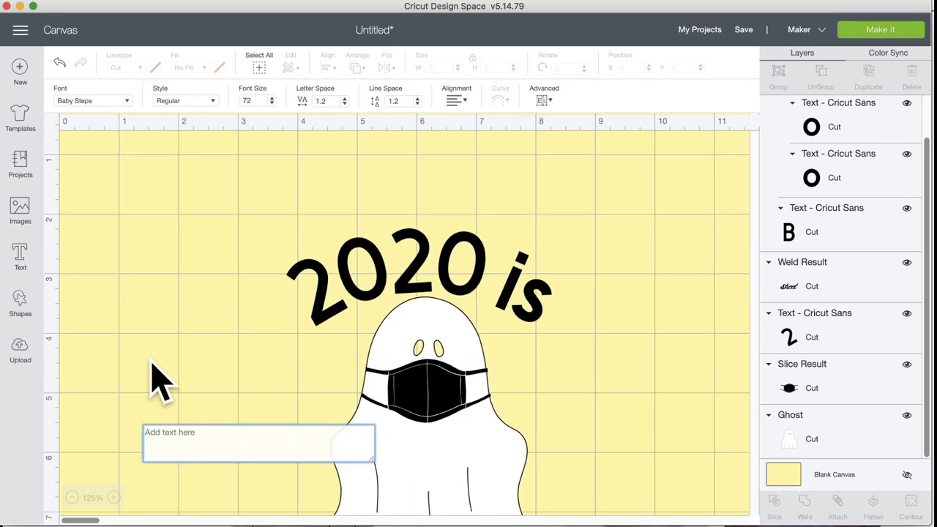
type("shett")
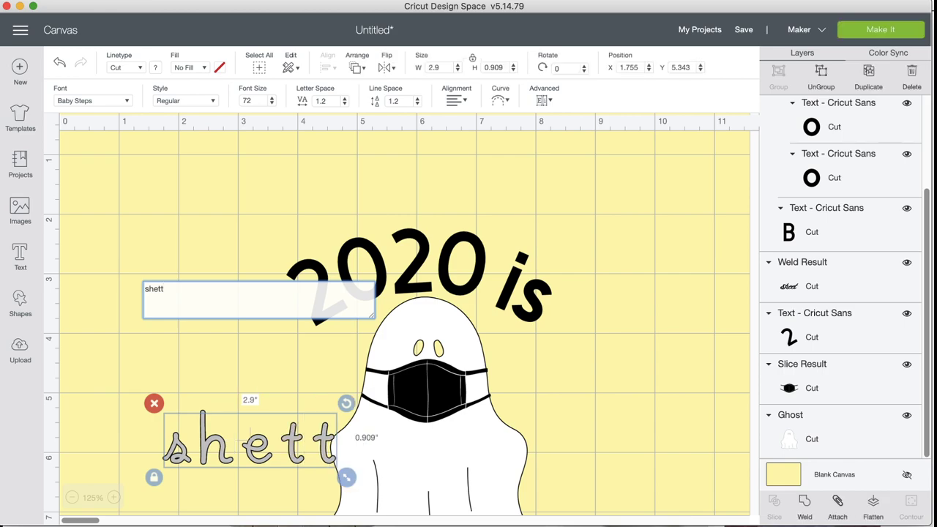
left_click(113, 101)
left_click(117, 110)
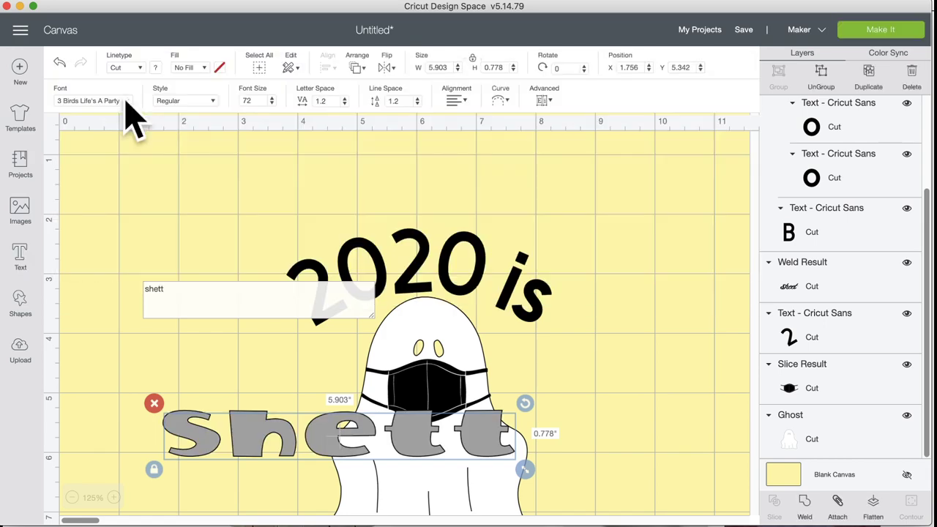
Step: Browse the full font list and close it without changing the shett font
left_click(126, 104)
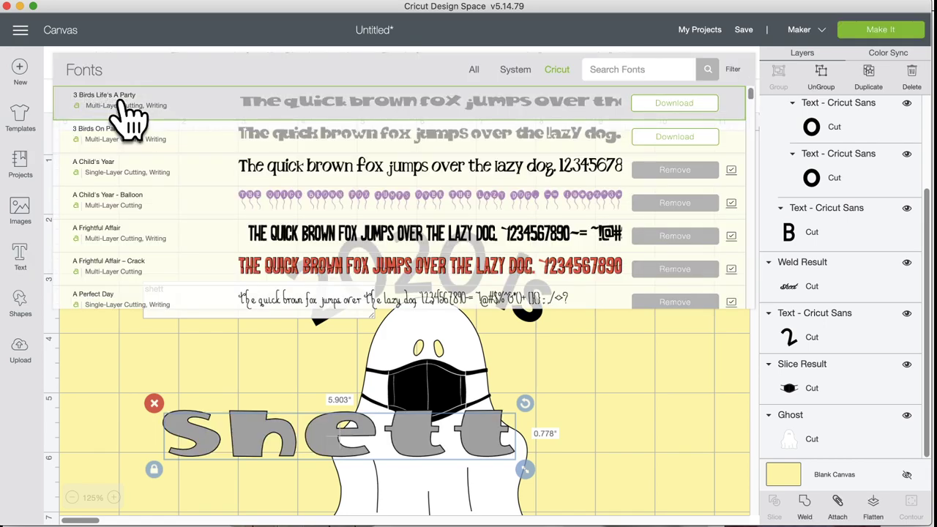
scroll(213, 253, "down", 10)
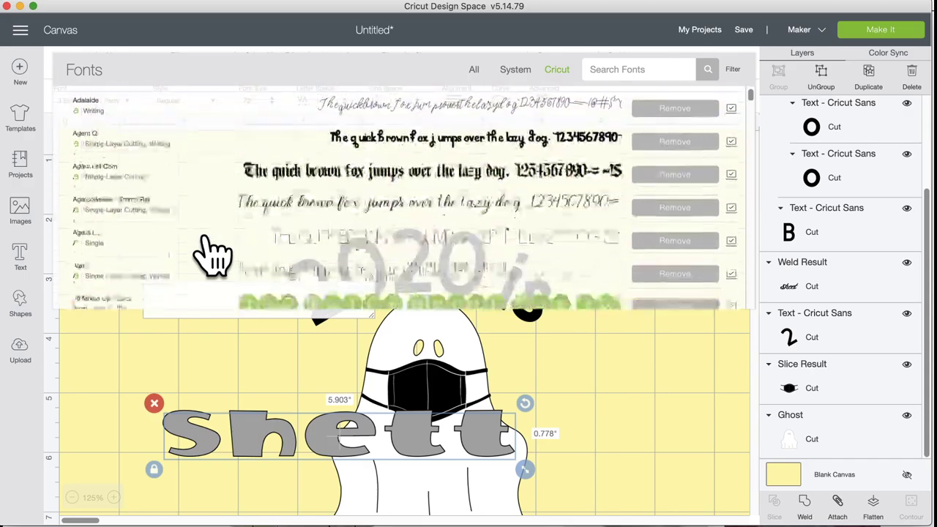
scroll(212, 252, "down", 10)
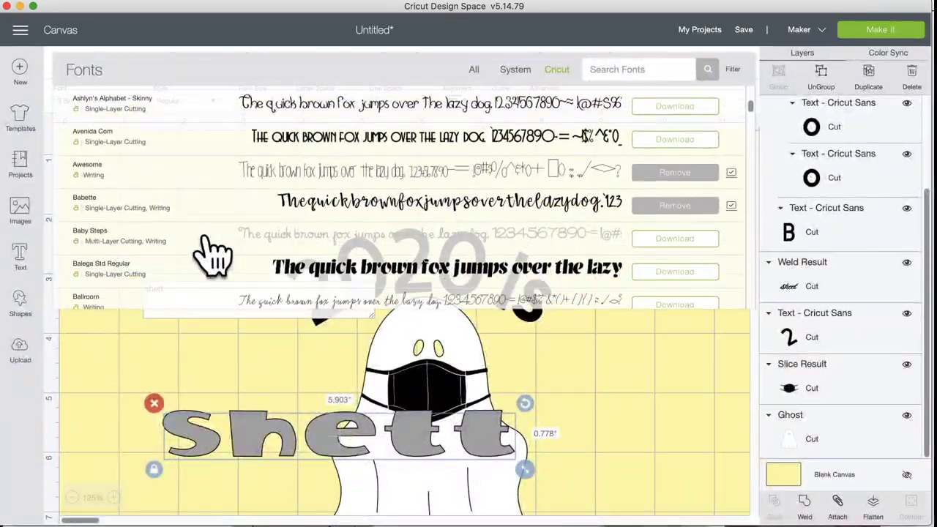
scroll(212, 252, "down", 3)
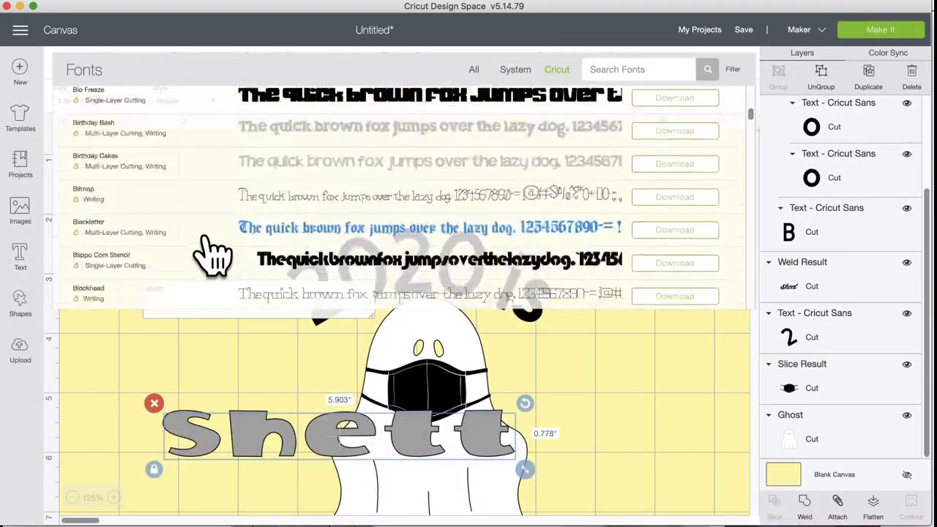
scroll(212, 252, "down", 3)
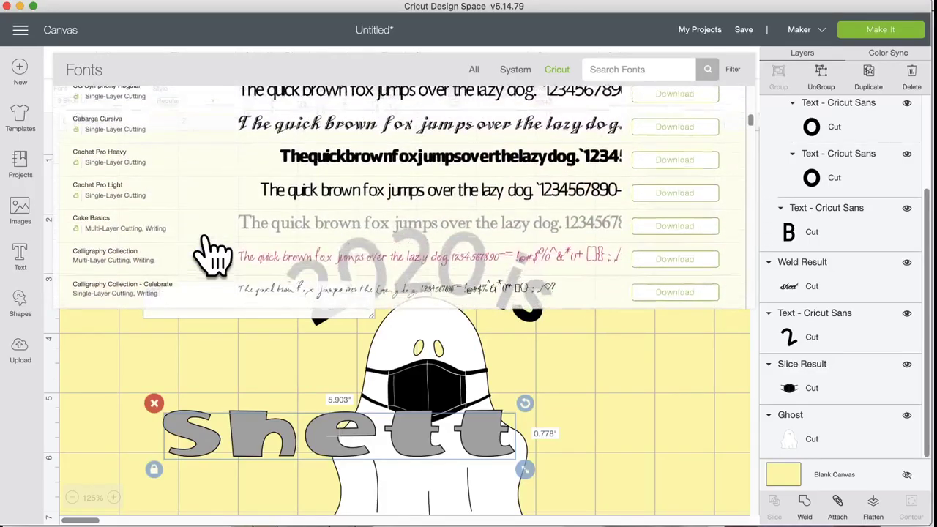
scroll(213, 253, "up", 2)
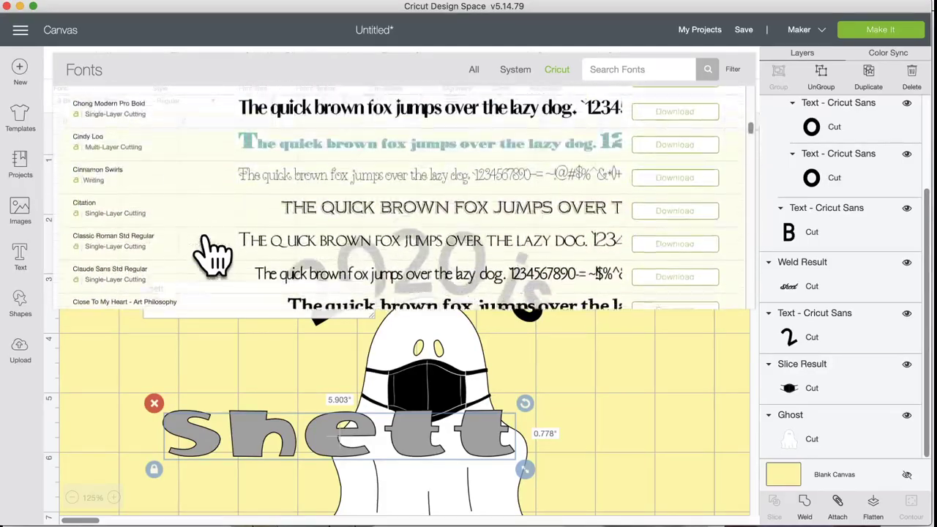
scroll(212, 252, "down", 3)
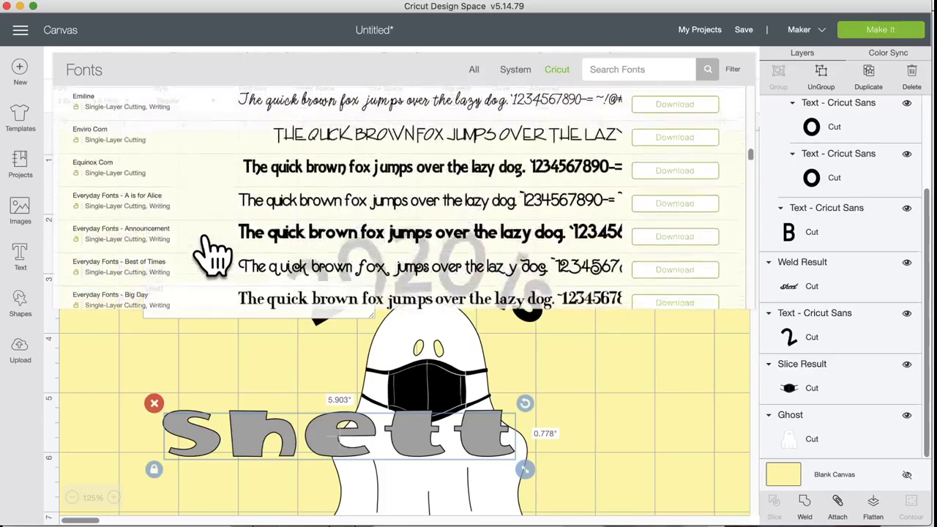
scroll(213, 253, "down", 1)
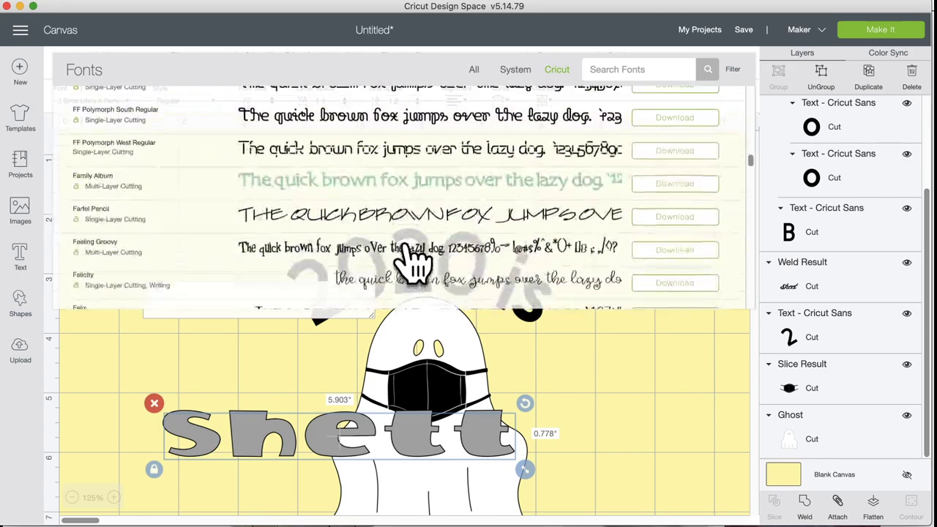
scroll(415, 260, "down", 5)
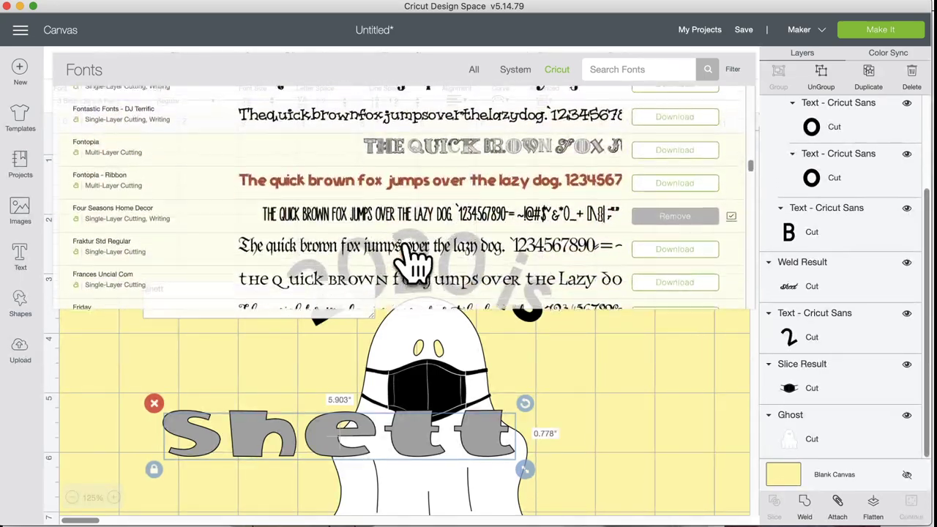
scroll(415, 260, "down", 6)
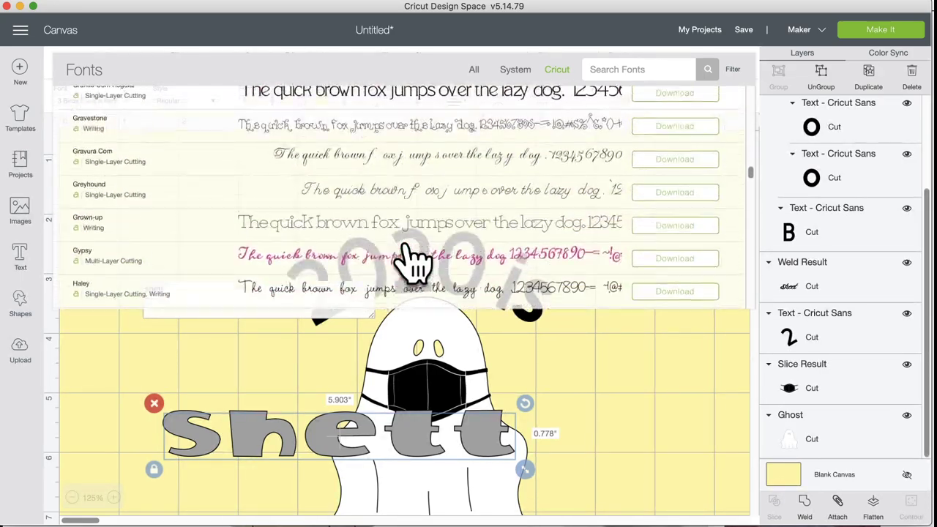
scroll(415, 260, "down", 3)
scroll(415, 260, "down", 4)
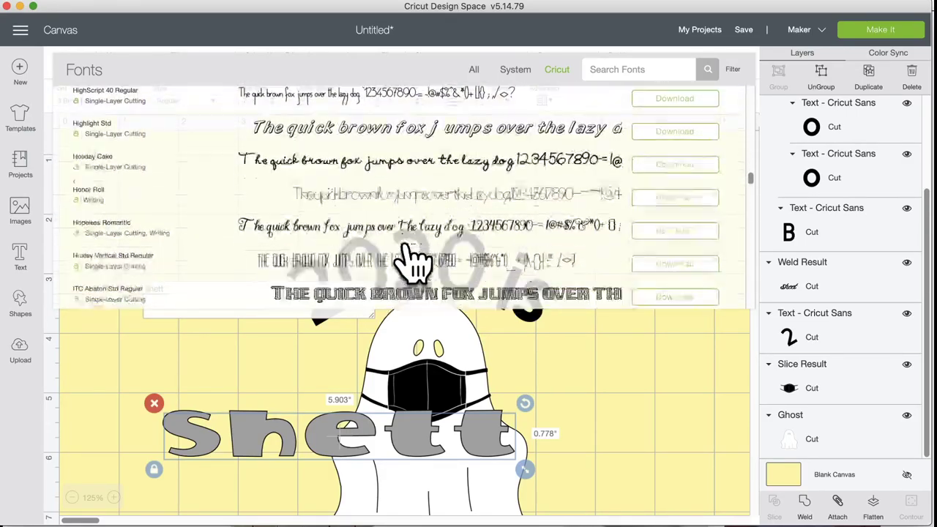
scroll(415, 260, "down", 15)
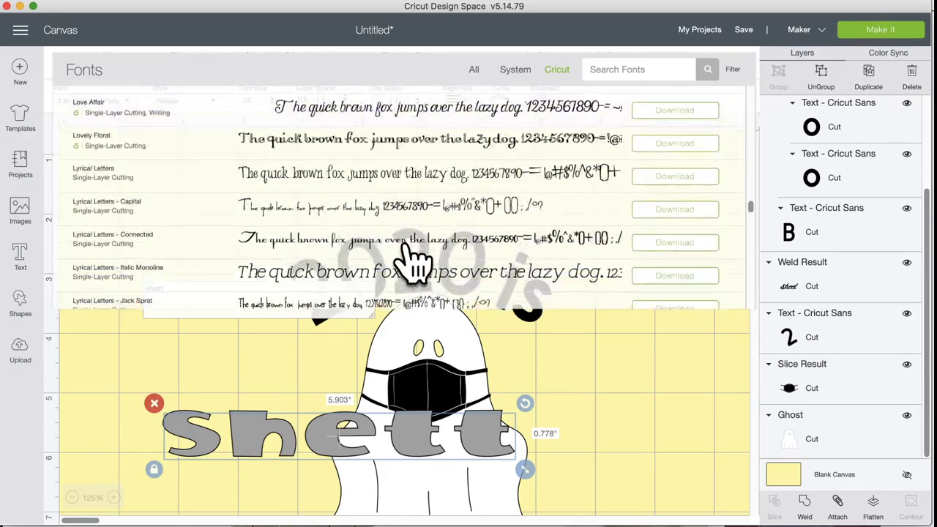
scroll(413, 260, "down", 10)
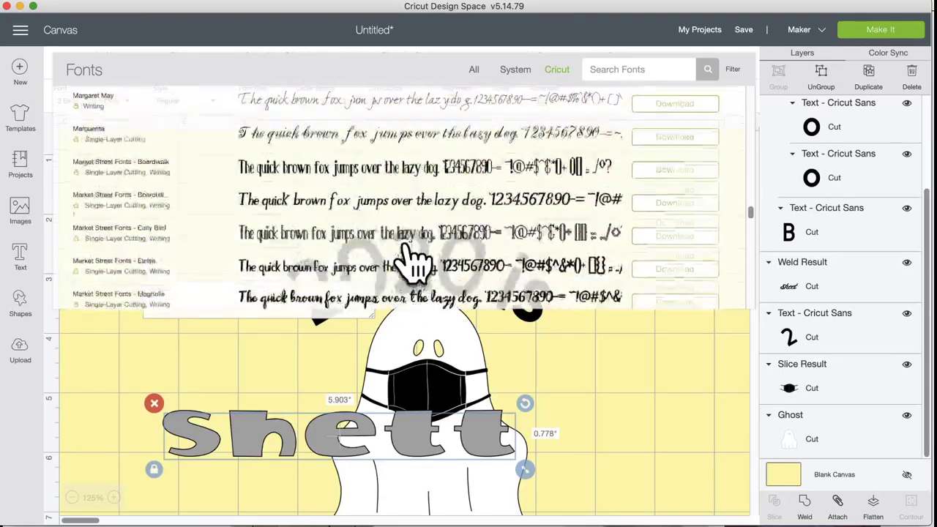
scroll(413, 259, "up", 1)
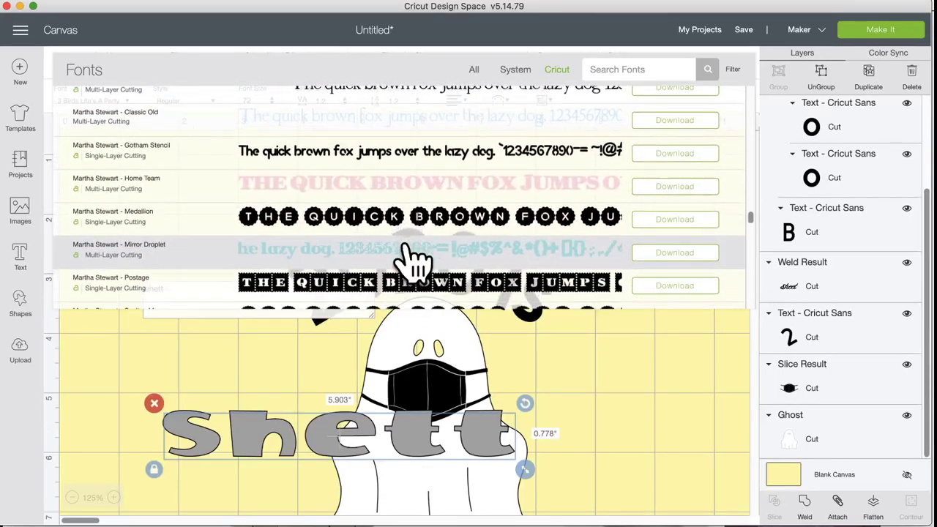
scroll(414, 260, "down", 2)
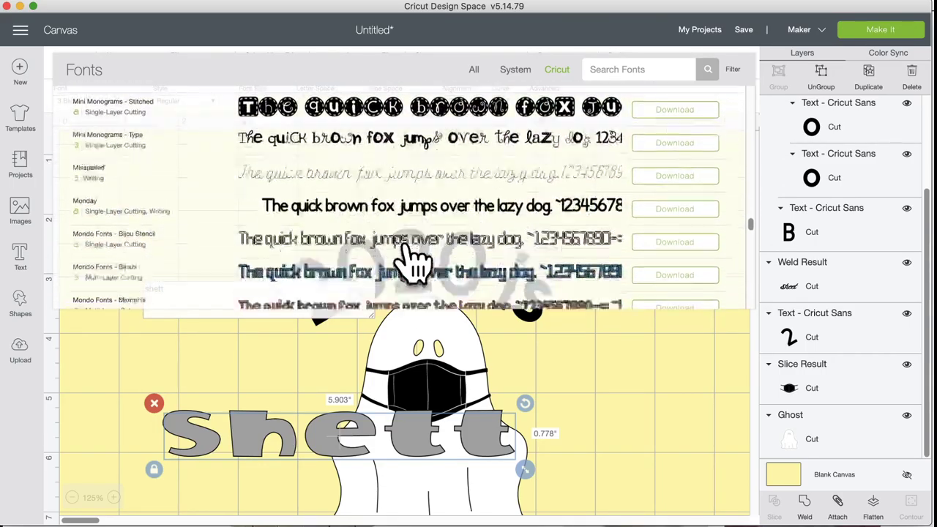
scroll(413, 260, "down", 3)
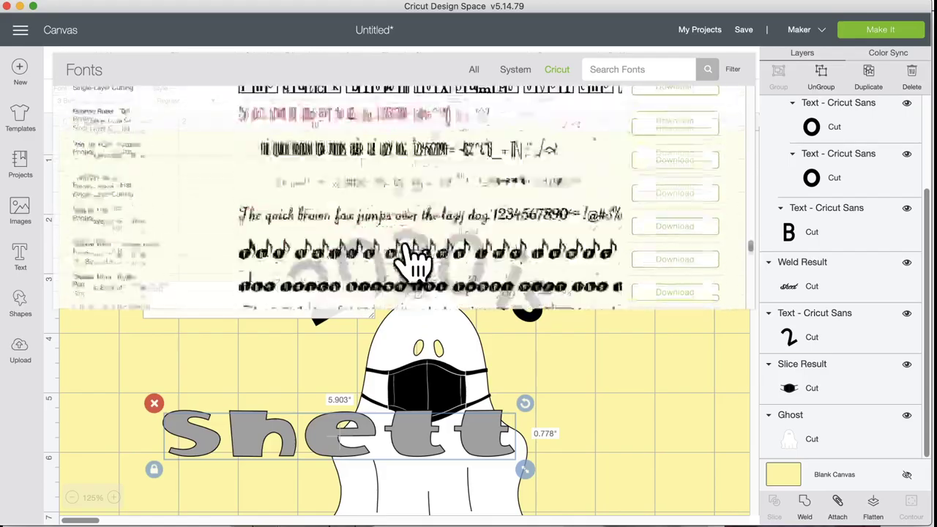
scroll(414, 260, "down", 10)
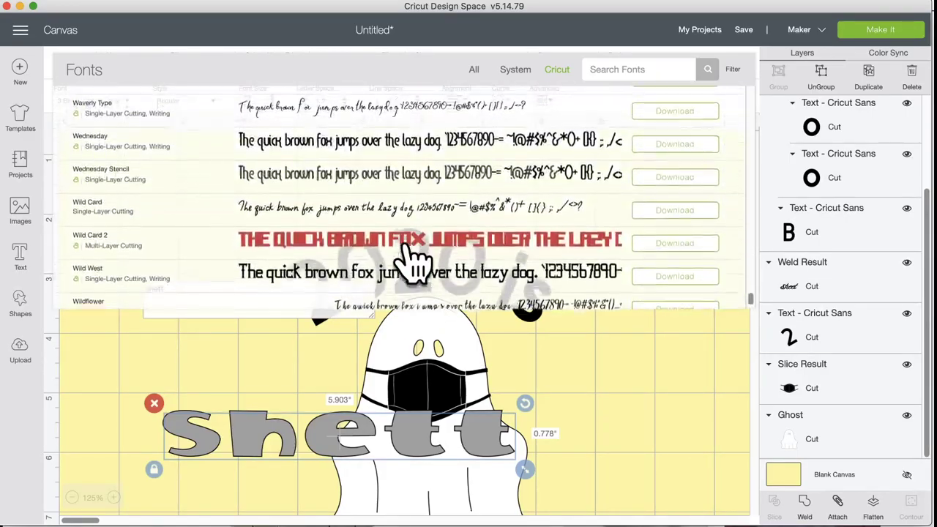
scroll(414, 260, "up", 3)
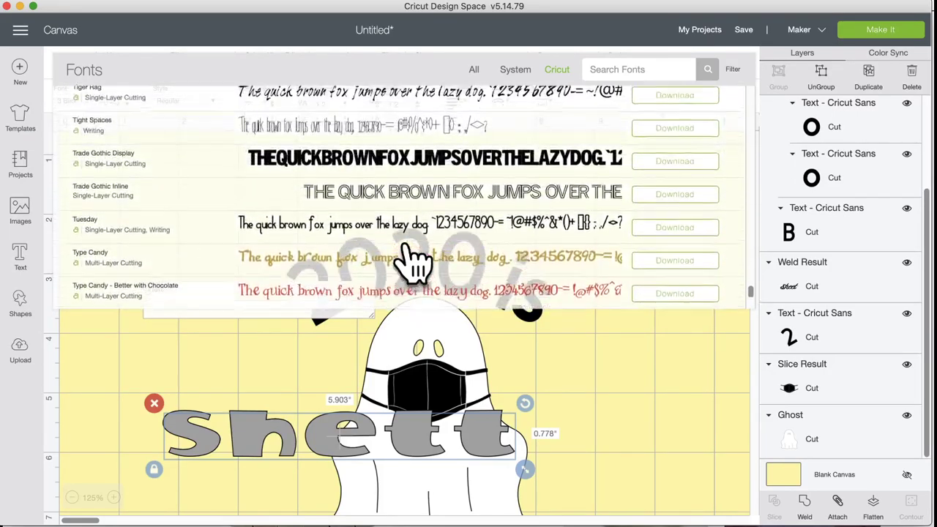
scroll(414, 259, "up", 3)
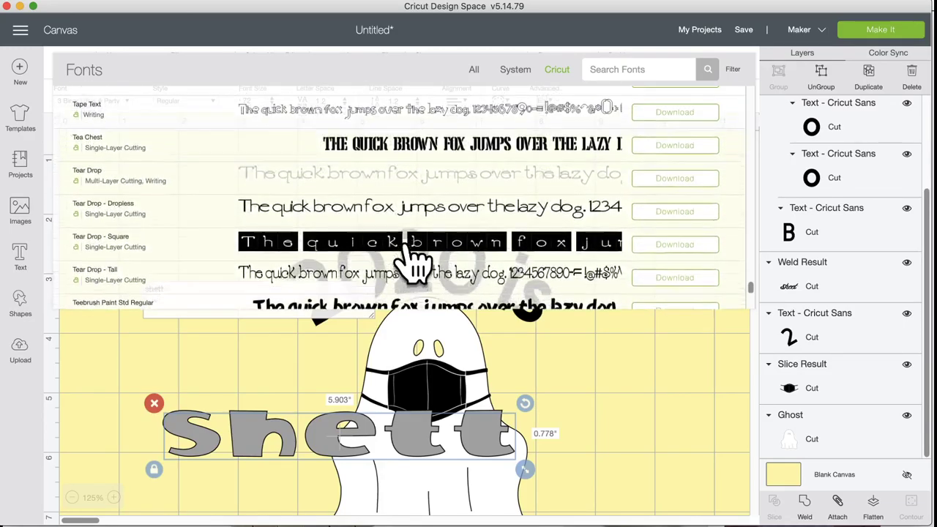
scroll(414, 260, "up", 15)
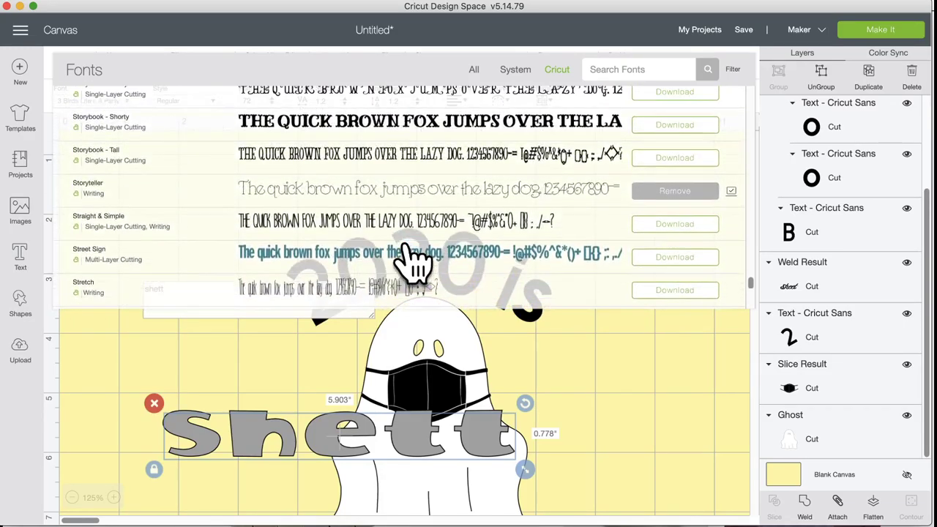
scroll(414, 260, "up", 10)
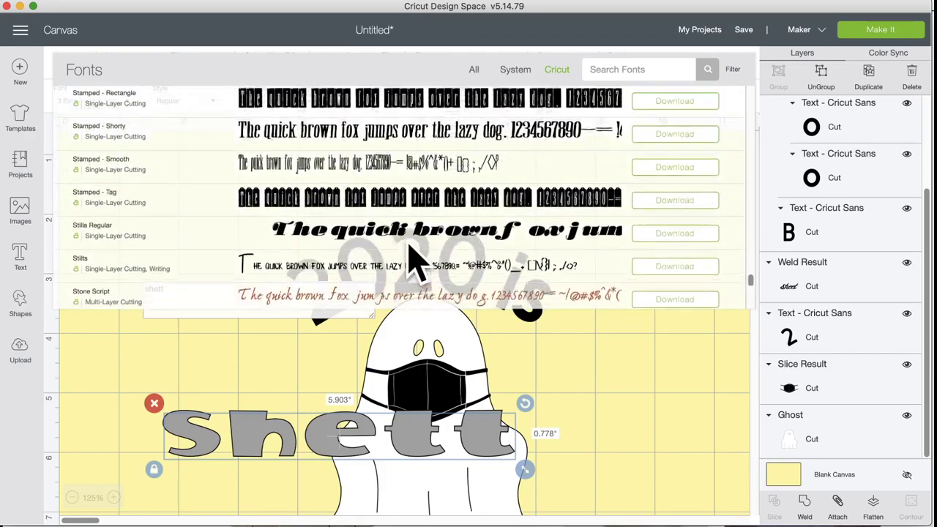
scroll(414, 260, "up", 10)
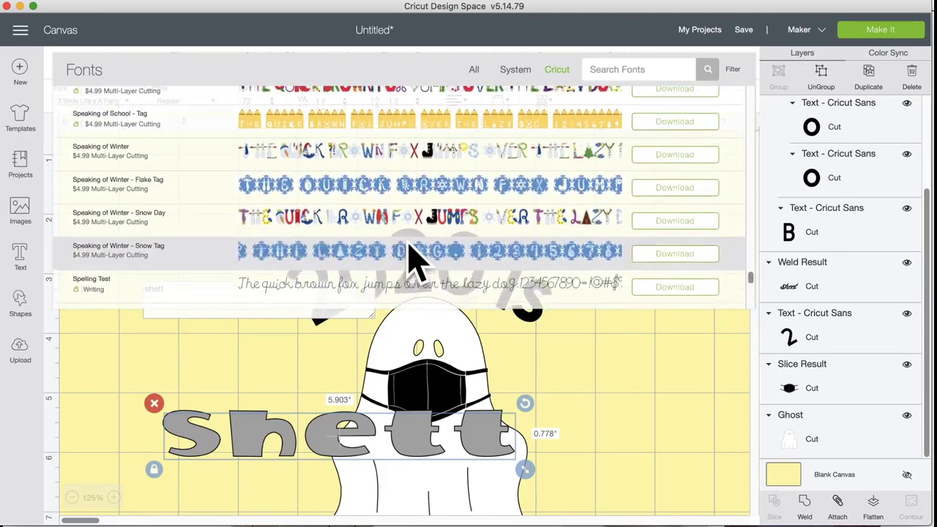
scroll(414, 260, "up", 1)
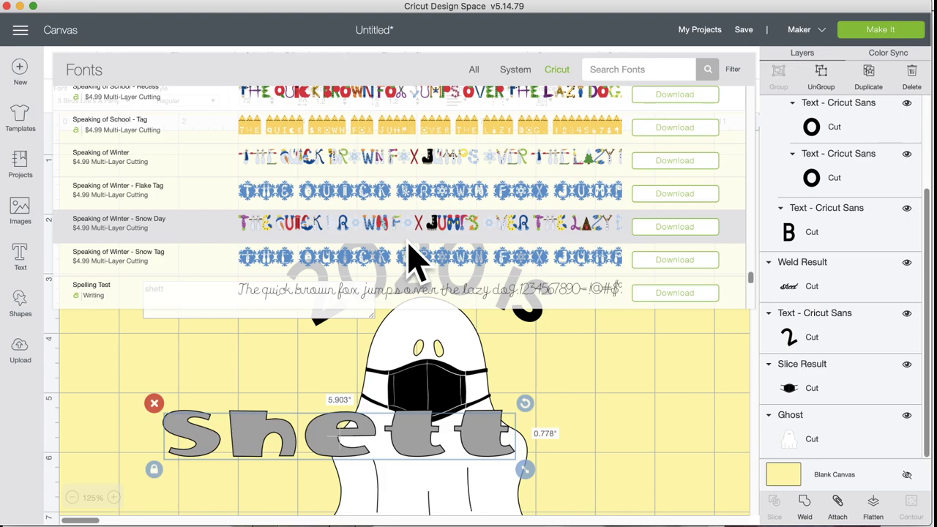
scroll(413, 260, "up", 7)
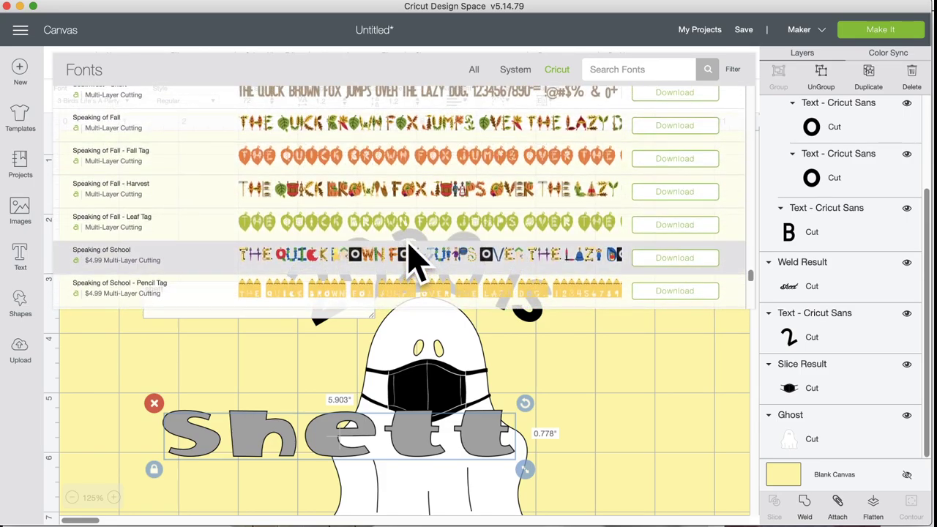
scroll(414, 260, "up", 10)
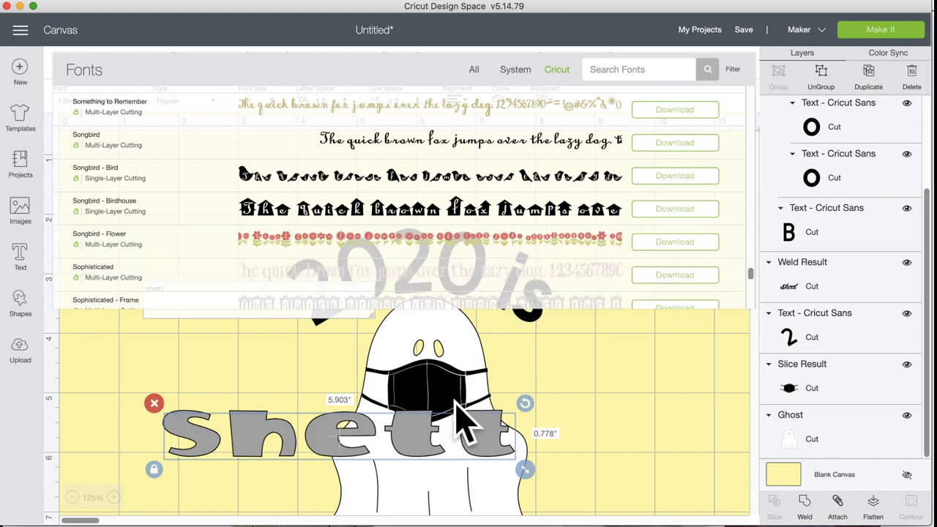
left_click(601, 428)
Step: Inspect the welded script sheet word's right-click options without changing anything
scroll(602, 428, "down", 10)
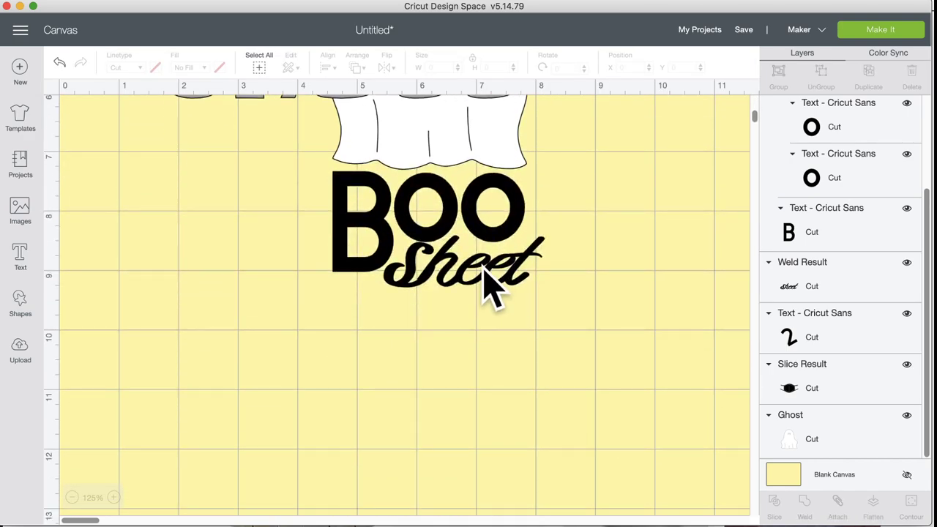
left_click(493, 285)
right_click(835, 267)
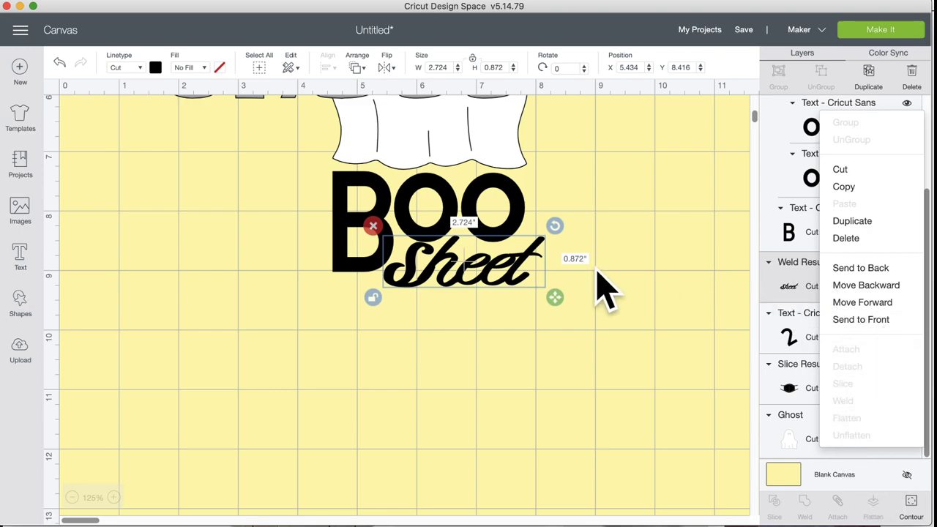
left_click(506, 282)
left_click(628, 279)
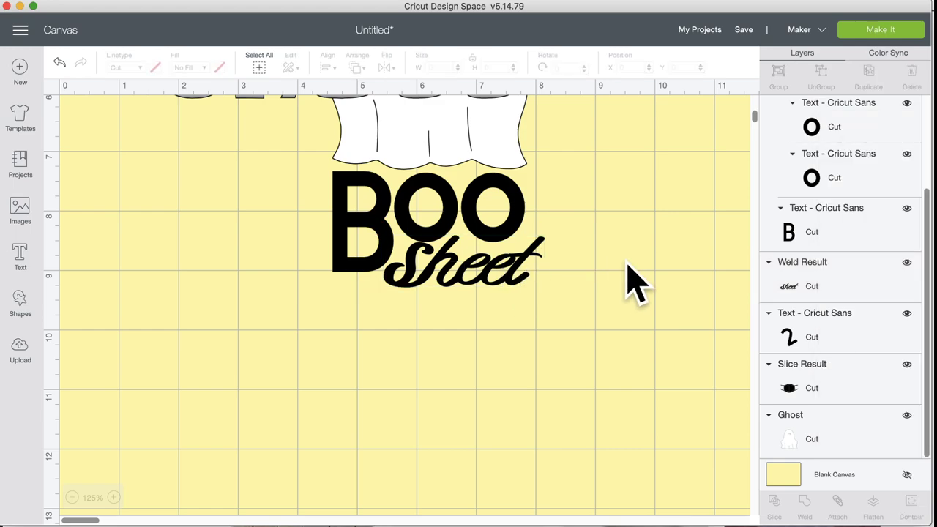
scroll(630, 280, "up", 5)
Step: Change the grey shett text to the Anna's Fancy Lettering - Victoria font
left_click(416, 253)
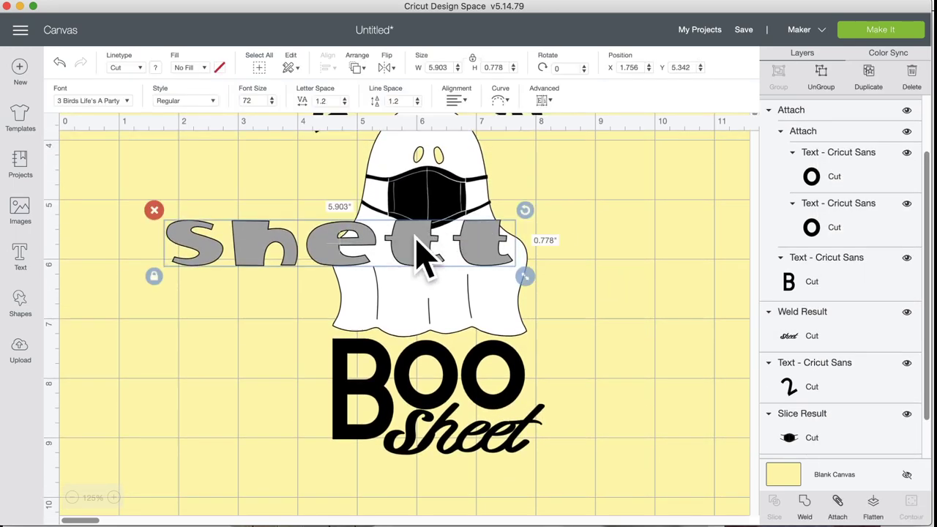
left_click(123, 102)
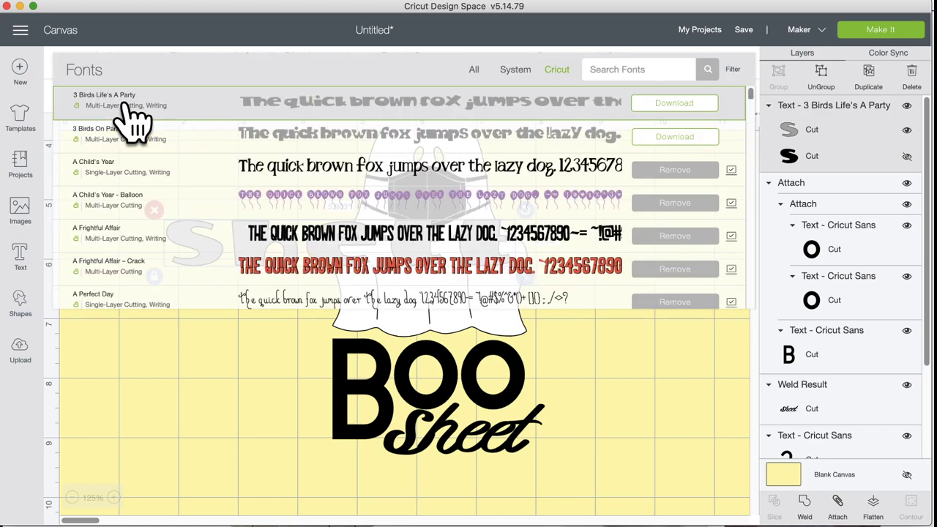
left_click(132, 102)
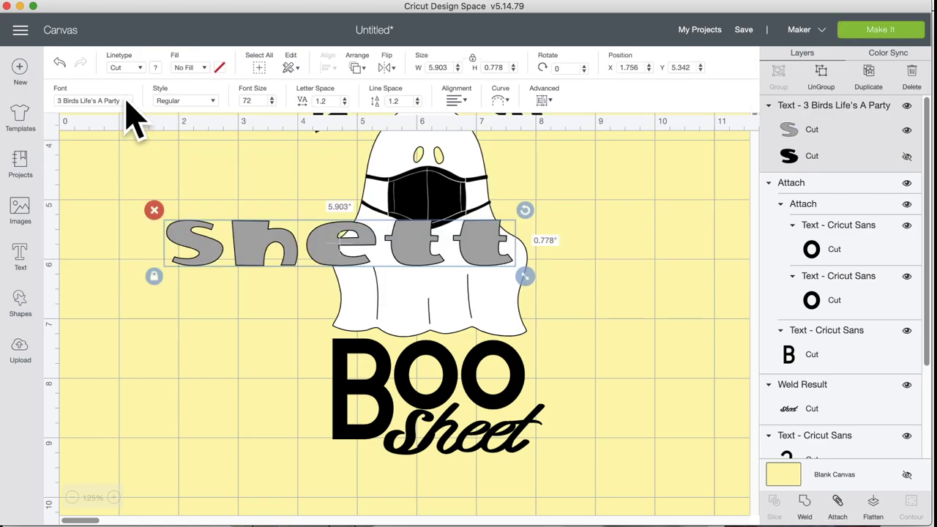
left_click(126, 104)
scroll(235, 264, "down", 3)
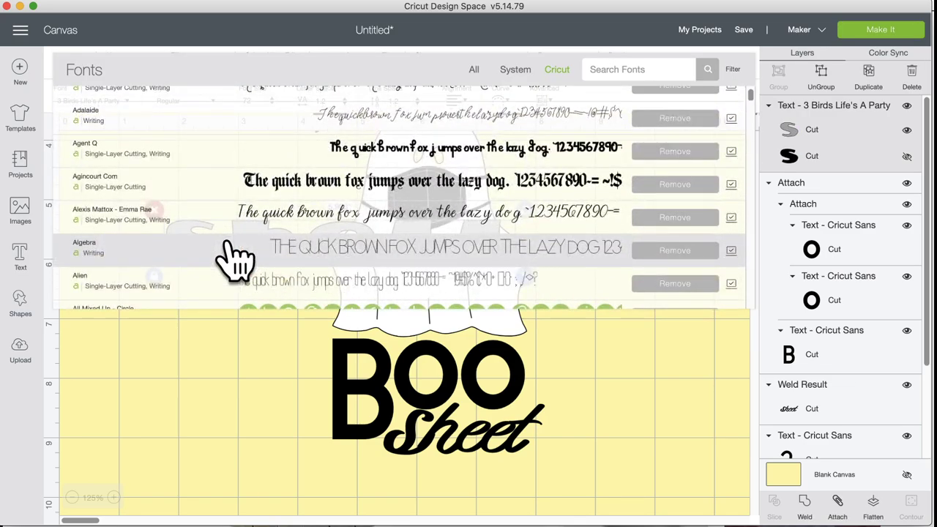
scroll(228, 245, "down", 5)
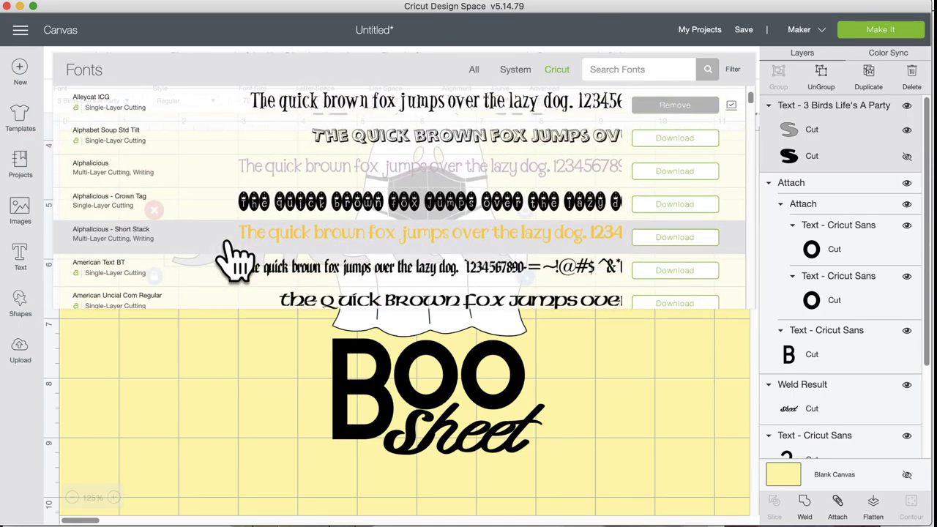
scroll(235, 260, "down", 8)
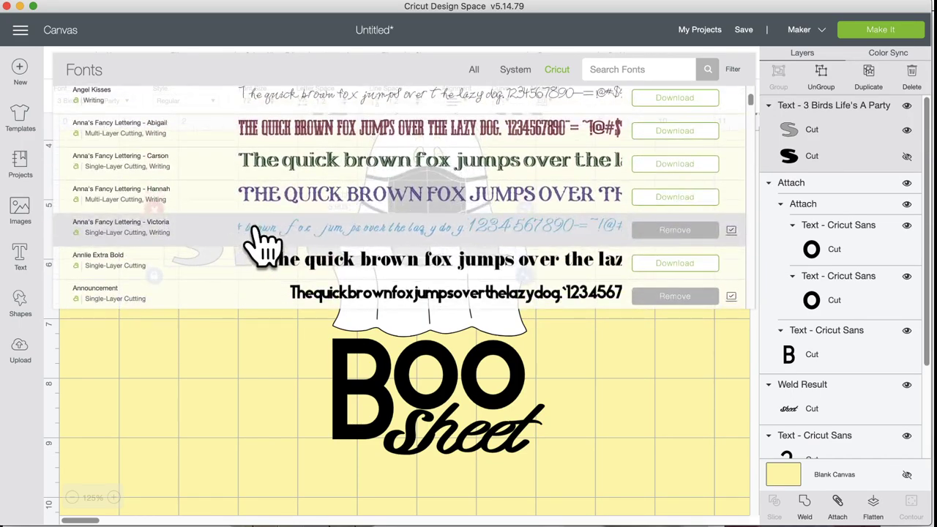
left_click(260, 242)
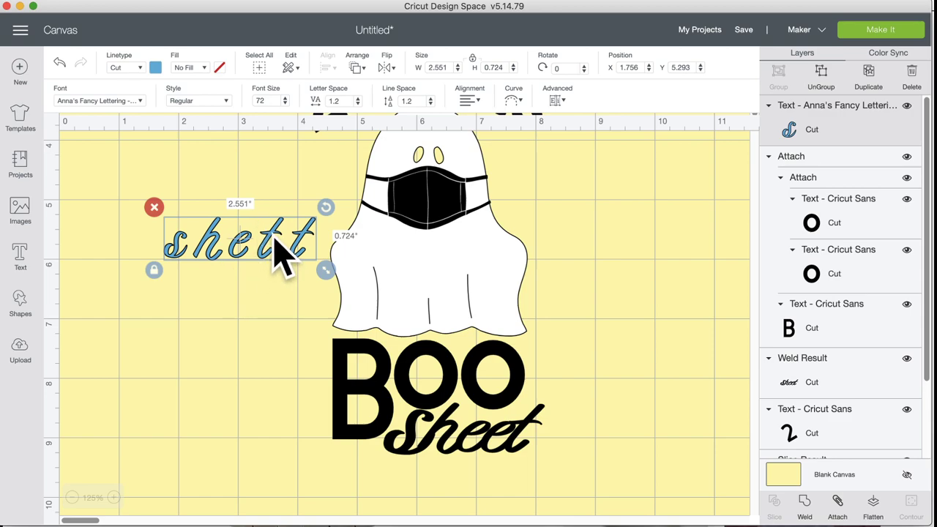
Step: Retype it as 'sheet', place it left of BOO, enlarge to 2.932 × 0.849 in, and ungroup
double_click(273, 237)
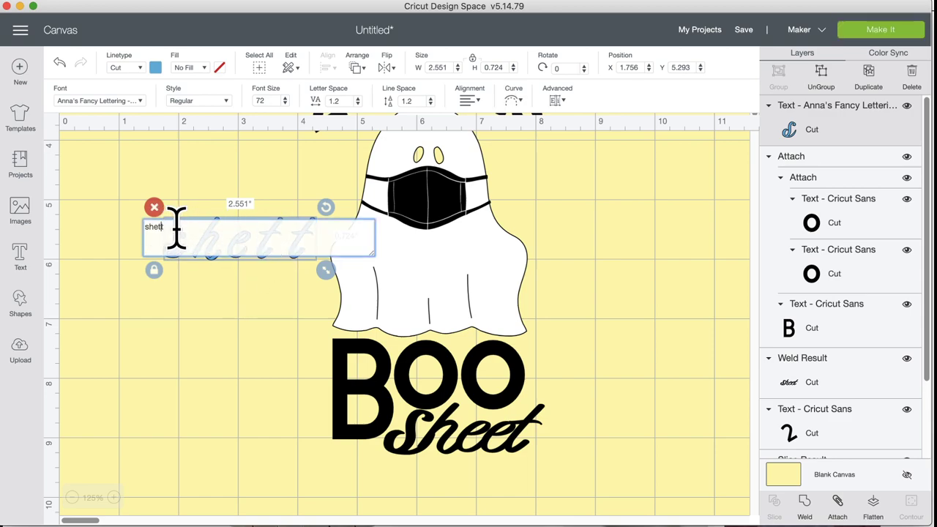
key("BackSpace")
key("BackSpace")
type("et")
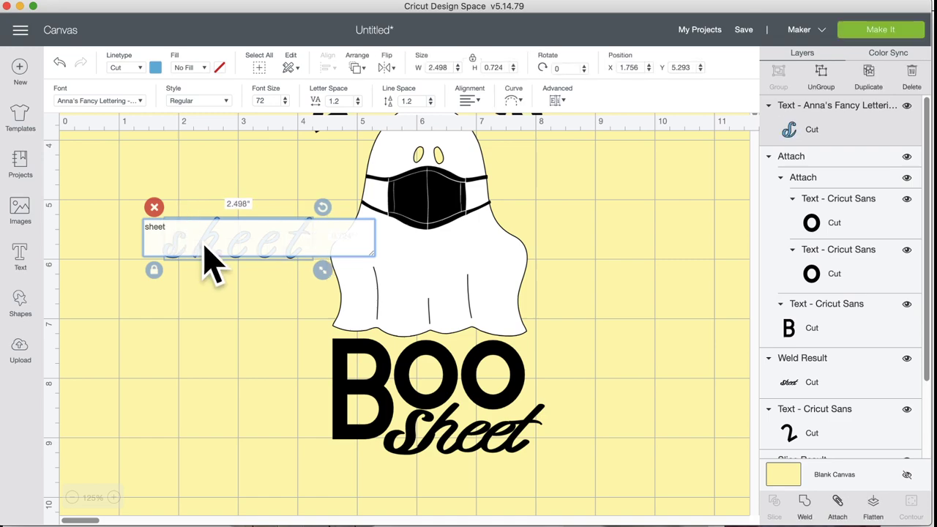
left_click(224, 315)
left_click(245, 254)
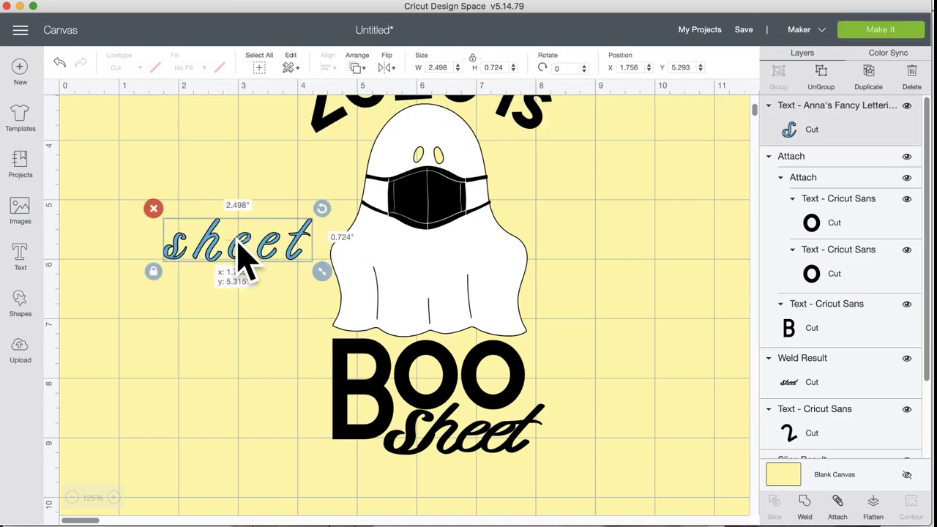
left_click_drag(244, 254, 226, 344)
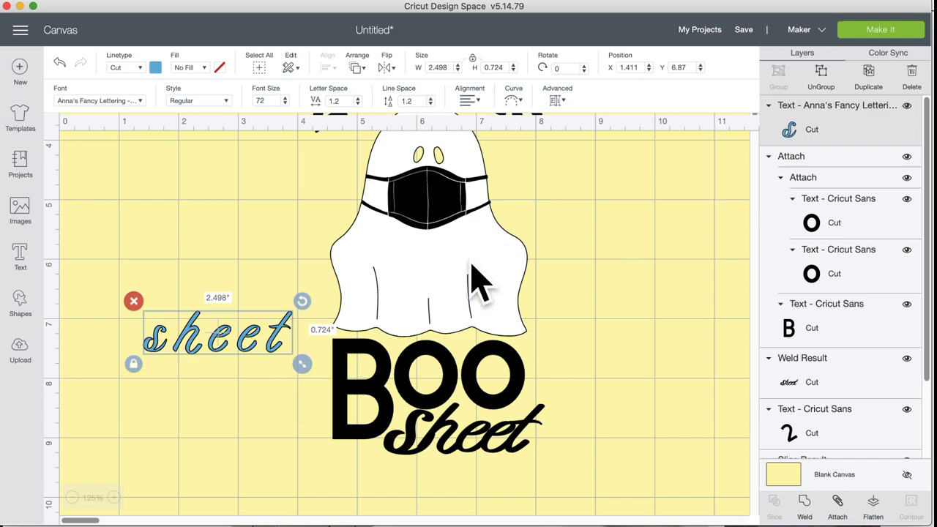
left_click_drag(302, 364, 327, 371)
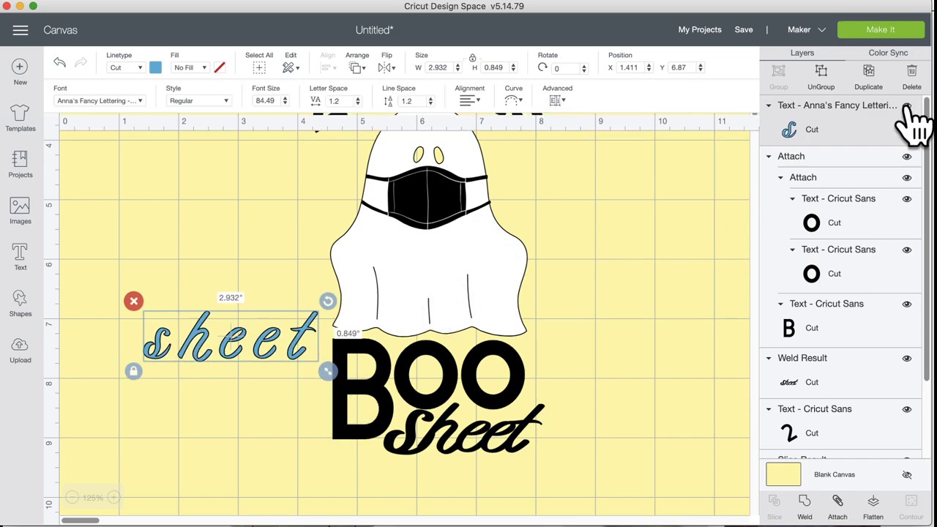
left_click(821, 73)
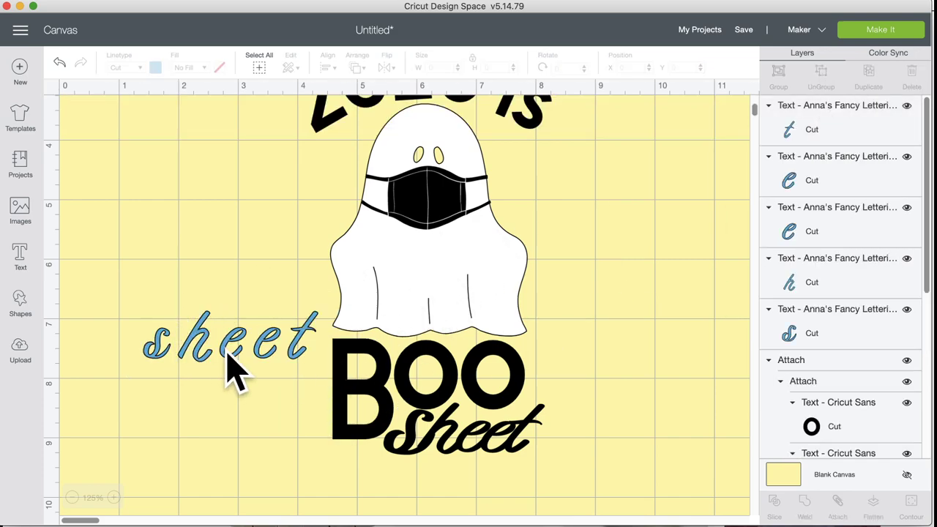
Step: Nudge the s upward and reshape the t taller and narrower with proportions unlocked
left_click(150, 350)
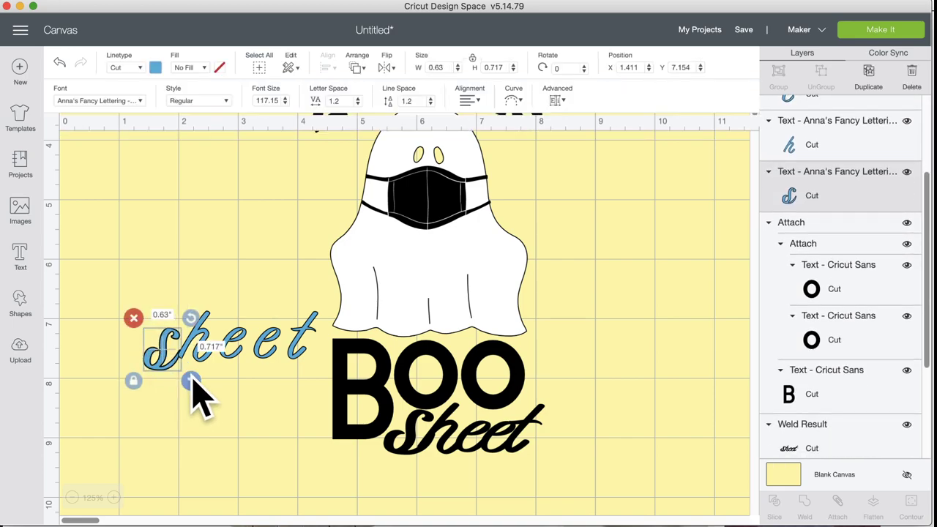
left_click_drag(167, 364, 170, 350)
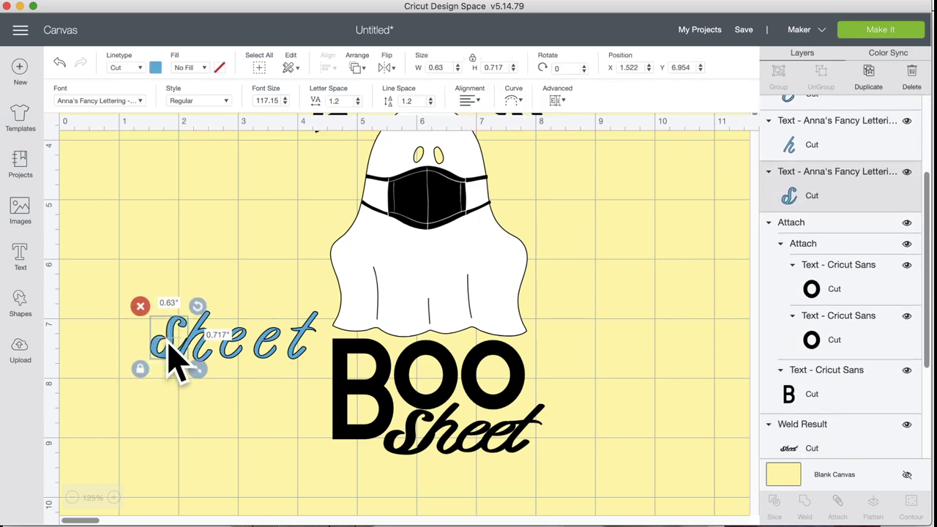
left_click(303, 359)
left_click_drag(329, 370, 293, 358)
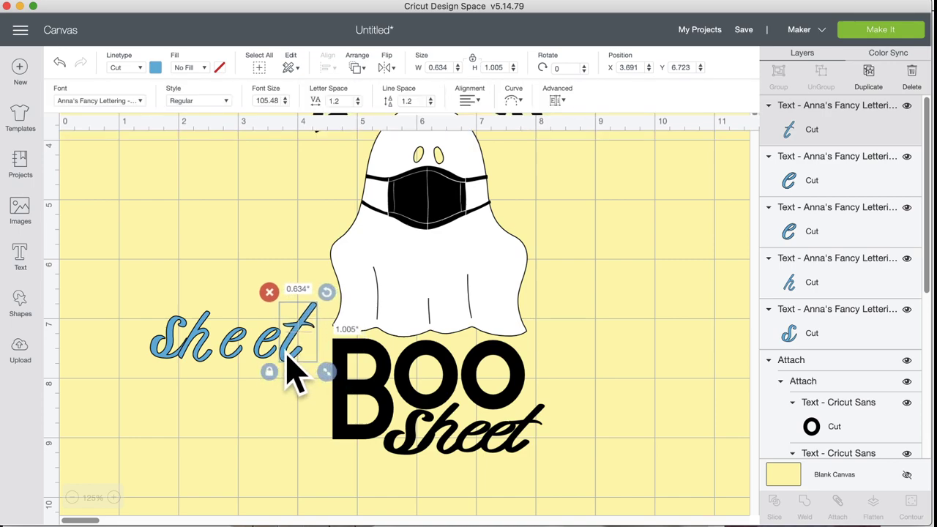
left_click(269, 372)
left_click_drag(325, 372, 312, 376)
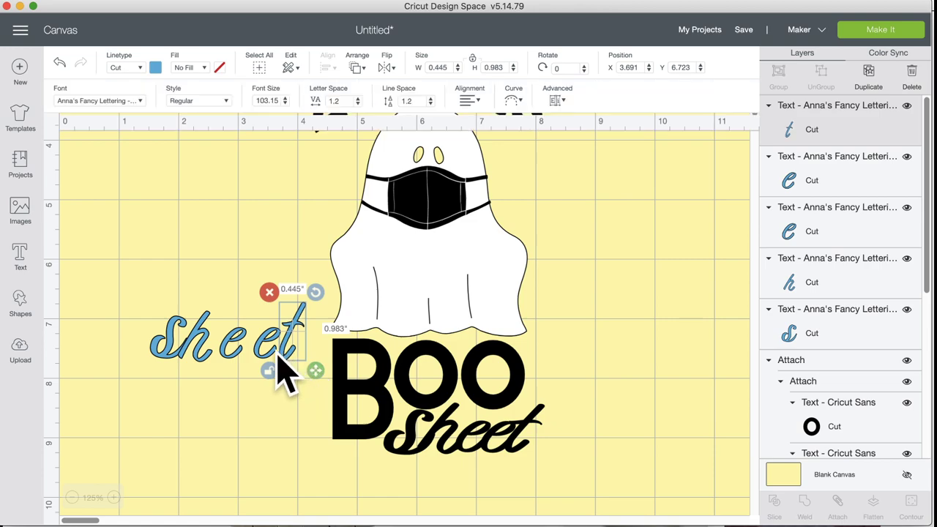
Step: Position the two e letters beside the h, zoom in, and shift the t left
mouse_move(229, 370)
left_mouse_down()
mouse_move(218, 351)
mouse_move(226, 369)
left_mouse_up()
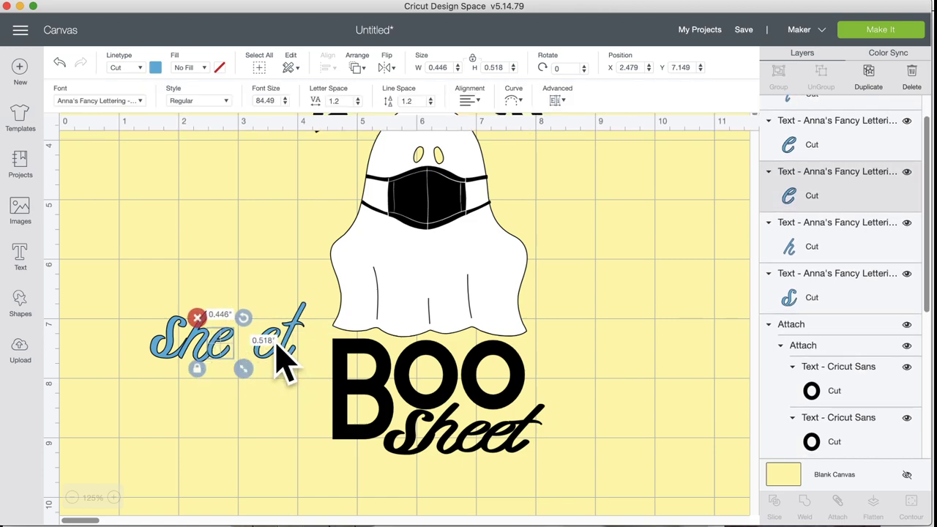
left_click(279, 333)
mouse_move(279, 333)
left_mouse_down()
mouse_move(260, 342)
mouse_move(255, 335)
mouse_move(276, 331)
mouse_move(270, 326)
left_mouse_up()
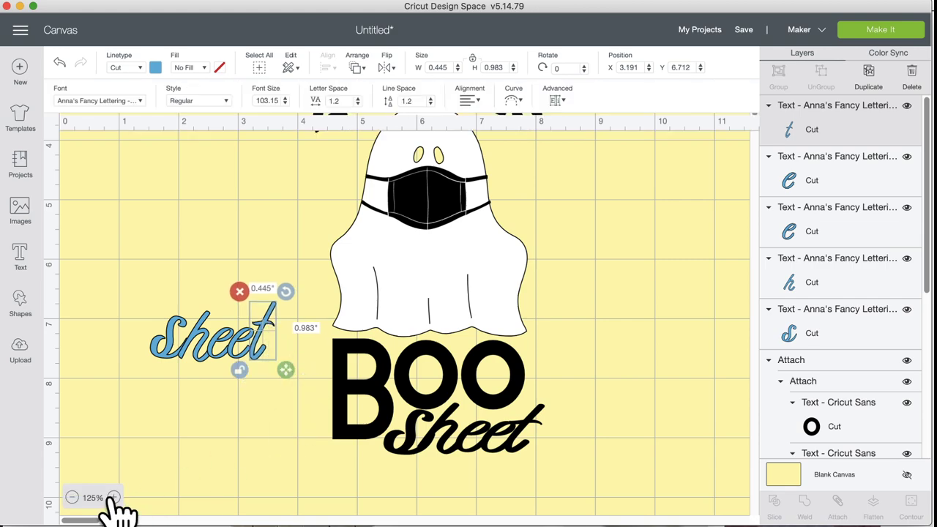
left_click(114, 498)
left_click(114, 498)
scroll(151, 440, "down", 3)
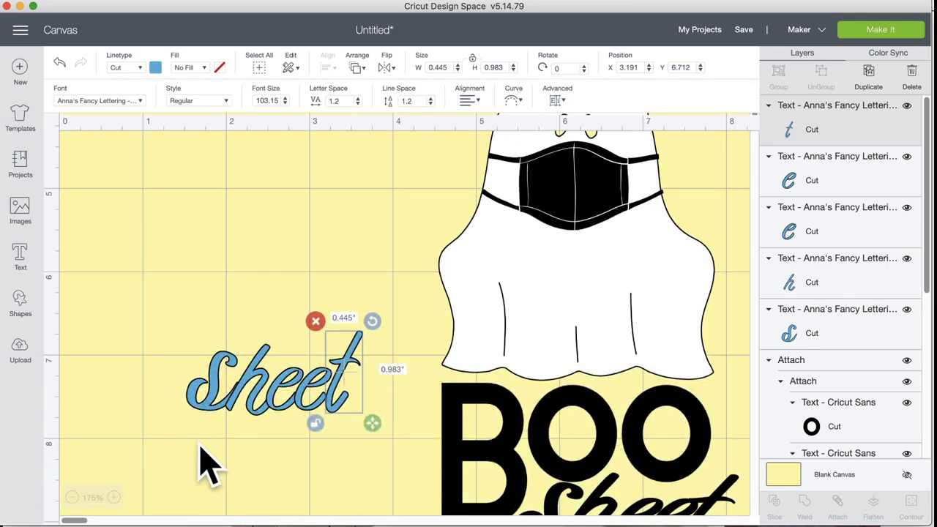
left_click_drag(347, 403, 318, 341)
left_click(273, 410)
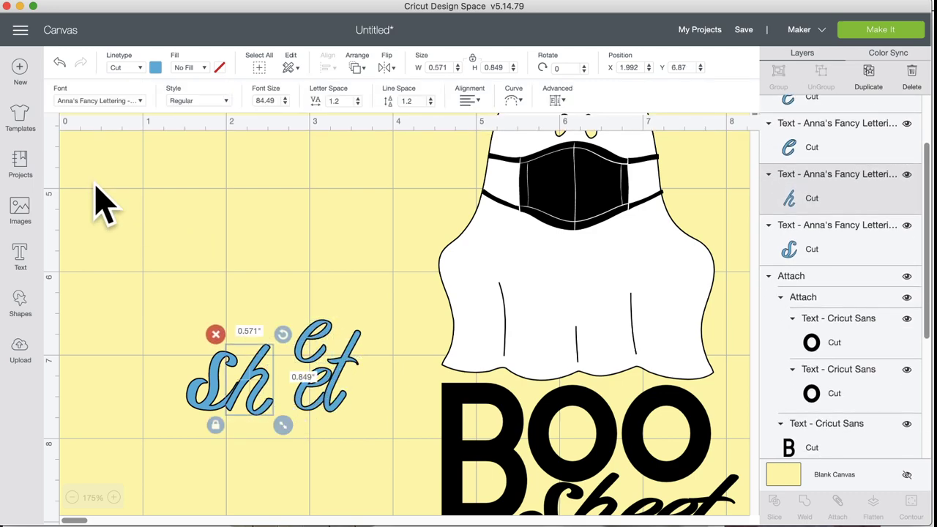
left_click(27, 306)
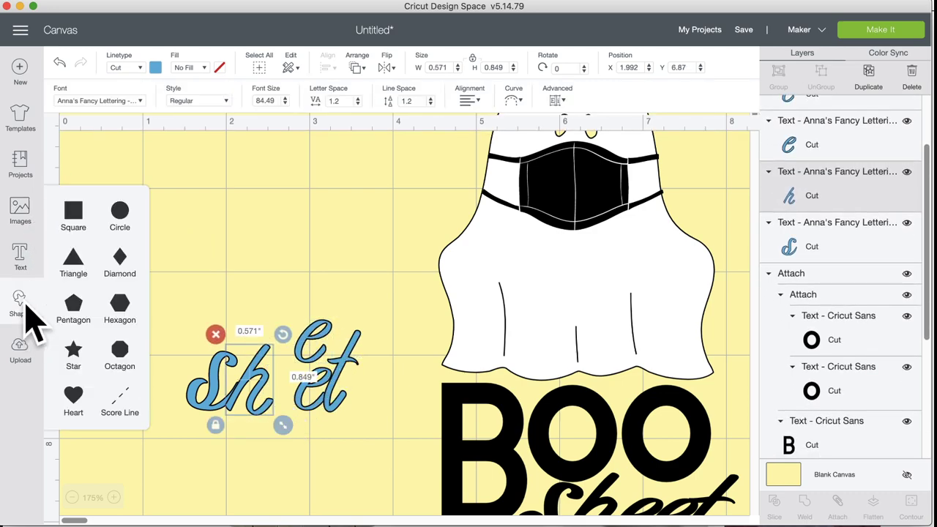
Step: Add a circle, shrink it to 0.524 in over the h, and slice them
left_click(119, 212)
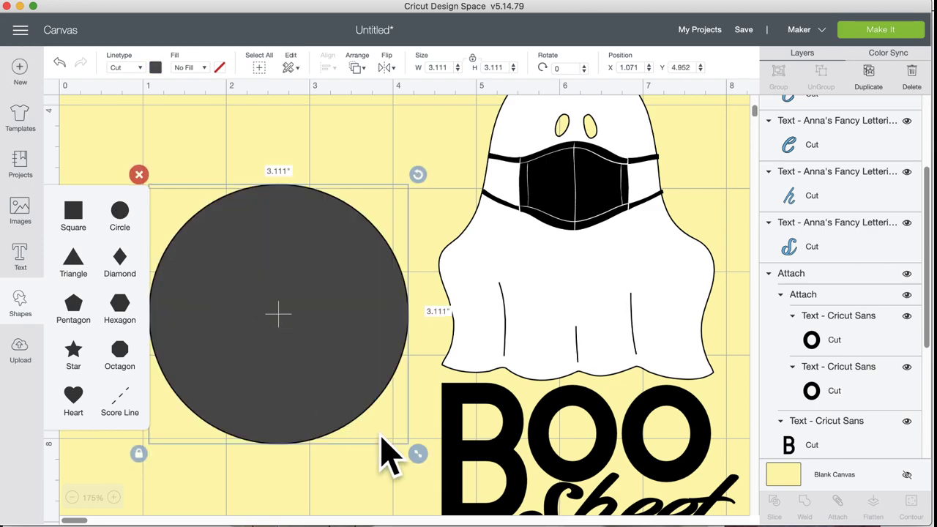
left_click_drag(417, 453, 261, 301)
left_click_drag(290, 334, 295, 412)
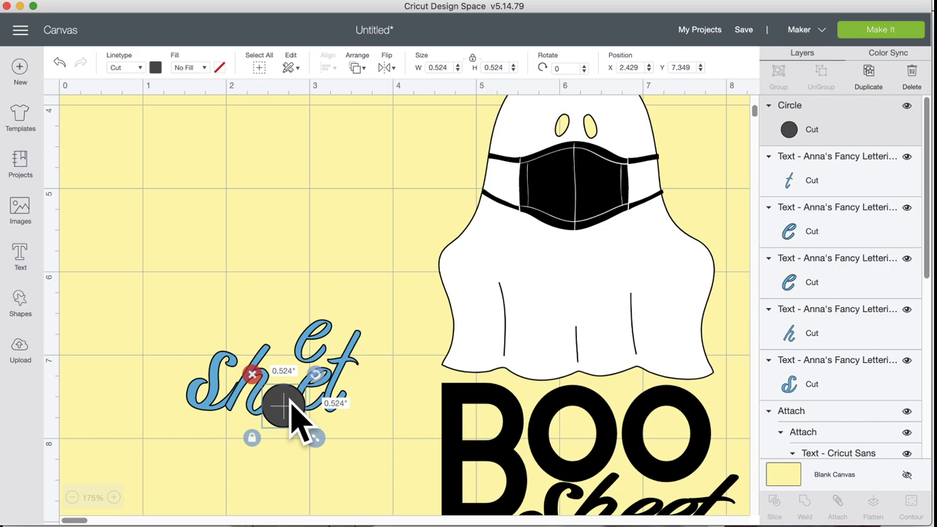
left_click(269, 353, "shift")
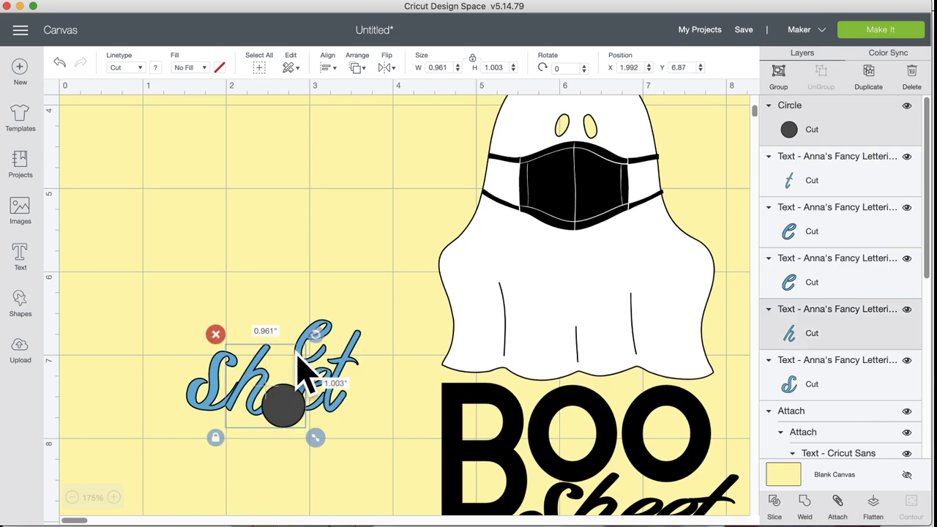
left_click(774, 505)
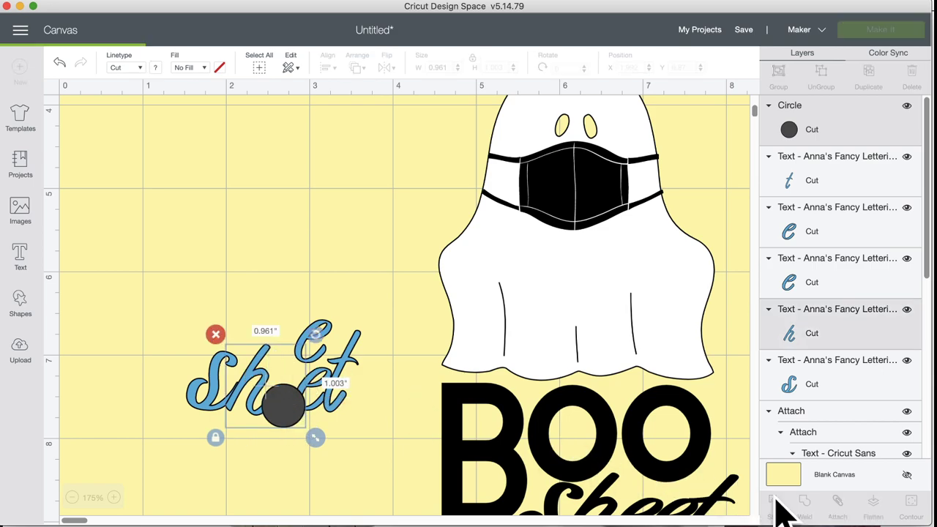
Step: Pull the sliced circle and leftover piece below the letters and return the lifted e
left_click_drag(280, 404, 317, 485)
left_click(274, 411)
left_click_drag(276, 414, 293, 450)
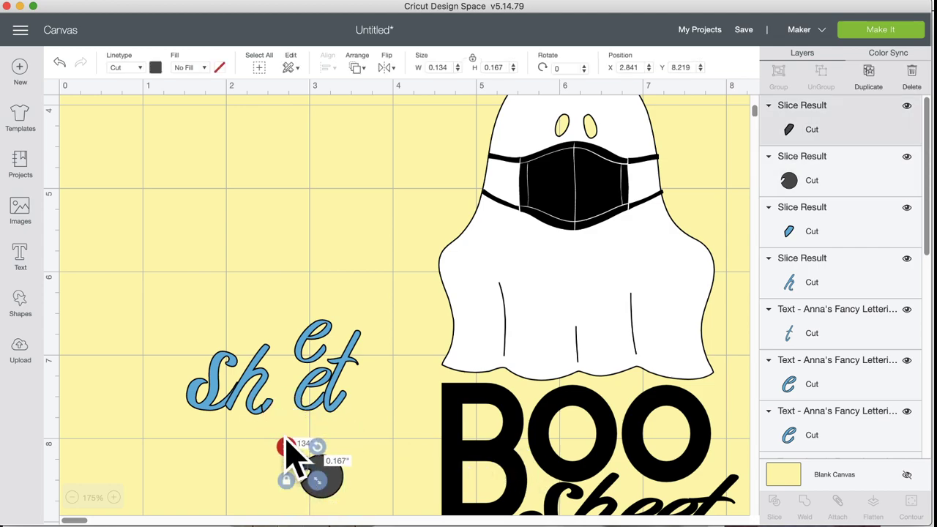
left_click_drag(272, 412, 319, 472)
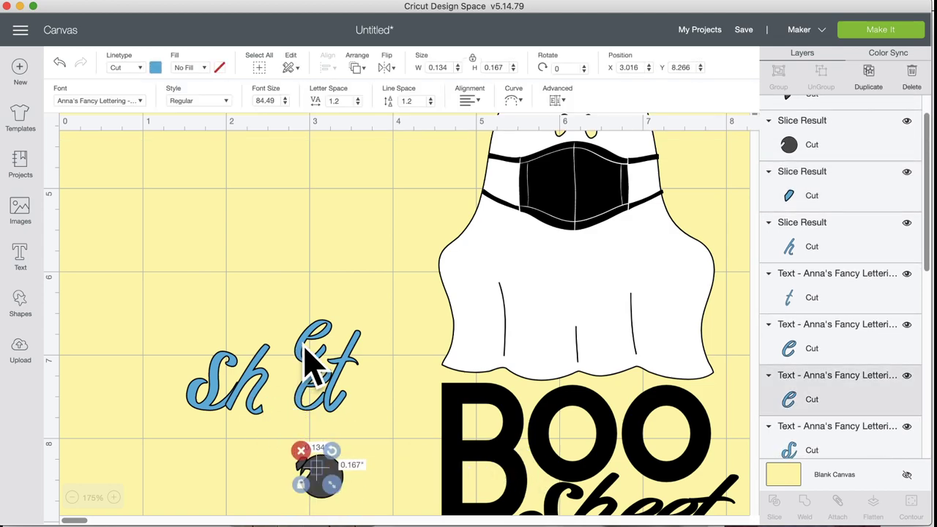
left_click_drag(304, 347, 337, 407)
Step: Move the small dark slice piece up-left near the letters
left_click(399, 466)
left_click_drag(304, 463, 322, 402)
left_click(367, 425)
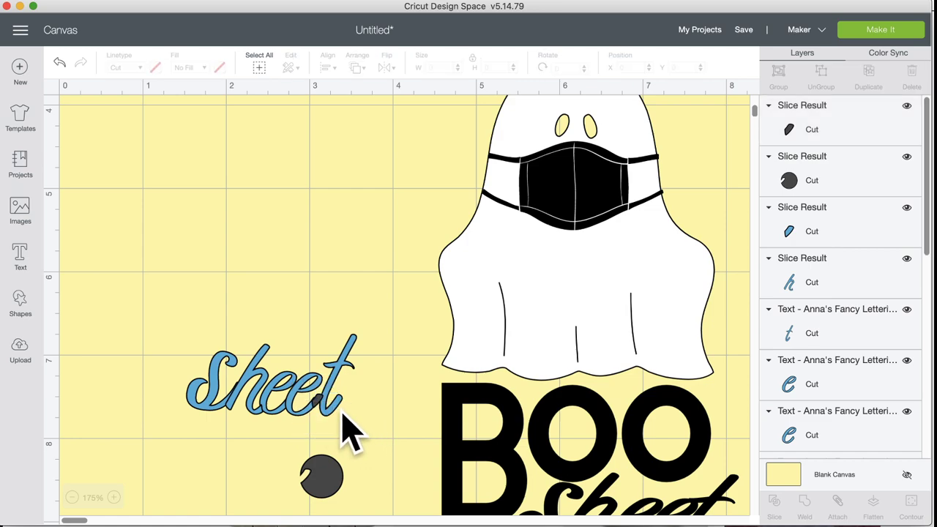
left_click(339, 409)
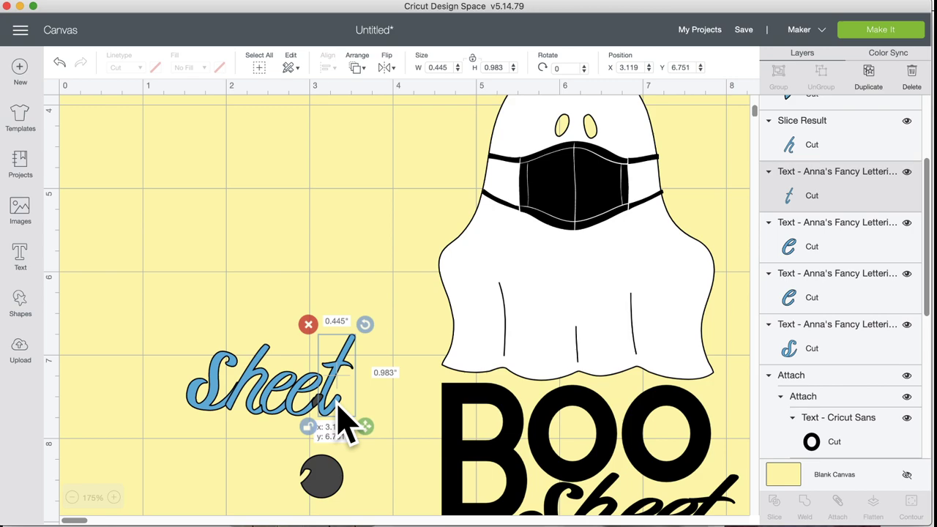
left_click(396, 416)
left_click(197, 409)
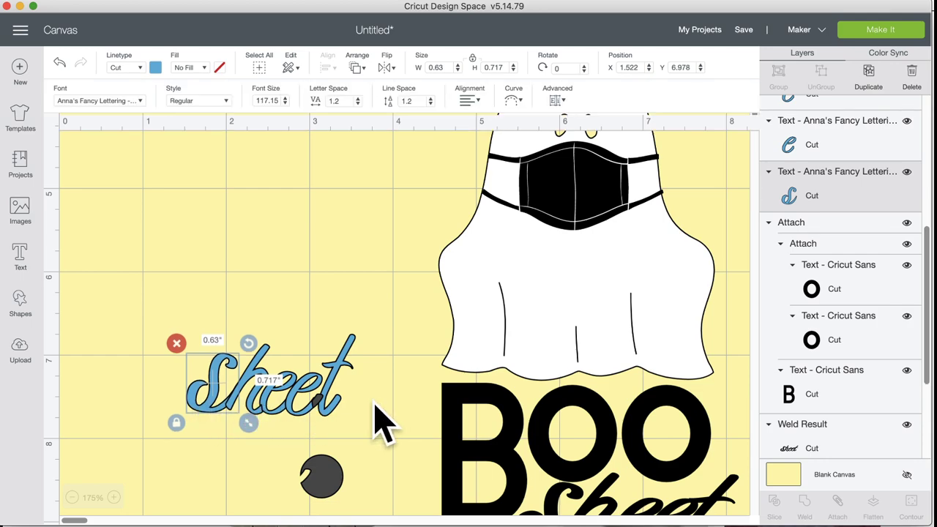
left_click(377, 412)
Step: Nudge and tilt the s to 355.3° against the h, then select the whole word
left_click(208, 402)
left_click_drag(209, 402, 215, 408)
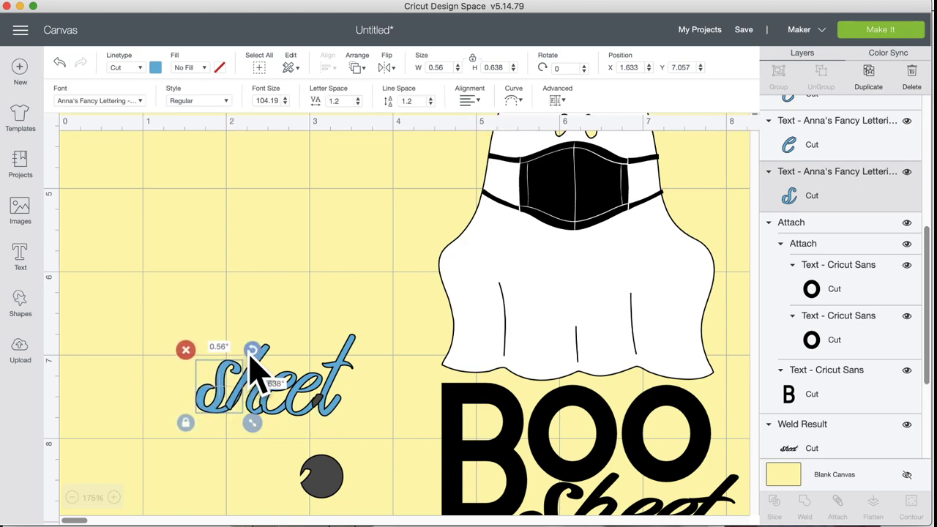
left_click_drag(246, 360, 245, 356)
mouse_move(230, 402)
left_mouse_down()
mouse_move(220, 393)
mouse_move(219, 423)
mouse_move(215, 405)
left_mouse_up()
left_click(389, 408)
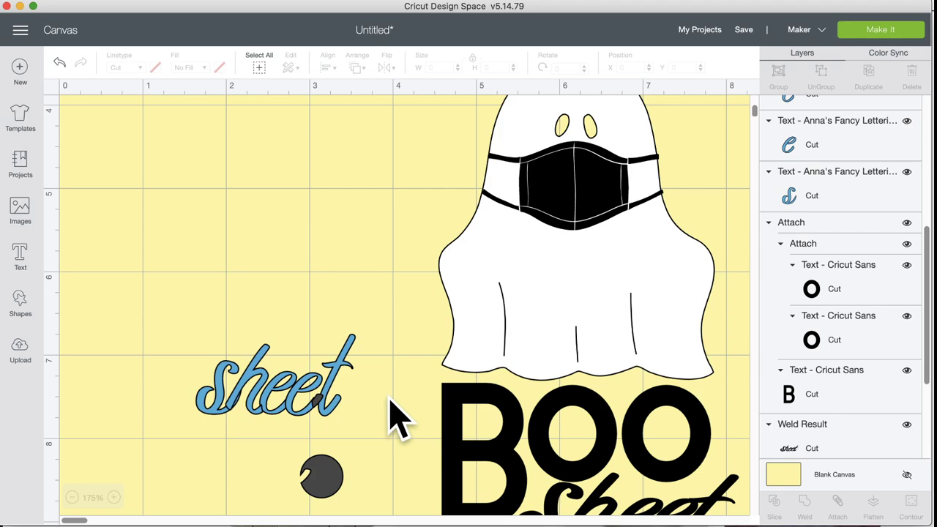
left_click_drag(388, 398, 173, 383)
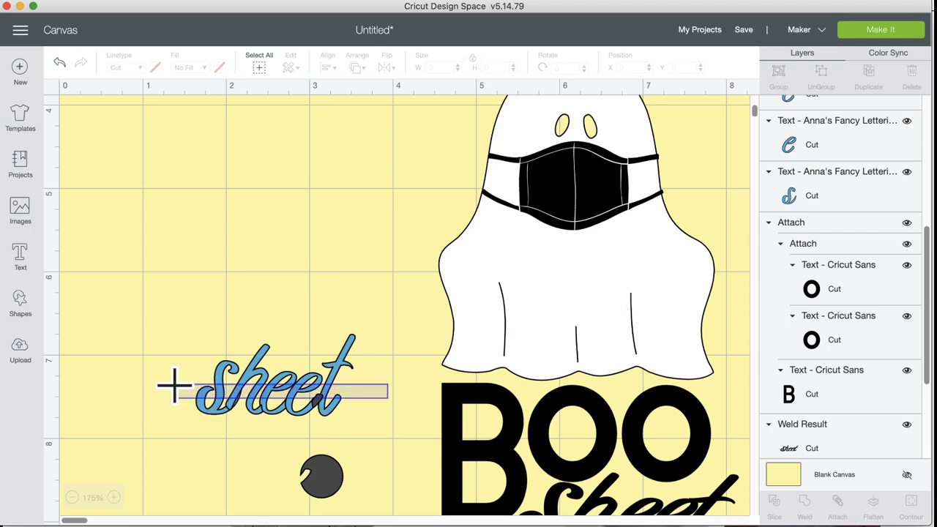
left_click_drag(174, 384, 184, 398)
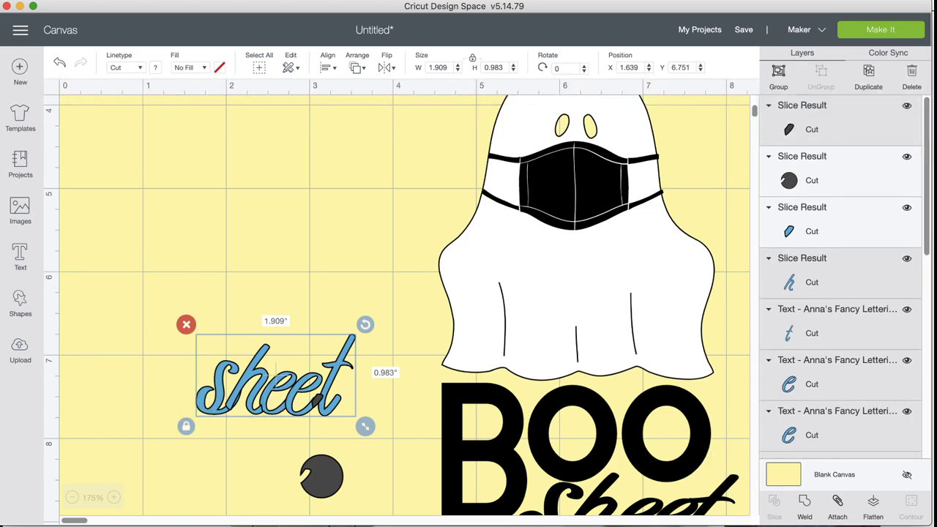
left_click(805, 502)
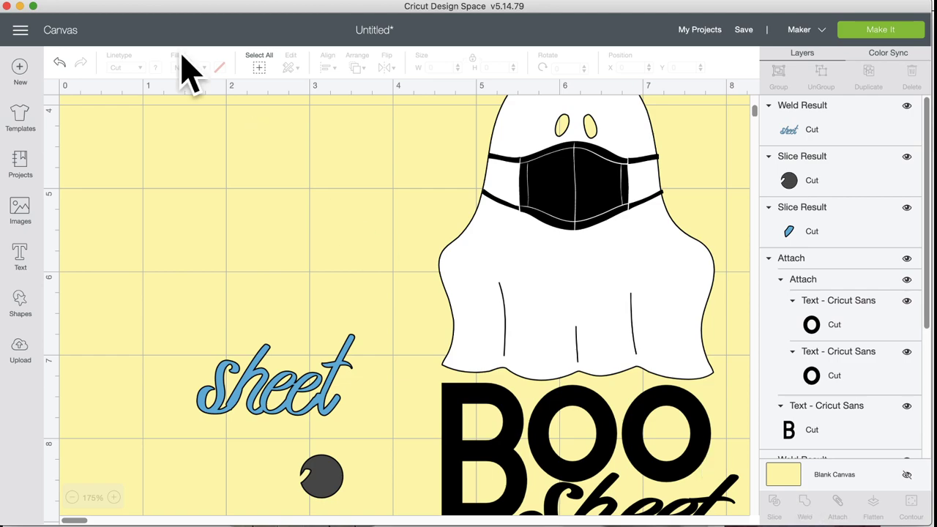
left_click(59, 63)
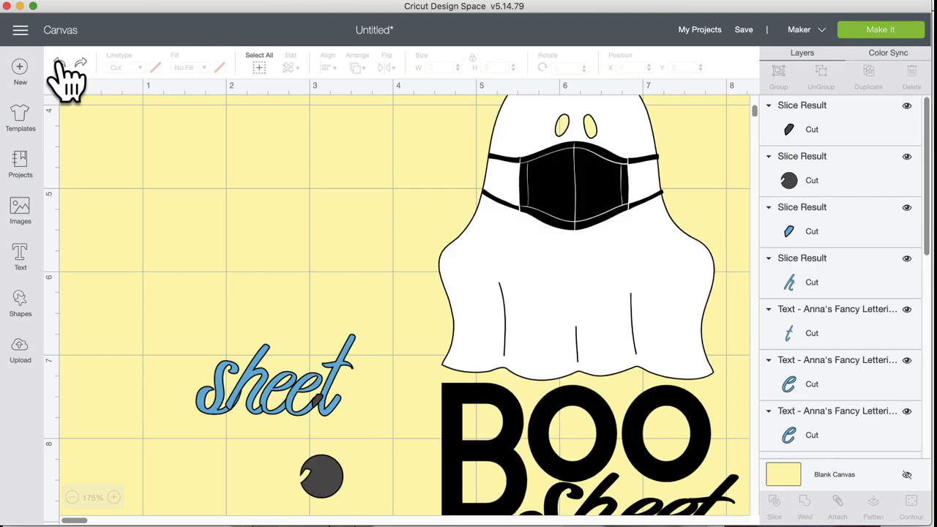
left_click(339, 400)
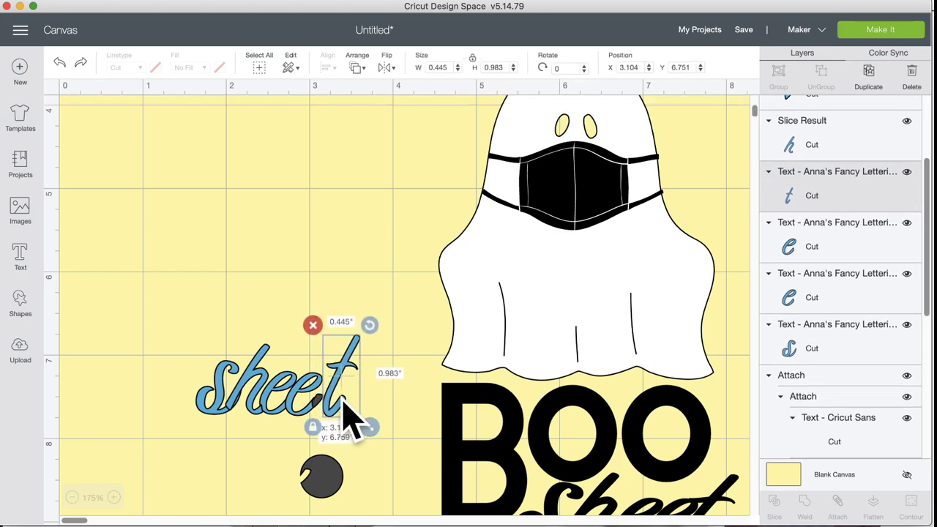
left_click(320, 401)
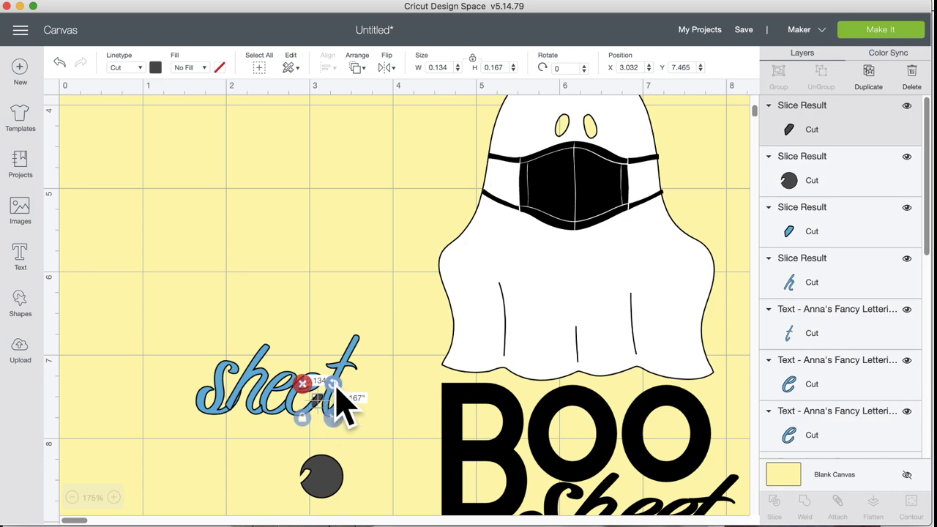
left_click(363, 414)
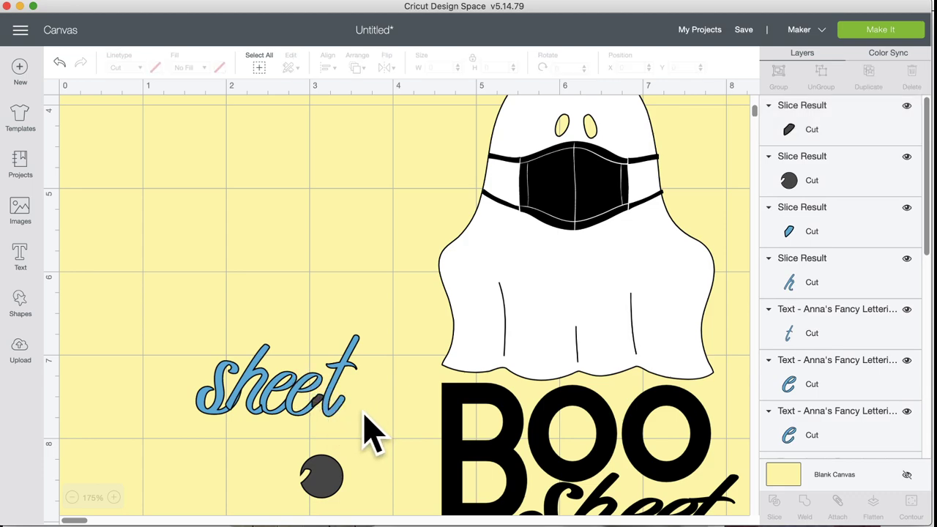
left_click(339, 405)
left_click_drag(348, 423, 163, 391)
left_click(389, 429)
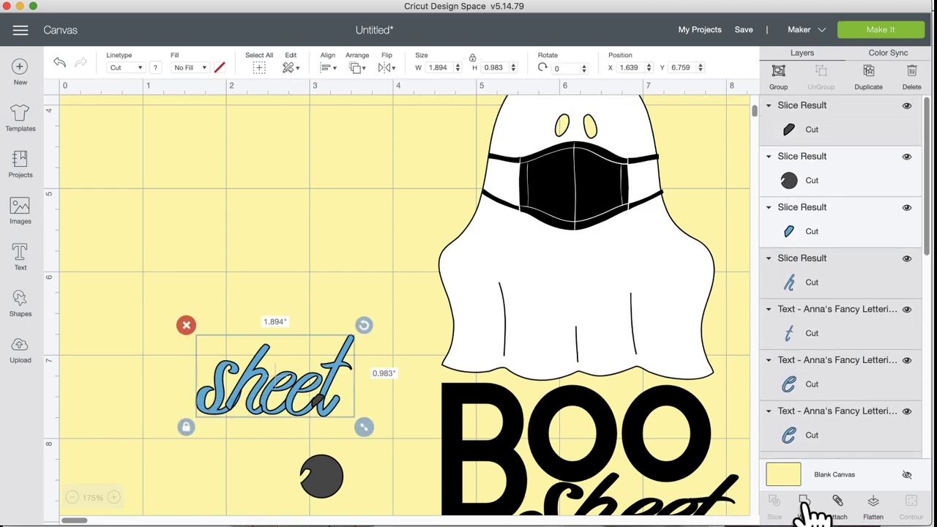
left_click(805, 501)
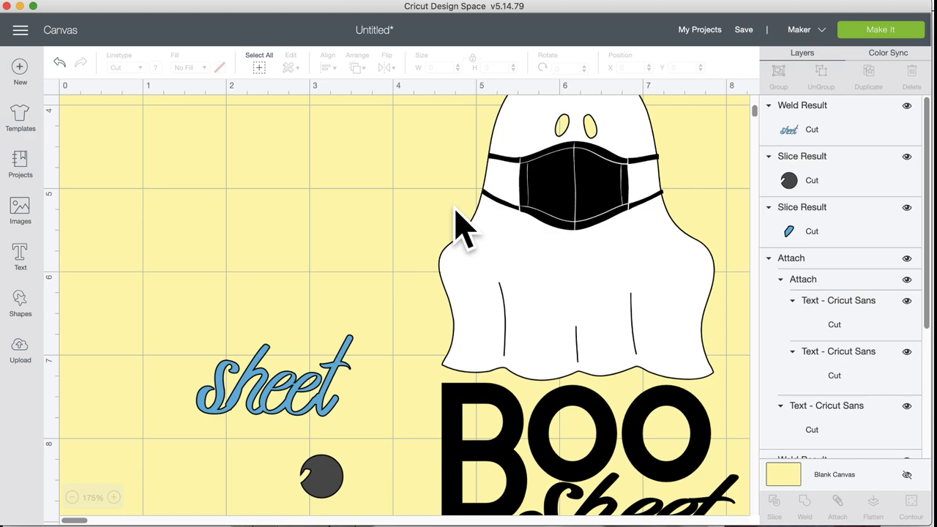
Step: Undo the weld and move the dark circle and slice pieces below the sheet lettering
left_click(59, 62)
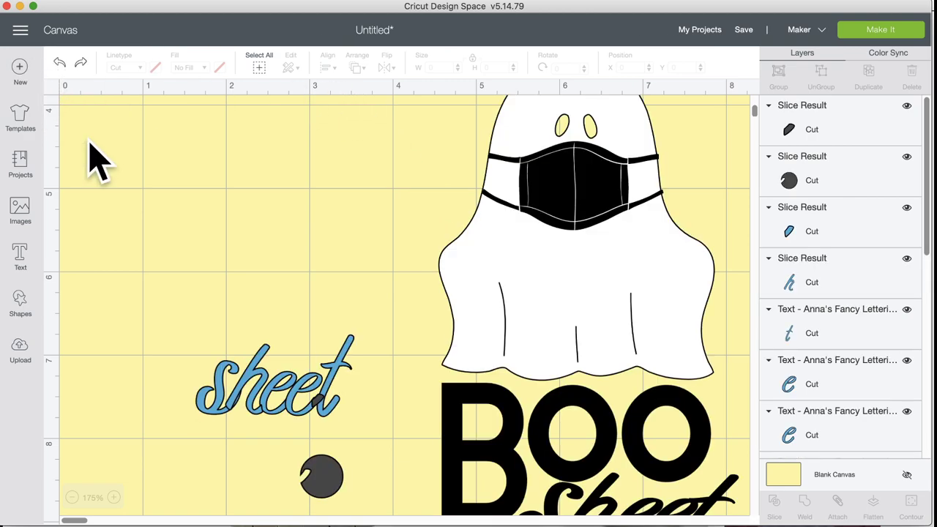
left_click_drag(314, 485, 246, 477)
left_click_drag(291, 451, 222, 405)
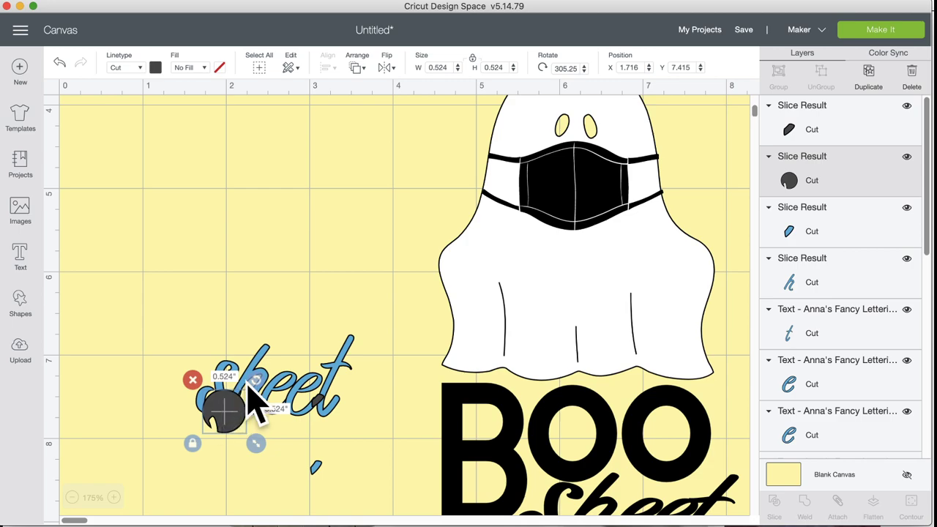
left_click(270, 360, "shift")
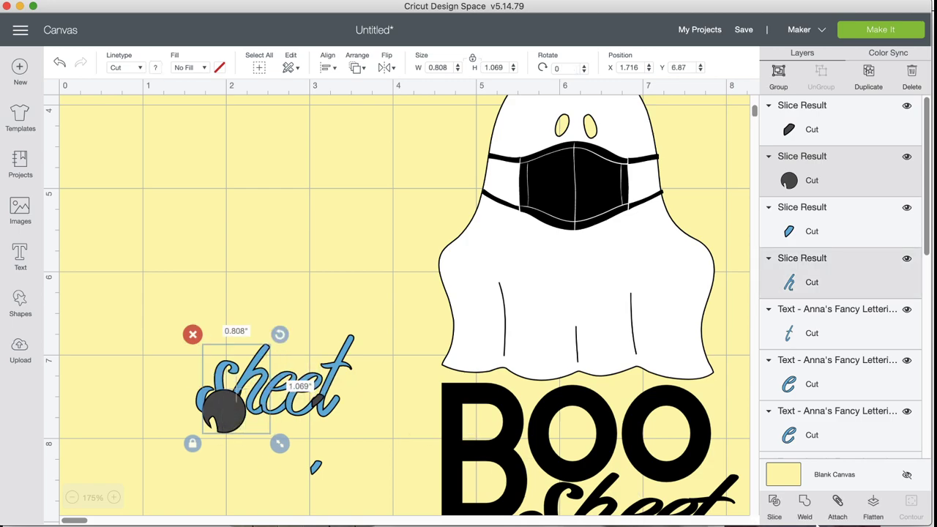
left_click(776, 504)
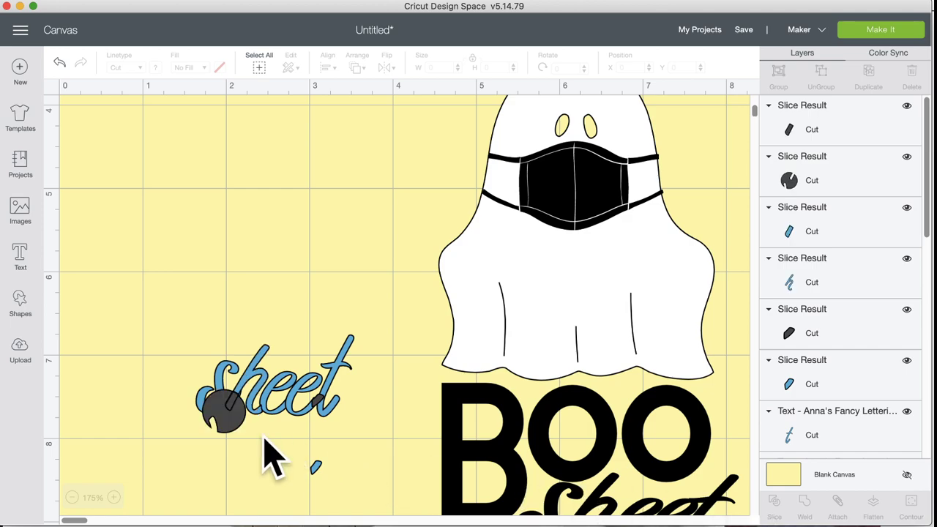
left_click_drag(236, 418, 315, 501)
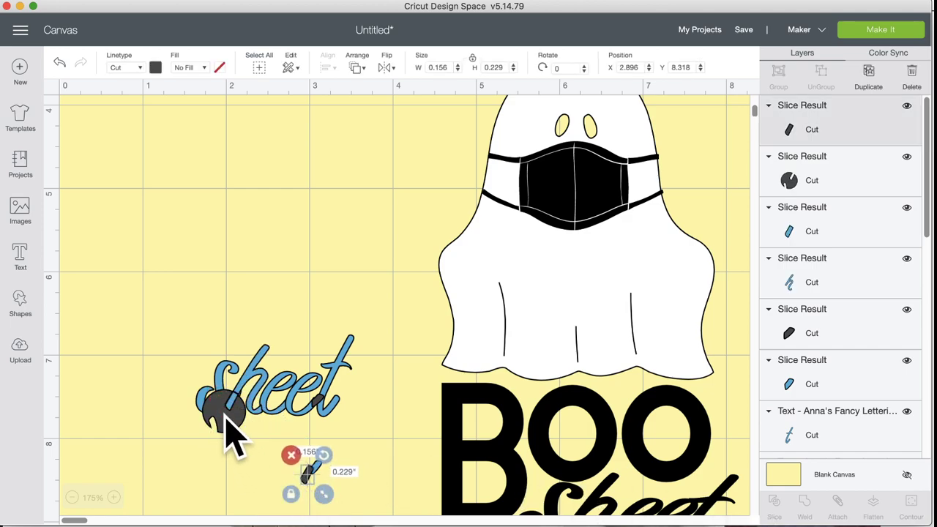
left_click_drag(222, 419, 262, 502)
left_click_drag(237, 418, 207, 497)
Step: Nudge the s slightly, then weld all sheet pieces and undo the weld
left_click(267, 390)
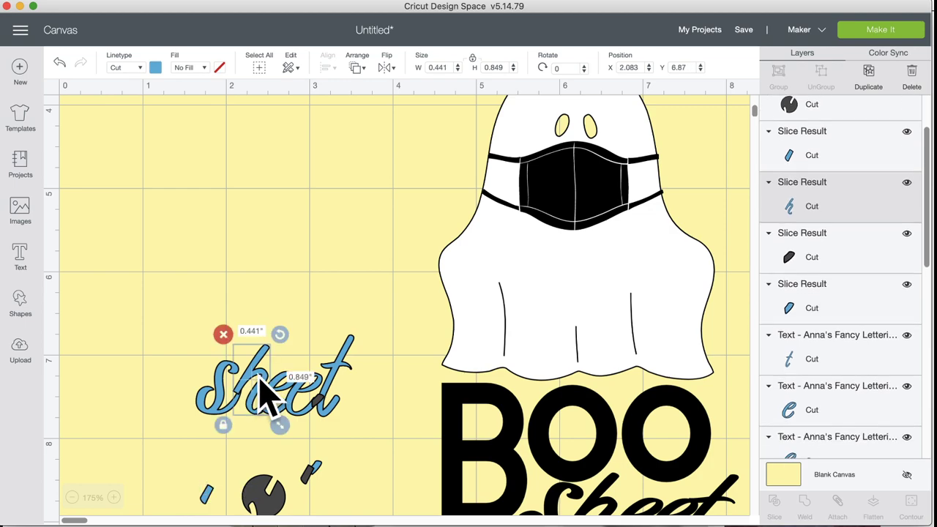
left_click(219, 399)
left_click_drag(214, 400, 214, 402)
left_click(157, 450)
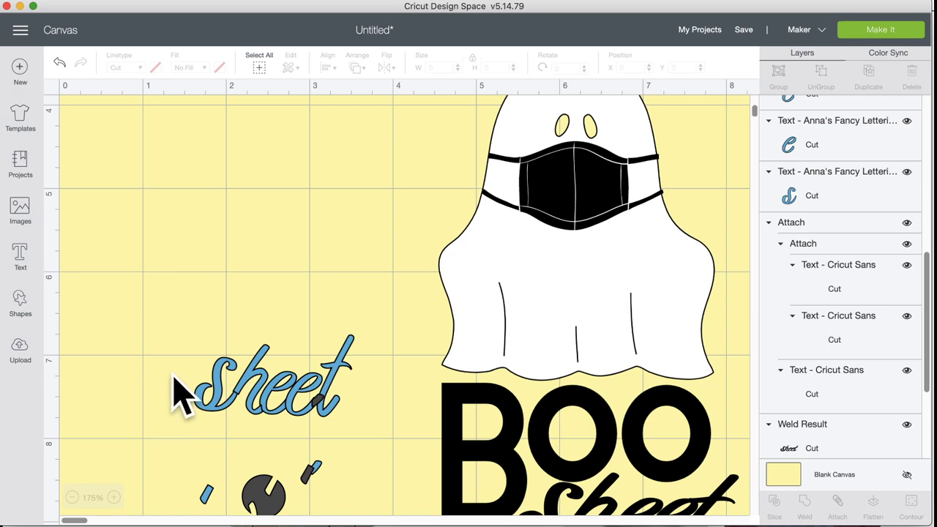
left_click_drag(167, 359, 366, 435)
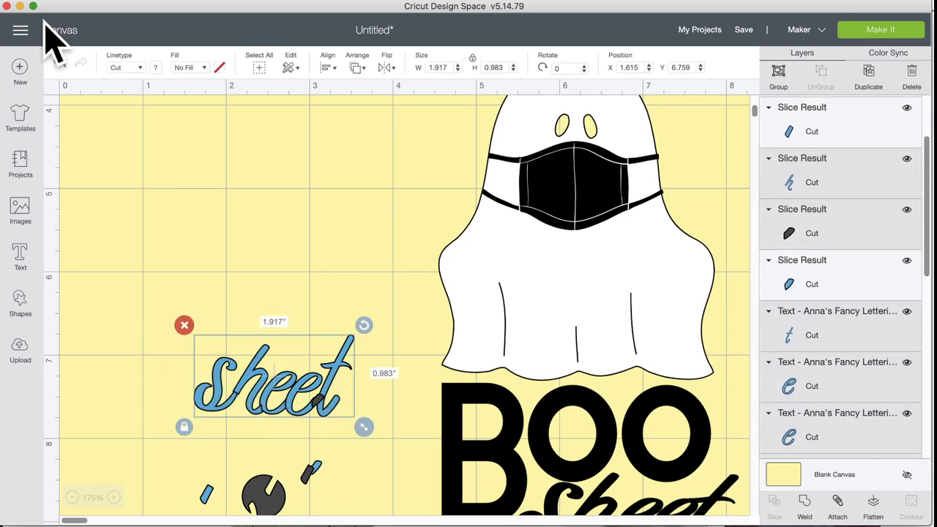
left_click(805, 505)
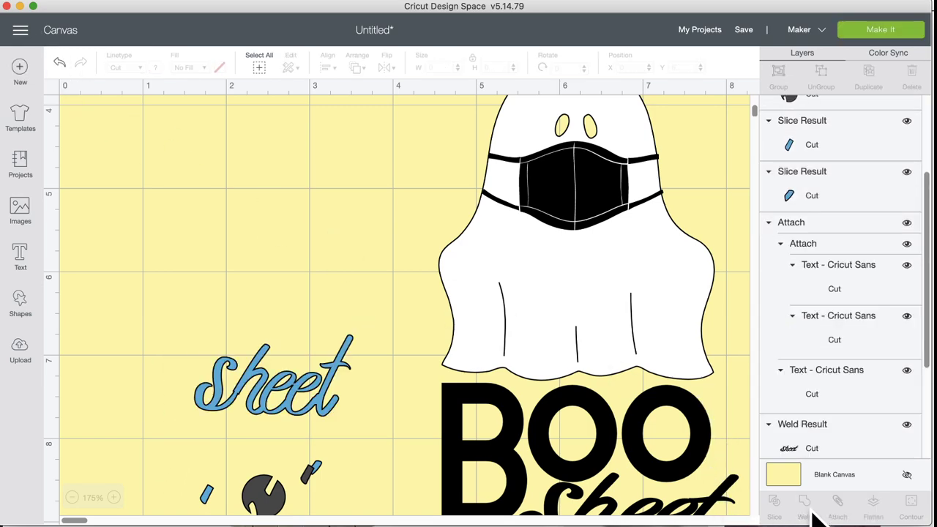
left_click(59, 63)
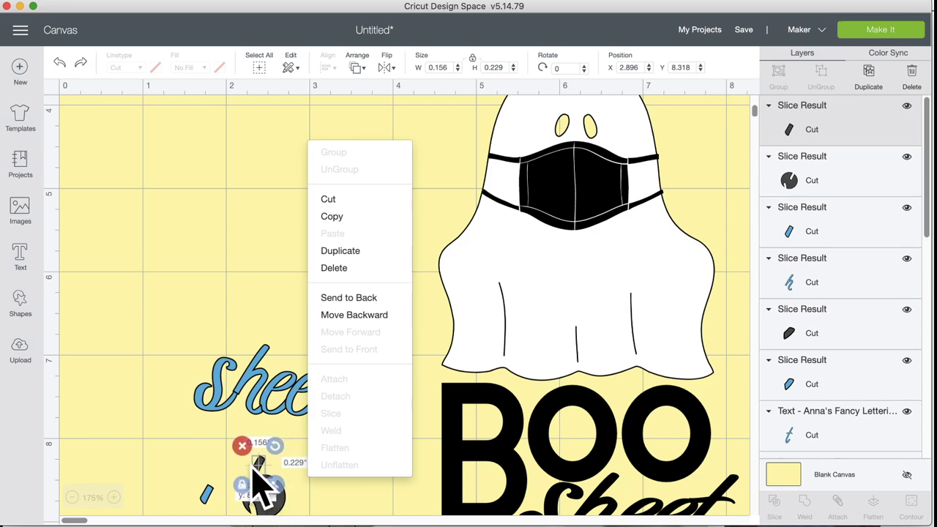
Step: Move the small blue piece back onto sheet and leave the letters unwelded
left_click(342, 508)
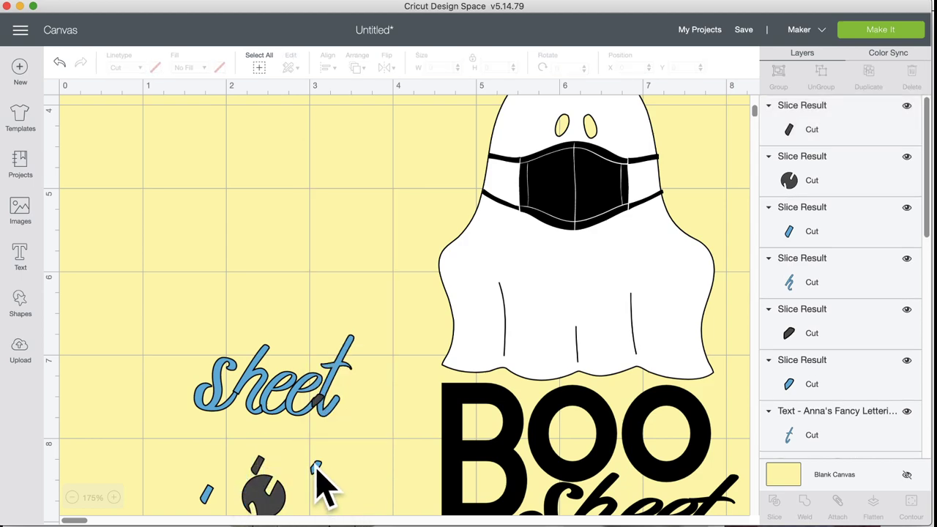
right_click(317, 469)
left_click_drag(317, 469, 237, 402)
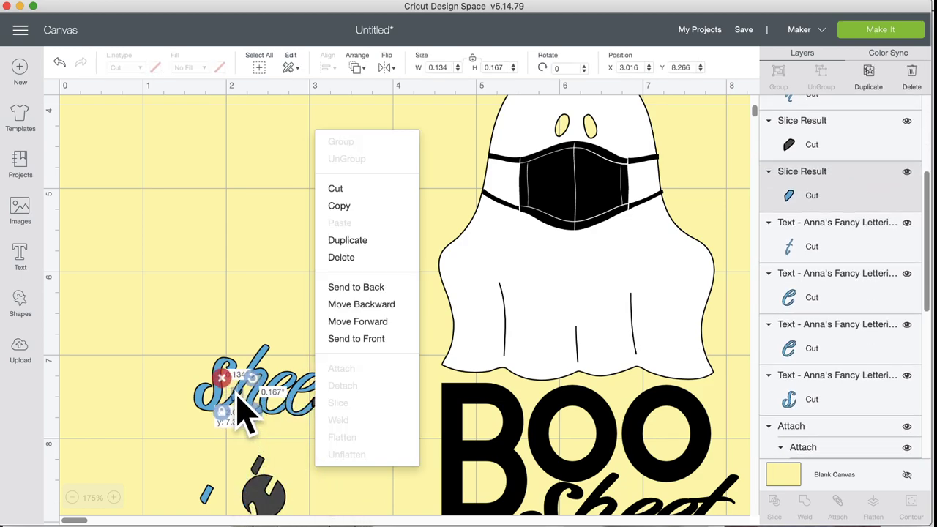
left_click(159, 462)
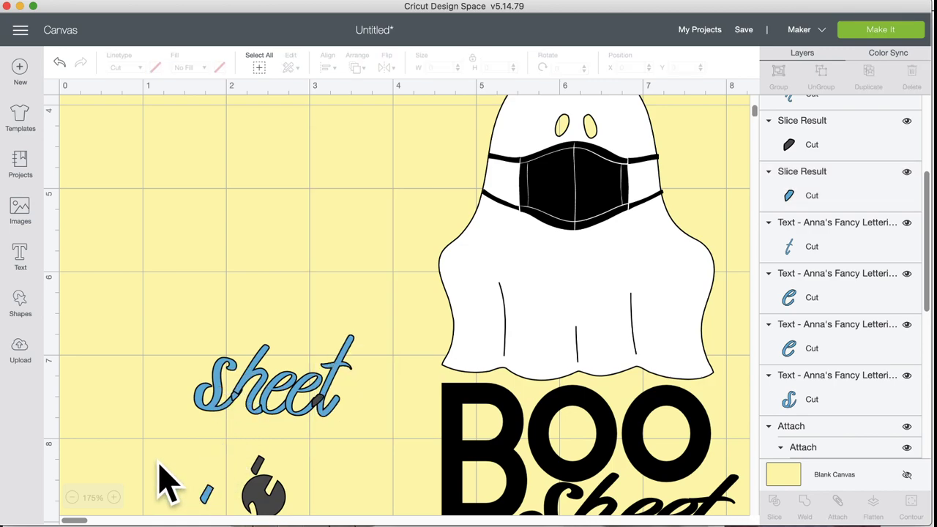
right_click(241, 403)
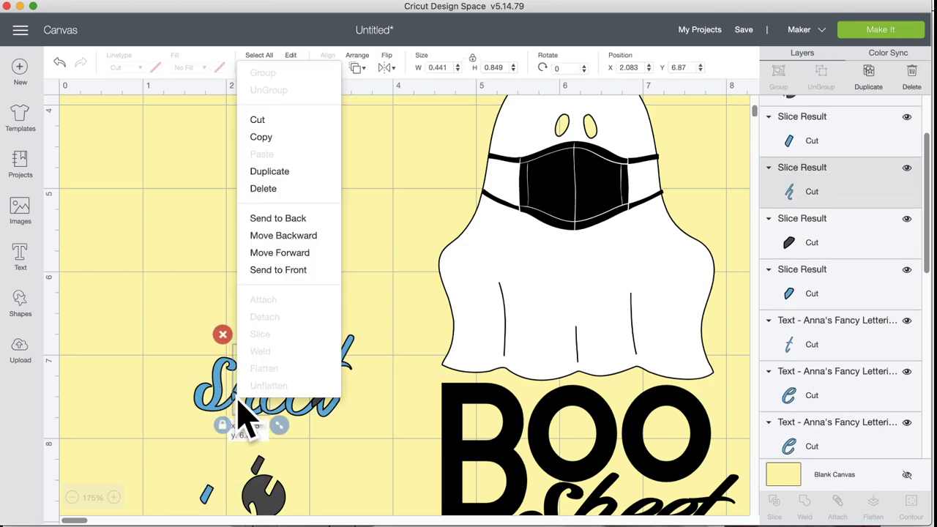
left_click(163, 433)
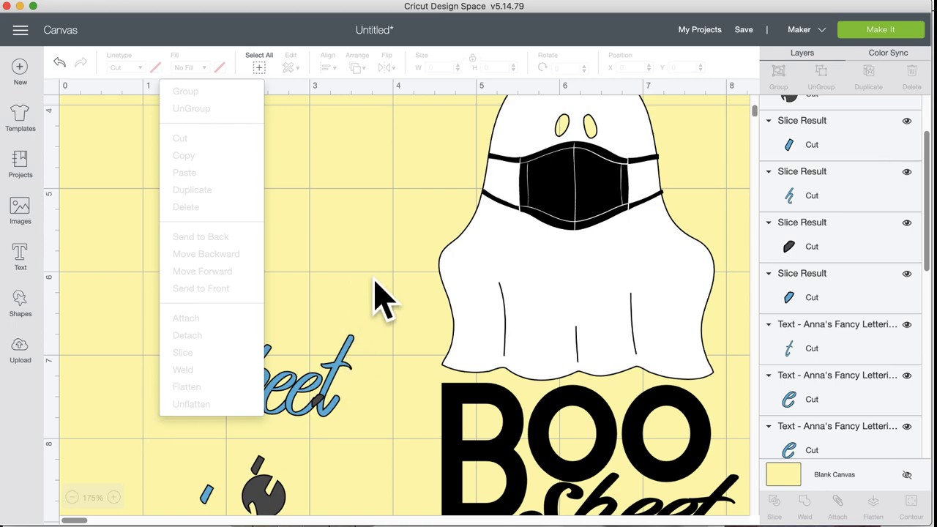
left_click(402, 360)
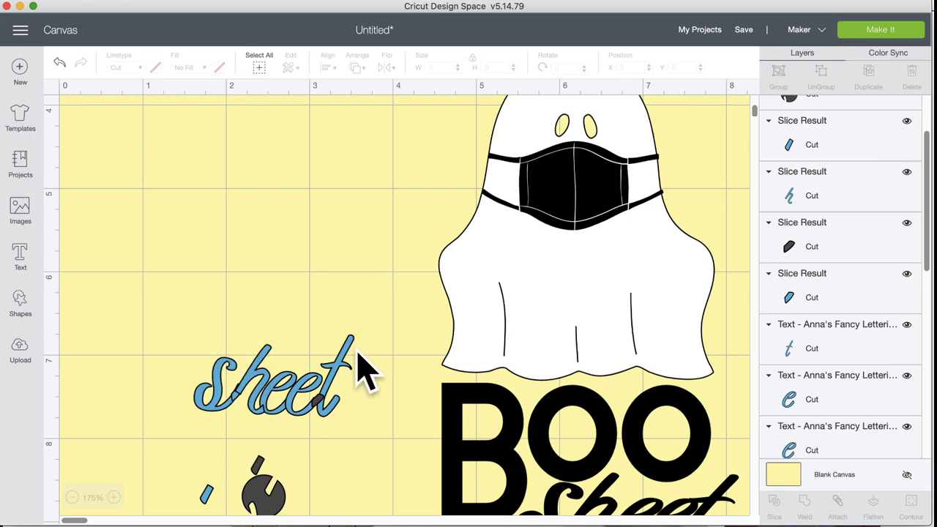
left_click(237, 399)
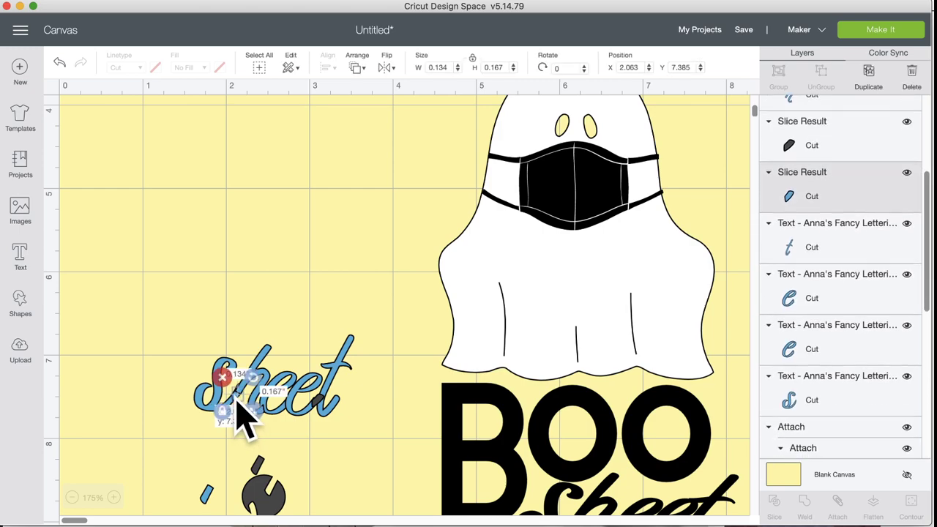
left_click(398, 303)
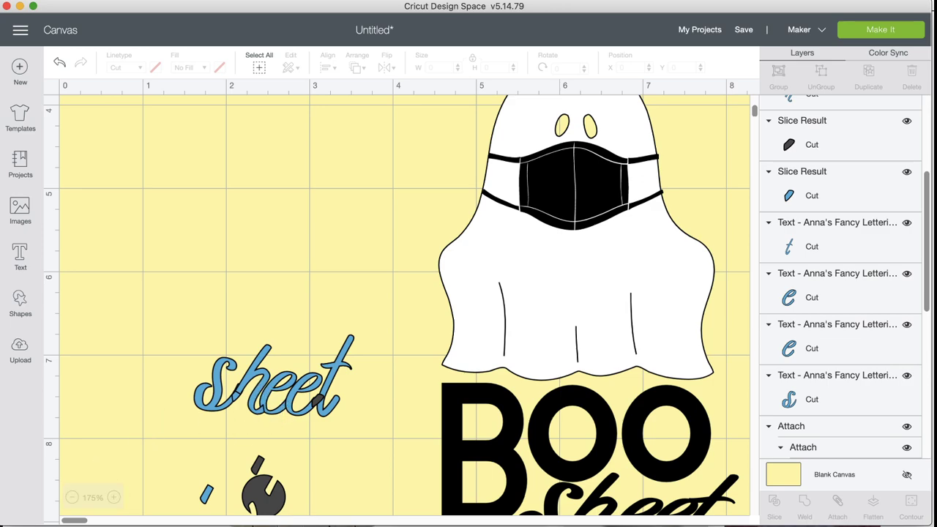
left_click(114, 498)
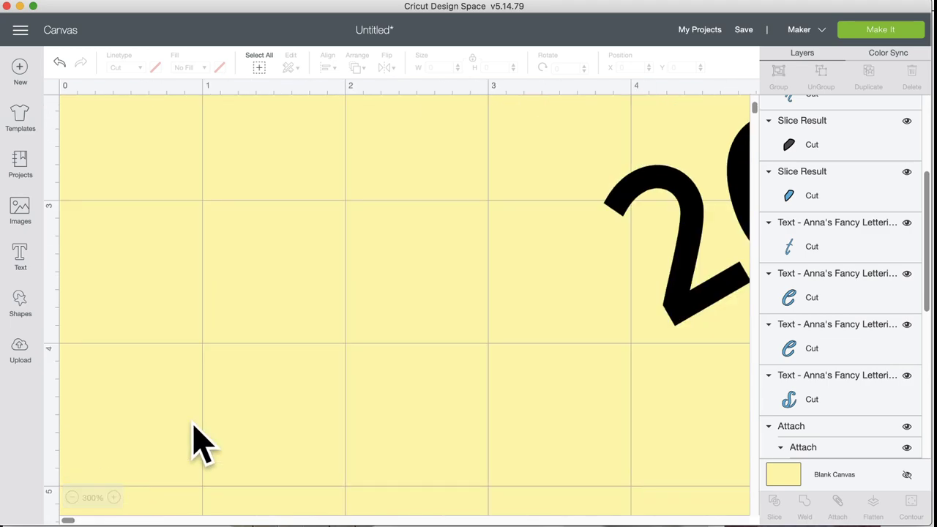
Step: Nudge the S and rotate its small inner piece, then try welding the sheet pieces and undo it
scroll(193, 444, "down", 1)
scroll(192, 444, "down", 6)
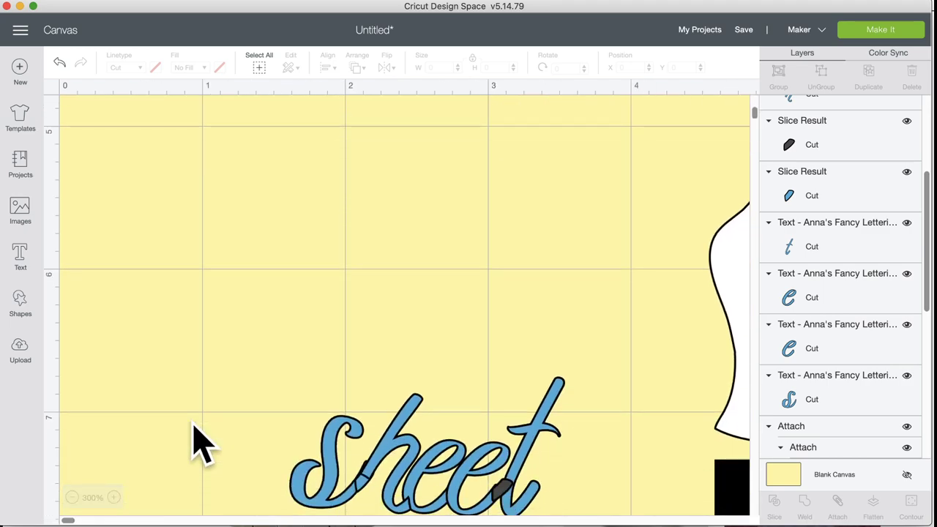
left_click(349, 411)
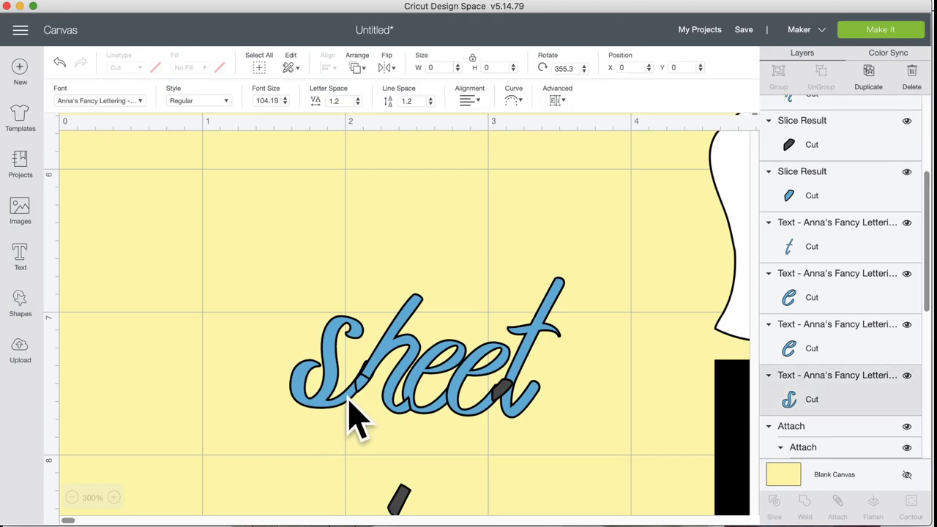
left_click_drag(351, 399, 352, 408)
double_click(352, 408)
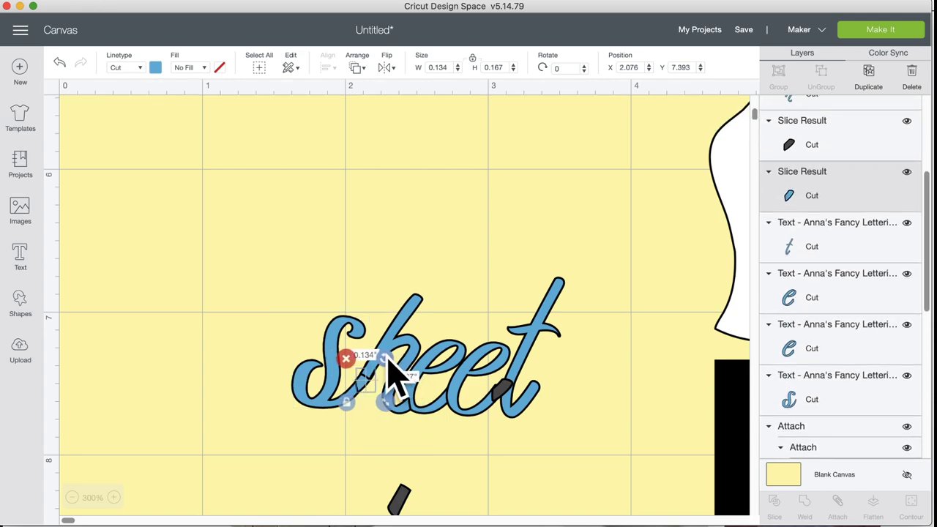
left_click_drag(388, 359, 386, 357)
left_click(152, 302)
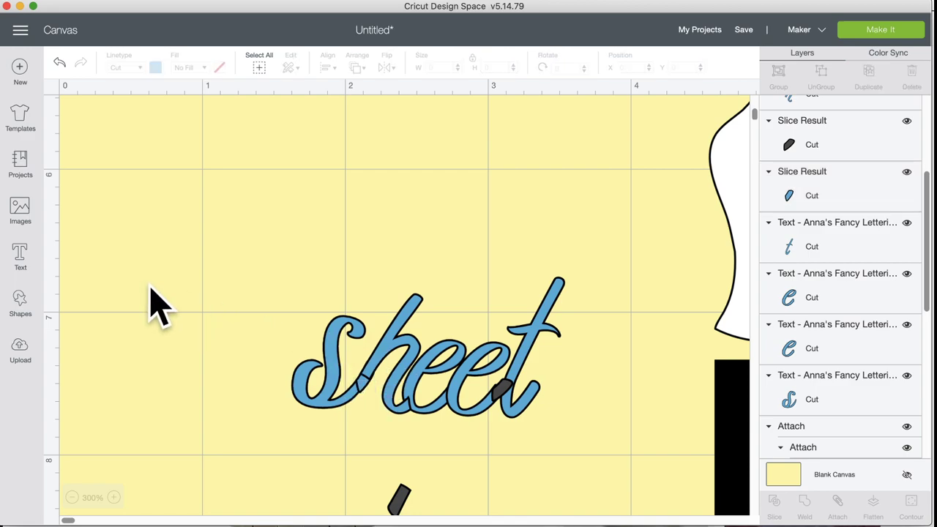
left_click_drag(150, 262, 586, 458)
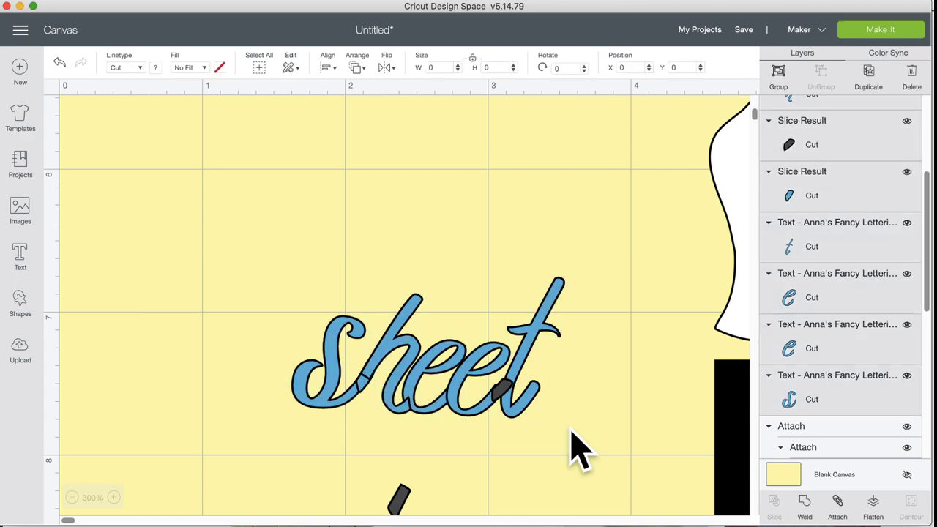
left_click(804, 502)
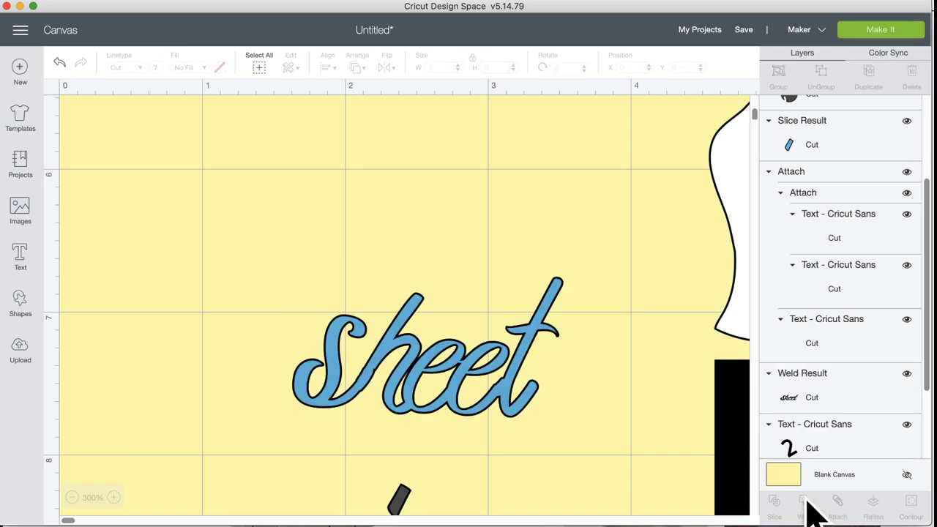
left_click(59, 63)
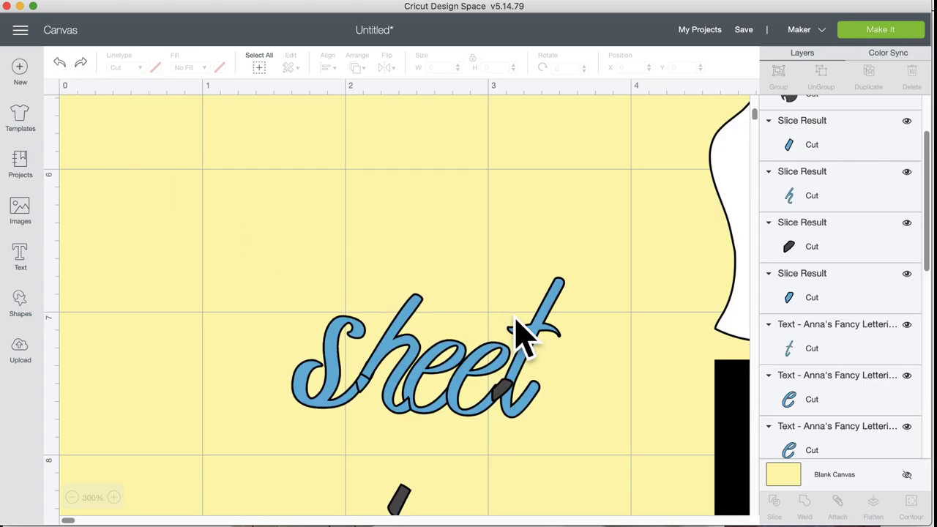
Step: Tilt the t slightly and fit a dark slice piece into the e by moving, shrinking and rotating it
left_click(526, 373)
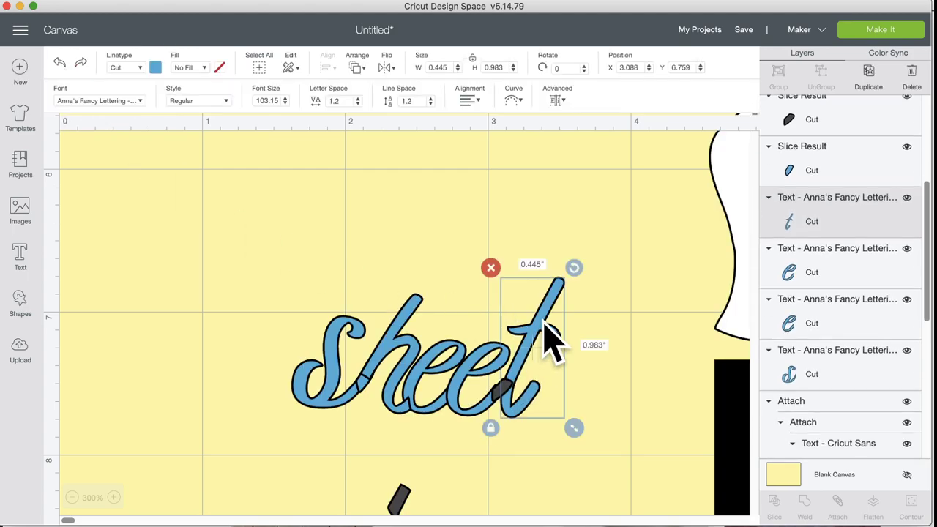
left_click_drag(575, 273, 573, 279)
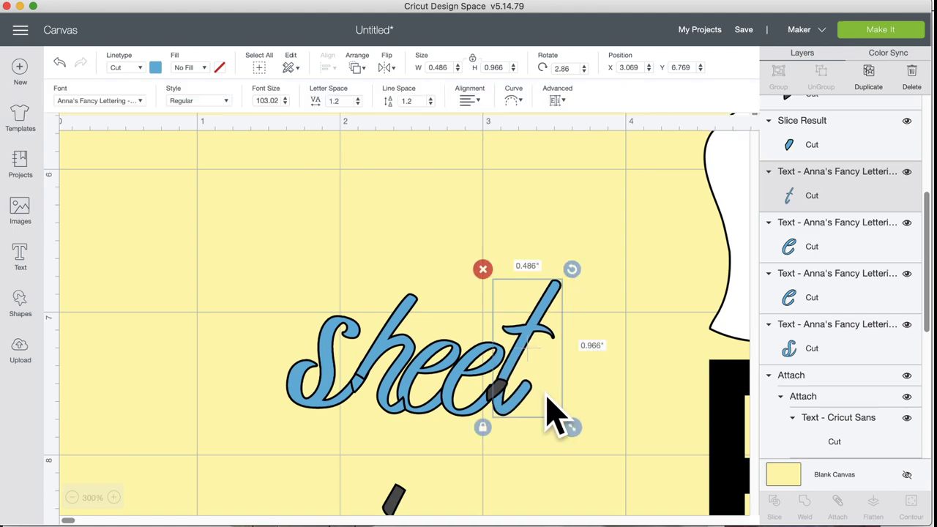
left_click_drag(498, 393, 566, 430)
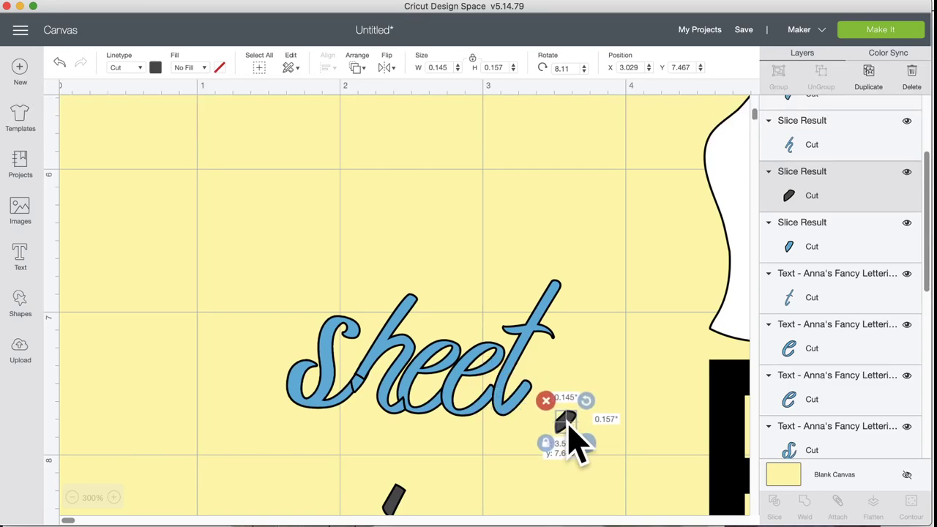
left_click_drag(389, 491, 501, 388)
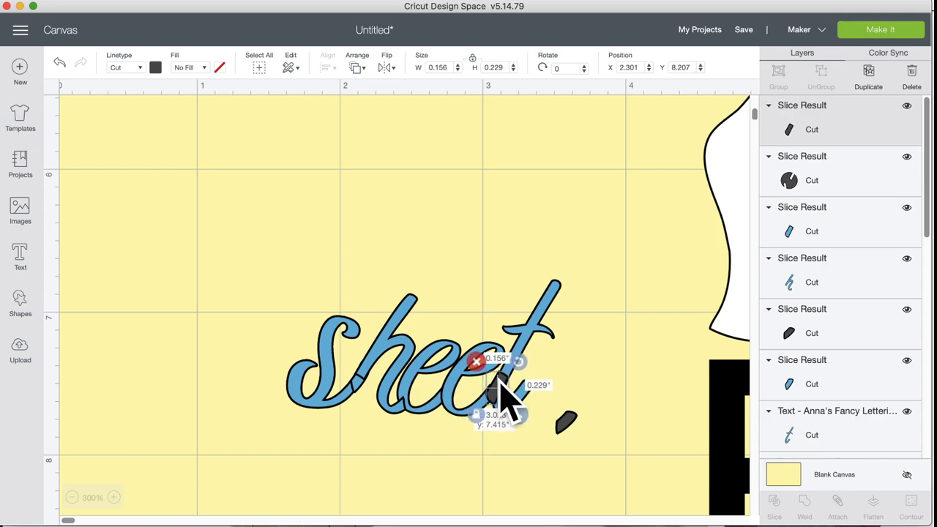
left_click_drag(518, 421, 515, 418)
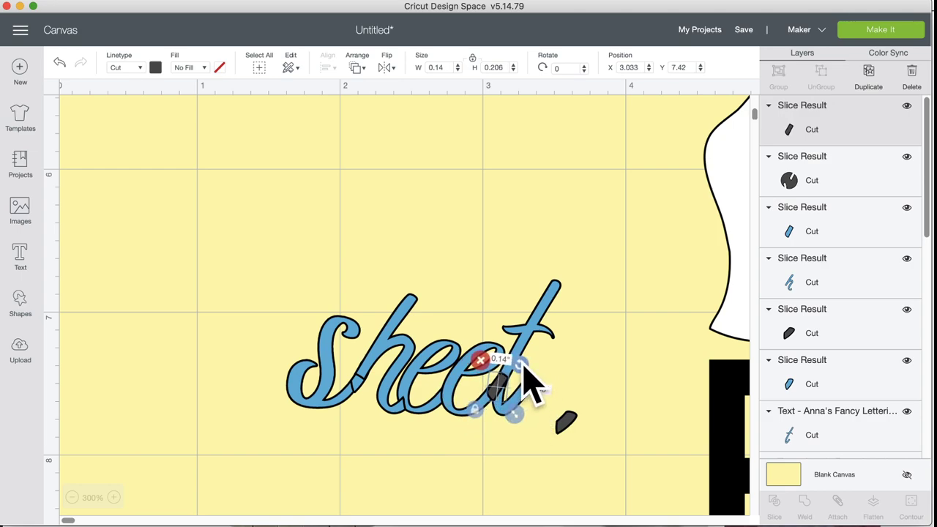
left_click_drag(523, 363, 503, 388)
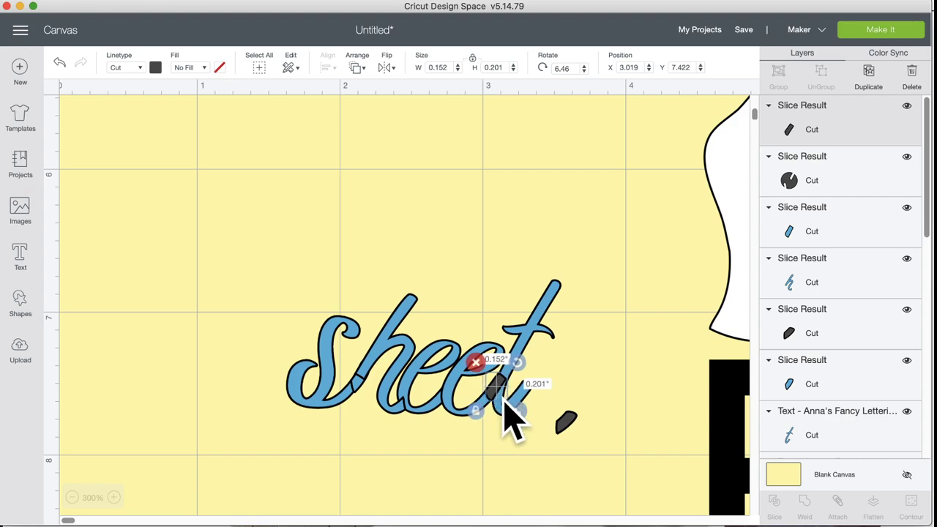
left_click(480, 480)
left_click_drag(528, 366, 335, 389)
left_click(59, 63)
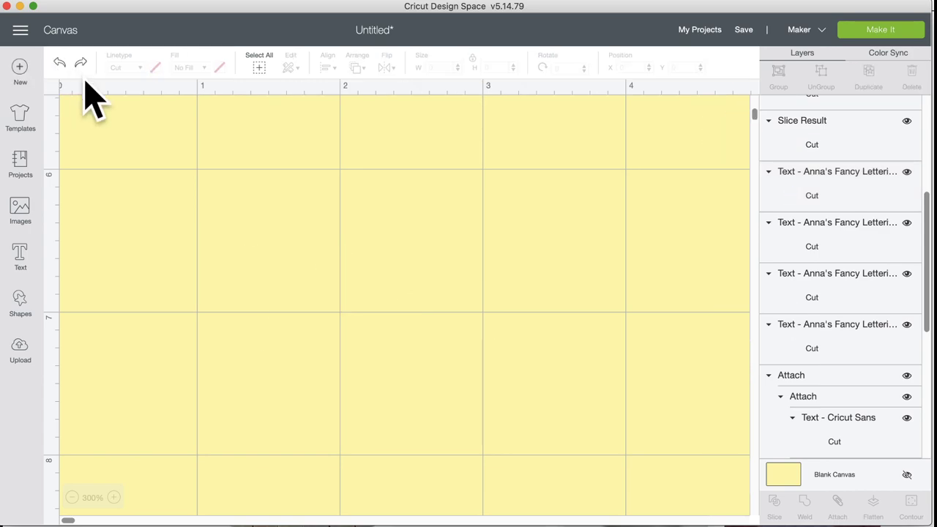
Step: After another undone weld, straighten the h piece slightly and weld all sheet pieces into one shape
left_click_drag(157, 275, 538, 434)
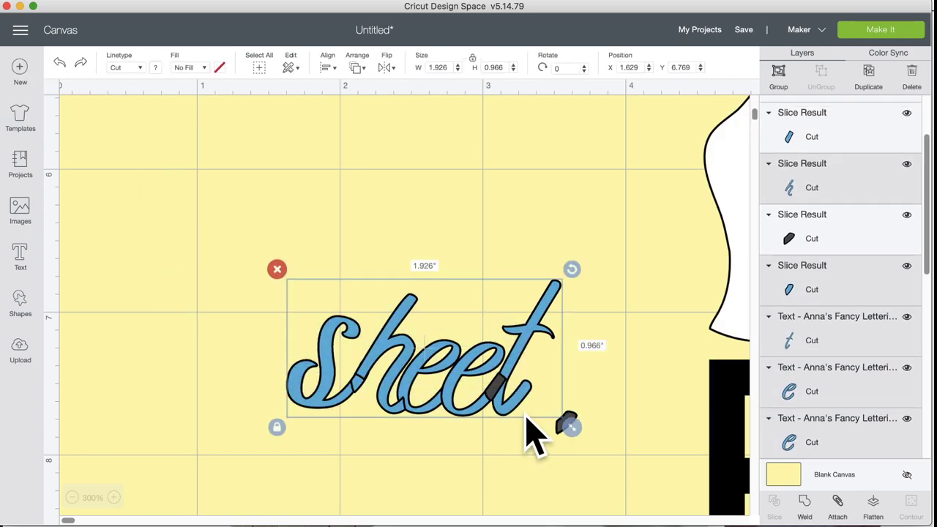
left_click(808, 508)
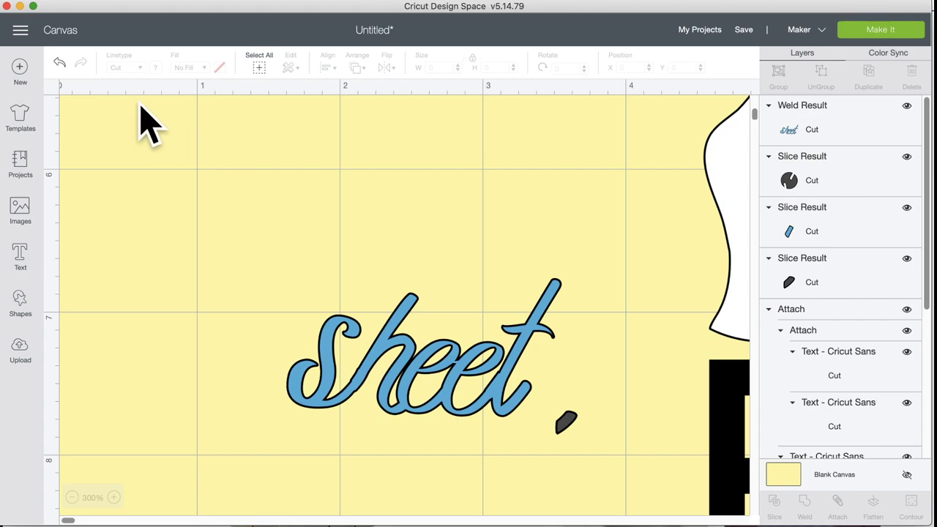
left_click(60, 63)
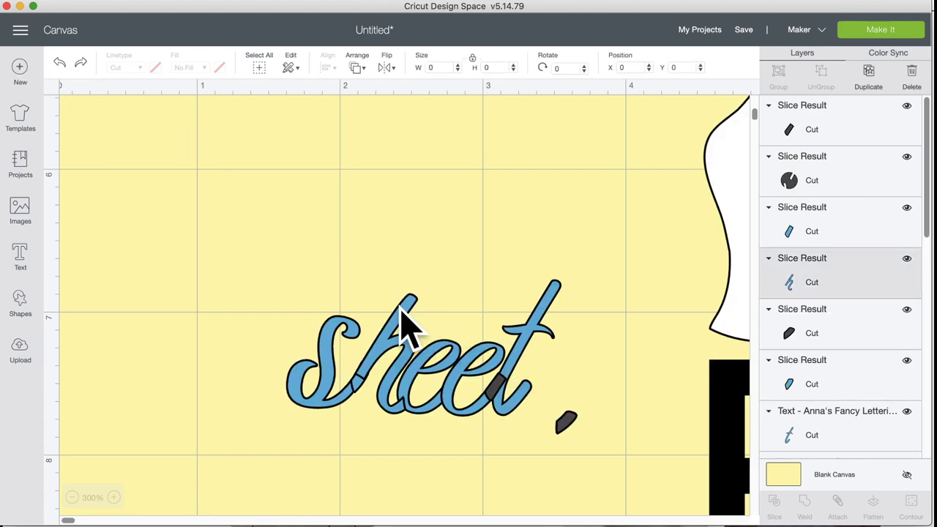
left_click(405, 320)
left_click_drag(423, 297, 420, 300)
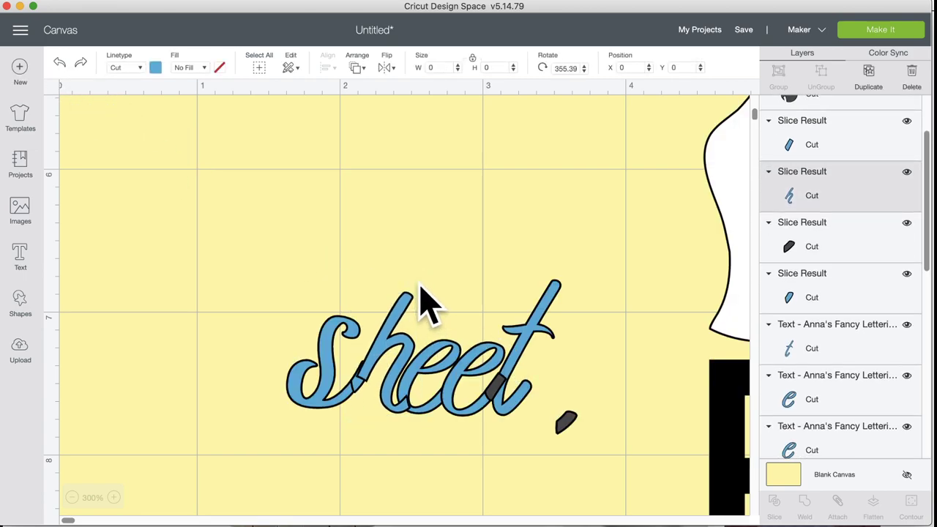
mouse_move(412, 351)
left_mouse_down()
mouse_move(402, 352)
mouse_move(402, 337)
left_mouse_up()
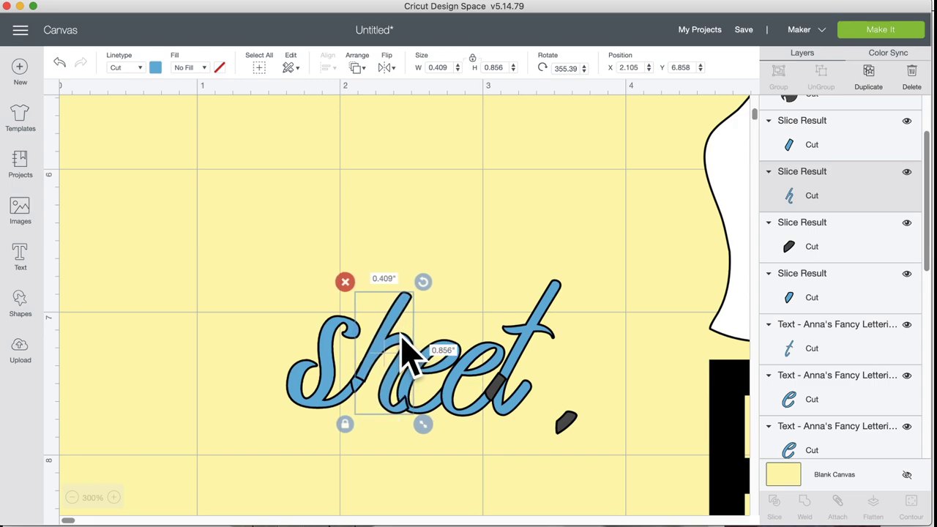
left_click(465, 273)
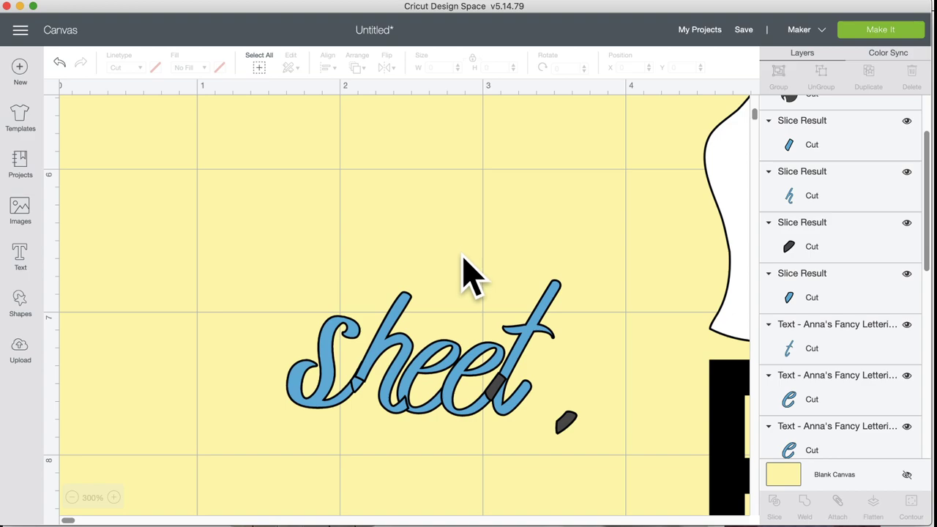
left_click_drag(224, 335, 535, 438)
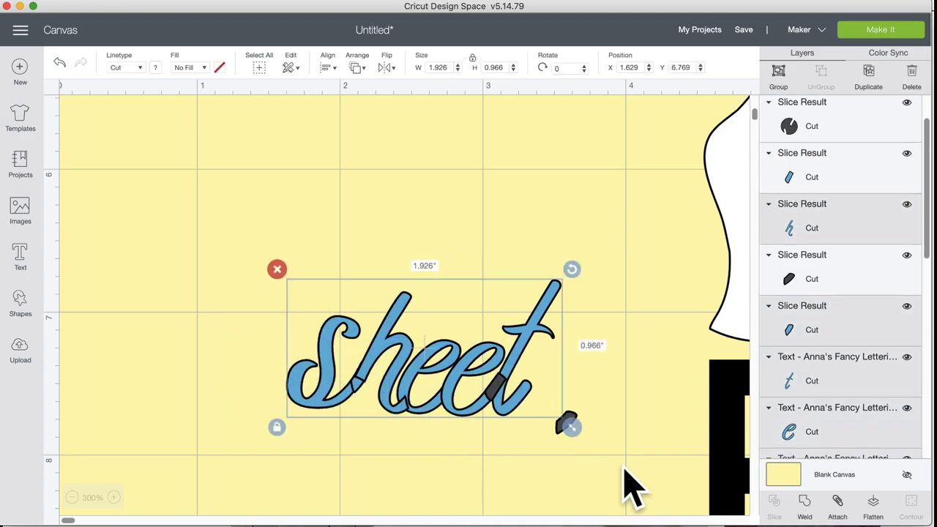
left_click(805, 504)
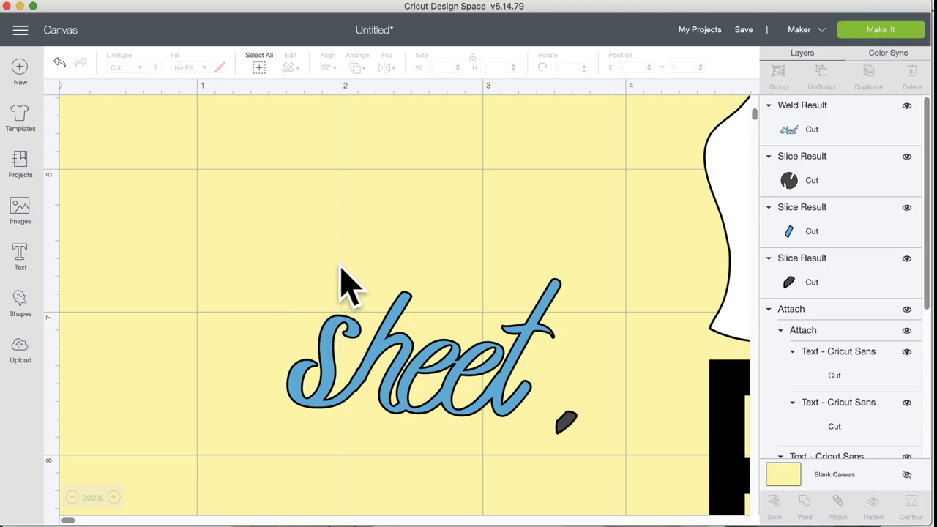
left_click(71, 497)
Step: Move the old black Sheet text aside and place the blue welded sheet below the OO of BOO
left_click(71, 498)
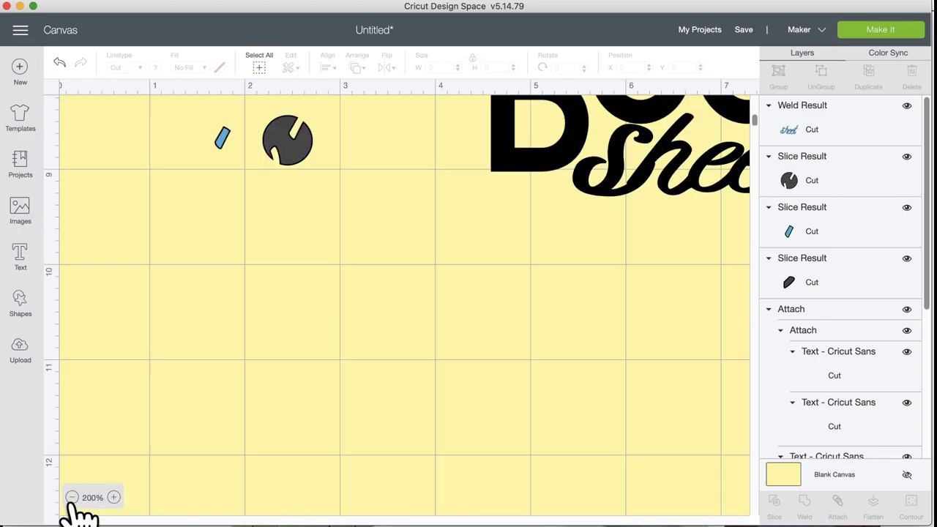
left_click(72, 497)
scroll(312, 335, "down", 8)
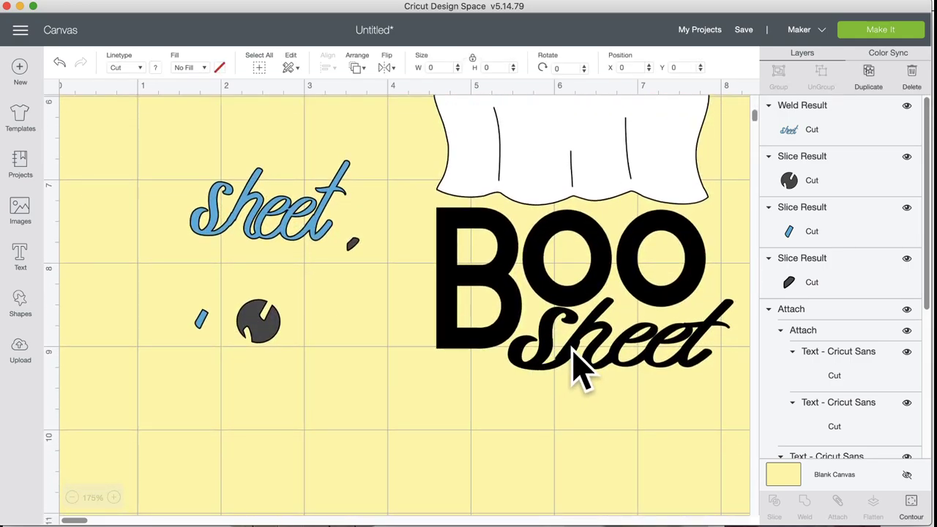
left_click_drag(576, 359, 266, 519)
left_click_drag(281, 231, 628, 346)
Step: Make the sheet black, tilt it to 358.04° and stretch it to 2.065 × 0.844 in
left_click(155, 67)
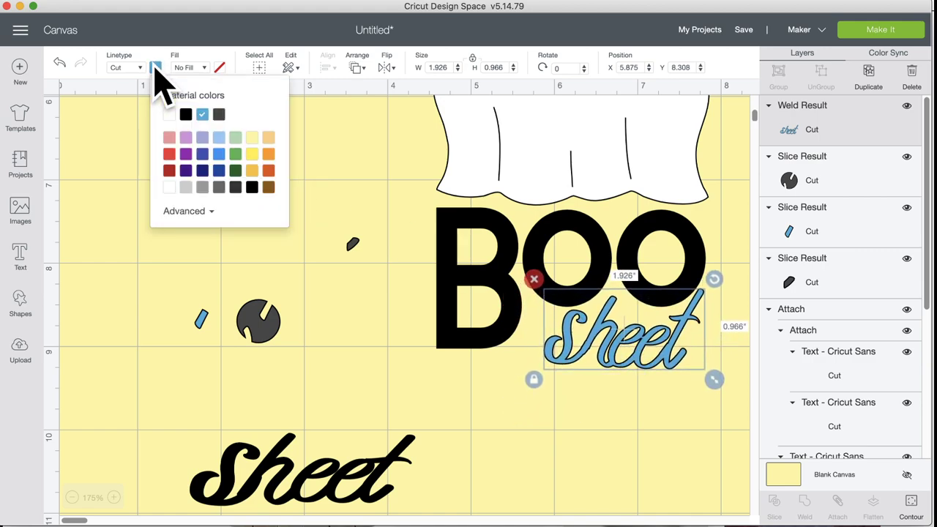
left_click(185, 114)
left_click(399, 377)
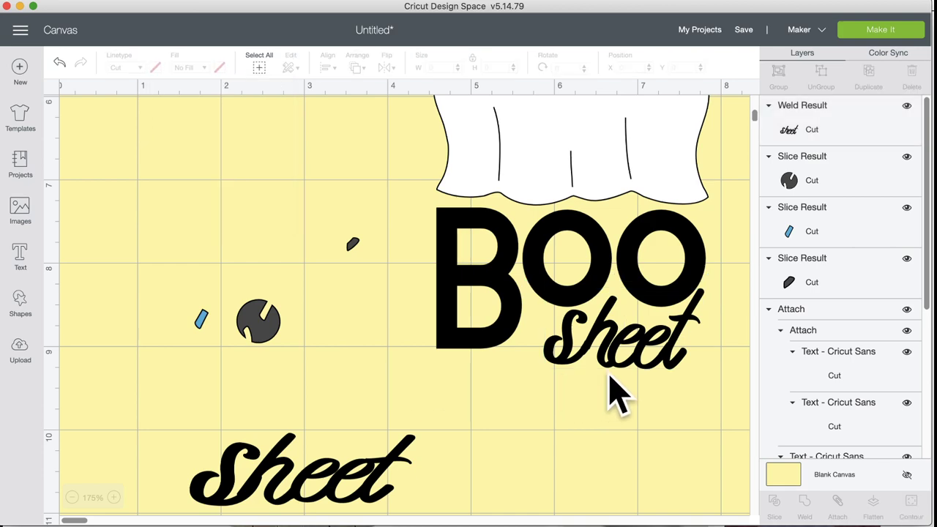
left_click(651, 355)
left_click_drag(714, 279, 714, 284)
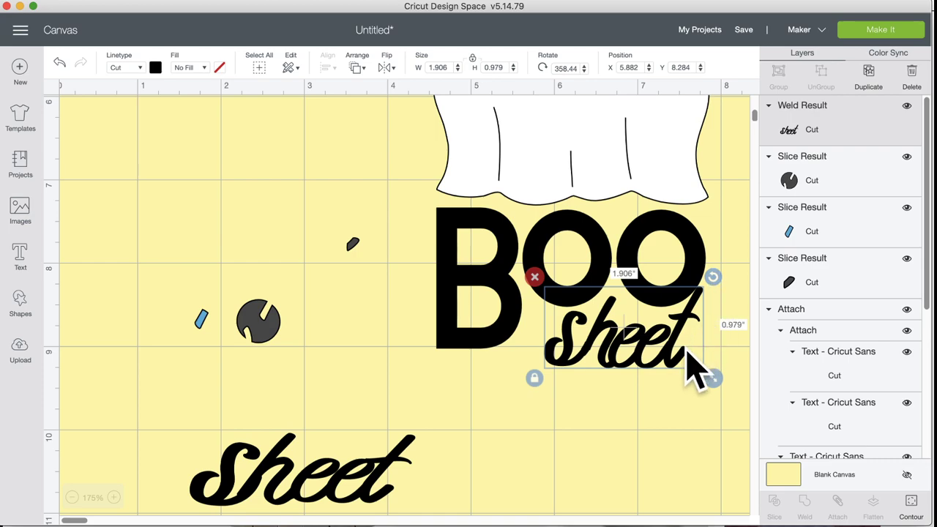
left_click_drag(652, 361, 665, 359)
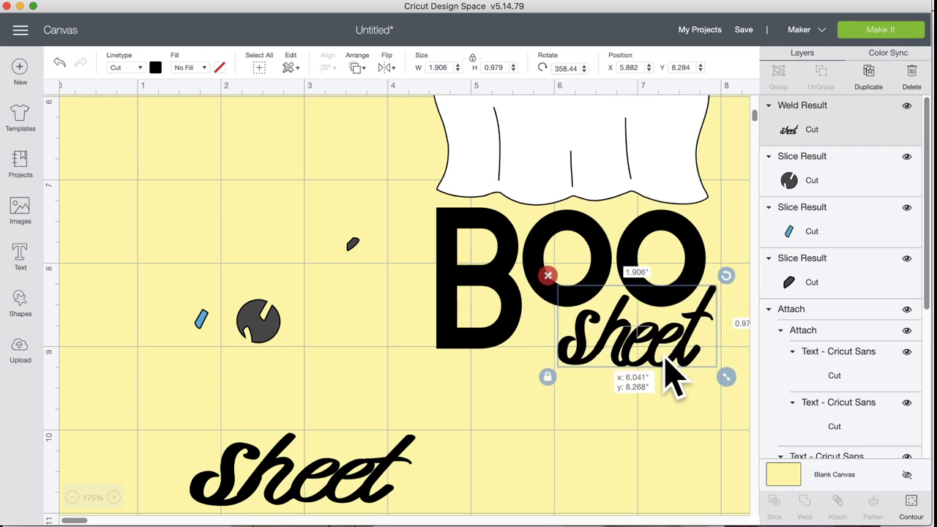
left_click(548, 377)
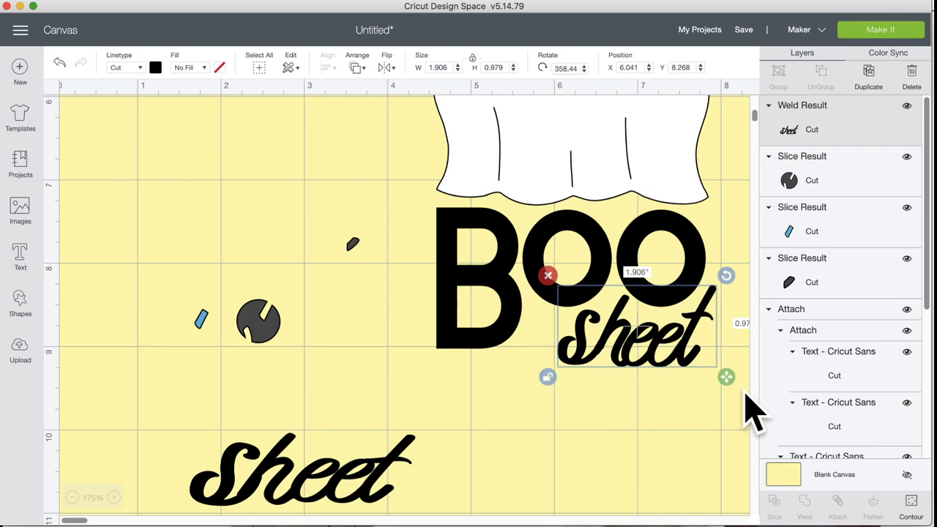
left_click_drag(727, 376, 747, 387)
left_click_drag(674, 370, 663, 373)
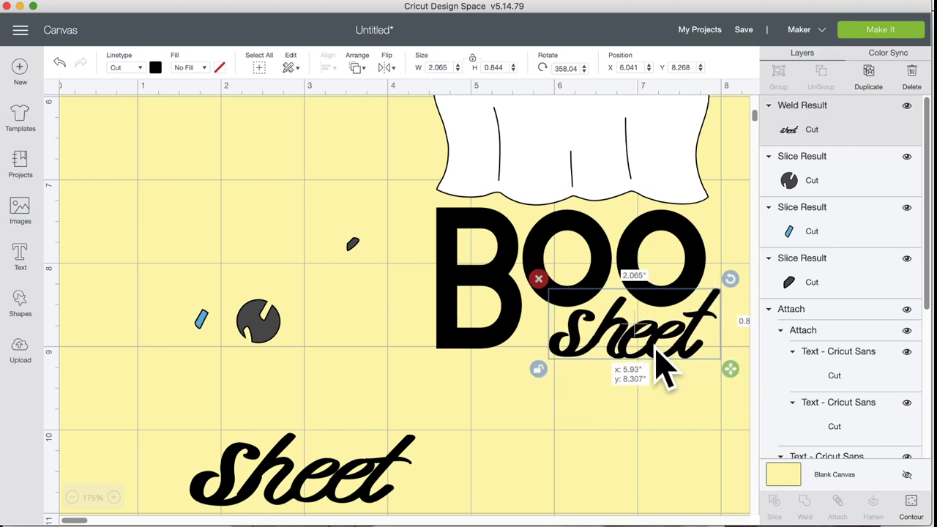
left_click(622, 437)
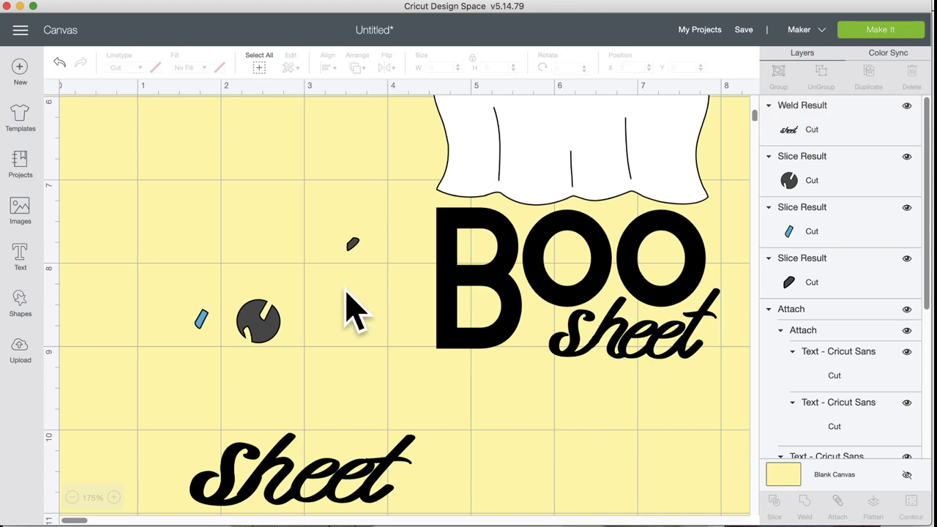
left_click_drag(177, 202, 360, 376)
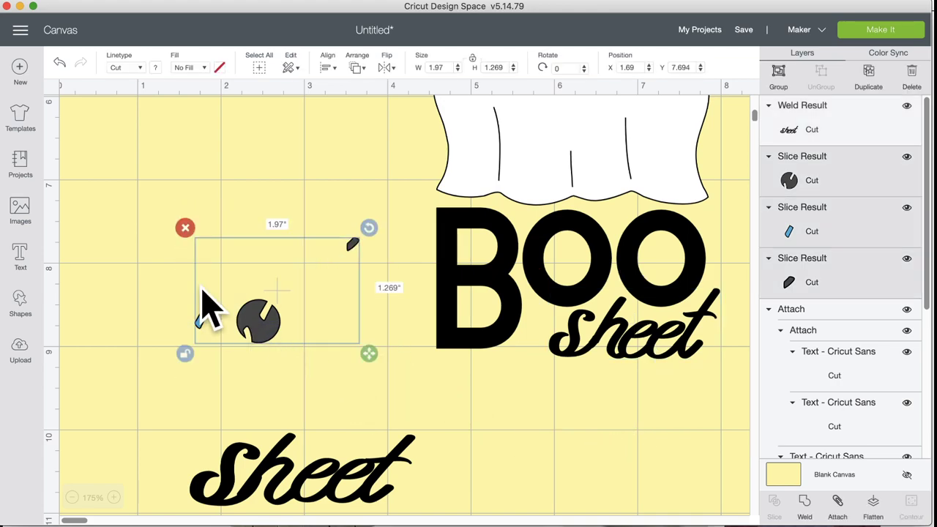
Step: Delete the three leftover slice fragments and hide the old black Sheet text layer
left_click(184, 225)
scroll(469, 493, "down", 2)
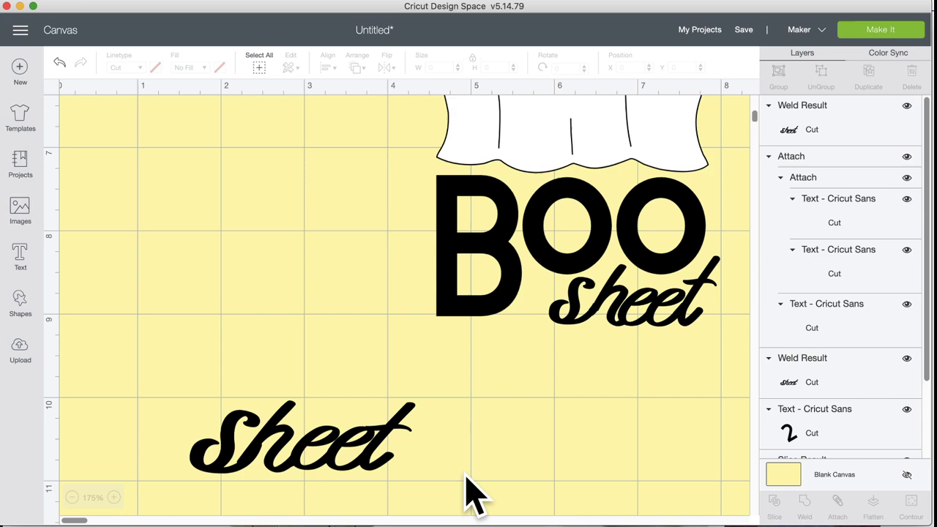
left_click(315, 465)
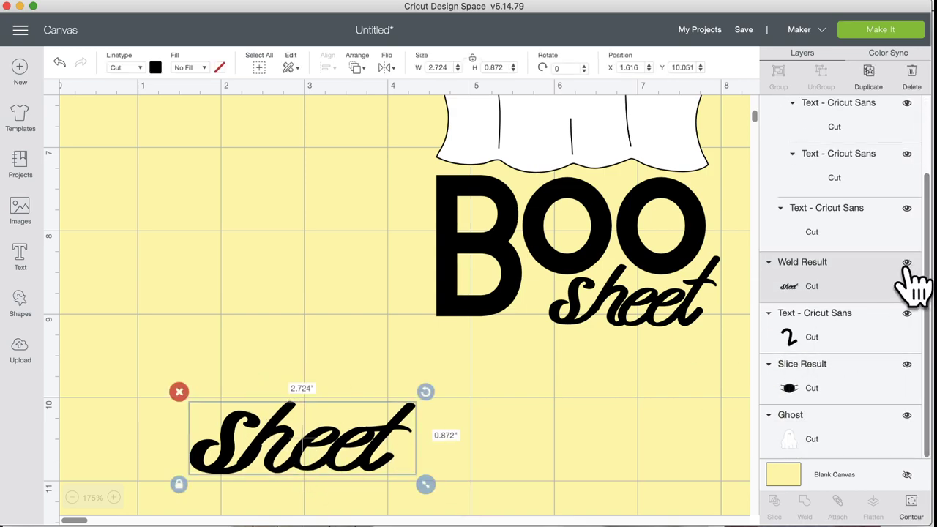
left_click(907, 263)
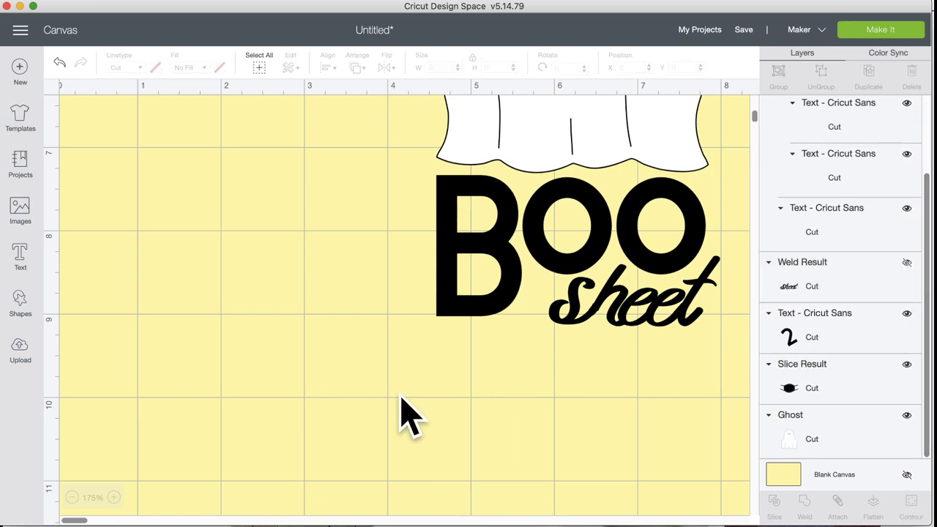
scroll(176, 469, "right", 5)
left_click(71, 498)
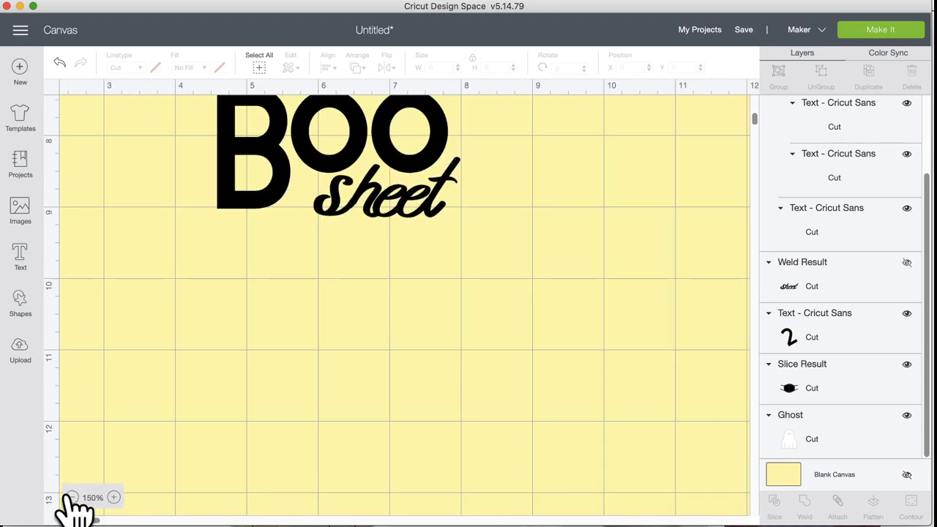
left_click(71, 498)
left_click(71, 498)
left_click(71, 498)
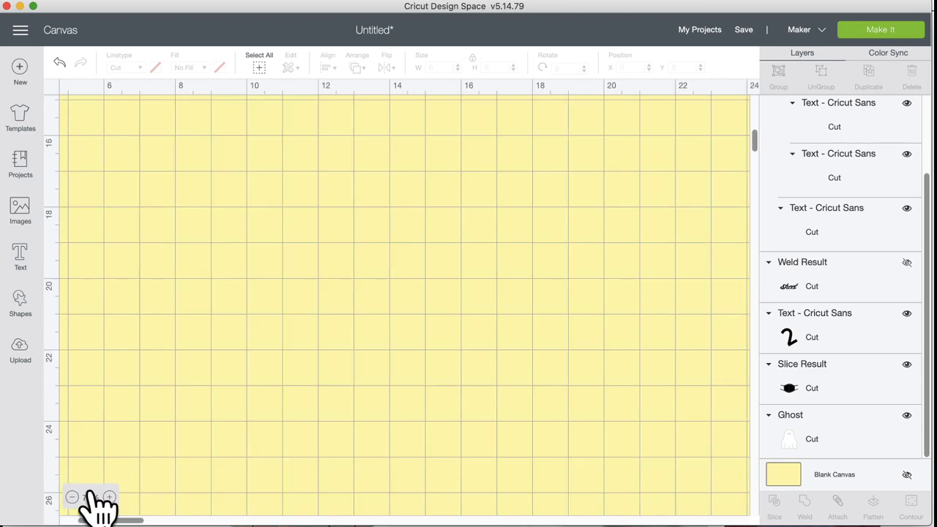
left_click(113, 498)
scroll(171, 325, "up", 10)
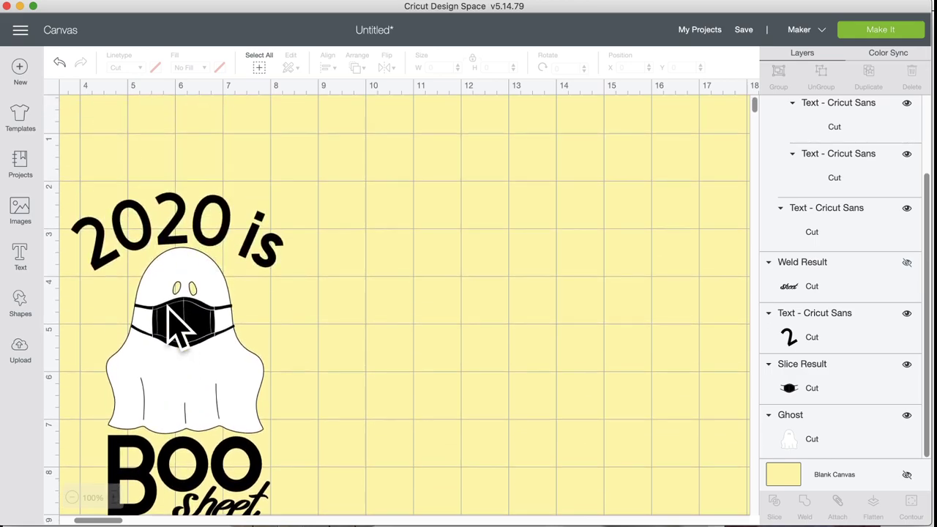
Step: Shrink the arched 2020 is text slightly
scroll(336, 346, "left", 3)
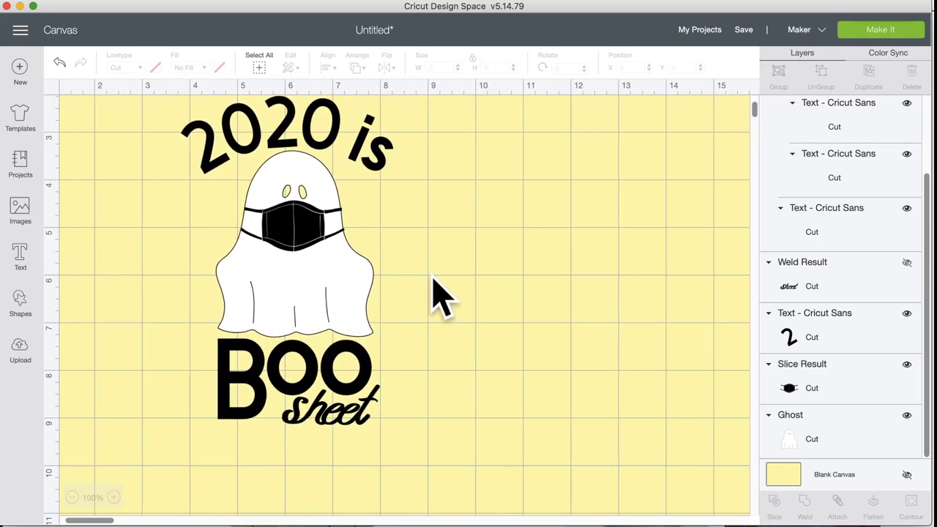
left_click(345, 139)
scroll(429, 252, "up", 3)
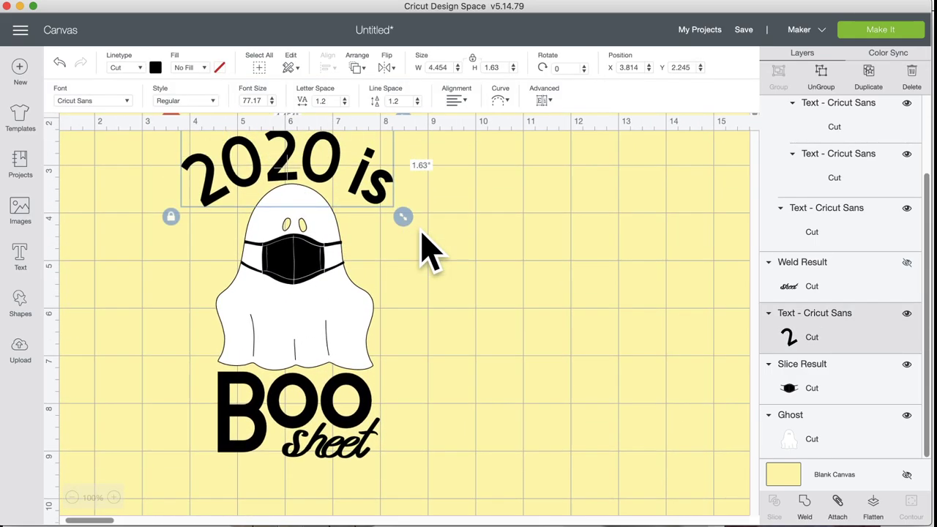
left_click_drag(405, 293, 371, 271)
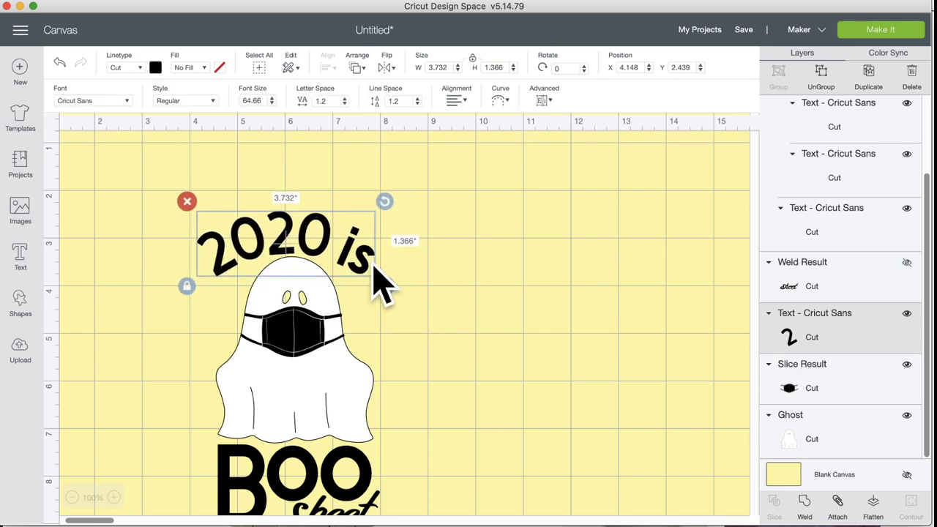
left_click(403, 341)
scroll(408, 357, "down", 2)
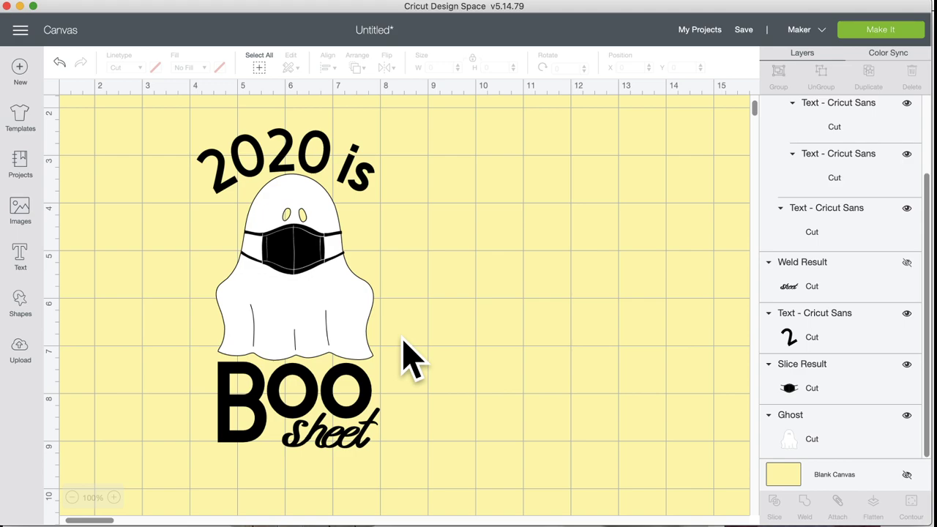
Step: Check the ghost, BOO sheet and 2020 is layers, then box-select the BOO lettering
left_click(345, 311)
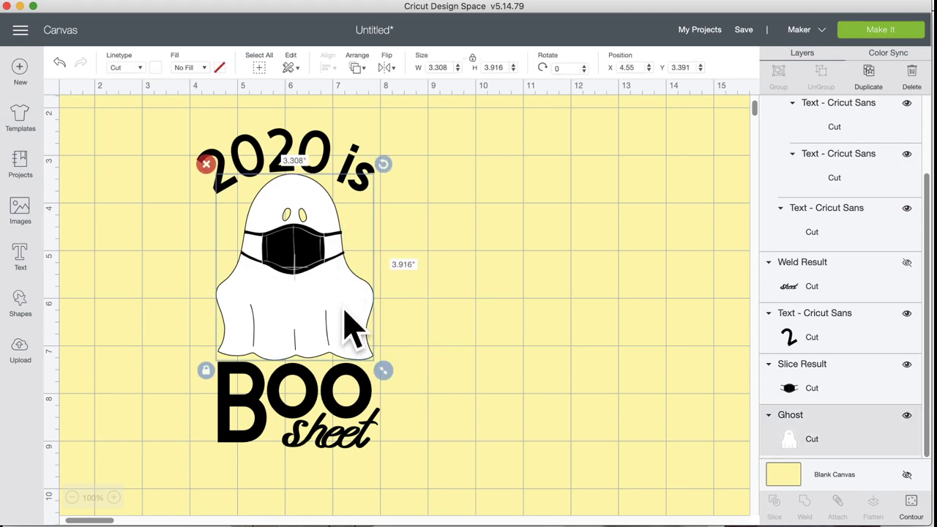
left_click(358, 383)
left_click(347, 457)
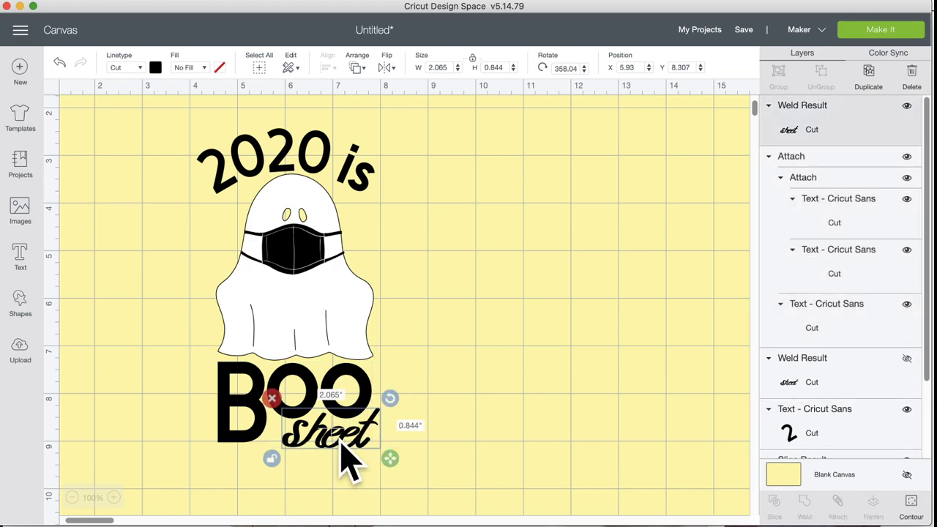
left_click(330, 172)
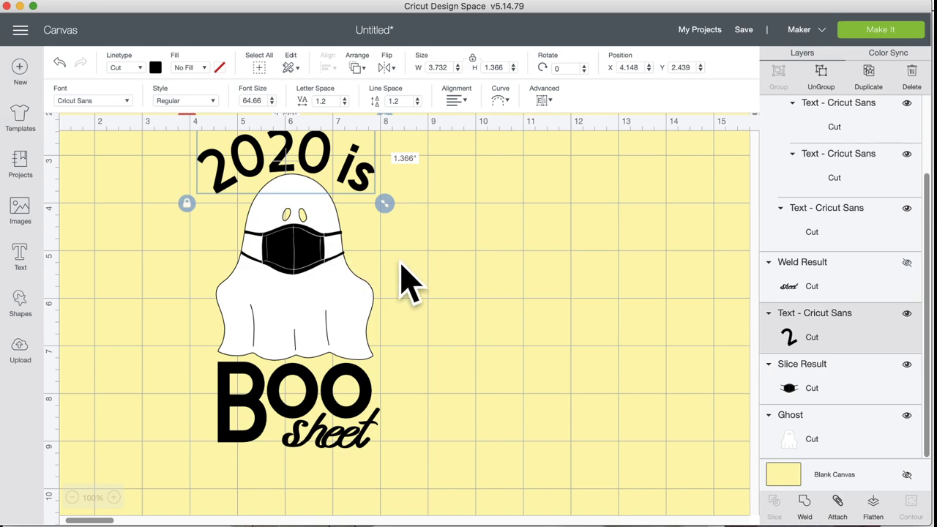
scroll(407, 278, "up", 3)
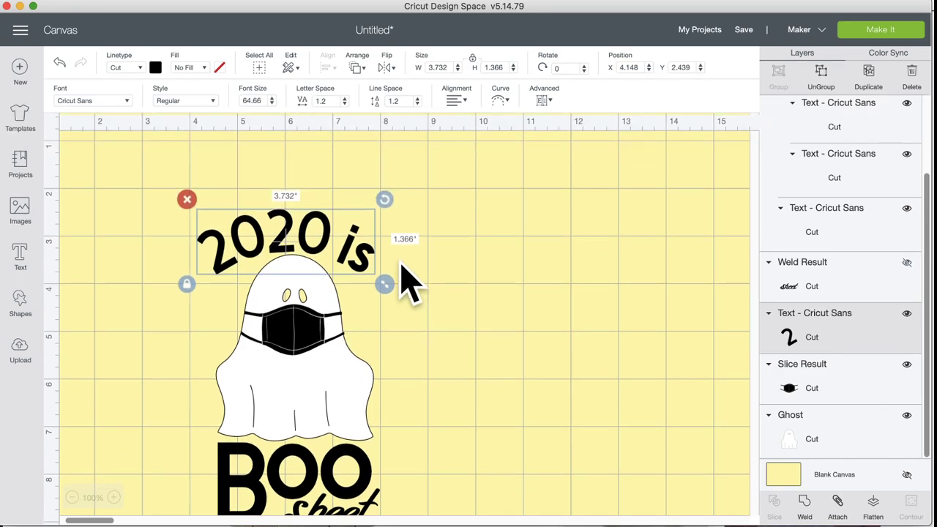
scroll(419, 335, "down", 1)
left_click(423, 336)
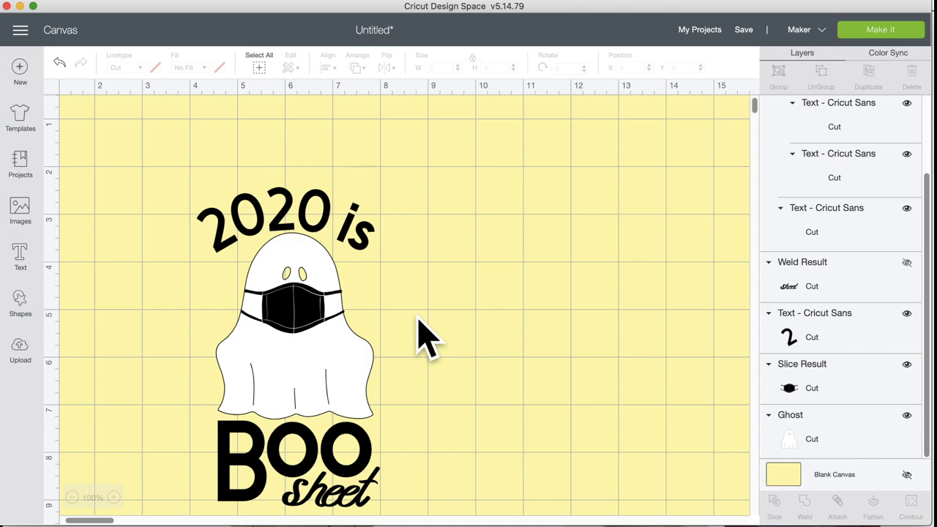
scroll(425, 335, "down", 5)
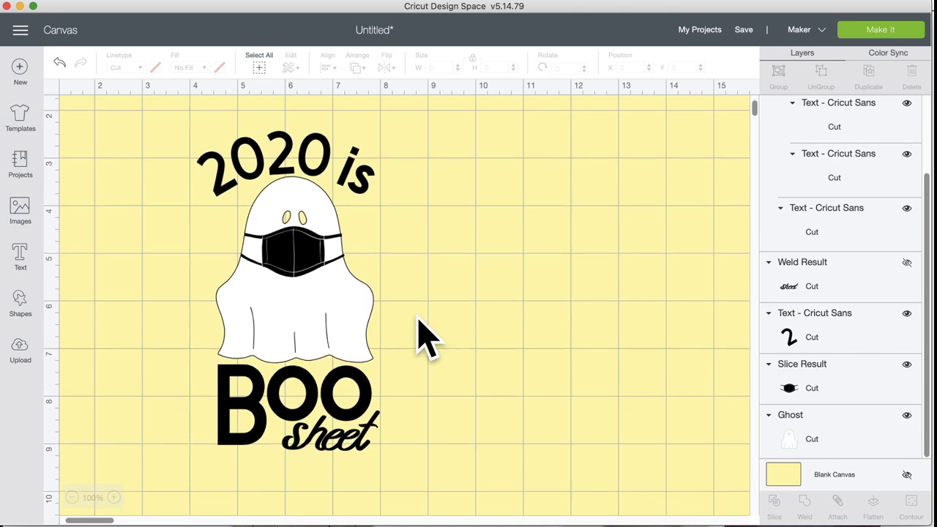
left_click_drag(403, 414, 210, 322)
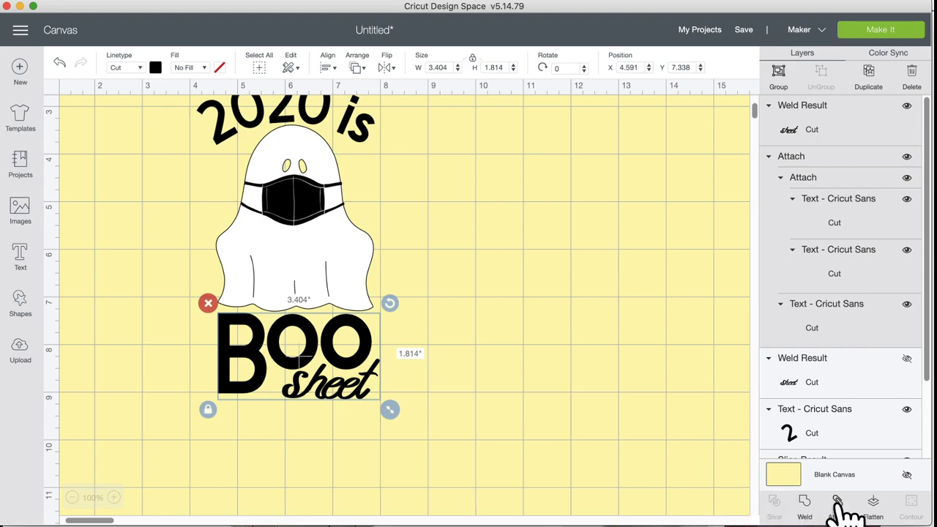
left_click(615, 480)
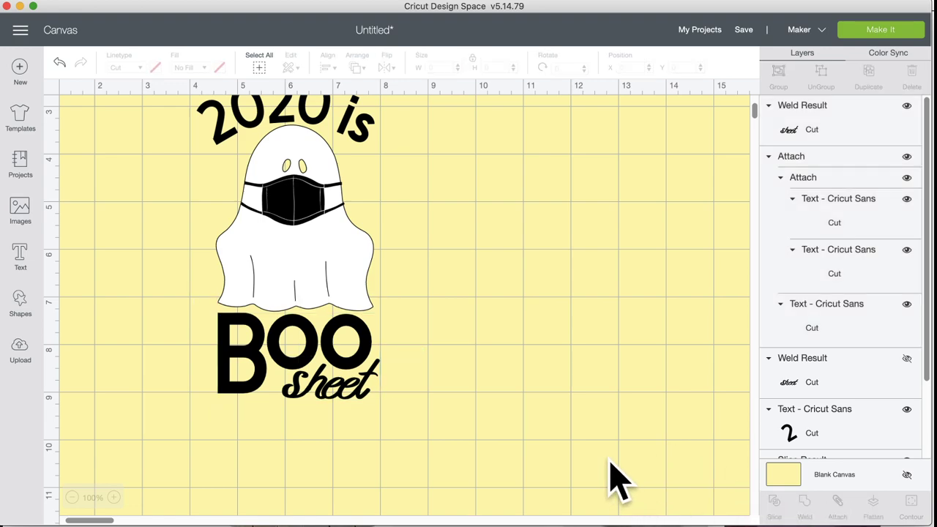
left_click(880, 29)
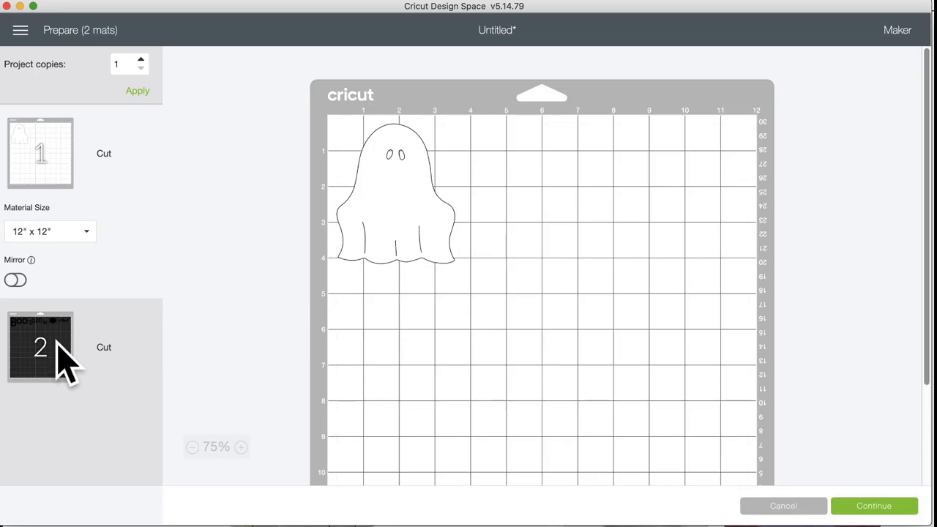
left_click(46, 351)
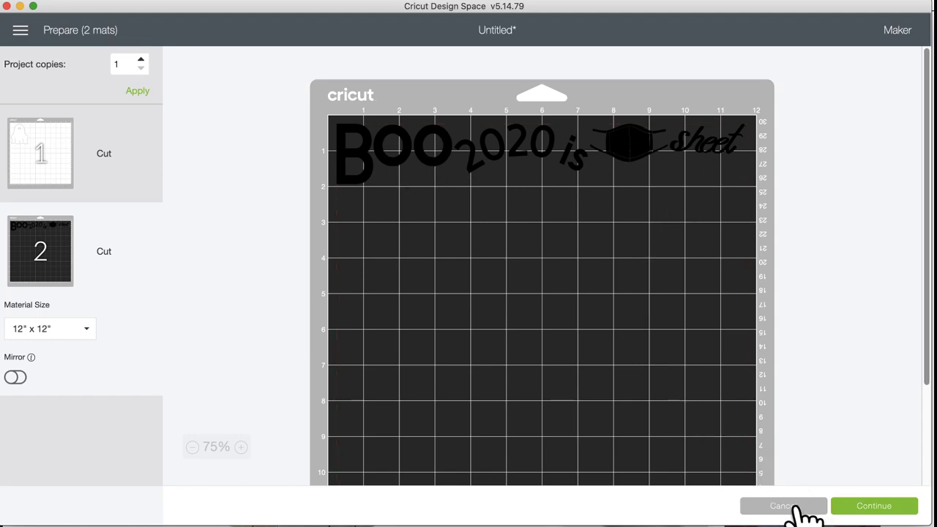
left_click(795, 509)
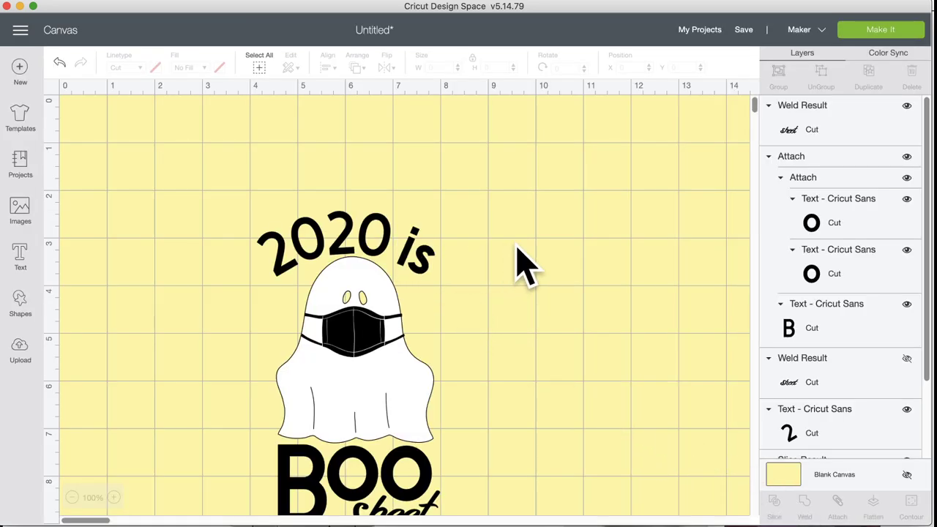
Step: Change the 2020 is text colour to grey
left_click(414, 242)
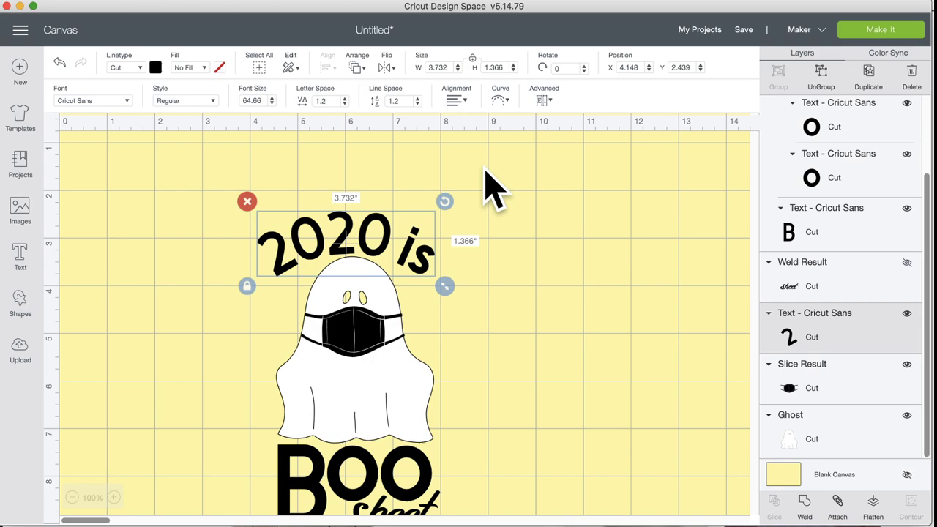
left_click(156, 68)
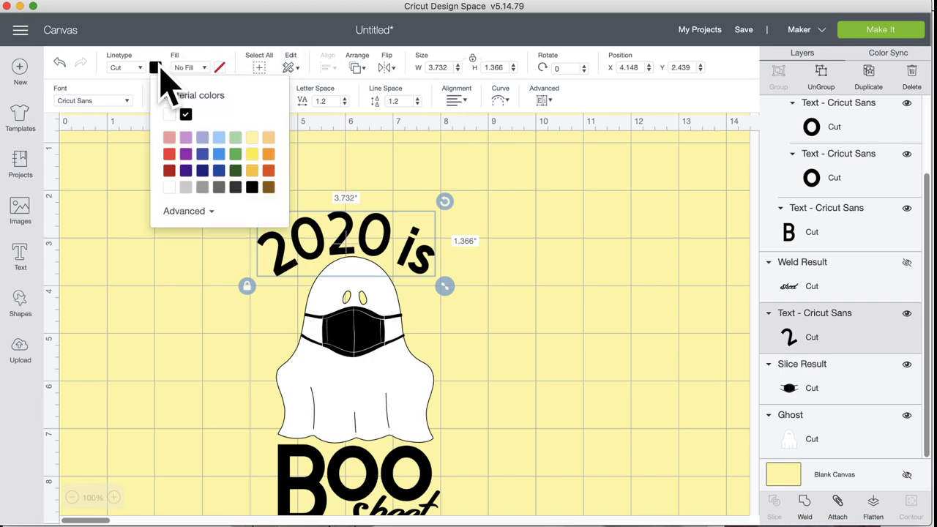
left_click(204, 187)
left_click(565, 199)
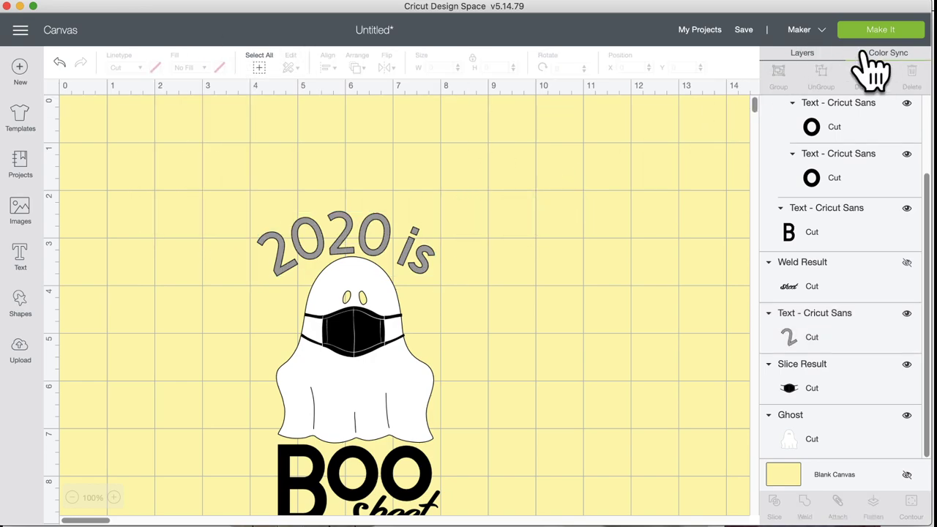
Step: Merge the black mask, BOO and sheet into the grey colour with Color Sync
left_click(901, 58)
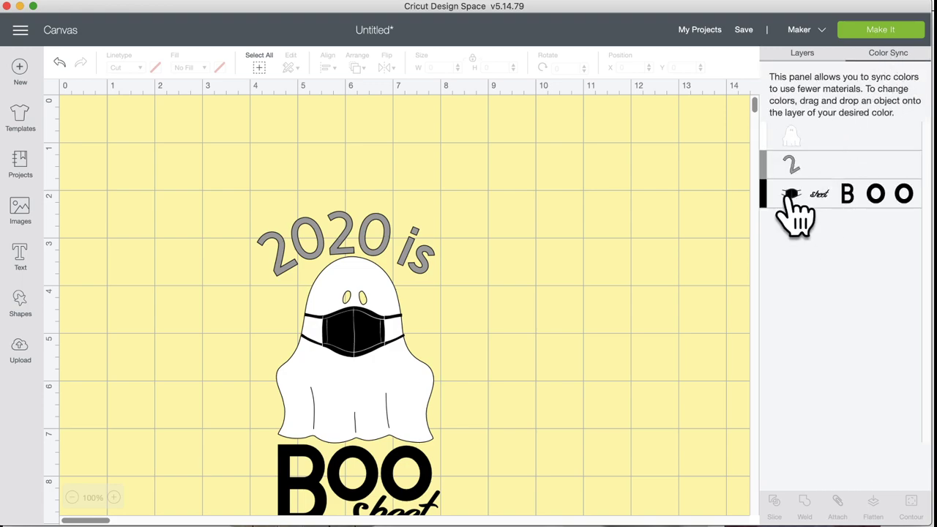
left_click_drag(766, 195, 766, 168)
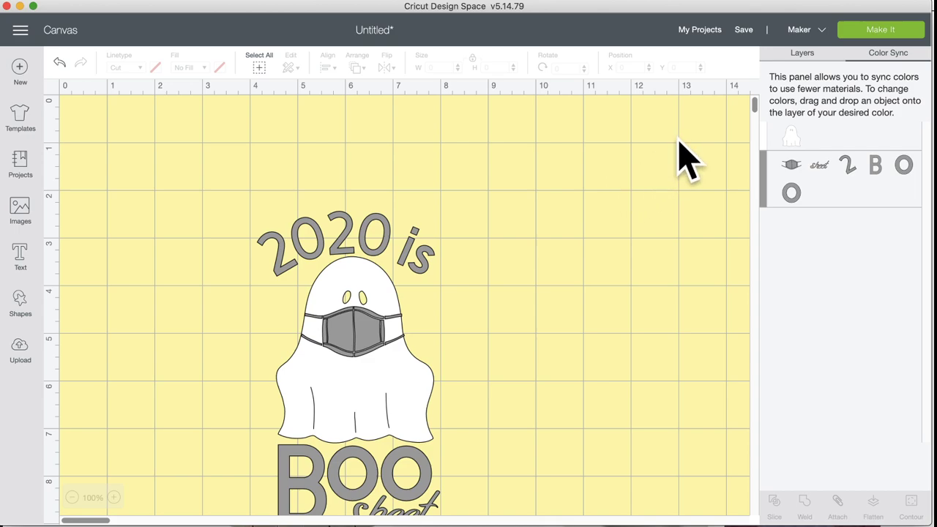
left_click(805, 54)
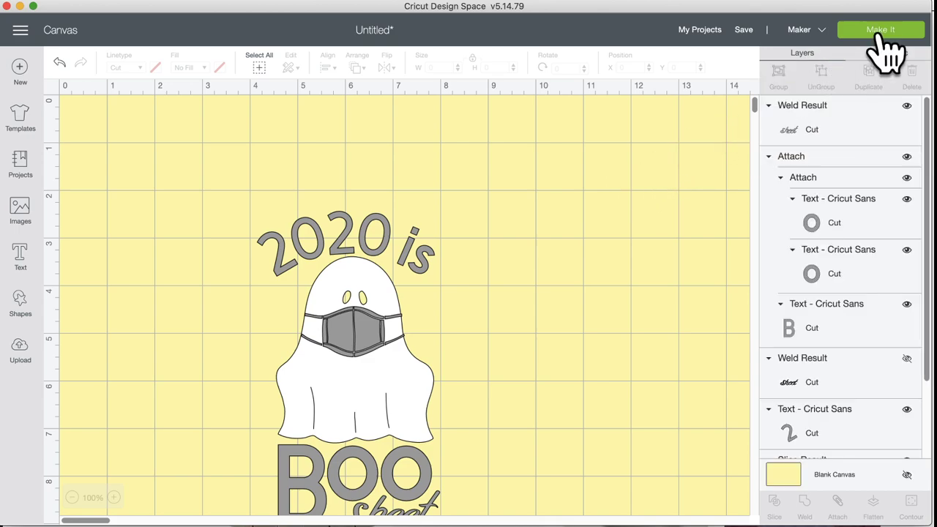
left_click(882, 31)
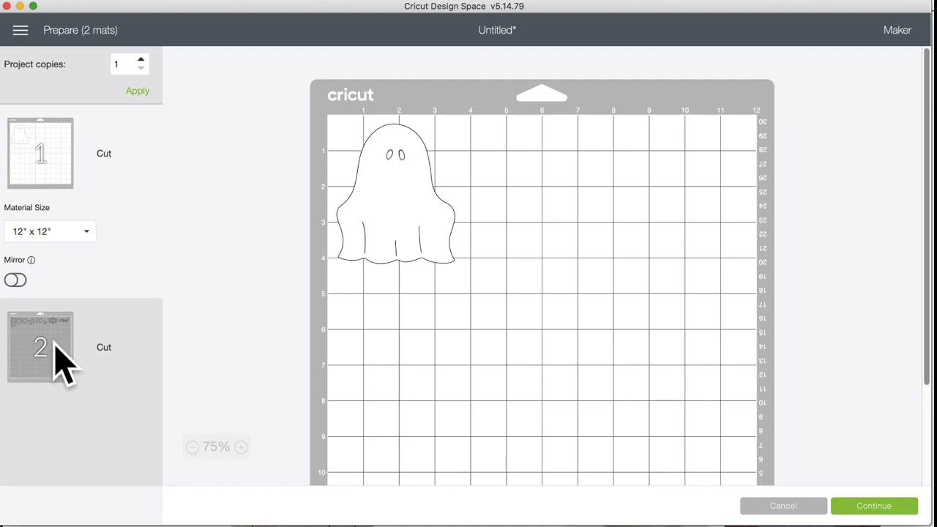
left_click(44, 351)
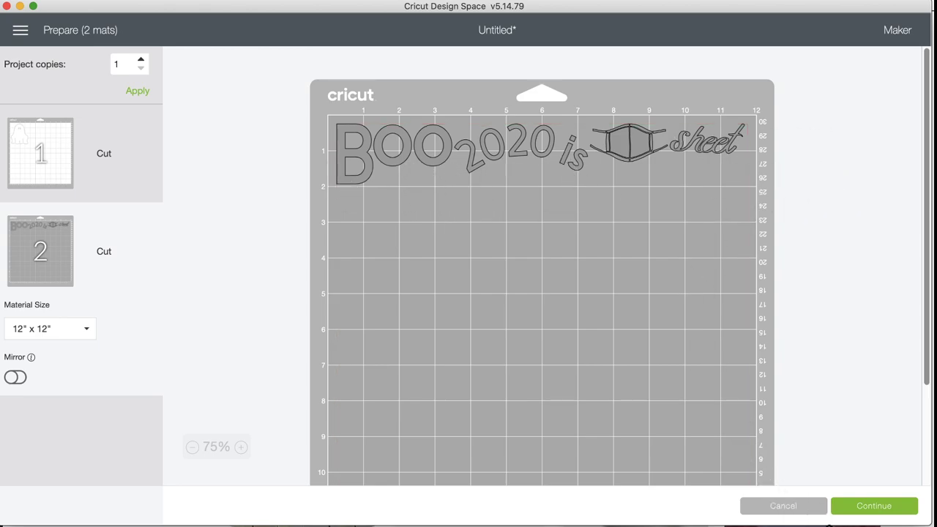
left_click(782, 506)
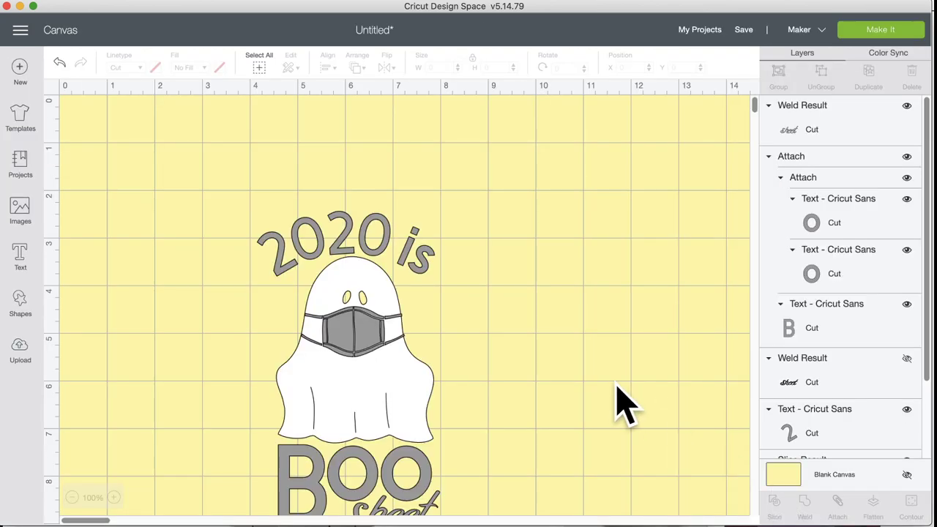
Step: With the ghost hidden, attach 2020 is, the mask, BOO and sheet, then unhide the ghost
scroll(617, 388, "down", 3)
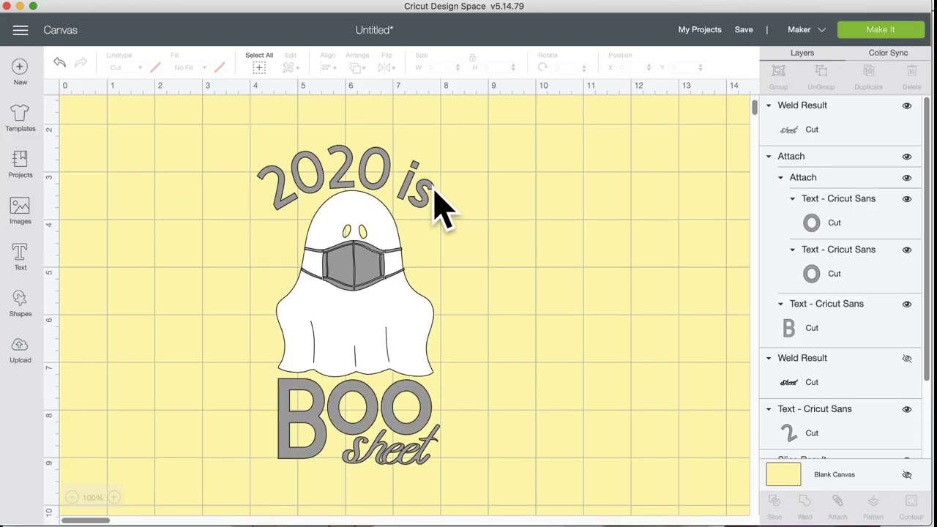
left_click(382, 183)
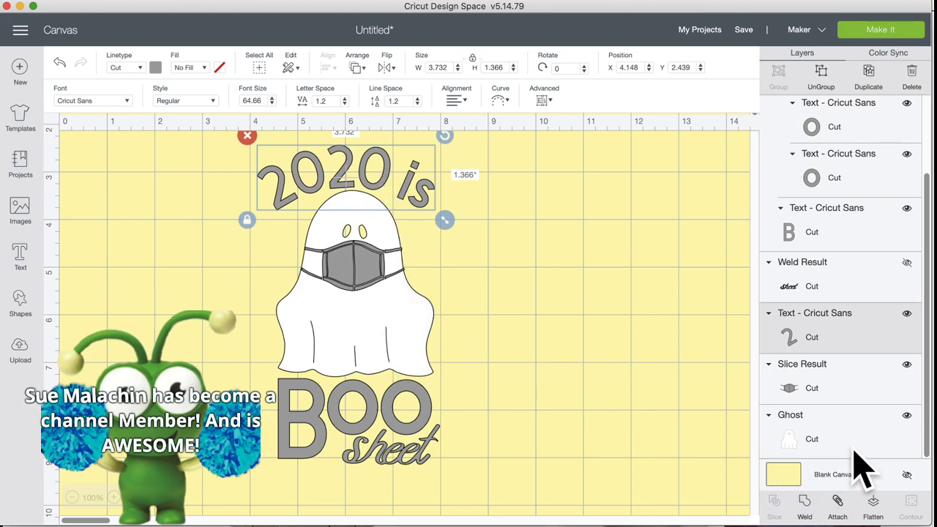
left_click(907, 415)
left_click_drag(238, 136, 471, 492)
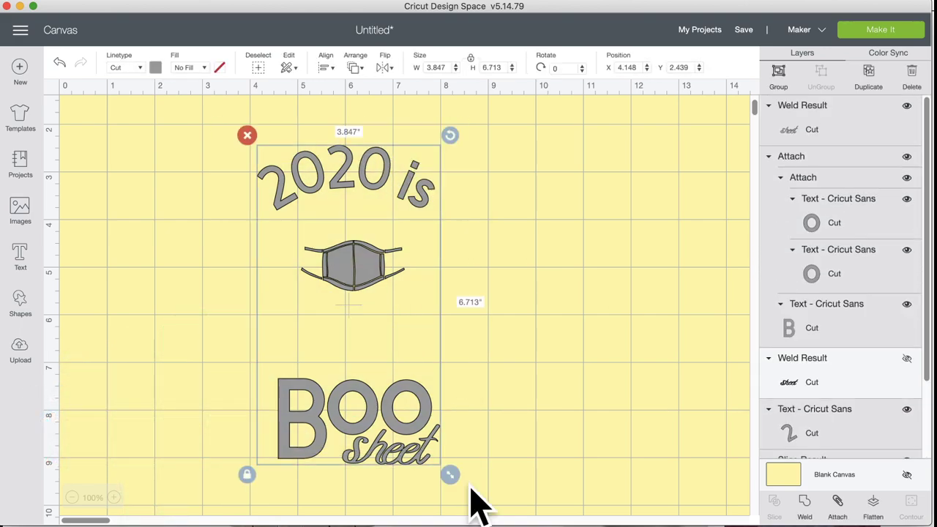
left_click(837, 506)
scroll(837, 440, "down", 3)
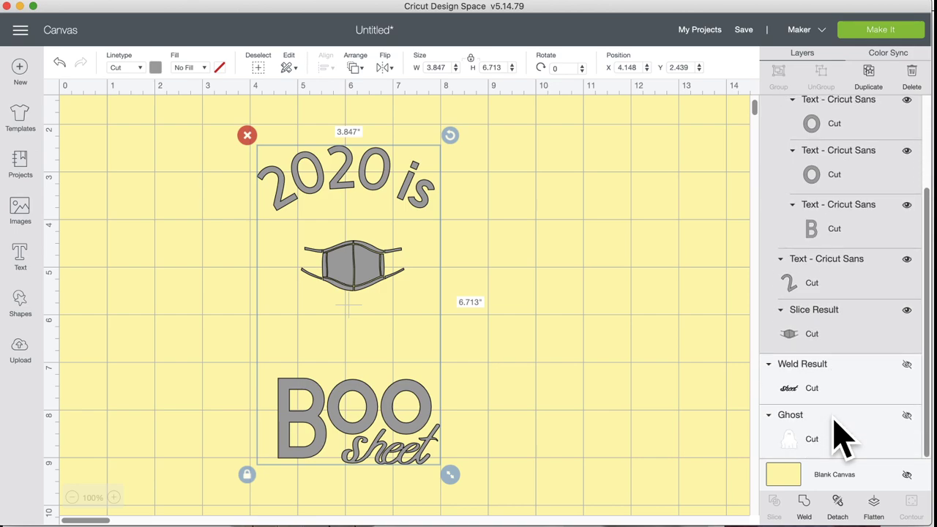
left_click(907, 415)
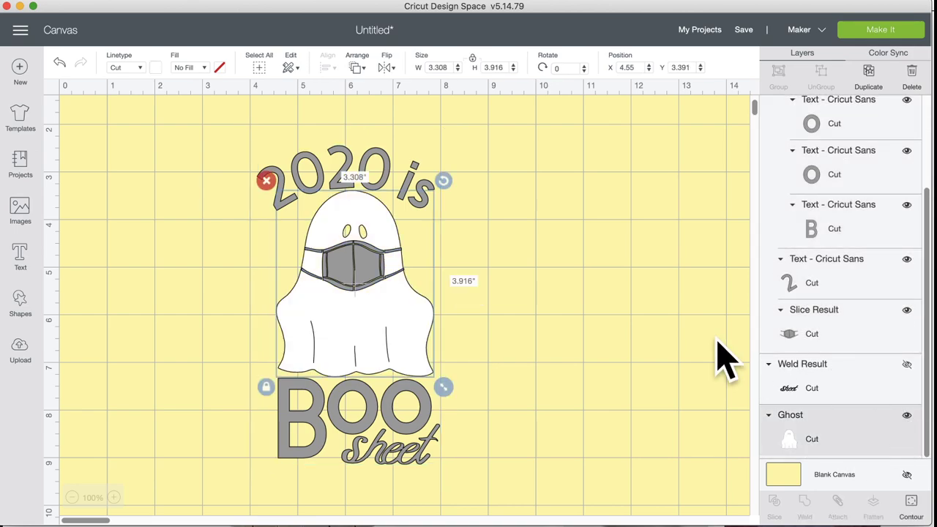
left_click(883, 30)
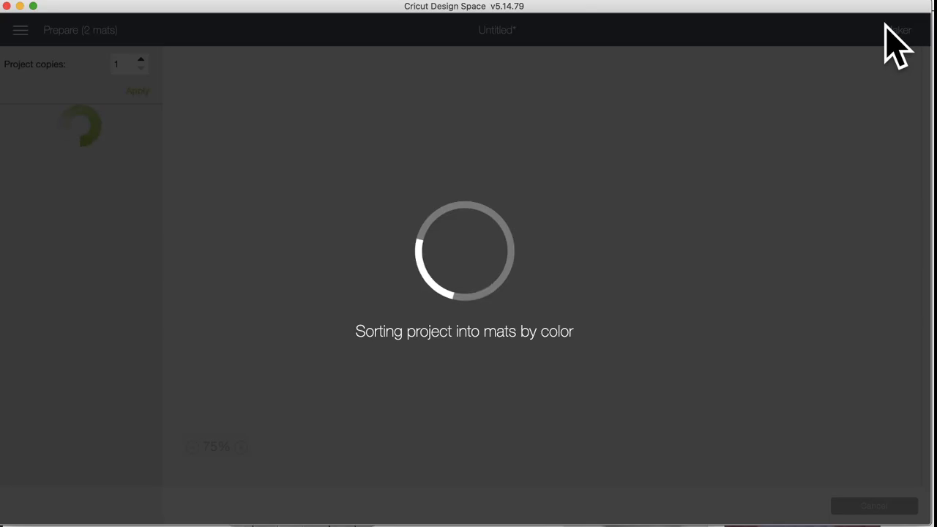
left_click(46, 372)
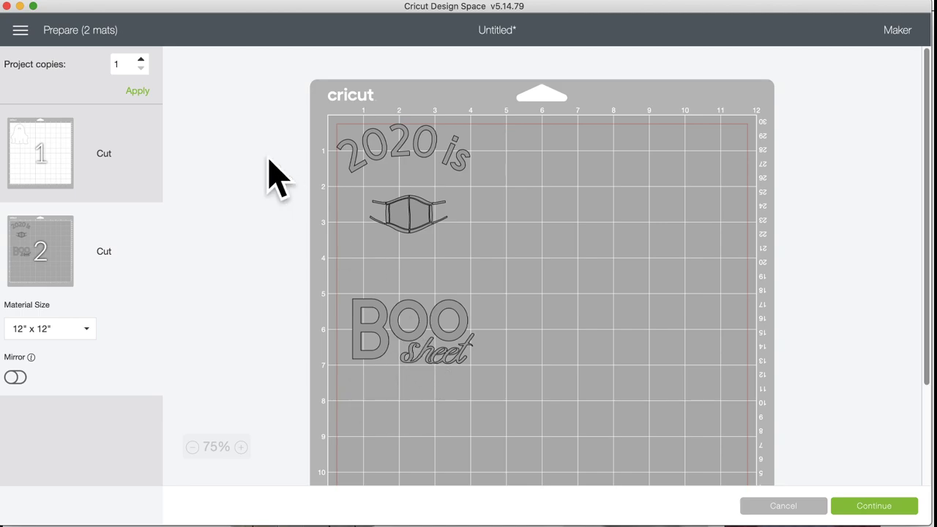
left_click(61, 165)
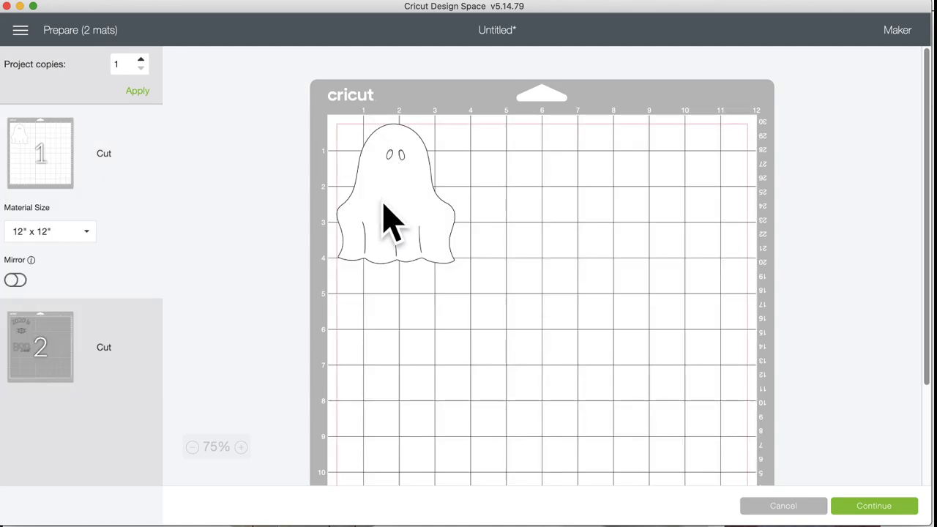
left_click(76, 357)
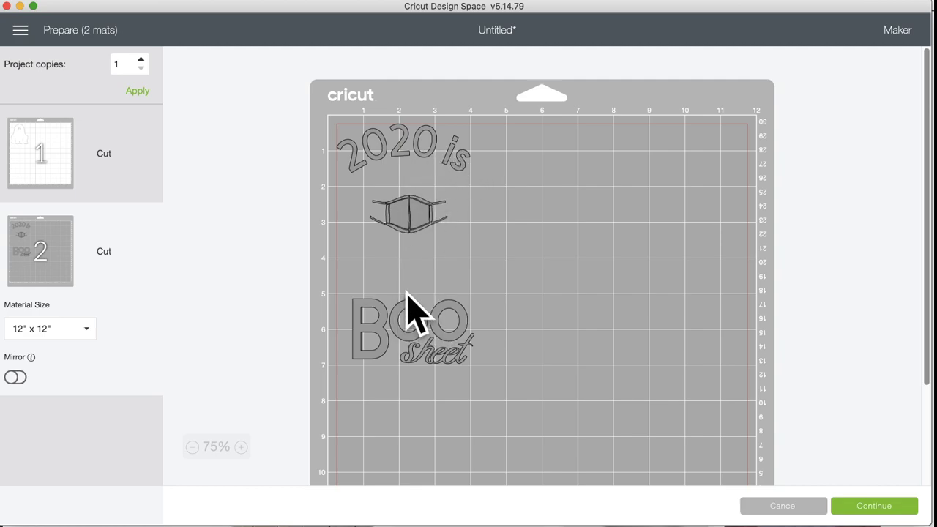
left_click(40, 146)
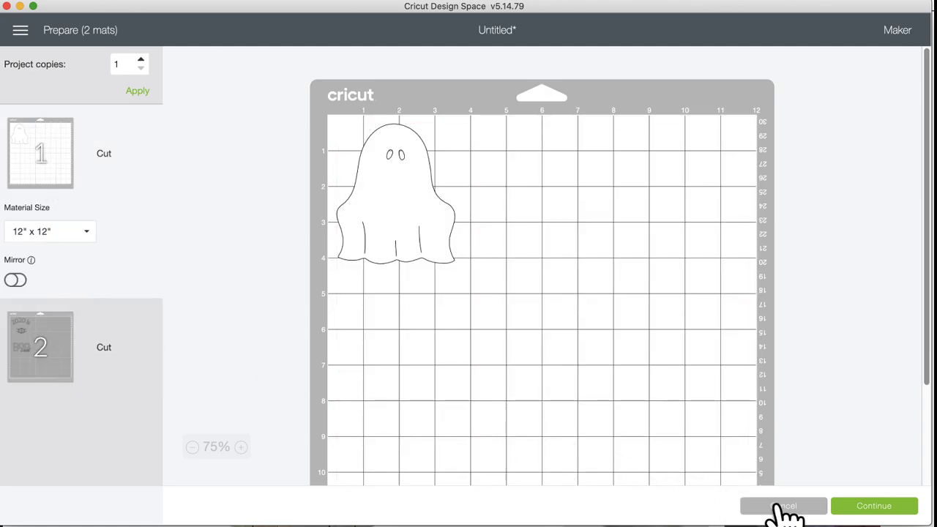
left_click(780, 509)
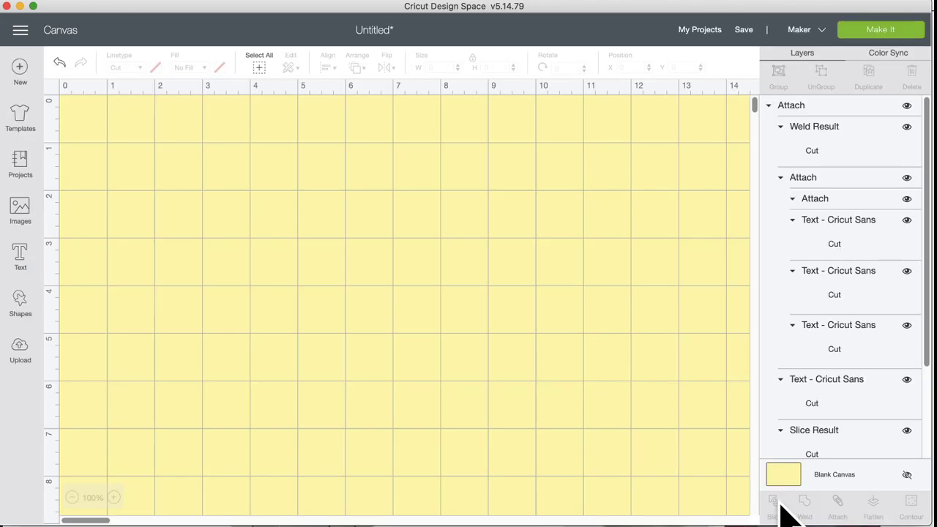
Step: Save the project as '2020 ghost'
left_click(744, 30)
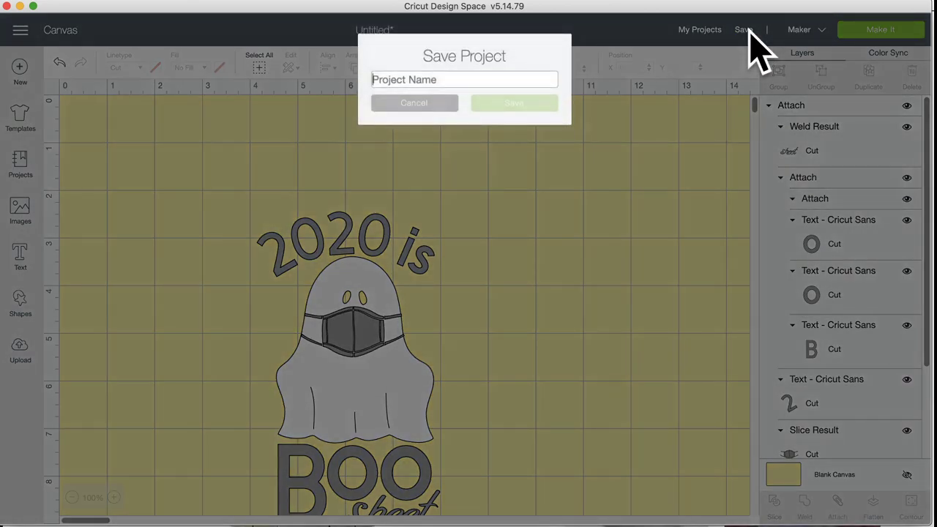
type("2020 ghost")
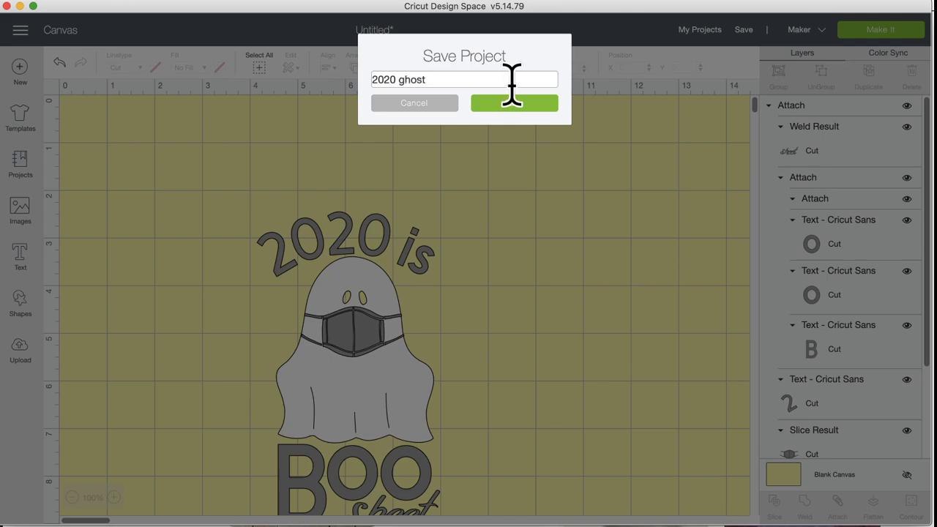
left_click(528, 107)
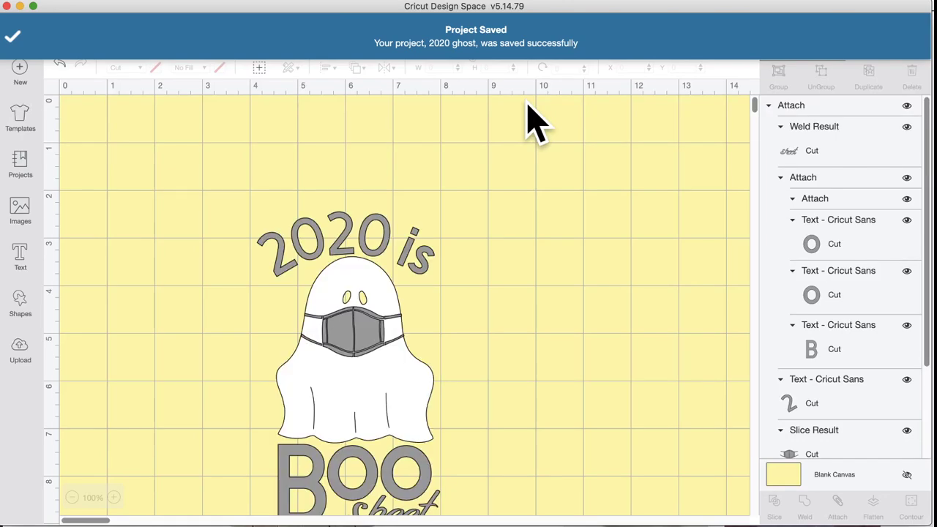
scroll(376, 213, "down", 3)
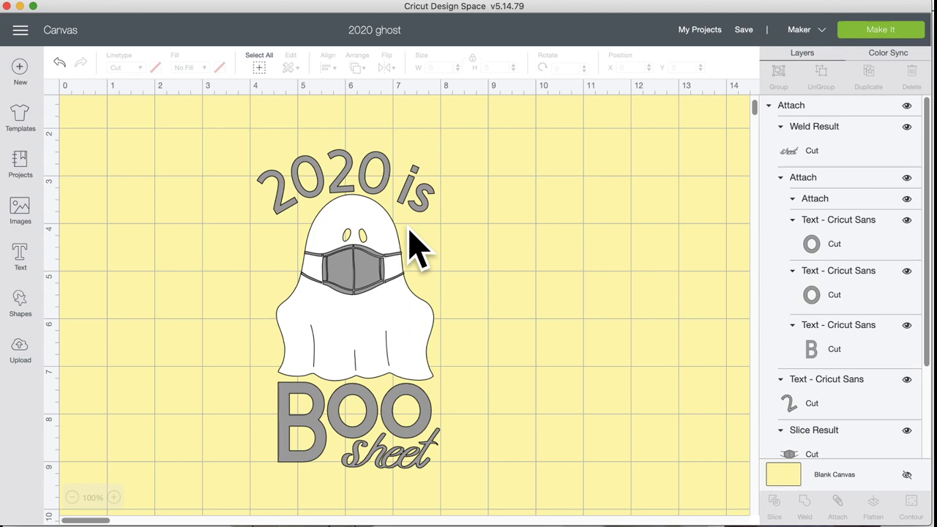
Step: Select the whole ghost design and try larger and smaller sizes, ending near 4.3 inches wide
left_click_drag(183, 128, 527, 450)
scroll(495, 477, "down", 3)
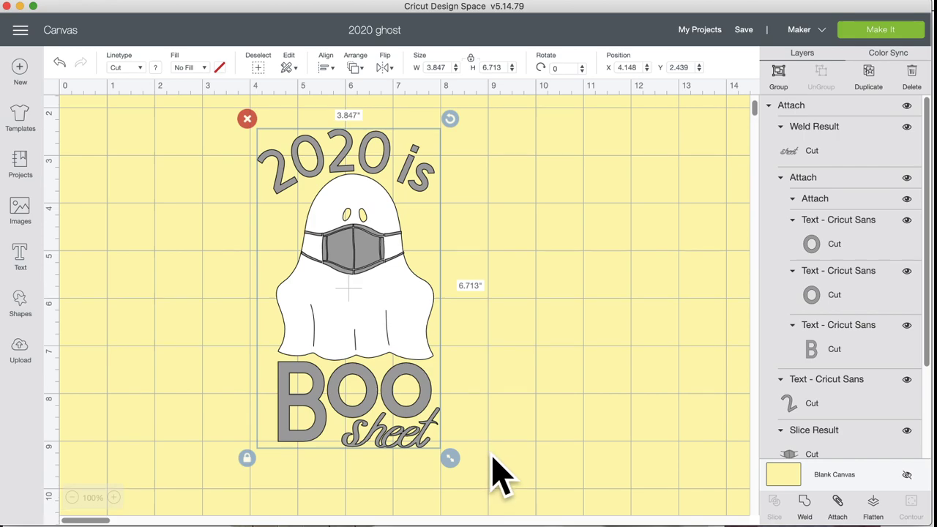
left_click_drag(451, 407, 512, 511)
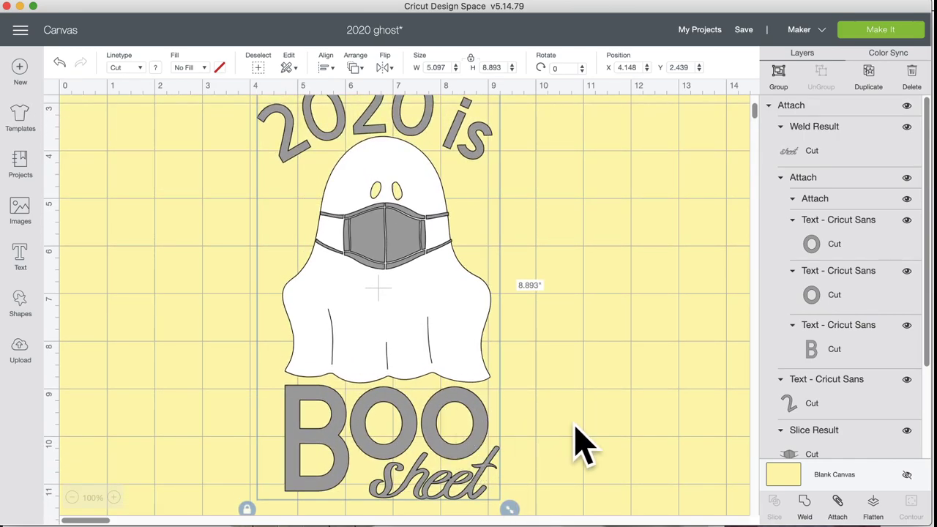
scroll(571, 432, "down", 6)
left_click_drag(515, 366, 665, 518)
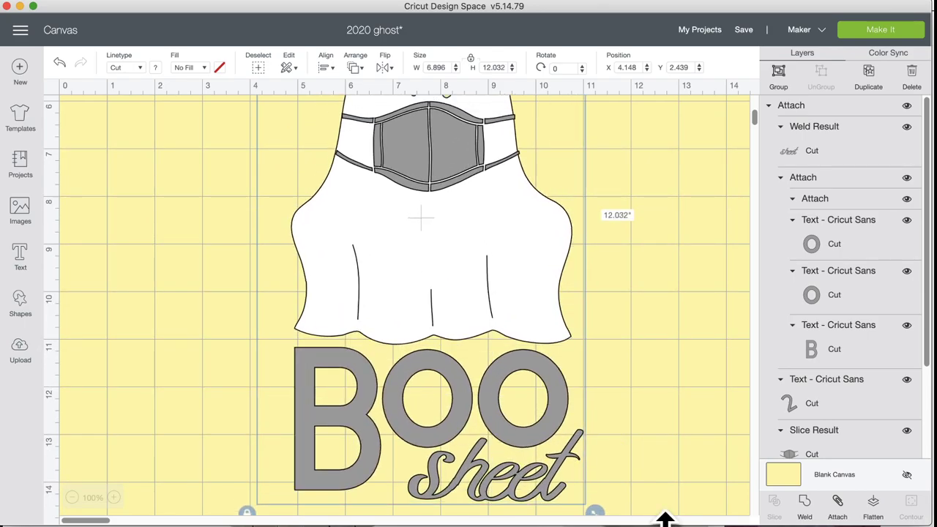
scroll(648, 414, "down", 2)
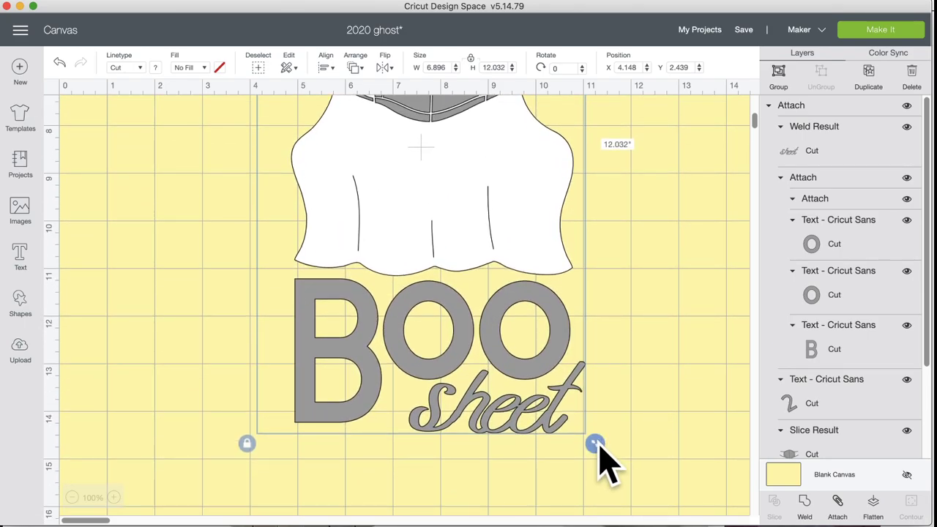
left_click_drag(597, 447, 438, 233)
scroll(440, 240, "up", 12)
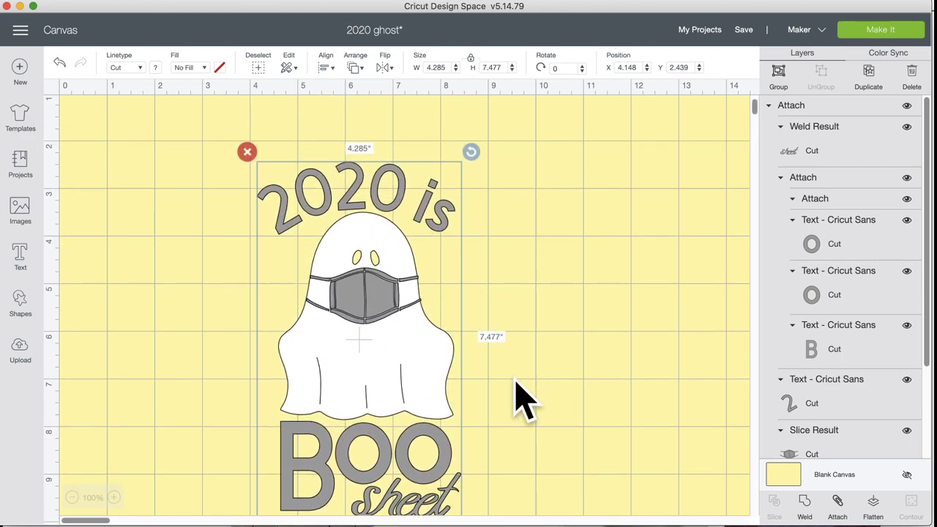
scroll(521, 399, "down", 4)
left_click_drag(472, 383, 488, 414)
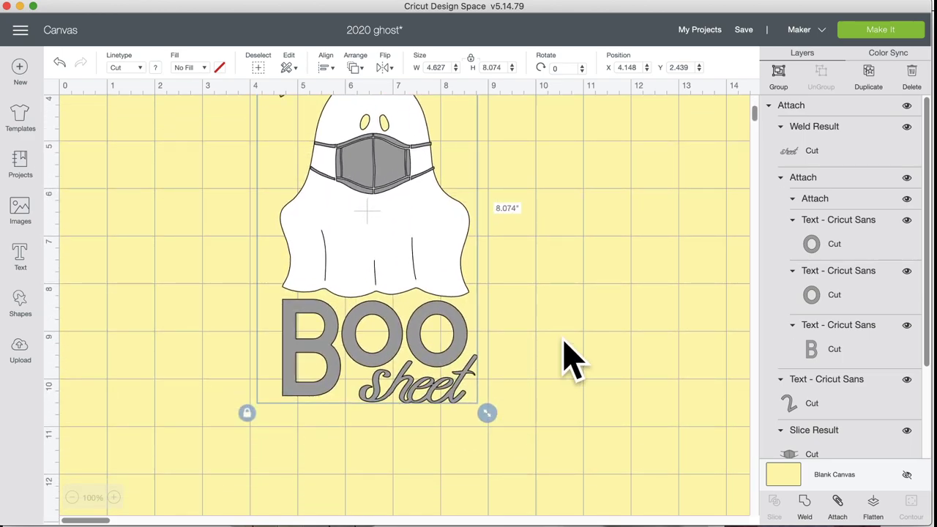
Step: Reselect the design and settle its size at 4.627 × 8.074 inches
left_click(571, 359)
scroll(564, 356, "up", 8)
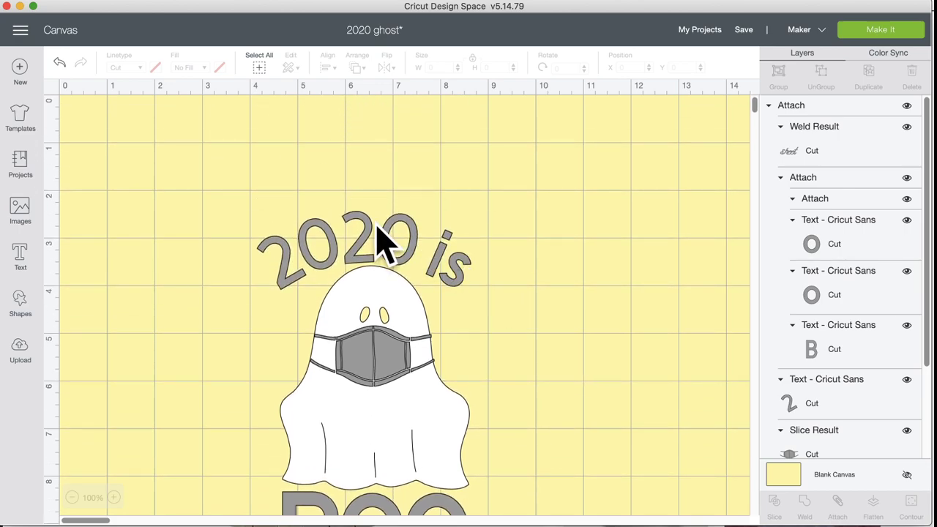
left_click(367, 242)
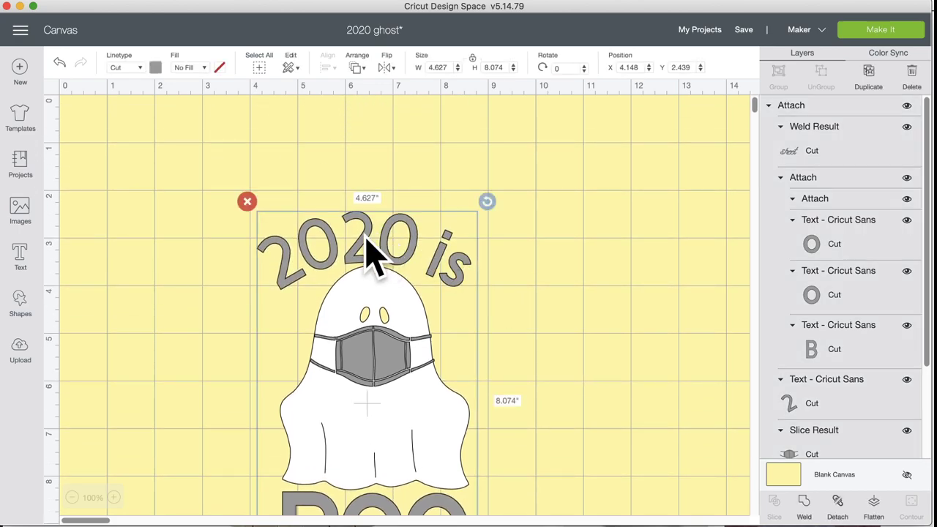
scroll(548, 366, "down", 9)
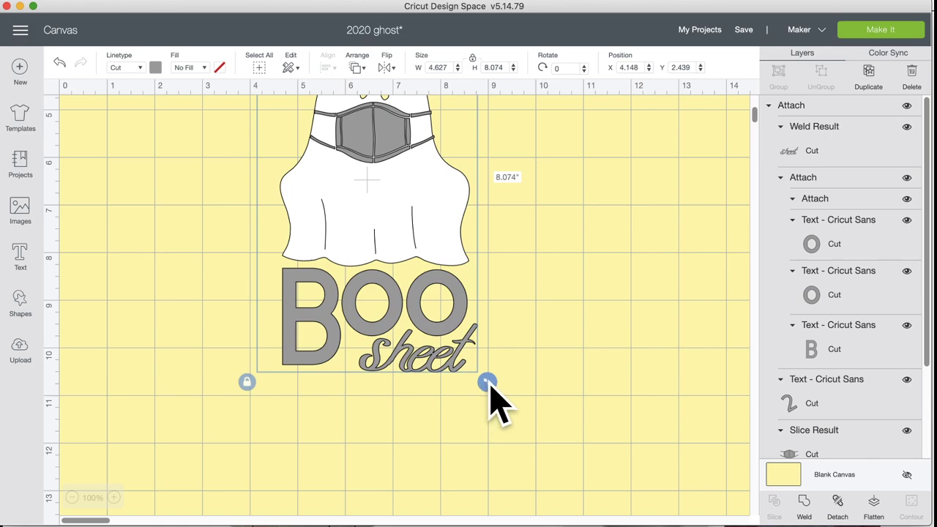
left_click_drag(489, 381, 480, 371)
left_click(59, 63)
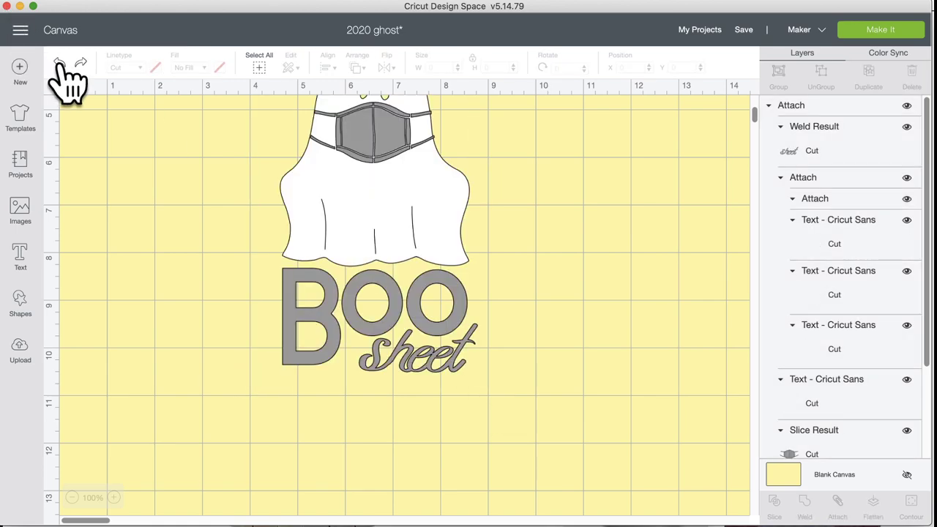
Step: Group every piece of the ghost design together
scroll(567, 383, "up", 8)
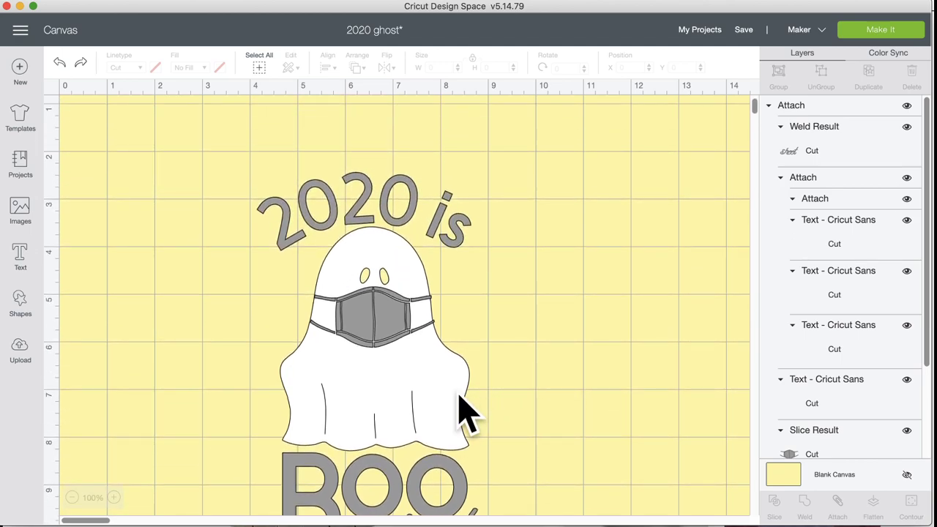
left_click_drag(249, 136, 542, 512)
left_click(779, 73)
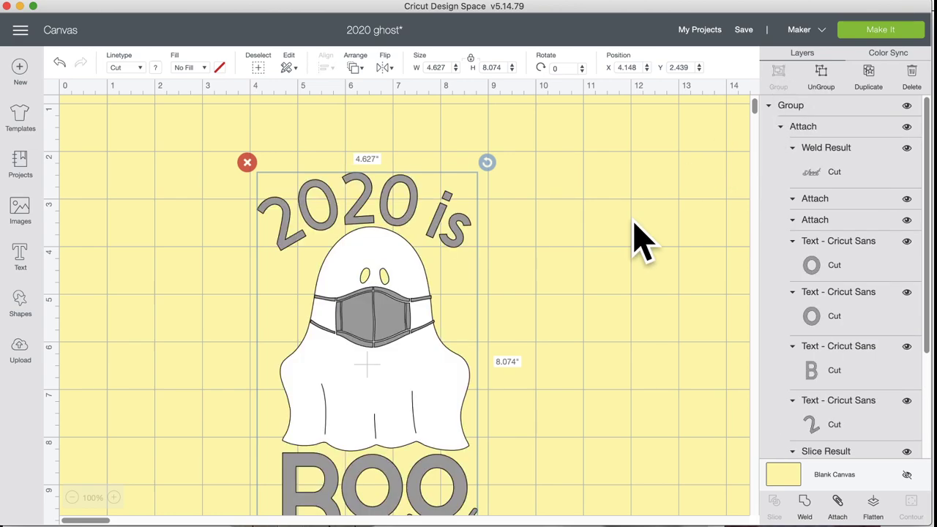
Step: Resize the grouped design to 4.524 × 7.893 inches
scroll(457, 373, "down", 8)
left_click_drag(489, 381, 488, 370)
scroll(488, 370, "up", 8)
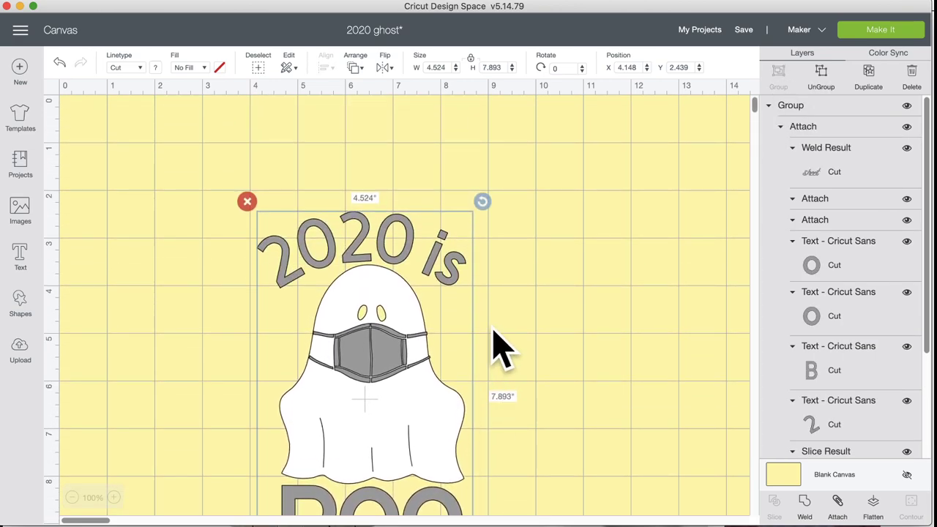
left_click(542, 402)
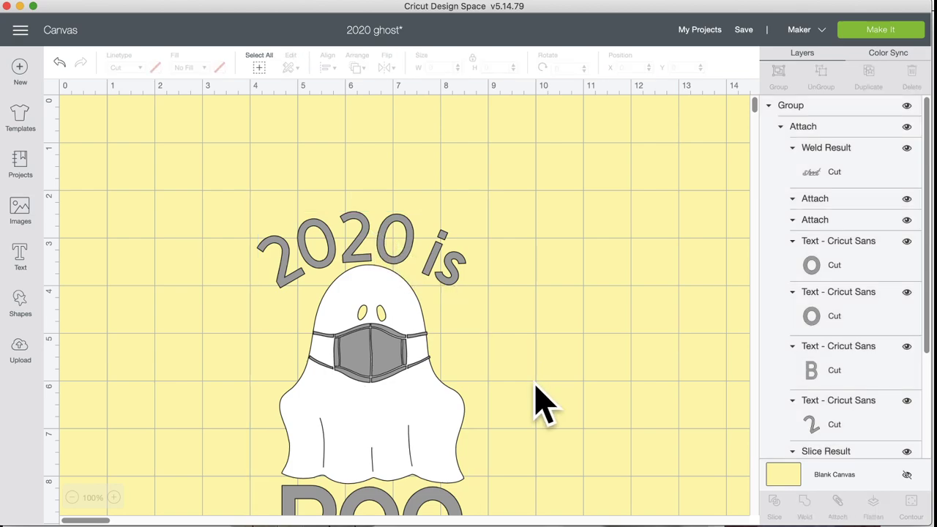
left_click(395, 238)
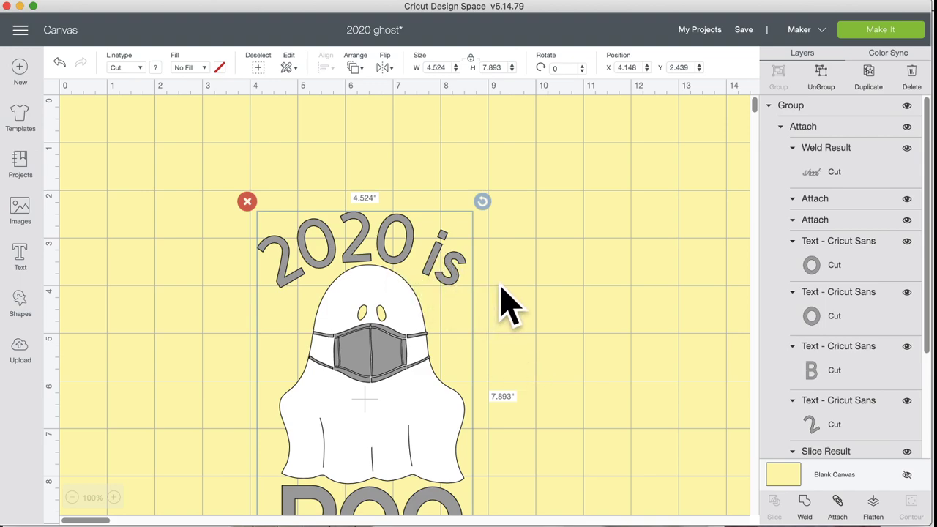
scroll(501, 304, "down", 1)
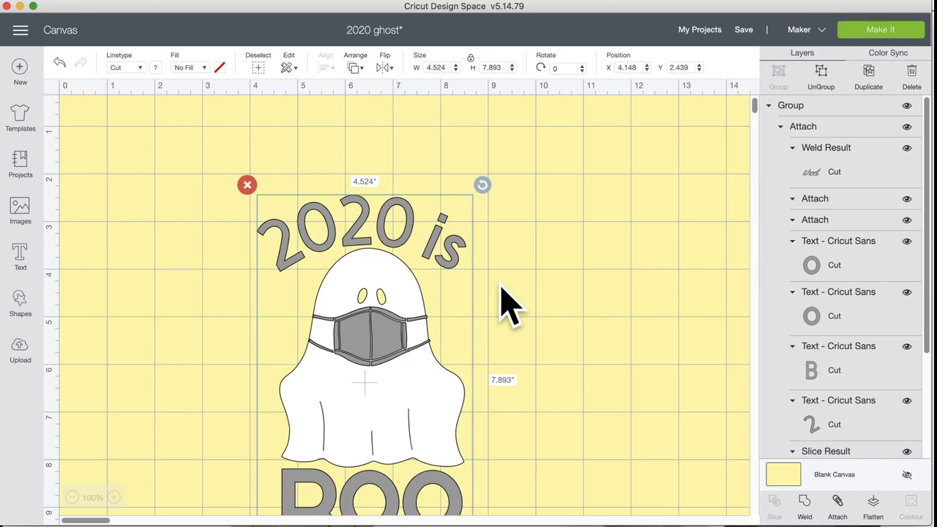
scroll(505, 304, "down", 5)
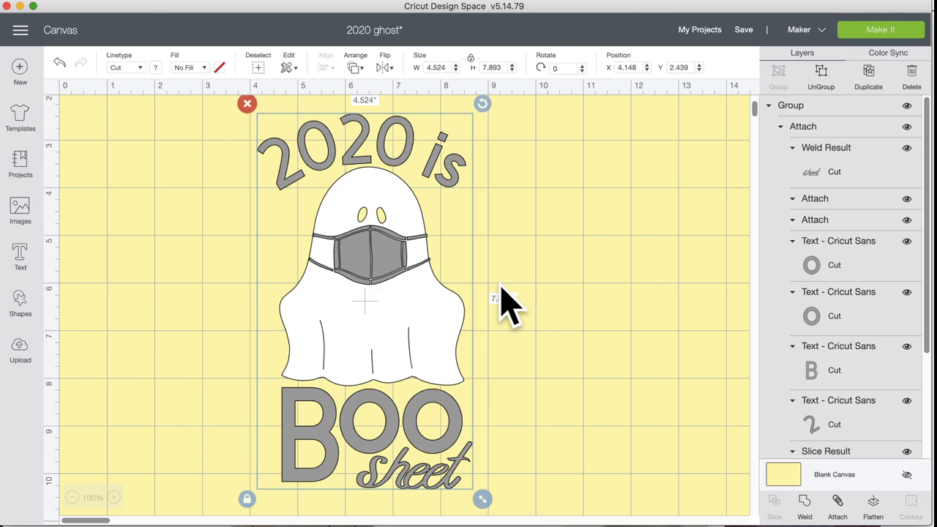
scroll(505, 304, "up", 3)
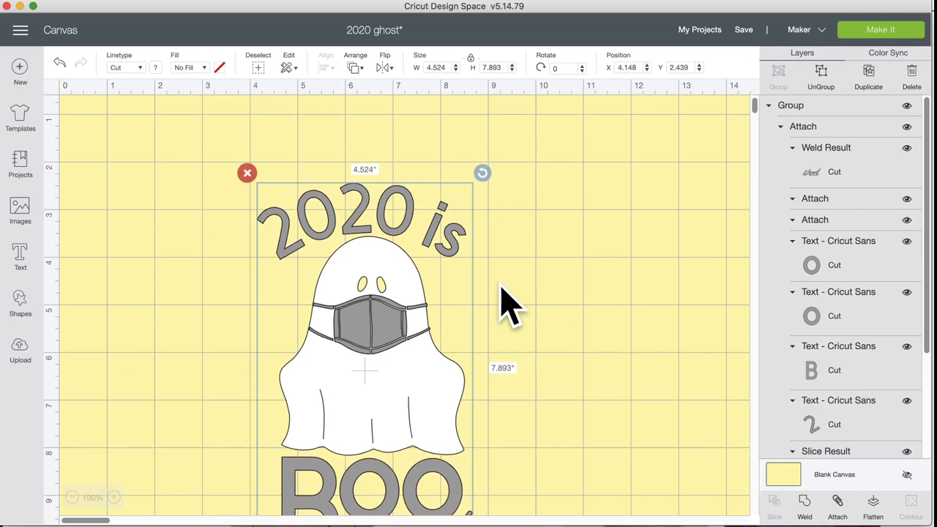
scroll(505, 304, "down", 5)
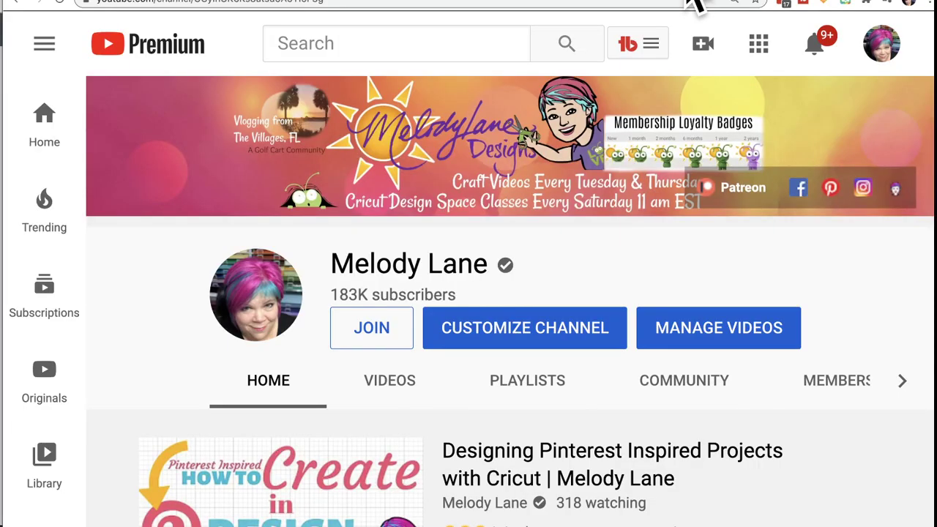
Step: Return to the Pinterest 'halloween shirts' results showing the 2020 is Boo sheet shirt
left_click(408, 2)
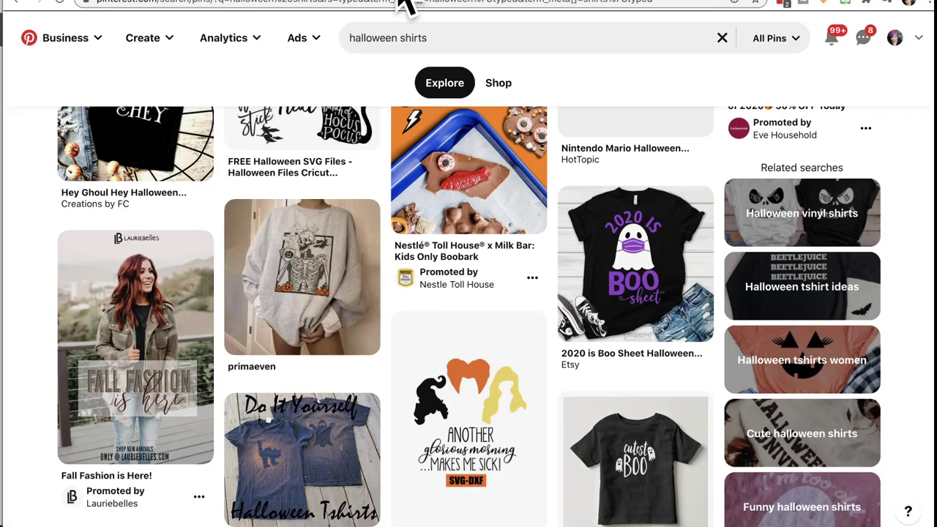
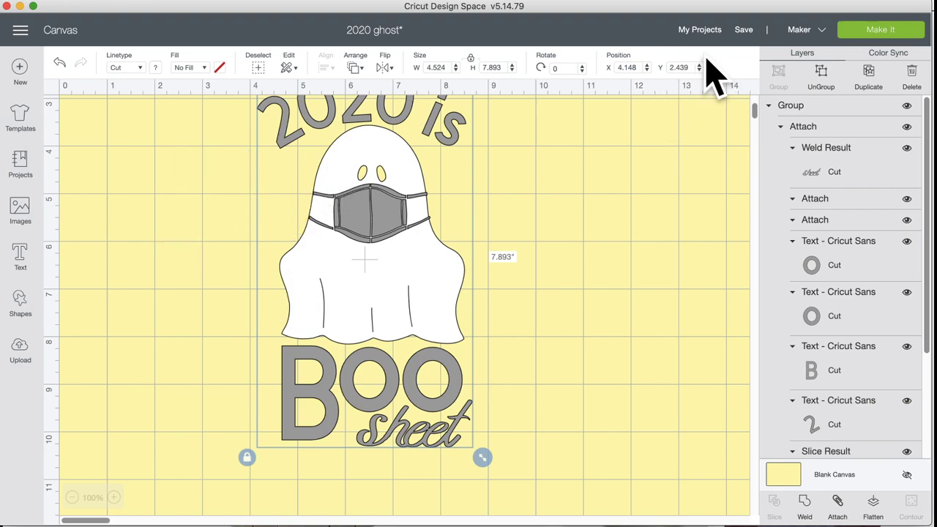
Step: Save the ghost project as '2020 ghost' and bring up the image library
left_click(744, 30)
left_click(755, 47)
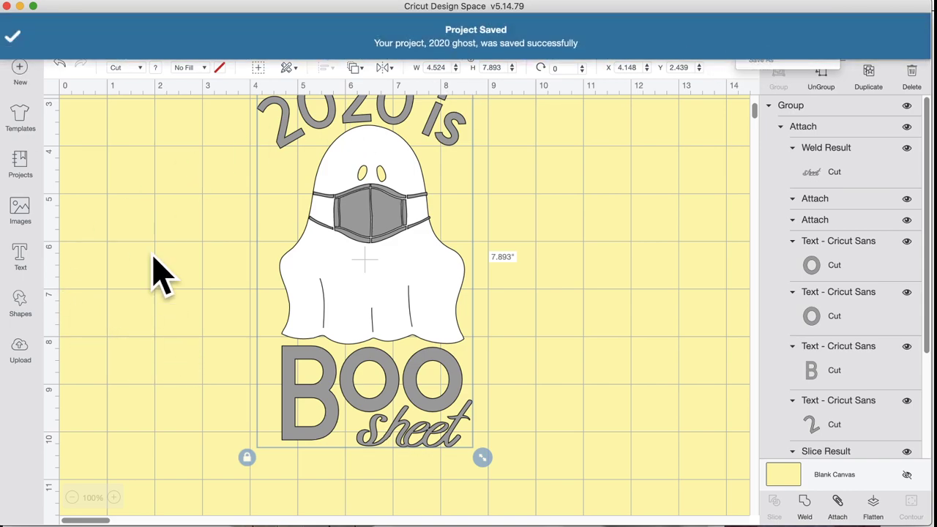
left_click(22, 213)
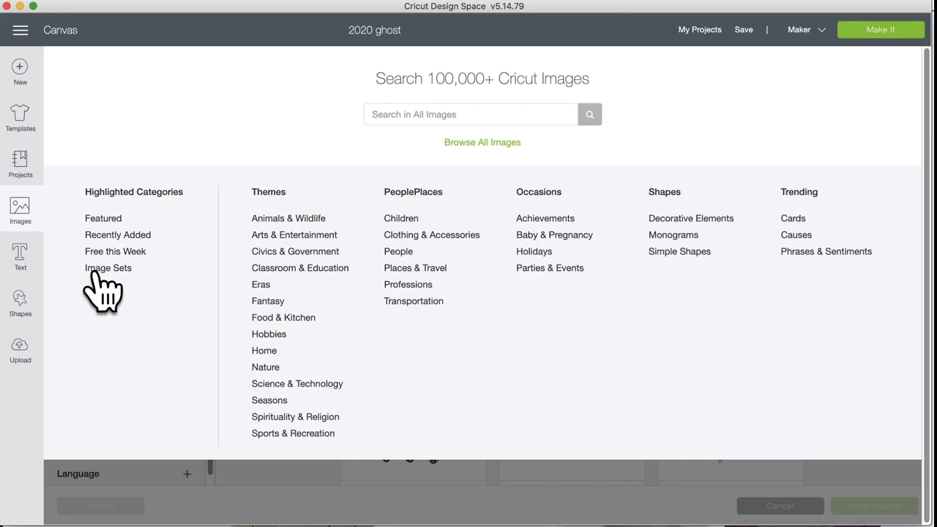
Step: Browse Image Sets and open the Halloween Long Cut Signs set
left_click(103, 271)
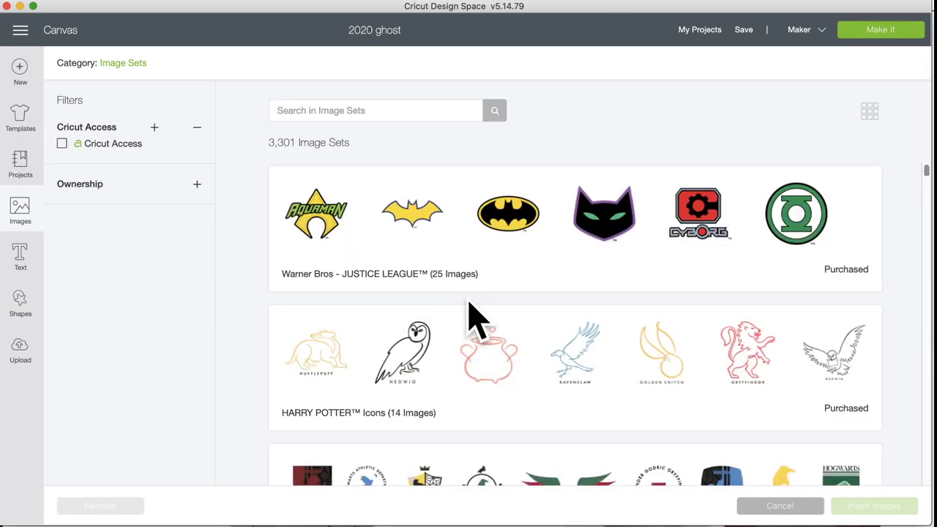
scroll(468, 318, "down", 2)
scroll(410, 337, "down", 8)
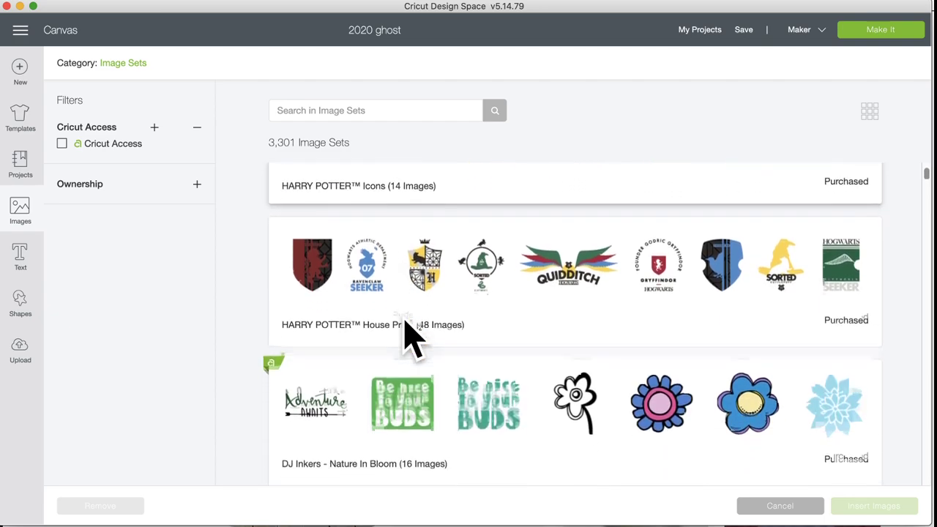
scroll(410, 336, "down", 6)
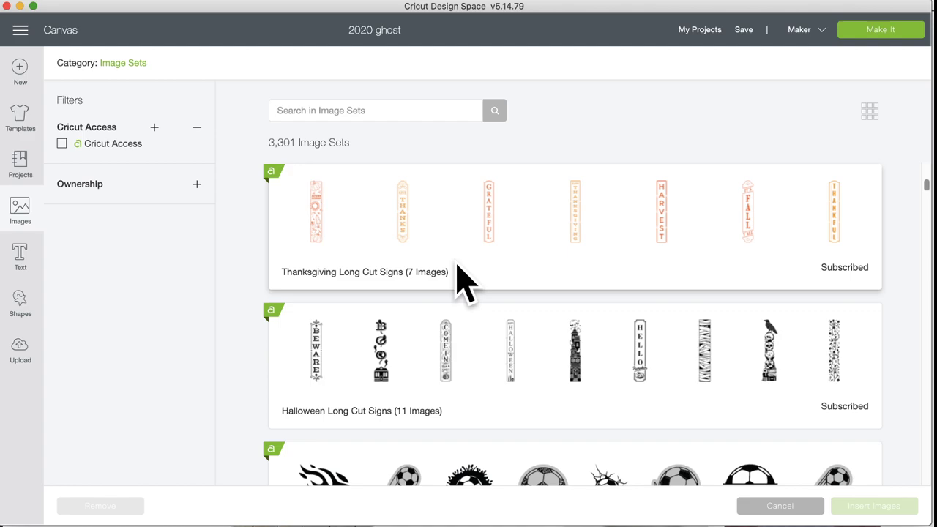
scroll(458, 267, "down", 5)
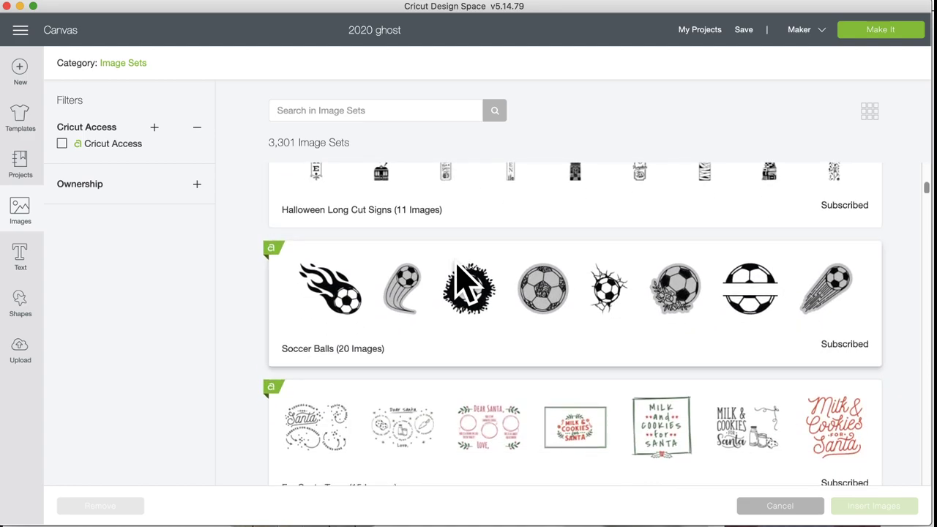
scroll(457, 282, "down", 5)
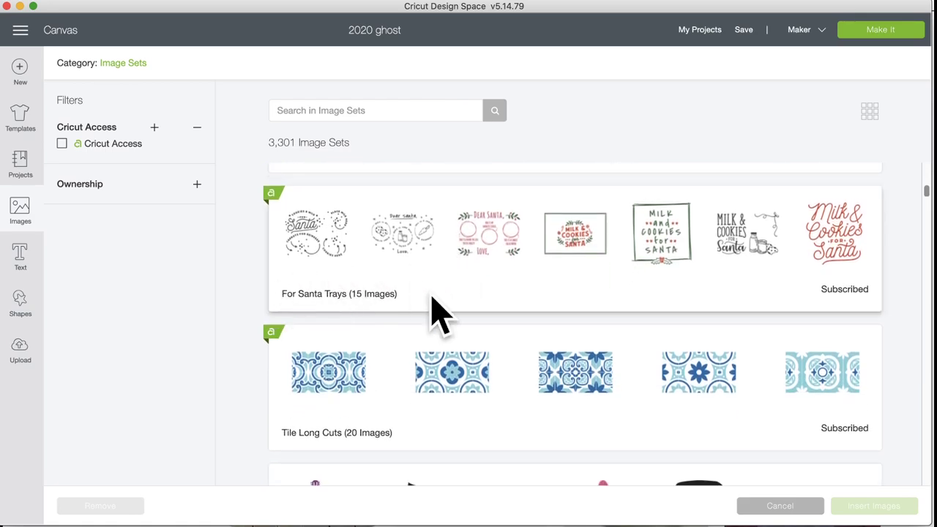
scroll(406, 334, "down", 5)
scroll(408, 335, "up", 12)
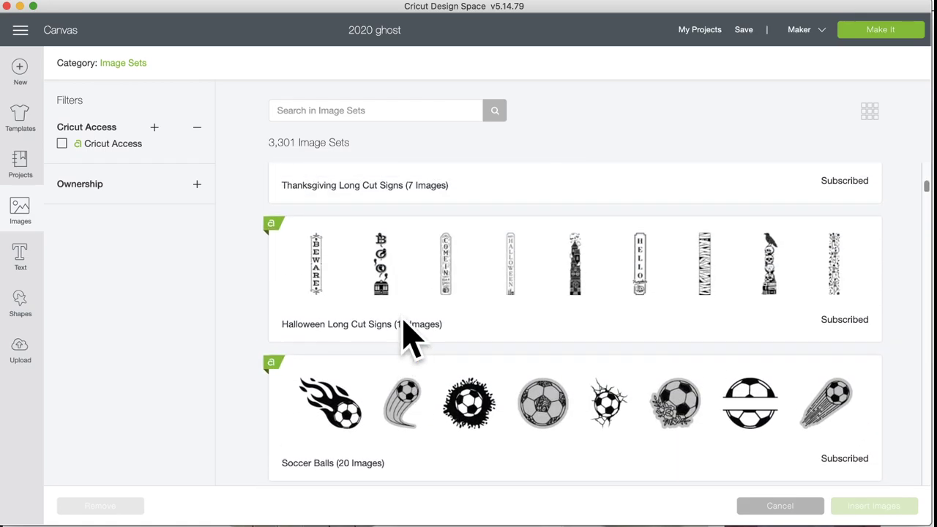
scroll(408, 334, "up", 3)
left_click(439, 381)
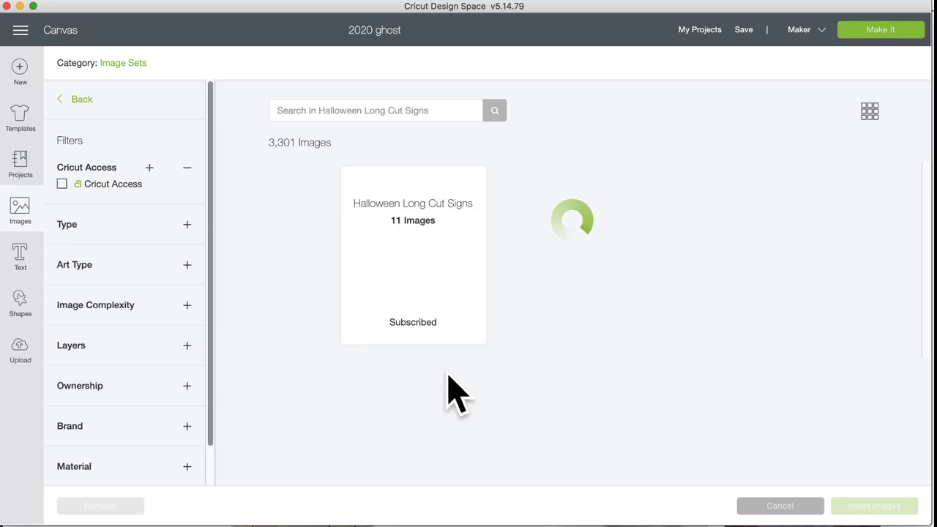
Step: Select the Raven and Skulls, Welcome Witches, Hello Pumpkin and Happy Halloween signs and insert them
scroll(397, 393, "down", 5)
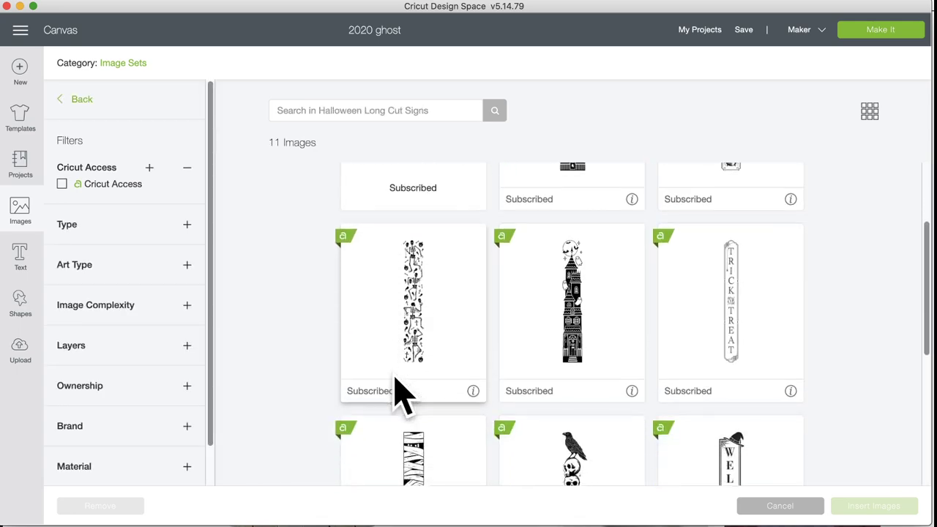
scroll(396, 396, "down", 4)
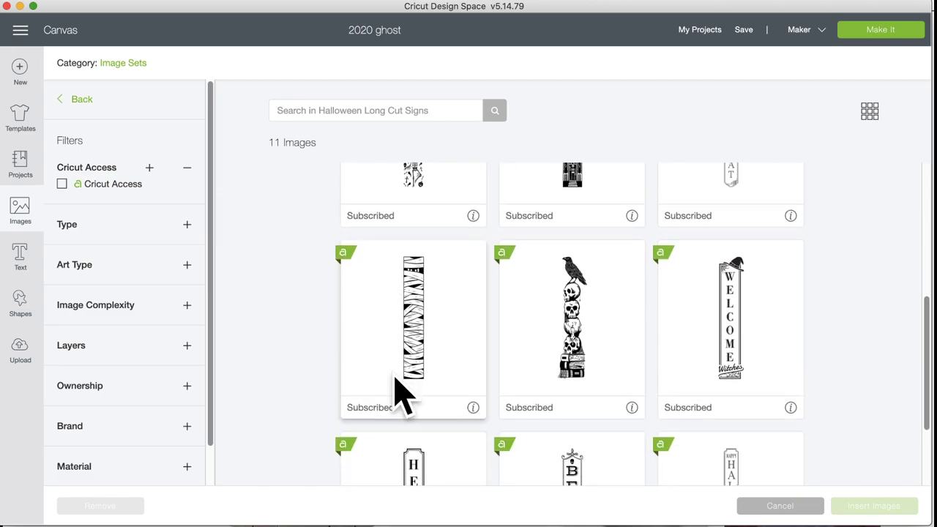
scroll(398, 391, "down", 2)
scroll(397, 398, "up", 2)
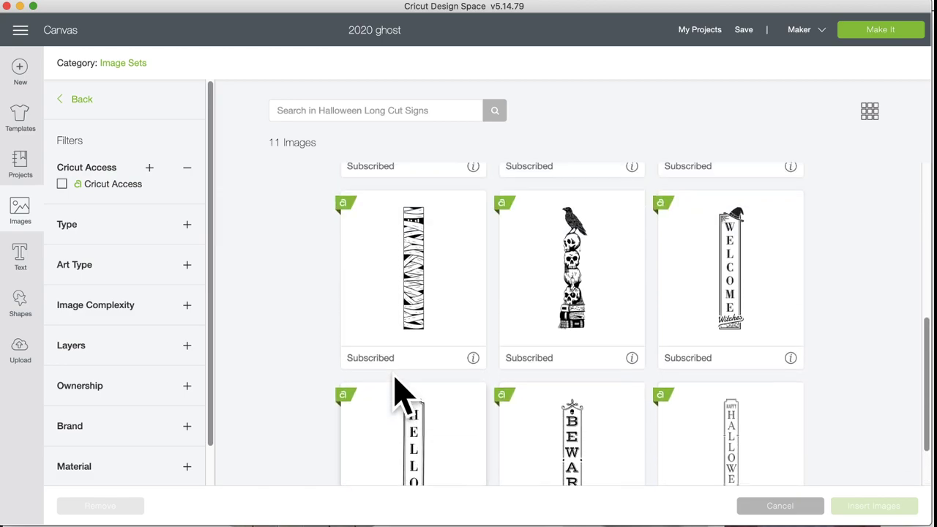
left_click(593, 318)
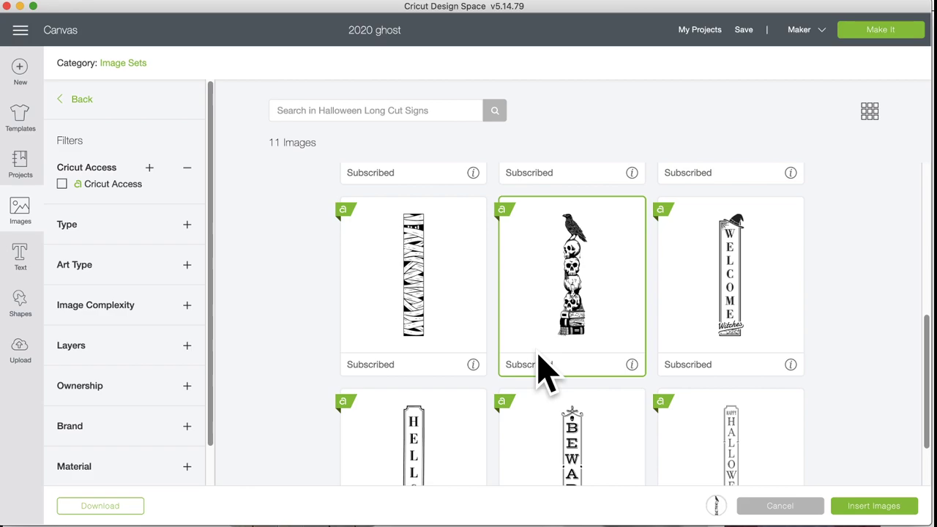
scroll(546, 370, "down", 2)
scroll(545, 370, "up", 3)
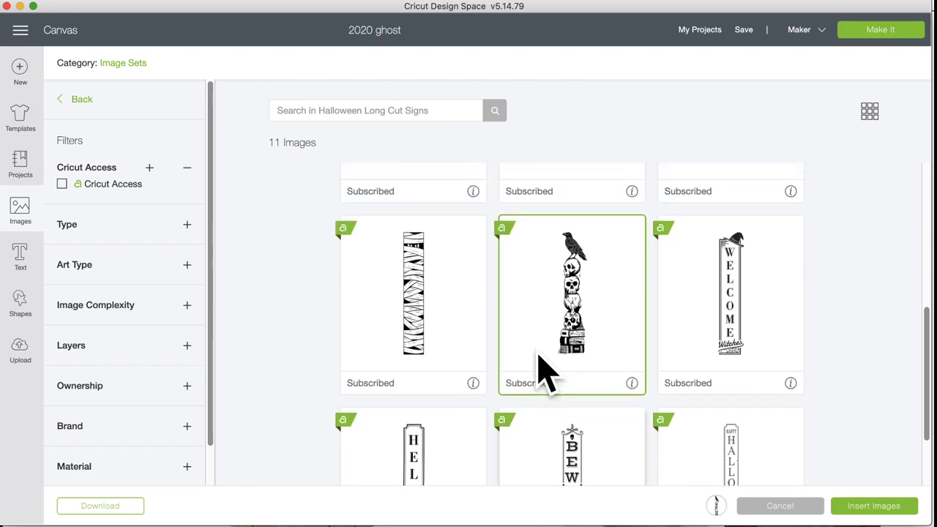
left_click(763, 308)
scroll(517, 369, "down", 1)
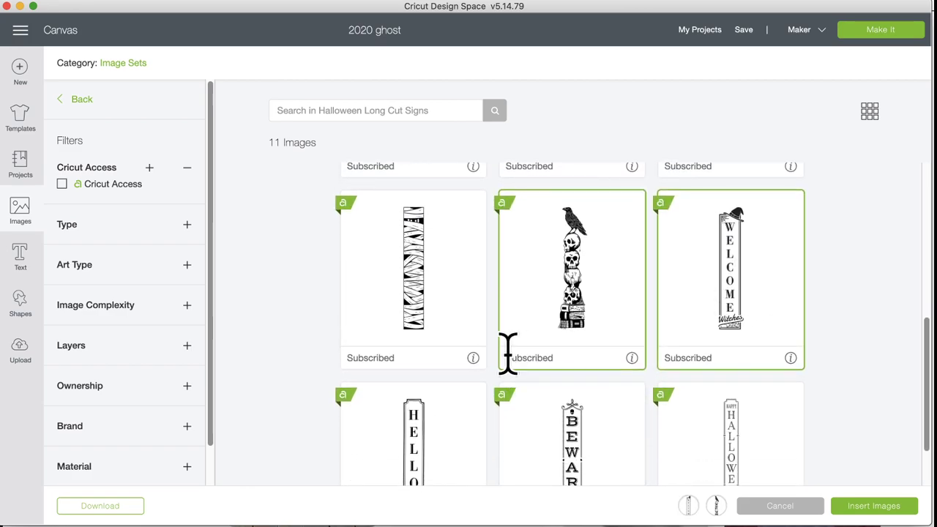
scroll(513, 366, "down", 3)
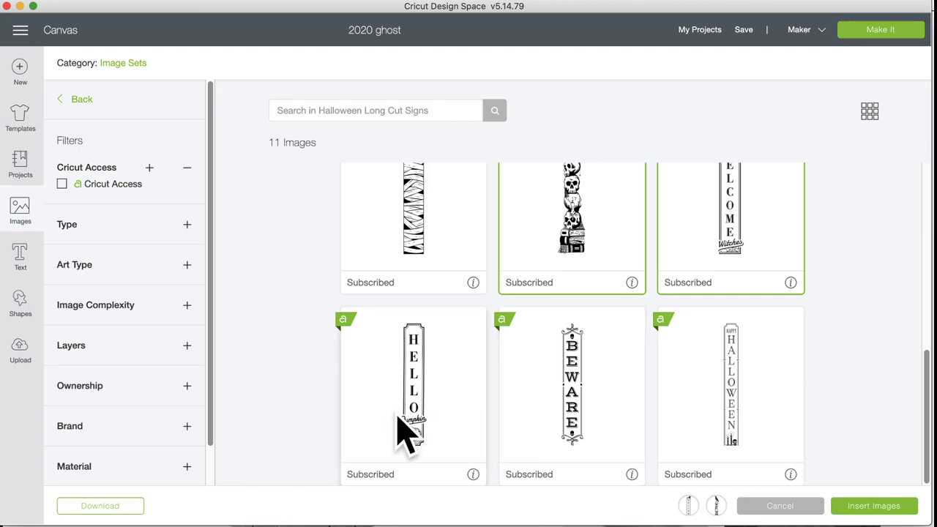
left_click(446, 428)
scroll(547, 377, "up", 3)
scroll(547, 374, "down", 3)
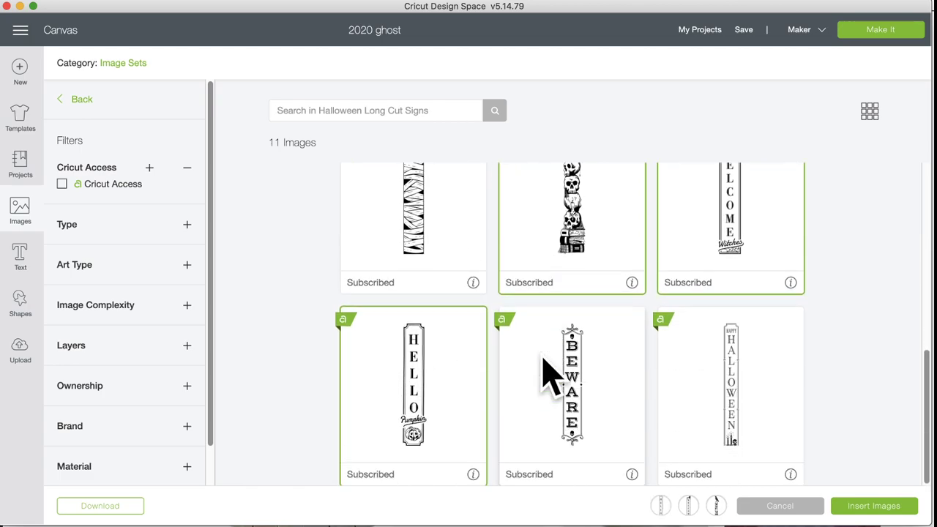
left_click(727, 383)
scroll(624, 360, "up", 10)
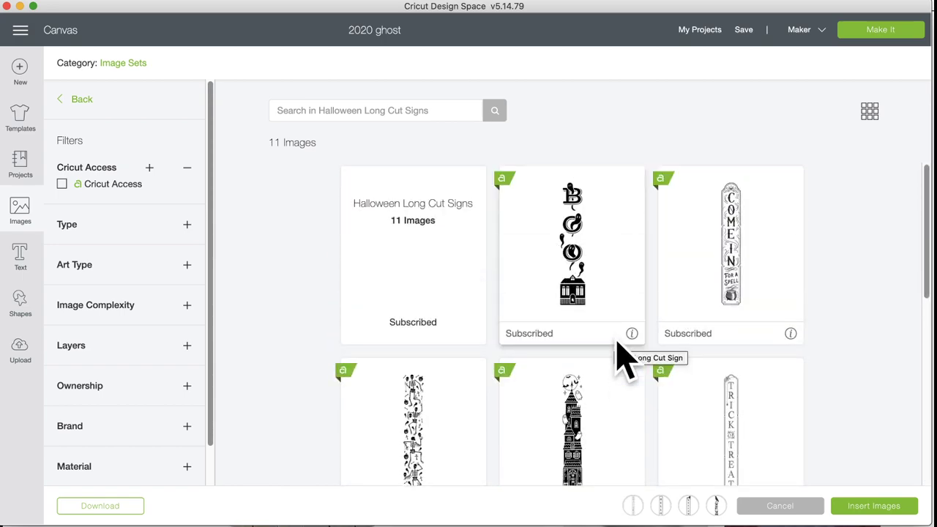
left_click(850, 506)
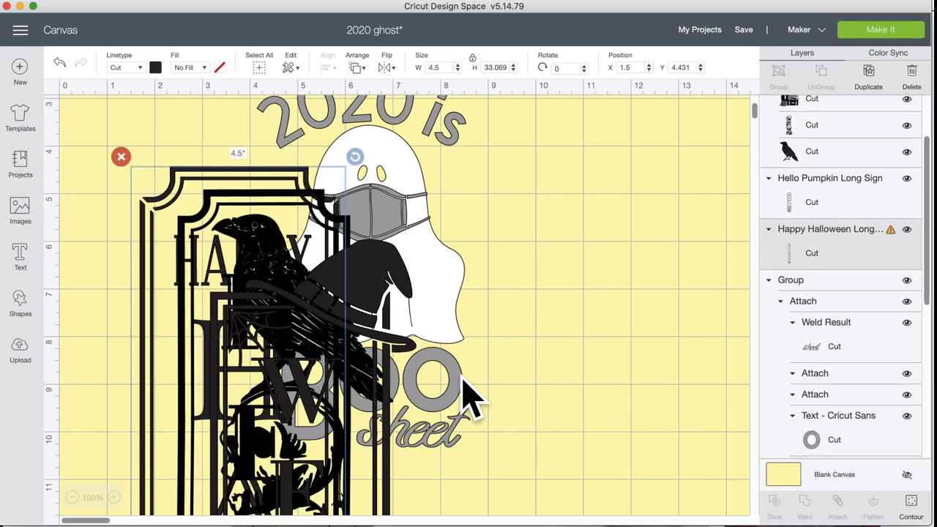
Step: Move the Hello Pumpkin, Welcome Witches, Raven and Skulls and Happy Halloween signs right of the ghost
left_click_drag(277, 196, 747, 205)
left_click_drag(272, 268, 624, 227)
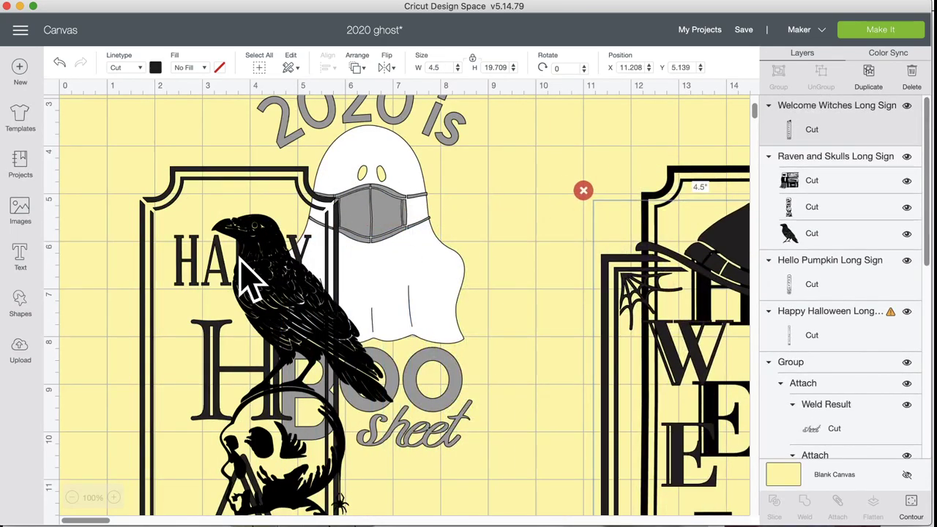
left_click_drag(241, 263, 716, 236)
left_click_drag(203, 249, 684, 265)
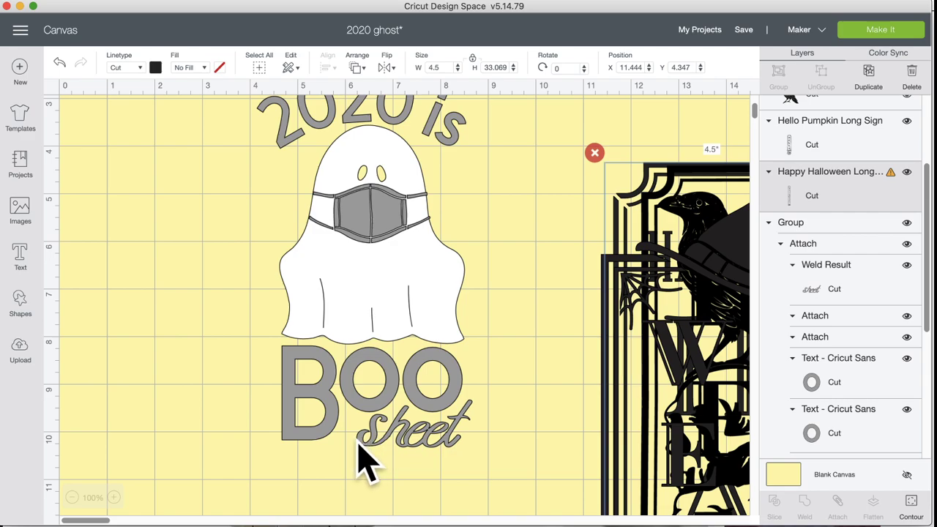
Step: Zoom out, then pull Welcome Witches far right and the Raven and Skulls stack to the middle
scroll(362, 460, "down", 3)
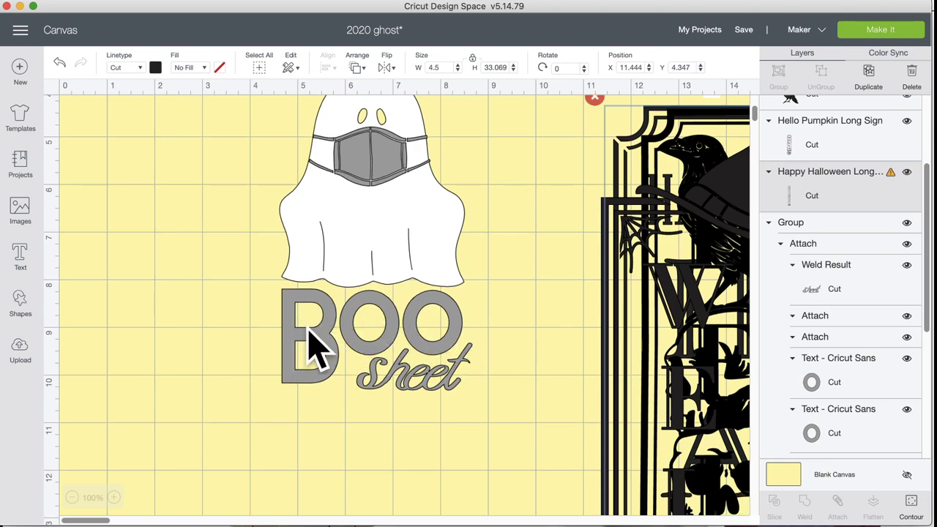
scroll(416, 324, "up", 1)
scroll(483, 388, "up", 1)
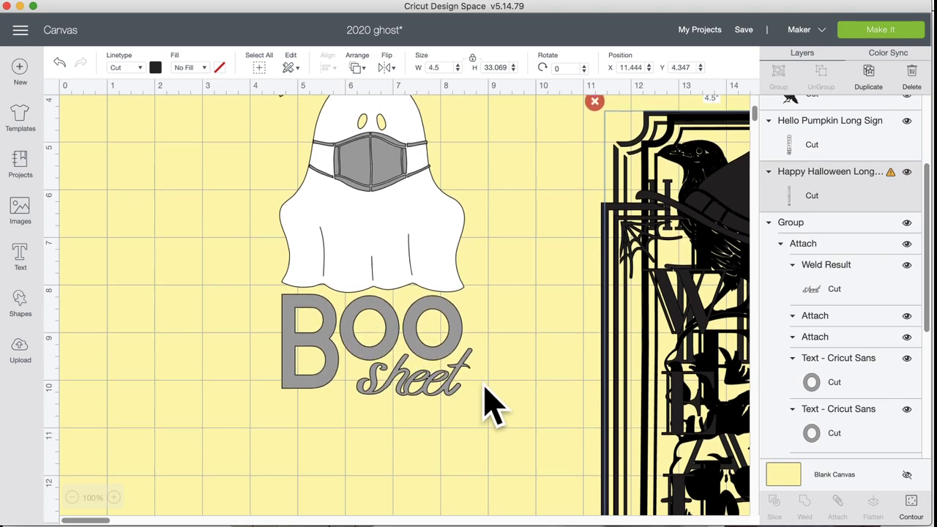
scroll(526, 403, "right", 10)
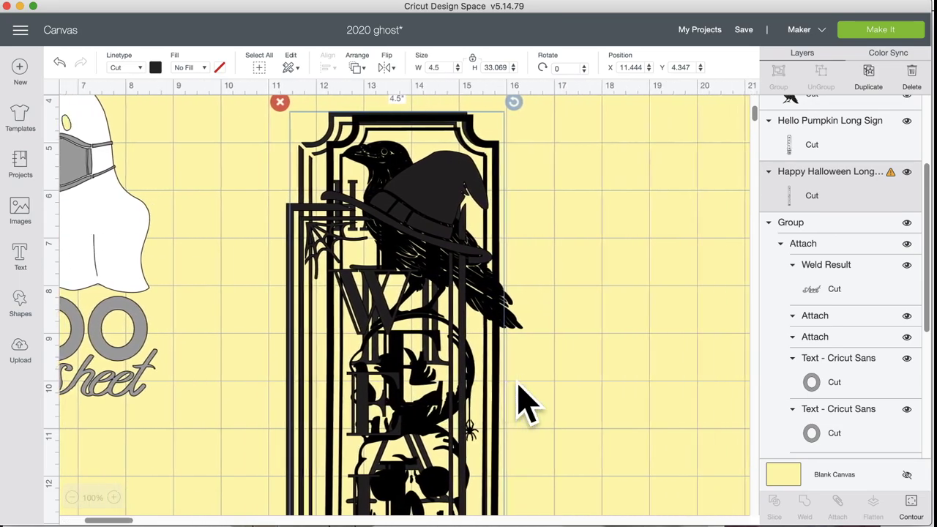
left_click(71, 497)
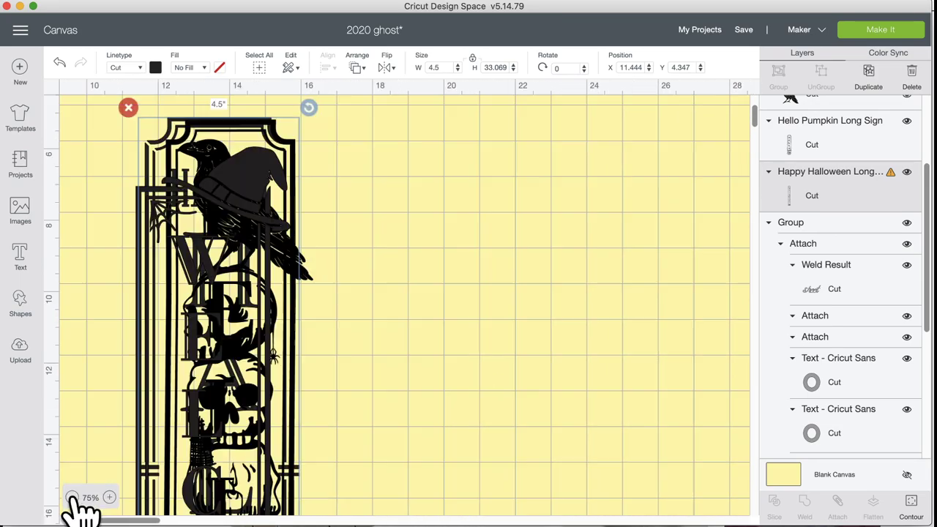
left_click(72, 497)
left_click(72, 498)
left_click_drag(157, 189, 600, 189)
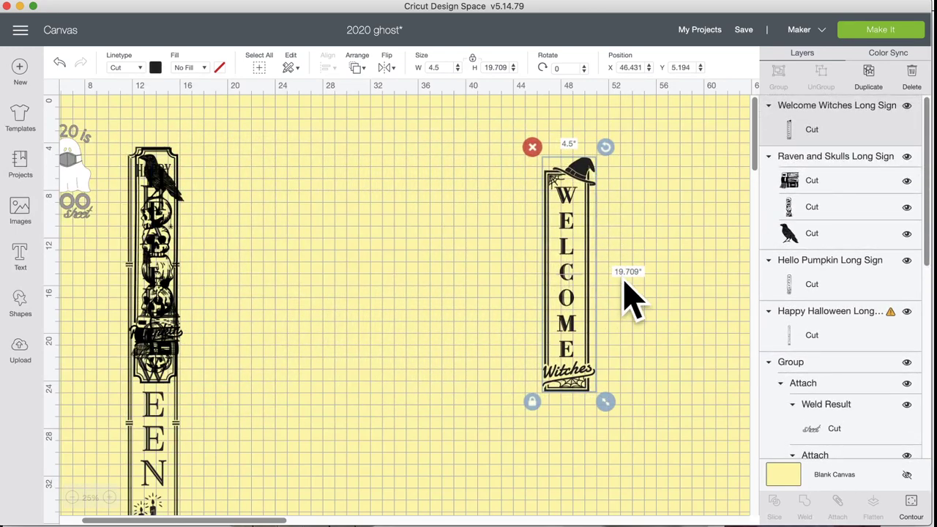
left_click_drag(567, 282, 648, 272)
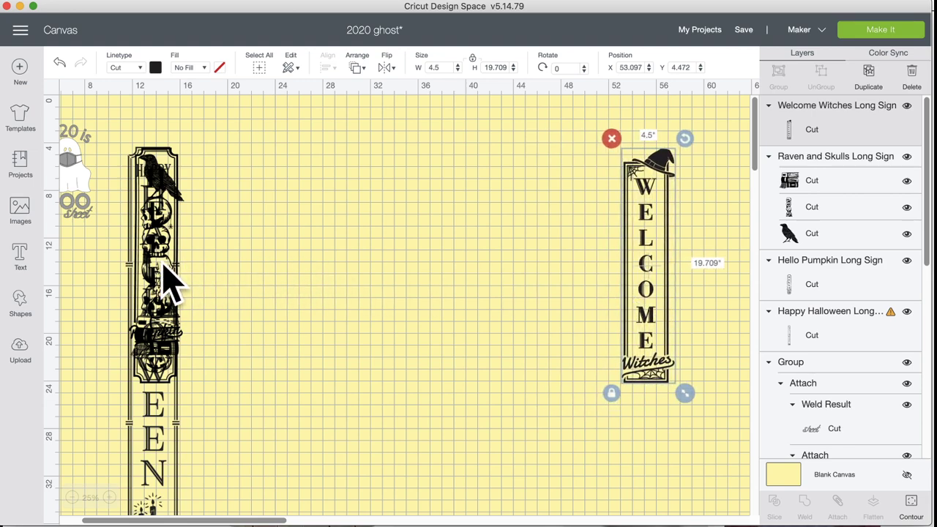
left_click_drag(164, 268, 448, 267)
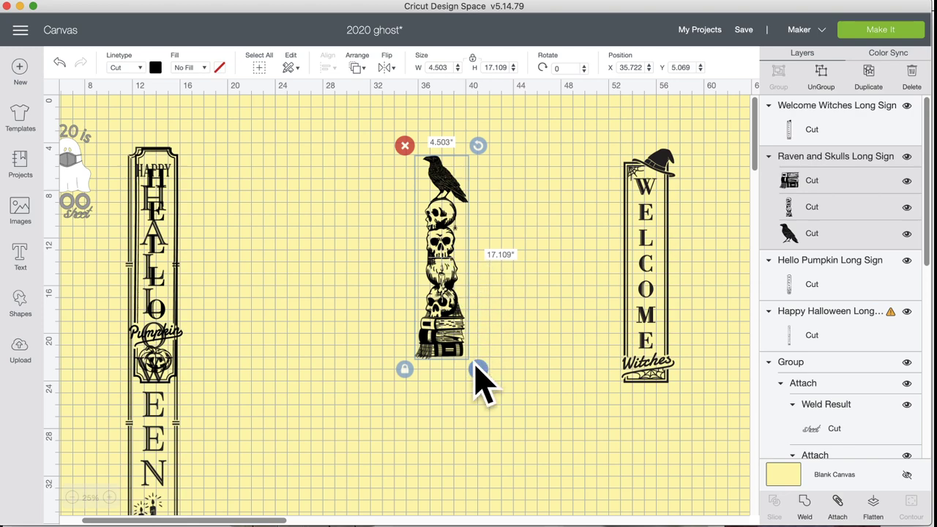
Step: Ungroup the Raven and Skulls sign and rearrange raven, skull stack and books, raven on top
left_click_drag(476, 368, 485, 394)
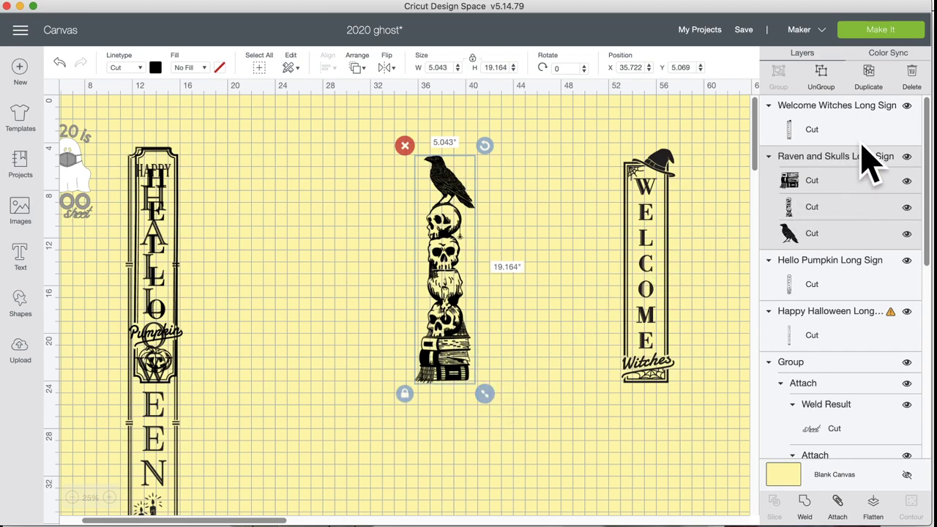
left_click(835, 95)
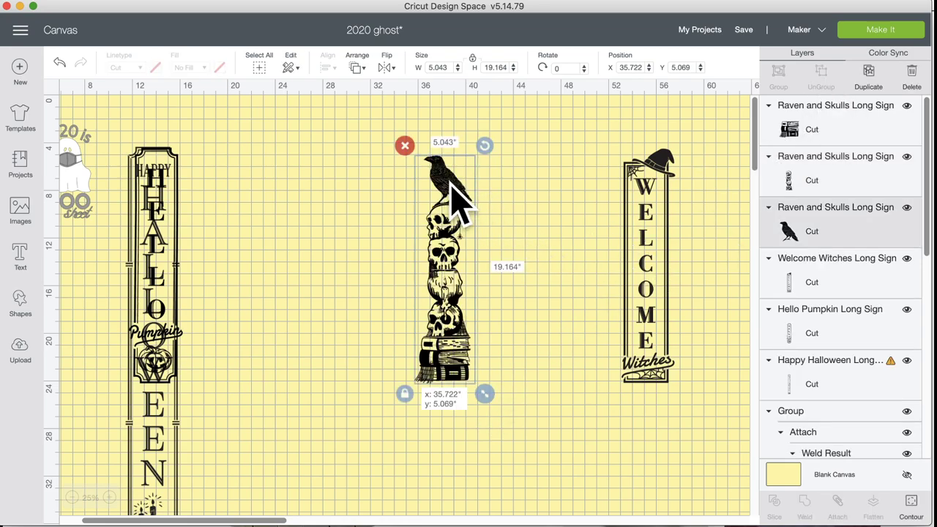
left_click_drag(450, 199, 516, 164)
left_click_drag(448, 301, 433, 247)
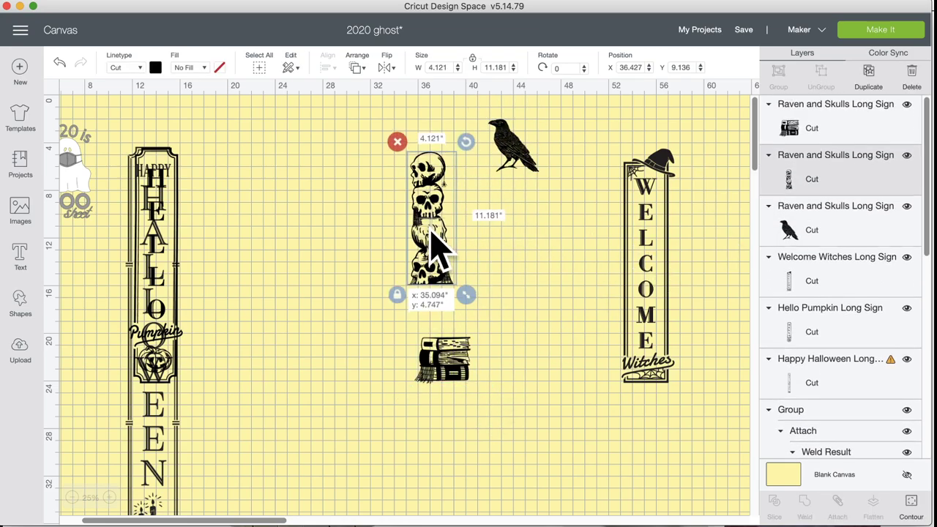
left_click_drag(440, 360, 465, 425)
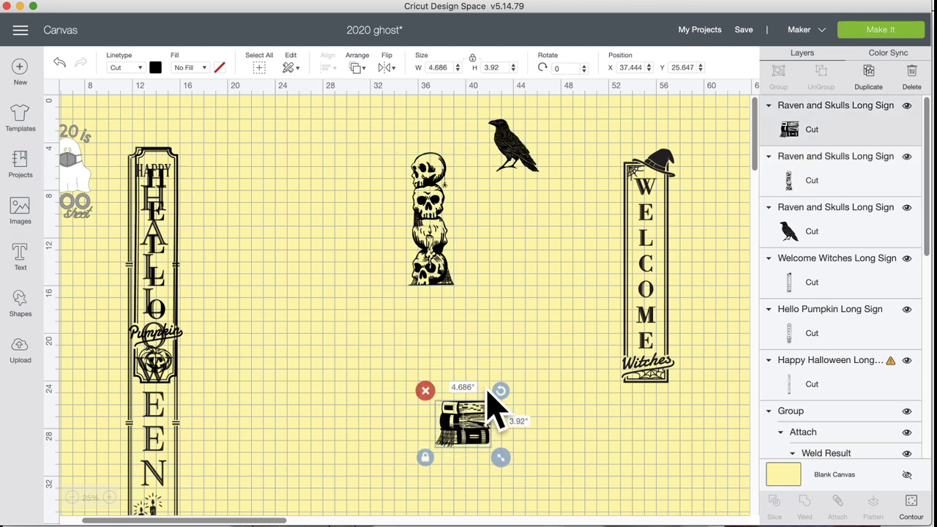
left_click_drag(439, 234, 477, 287)
left_click_drag(526, 156, 483, 196)
left_click(513, 337)
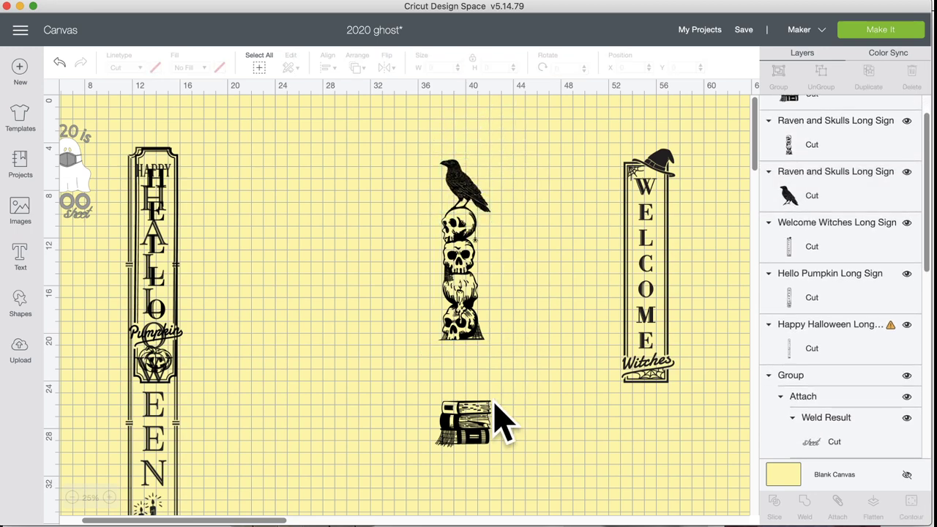
left_click_drag(471, 433, 547, 386)
left_click_drag(473, 322, 529, 308)
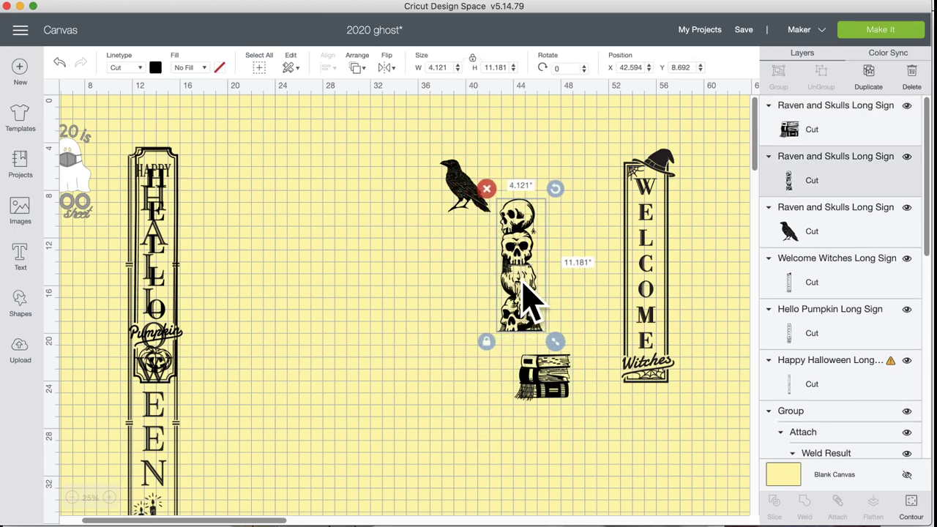
Step: Separate Hello Pumpkin from Happy Halloween, placing Hello Pumpkin beside the raven
left_click_drag(156, 293, 333, 287)
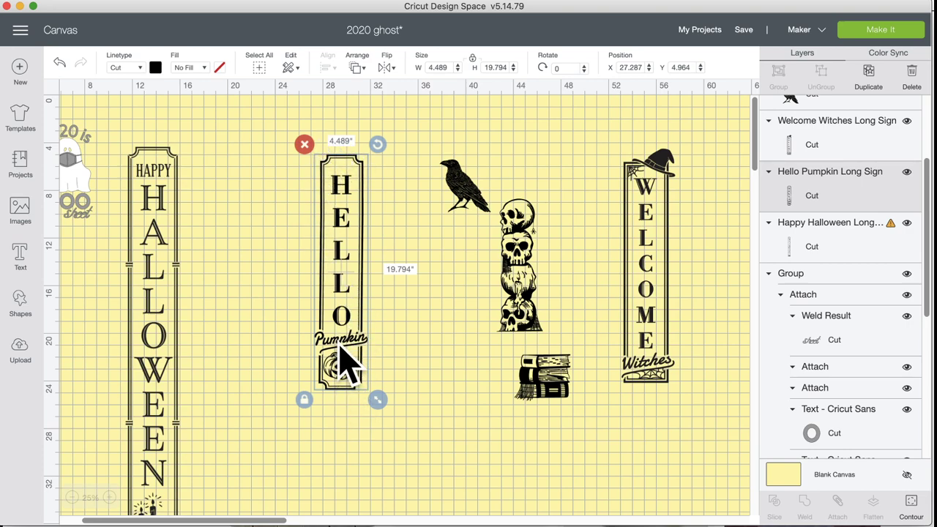
left_click_drag(344, 363, 439, 333)
left_click_drag(158, 392, 272, 350)
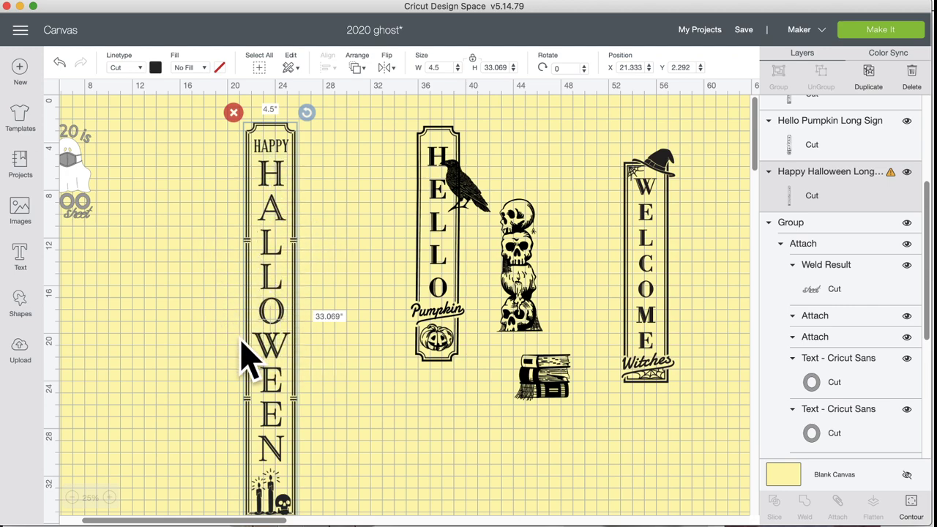
Step: Add a square and stretch it into a tall rectangle with proportions unlocked
left_click(17, 300)
left_click(79, 217)
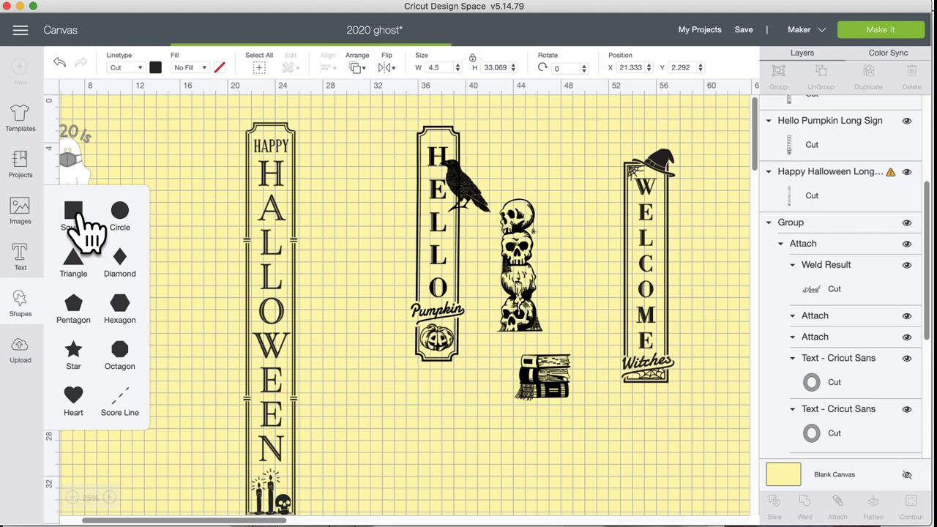
left_click(74, 212)
left_click(222, 257)
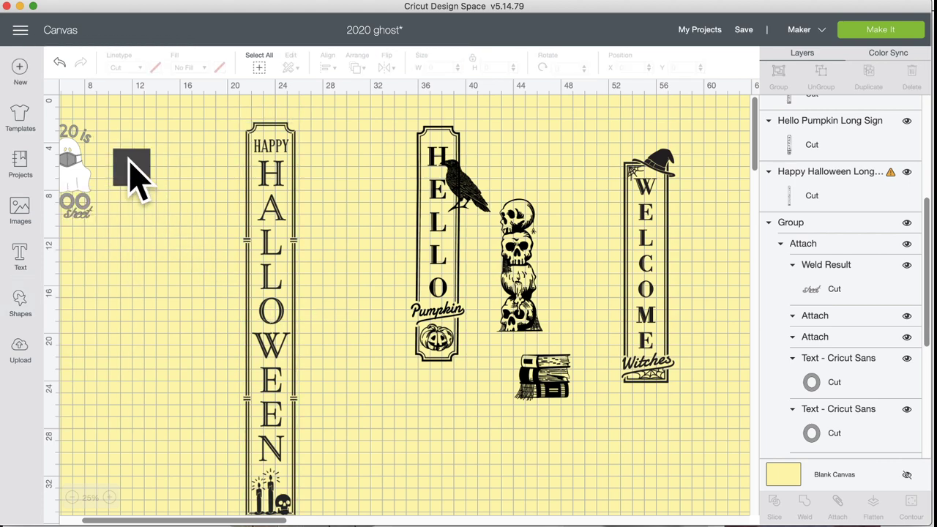
left_click_drag(130, 163, 173, 170)
left_click_drag(202, 200, 233, 289)
left_click(145, 251)
Step: Duplicate the rectangle twice and spread the copies, one enlarged to about 6.306 × 11.5 inches
left_click(881, 91)
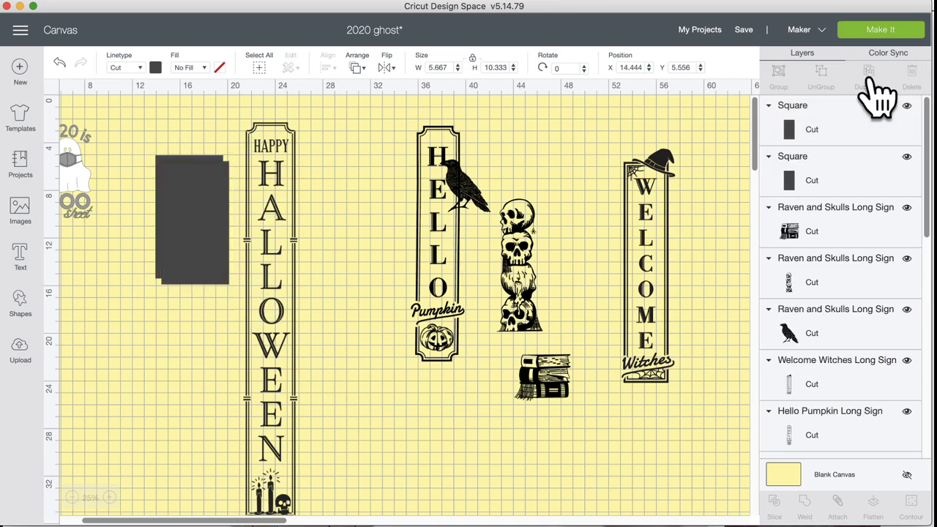
left_click(881, 91)
left_click_drag(227, 209, 455, 470)
left_click_drag(192, 257, 126, 344)
left_click_drag(180, 403, 180, 414)
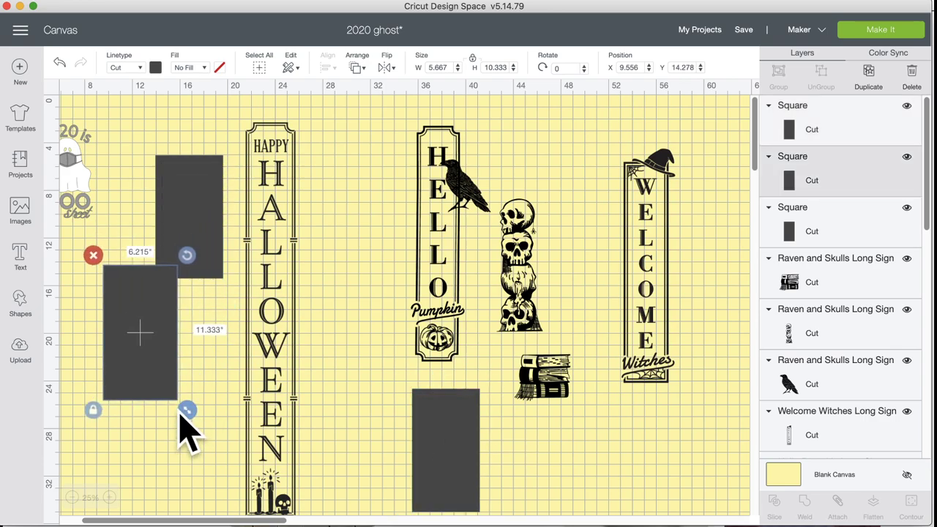
left_click_drag(176, 329, 366, 249)
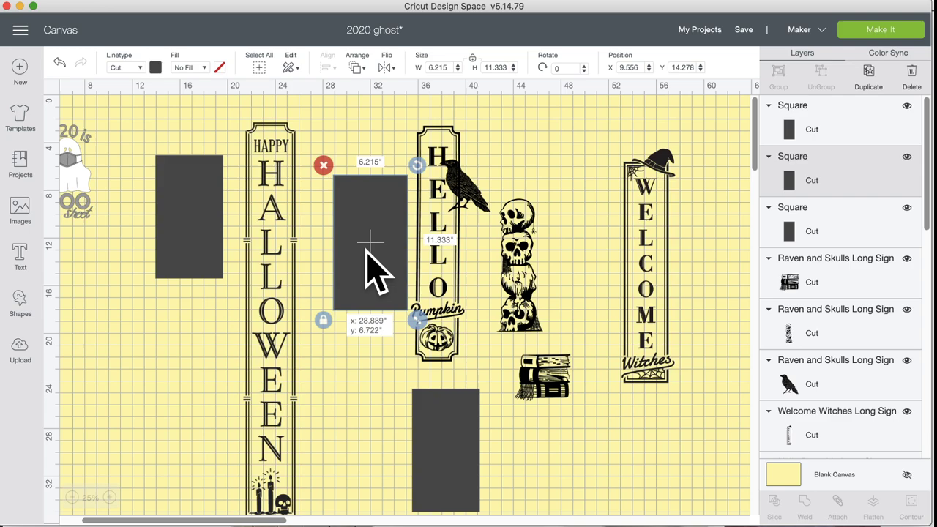
Step: Lay the left rectangle across the Happy Halloween sign's top and select both together
left_click(202, 235)
mouse_move(230, 286)
left_mouse_down()
mouse_move(231, 268)
mouse_move(231, 295)
left_mouse_up()
left_click_drag(207, 257, 262, 216)
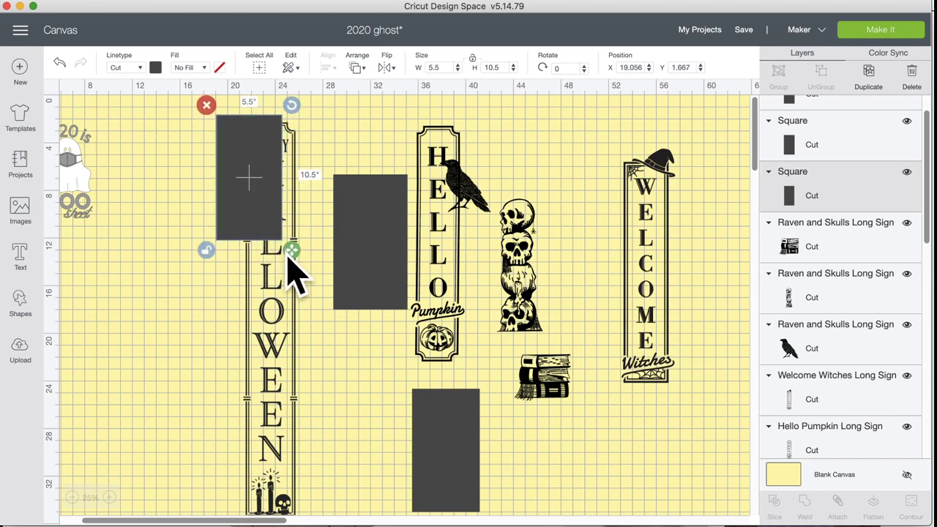
left_click_drag(291, 251, 311, 238)
left_click_drag(165, 150, 308, 197)
Step: Slice the sign with the rectangle and pull the HAPPY HA pieces apart
left_click(778, 502)
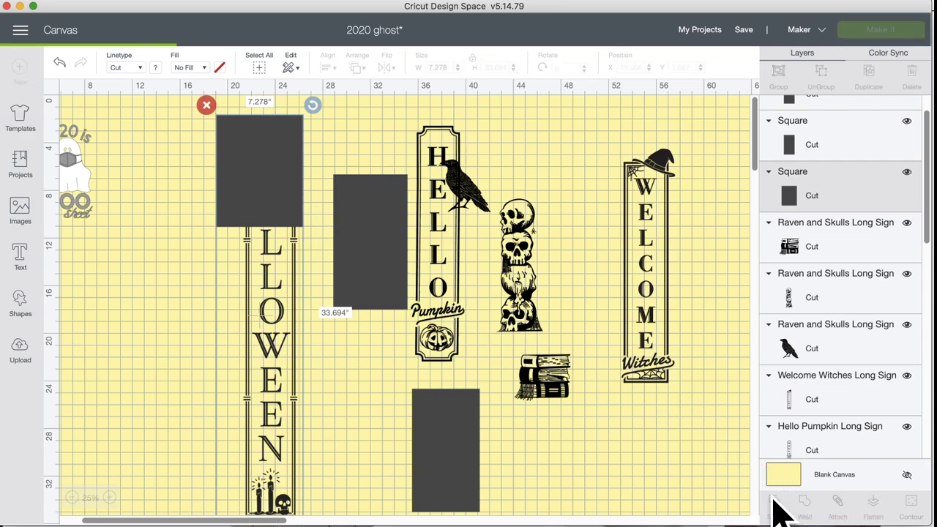
left_click_drag(279, 183, 167, 227)
left_click(289, 191)
left_click_drag(289, 192, 728, 249)
left_click_drag(378, 263, 360, 273)
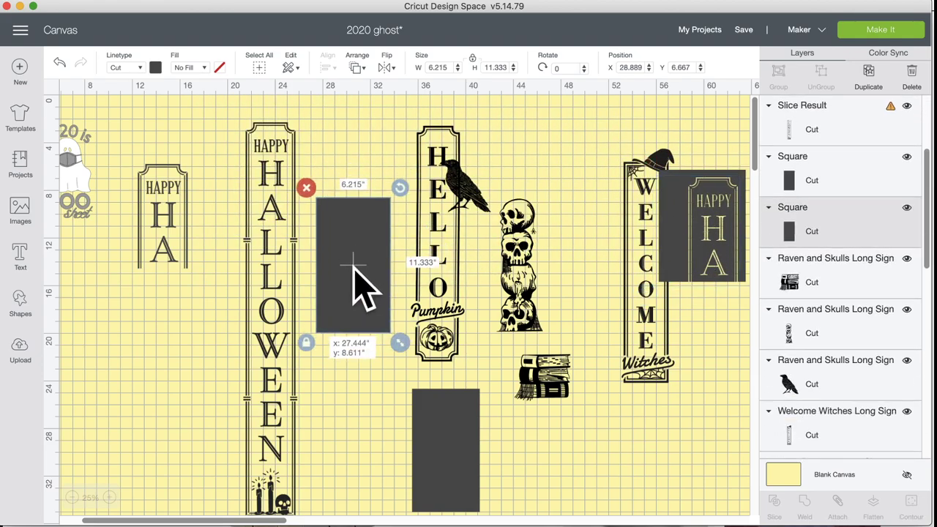
Step: Place a rectangle over the HALLOWEEN section and select it with the sign
left_click(275, 202)
left_click_drag(345, 293, 269, 317)
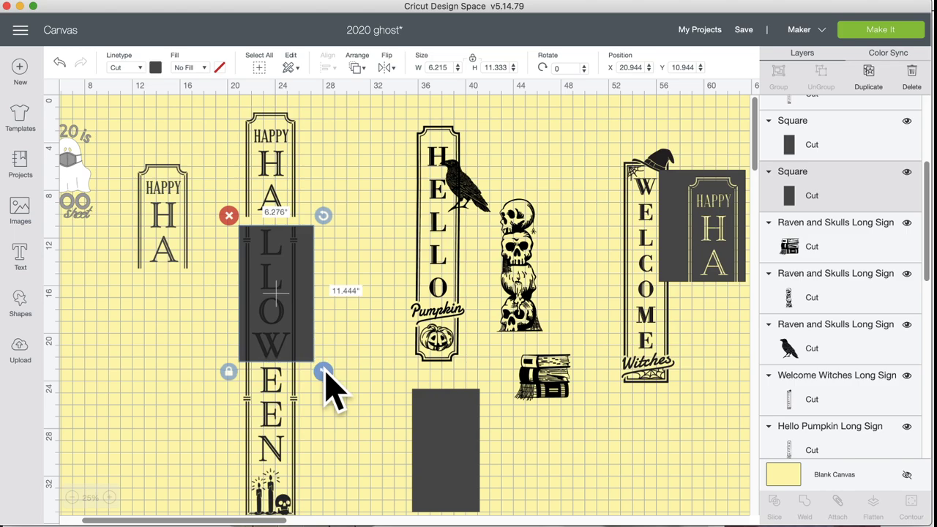
left_click(290, 318)
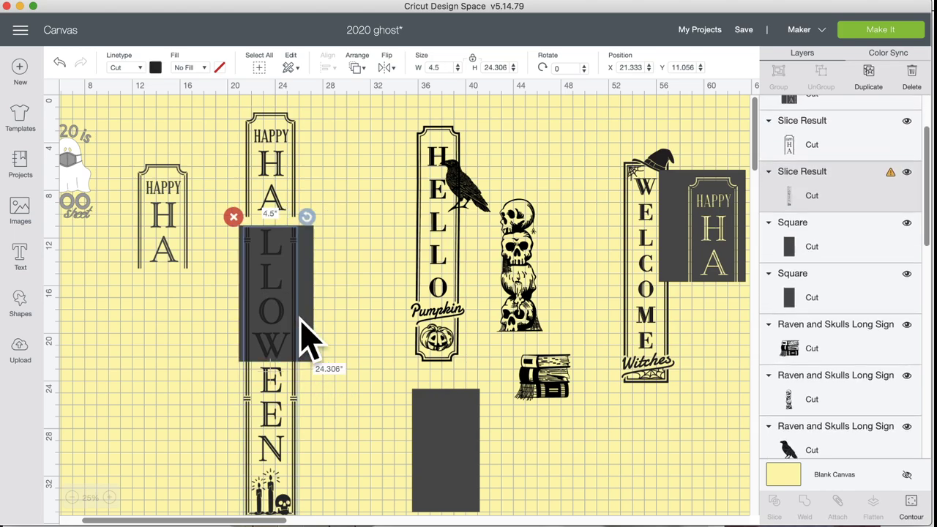
left_click(358, 304)
left_click_drag(358, 306, 216, 298)
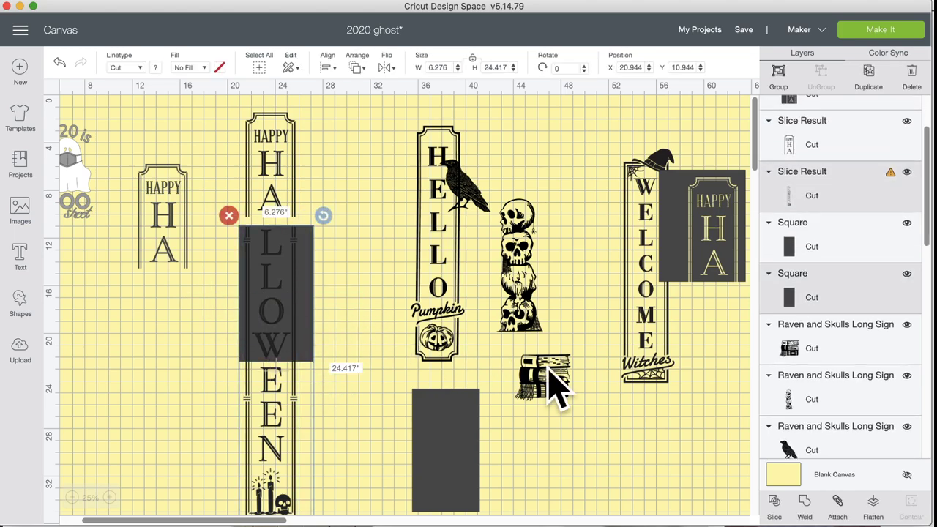
Step: Slice off the LLOW section and move its pieces beside HELLO
left_click(779, 509)
left_click_drag(283, 293, 174, 324)
left_click_drag(297, 330, 388, 282)
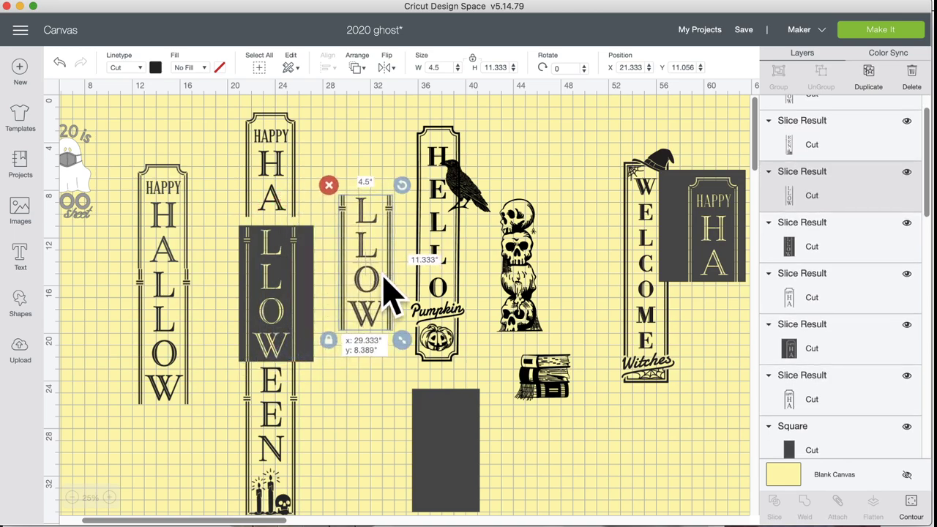
left_click_drag(279, 314, 367, 287)
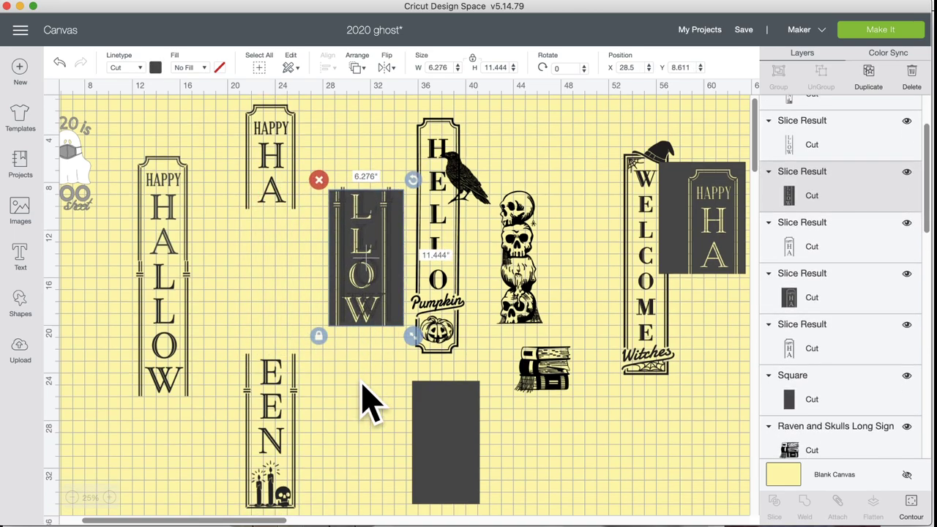
Step: Move the dark HAPPY HA piece left and position the remaining rectangle over the EEN section
scroll(373, 396, "down", 5)
left_click_drag(366, 153, 347, 202)
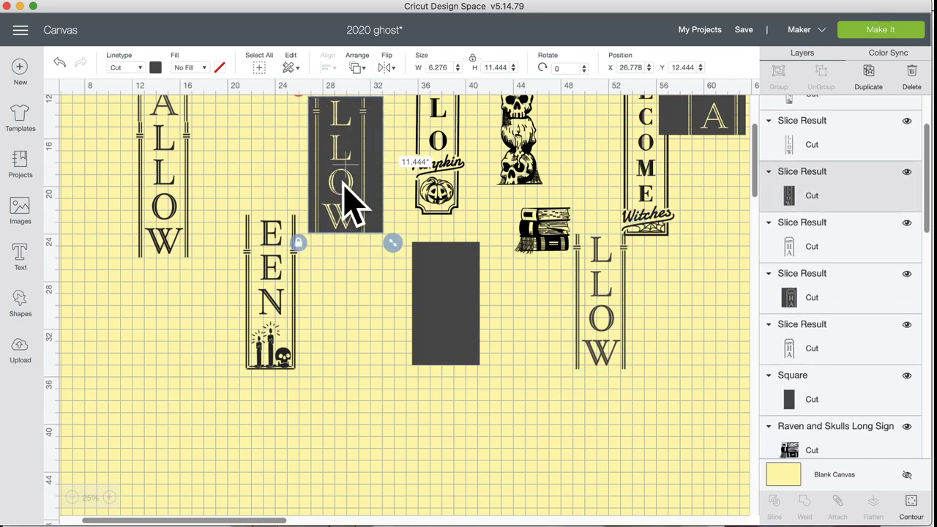
scroll(350, 201, "up", 5)
left_click_drag(696, 193, 343, 142)
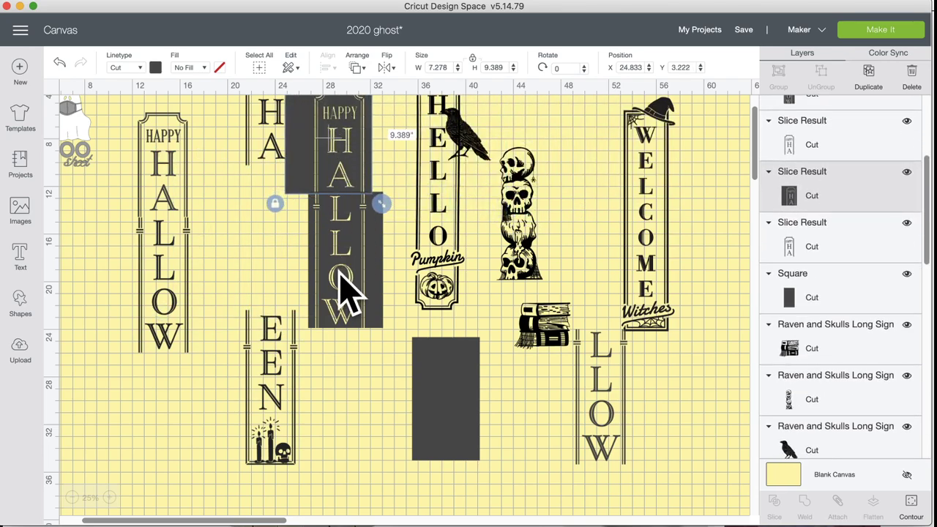
scroll(350, 293, "down", 5)
left_click_drag(458, 305, 283, 255)
Step: Slice the EEN section with the rectangle and pull the EEN piece aside
left_click_drag(382, 282, 252, 290)
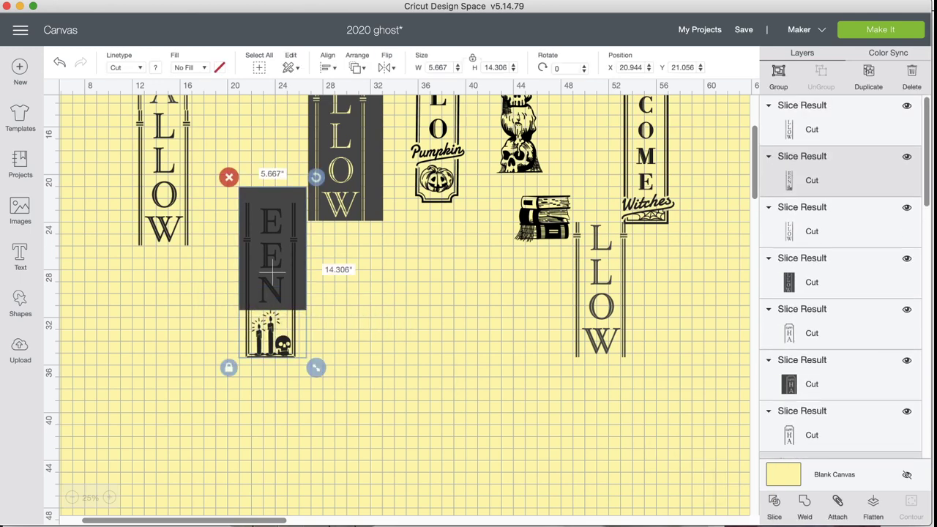
left_click(775, 504)
left_click_drag(288, 251, 167, 310)
Step: Place the EEN and candle-skull pieces under ALLOWEEN to rebuild the HAPPY HALLOWEEN sign
left_click(278, 261)
left_click_drag(301, 272, 443, 355)
left_click_drag(293, 268, 517, 389)
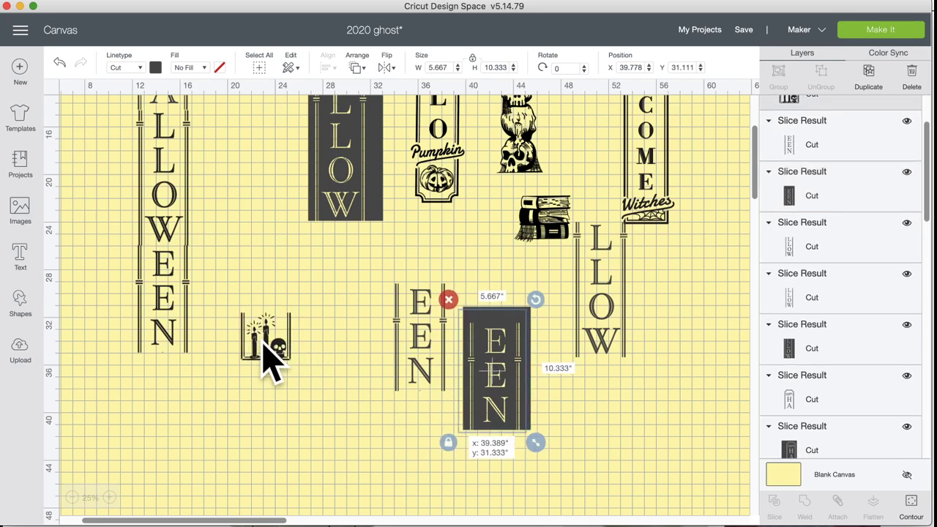
left_click_drag(268, 356, 172, 389)
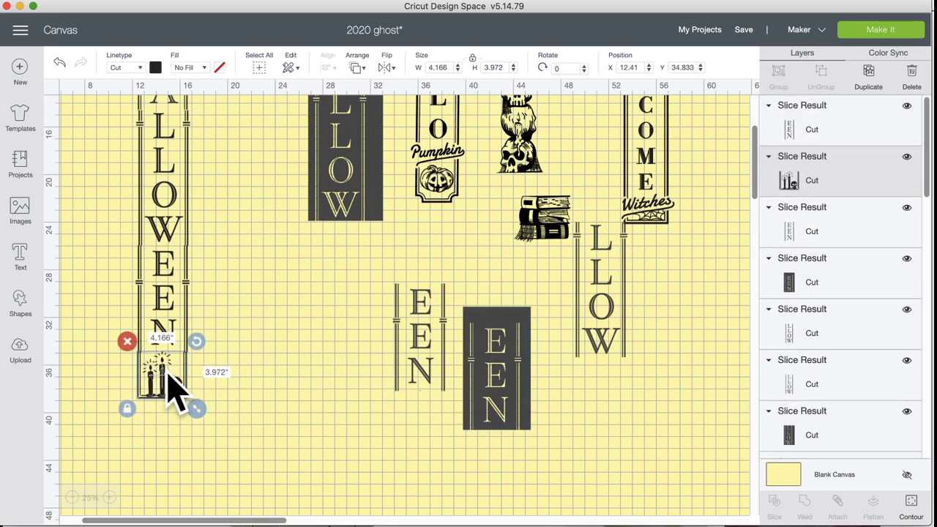
left_click(257, 341)
scroll(205, 286, "up", 5)
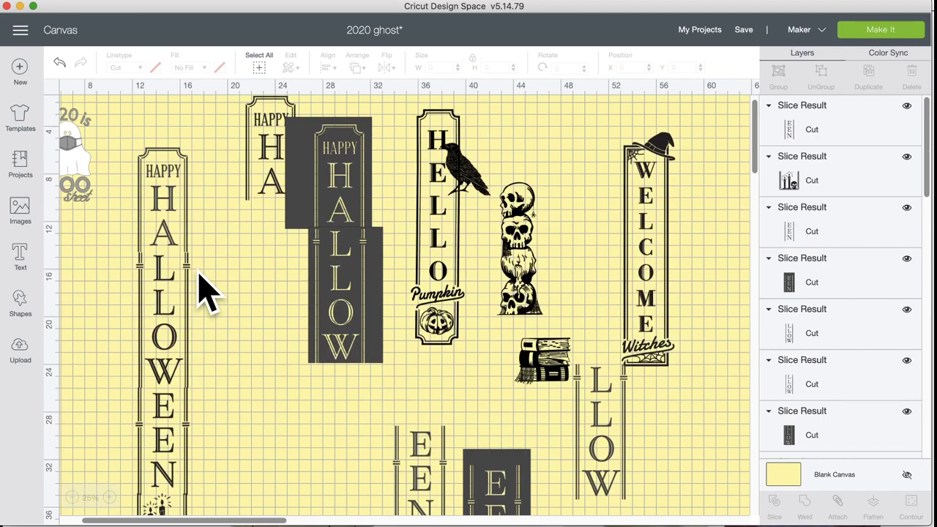
Step: Return to the image sets list and open Thanksgiving Long Cut Signs
left_click(22, 214)
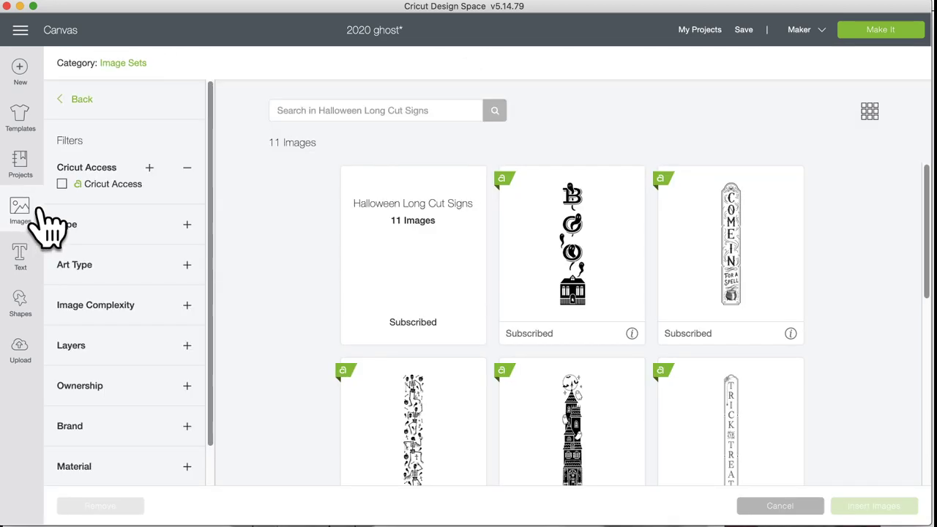
left_click(77, 101)
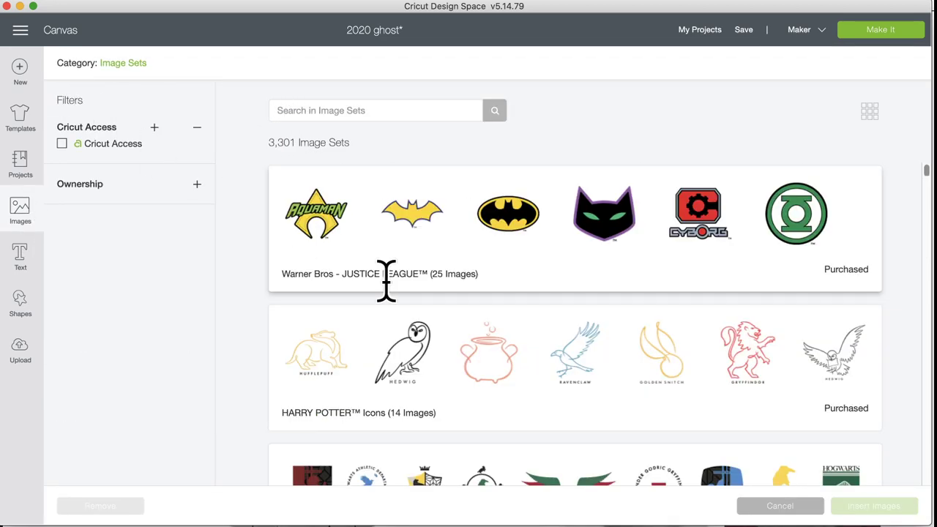
scroll(416, 322, "down", 10)
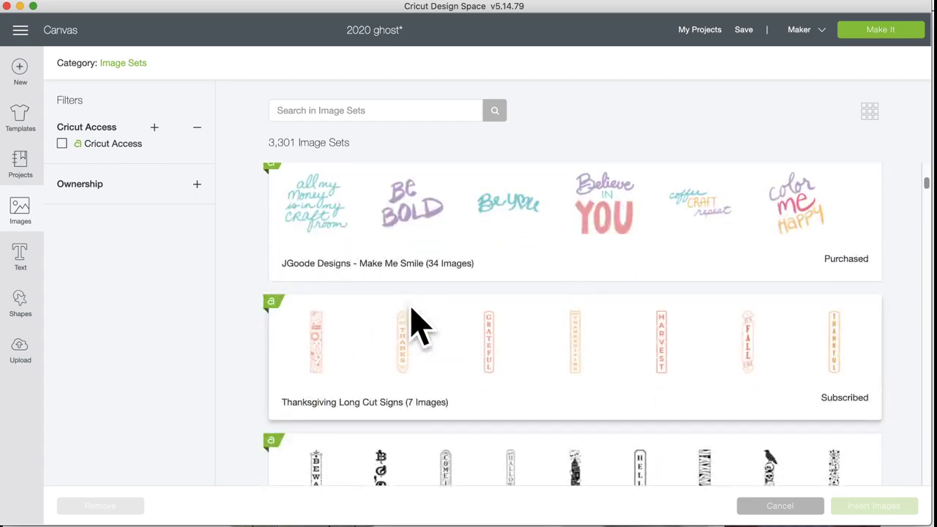
left_click(413, 311)
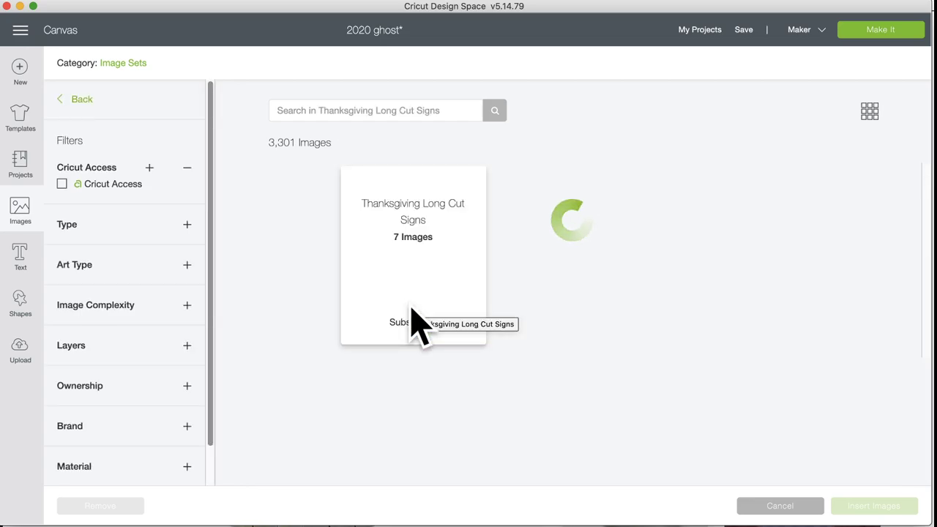
Step: Pick the Give Thanks sign and insert it into the design
scroll(417, 322, "down", 3)
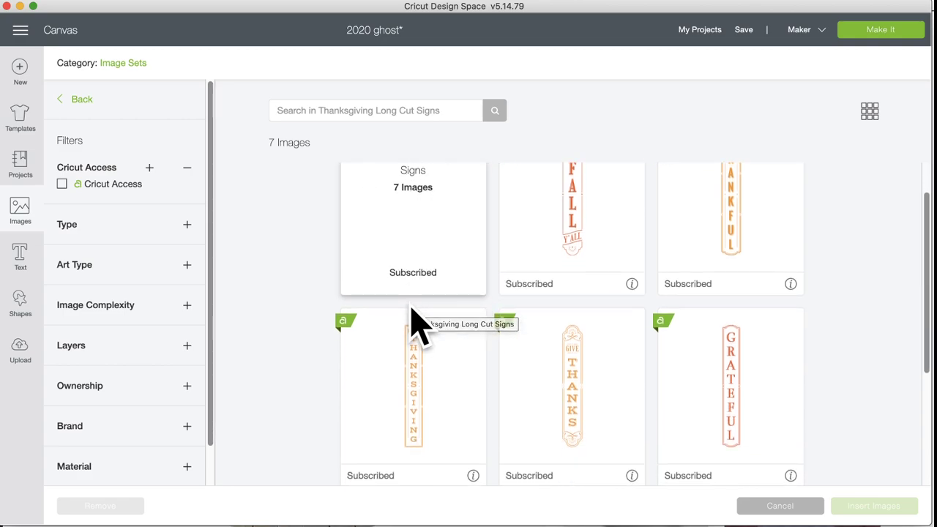
scroll(417, 323, "down", 3)
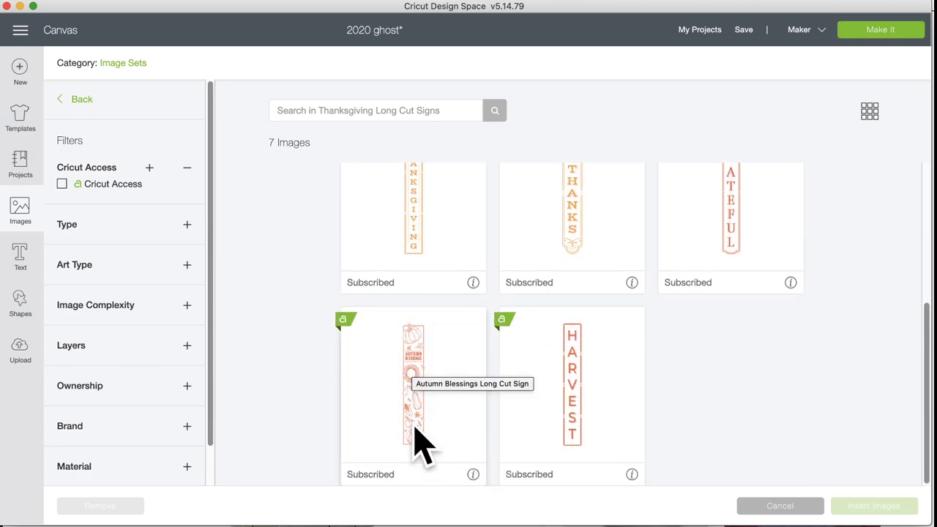
scroll(446, 341, "up", 6)
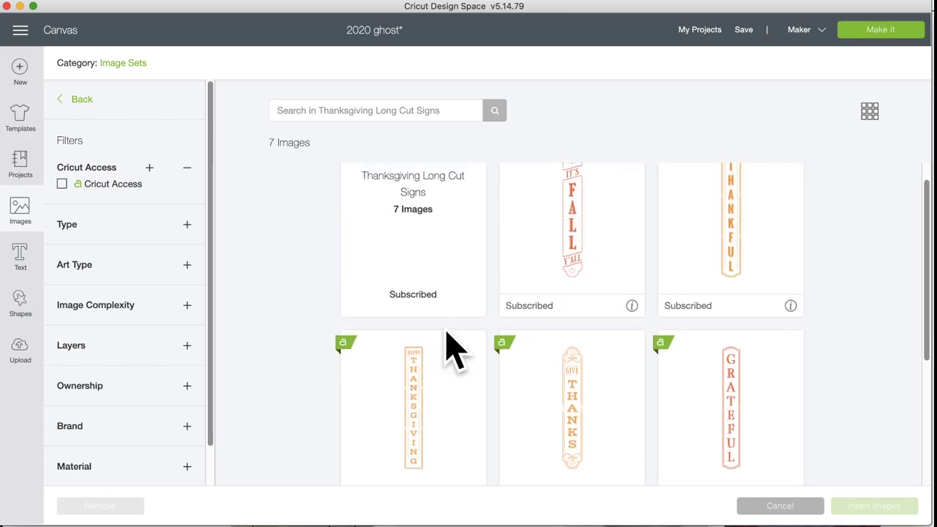
left_click(573, 412)
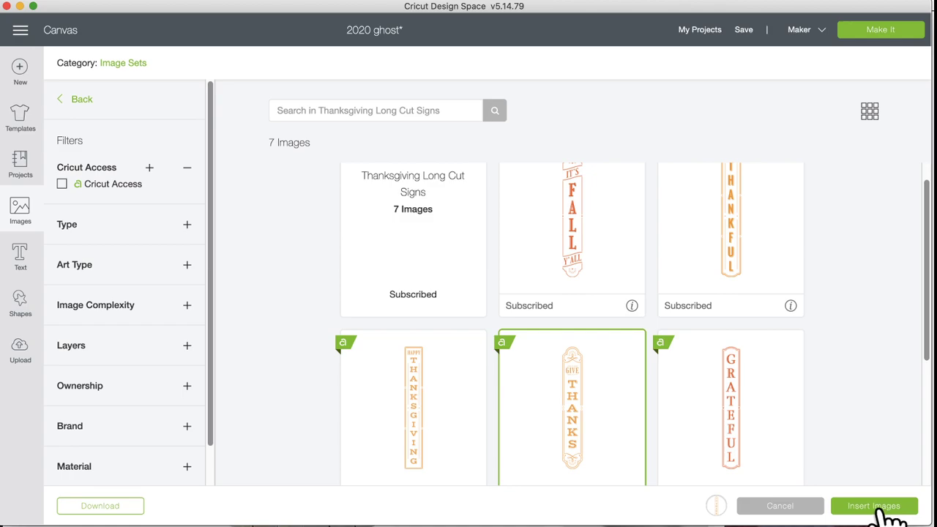
left_click(882, 508)
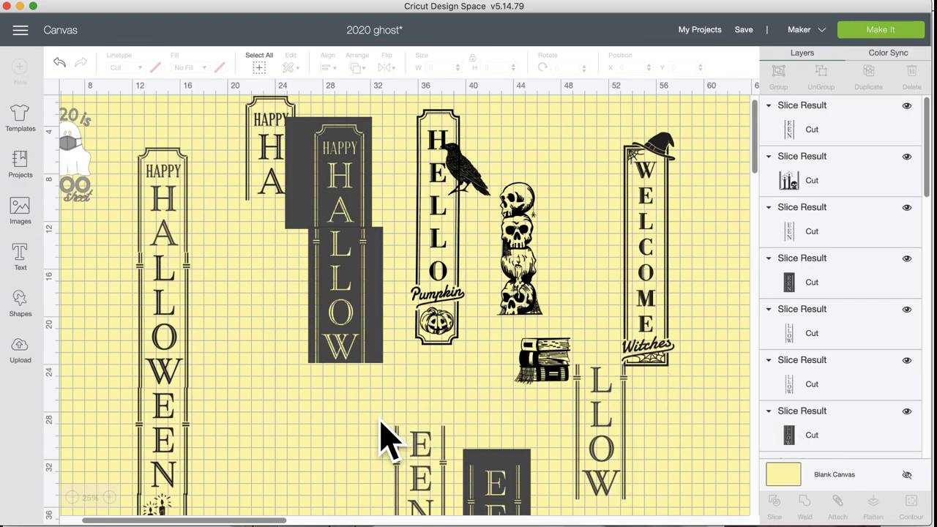
Step: Move the Give Thanks sign beside the Halloween sign
left_click_drag(151, 345, 291, 394)
scroll(296, 411, "down", 2)
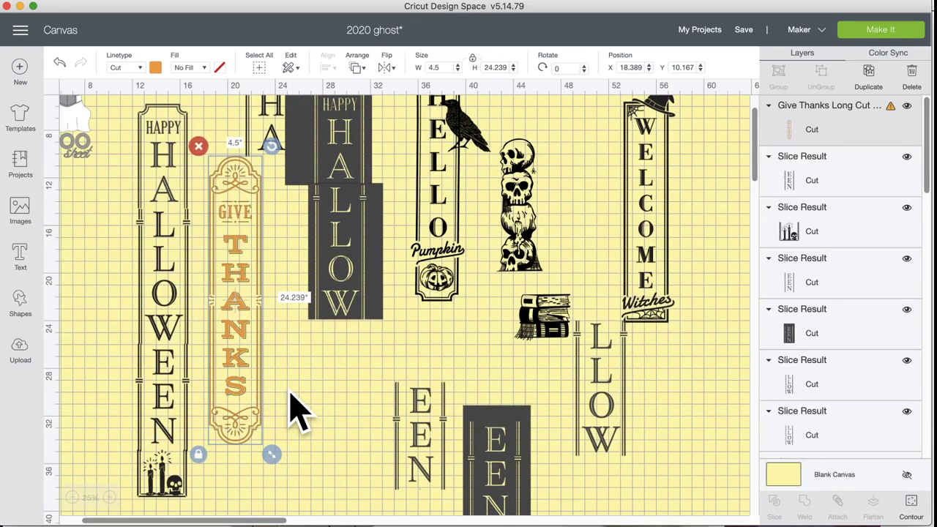
scroll(295, 412, "down", 3)
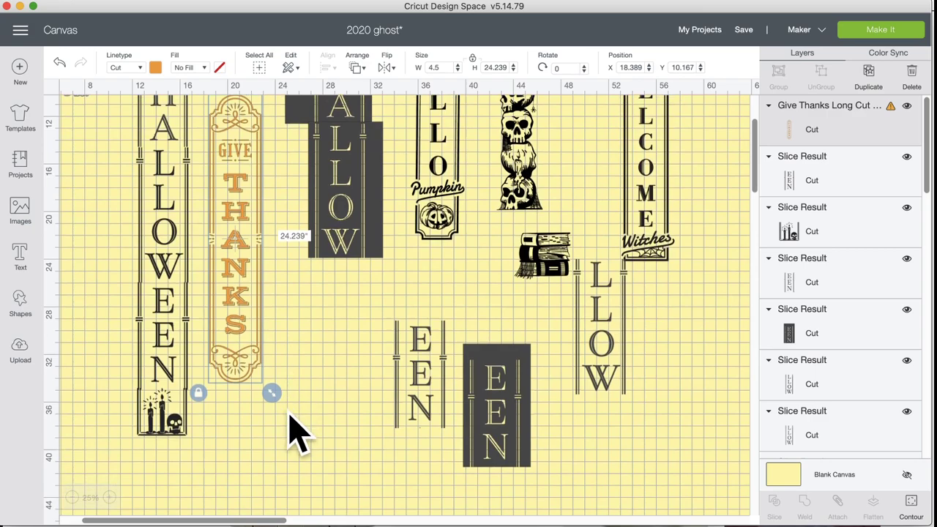
Step: Enlarge the Give Thanks sign, then narrow it to about 6.64 × 42.294 inches
left_click_drag(272, 395, 310, 522)
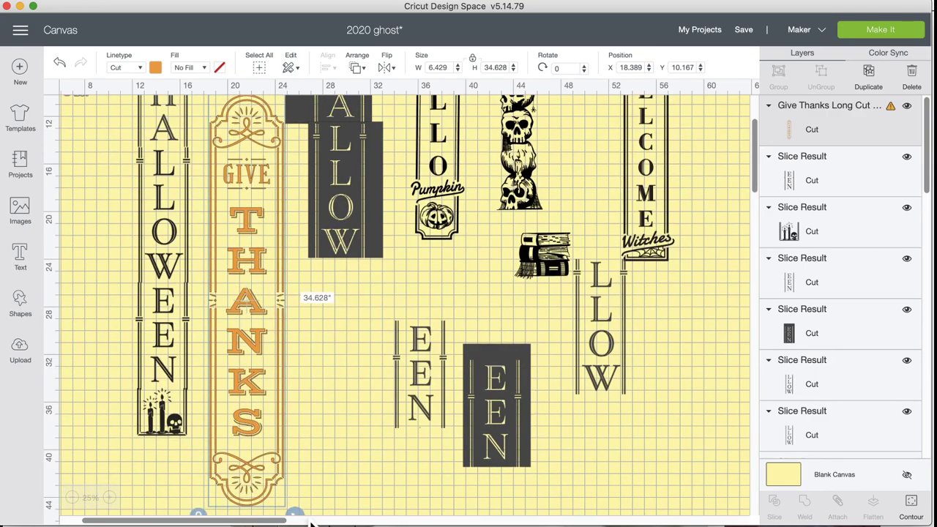
scroll(322, 386, "down", 5)
left_click_drag(300, 396, 316, 489)
scroll(370, 293, "up", 10)
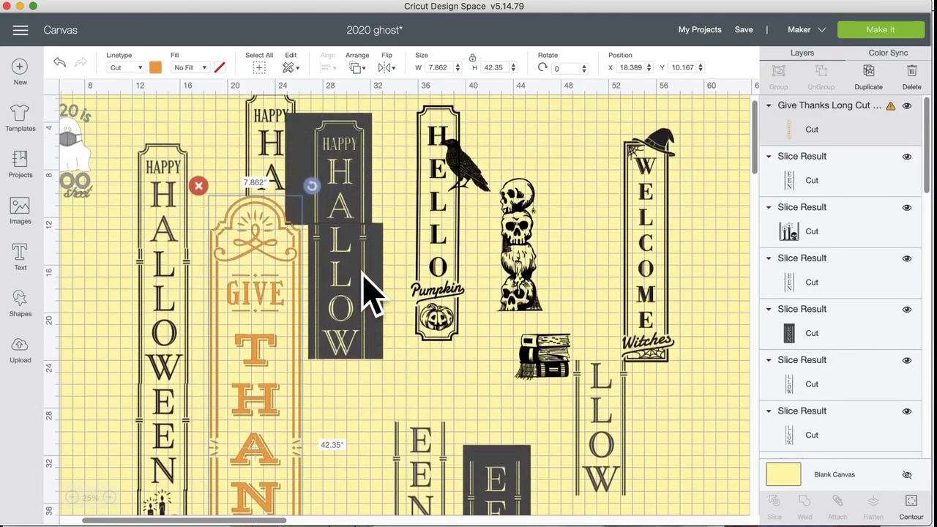
scroll(370, 293, "down", 13)
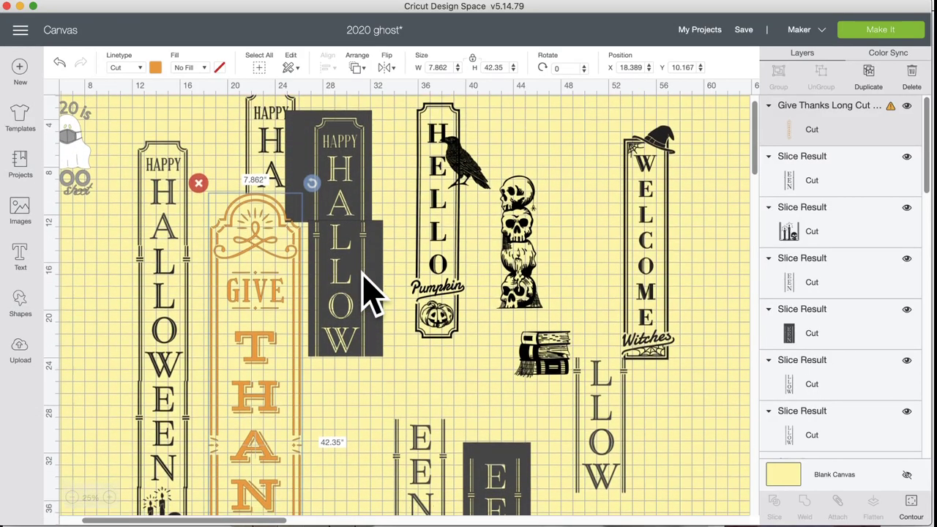
scroll(370, 293, "down", 2)
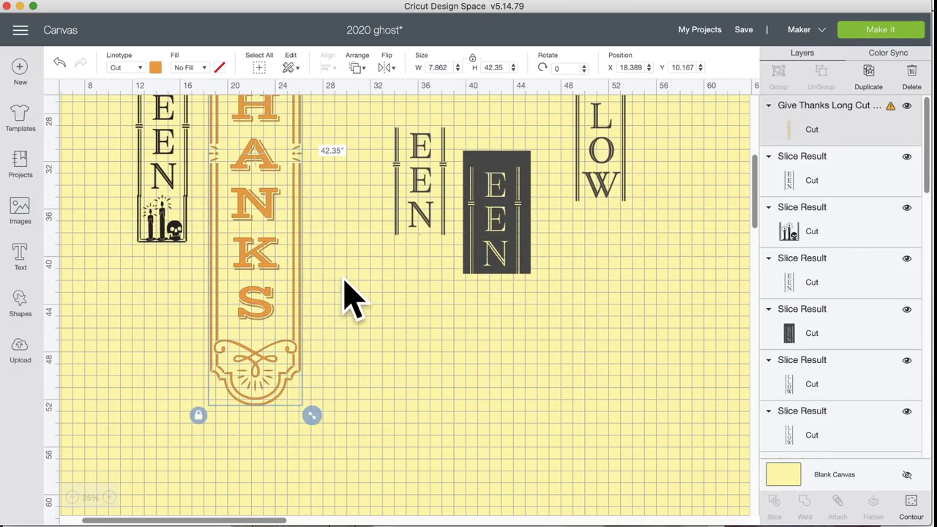
scroll(344, 293, "up", 17)
scroll(345, 295, "down", 15)
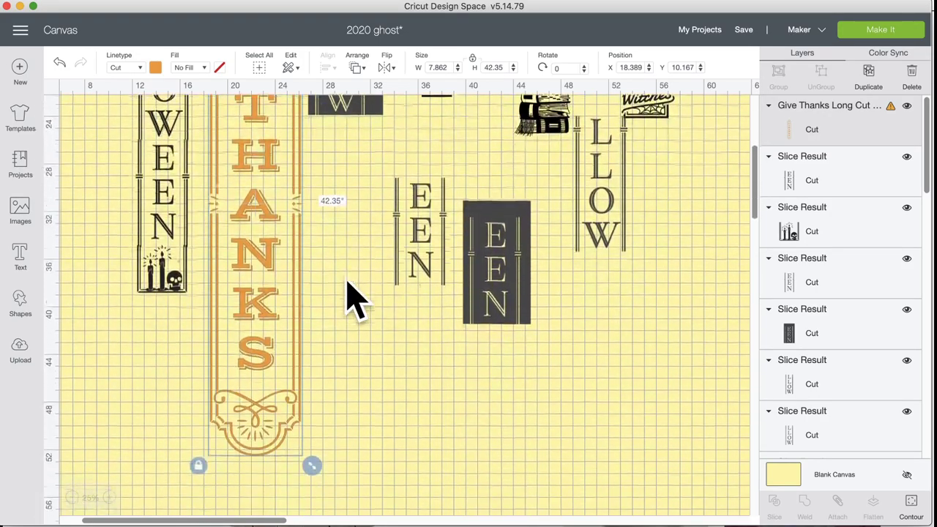
scroll(350, 293, "down", 9)
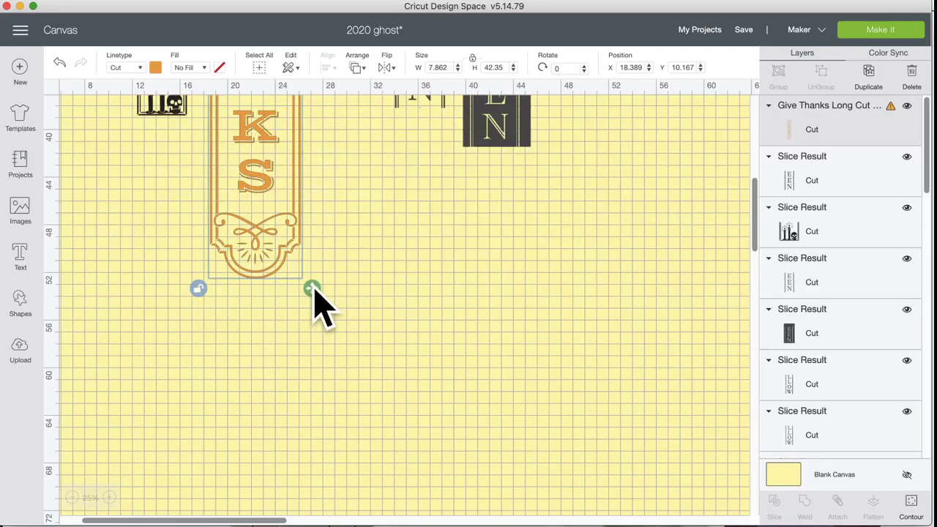
left_click_drag(313, 289, 298, 288)
scroll(330, 293, "up", 2)
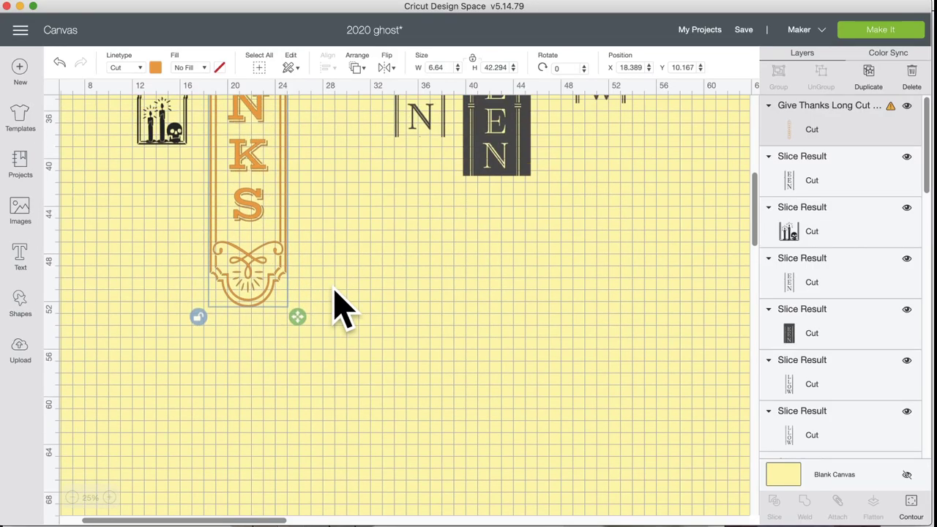
scroll(343, 307, "up", 17)
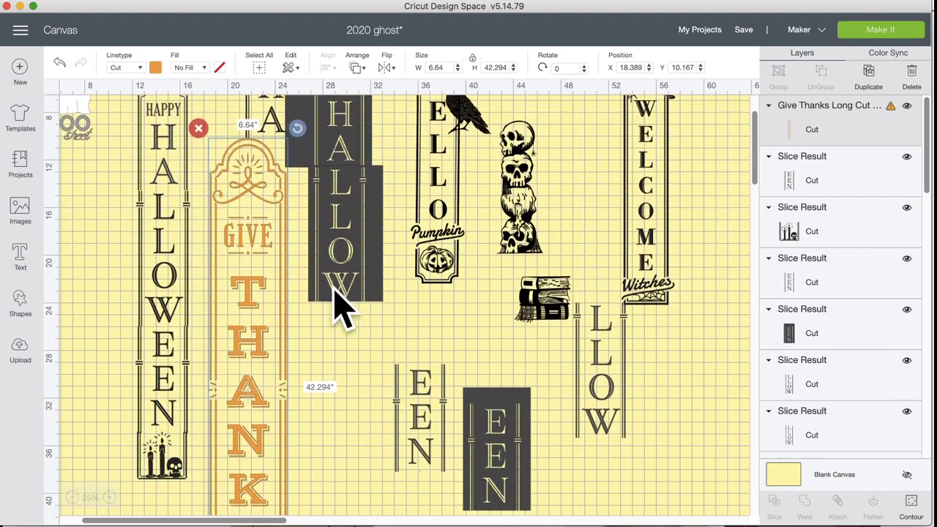
scroll(343, 308, "down", 10)
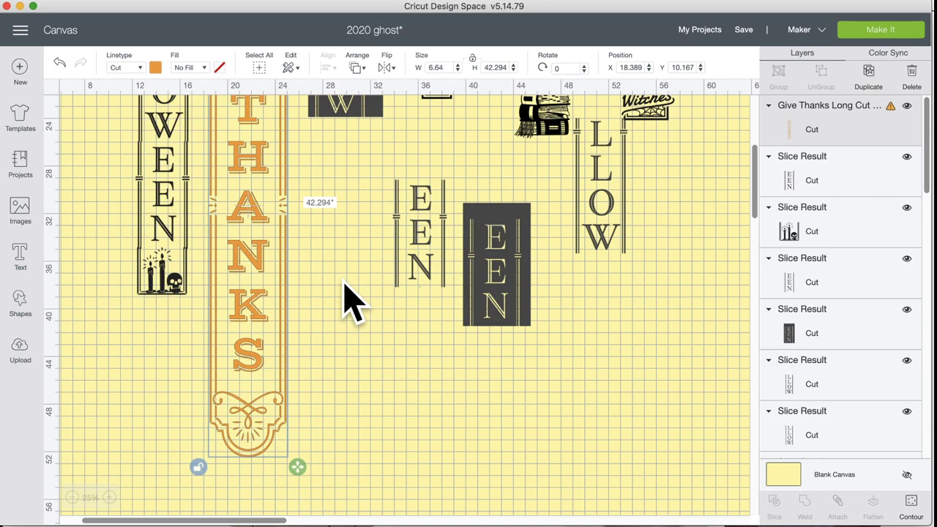
scroll(351, 300, "up", 5)
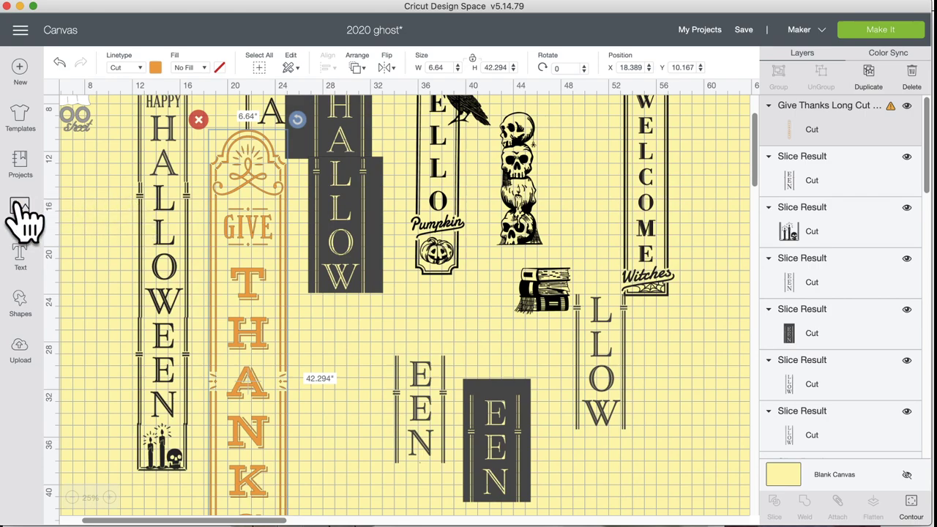
Step: Open the image library and browse the full list of image sets
left_click(20, 211)
left_click(79, 100)
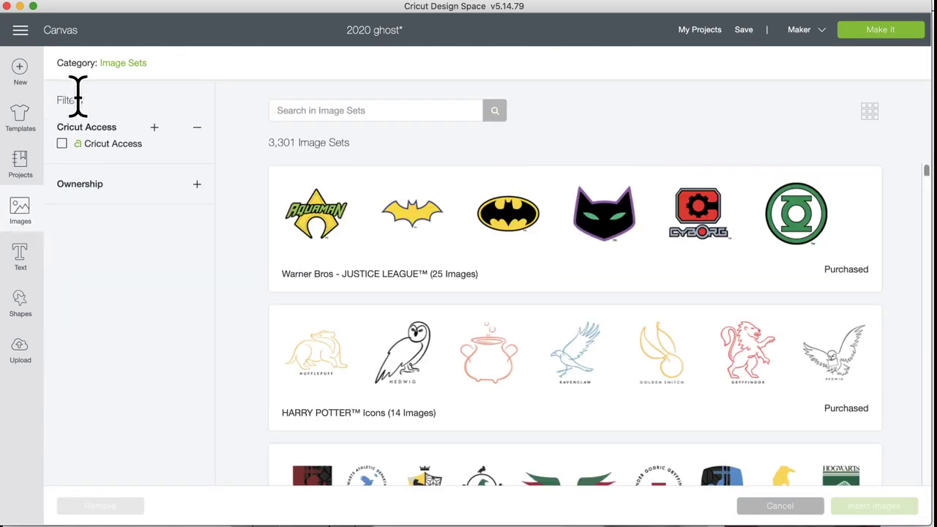
left_click(122, 62)
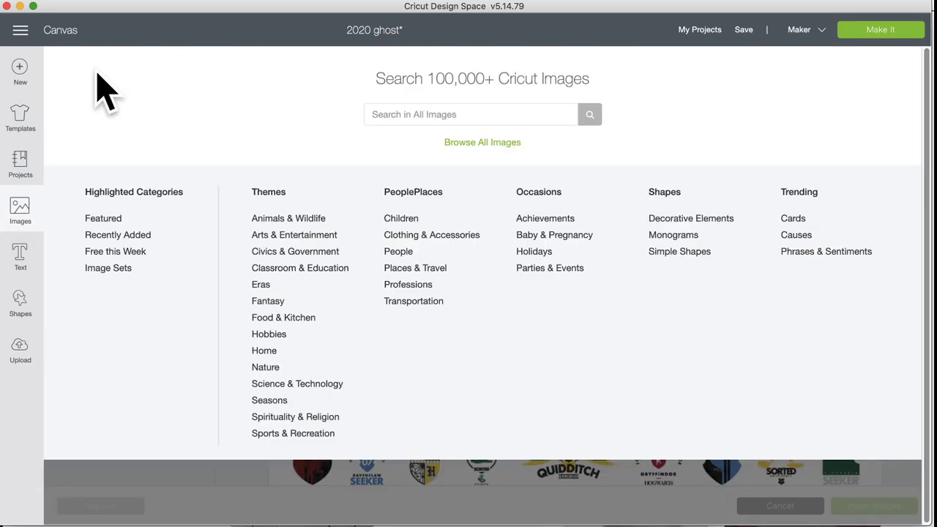
left_click(110, 268)
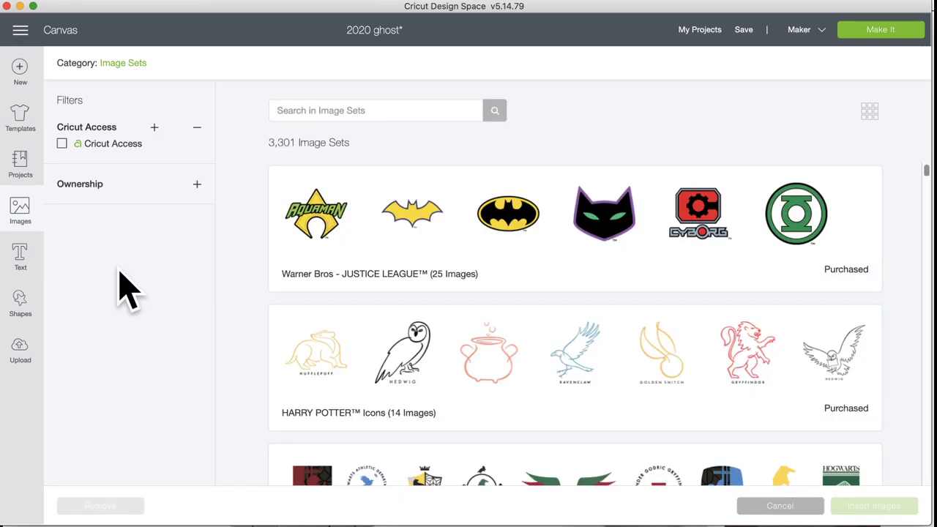
scroll(392, 303, "down", 10)
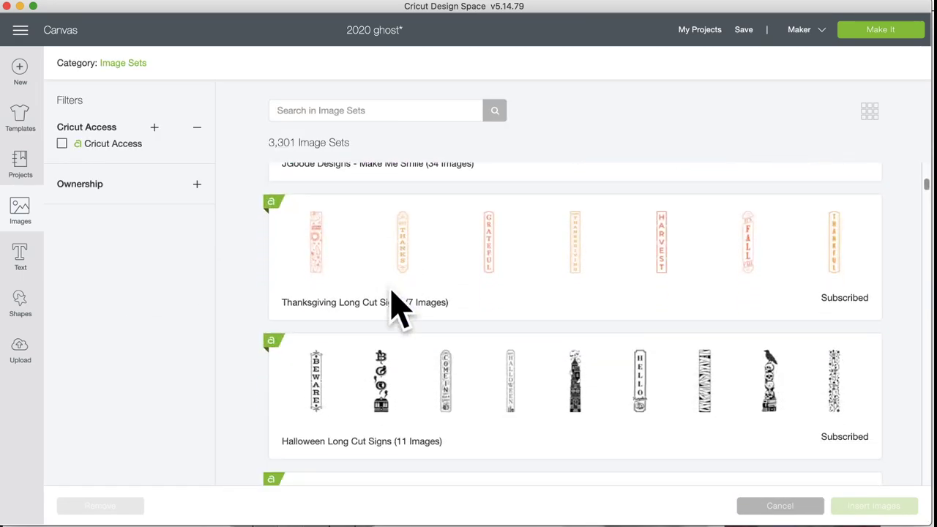
scroll(396, 307, "down", 1)
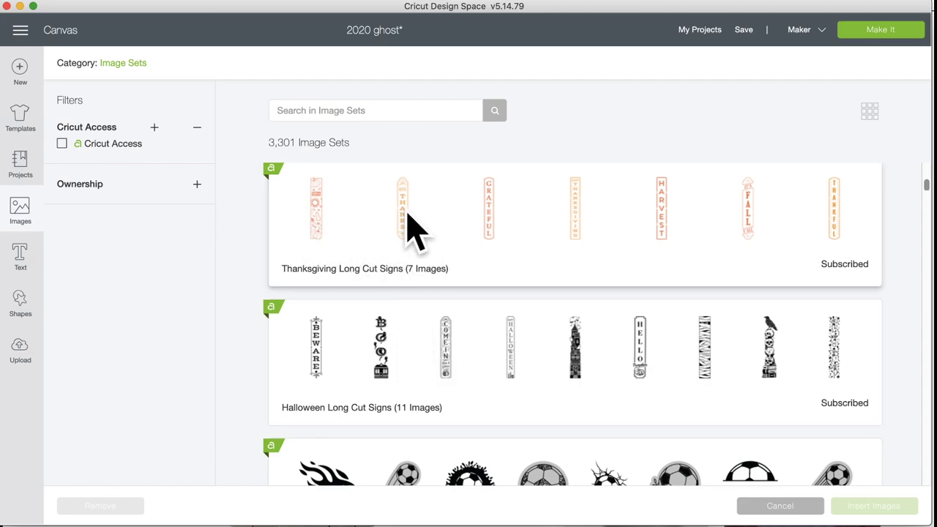
scroll(410, 223, "up", 15)
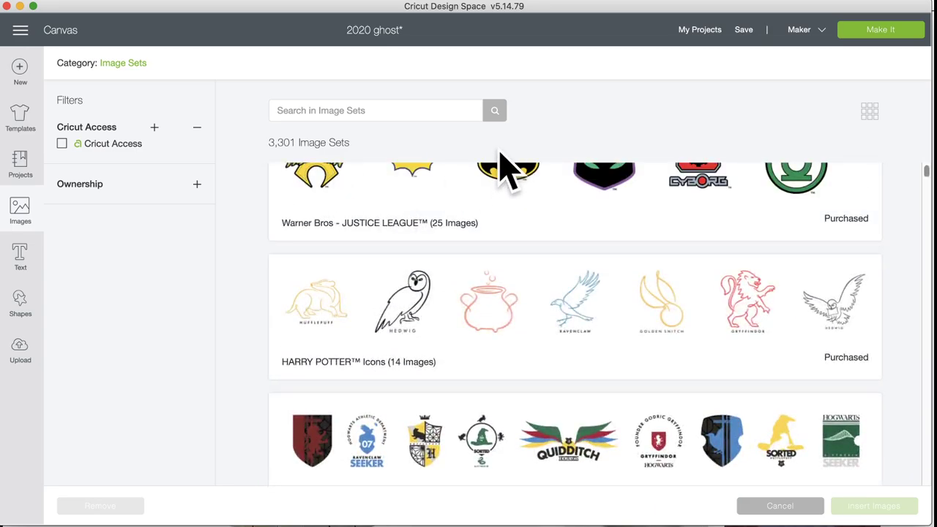
scroll(428, 387, "down", 9)
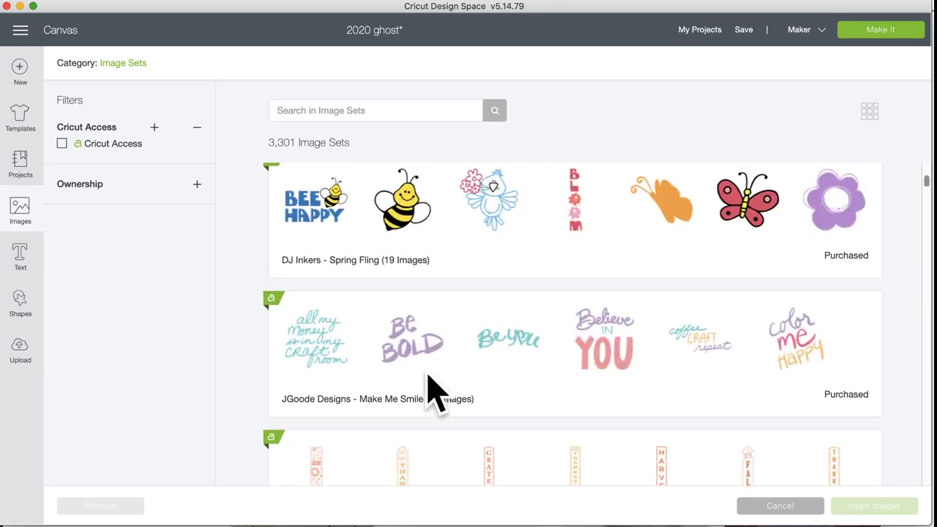
scroll(428, 377, "down", 4)
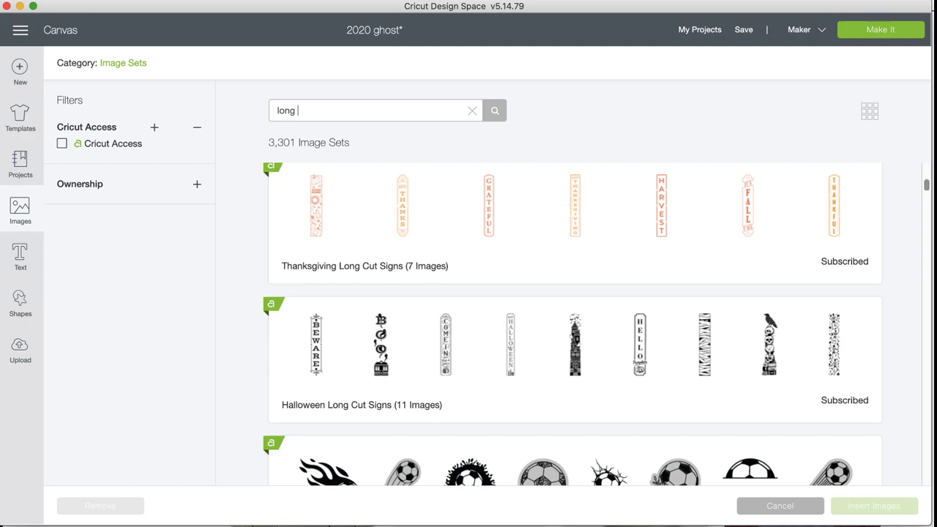
Step: Search image sets for 'long cut', scroll to the Halloween Long Cut Signs, then switch to Pinterest
type("cut")
key("Return")
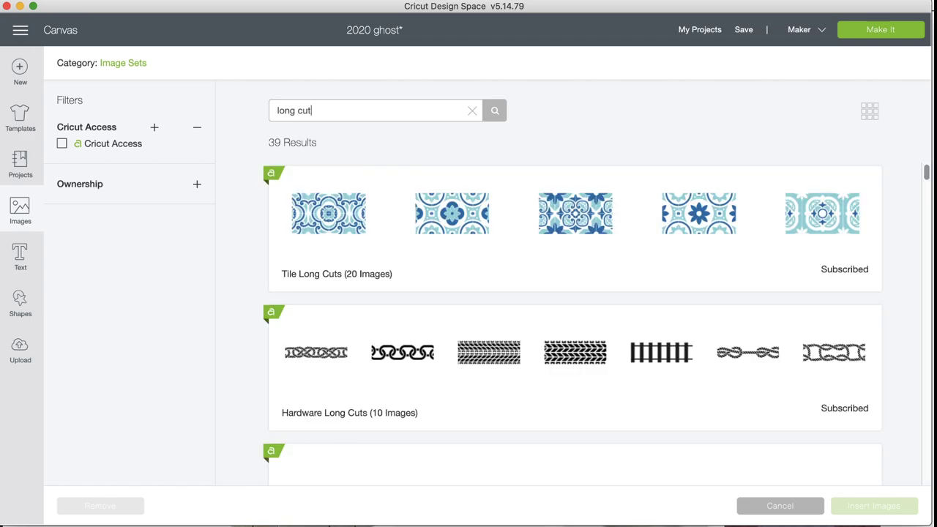
scroll(388, 230, "down", 5)
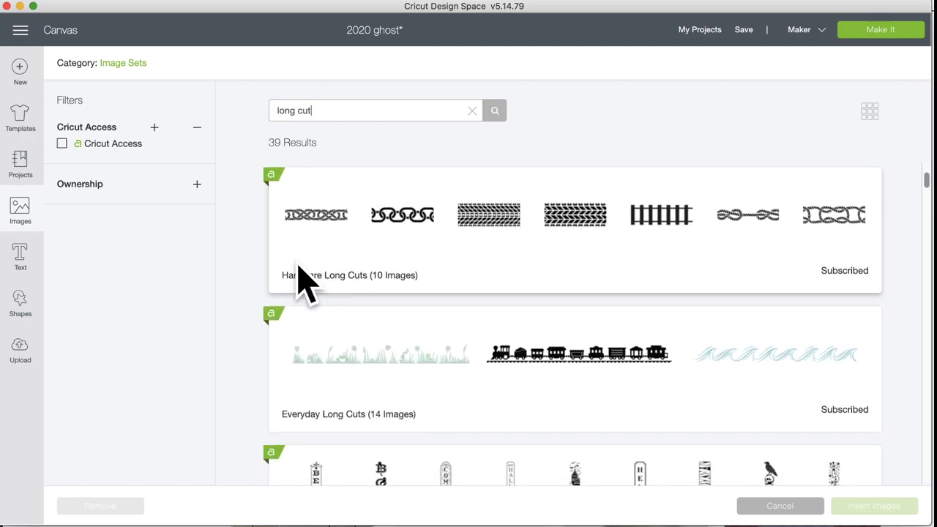
scroll(445, 290, "down", 2)
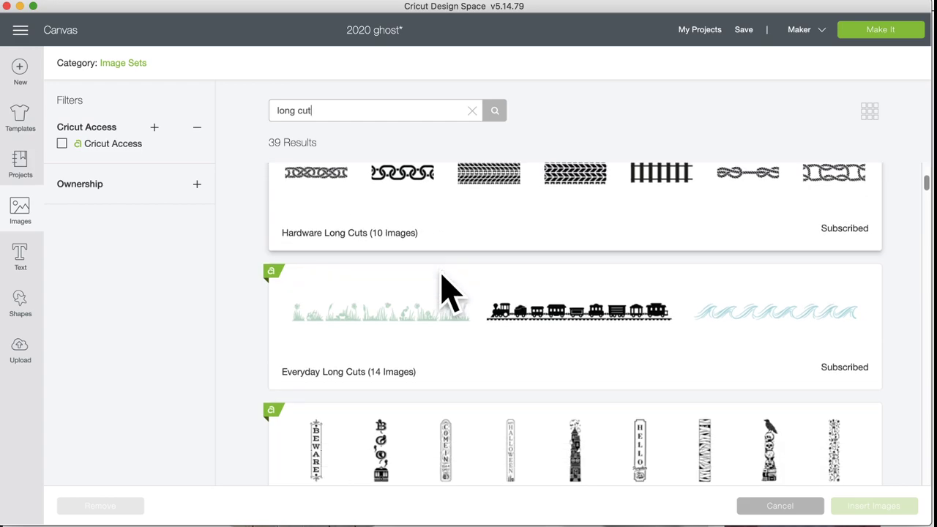
scroll(441, 293, "down", 3)
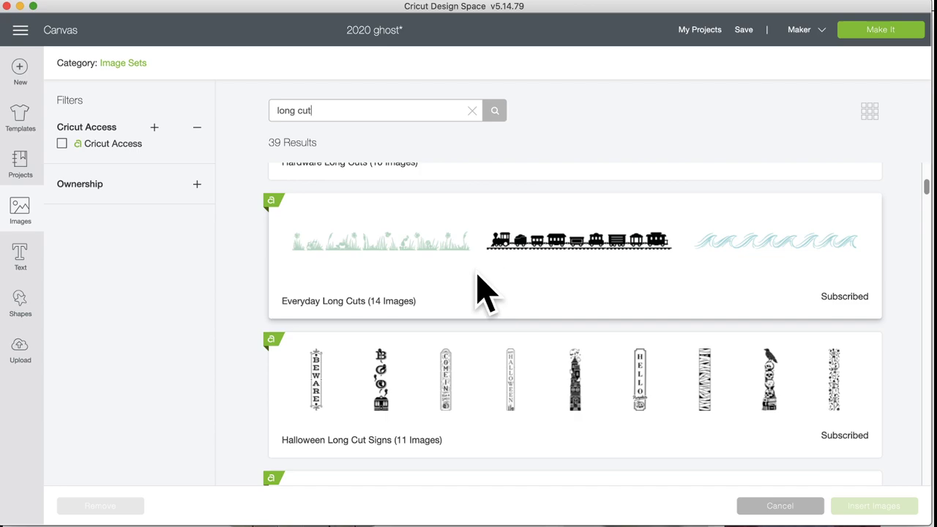
scroll(485, 290, "down", 7)
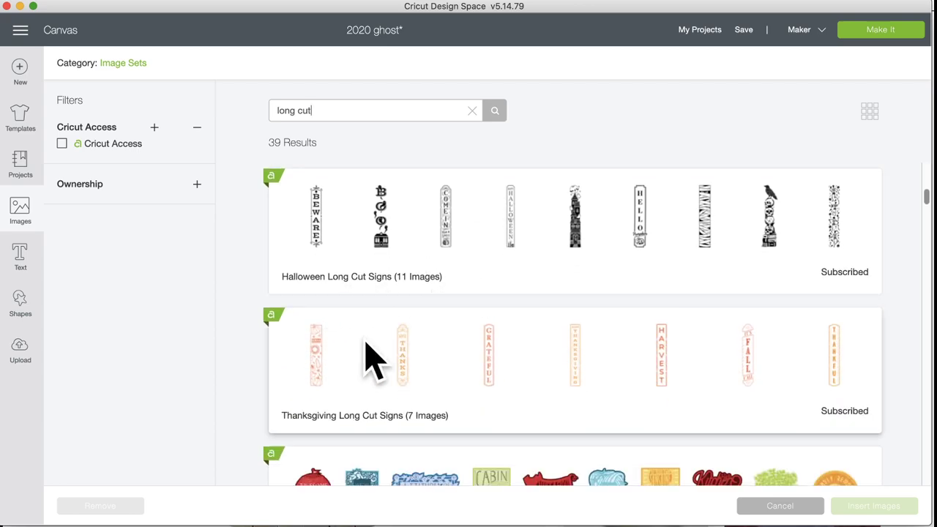
scroll(356, 376, "down", 9)
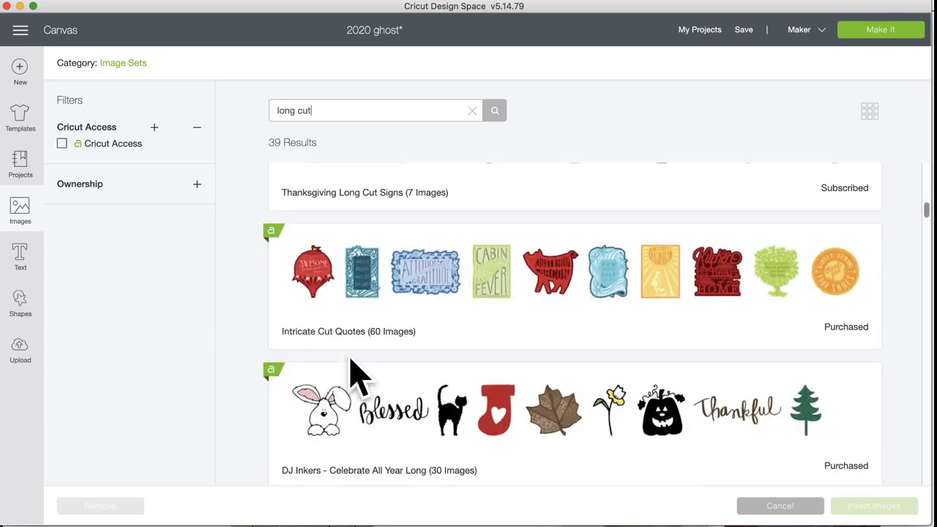
scroll(357, 351, "down", 9)
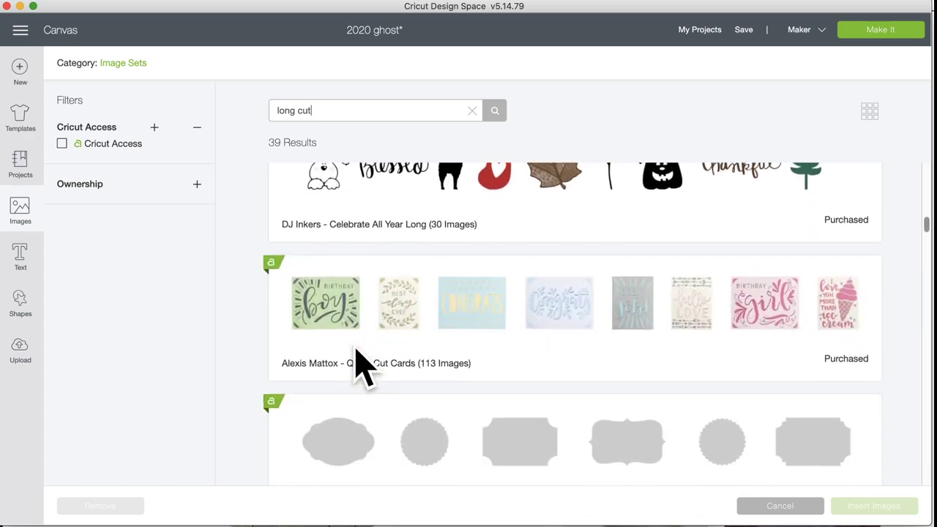
scroll(365, 369, "down", 20)
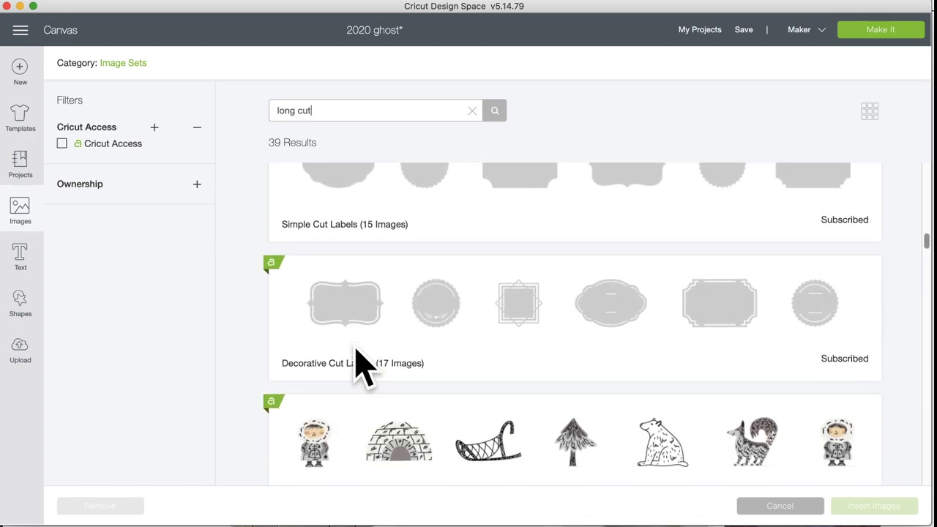
scroll(365, 370, "down", 20)
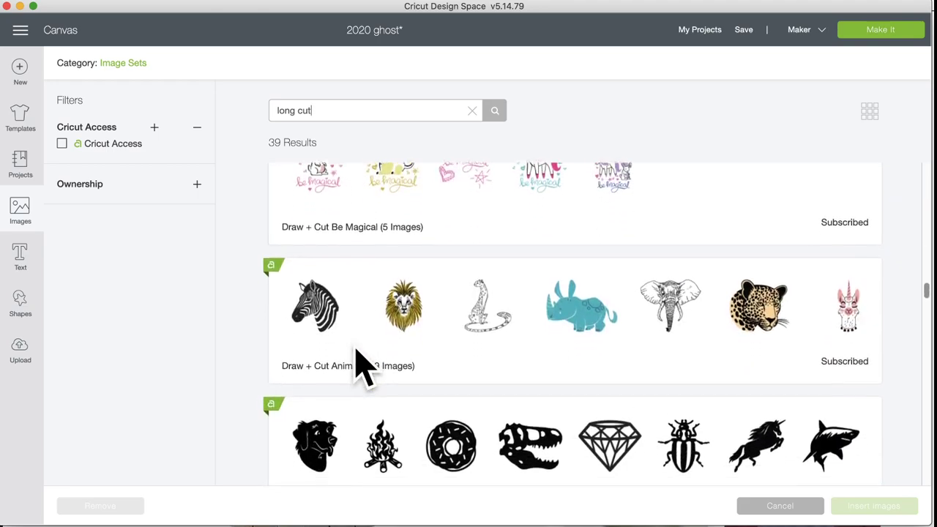
scroll(354, 346, "down", 9)
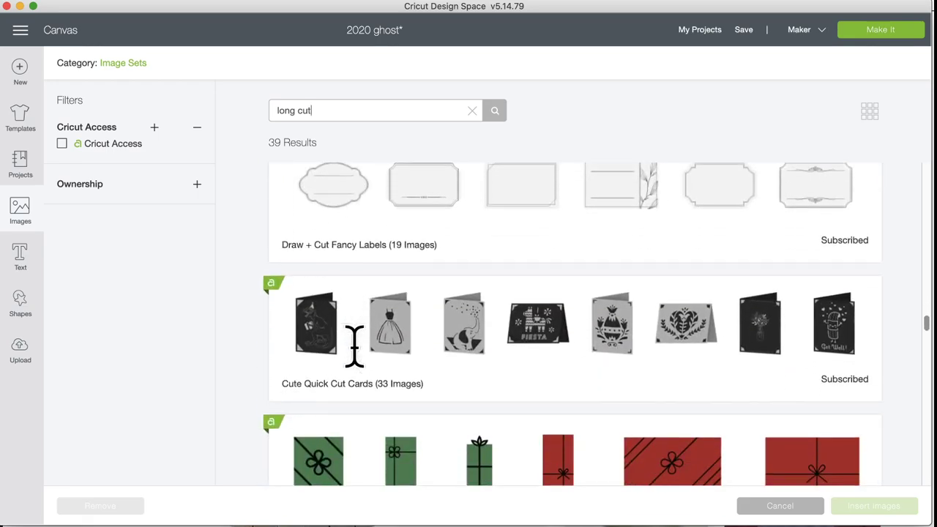
scroll(365, 370, "down", 20)
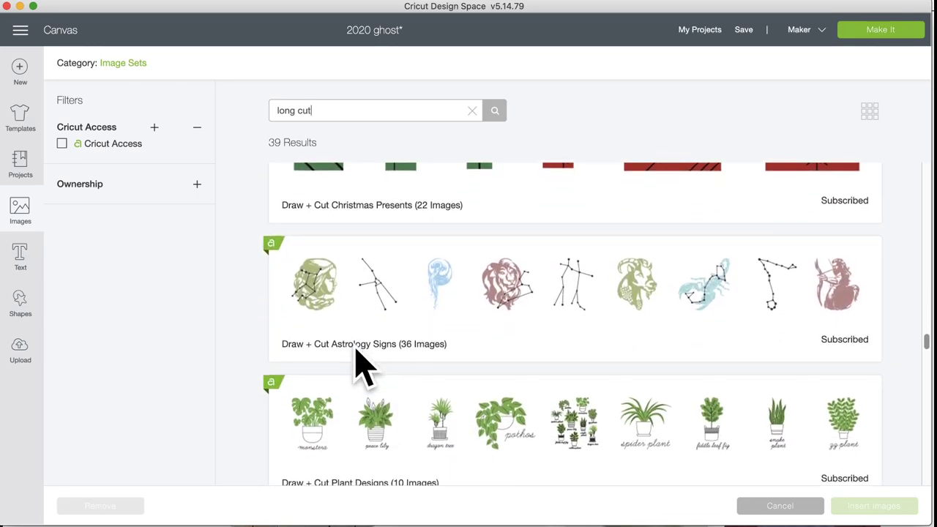
scroll(354, 346, "down", 12)
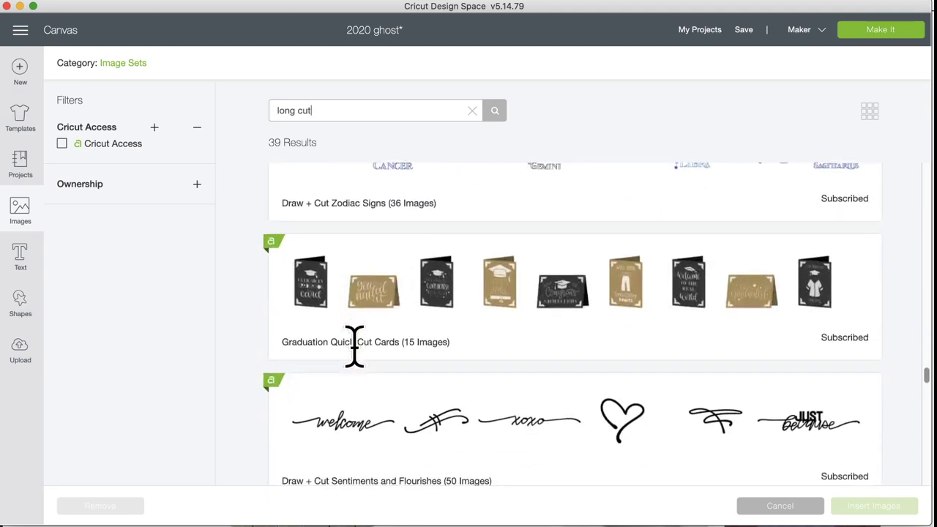
scroll(358, 366, "down", 20)
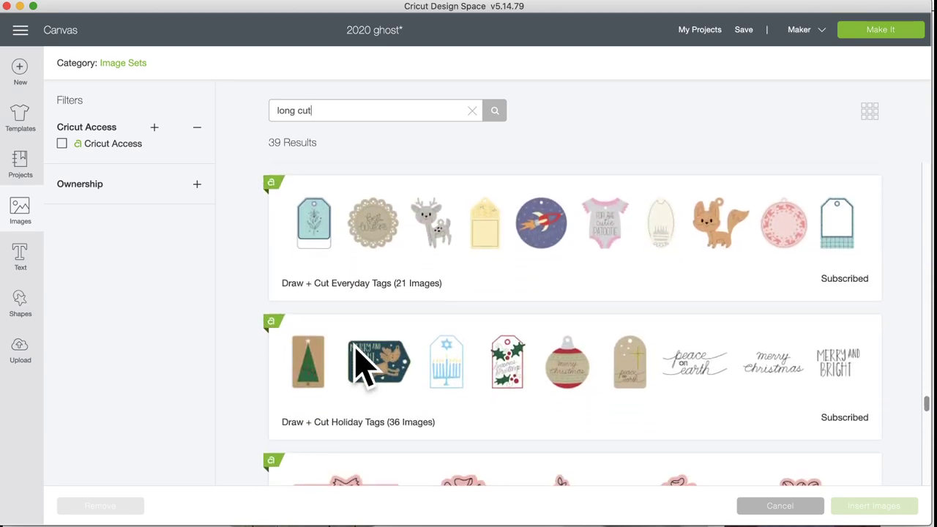
scroll(364, 370, "down", 20)
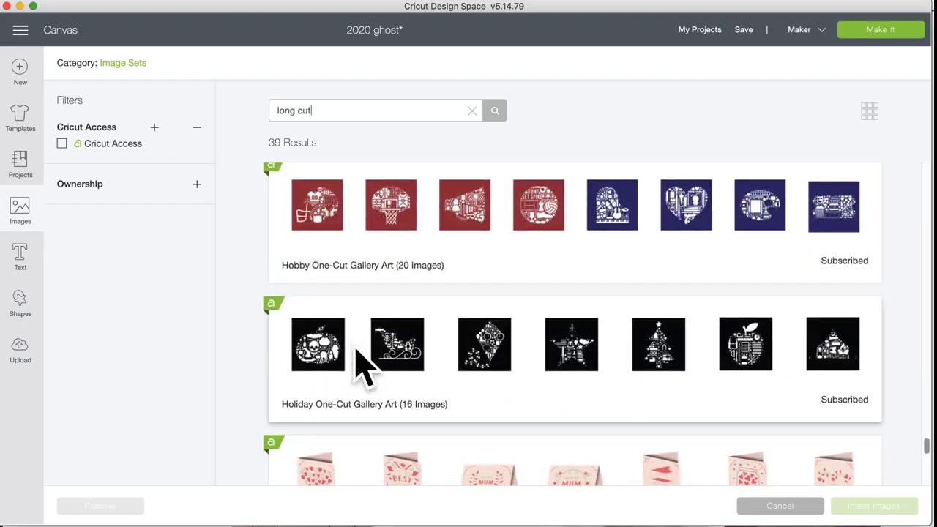
scroll(358, 366, "down", 5)
scroll(359, 366, "up", 16)
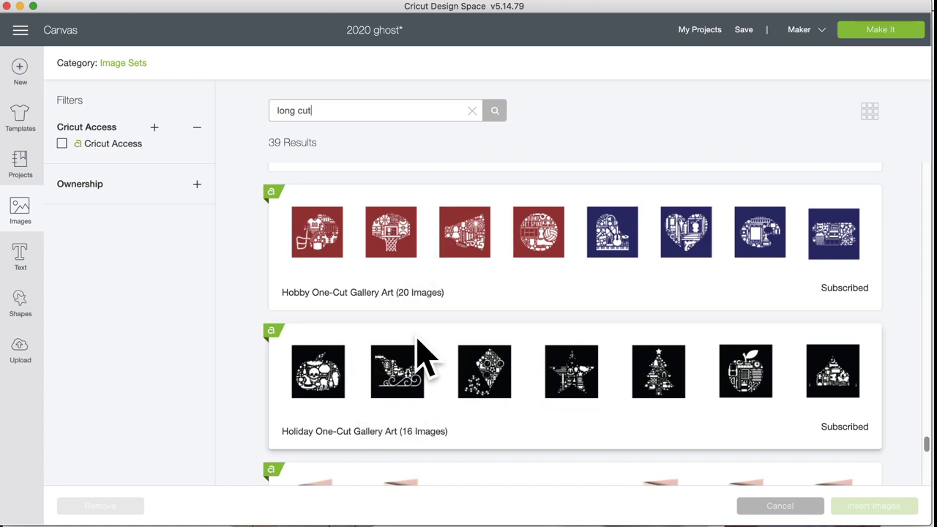
scroll(425, 359, "down", 5)
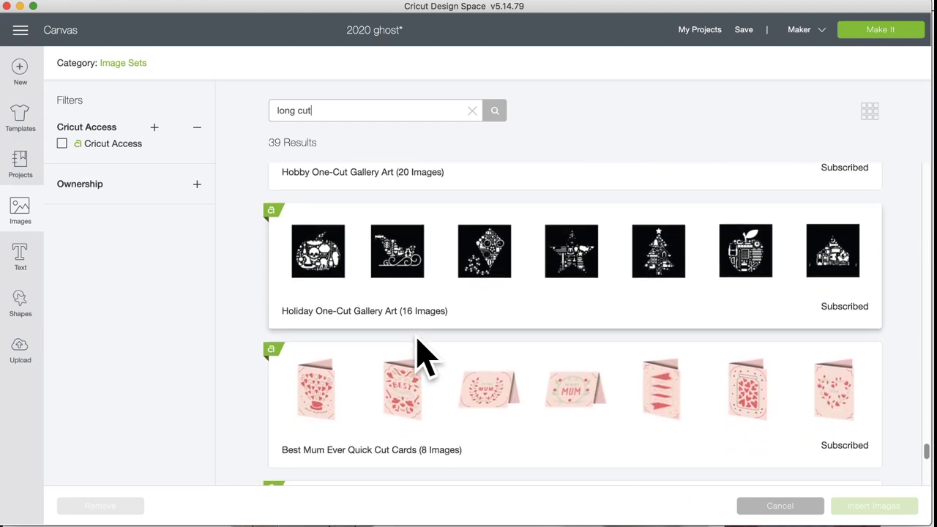
scroll(424, 358, "down", 1)
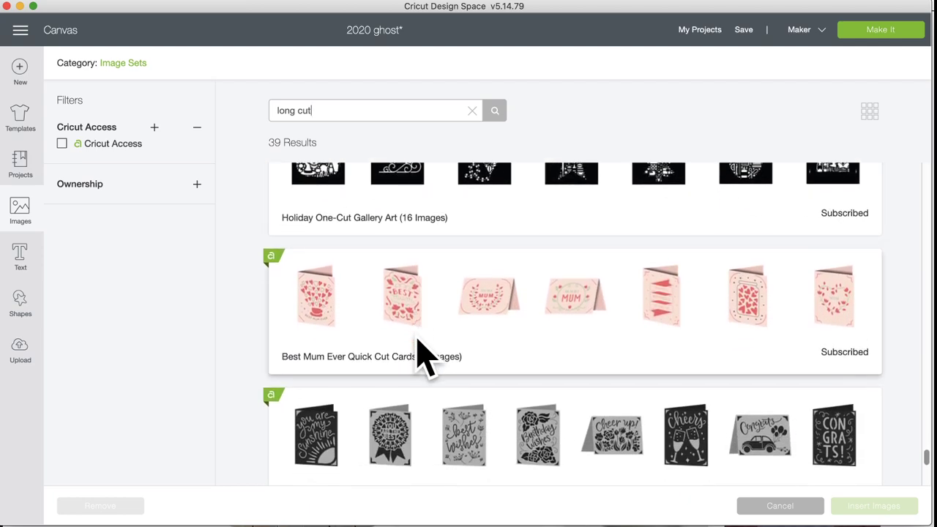
scroll(425, 358, "up", 15)
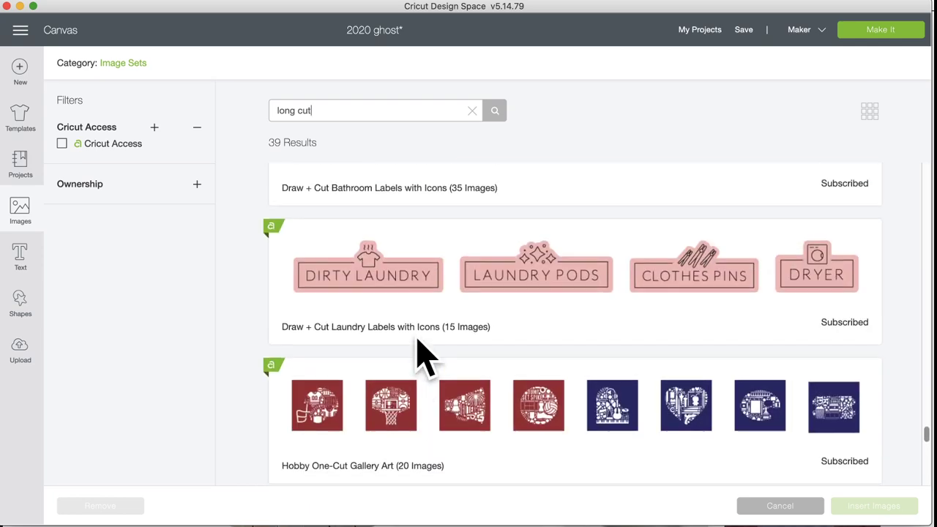
scroll(424, 358, "up", 15)
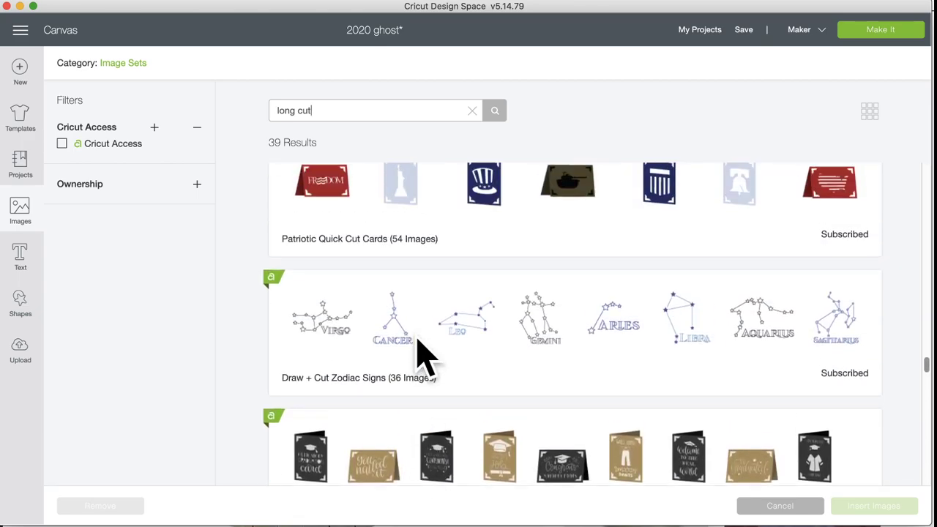
scroll(425, 358, "up", 15)
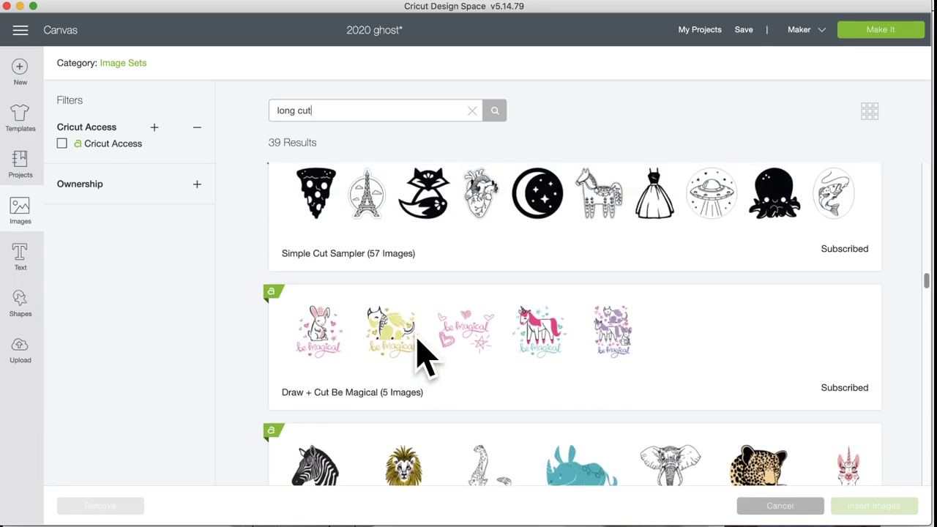
scroll(417, 339, "up", 10)
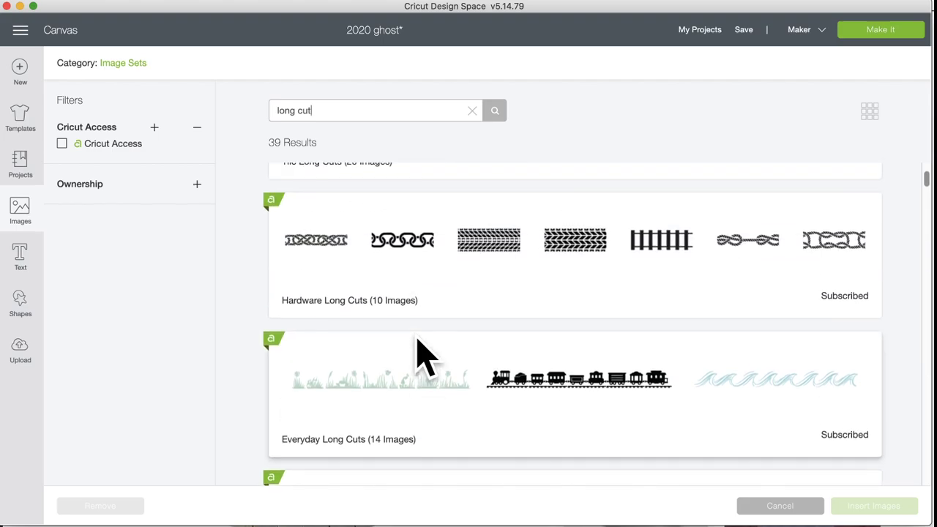
scroll(417, 341, "down", 5)
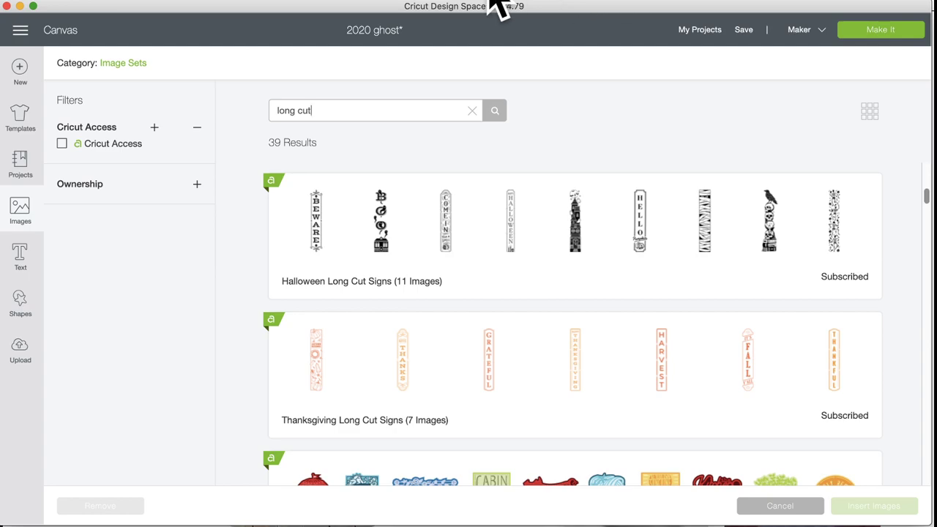
key("super+Tab")
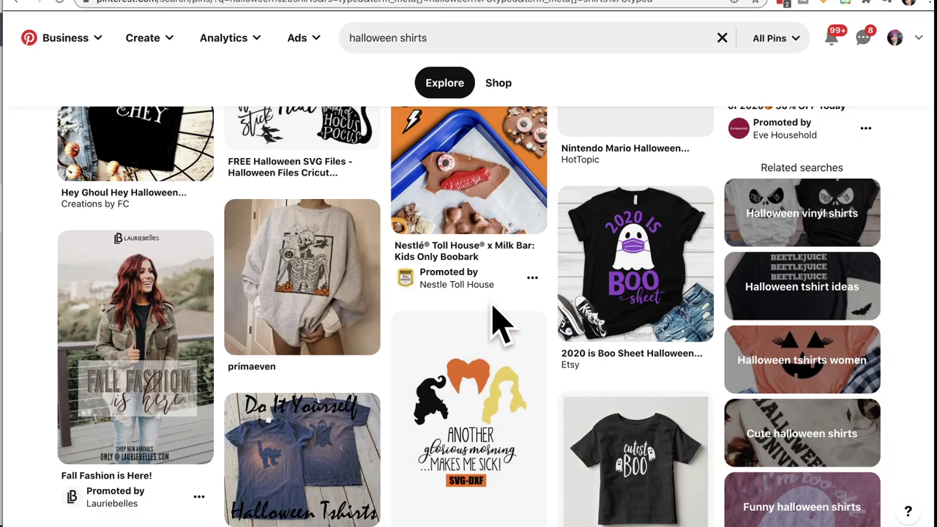
Step: Scroll down through the Pinterest 'halloween shirts' pins for design ideas
scroll(498, 322, "down", 5)
scroll(489, 303, "down", 1)
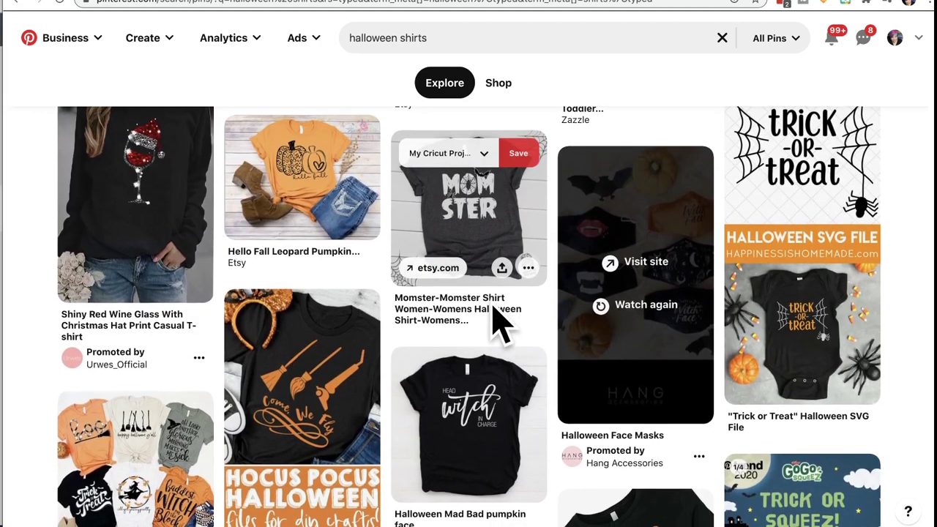
scroll(493, 307, "down", 1)
scroll(489, 315, "down", 1)
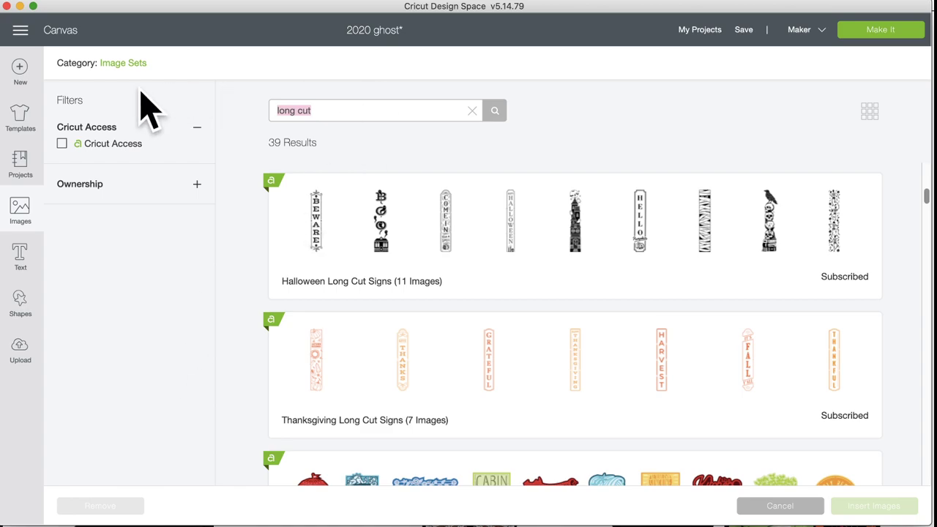
Step: Search all images for 'vacuum', fixing the 'vacum' typo, and review the 7 results
left_click(123, 63)
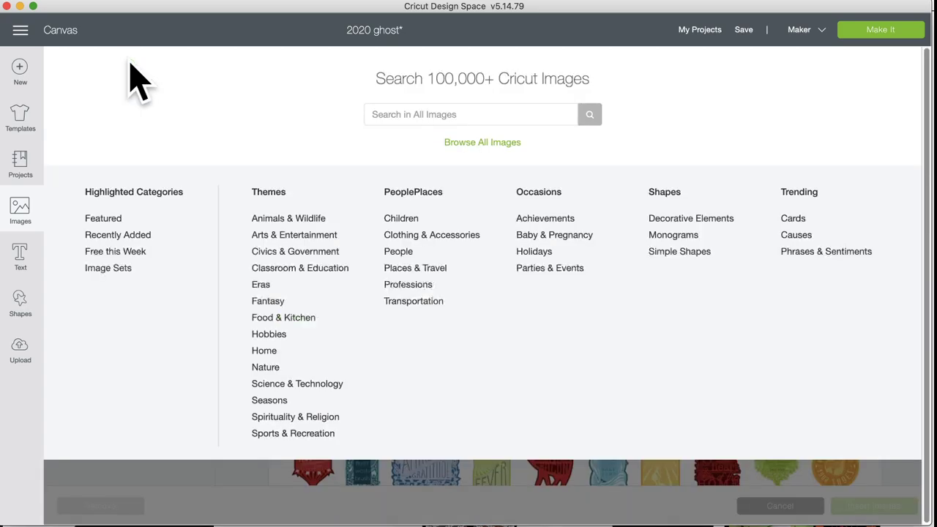
left_click(417, 112)
type("vacum")
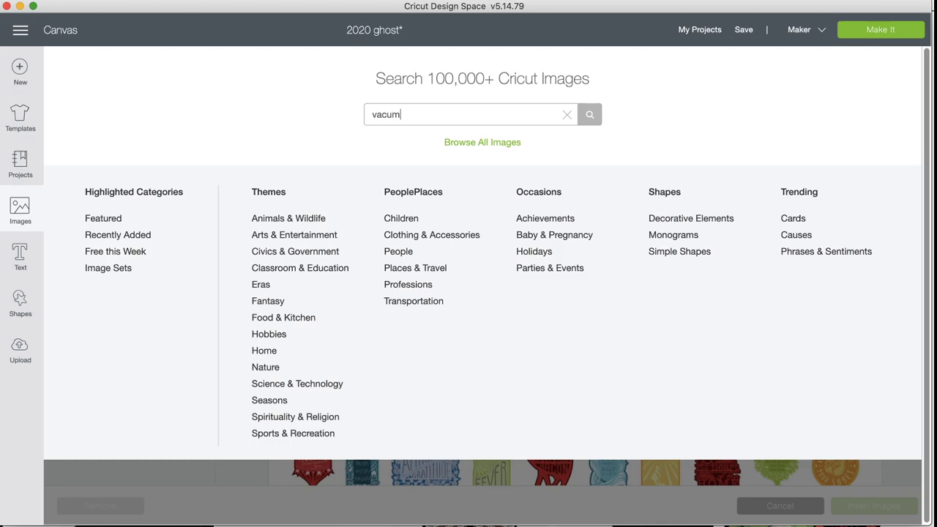
key("Return")
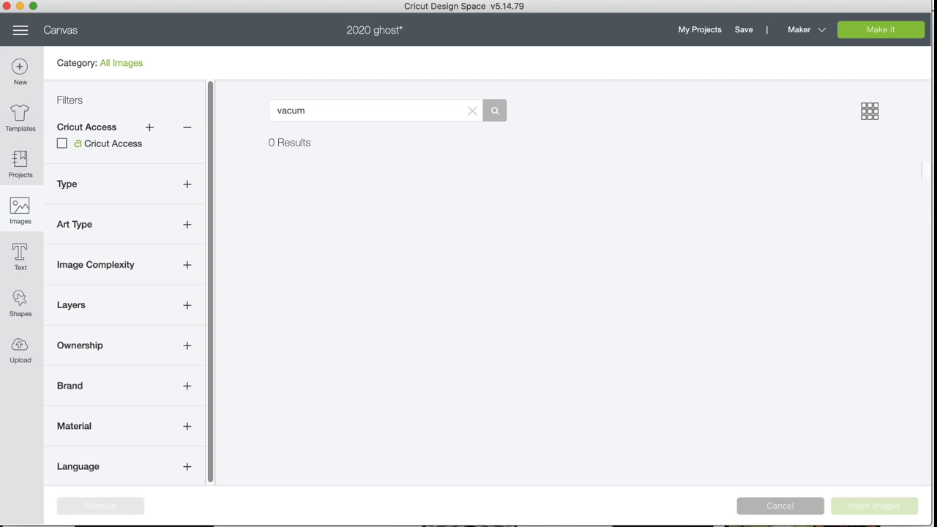
left_click(335, 104)
left_click(308, 109)
key("BackSpace")
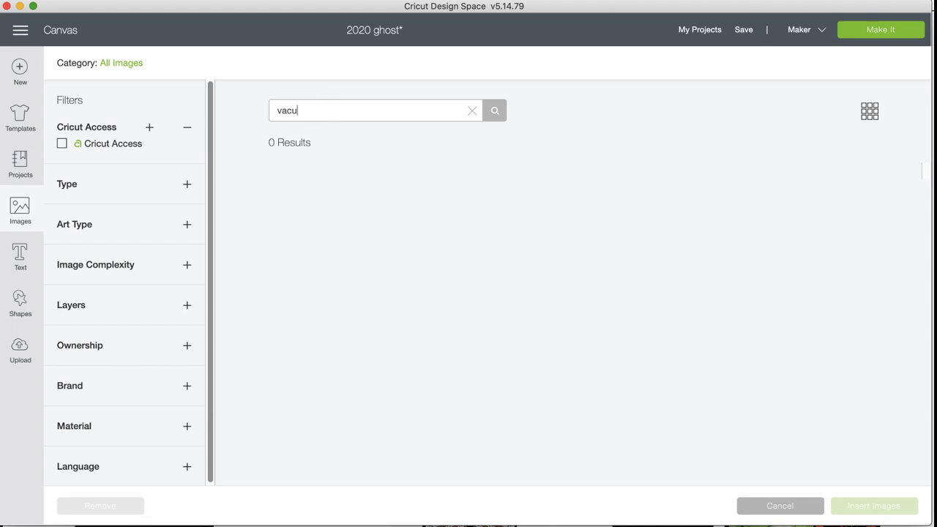
type("um")
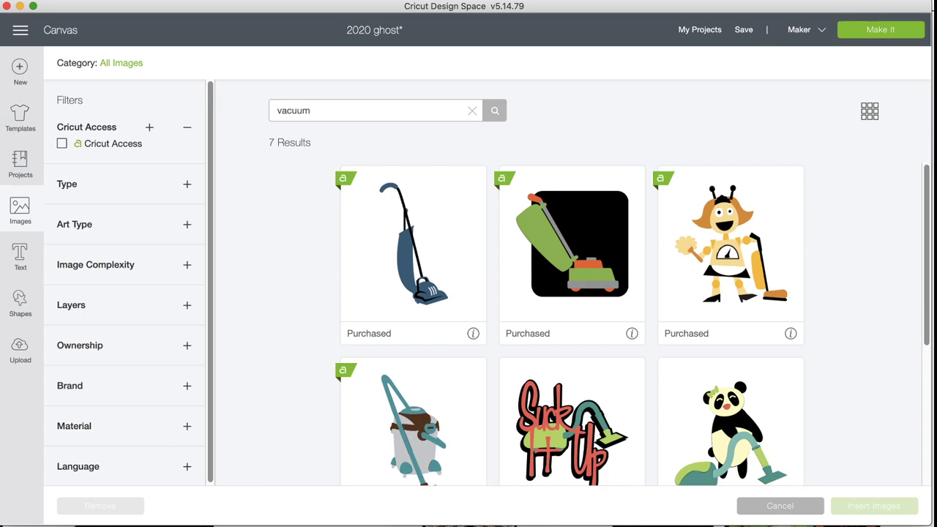
scroll(450, 356, "down", 5)
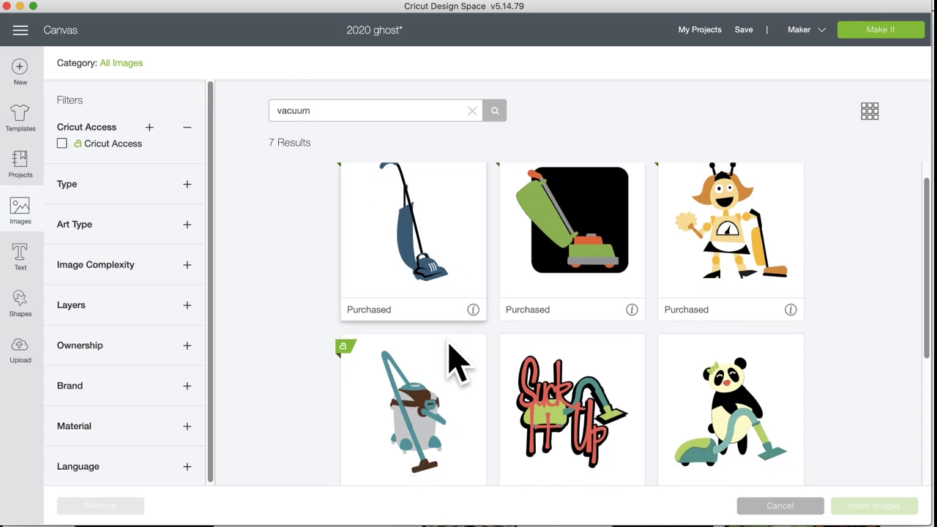
scroll(450, 346, "up", 5)
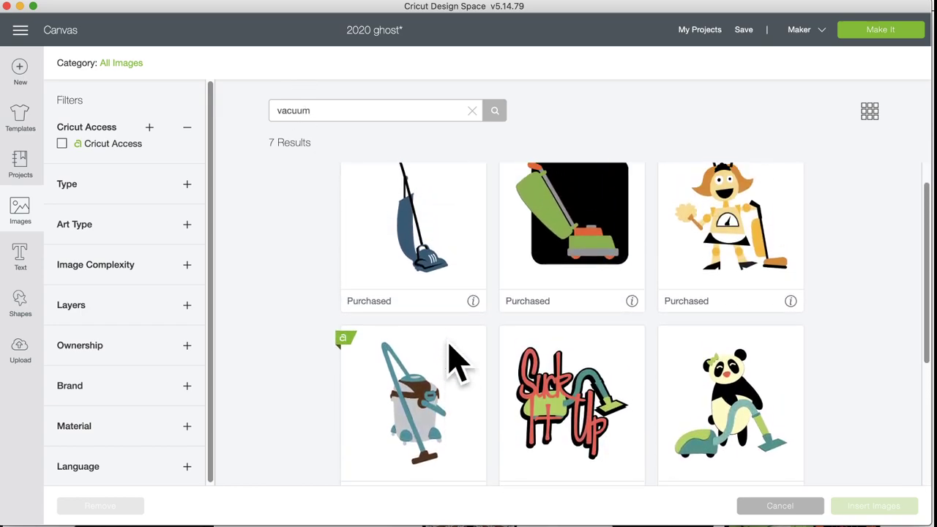
scroll(450, 347, "down", 2)
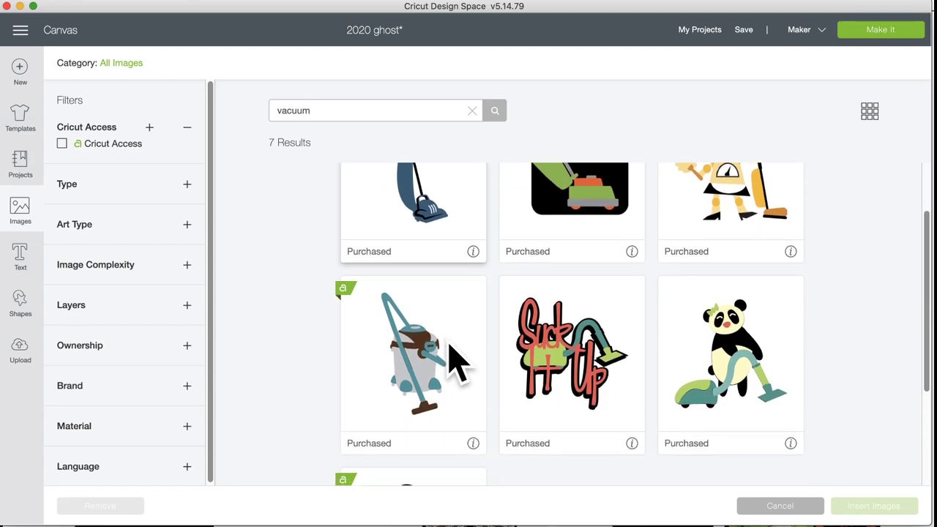
scroll(450, 347, "up", 2)
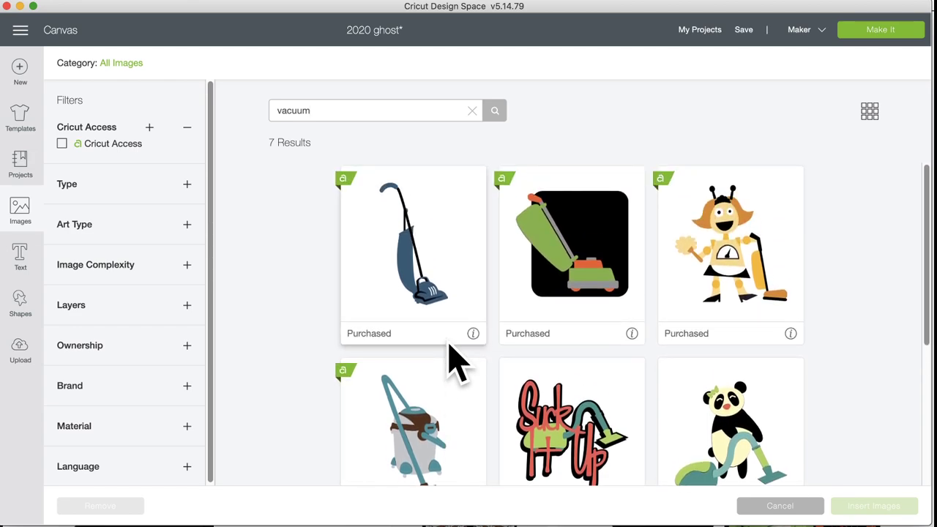
Step: Back on the canvas, marquee-select all the long cut signs and delete them
left_click(22, 214)
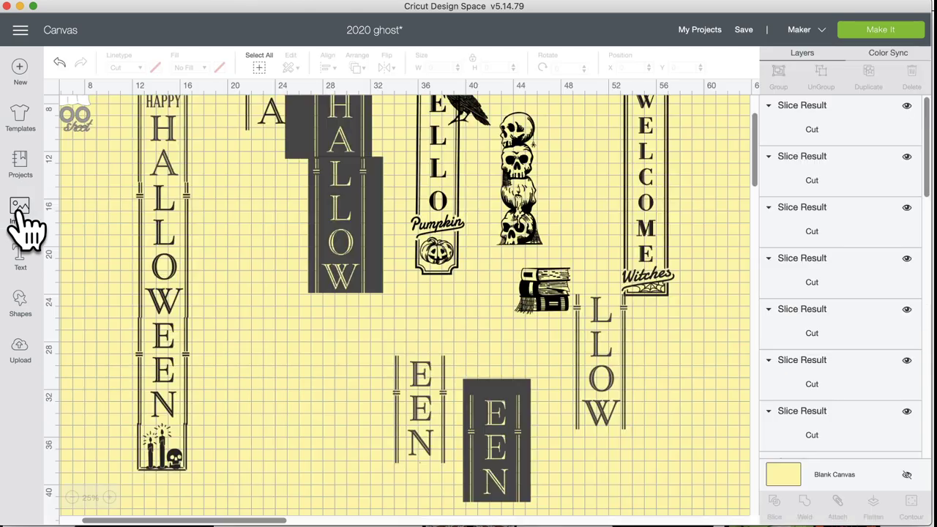
scroll(189, 324, "up", 3)
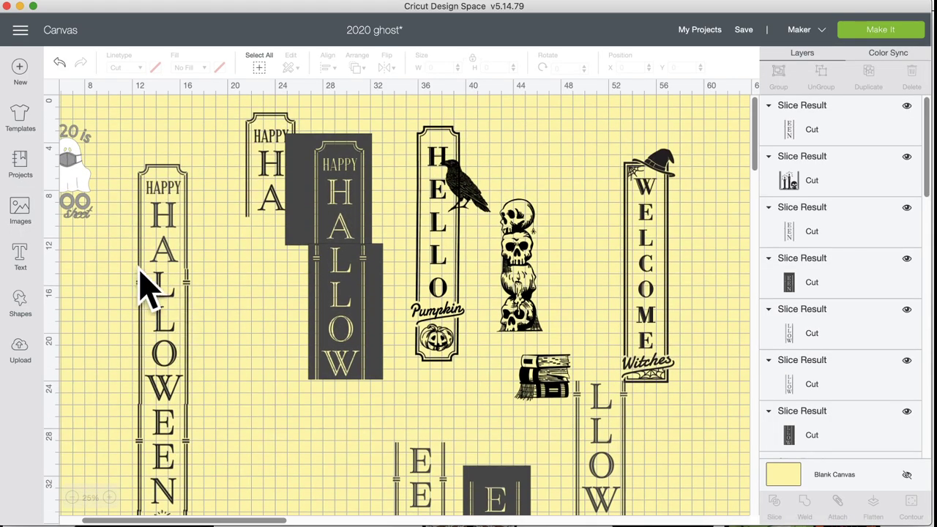
left_click_drag(161, 99, 712, 502)
left_click(125, 100)
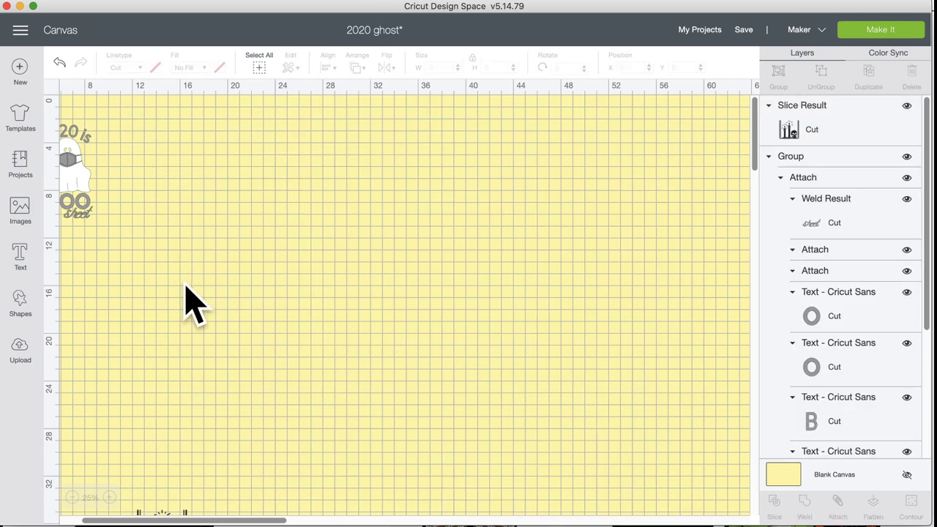
scroll(194, 303, "left", 3)
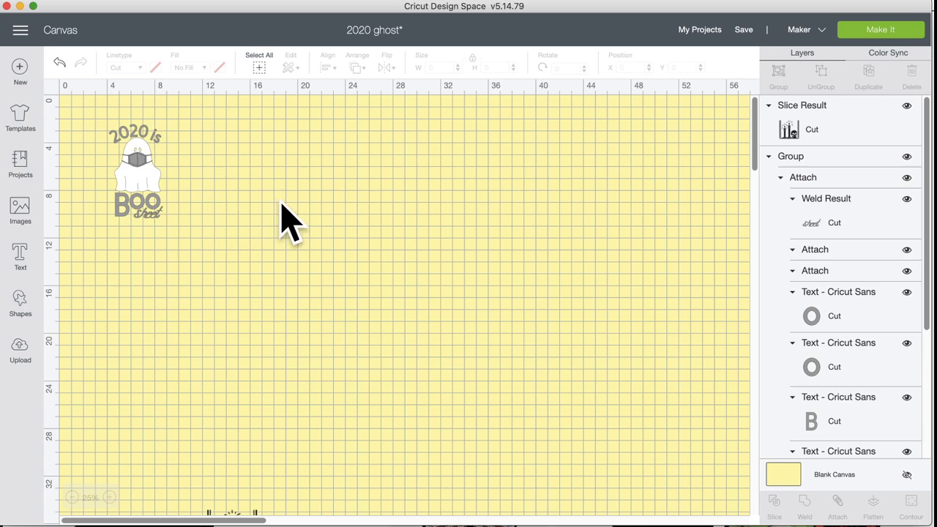
Step: Copy the 2020 ghost project's share link from My Projects
left_click(685, 31)
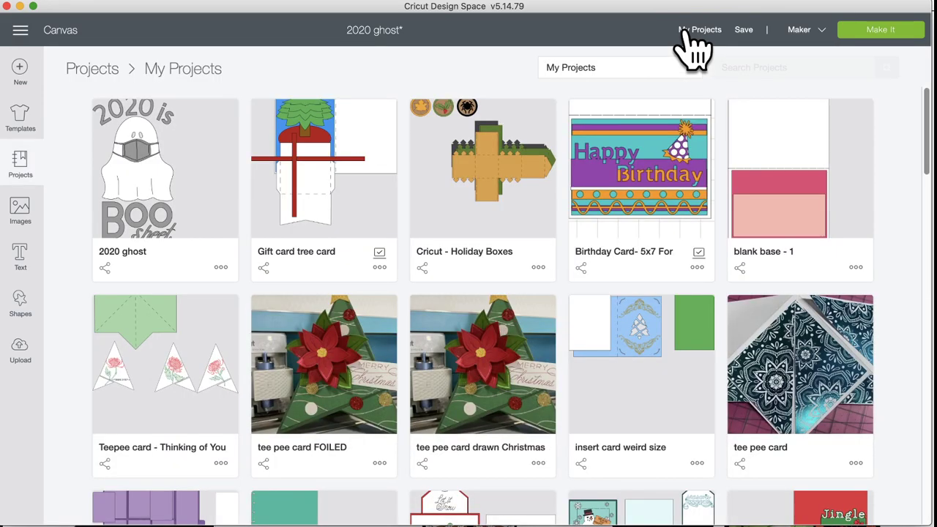
left_click(105, 268)
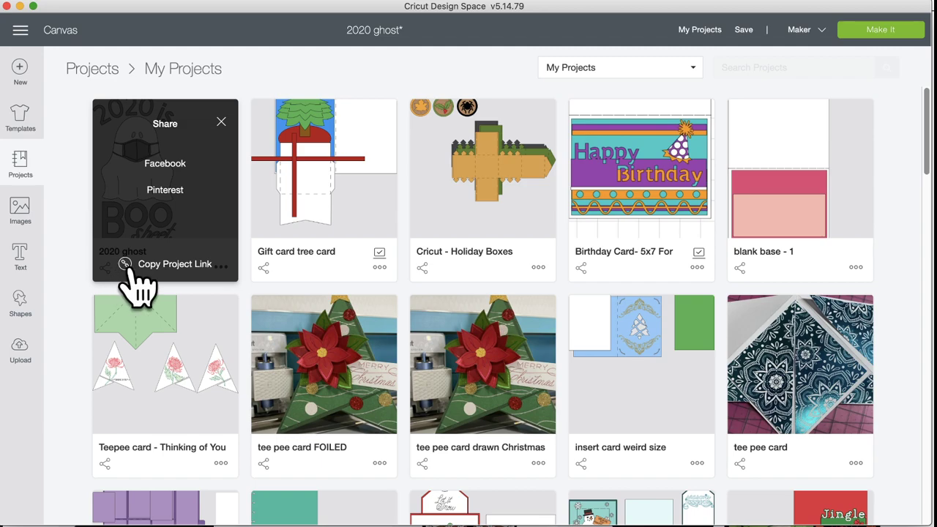
left_click(125, 266)
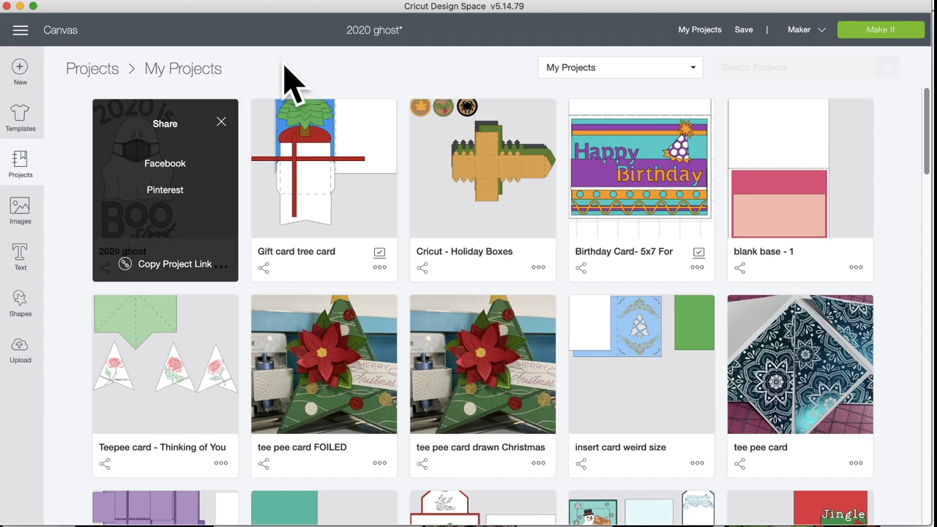
Step: Start a new blank project, replacing the 2020 ghost canvas with an empty Untitled one
left_click(16, 167)
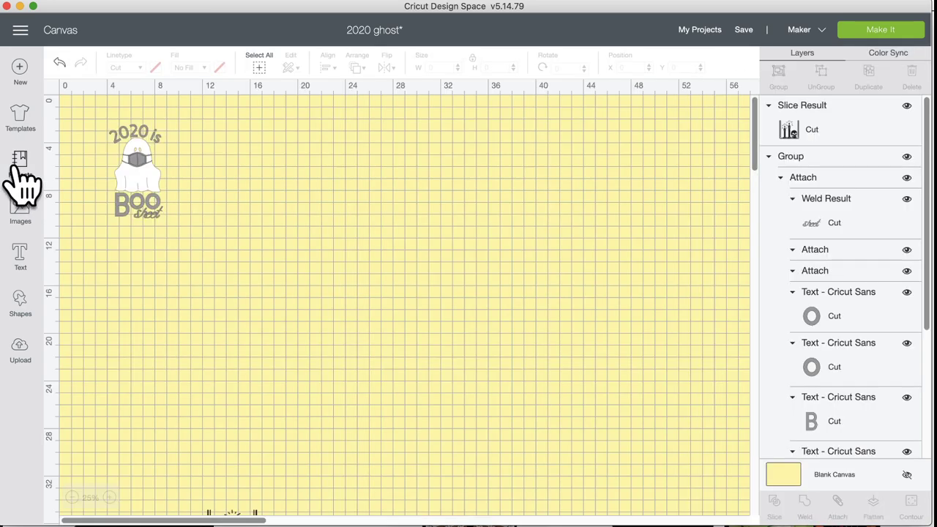
left_click(20, 73)
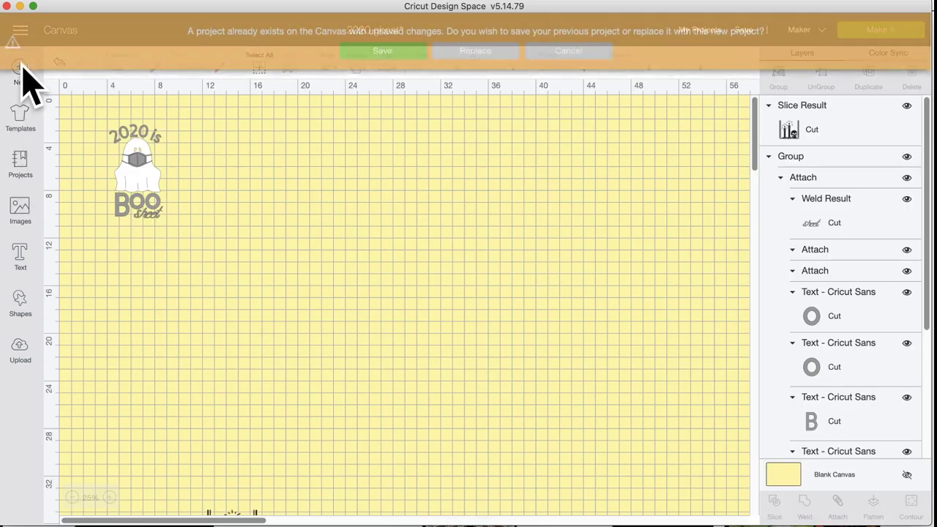
left_click(477, 53)
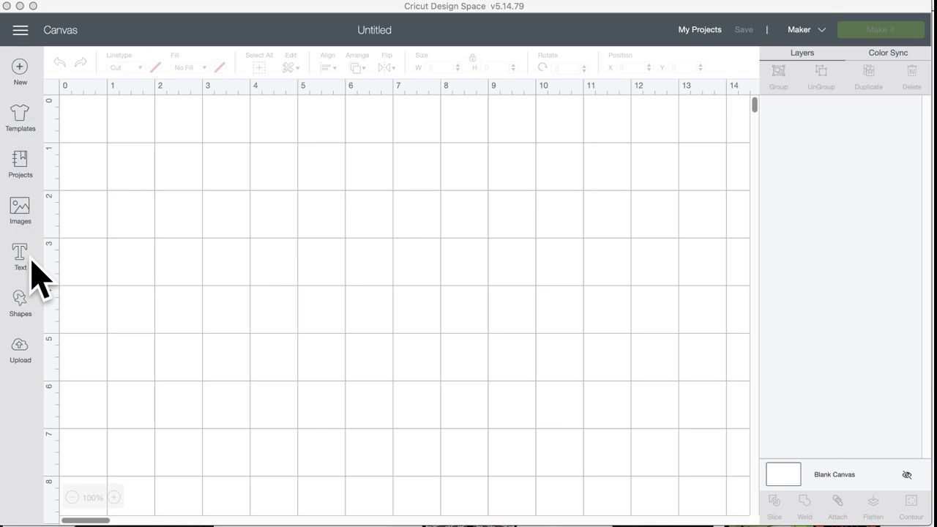
Step: Search images for 'vacuum' and select the first upright vacuum tile
left_click(45, 212)
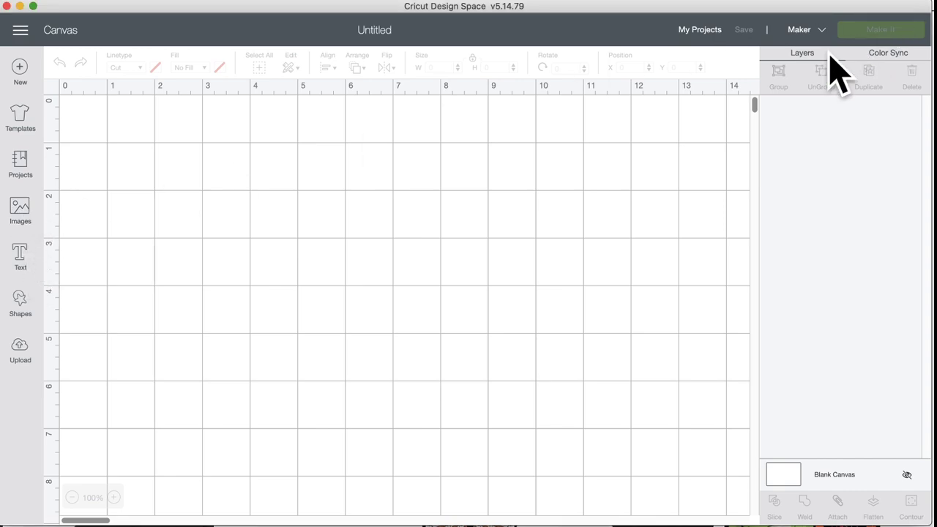
left_click(29, 216)
left_click(414, 114)
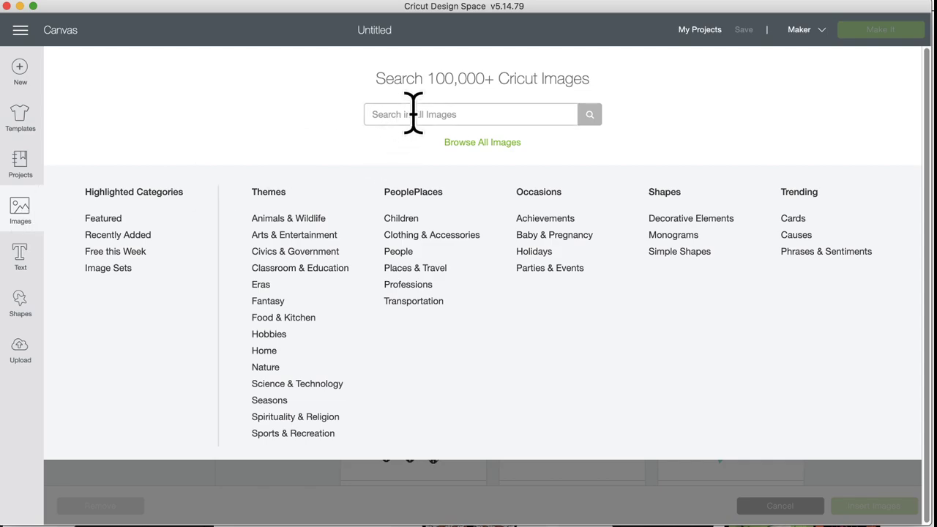
type("vacuum")
key("Return")
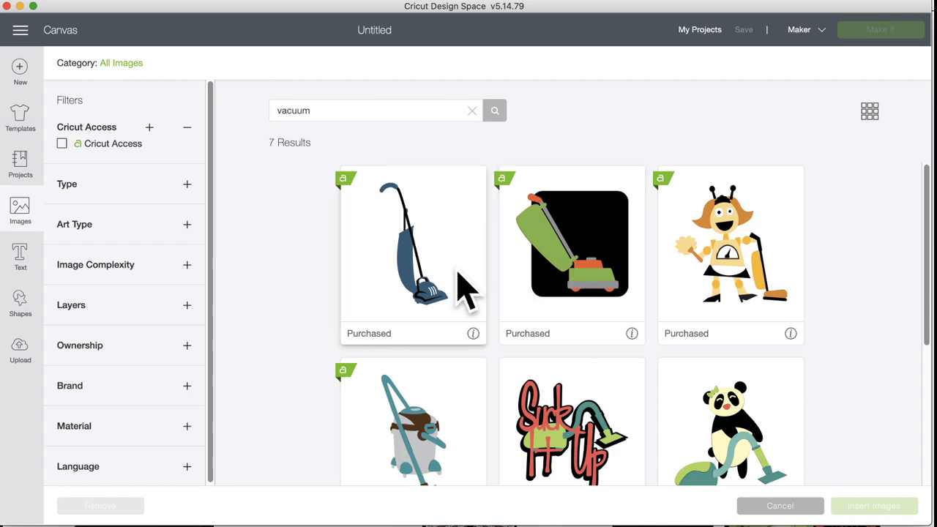
left_click(460, 282)
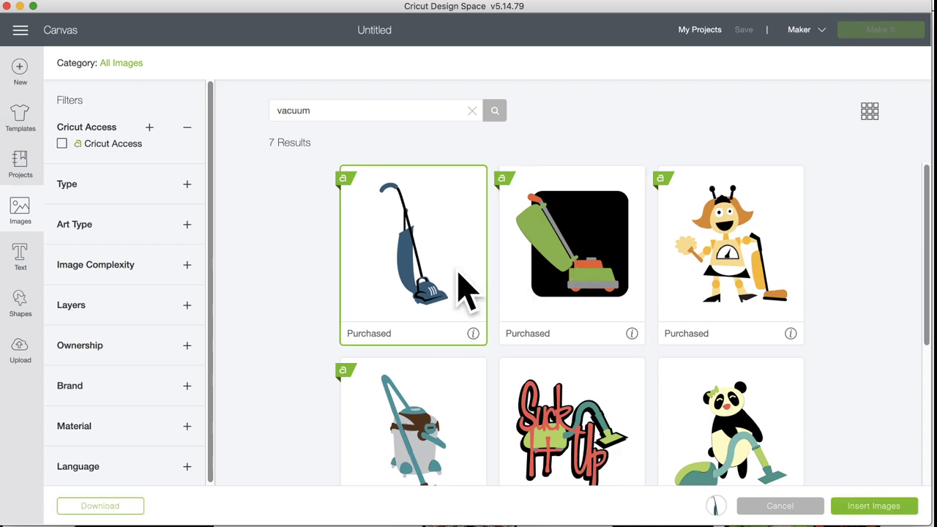
Step: Replace the search text with 'broom' and run the new search
left_click(318, 107)
left_click_drag(329, 109, 261, 110)
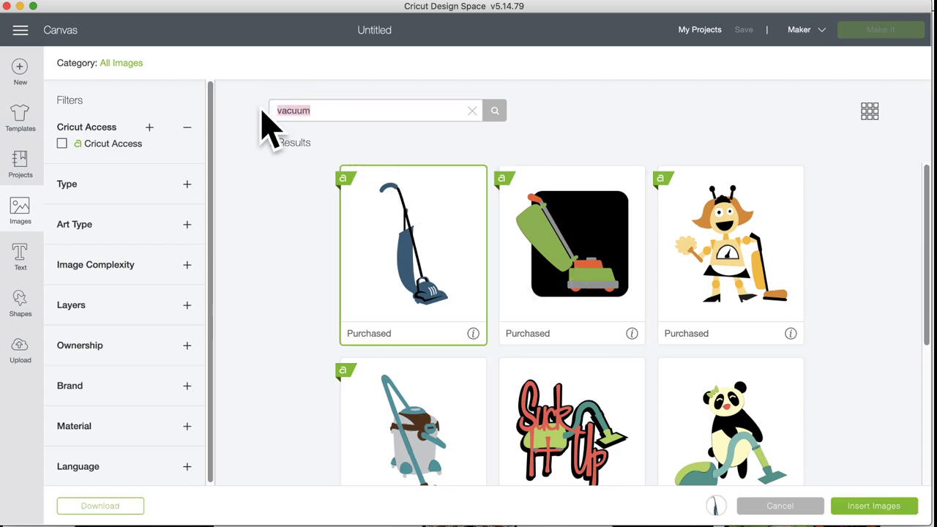
type("broom")
key("Return")
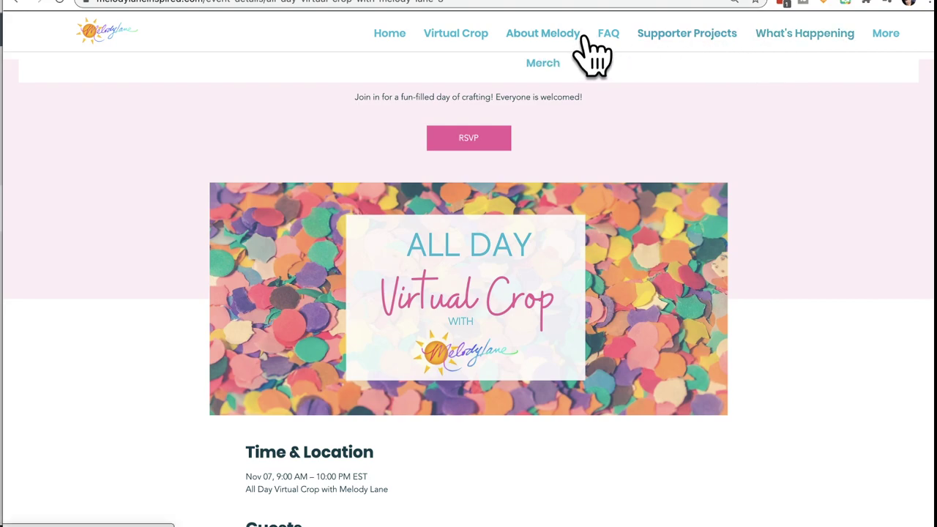
Step: Enter Supporter Projects with the guest password and dismiss the LastPass prompt
left_click(658, 35)
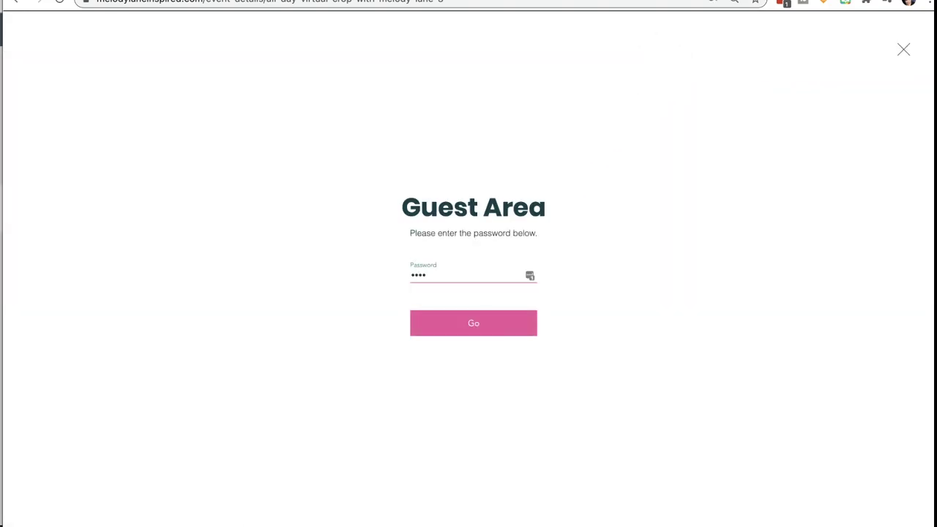
key("Return")
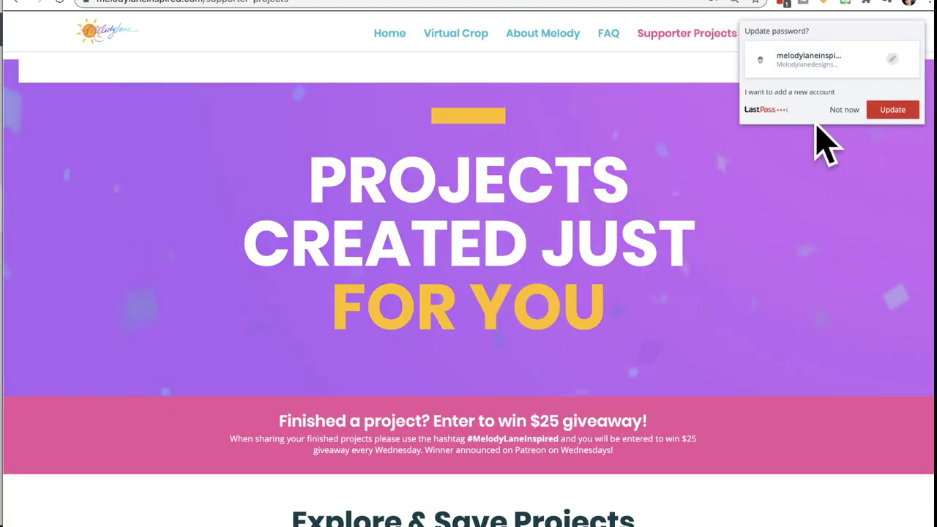
left_click(844, 110)
scroll(438, 315, "down", 3)
scroll(440, 326, "down", 2)
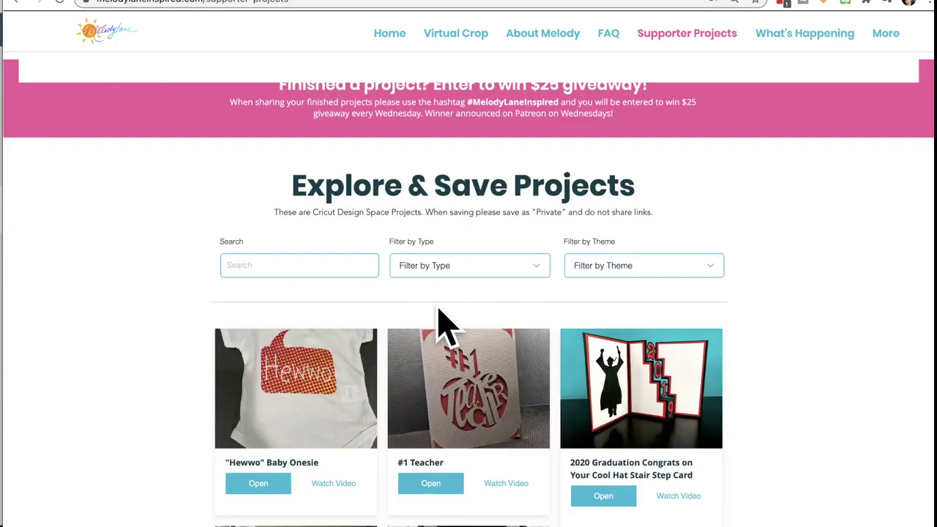
Step: Search the supporter projects for grateful designs (typed 'gradef') and scroll the results
left_click(322, 261)
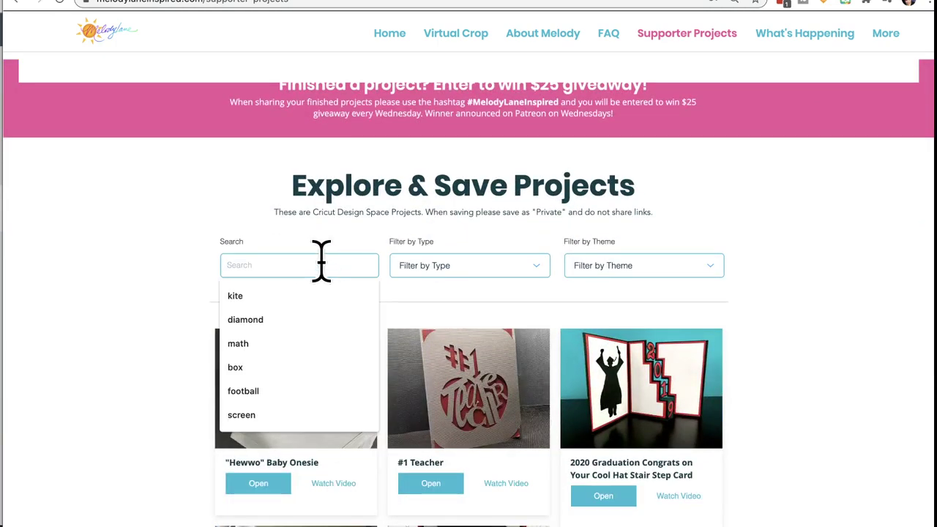
type("grad")
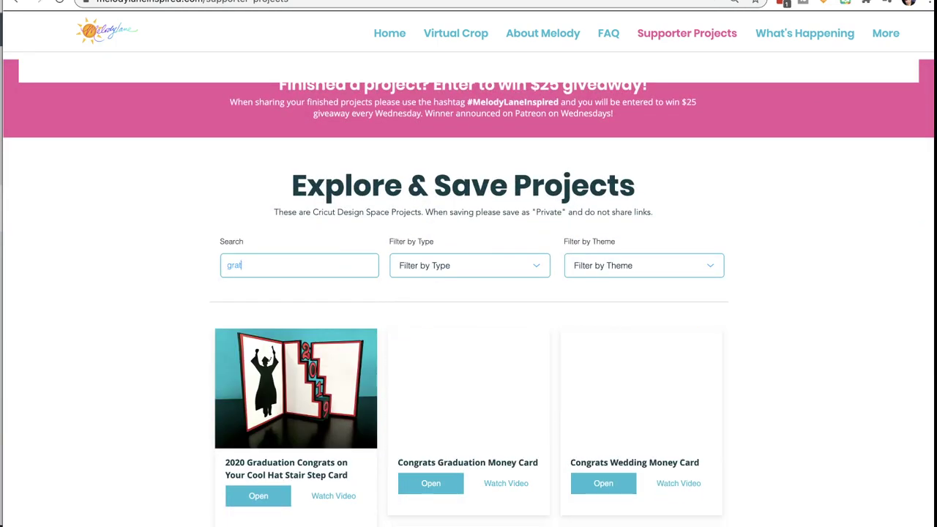
type("eful")
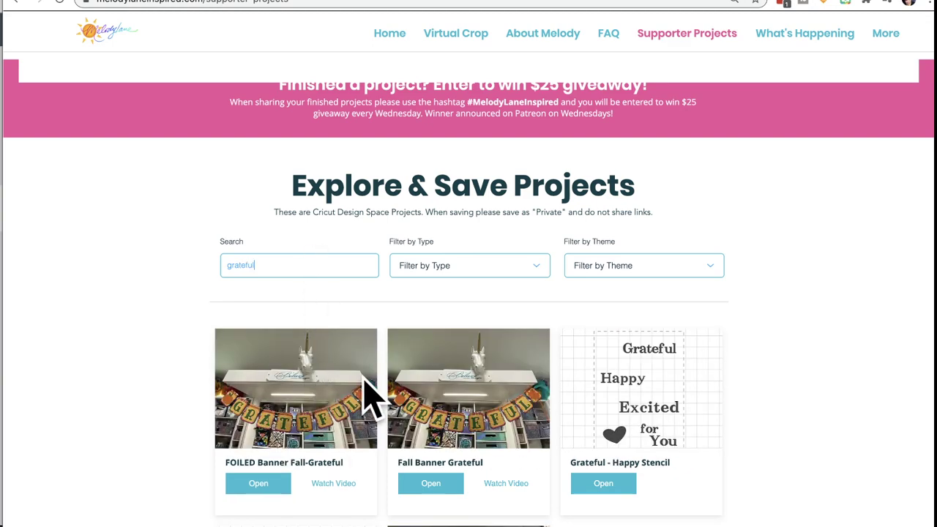
scroll(365, 381, "down", 3)
scroll(370, 399, "down", 3)
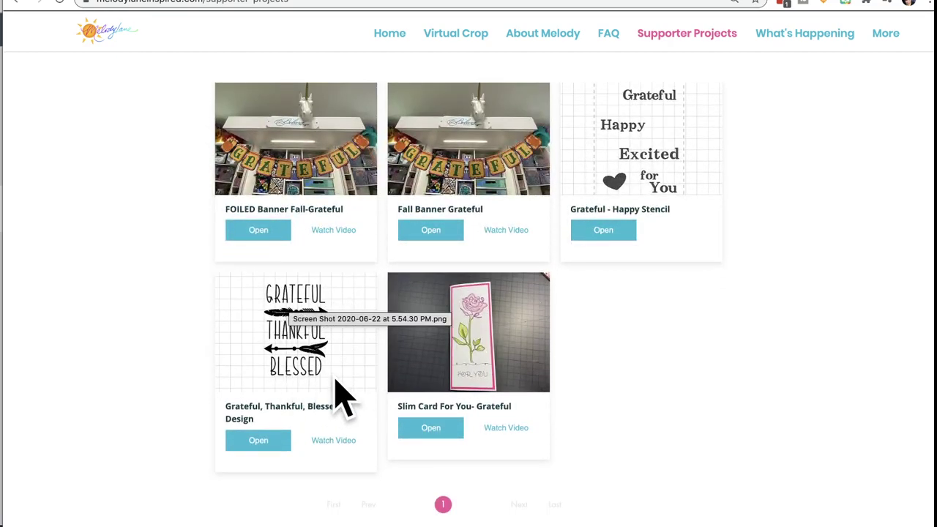
scroll(364, 343, "up", 9)
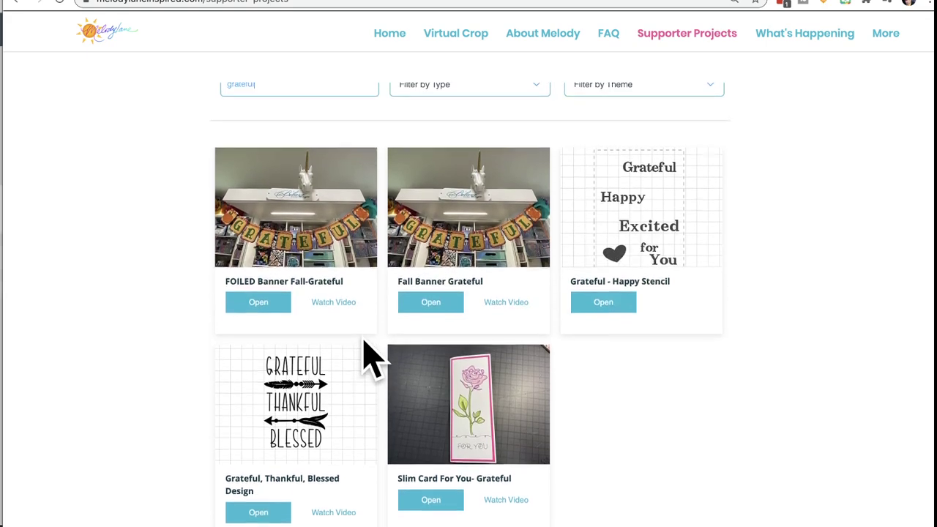
scroll(364, 343, "up", 5)
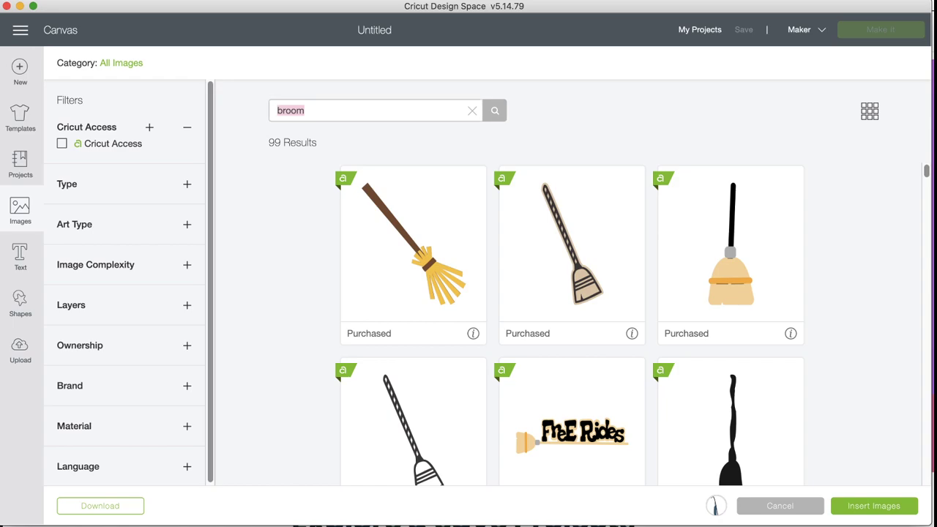
Step: Select the black curly-topped broom and the horizontal black broom from the results
scroll(513, 439, "down", 10)
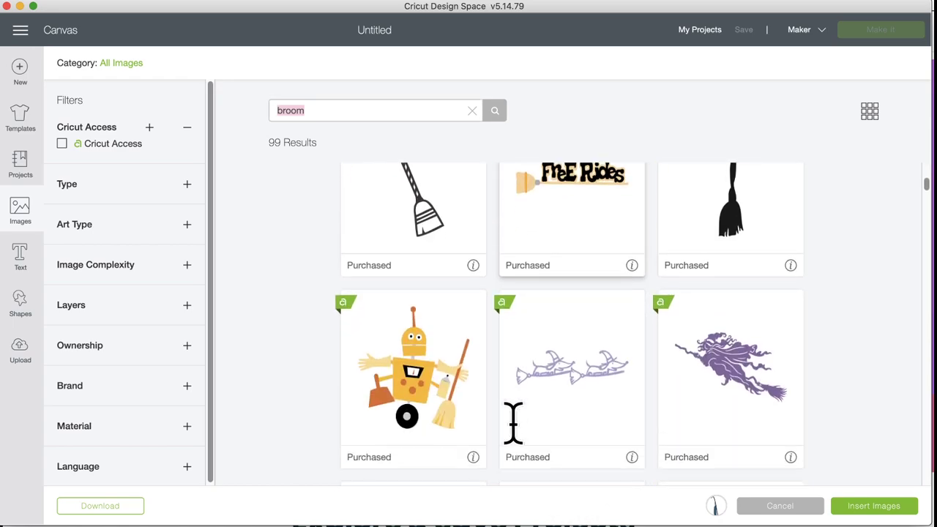
scroll(520, 439, "down", 6)
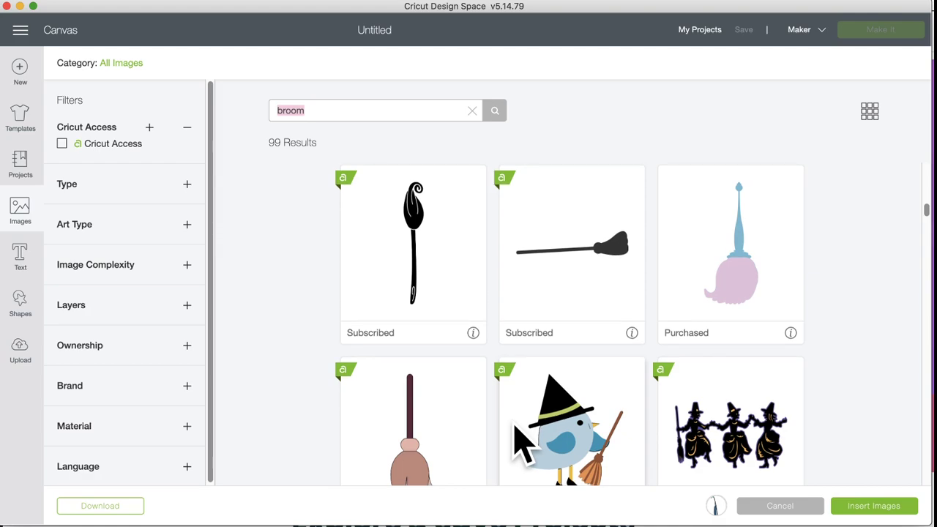
left_click(452, 310)
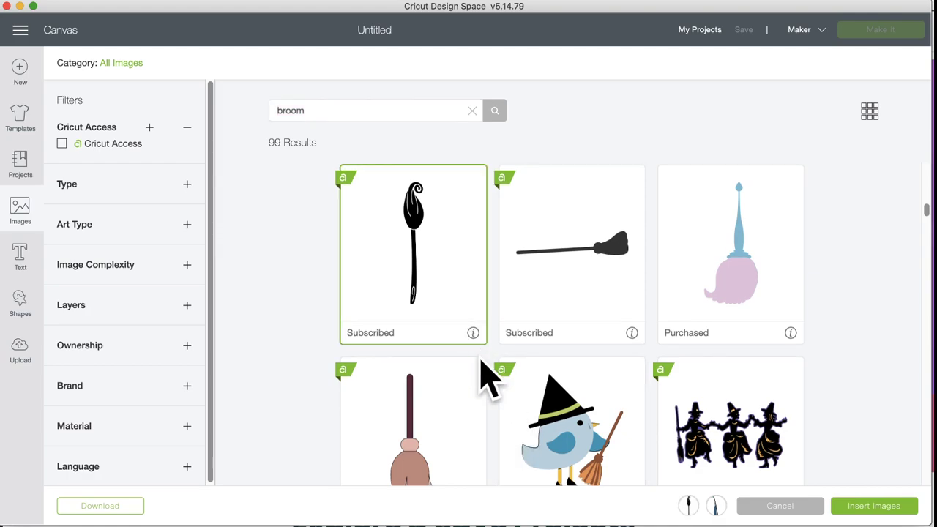
scroll(501, 432, "down", 5)
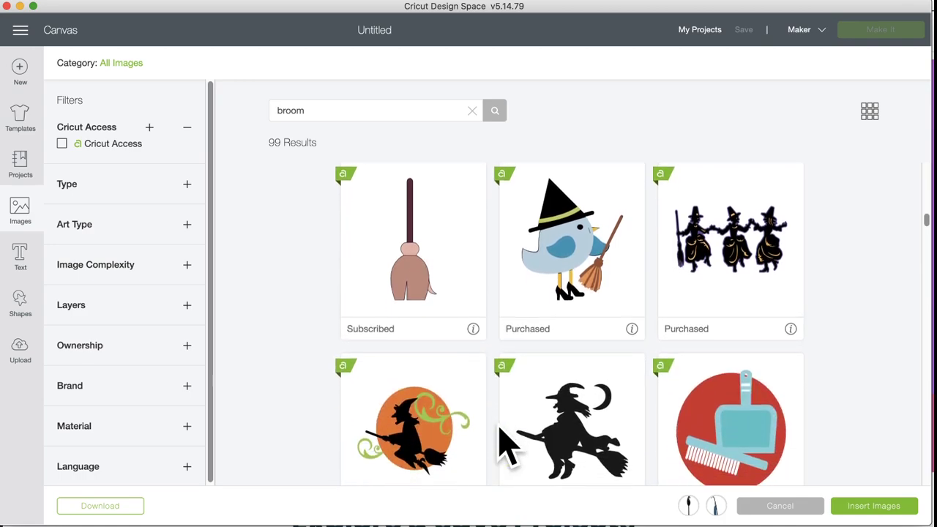
scroll(505, 443, "down", 5)
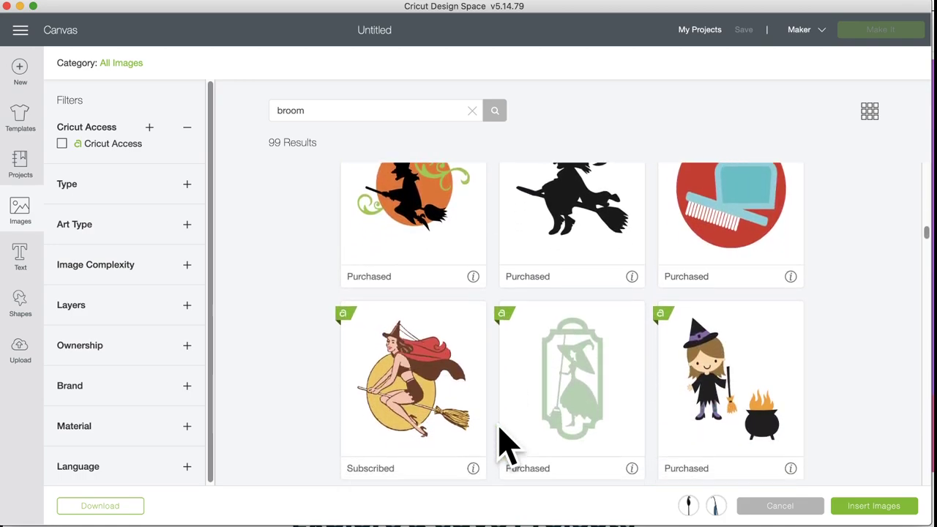
scroll(503, 443, "down", 2)
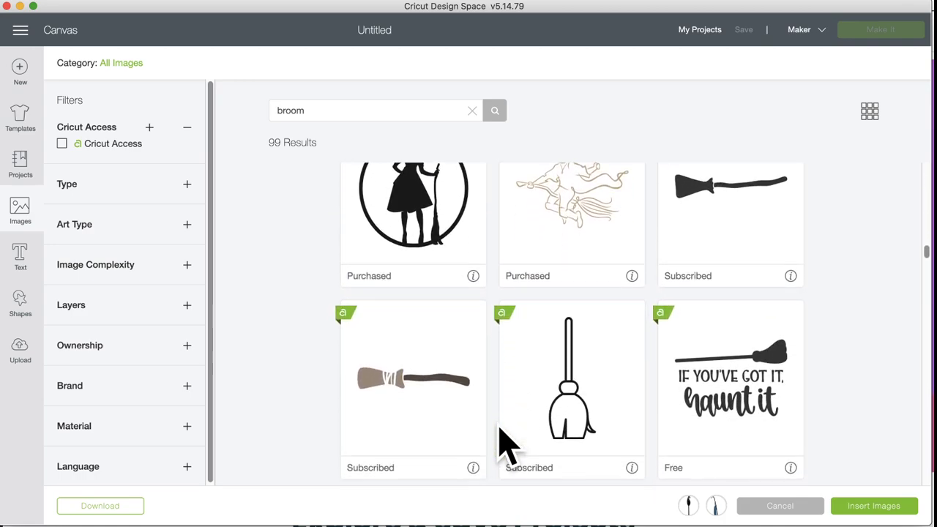
scroll(507, 442, "up", 2)
left_click(759, 302)
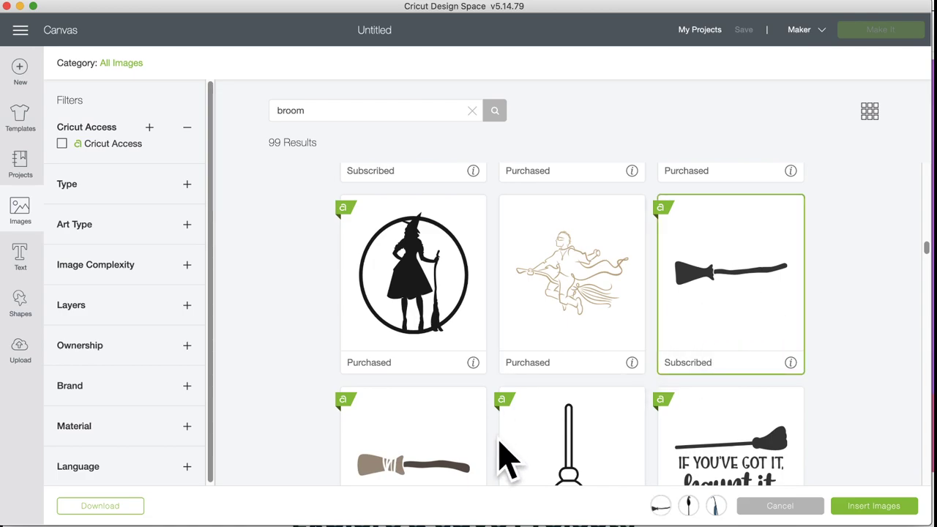
Step: Add the black witch's broom to the selection and scroll through the remaining broom results
scroll(505, 460, "down", 4)
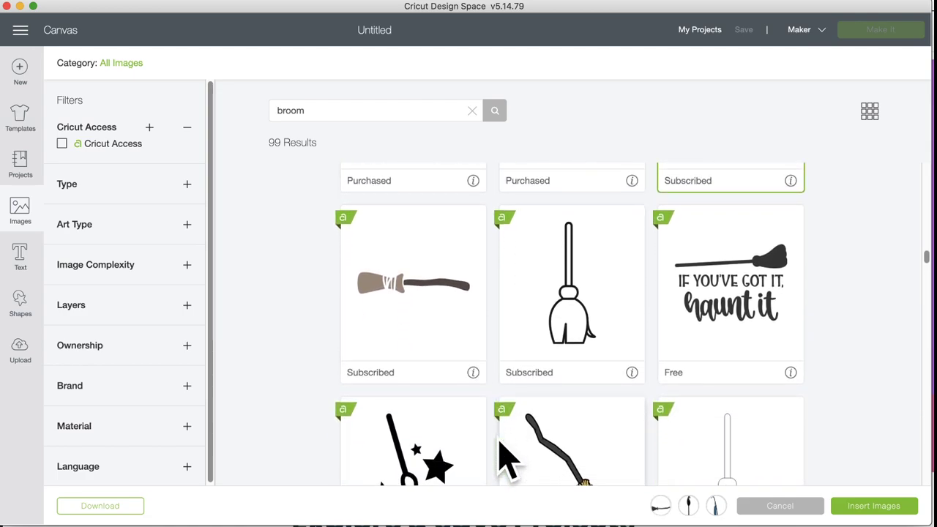
scroll(506, 456, "down", 2)
scroll(506, 456, "up", 2)
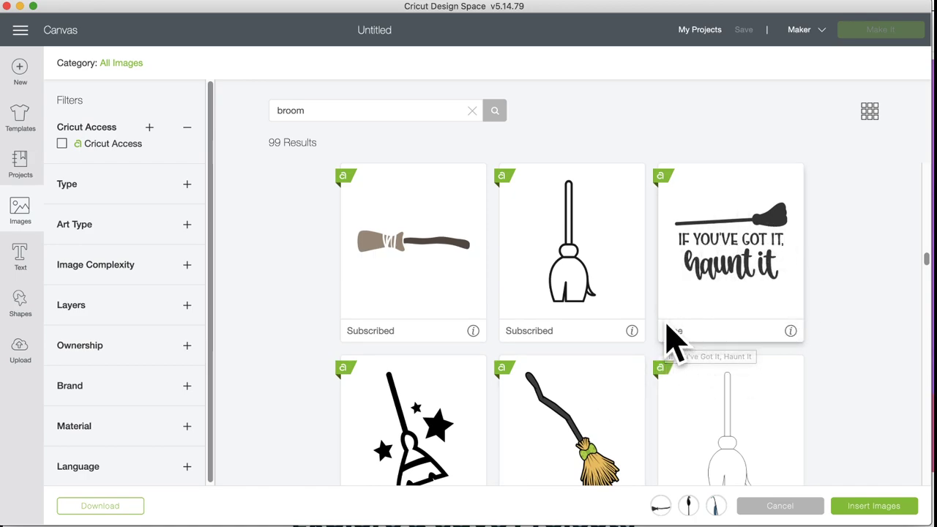
scroll(546, 367, "down", 10)
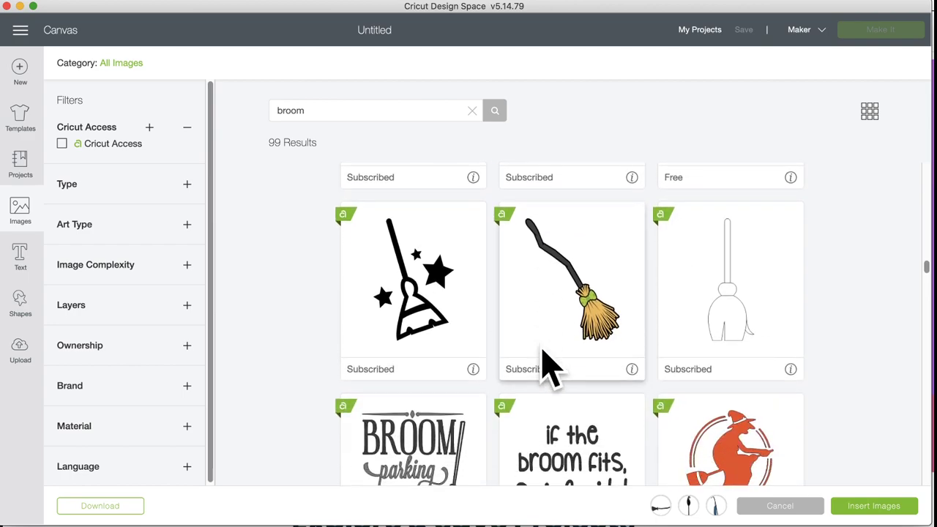
scroll(547, 366, "down", 3)
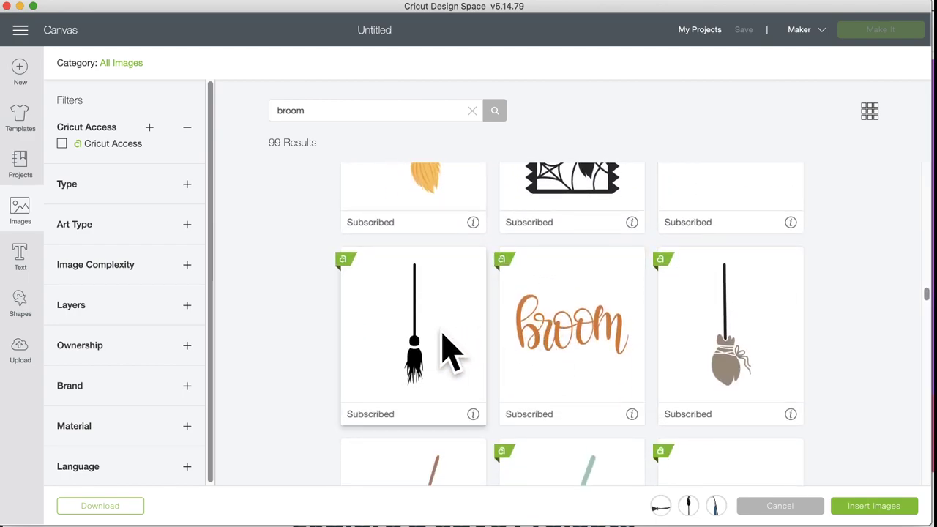
left_click(469, 353)
scroll(599, 358, "up", 3)
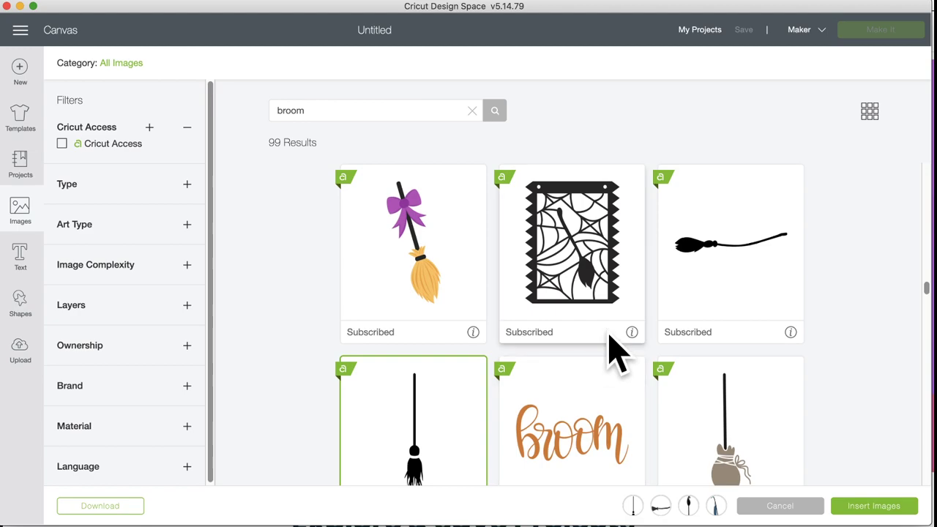
scroll(586, 396, "down", 10)
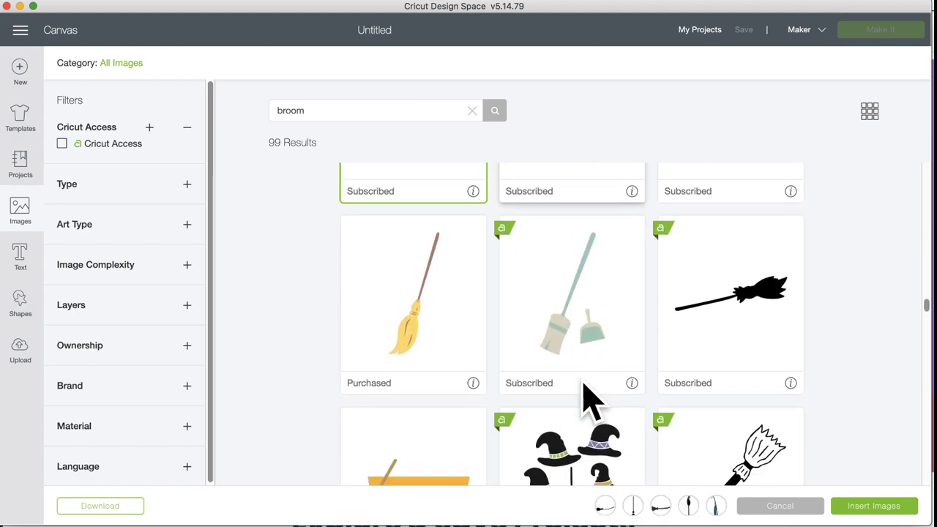
scroll(562, 431, "down", 15)
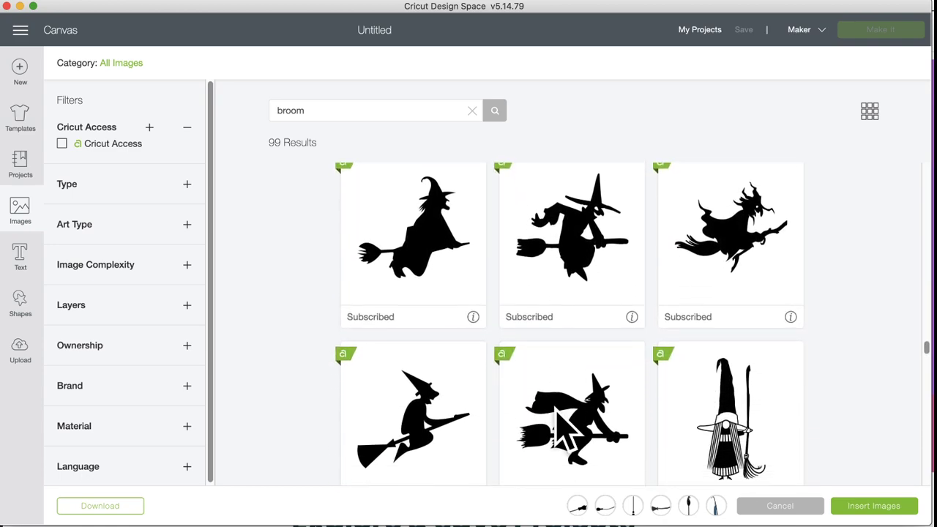
scroll(563, 430, "down", 2)
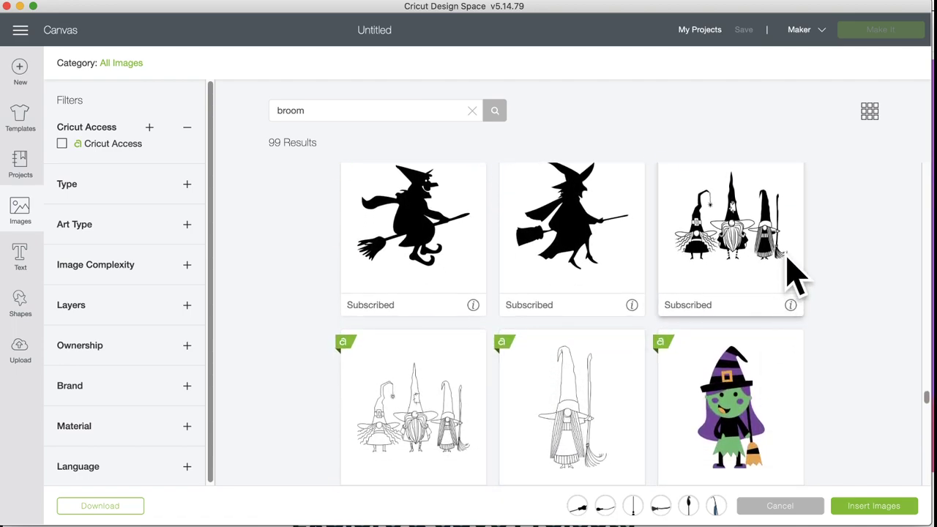
scroll(523, 439, "down", 15)
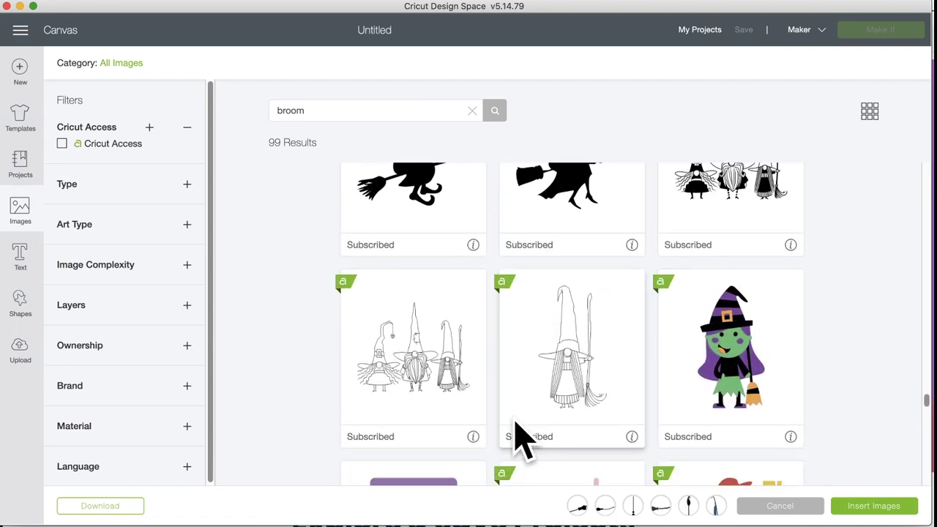
scroll(523, 439, "down", 10)
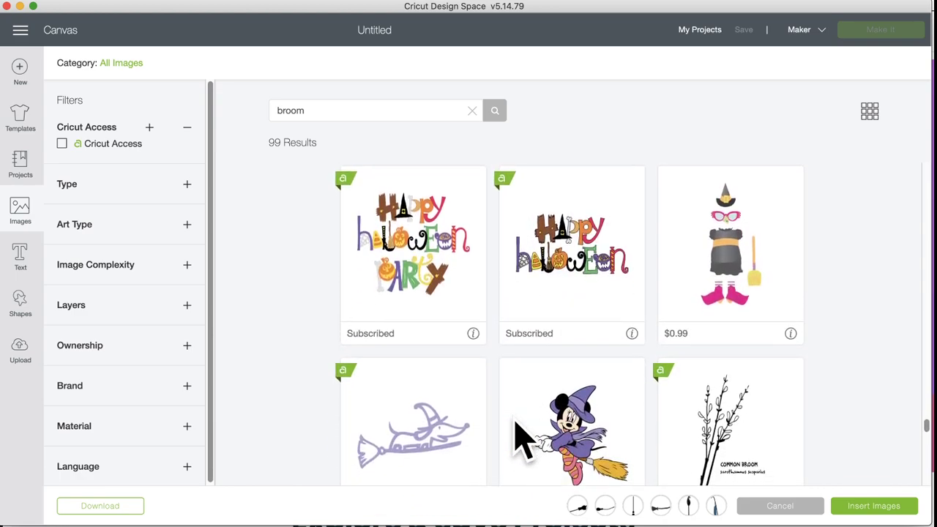
scroll(524, 439, "down", 10)
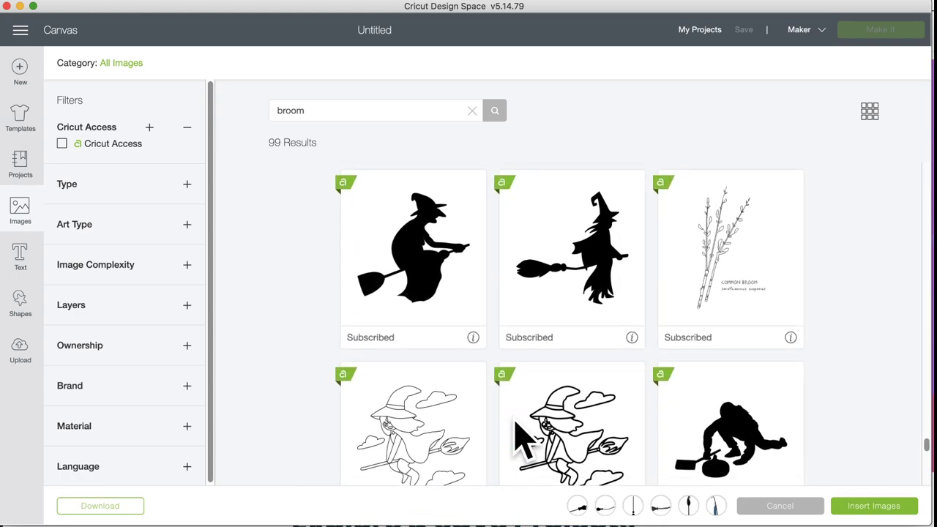
scroll(517, 432, "down", 5)
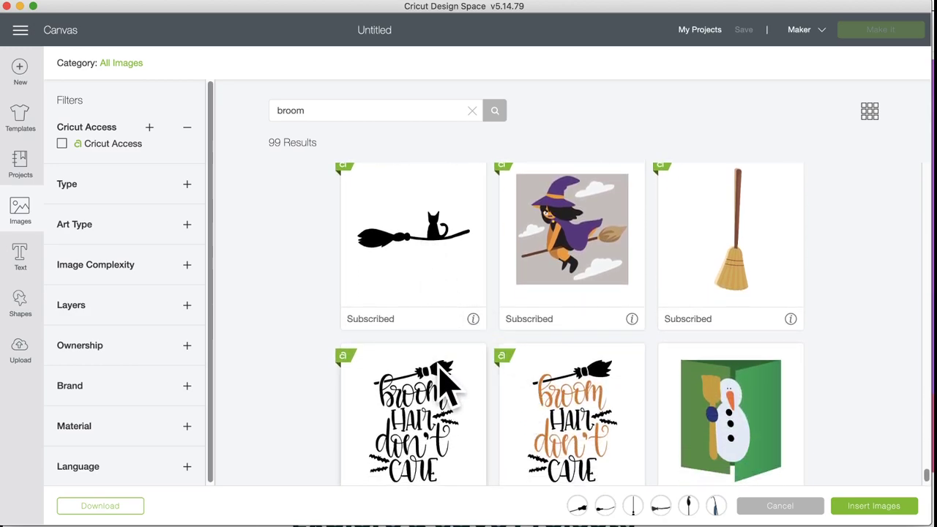
scroll(442, 377, "down", 2)
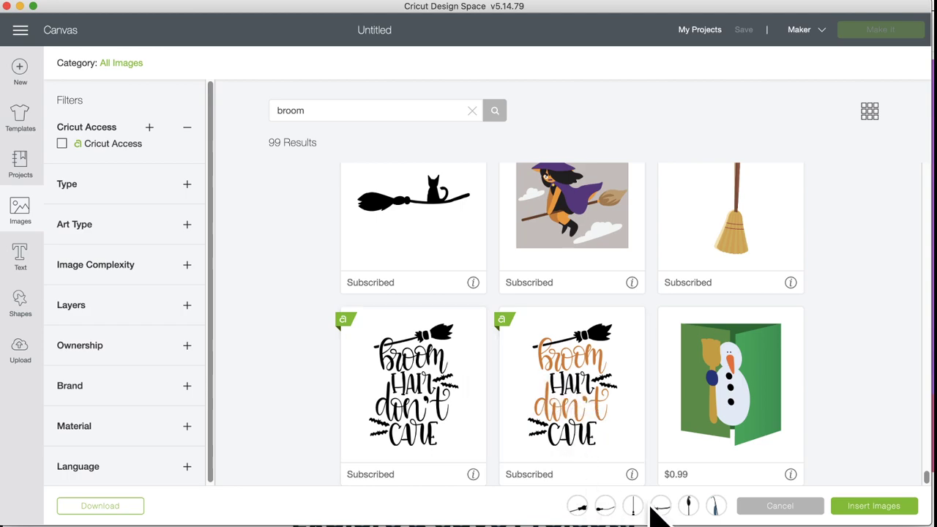
Step: Insert the chosen brooms, then move the first broom and the Witches Broom and stand them upright
left_click(894, 510)
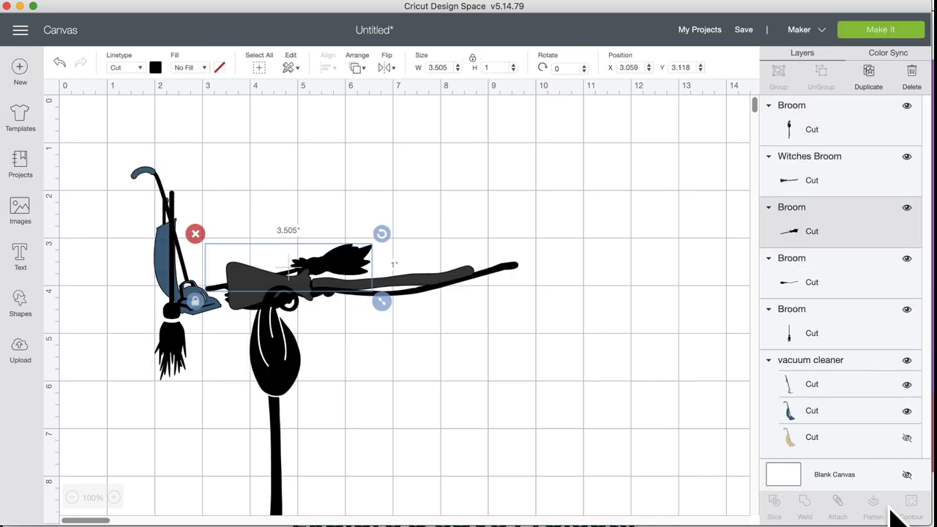
left_click_drag(344, 267, 493, 209)
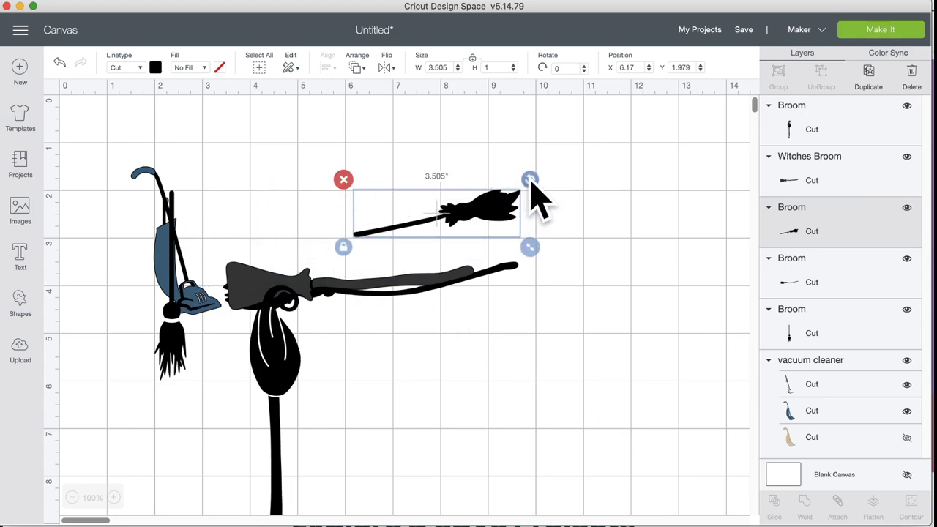
left_click_drag(529, 180, 440, 344)
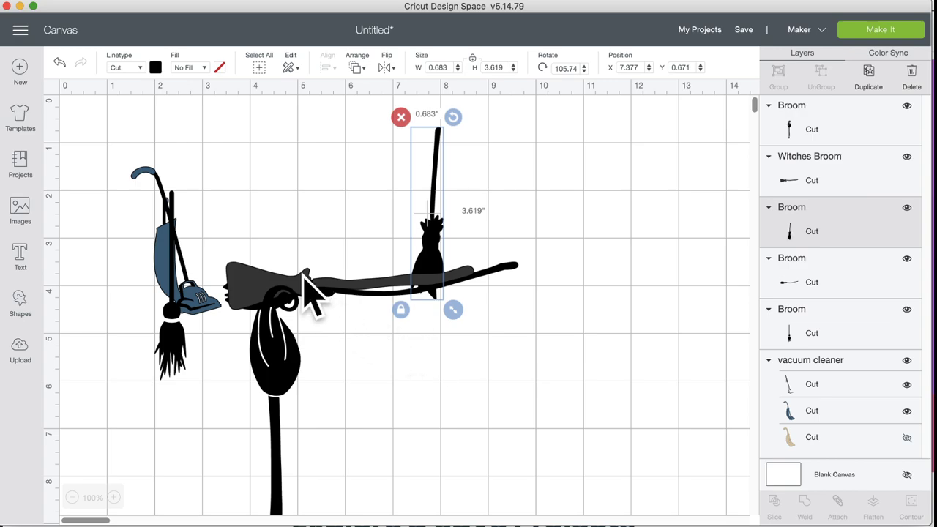
left_click_drag(310, 288, 495, 372)
left_click_drag(670, 346, 349, 205)
Step: Move the small horizontal broom off the vacuum and turn the curled broom upright, head down
left_click(403, 293)
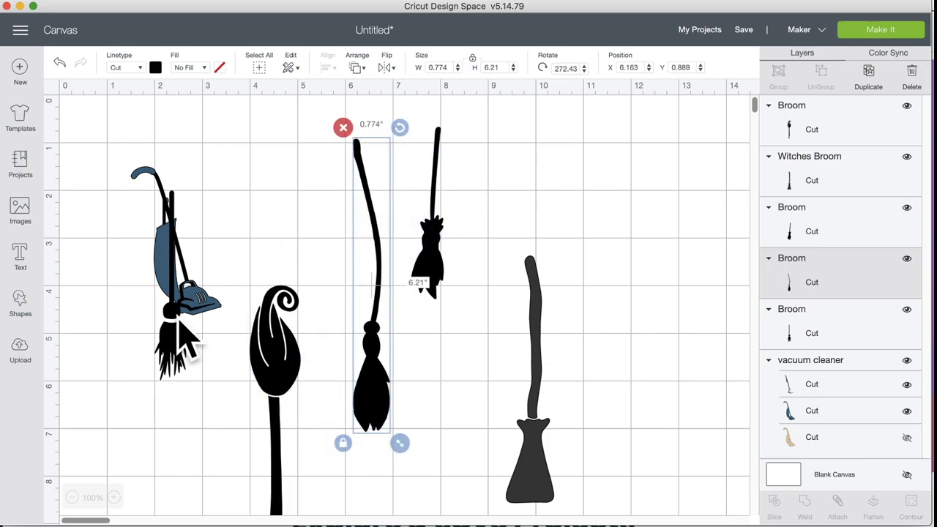
left_click_drag(174, 316, 500, 327)
left_click(281, 355)
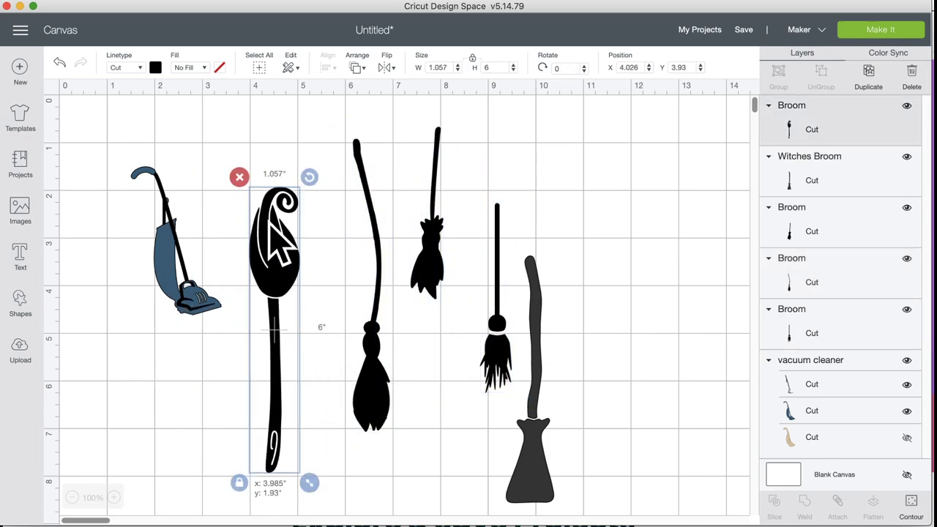
left_click_drag(312, 180, 234, 508)
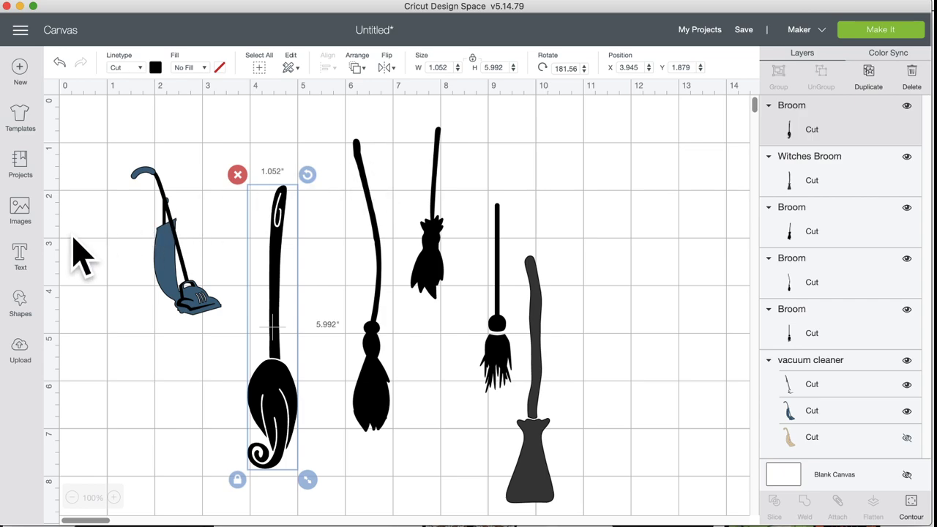
left_click(22, 209)
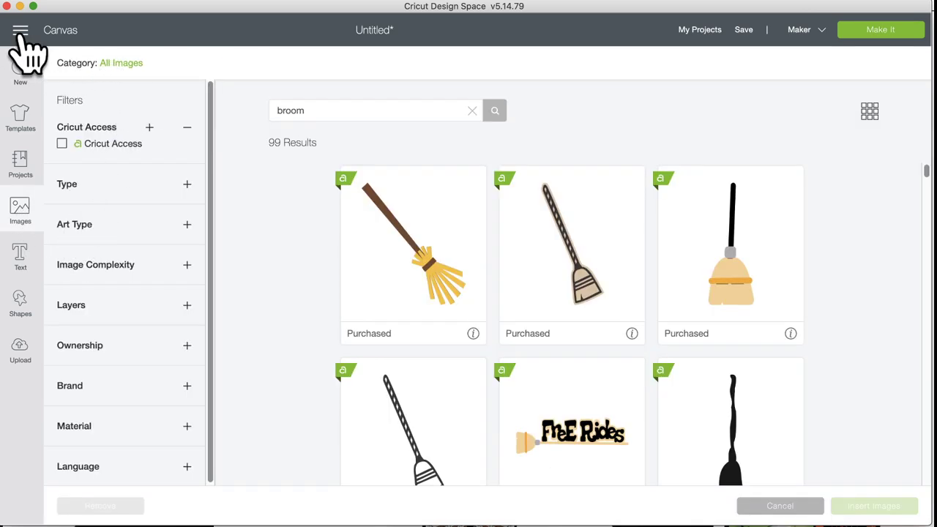
left_click(126, 64)
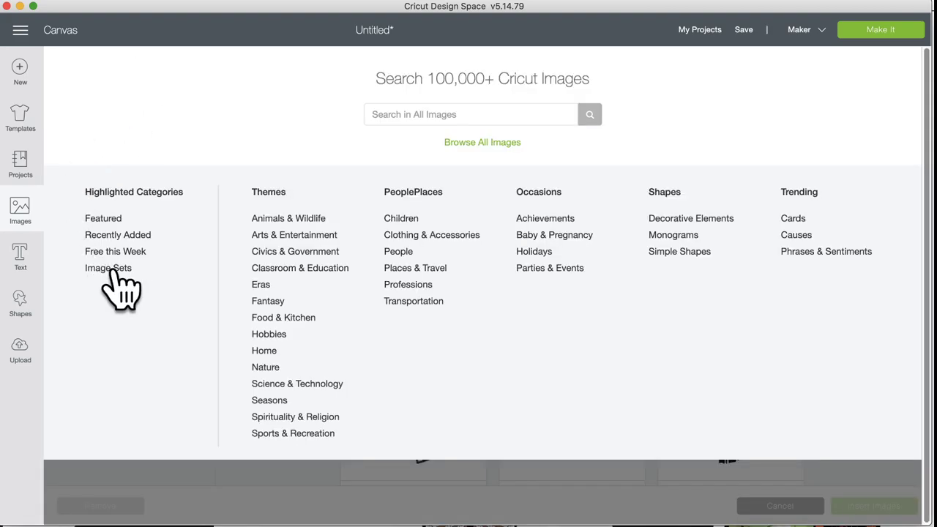
left_click(107, 268)
scroll(539, 381, "down", 20)
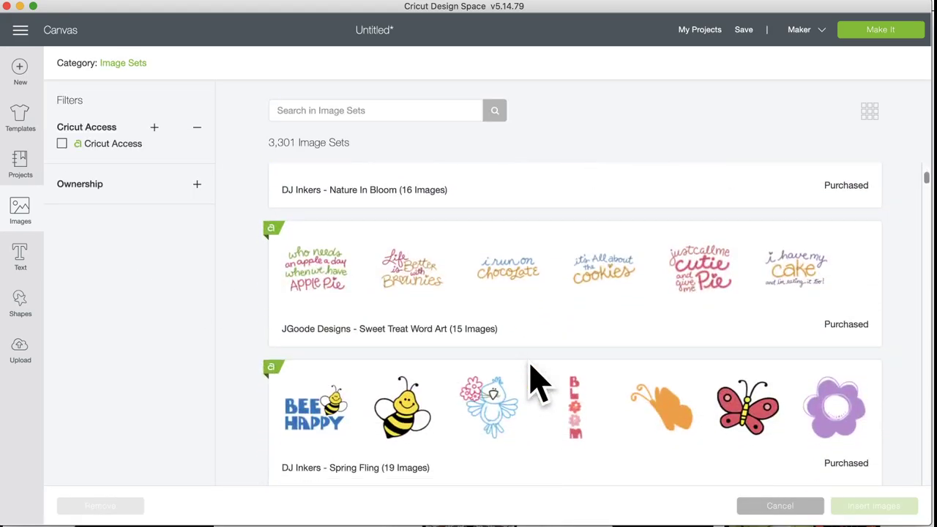
scroll(538, 381, "down", 20)
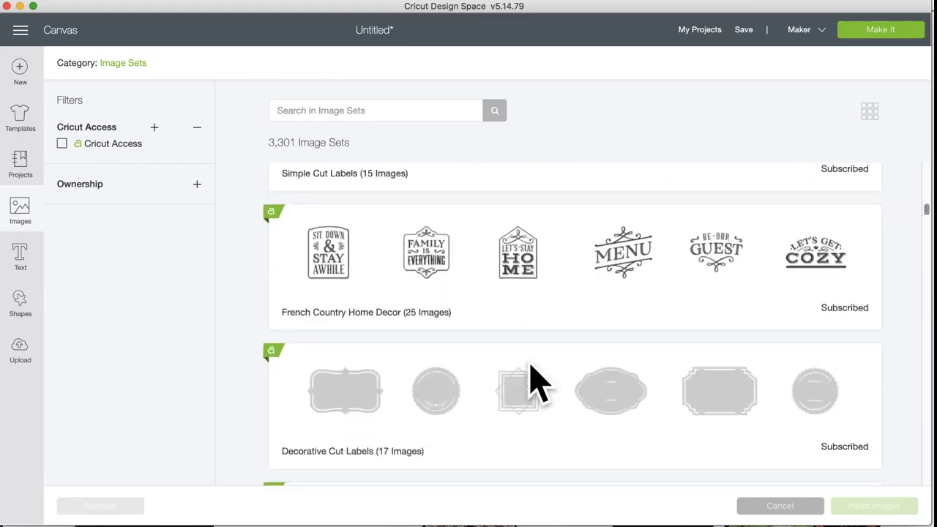
scroll(538, 381, "down", 20)
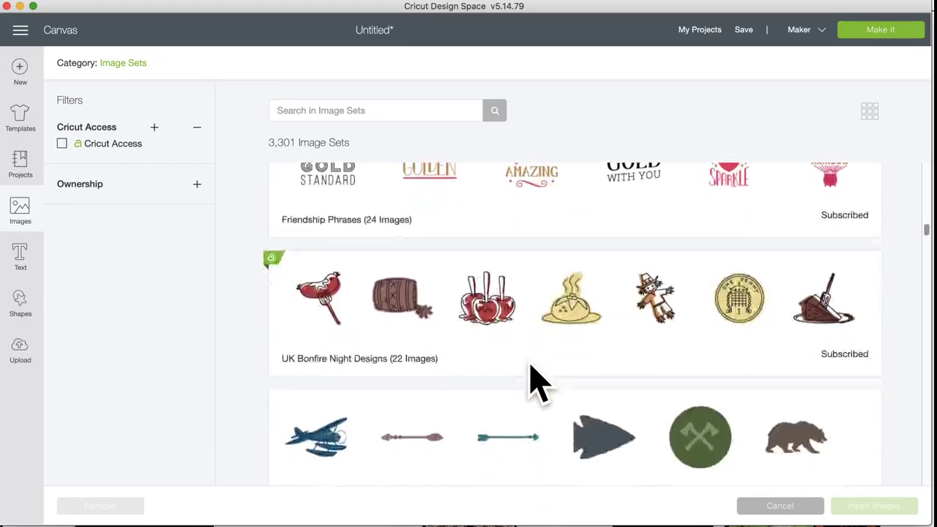
scroll(538, 381, "down", 20)
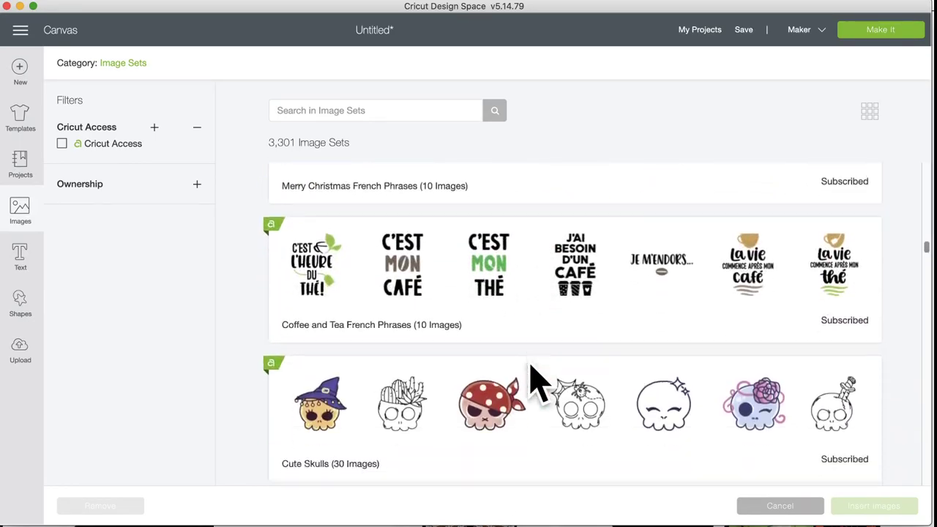
scroll(538, 381, "down", 10)
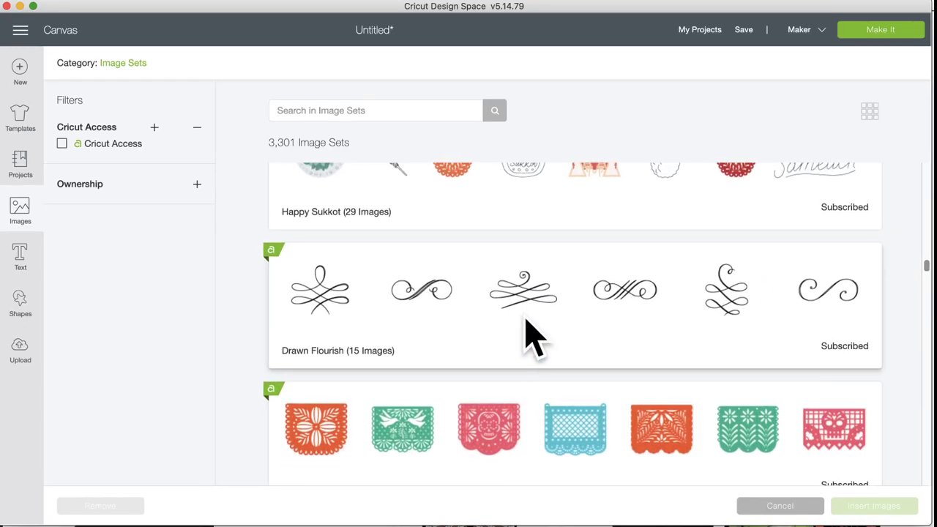
left_click(526, 318)
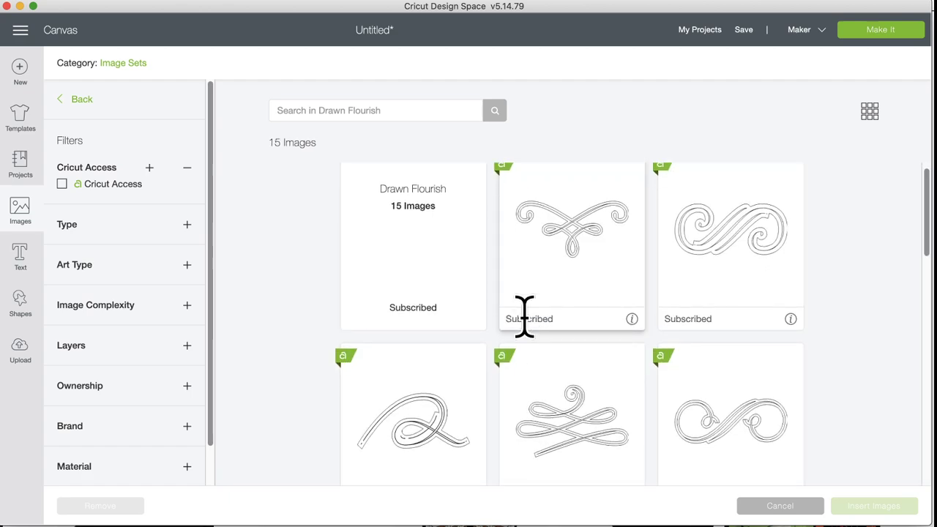
scroll(526, 318, "down", 5)
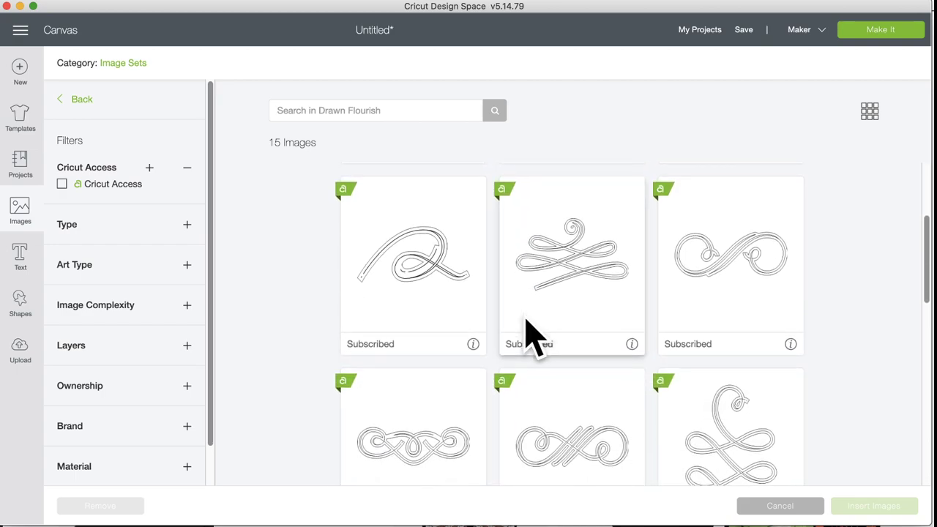
scroll(525, 329, "down", 14)
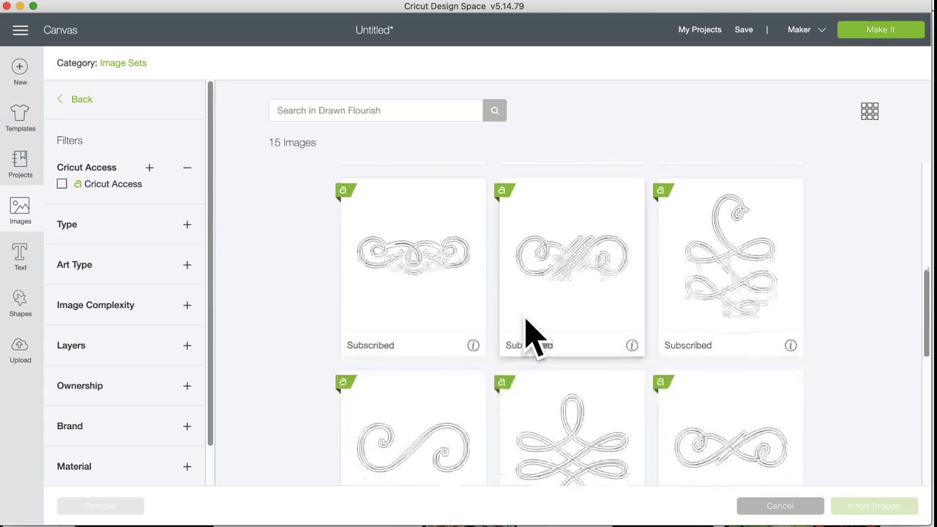
scroll(533, 336, "down", 5)
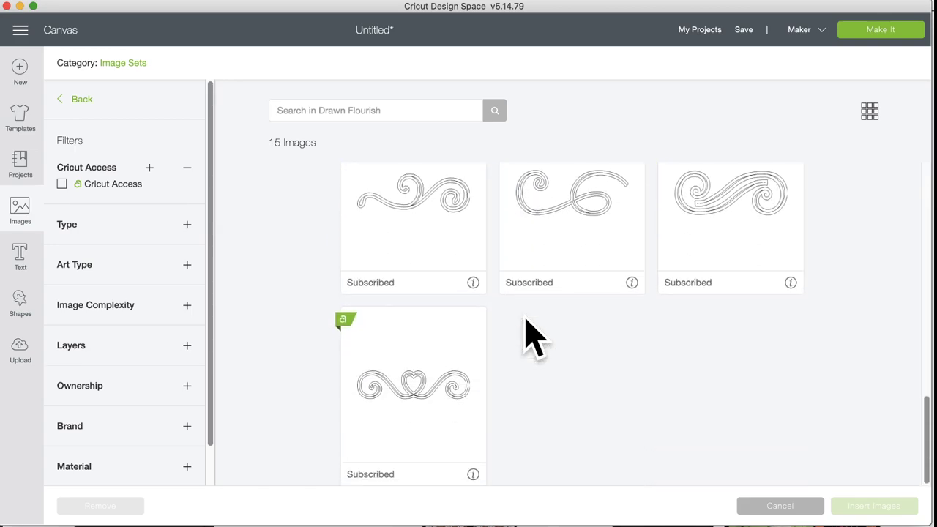
scroll(534, 337, "up", 10)
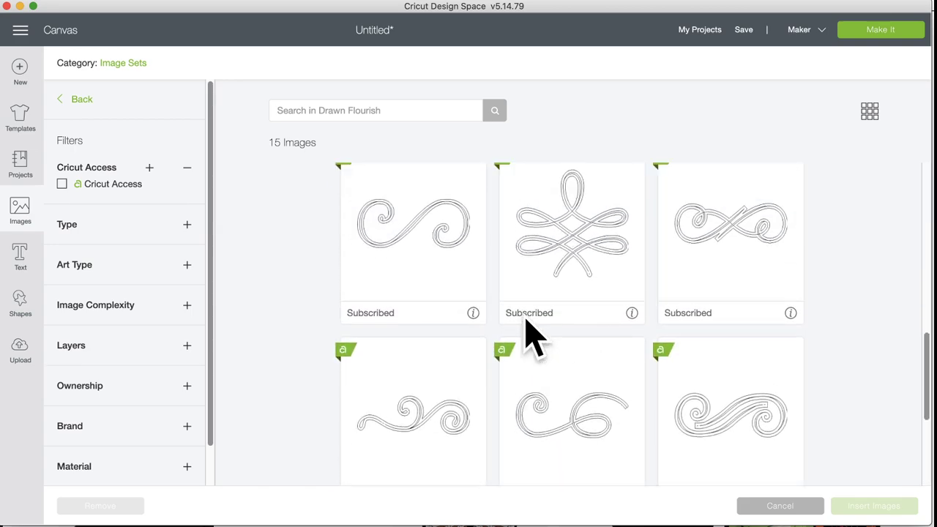
scroll(528, 322, "up", 10)
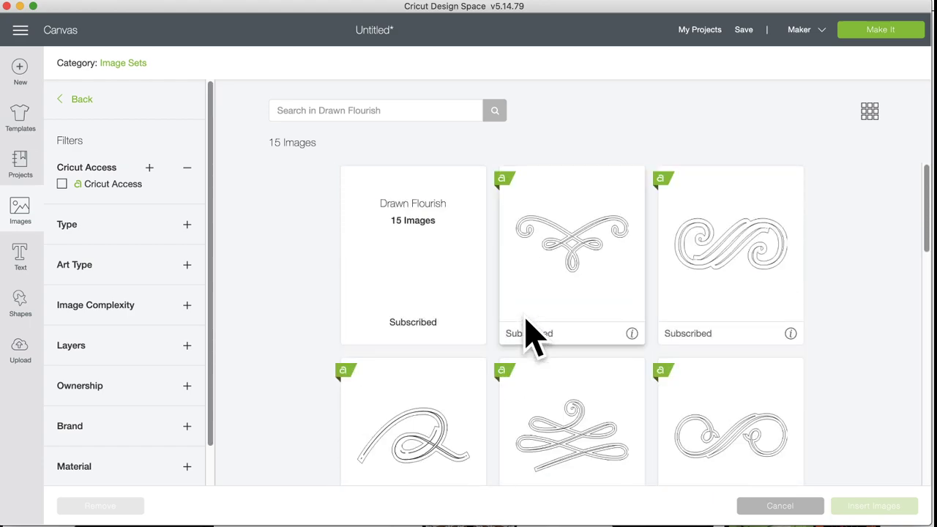
left_click(18, 218)
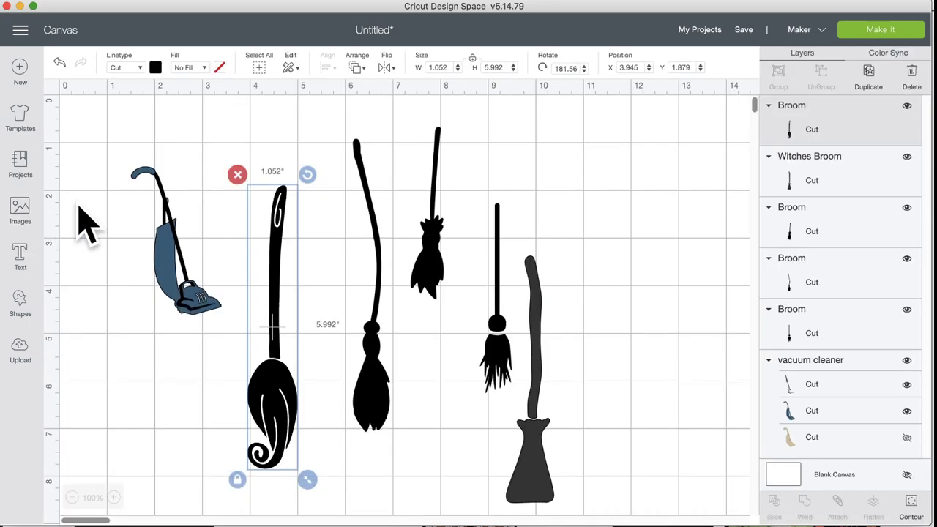
Step: Toggle the vacuum's layer eye icons so only its solid blue Cut layer stays visible
left_click(204, 297)
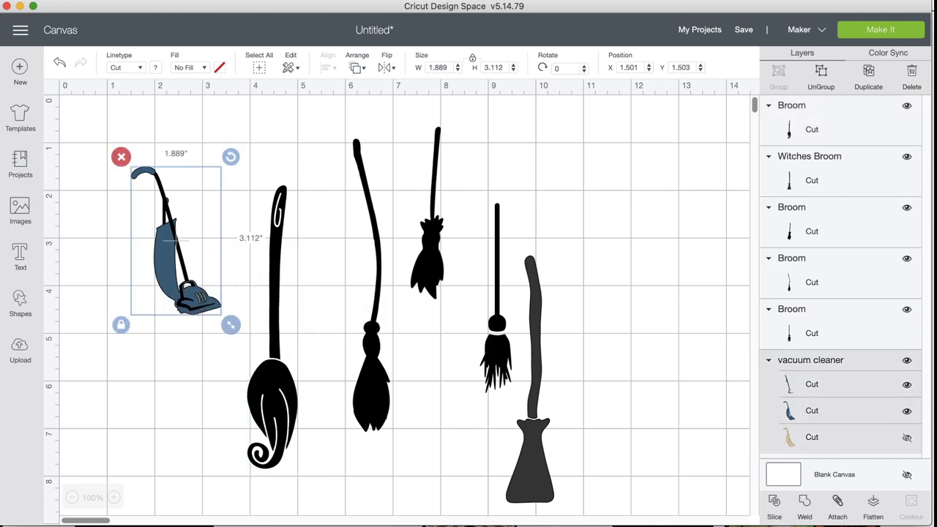
left_click(907, 438)
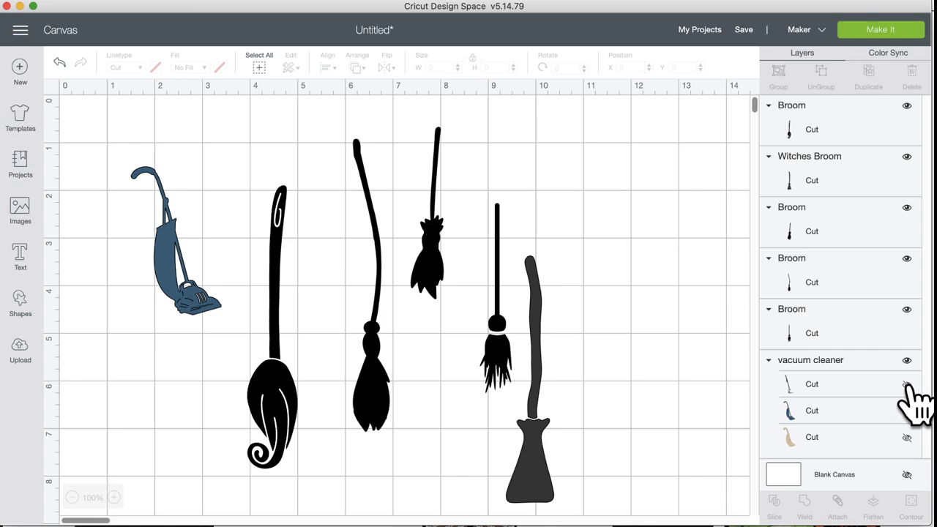
left_click(908, 361)
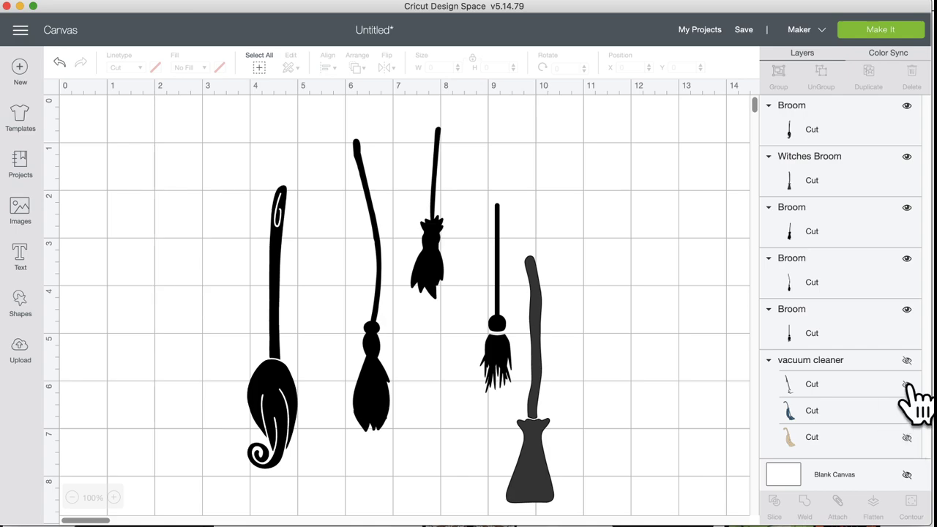
left_click(907, 385)
left_click(907, 385)
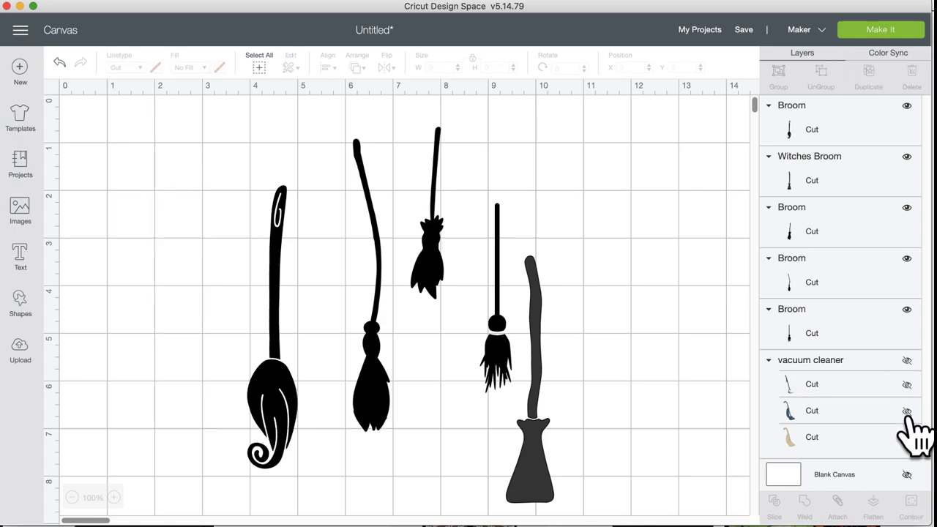
left_click(908, 412)
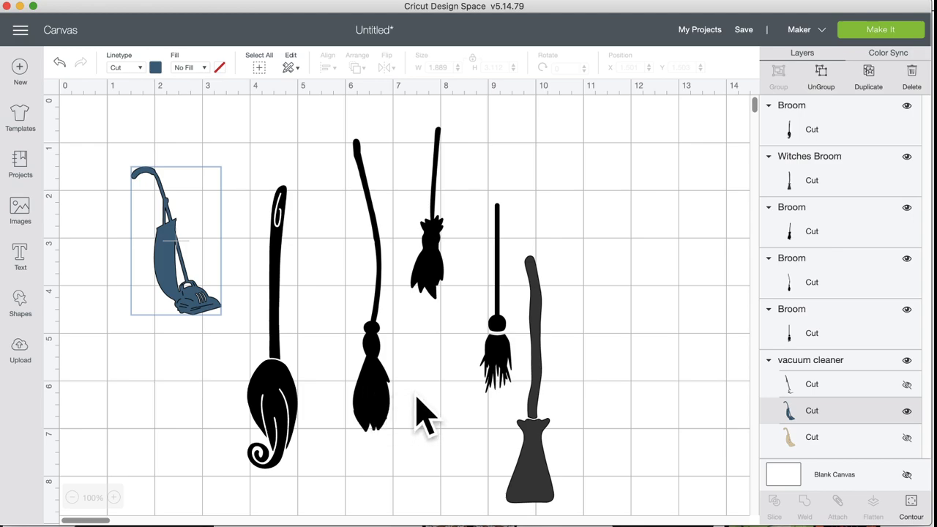
Step: Nudge the middle broom and the curled-tail broom into better positions
left_click(368, 388)
left_click_drag(360, 370, 359, 368)
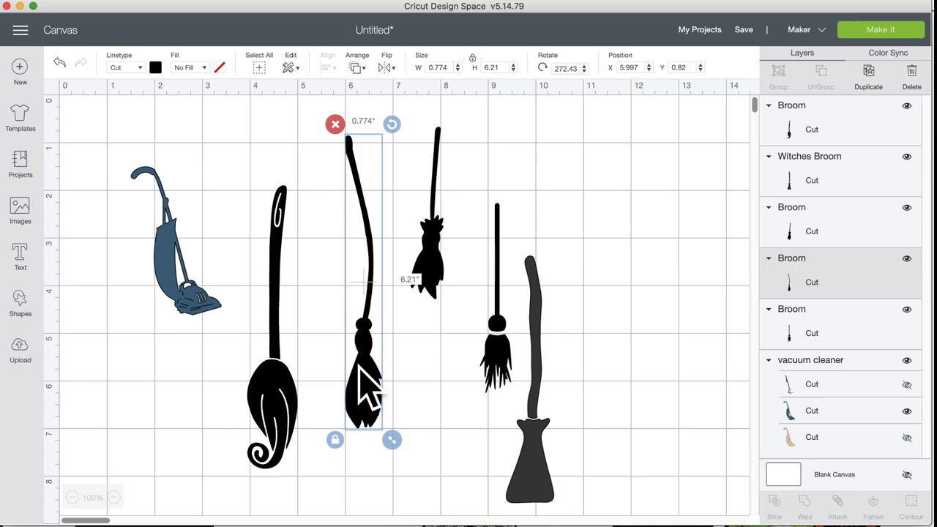
mouse_move(362, 374)
left_mouse_down()
mouse_move(363, 360)
mouse_move(364, 375)
left_mouse_up()
left_click_drag(271, 385, 271, 358)
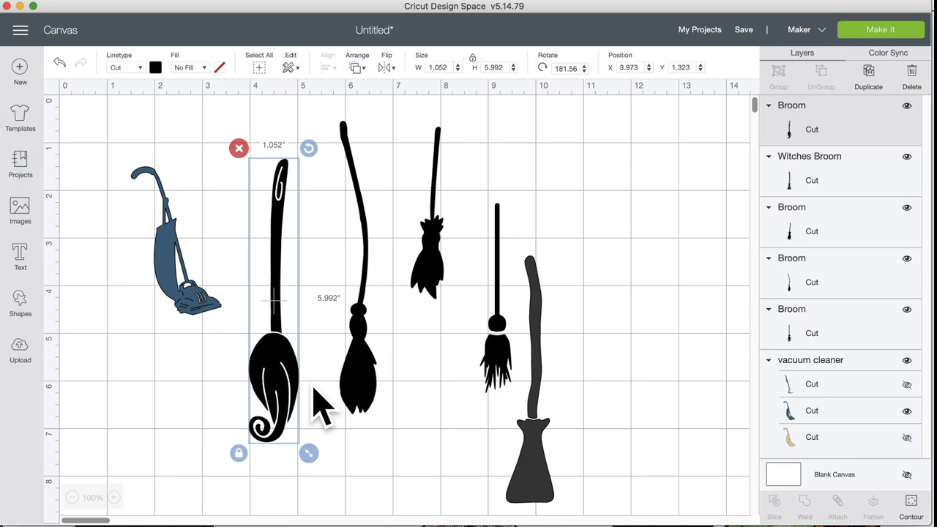
left_click(195, 289)
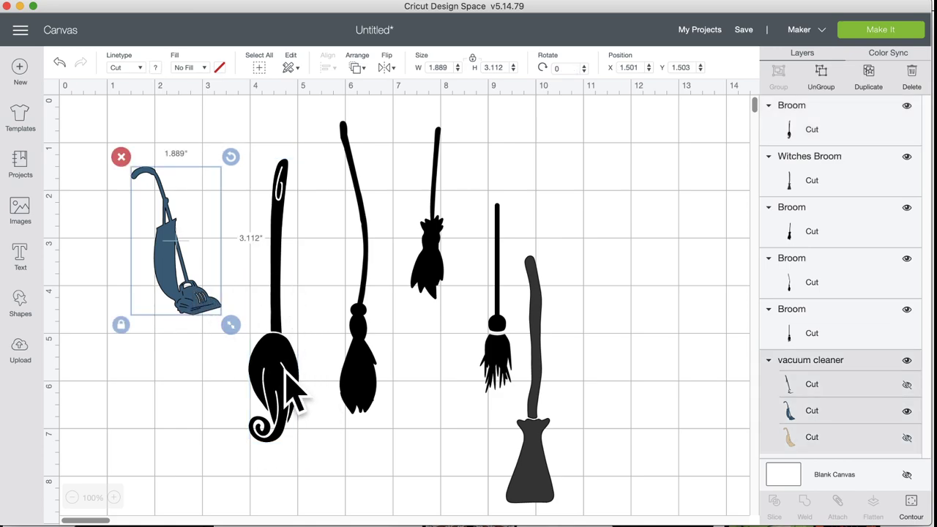
left_click_drag(276, 366, 278, 350)
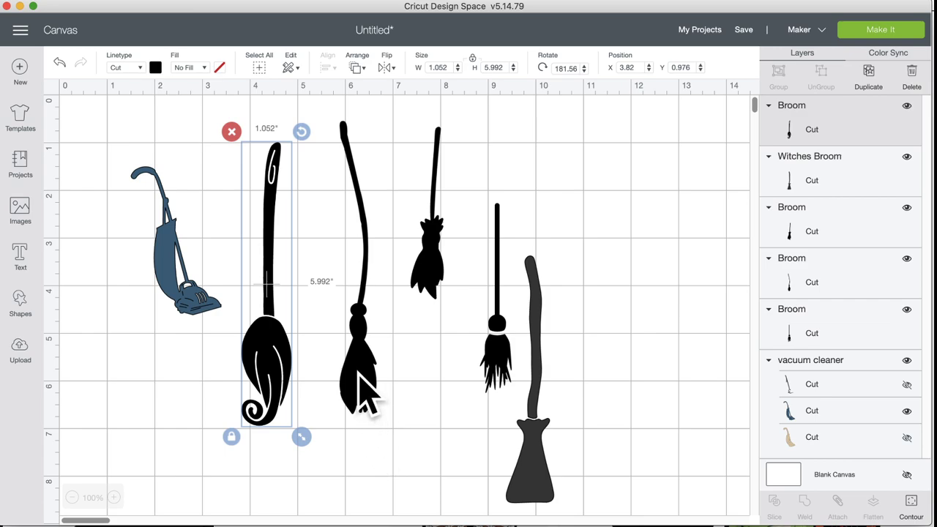
Step: Lower the second broom so its top matches the first broom's top
left_click_drag(364, 395, 364, 408)
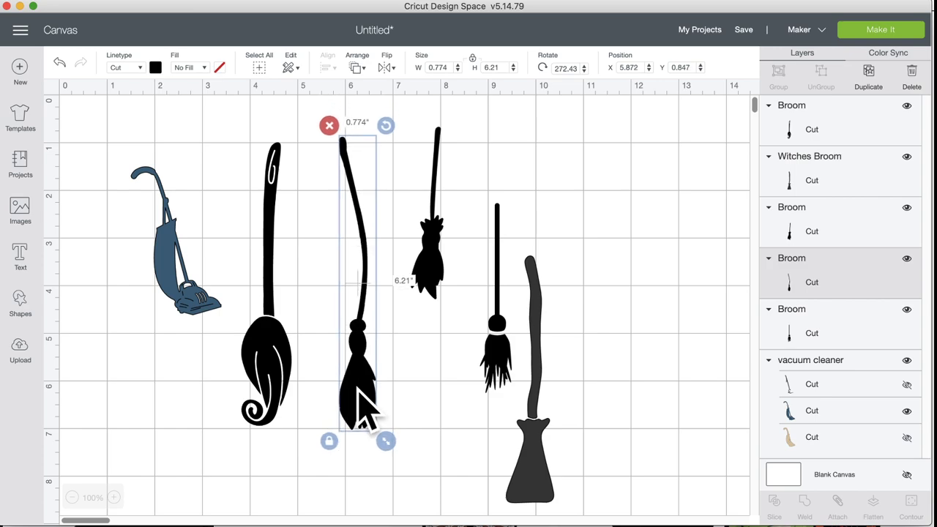
left_click(256, 362)
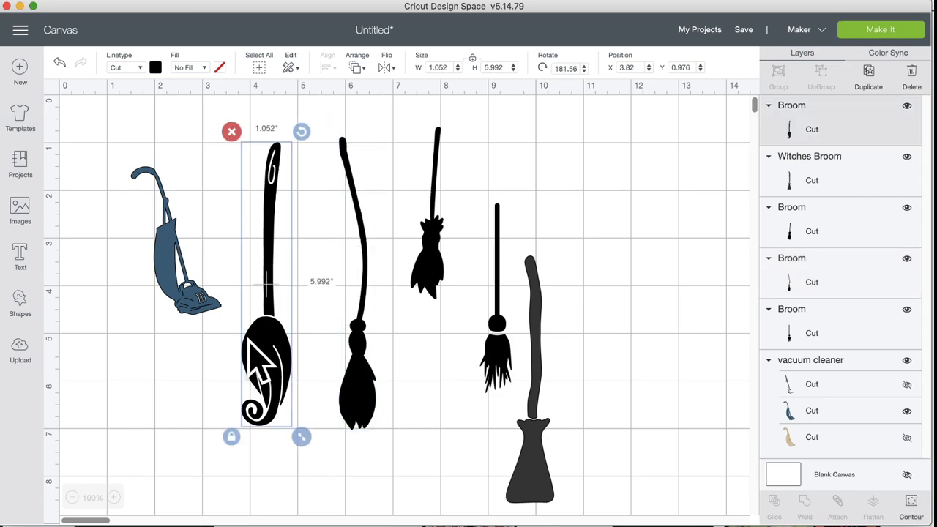
right_click(256, 362)
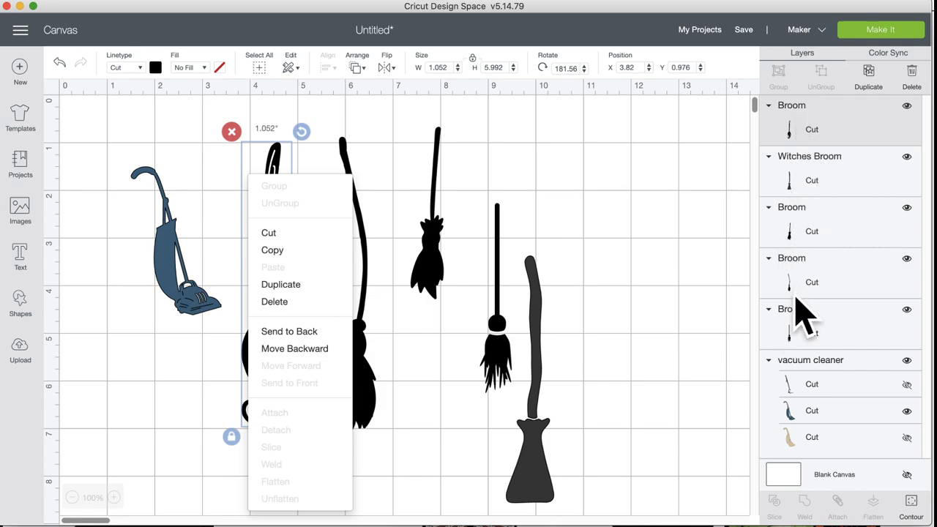
left_click(418, 335)
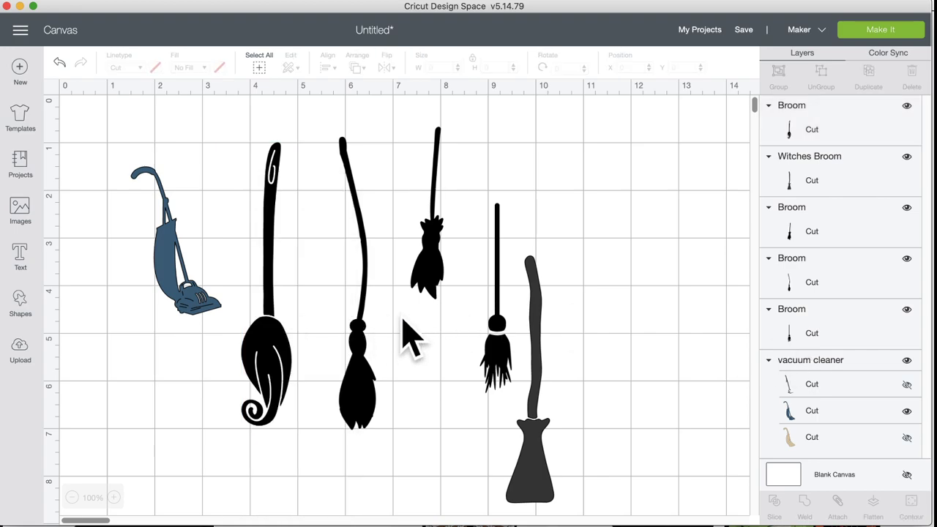
Step: Move the vacuum to the right side, trying a horizontal flip and then undoing it
left_click_drag(208, 307, 682, 370)
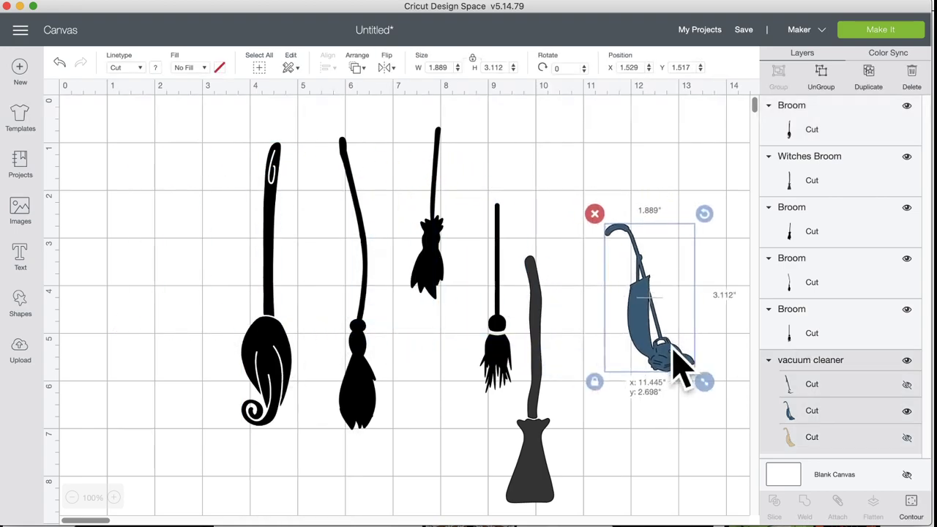
left_click(385, 68)
left_click(407, 91)
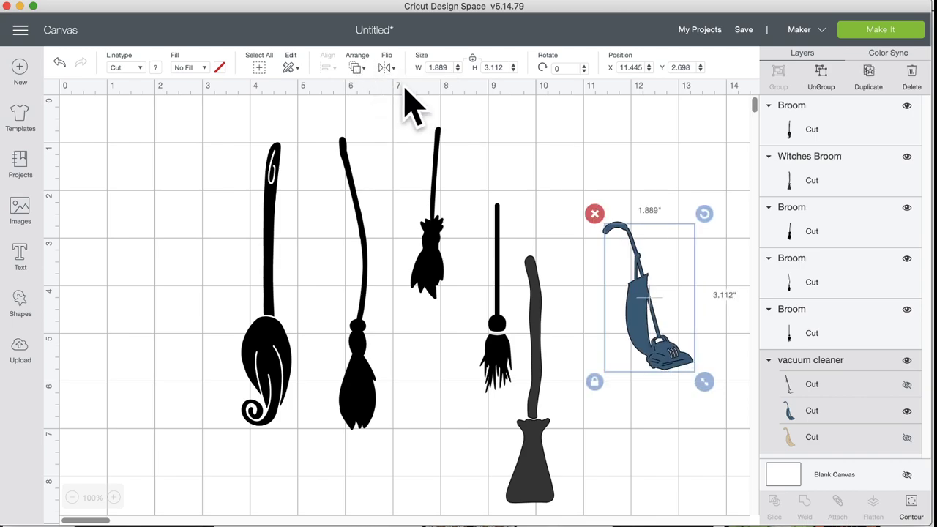
left_click(386, 68)
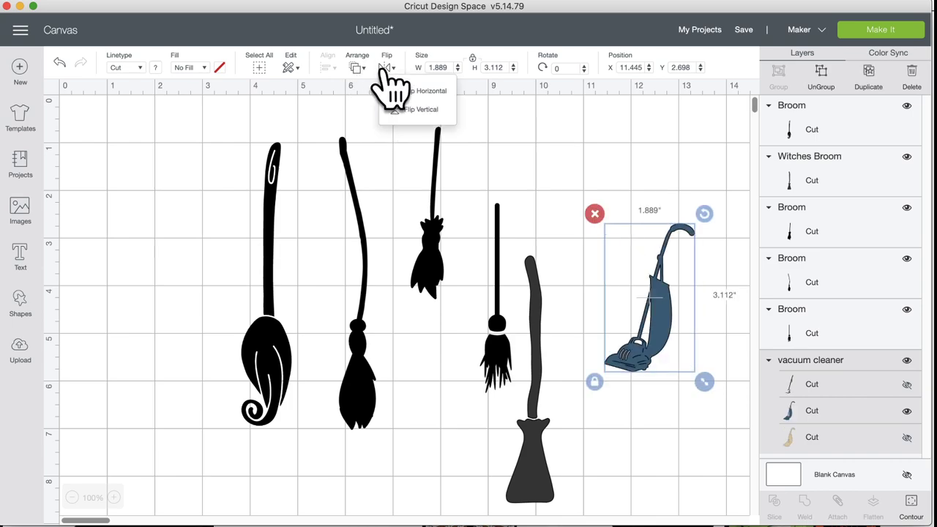
left_click(397, 90)
key("super+z")
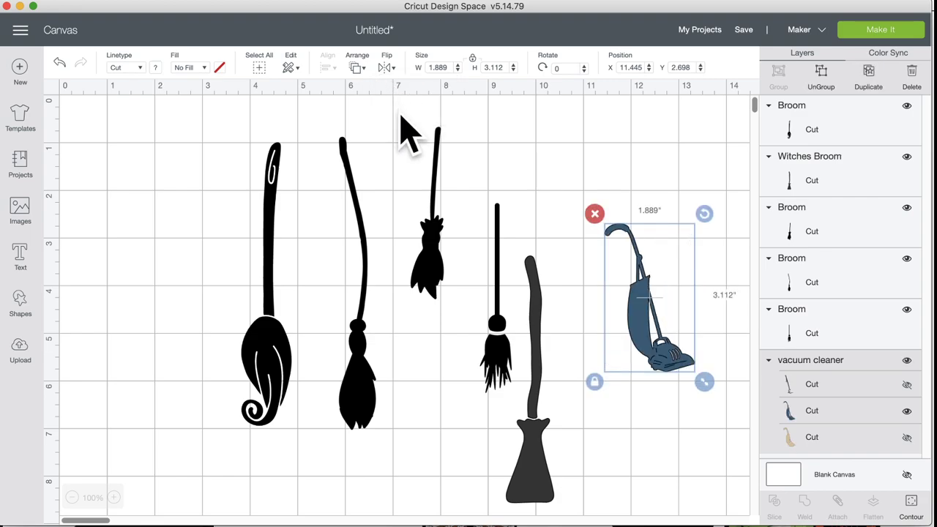
Step: Slide the brooms left into a row and enlarge the third broom
left_click_drag(257, 341, 125, 344)
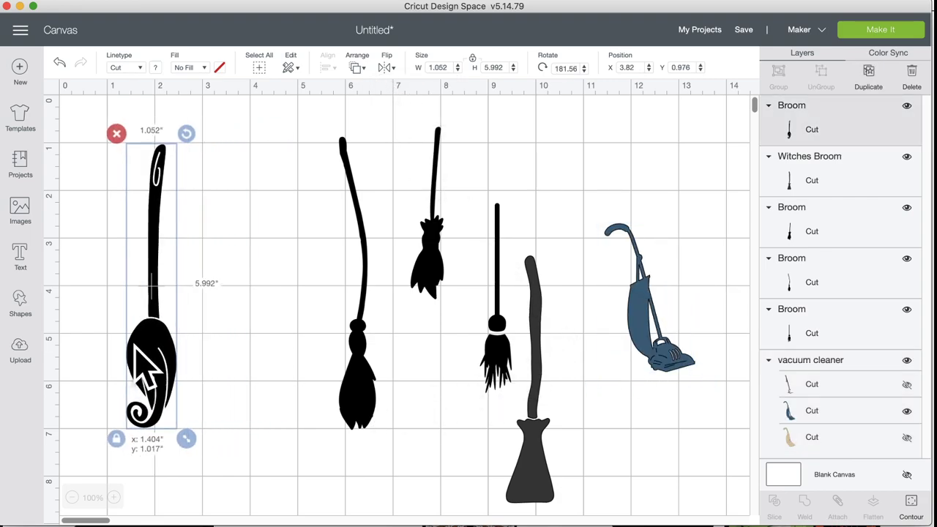
left_click_drag(360, 353, 244, 361)
left_click_drag(430, 293, 356, 444)
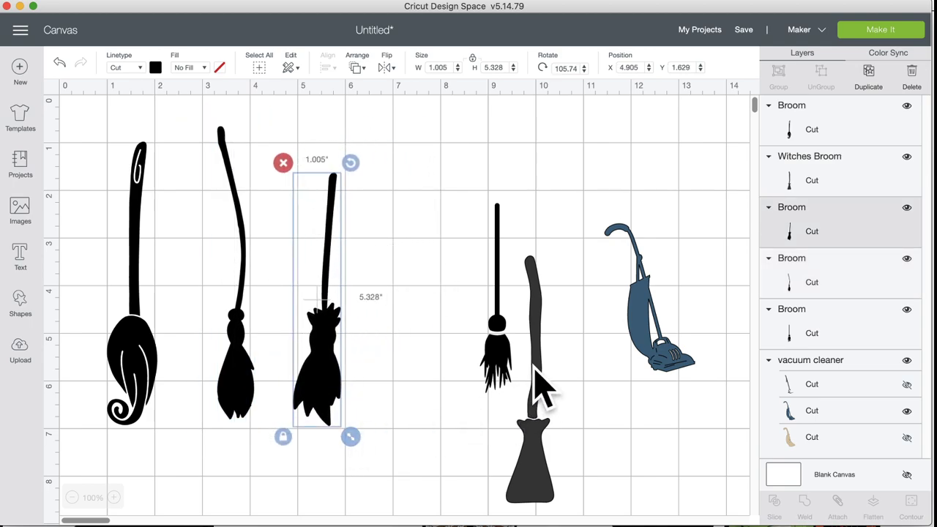
left_click_drag(499, 359, 418, 344)
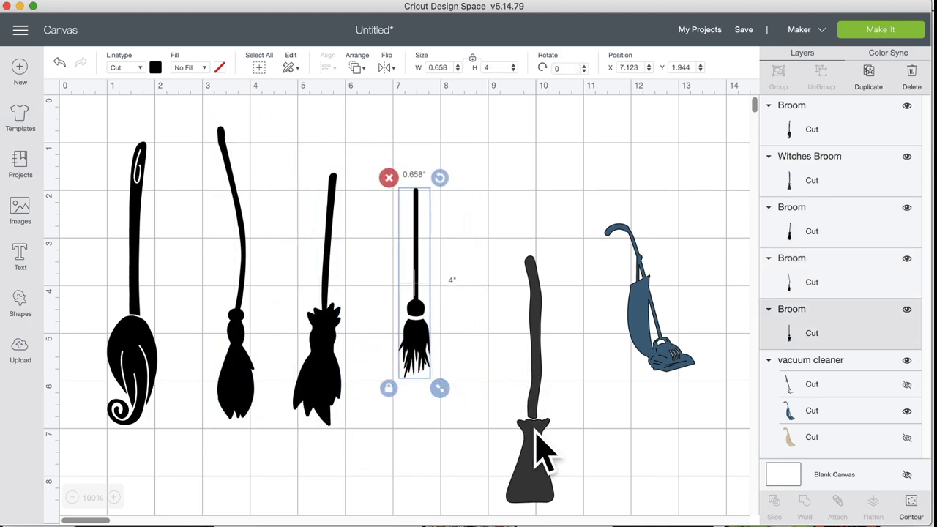
left_click_drag(544, 443, 490, 325)
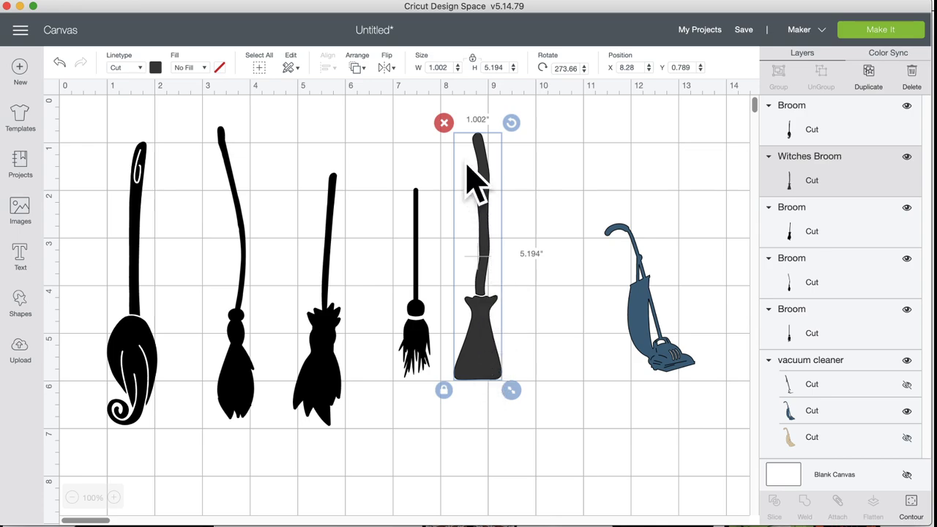
Step: Delete the tall dark Witches Broom, undo the deletion, and reposition it in the row
left_click(444, 123)
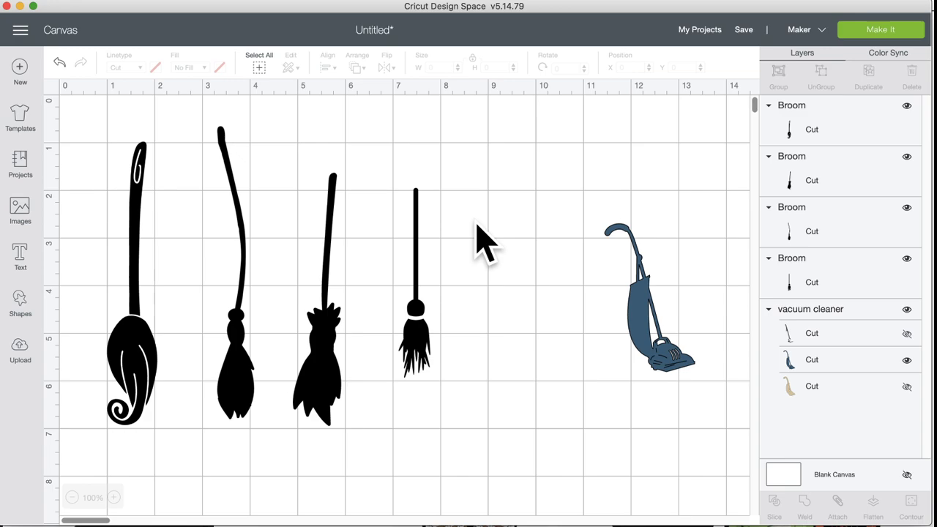
left_click(59, 62)
left_click_drag(489, 311, 513, 297)
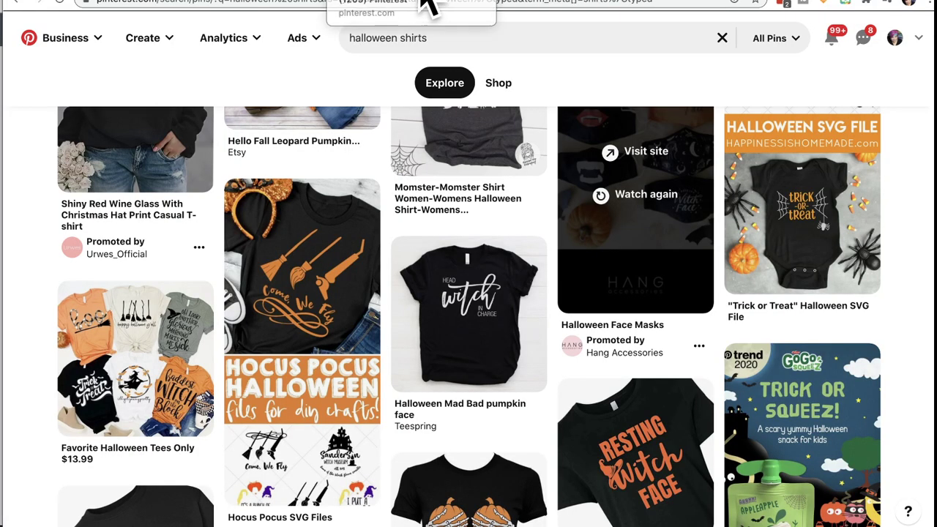
mouse_move(309, 303)
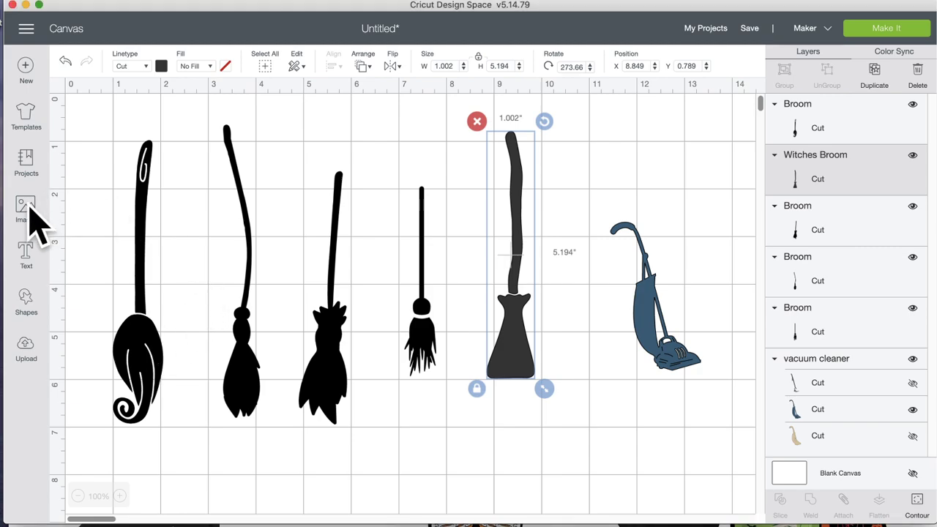
left_click(28, 209)
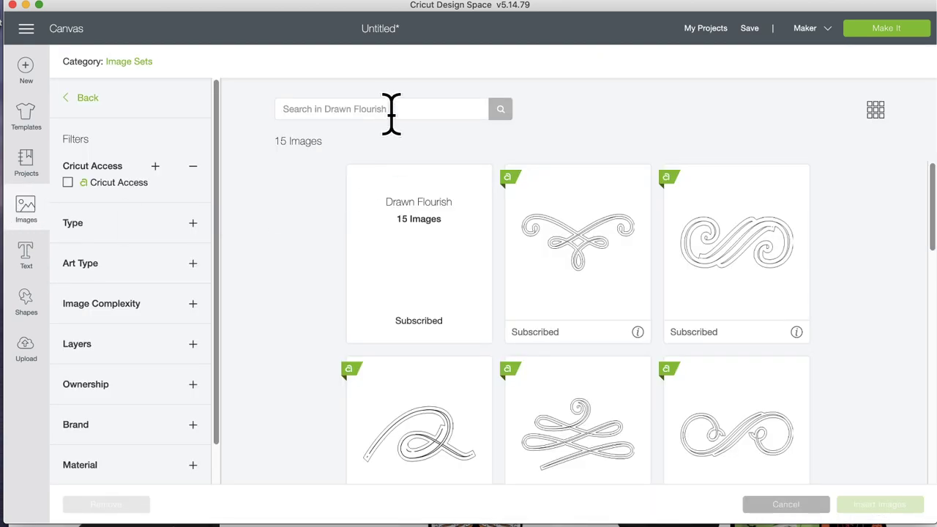
left_click(82, 98)
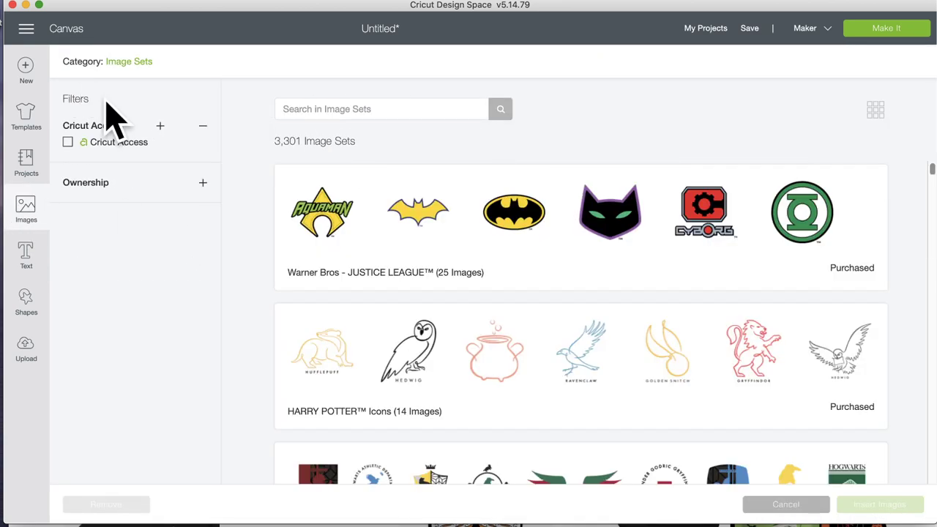
left_click(132, 63)
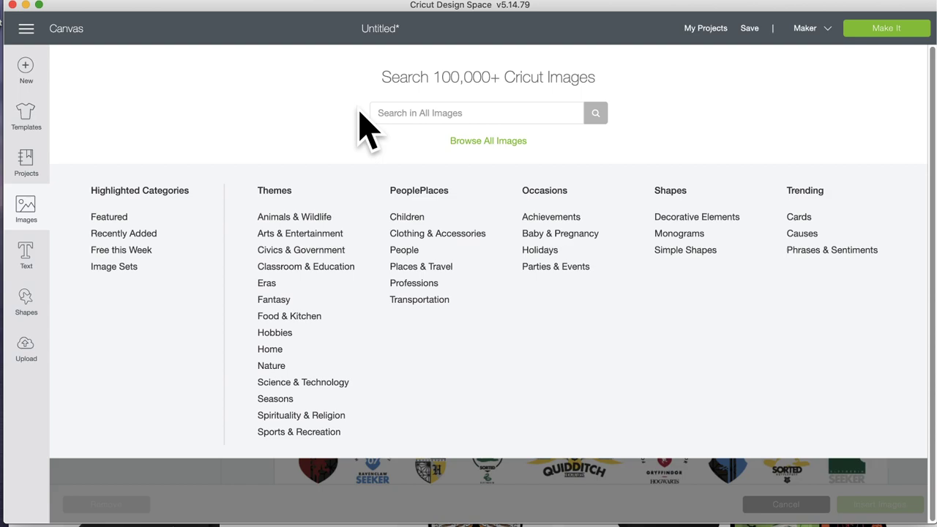
left_click(431, 112)
type("m")
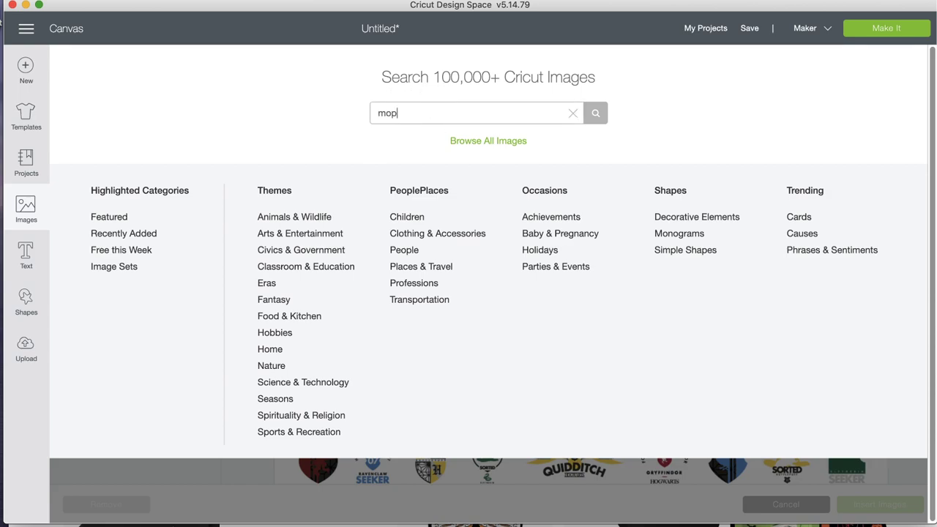
type("op")
key("Return")
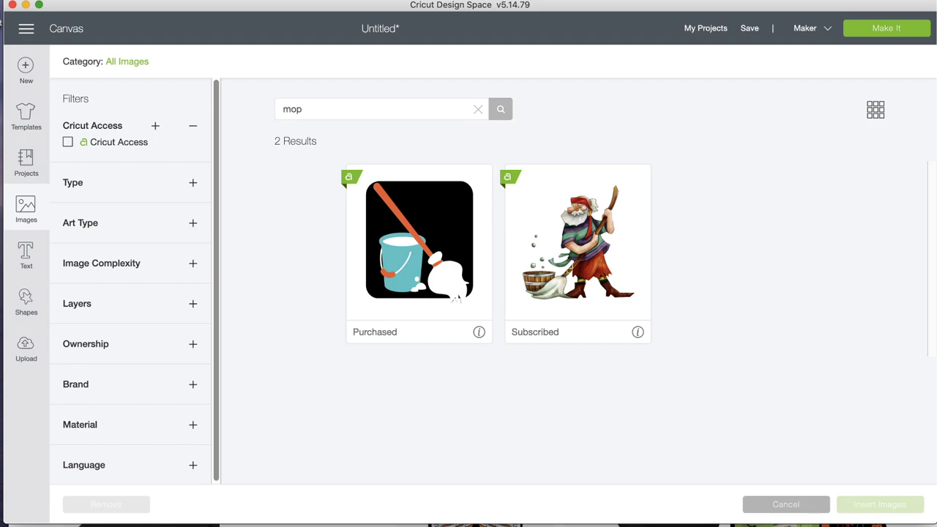
Step: Back on the canvas, nudge the first broom, lower the witches broom, and adjust the third broom
left_click(33, 208)
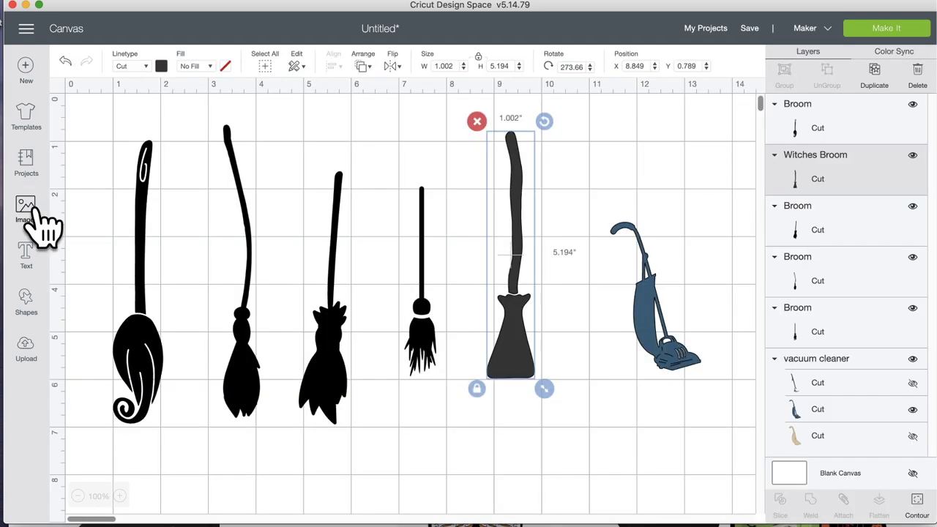
mouse_move(145, 350)
left_mouse_down()
mouse_move(158, 348)
mouse_move(155, 337)
left_mouse_up()
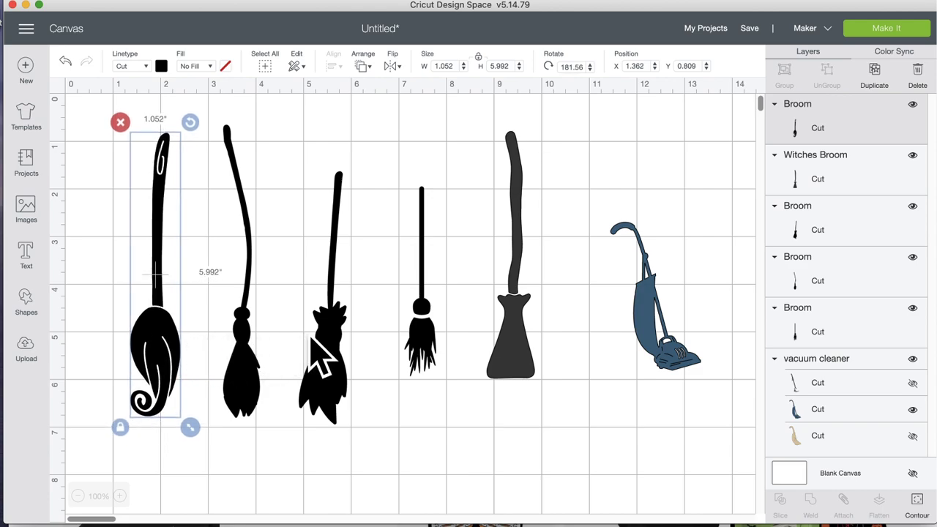
left_click_drag(532, 337, 528, 355)
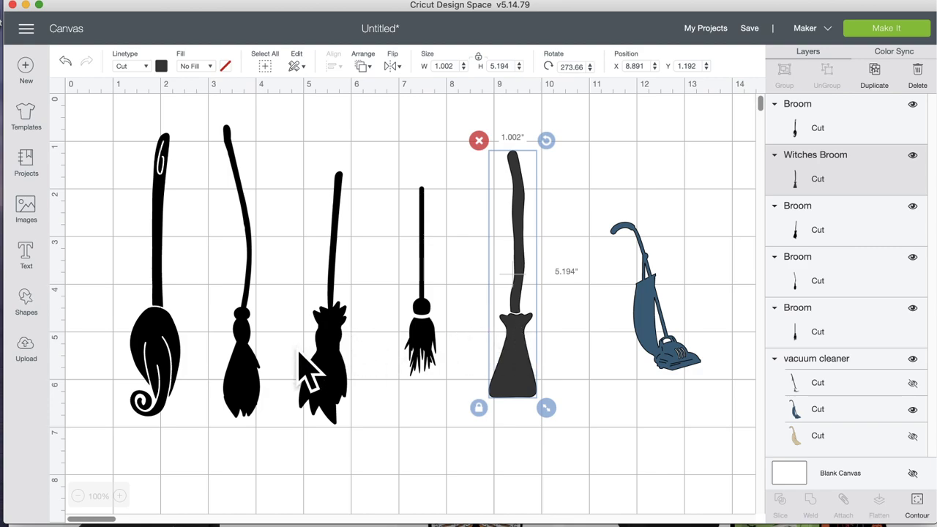
mouse_move(339, 359)
left_mouse_down()
mouse_move(348, 366)
mouse_move(342, 359)
left_mouse_up()
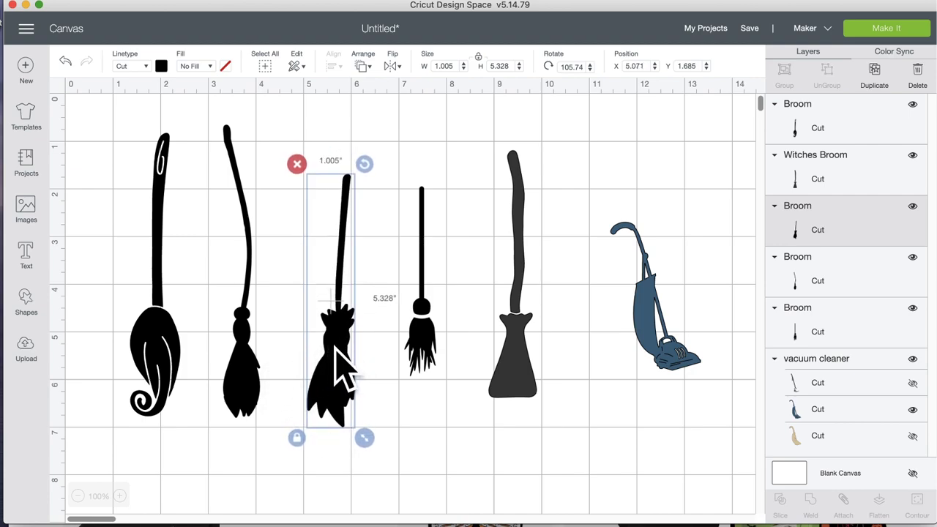
left_click_drag(336, 350, 334, 355)
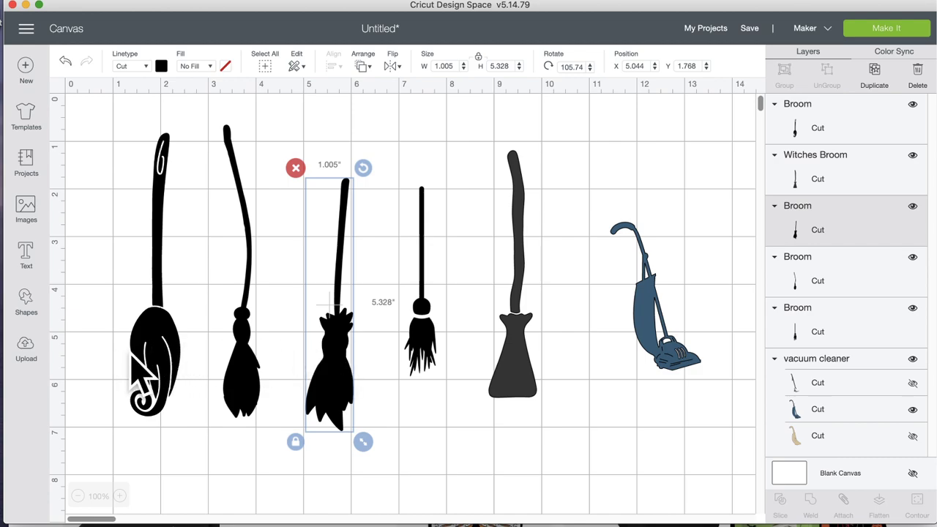
Step: Fine-tune the first broom and raise the third broom to X 5.002, Y 1.282 inches
left_click(167, 360)
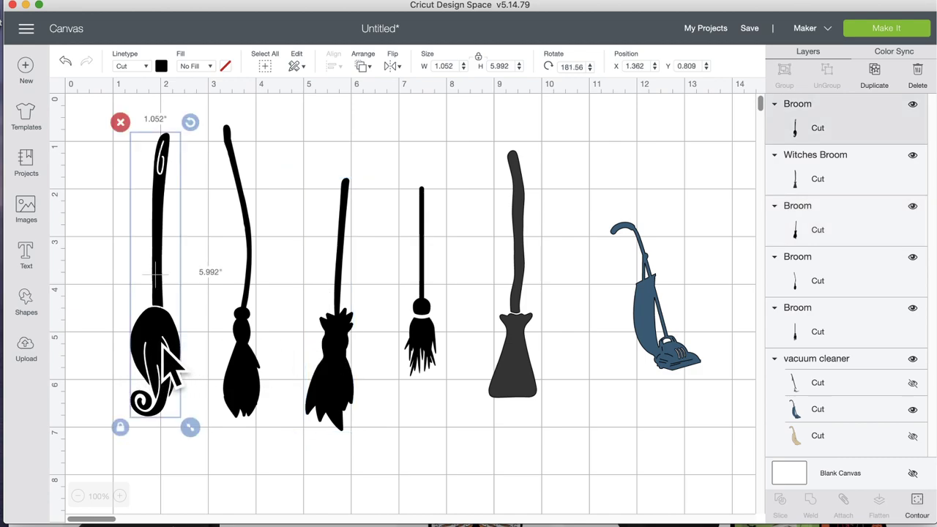
left_click(351, 374)
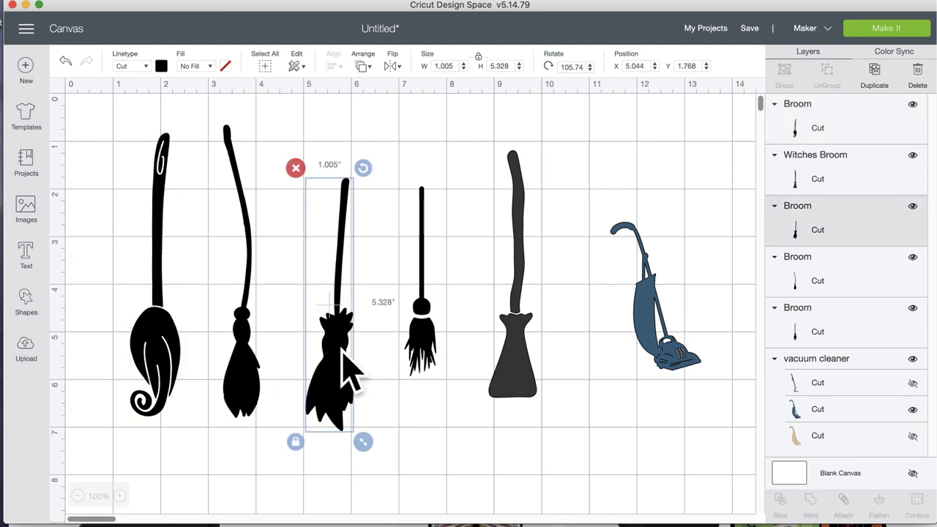
left_click(154, 358)
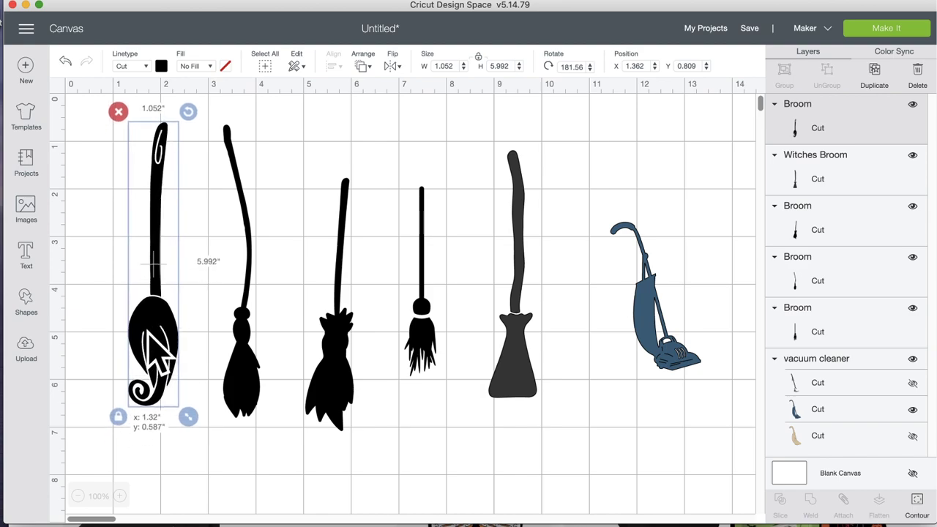
left_click_drag(146, 330, 140, 334)
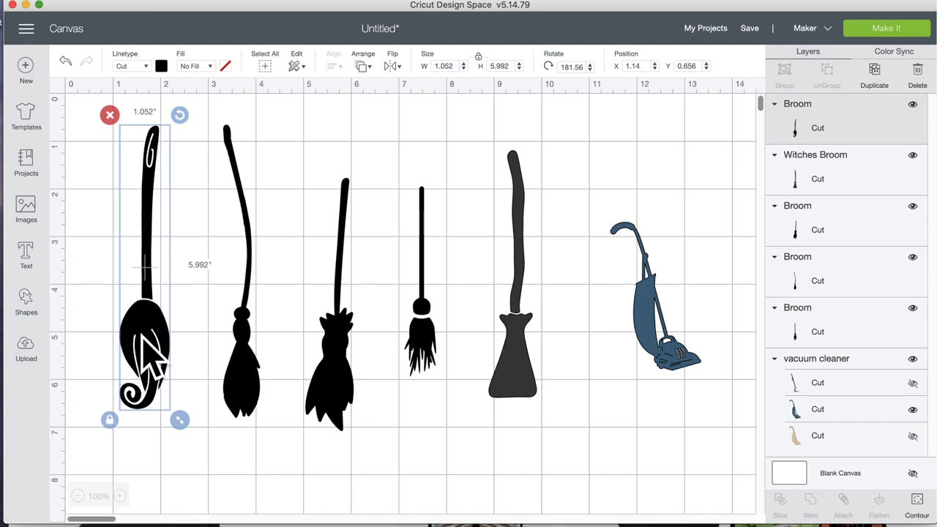
left_click_drag(142, 335, 143, 341)
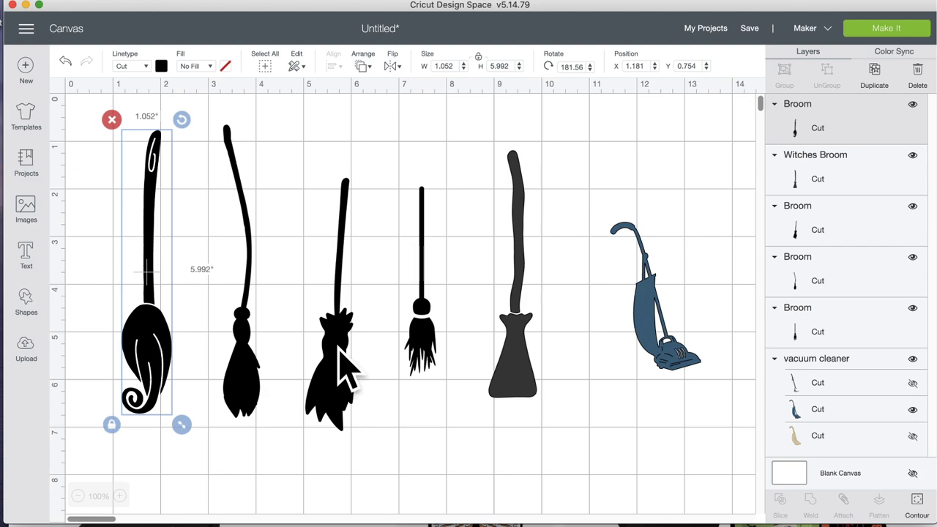
left_click(344, 370)
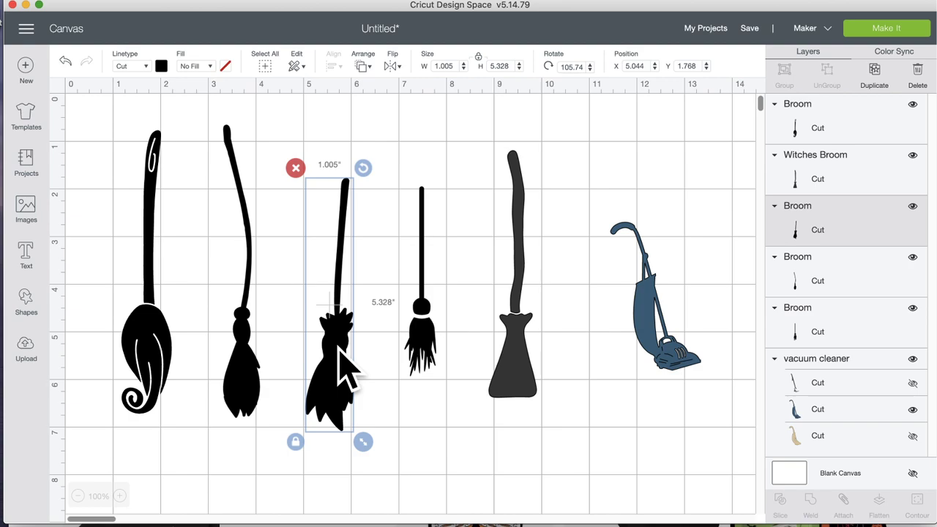
mouse_move(344, 370)
left_mouse_down()
mouse_move(339, 361)
mouse_move(357, 356)
mouse_move(342, 352)
mouse_move(350, 344)
mouse_move(342, 353)
left_mouse_up()
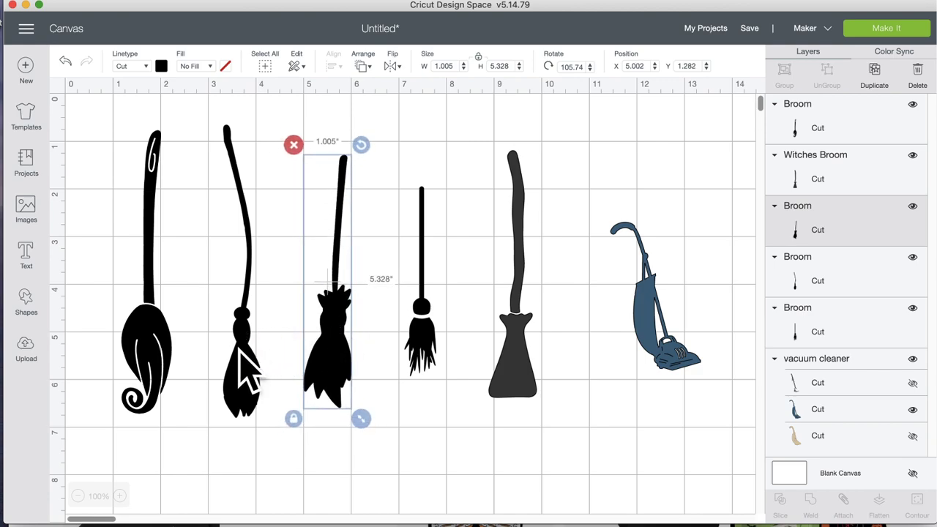
Step: Enlarge the small broom to about 0.88 × 5.36 and delete the thin curved broom
left_click(420, 357)
left_click_drag(446, 389, 409, 344)
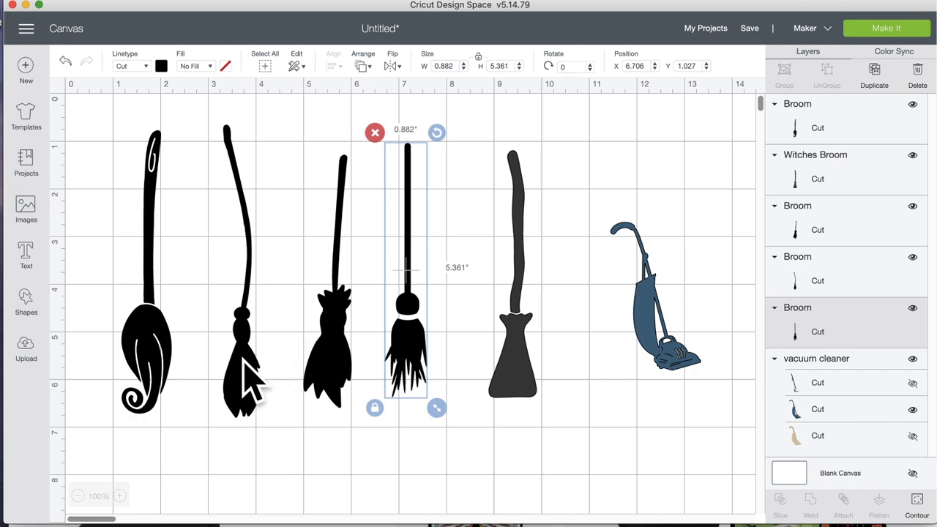
left_click_drag(249, 377, 721, 432)
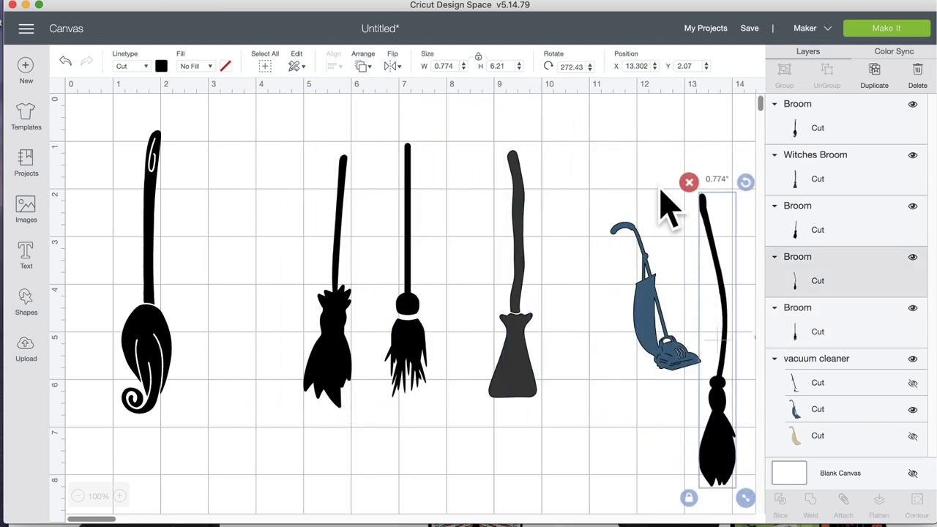
left_click(686, 184)
Step: Shift the leafy broom left, delete the dark gray witches broom, and park the small broom at the right edge
left_click_drag(342, 314, 238, 326)
left_click_drag(418, 334, 440, 336)
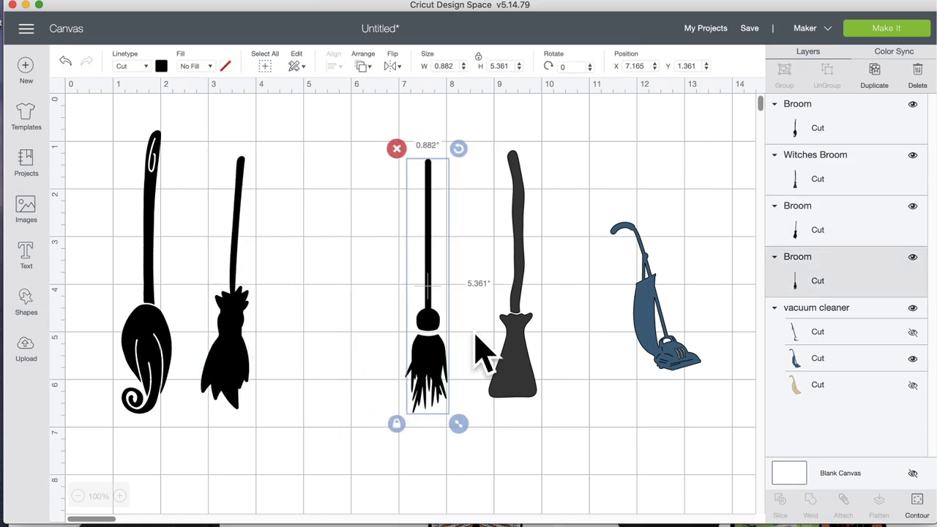
left_click(530, 300)
left_click(480, 141)
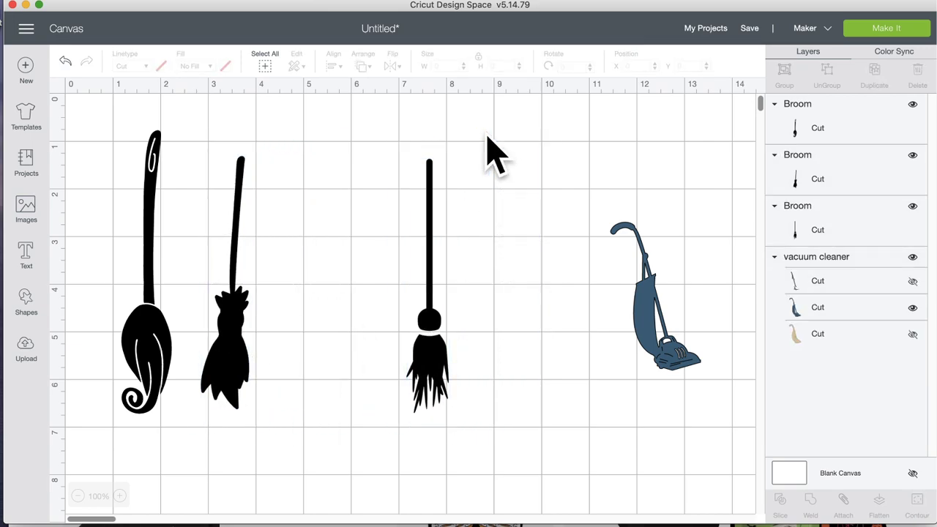
left_click_drag(432, 249, 737, 335)
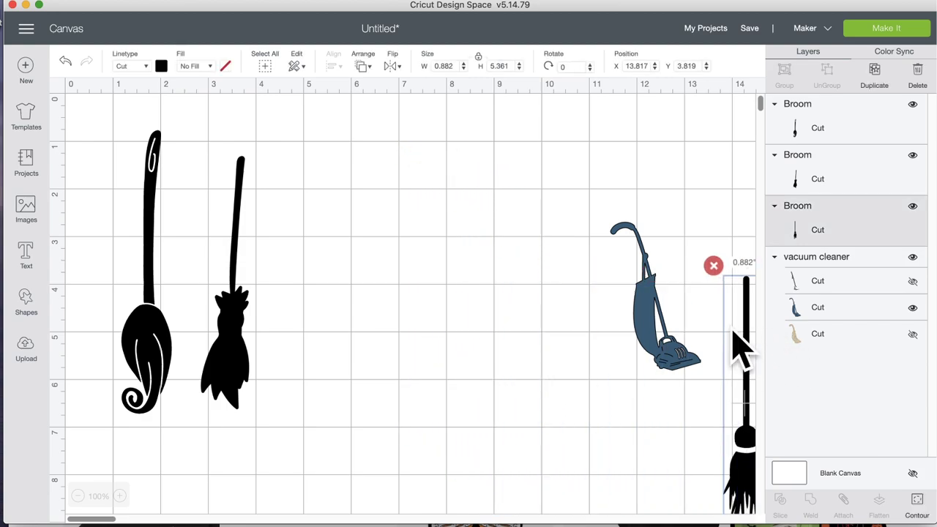
Step: Move and resize the vacuum beside the leafy broom, tilting it about 7 degrees
left_click_drag(620, 337, 369, 264)
left_click_drag(427, 367, 451, 434)
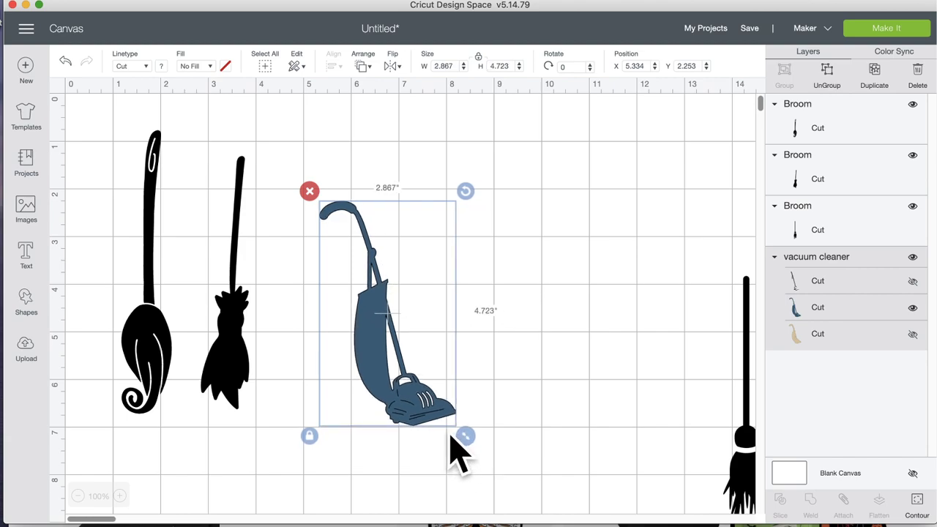
left_click_drag(413, 403, 350, 379)
left_click_drag(402, 168, 434, 189)
left_click(464, 311)
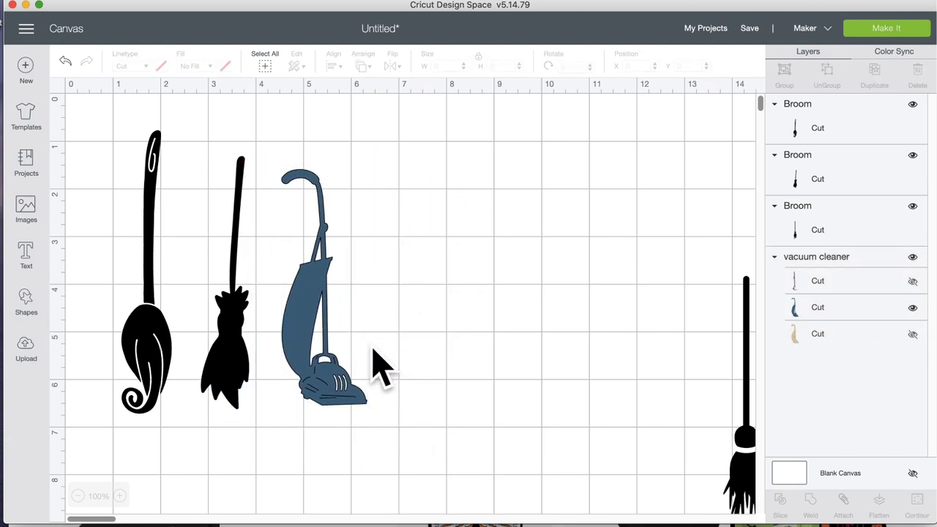
left_click(347, 384)
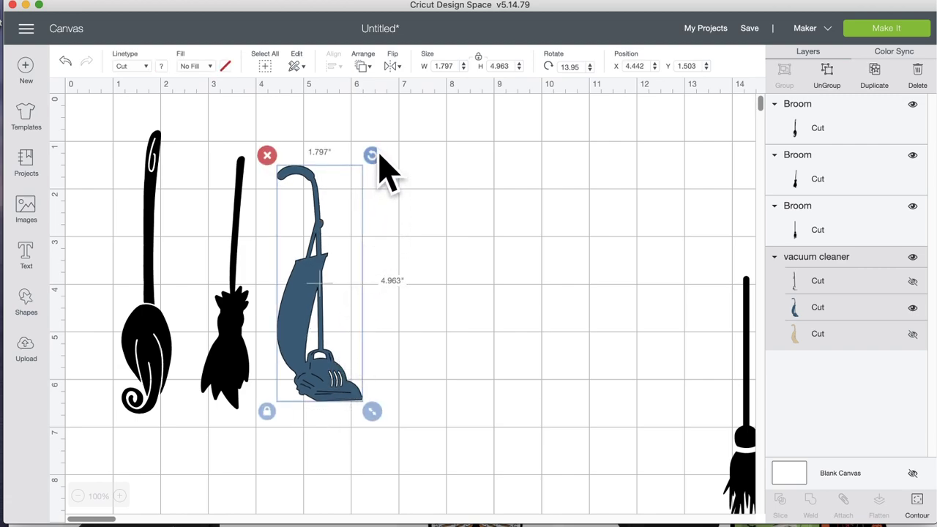
left_click_drag(379, 156, 361, 145)
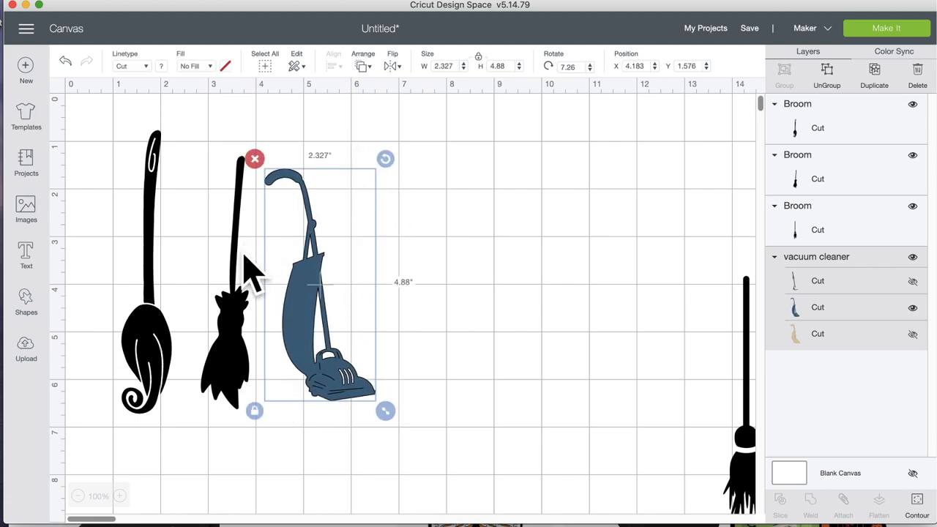
Step: Tilt the leafy middle broom and the curly left broom slightly
left_click(247, 264)
mouse_move(259, 146)
left_mouse_down()
mouse_move(235, 149)
mouse_move(245, 144)
left_mouse_up()
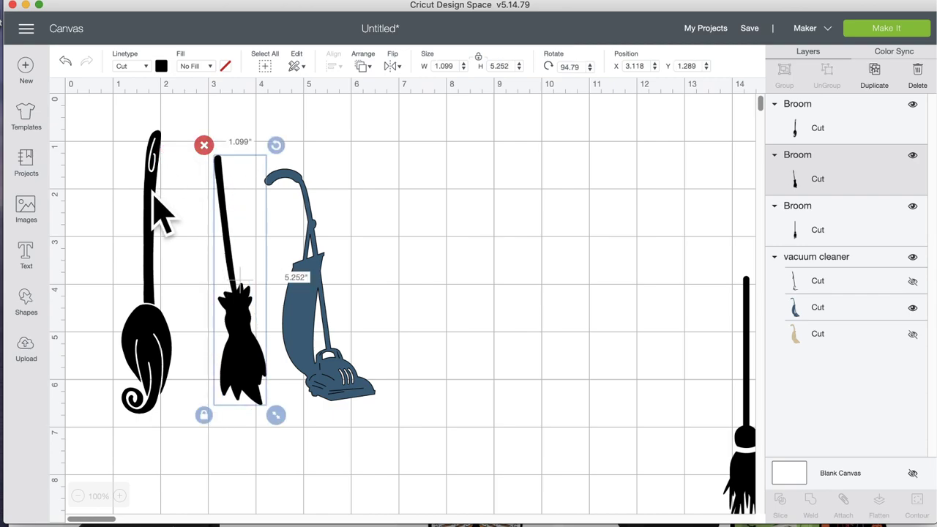
left_click(155, 198)
left_click_drag(182, 121, 159, 121)
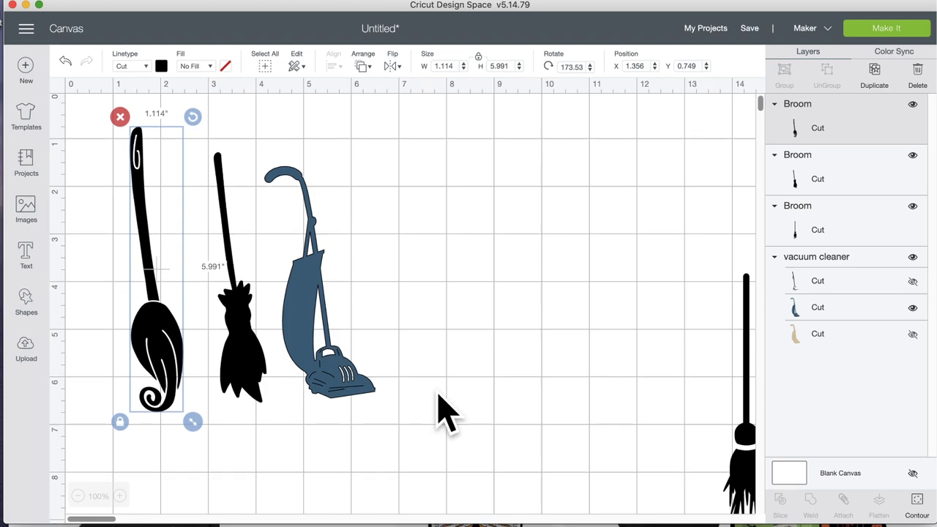
Step: Scroll the canvas and marquee-select both brooms and the vacuum together
scroll(441, 414, "down", 3)
scroll(442, 414, "down", 2)
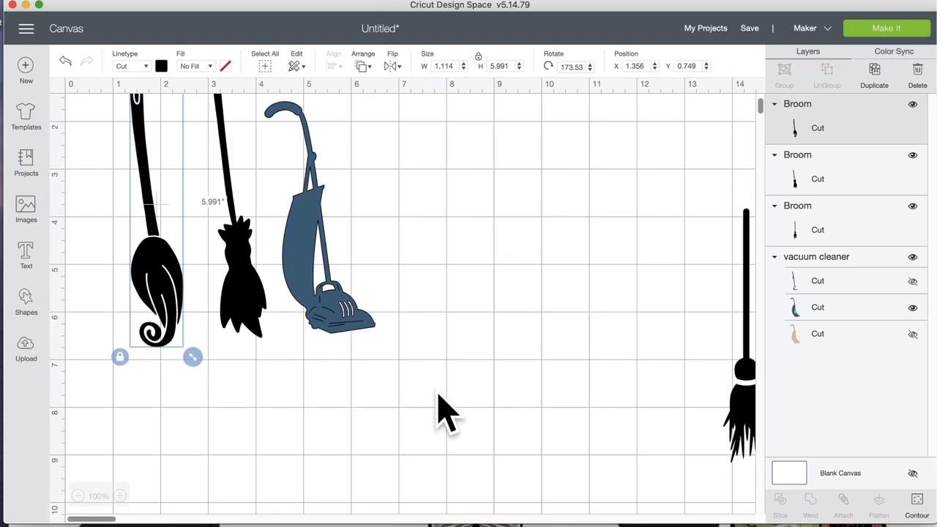
scroll(442, 414, "right", 10)
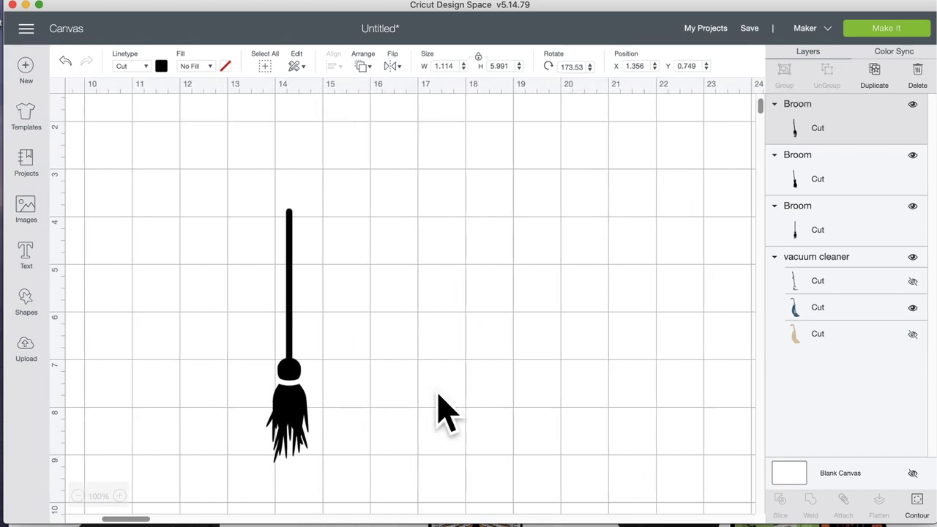
scroll(441, 414, "left", 5)
scroll(441, 413, "left", 10)
scroll(441, 413, "up", 5)
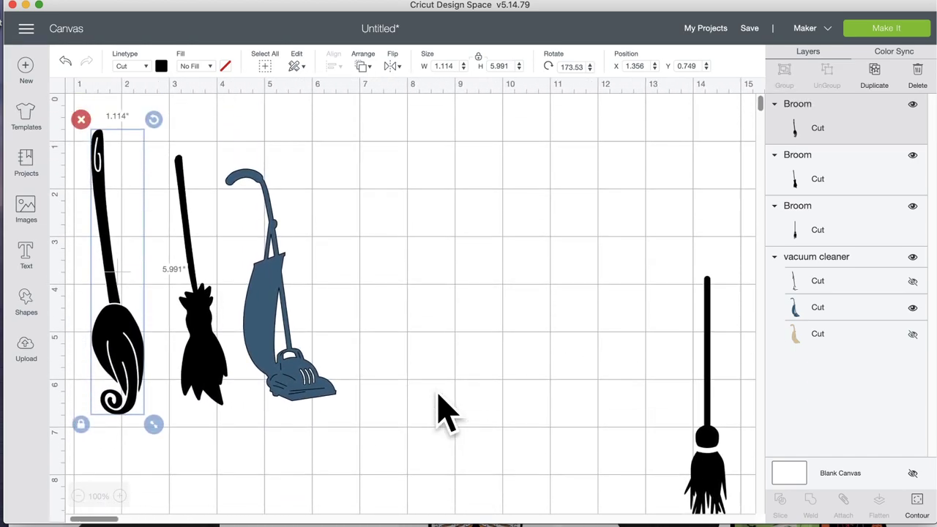
left_click_drag(366, 318, 247, 339)
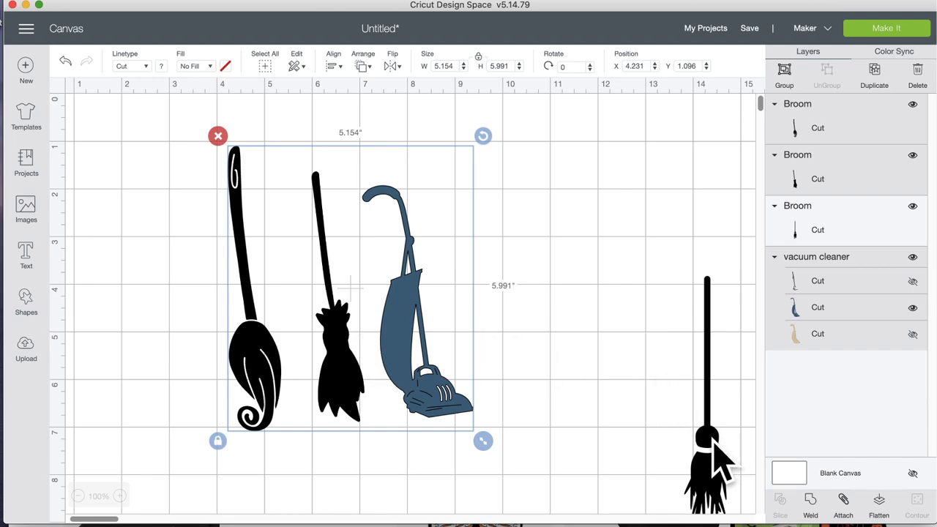
Step: Bring the small broom back into view, shift the vacuum slightly right, and reselect the three pieces
left_click_drag(716, 465, 629, 404)
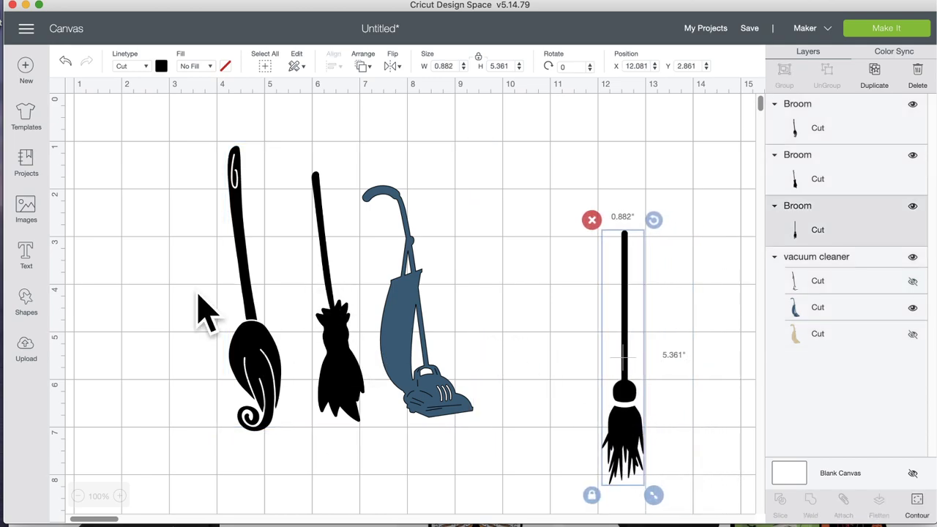
mouse_move(455, 287)
left_mouse_down()
mouse_move(180, 308)
mouse_move(454, 279)
mouse_move(468, 287)
left_mouse_up()
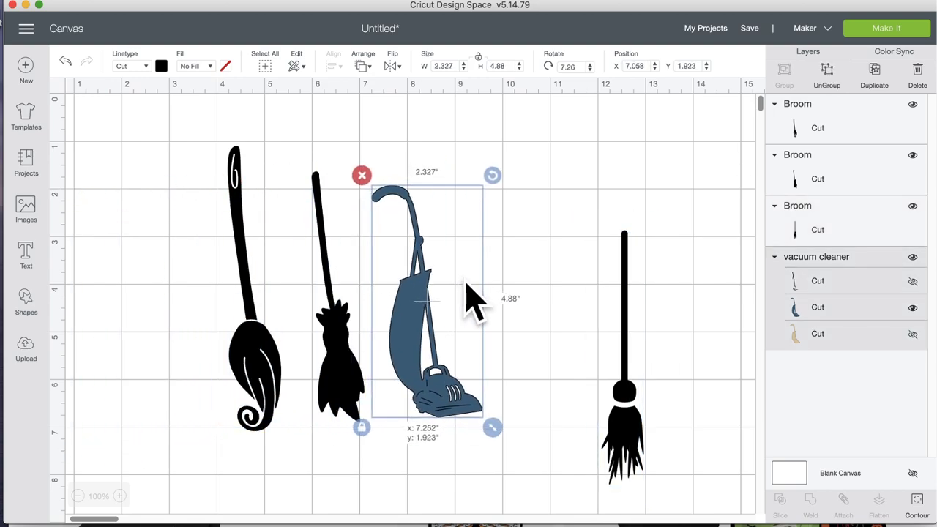
left_click(535, 285)
left_click_drag(550, 282, 194, 287)
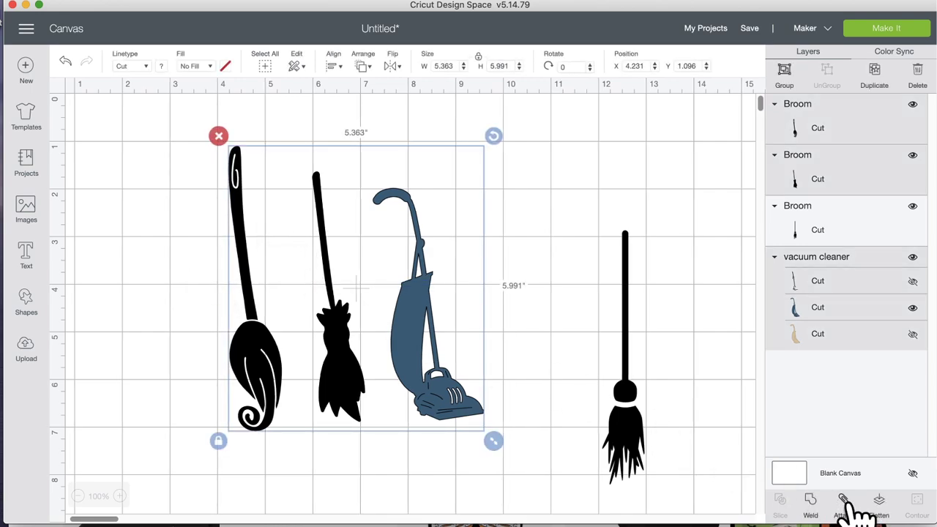
Step: Attach the two brooms and vacuum into one group and colour it black
left_click(855, 504)
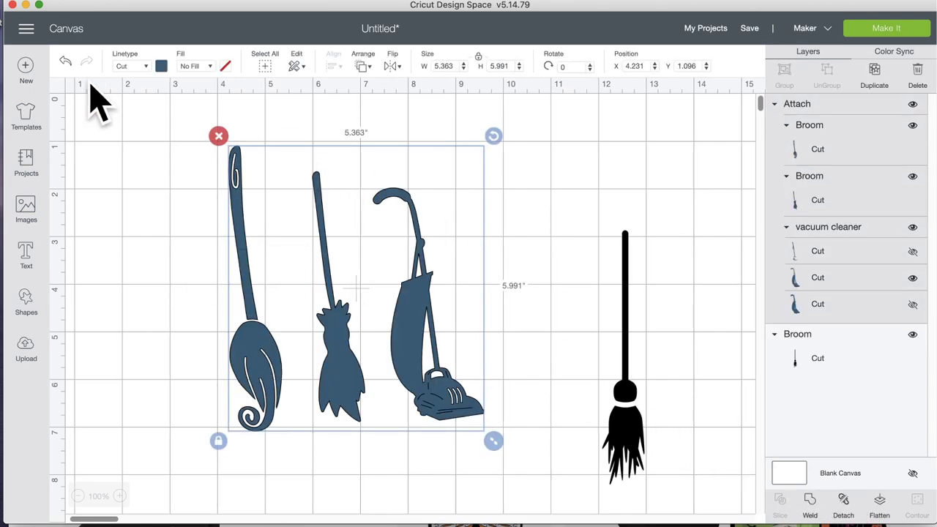
left_click(161, 67)
left_click(192, 114)
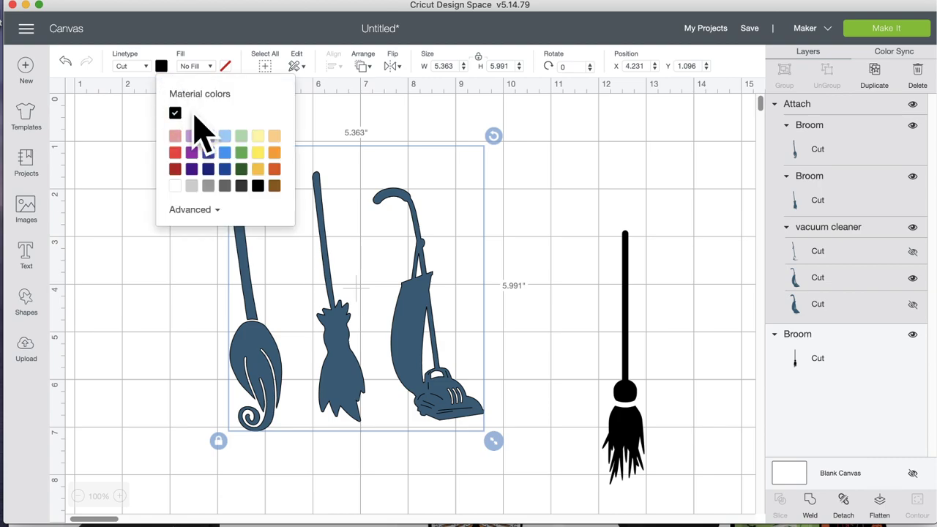
left_click(555, 317)
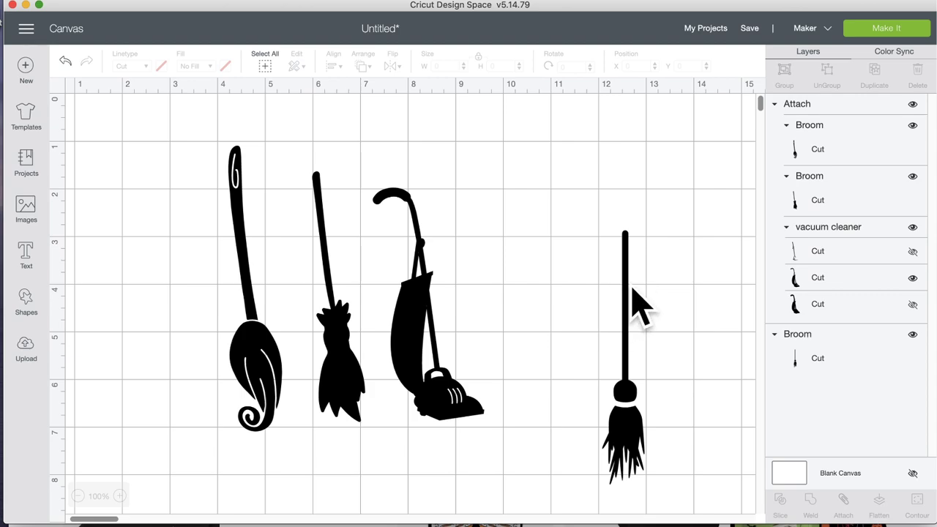
left_click(790, 474)
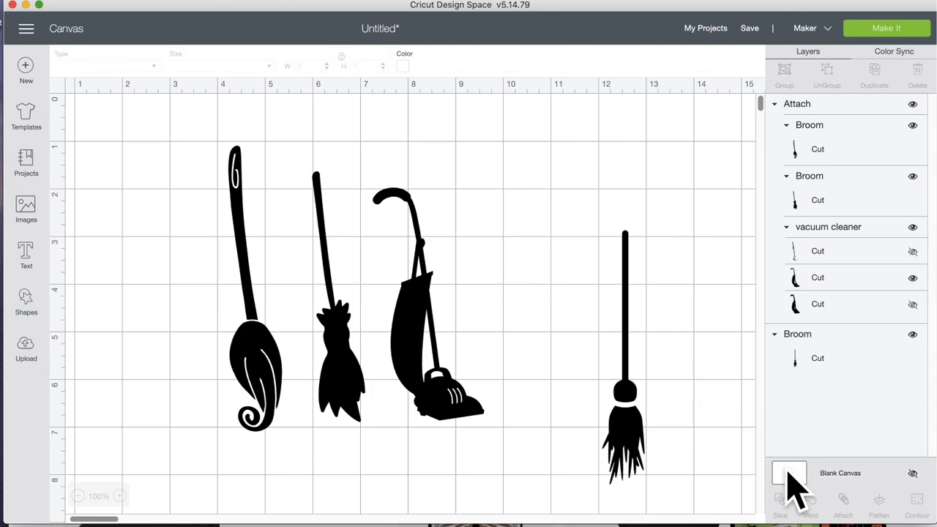
Step: Set the canvas background to orange and hide the separate small broom on the right
left_click(402, 66)
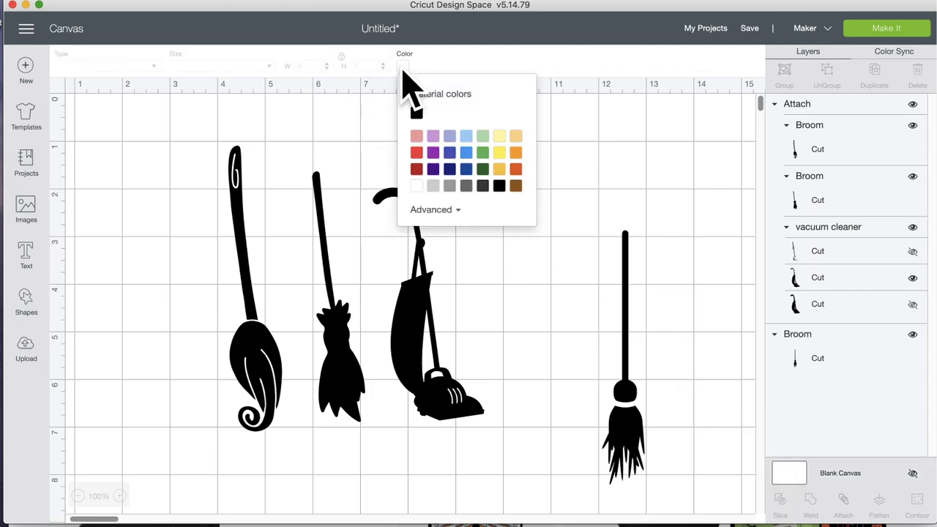
left_click(515, 153)
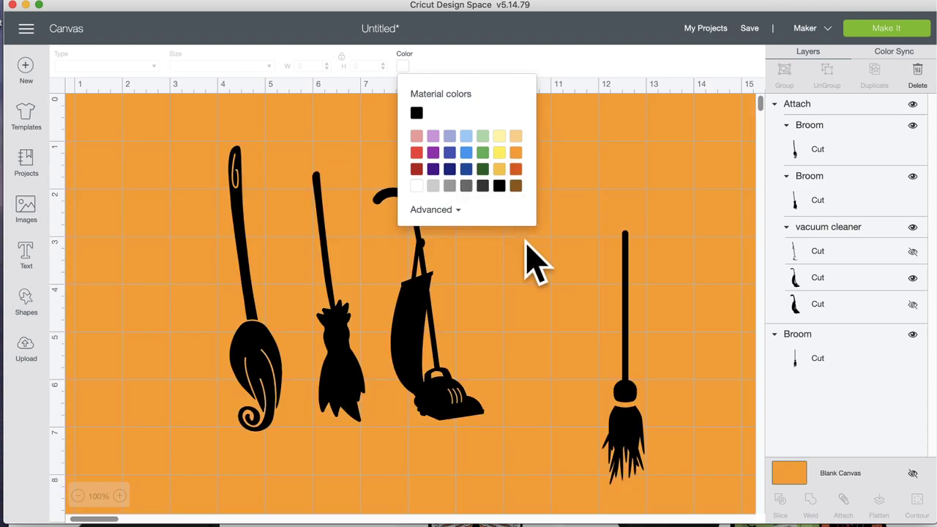
left_click(520, 267)
left_click_drag(630, 418, 639, 368)
left_click(913, 335)
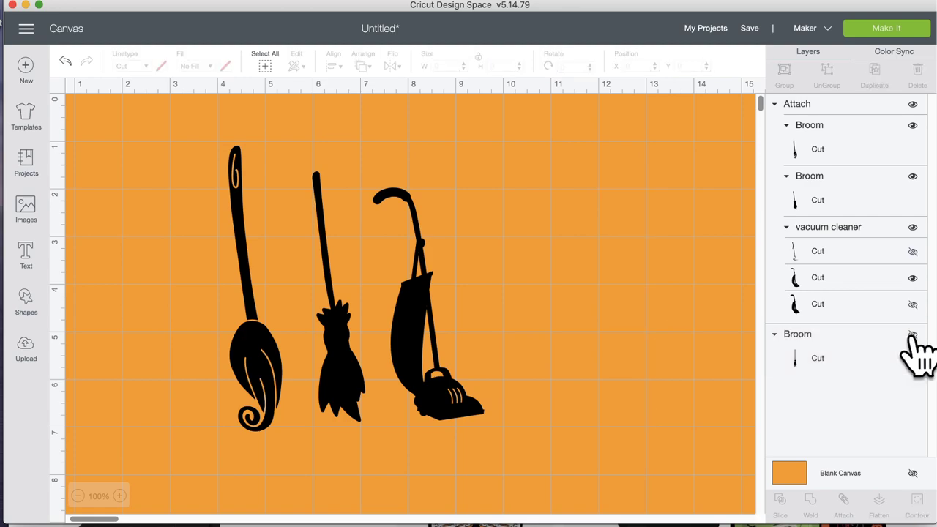
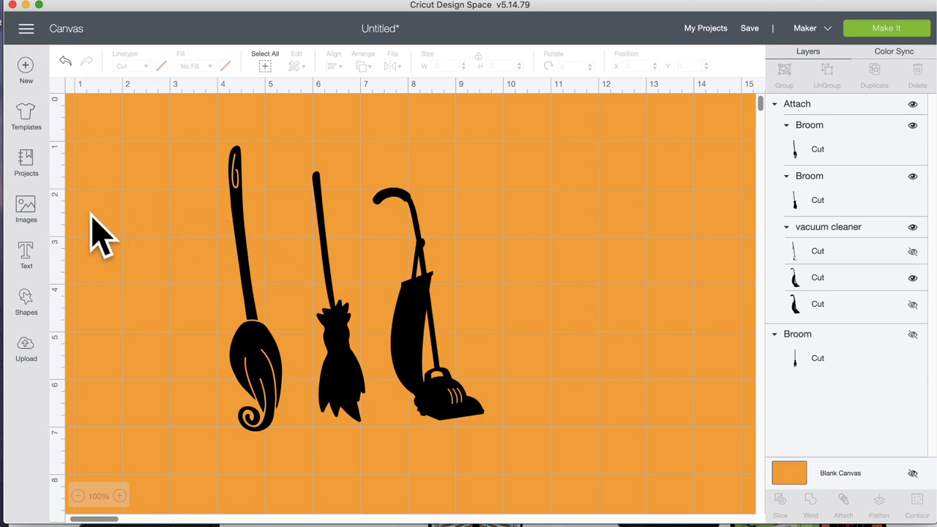
Step: Search the image sets for 'hocus' and open the Hocus Pocus set
left_click(26, 206)
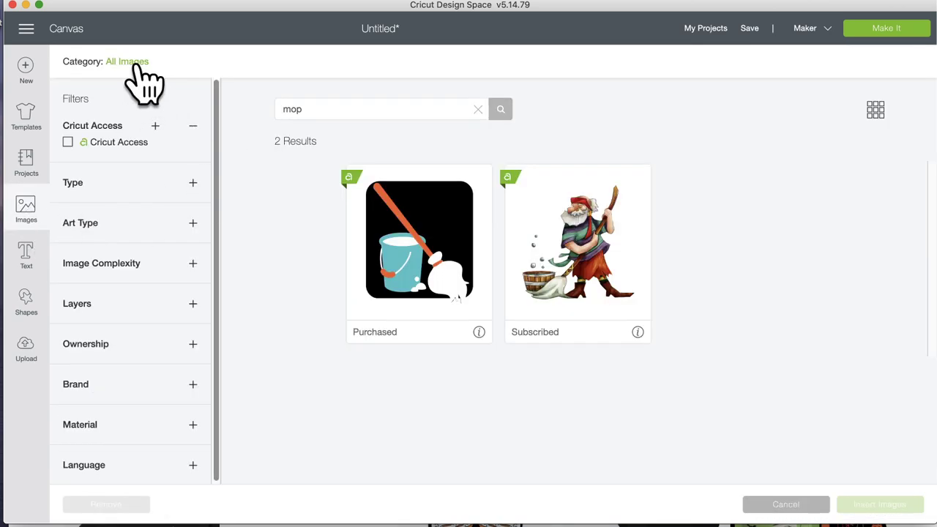
left_click(135, 62)
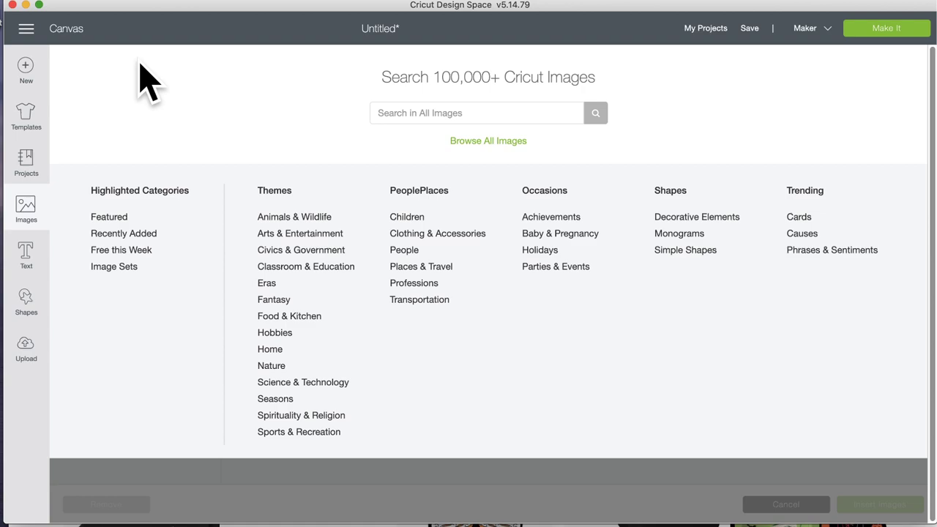
left_click(120, 267)
left_click(405, 109)
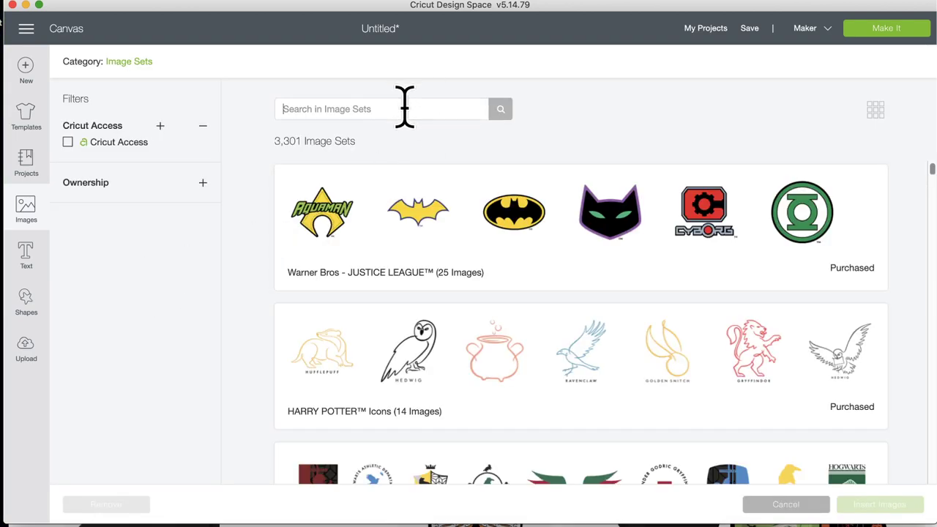
type("hocu")
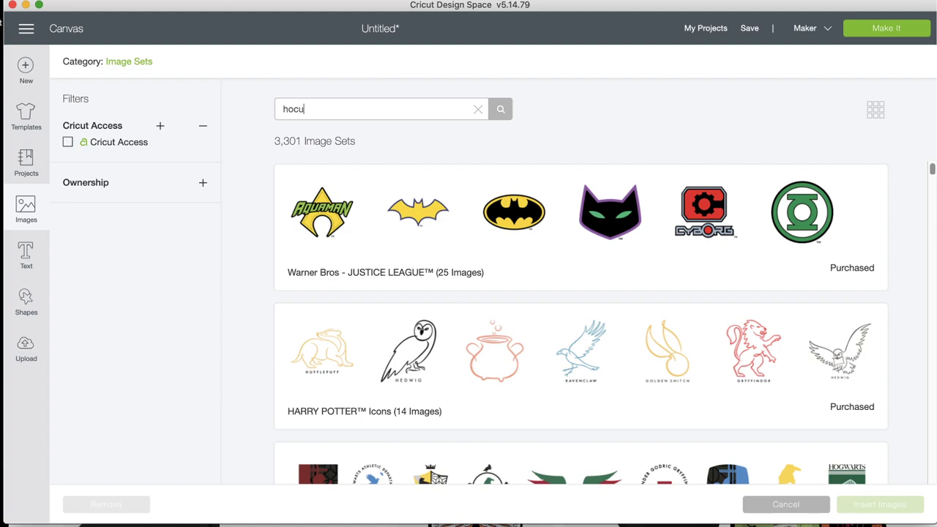
type("s")
key("Return")
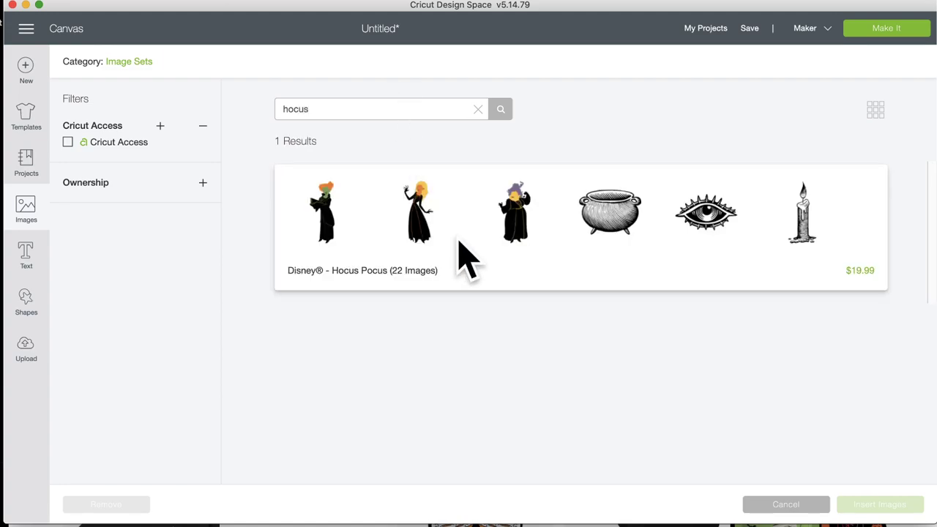
left_click(464, 257)
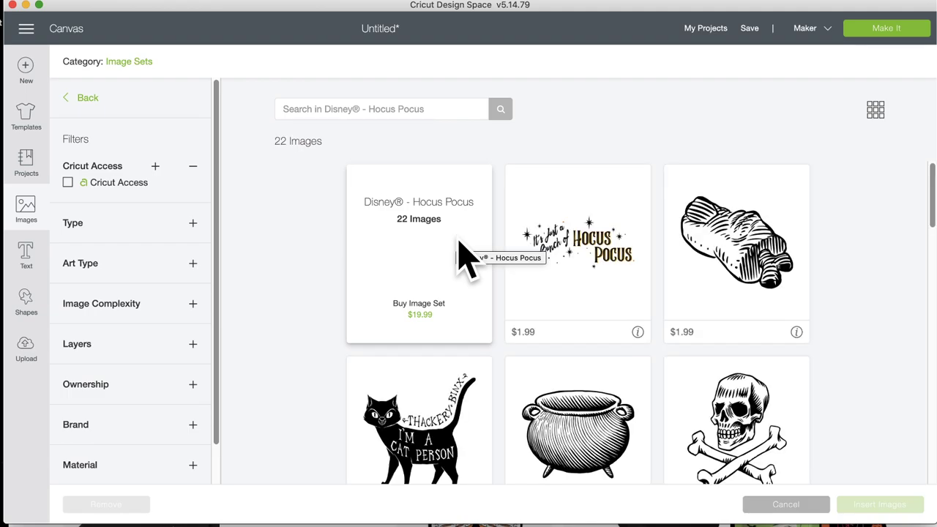
Step: Look through the Hocus Pocus images without inserting any, then add an empty text box
scroll(460, 245, "down", 5)
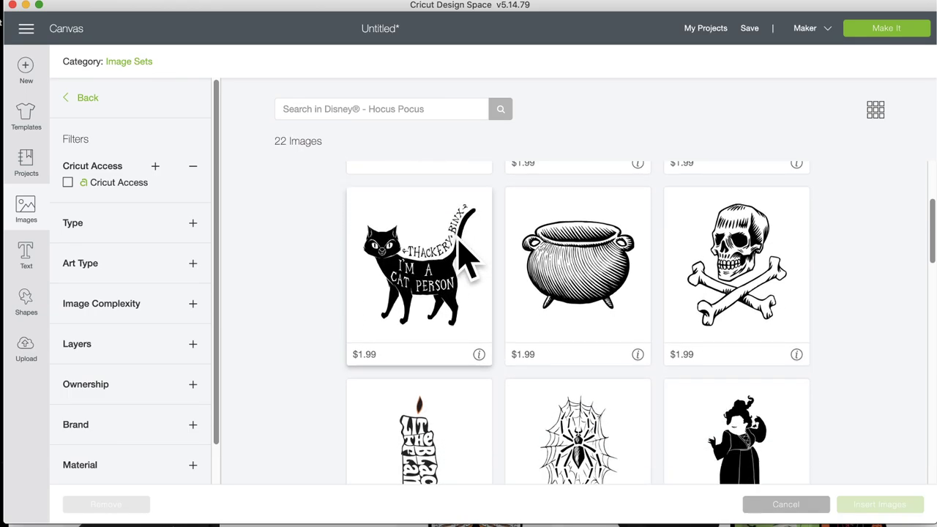
scroll(460, 242, "down", 10)
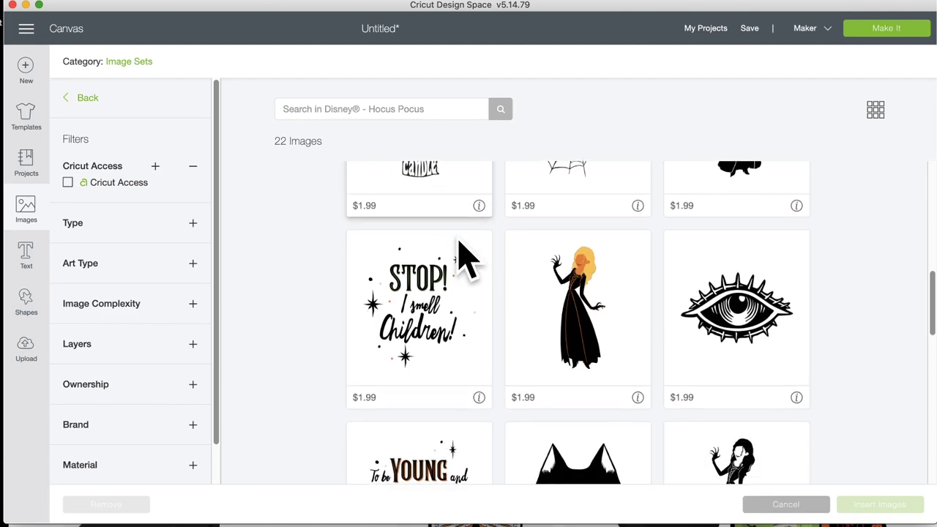
scroll(460, 258, "down", 9)
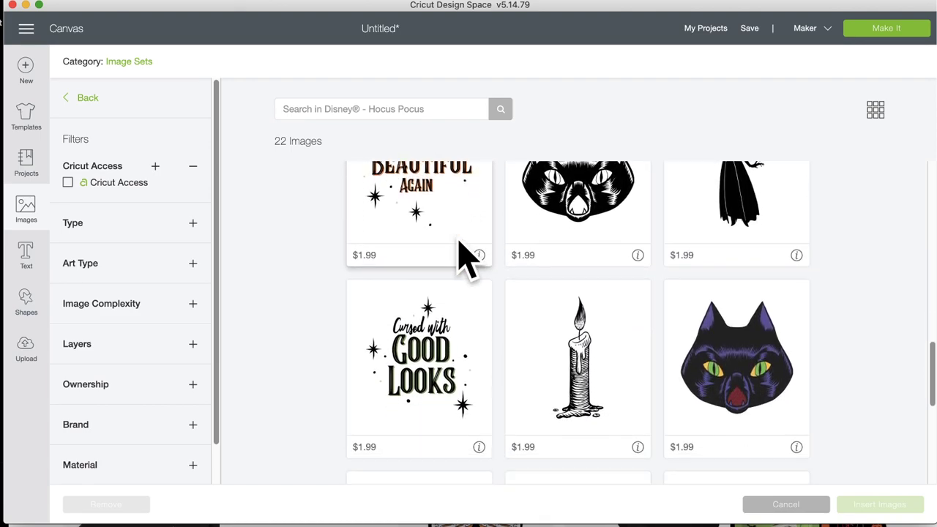
scroll(460, 256, "down", 10)
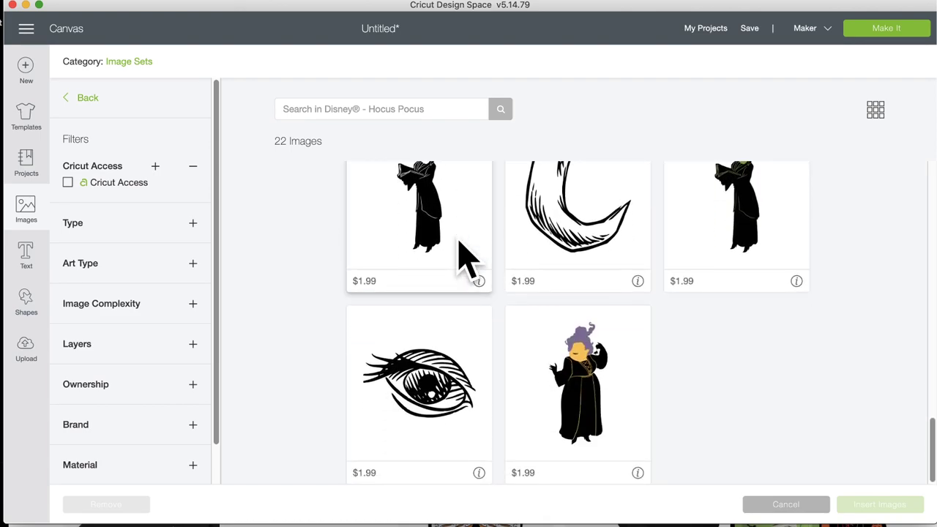
scroll(460, 258, "up", 20)
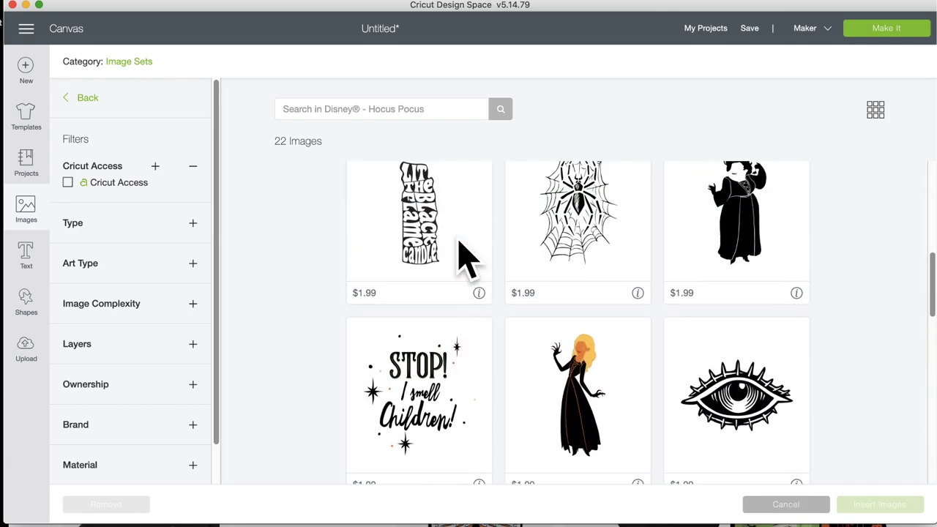
scroll(460, 258, "up", 5)
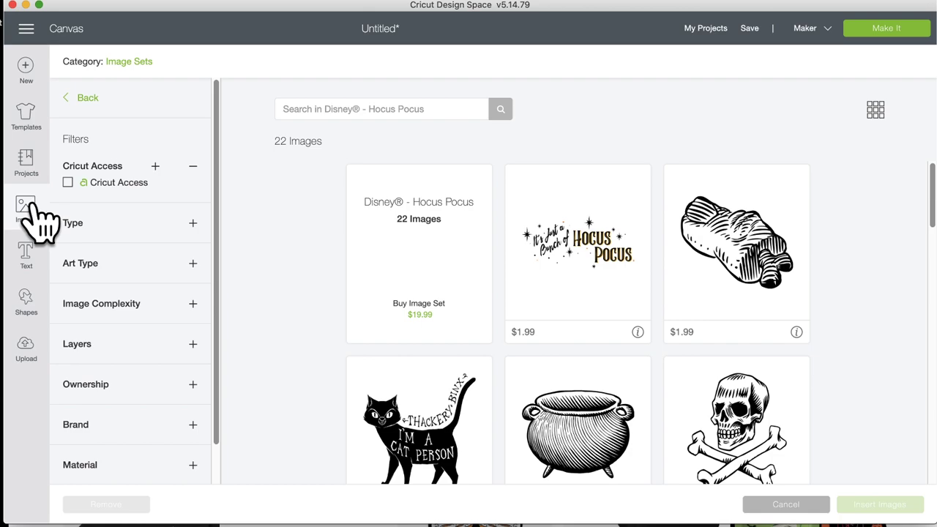
left_click(143, 63)
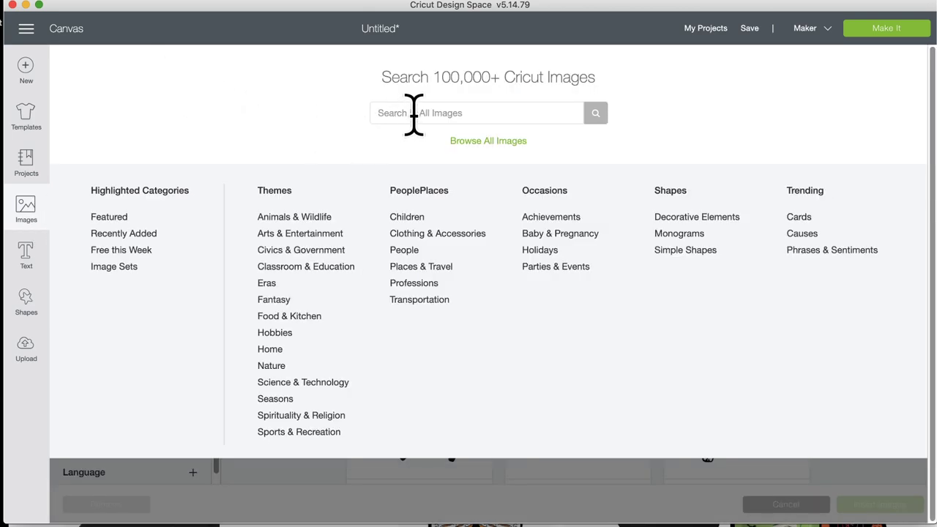
left_click(29, 252)
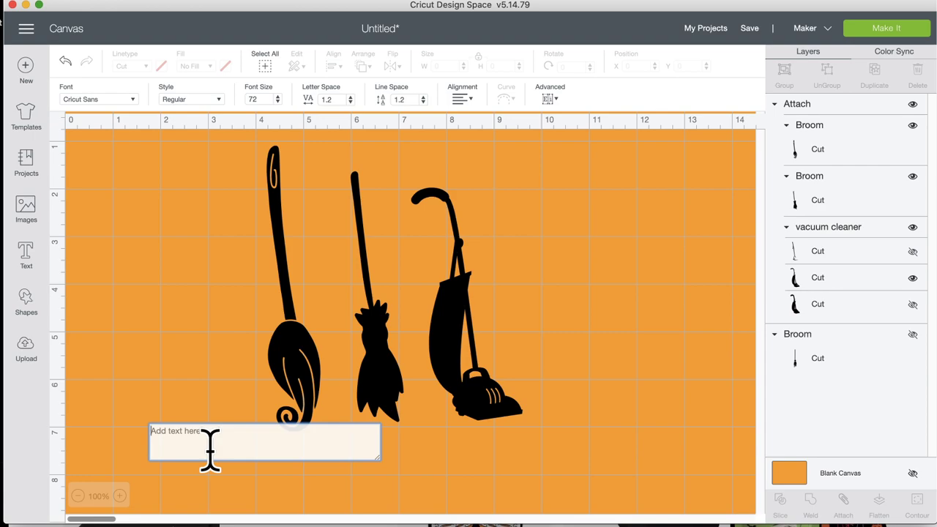
Step: Enter 'Come We Fly' and move the text below the brooms and vacuum cleaner
type("Come")
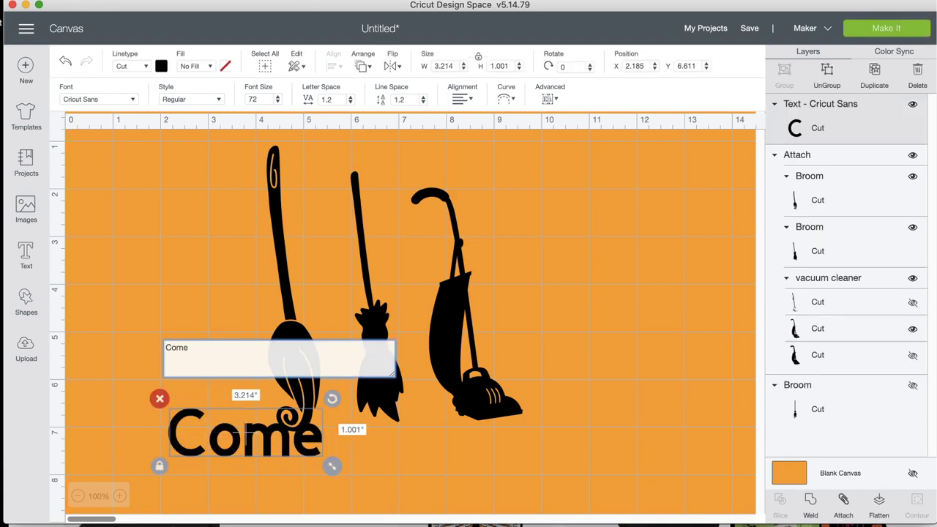
type(" We F")
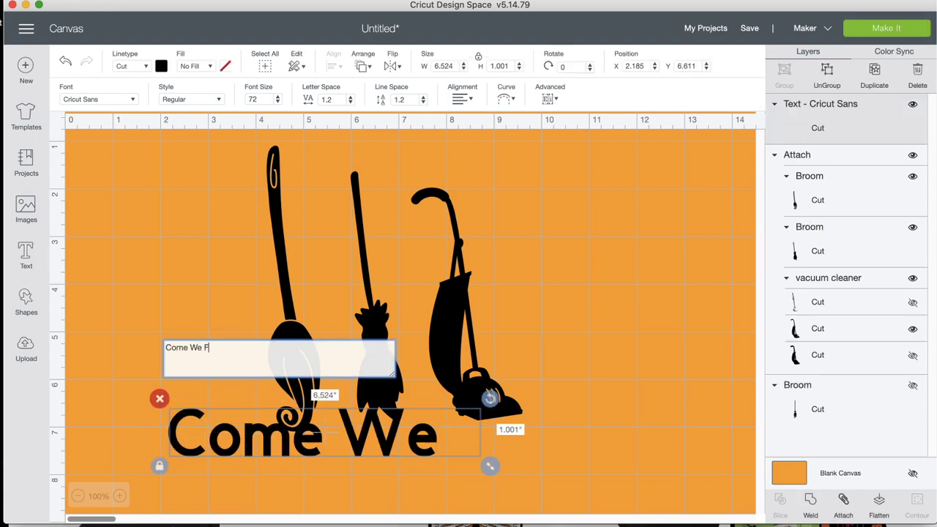
type("ly")
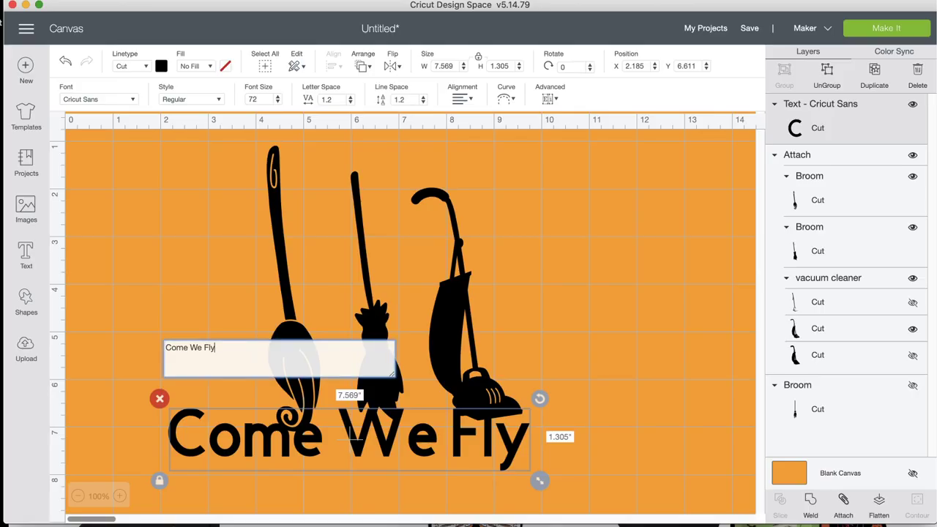
scroll(359, 359, "down", 5)
left_click_drag(364, 335, 392, 356)
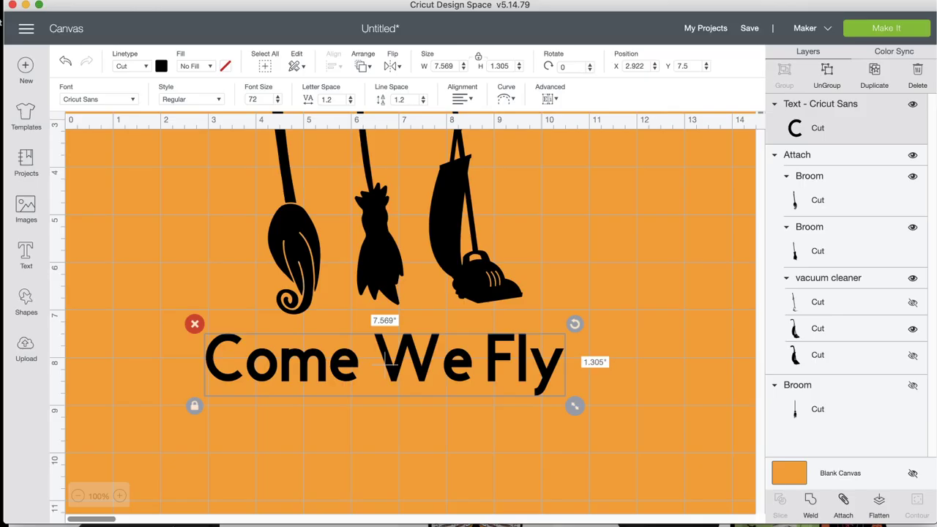
Step: Change the text font to Anna's Fancy Lettering - Victoria
left_click(129, 102)
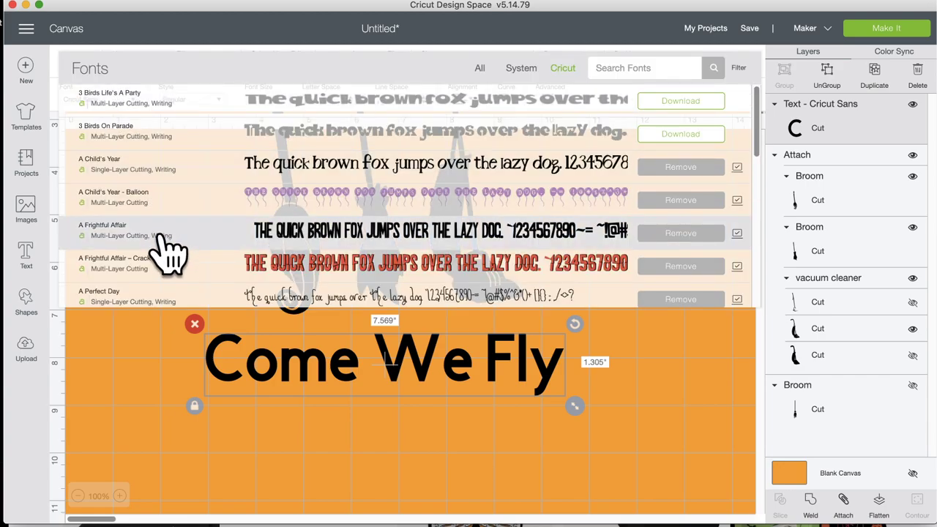
scroll(167, 251, "down", 3)
scroll(167, 251, "down", 3)
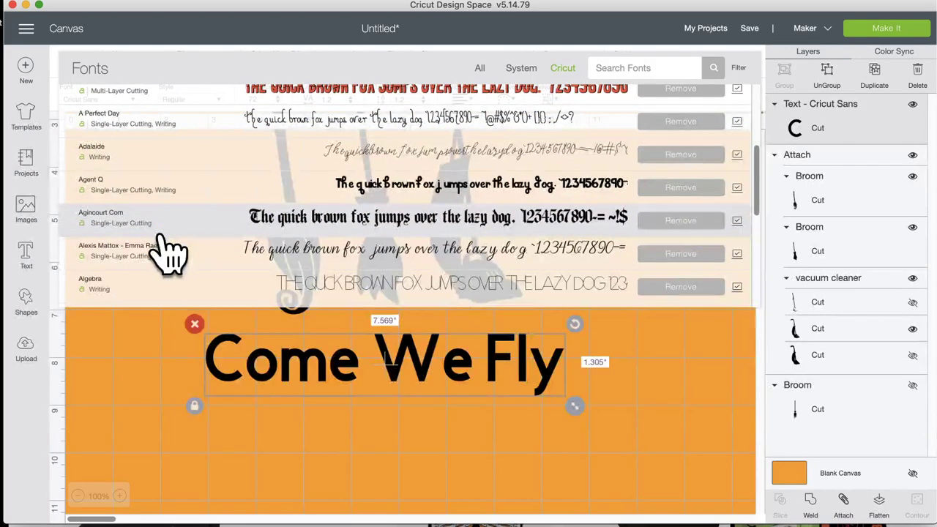
scroll(167, 251, "down", 10)
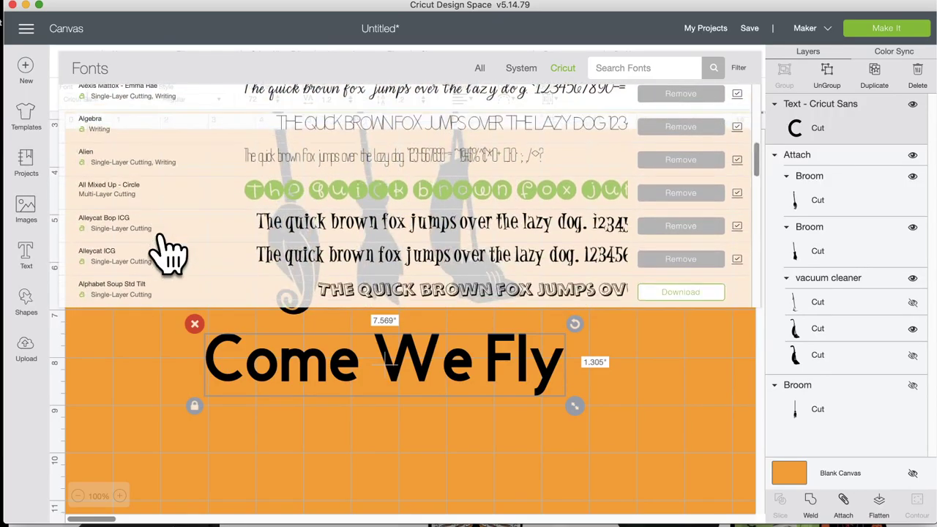
scroll(167, 251, "down", 10)
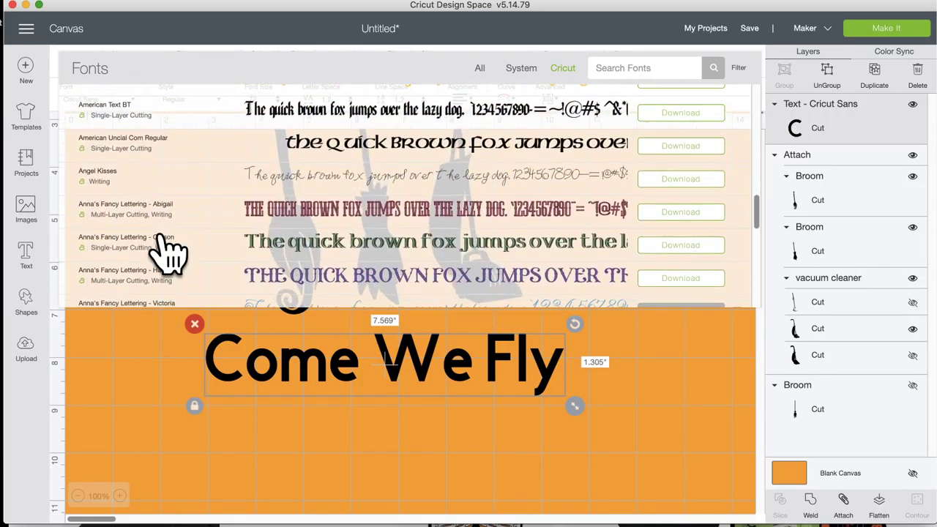
scroll(168, 253, "down", 1)
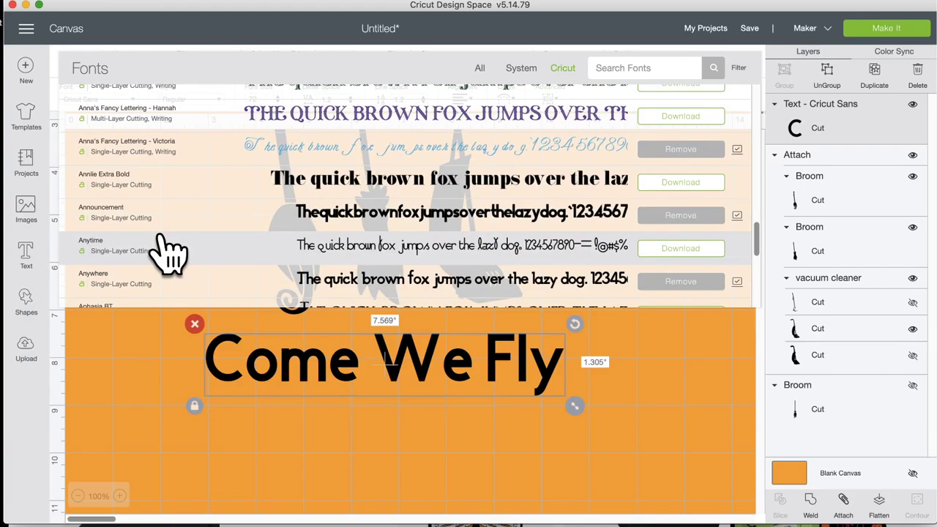
left_click(207, 147)
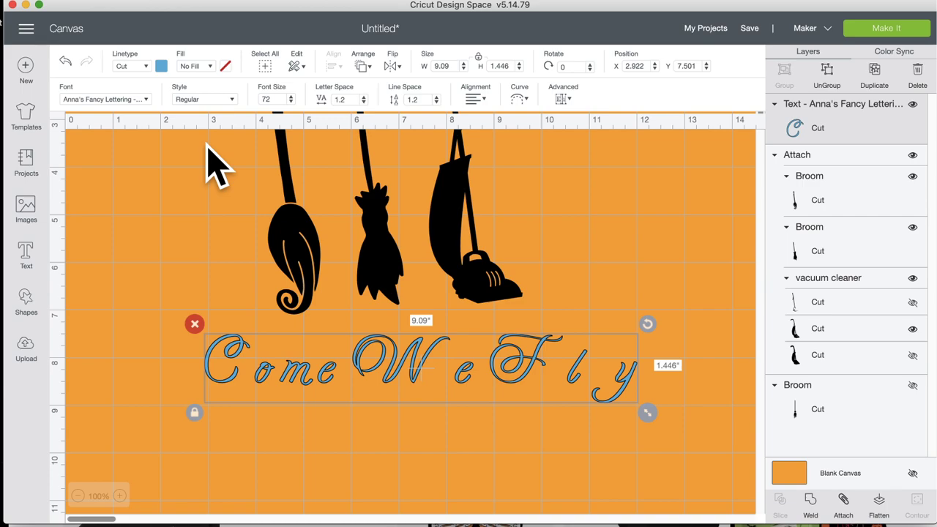
Step: Reduce the letter spacing to -1.1
left_click(363, 102)
left_click(364, 102)
left_click(363, 102)
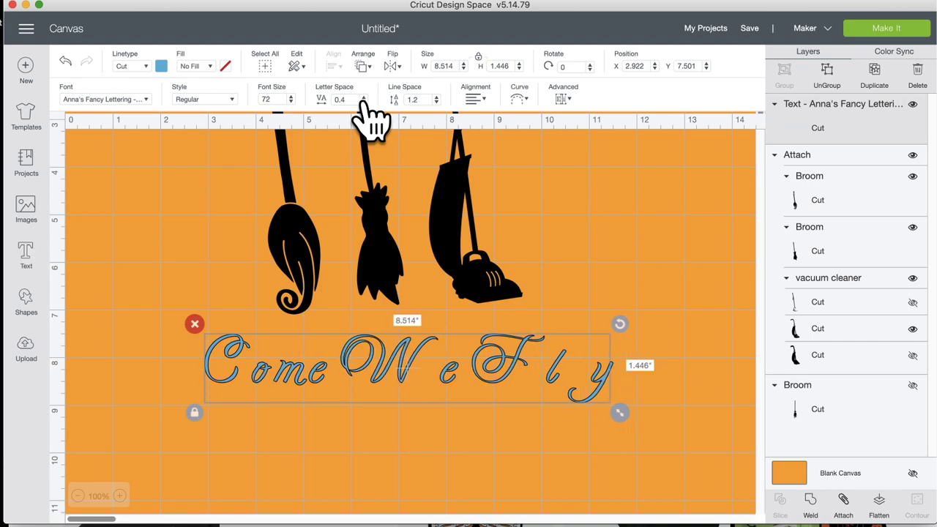
left_click(363, 101)
left_click(363, 102)
left_click(363, 102)
left_click(363, 101)
left_click(363, 101)
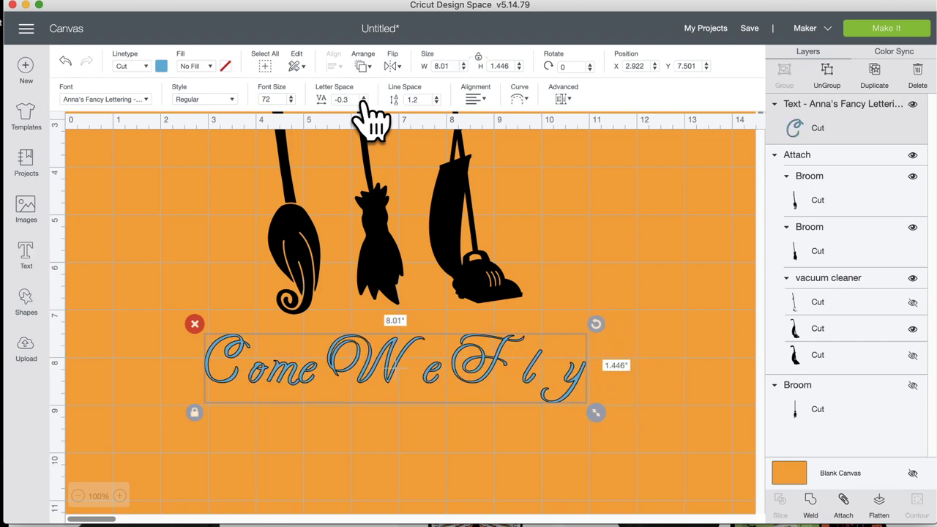
left_click(363, 102)
left_click(363, 102)
left_click(364, 102)
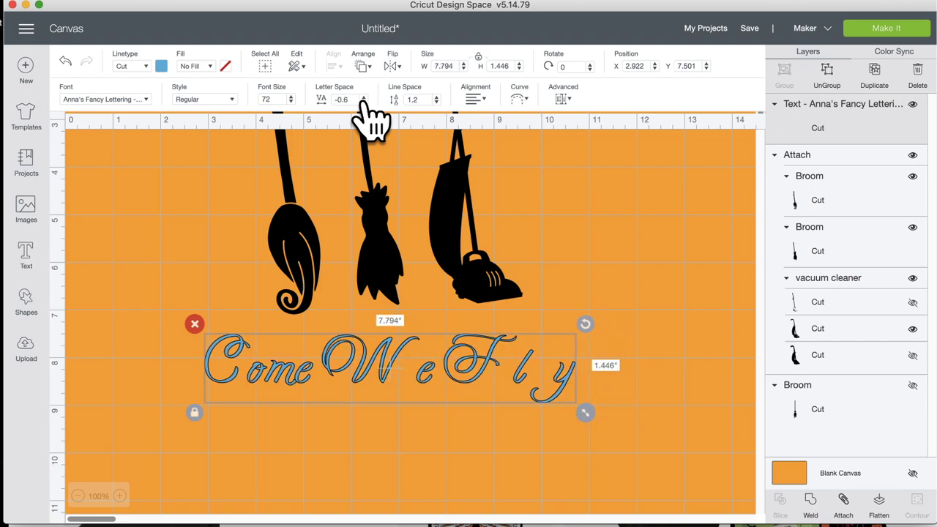
left_click(363, 101)
left_click(364, 102)
left_click(363, 102)
left_click(363, 102)
left_click(364, 102)
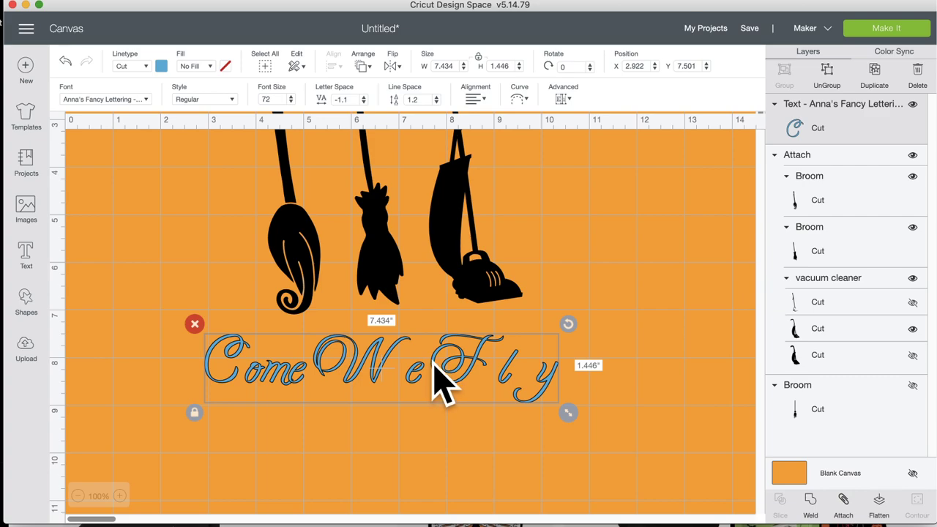
Step: Add a comma after 'Come' and move the text slightly right, to X 3.311, Y 7.432
double_click(283, 377)
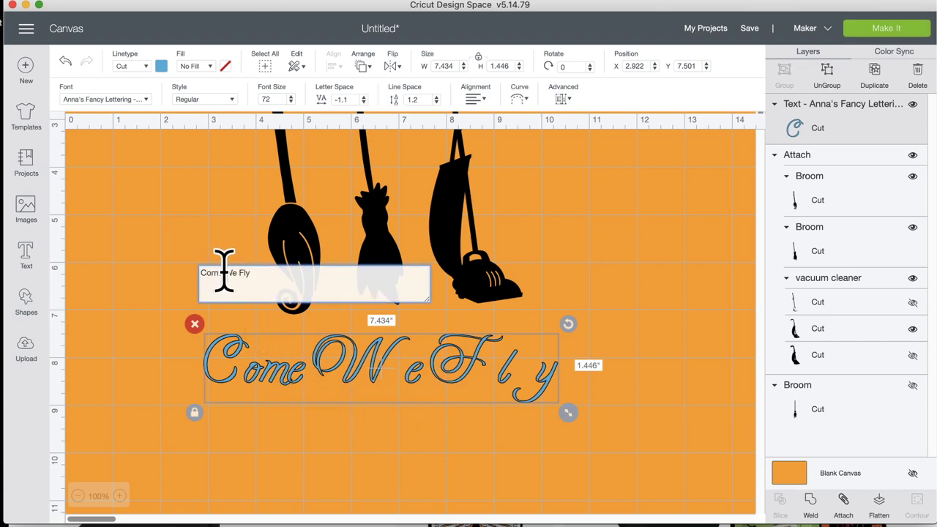
type(",")
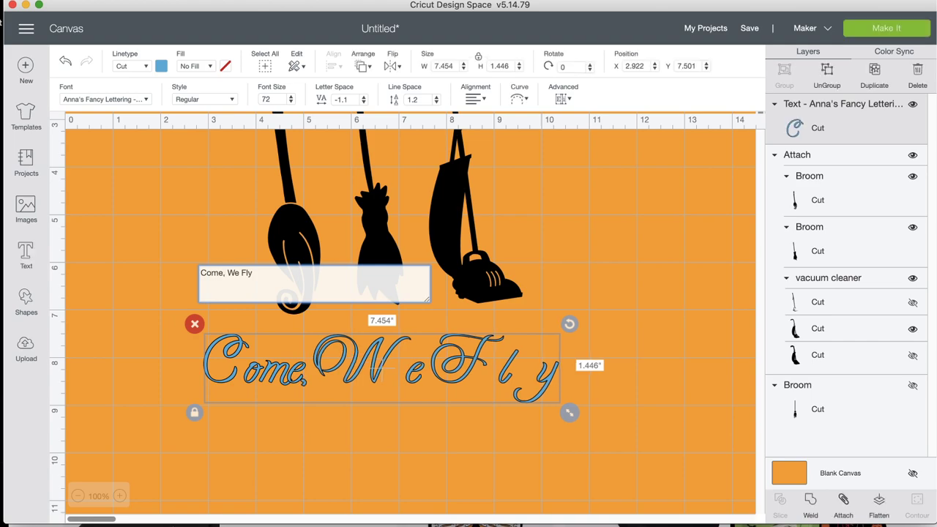
left_click(400, 435)
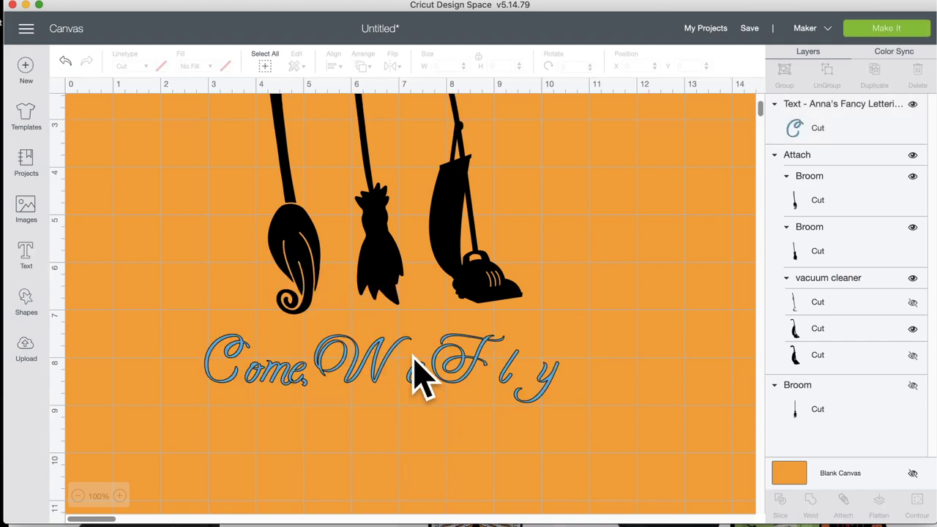
left_click(410, 378)
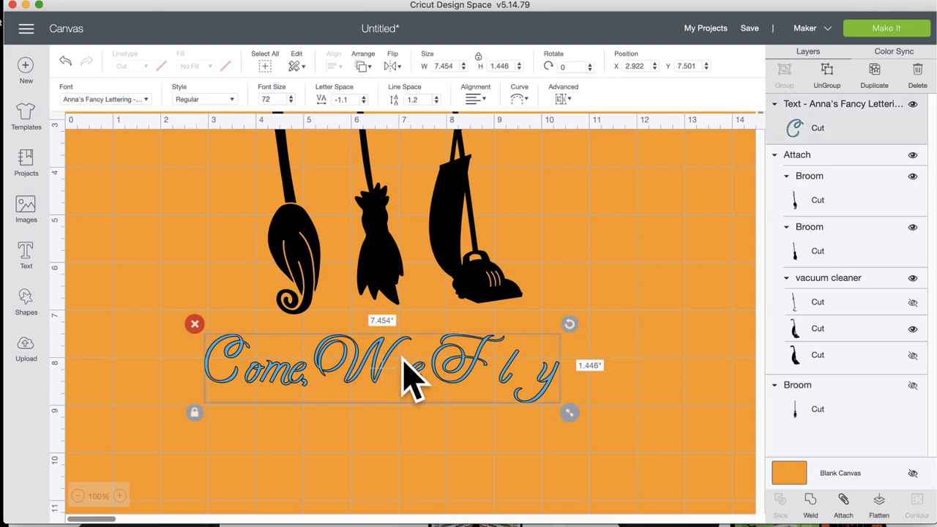
left_click_drag(410, 378, 422, 354)
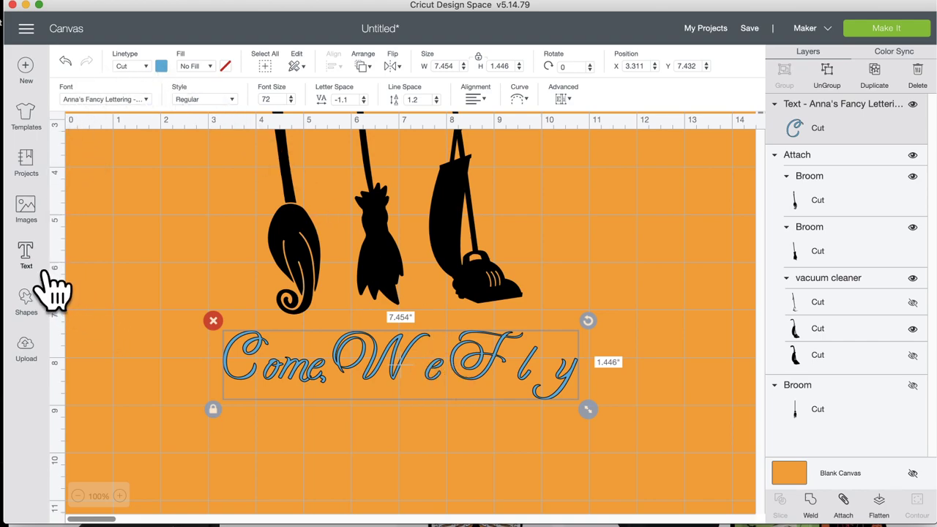
Step: Search the image sets for 'flourish' and browse the results
left_click(26, 207)
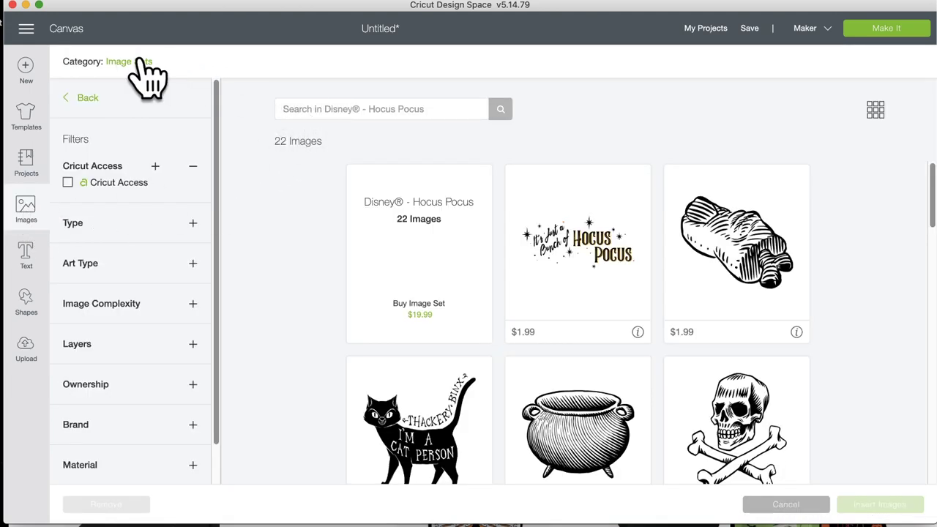
left_click(84, 98)
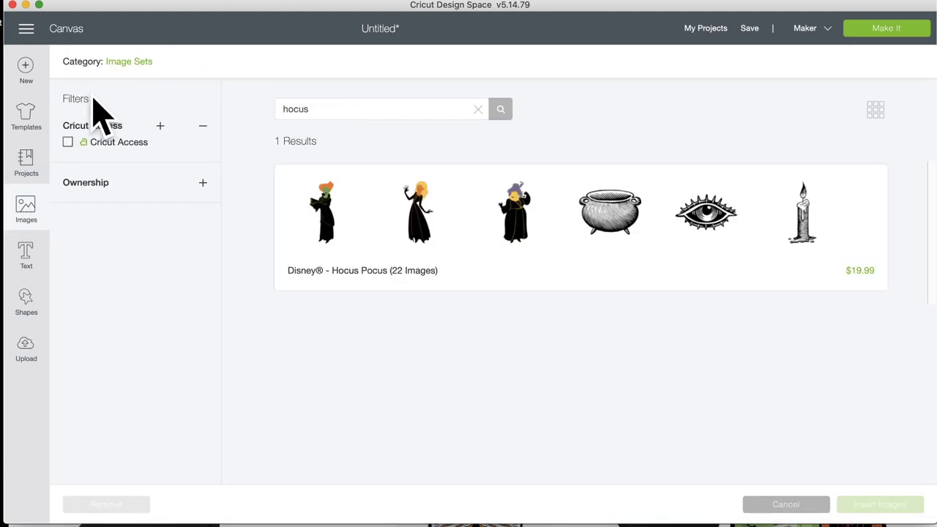
left_click(128, 63)
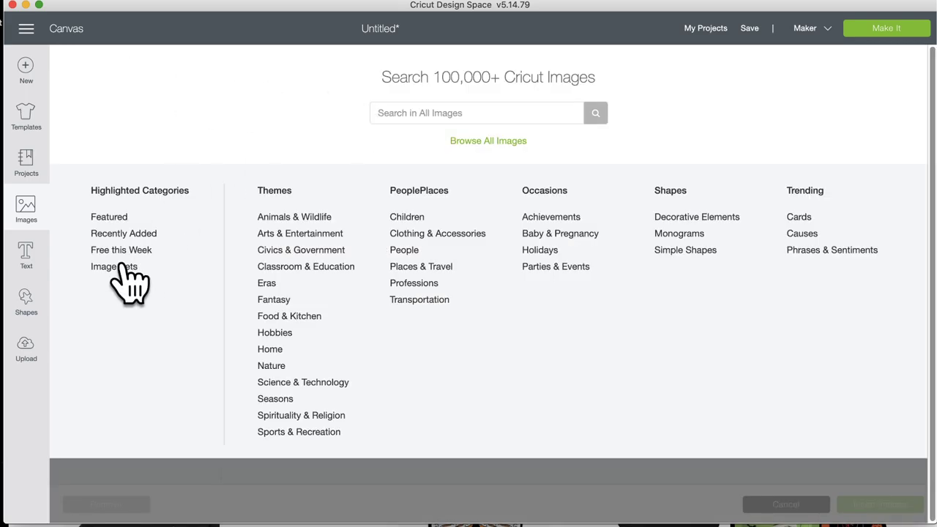
left_click(117, 266)
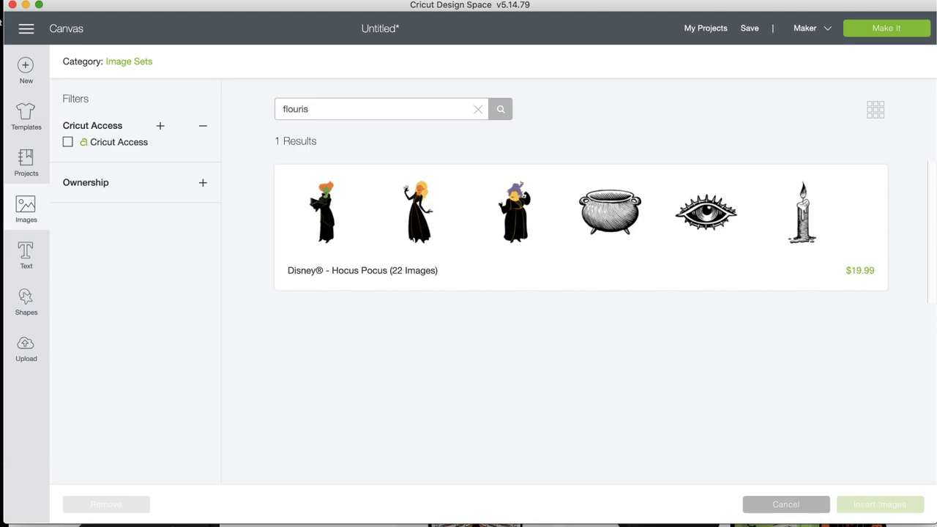
key("Return")
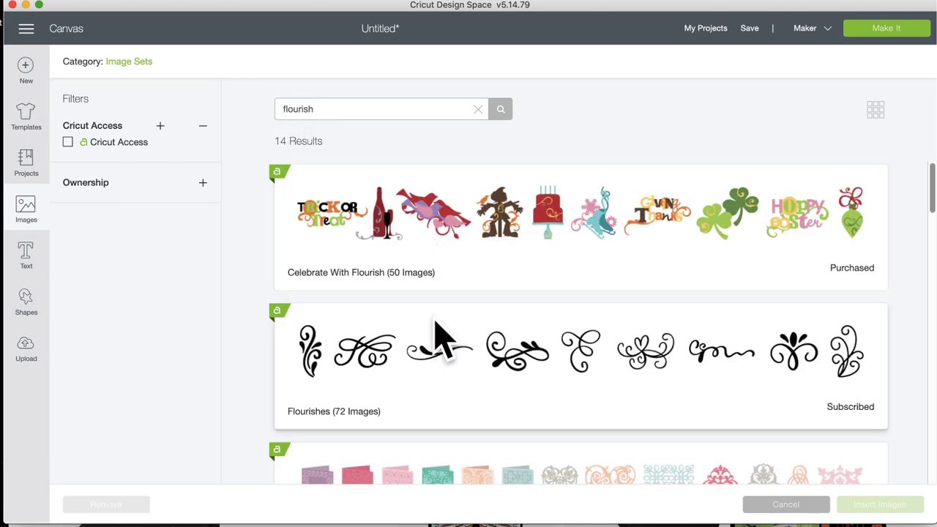
scroll(439, 336, "down", 2)
scroll(439, 337, "down", 1)
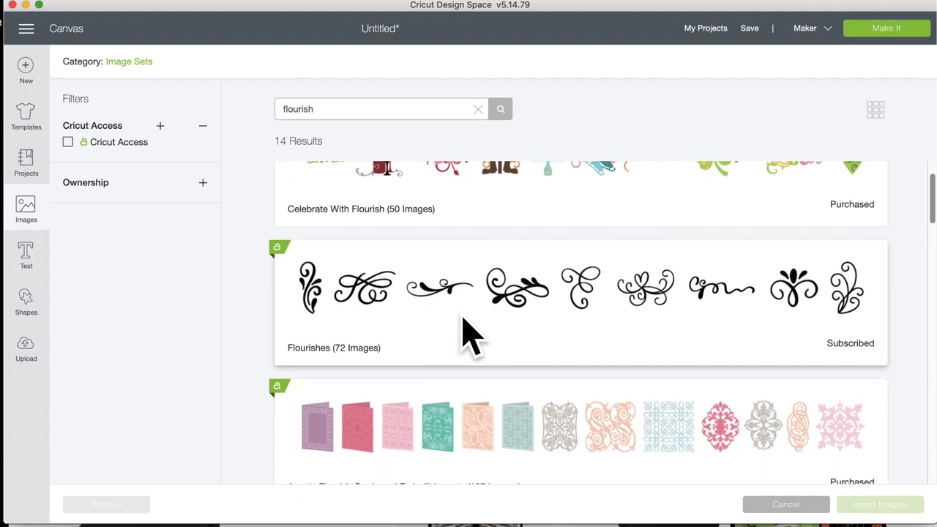
scroll(471, 337, "down", 6)
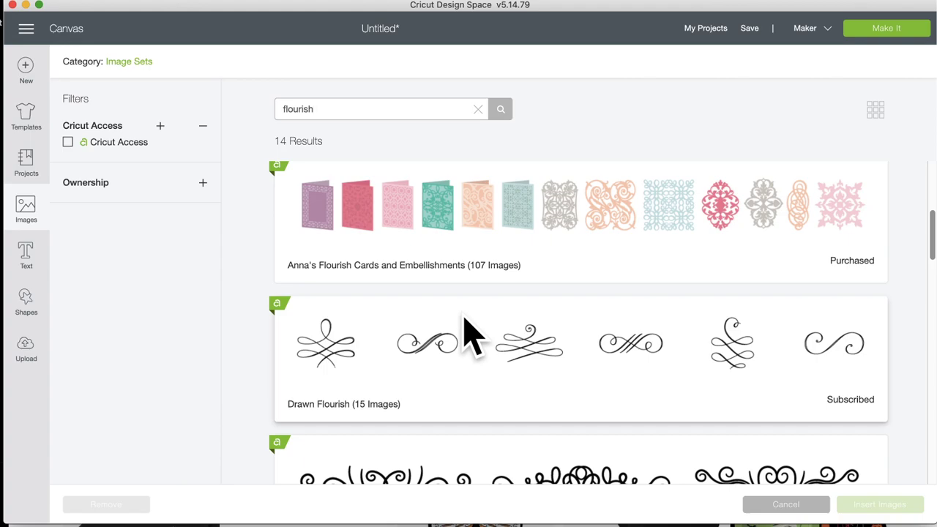
scroll(471, 337, "down", 3)
scroll(471, 337, "down", 15)
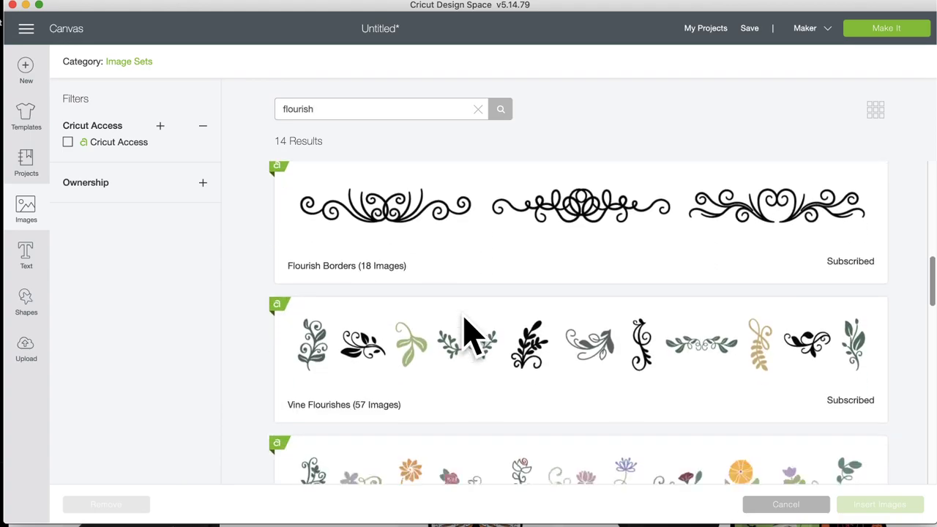
scroll(471, 337, "down", 18)
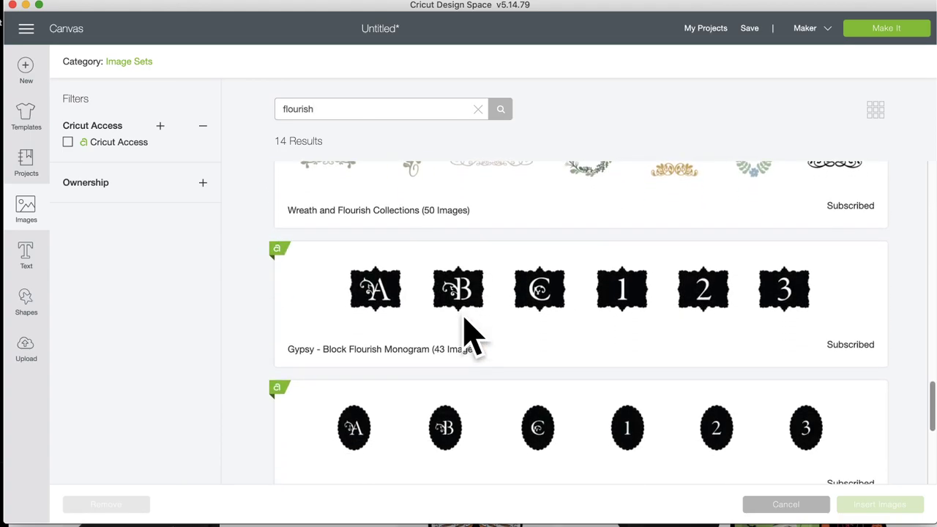
scroll(471, 336, "down", 1)
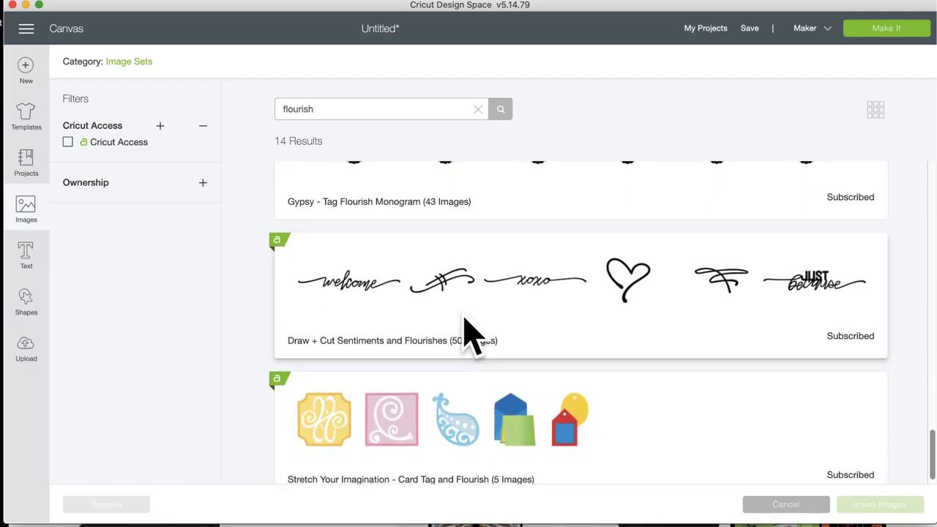
scroll(470, 337, "down", 1)
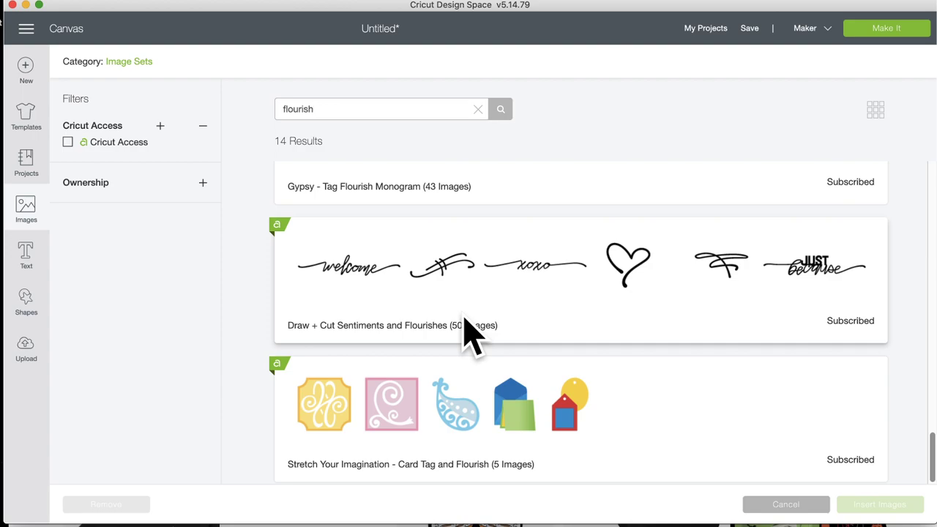
scroll(471, 337, "up", 3)
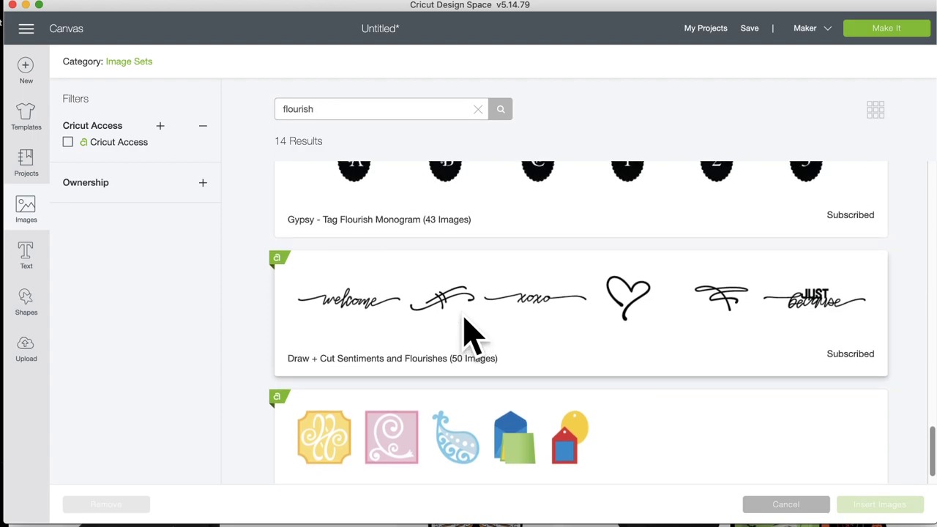
scroll(471, 337, "up", 10)
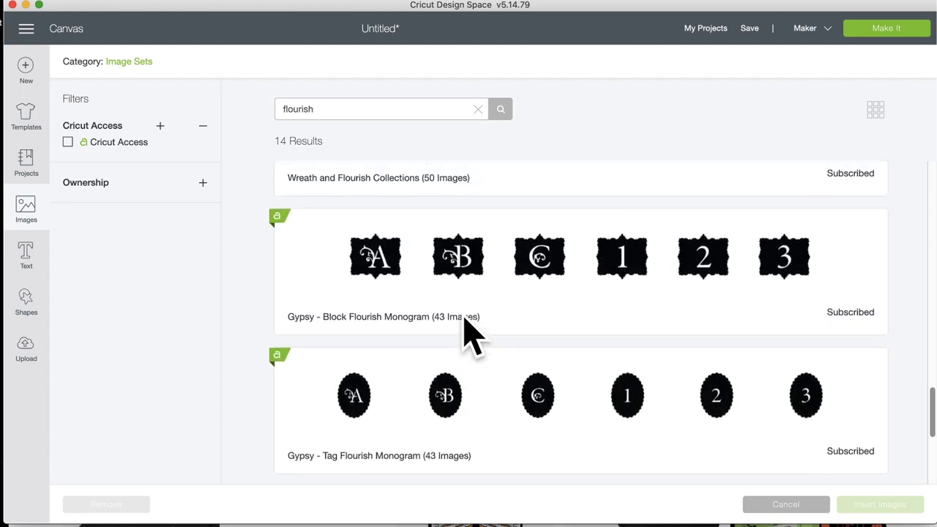
scroll(471, 337, "up", 20)
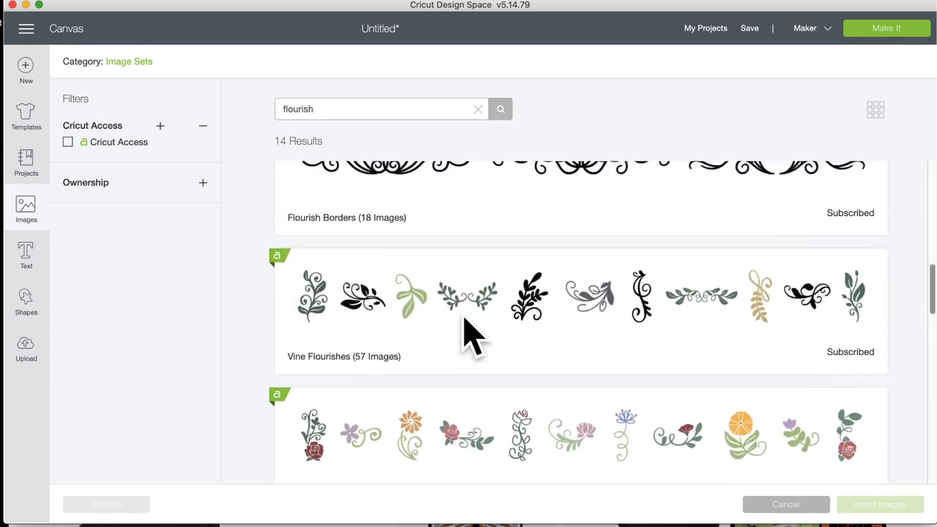
scroll(471, 337, "up", 10)
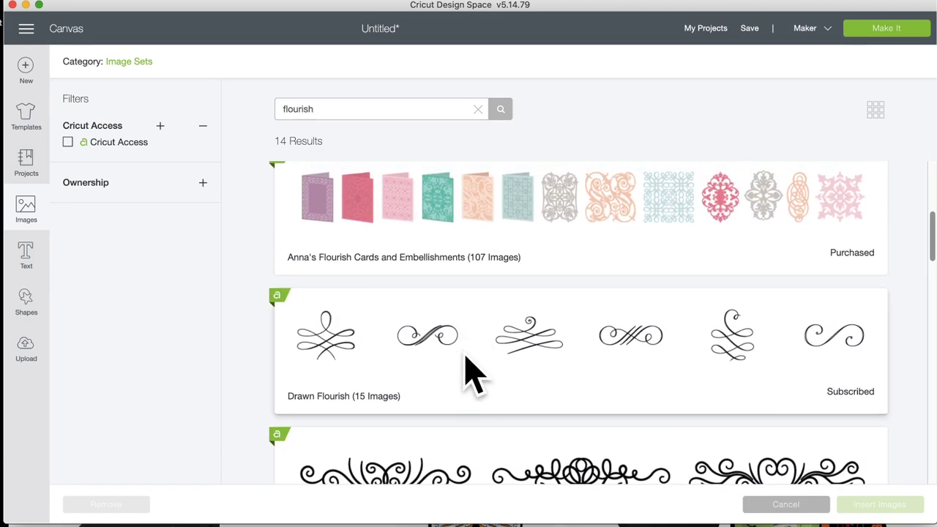
Step: Open the Drawn Flourish set and choose the long swirl image
left_click(484, 359)
scroll(484, 359, "down", 10)
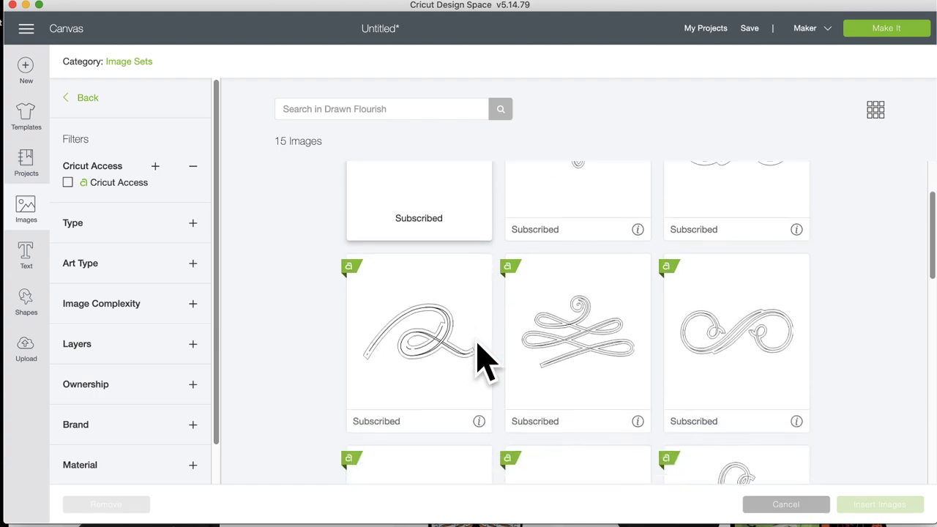
scroll(484, 359, "down", 3)
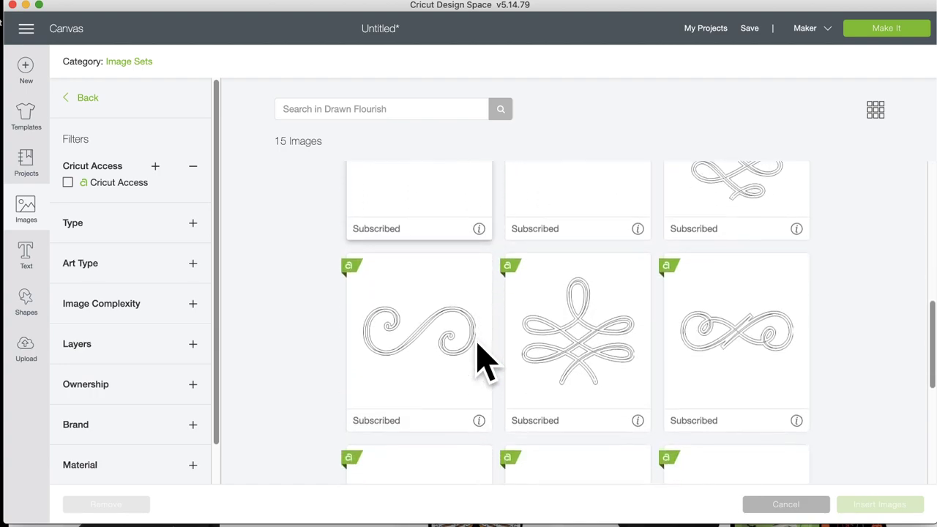
scroll(483, 359, "up", 4)
scroll(484, 359, "down", 4)
scroll(483, 359, "down", 2)
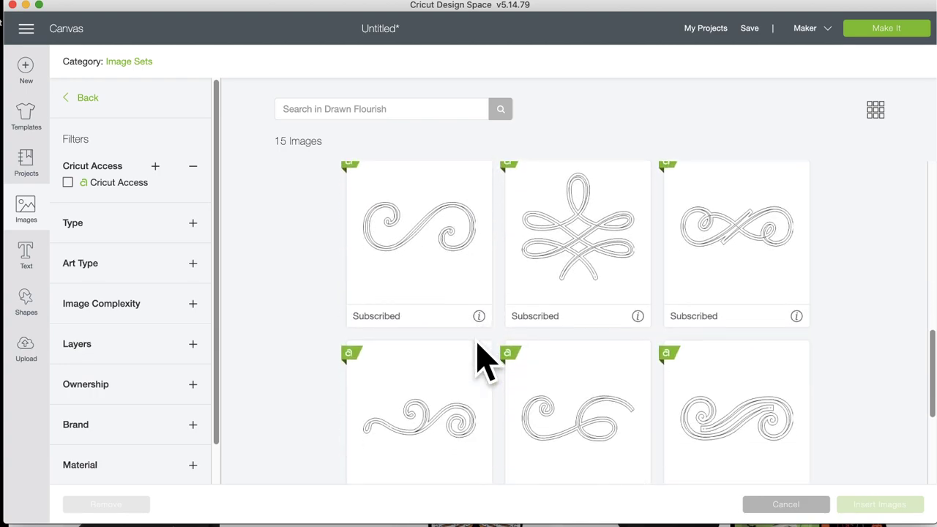
scroll(483, 359, "up", 1)
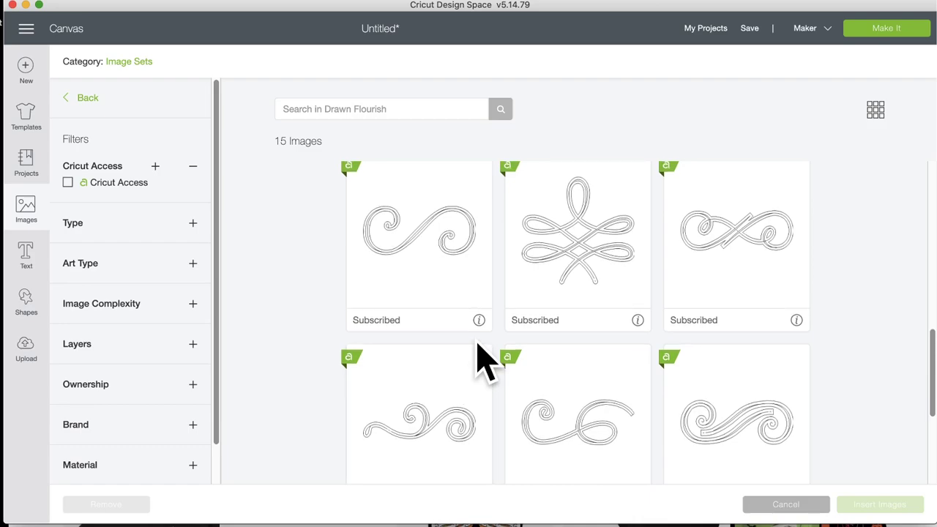
scroll(477, 356, "down", 1)
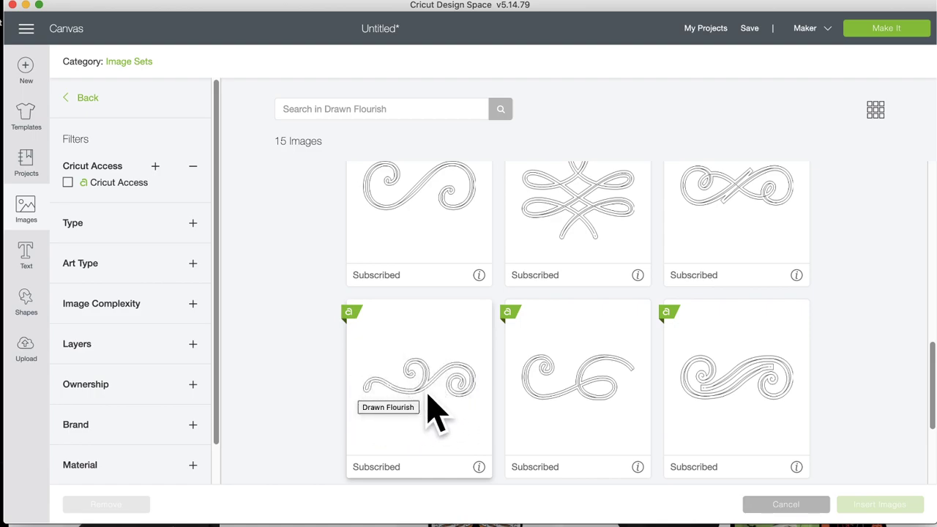
left_click(425, 371)
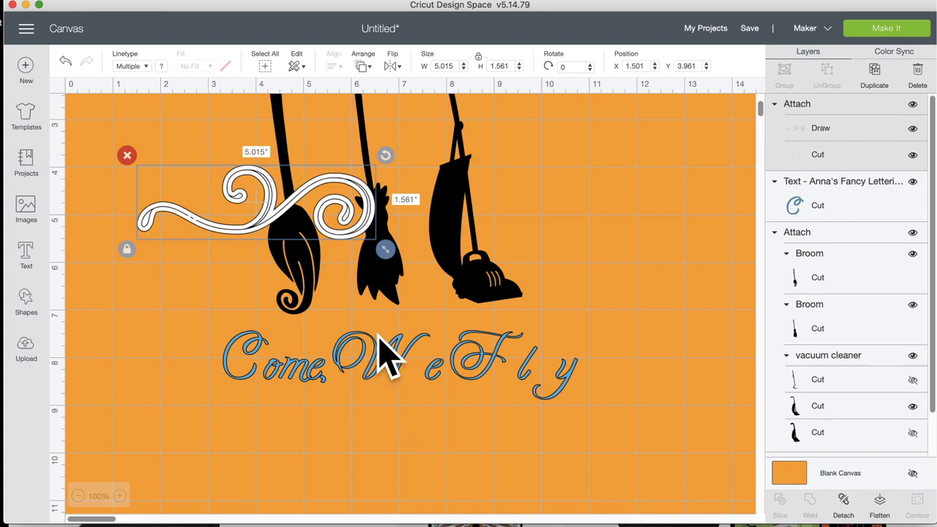
Step: Place the swirl under the text with draw lines hidden, widen it to 6.015 inches, then ungroup the text
left_click_drag(286, 229, 407, 446)
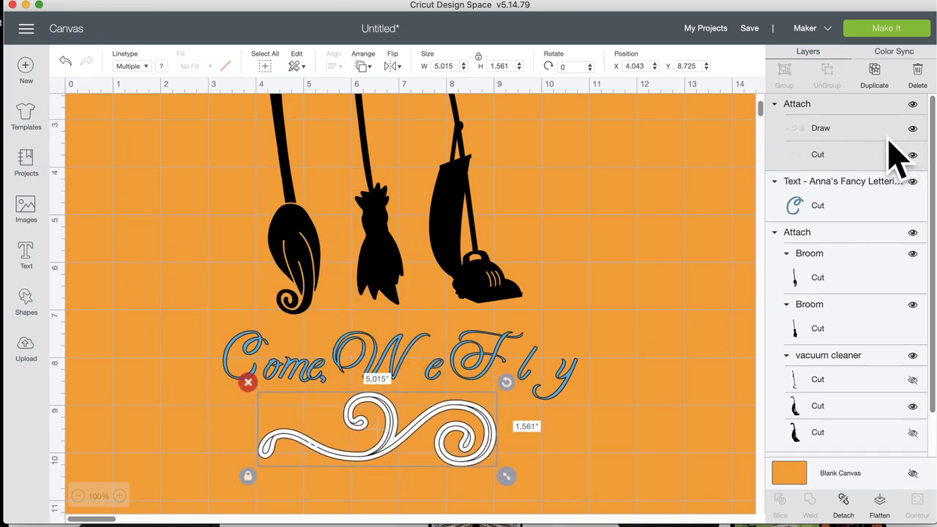
left_click(912, 129)
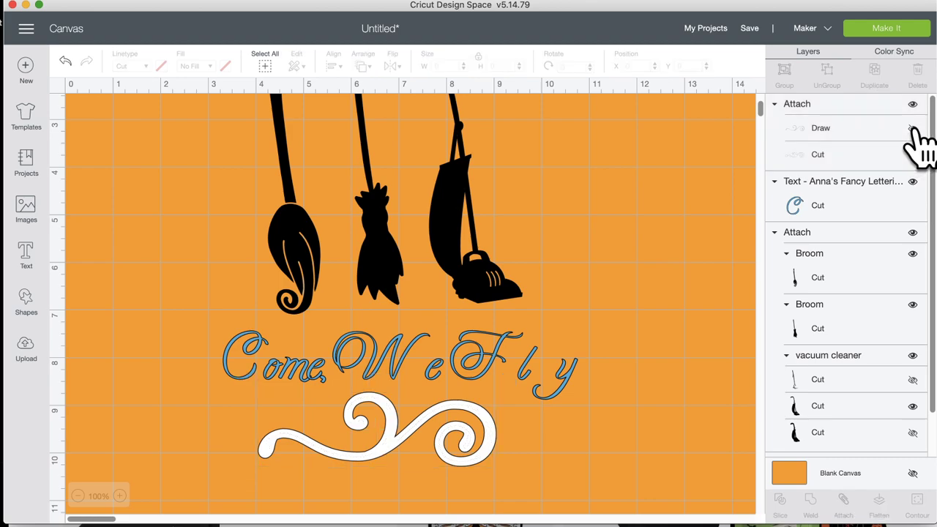
left_click(388, 445)
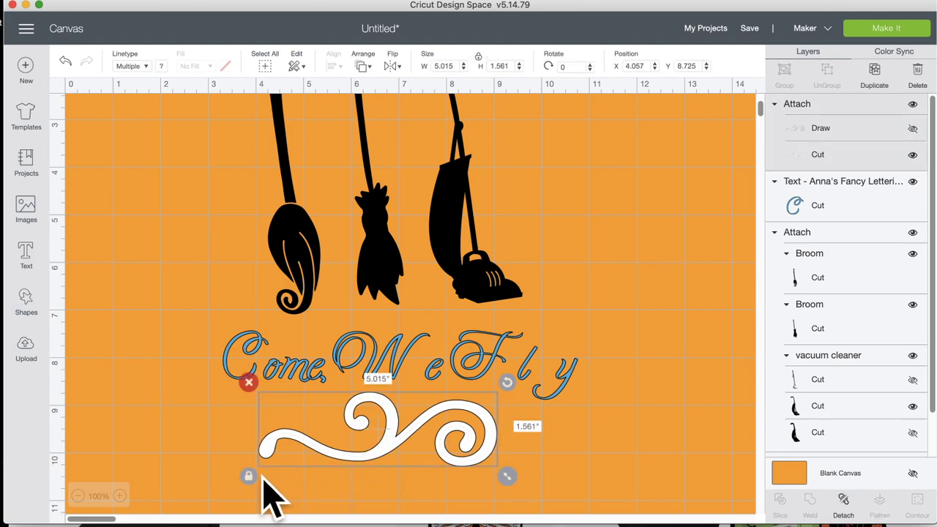
left_click_drag(508, 477, 557, 468)
left_click_drag(429, 416, 428, 410)
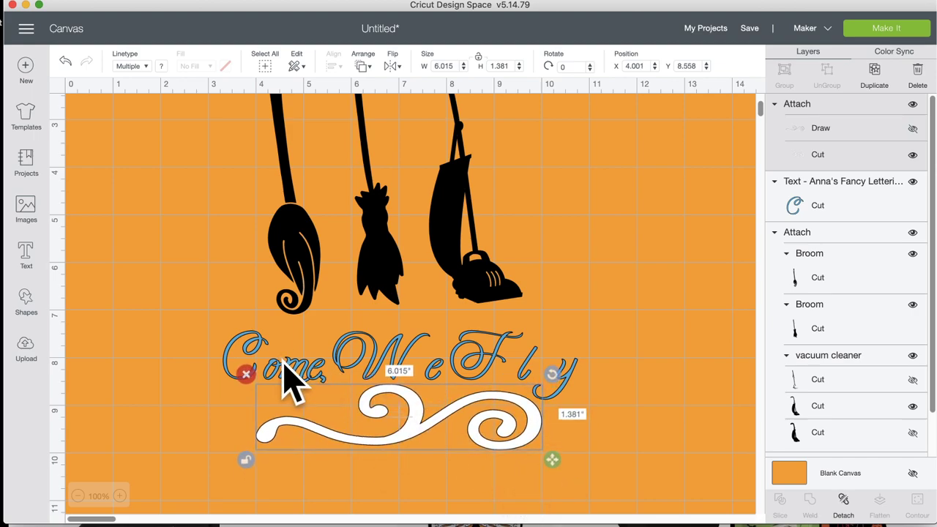
left_click(286, 370)
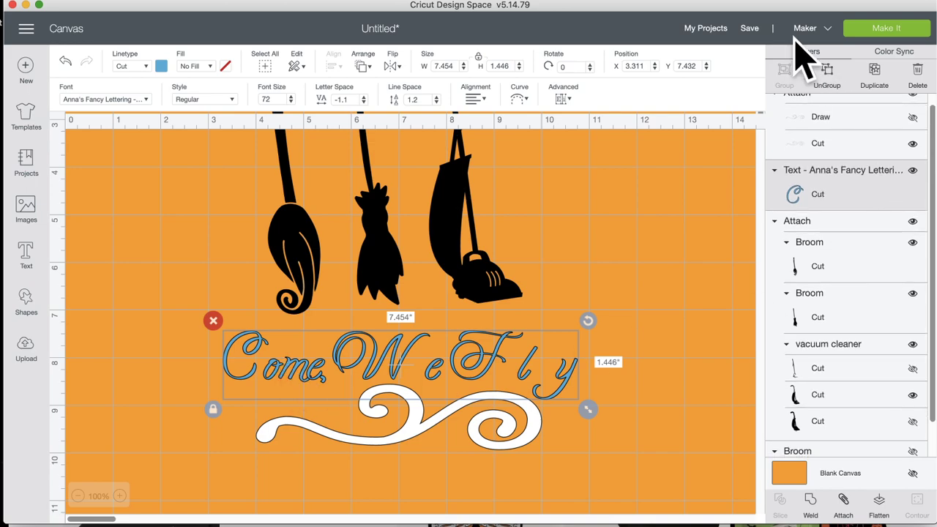
left_click(827, 77)
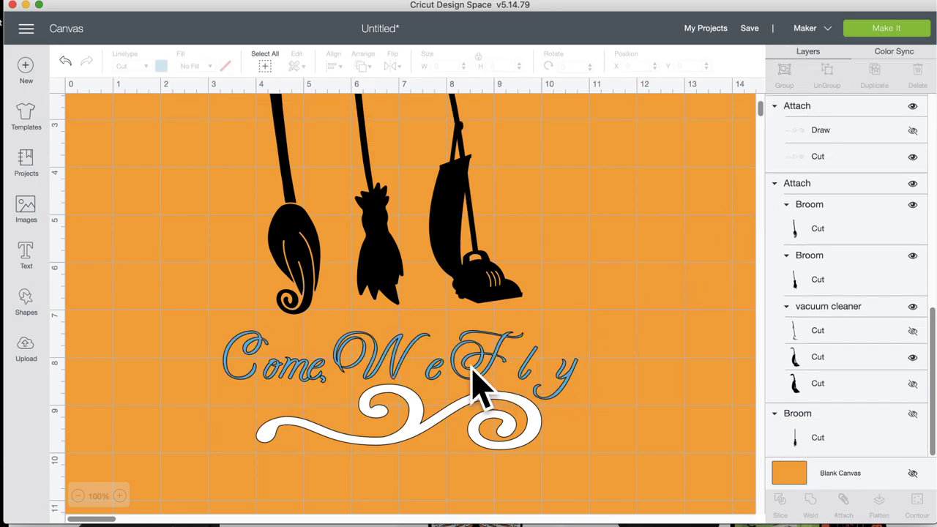
Step: Lower the swirl and set the letters of 'Come' along it, tilting 'ome'
left_click(286, 388)
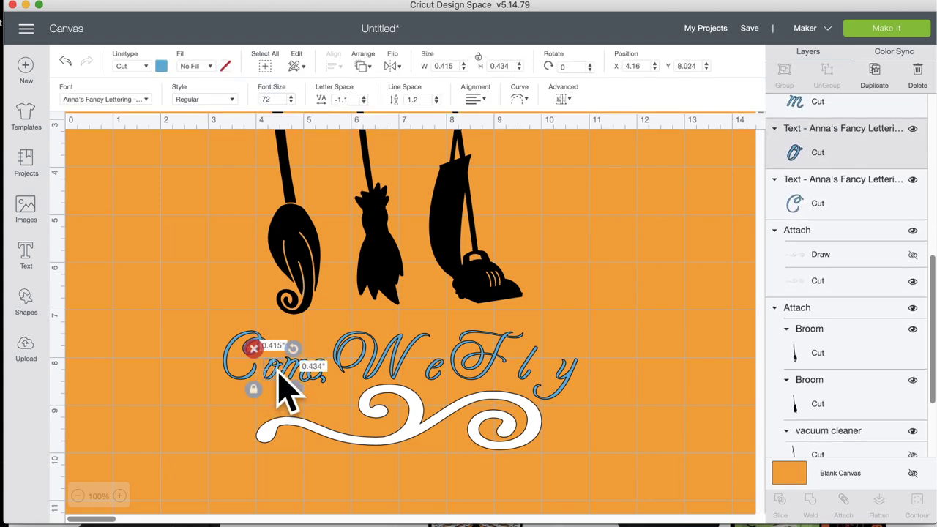
left_click(333, 410)
left_click_drag(344, 432, 357, 489)
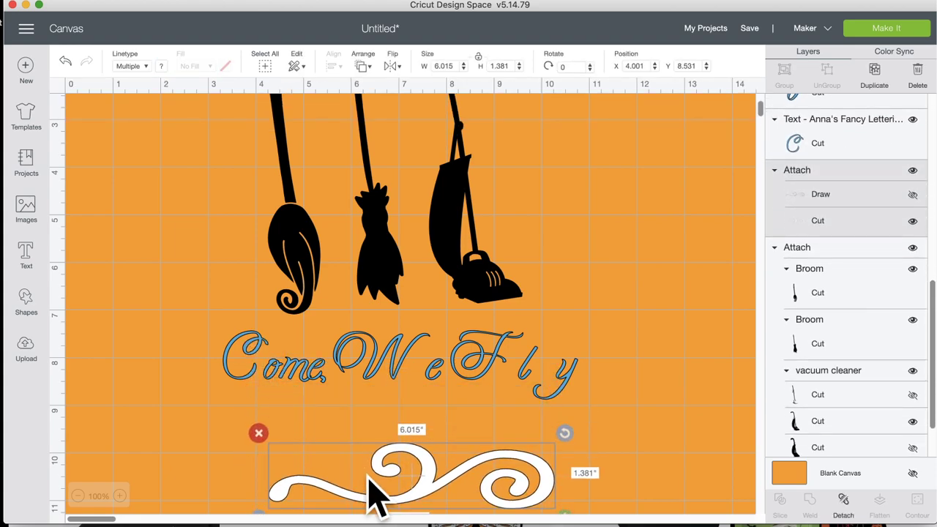
mouse_move(324, 393)
left_mouse_down()
mouse_move(308, 360)
mouse_move(271, 358)
left_mouse_up()
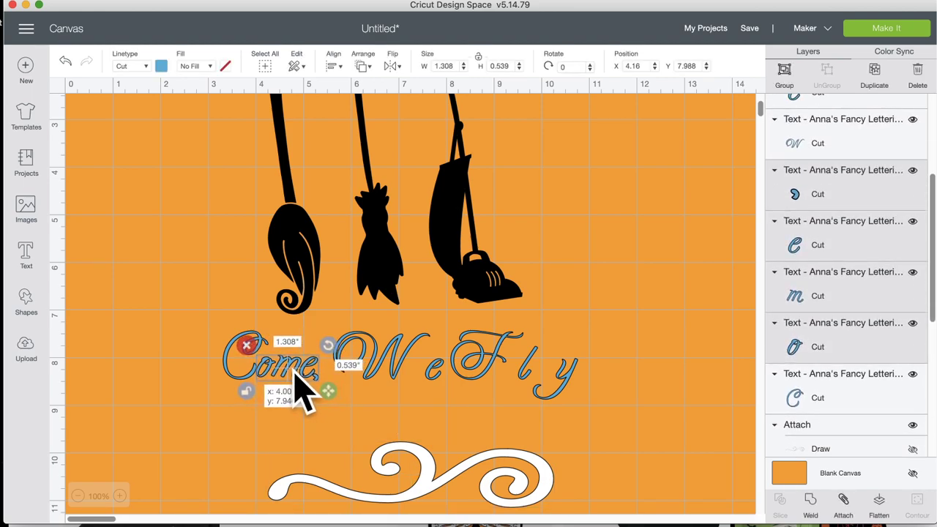
left_click_drag(296, 372, 325, 469)
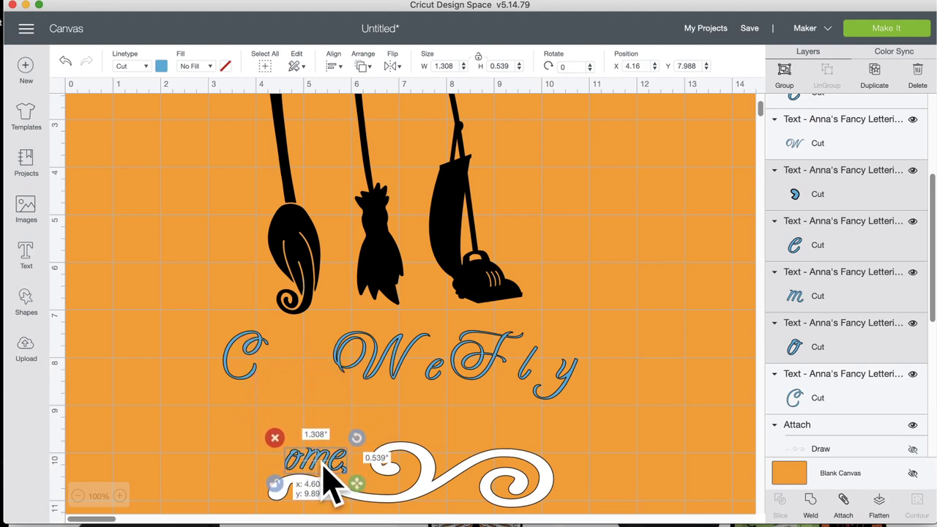
left_click_drag(358, 437, 368, 461)
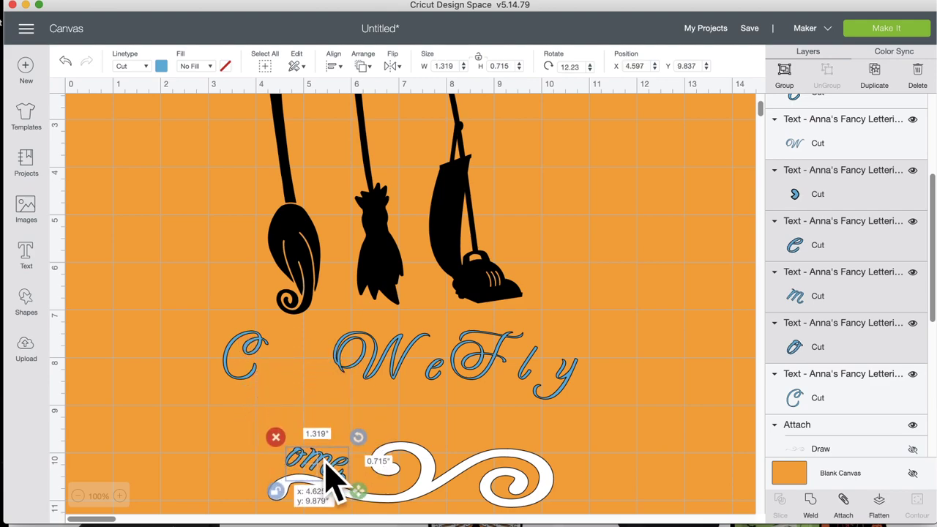
left_click_drag(246, 379, 275, 476)
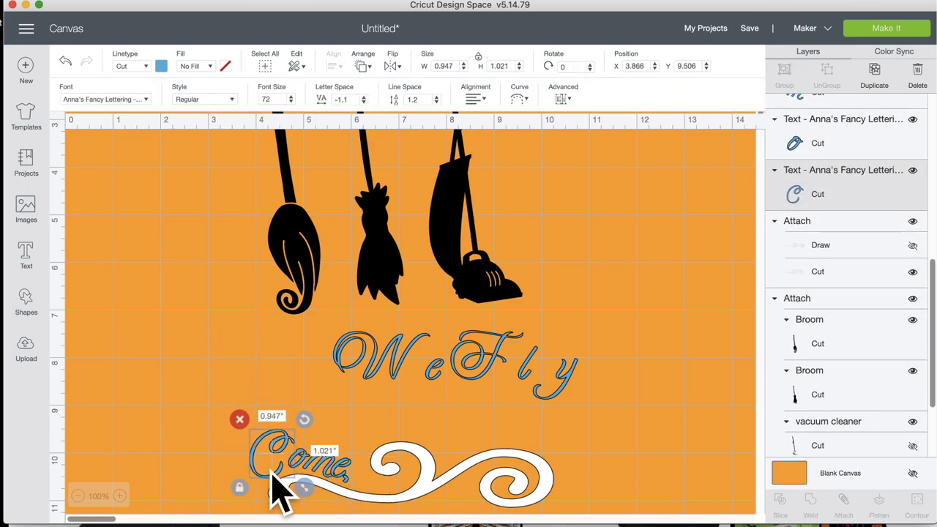
Step: Move the 'We' and 'Fly' letters down onto the swirl beside 'Come'
left_click_drag(395, 379, 398, 429)
left_click_drag(424, 382, 416, 389)
left_click_drag(393, 418, 401, 440)
left_click_drag(444, 385, 417, 428)
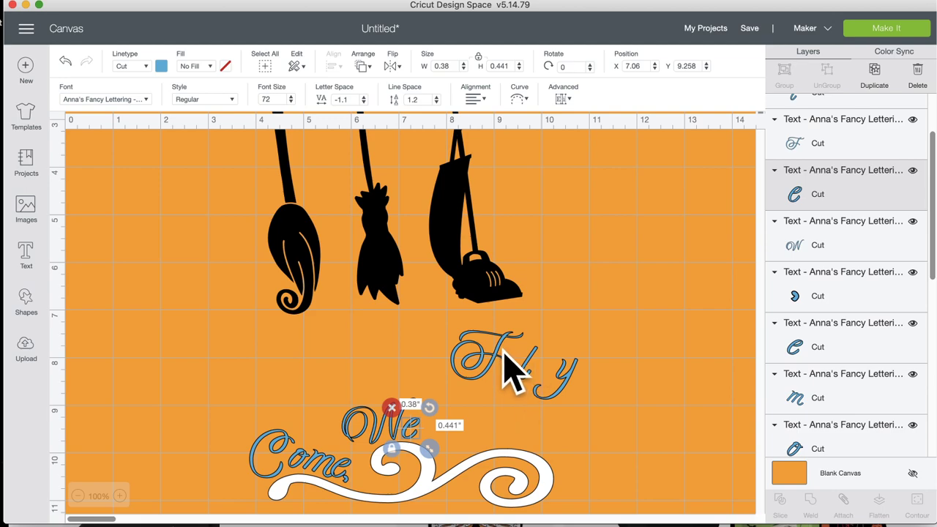
left_click_drag(512, 370, 494, 434)
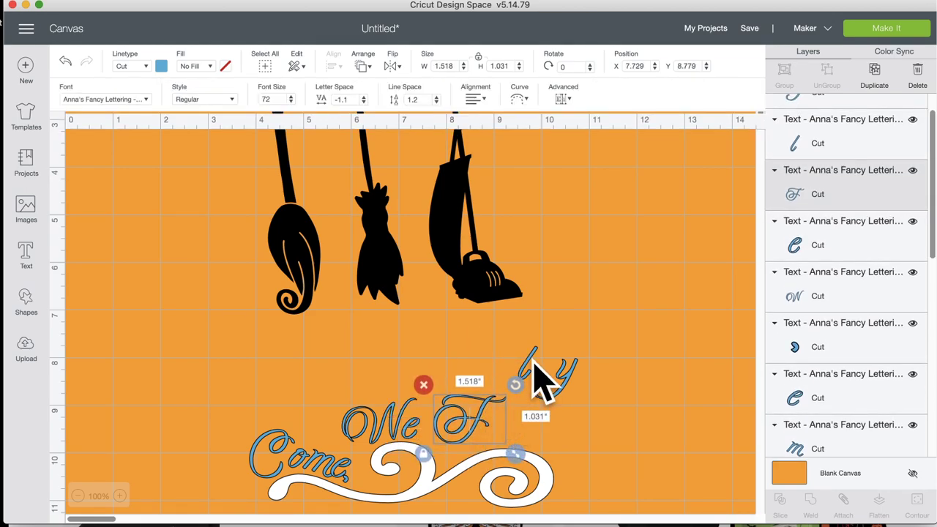
left_click_drag(538, 377, 505, 424)
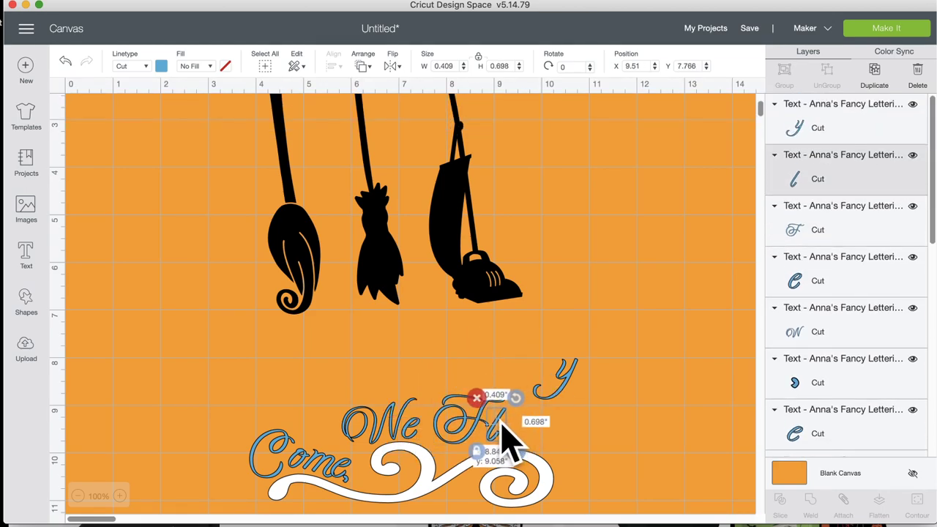
left_click_drag(567, 381, 546, 425)
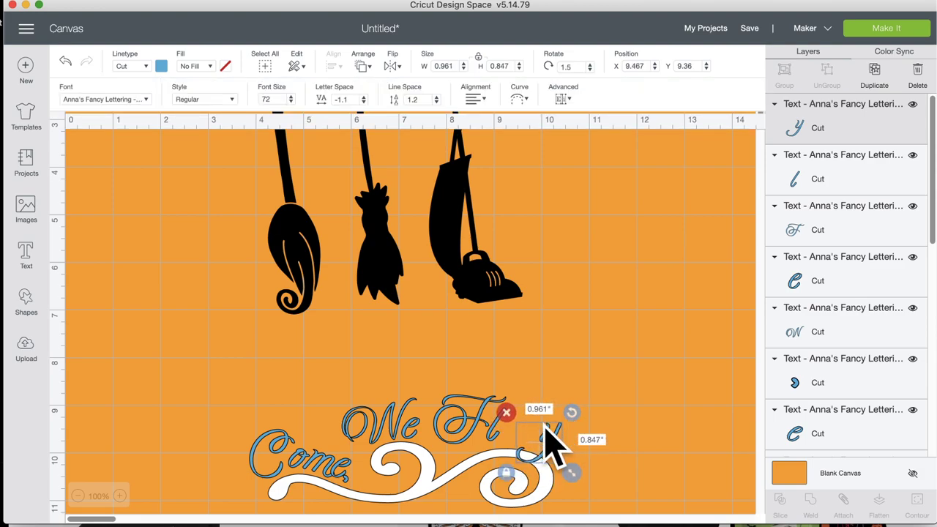
left_click_drag(491, 433, 504, 449)
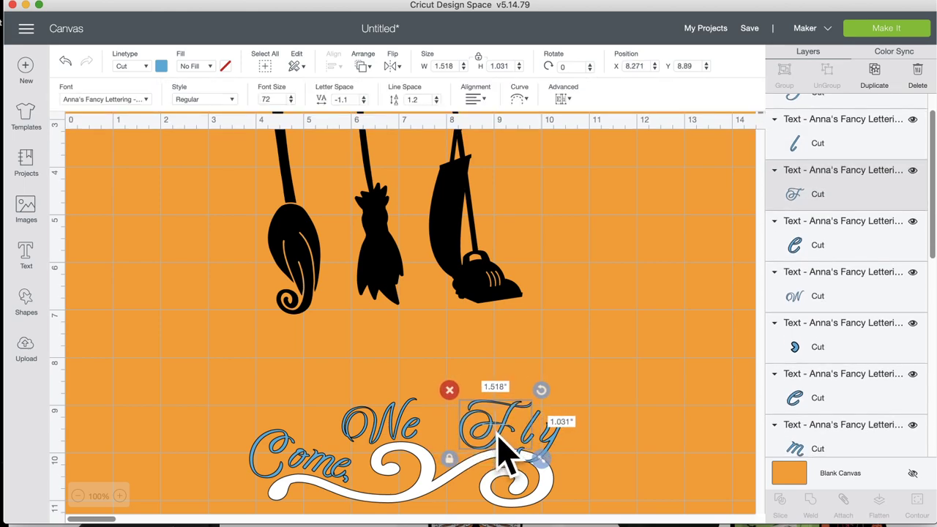
left_click(594, 431)
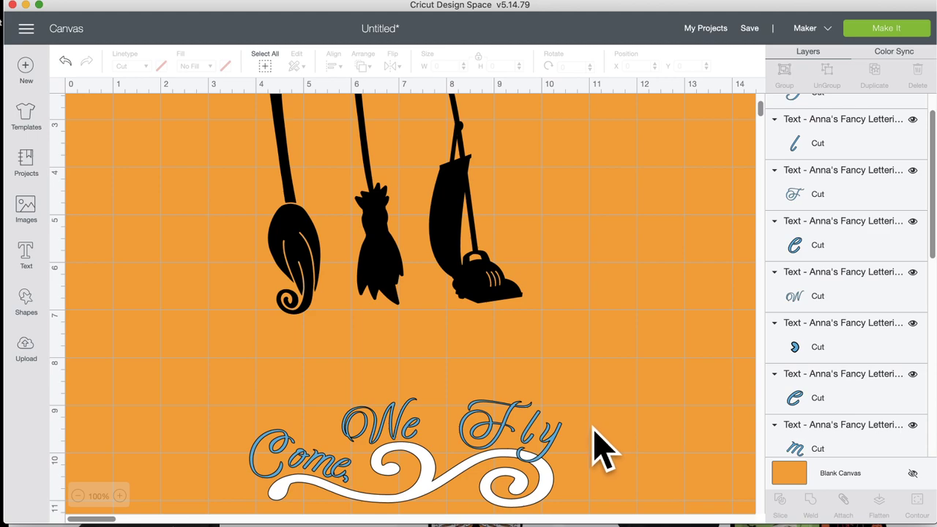
key("super+Tab")
Step: Flip the swirl and text group horizontally
left_click(474, 483)
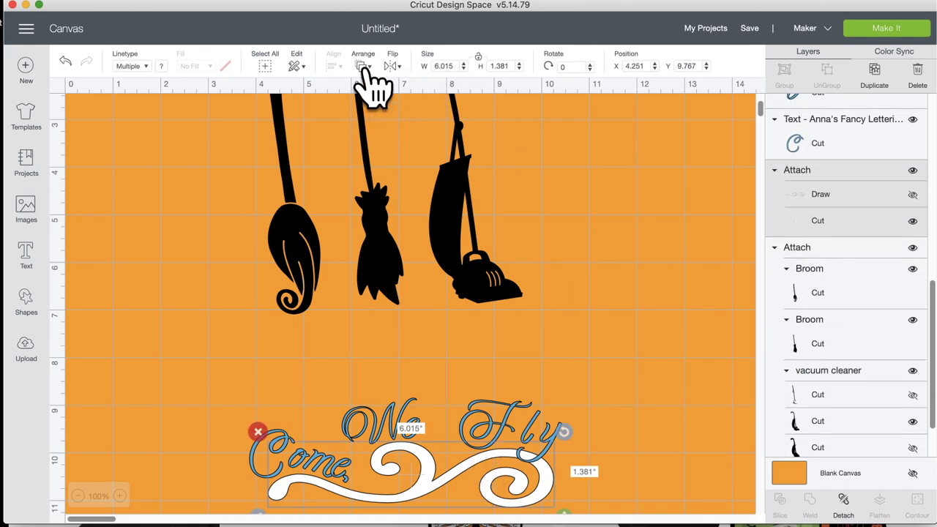
left_click(394, 67)
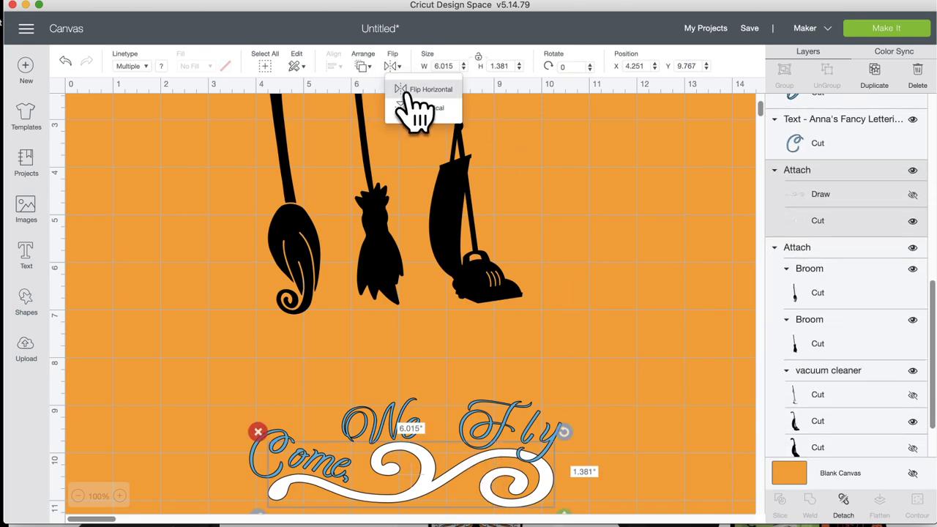
left_click(406, 91)
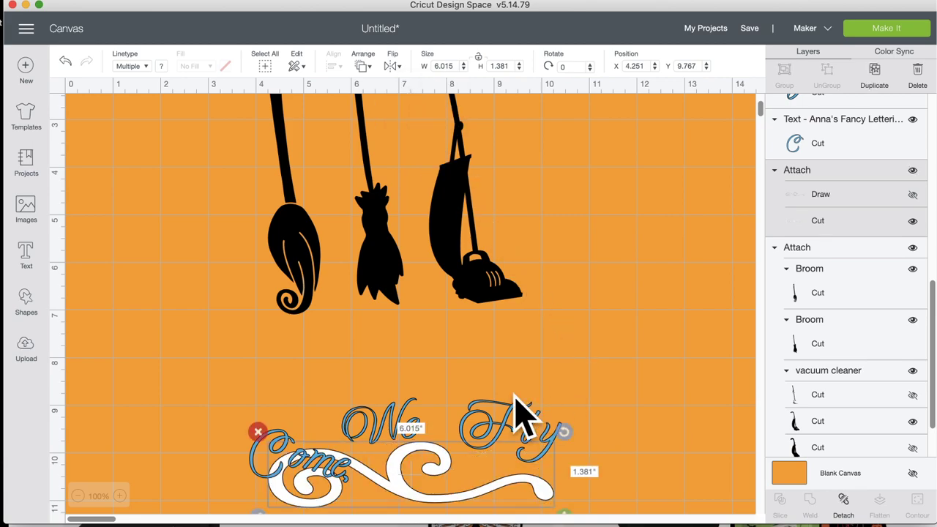
left_click(315, 414)
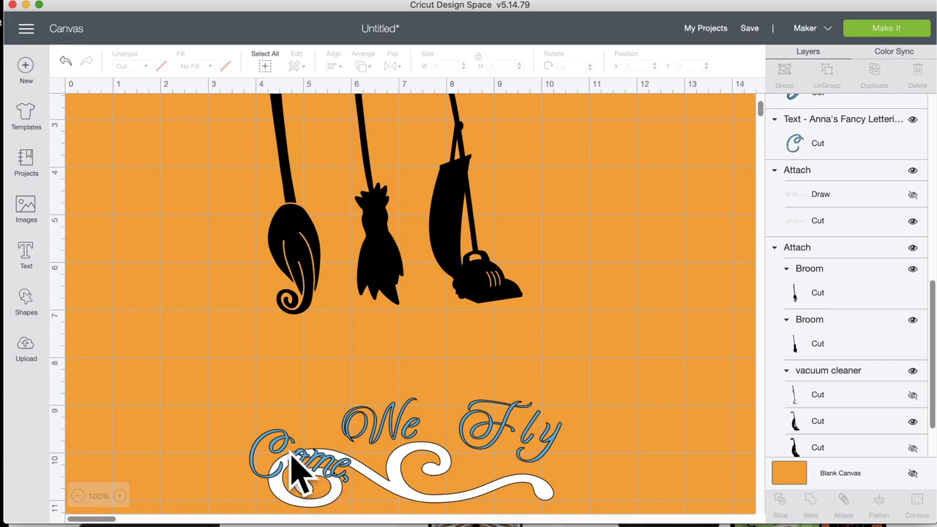
Step: Resize and tilt the letters of 'Come' to follow the flipped curve
left_click(315, 446)
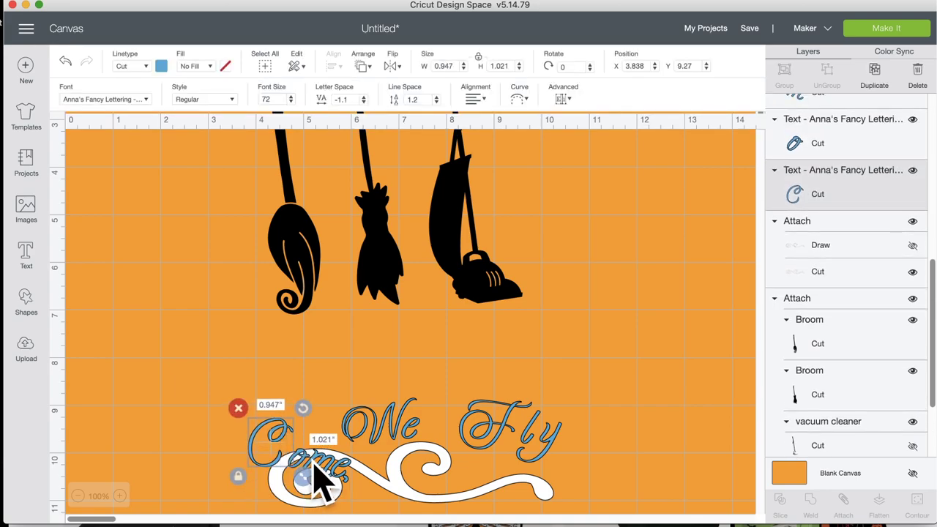
left_click(309, 466)
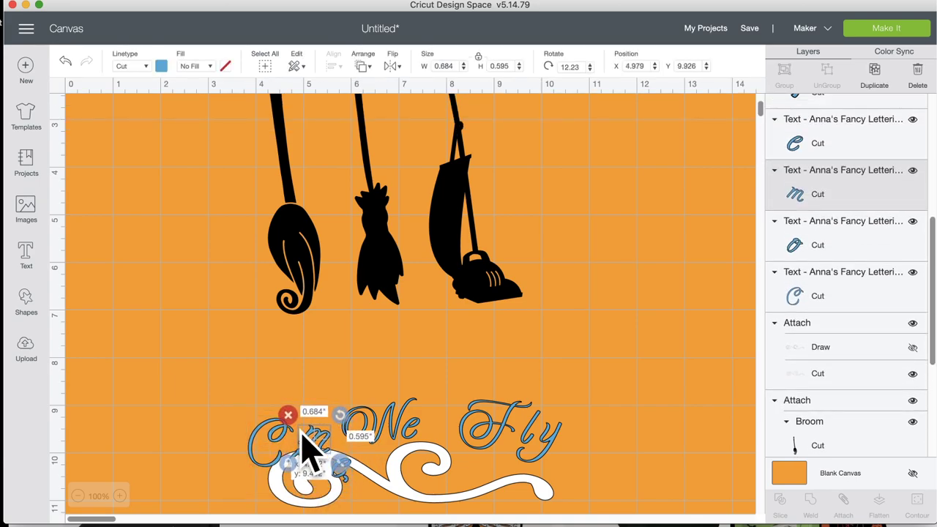
mouse_move(337, 469)
left_mouse_down()
mouse_move(354, 472)
mouse_move(337, 475)
mouse_move(334, 460)
left_mouse_up()
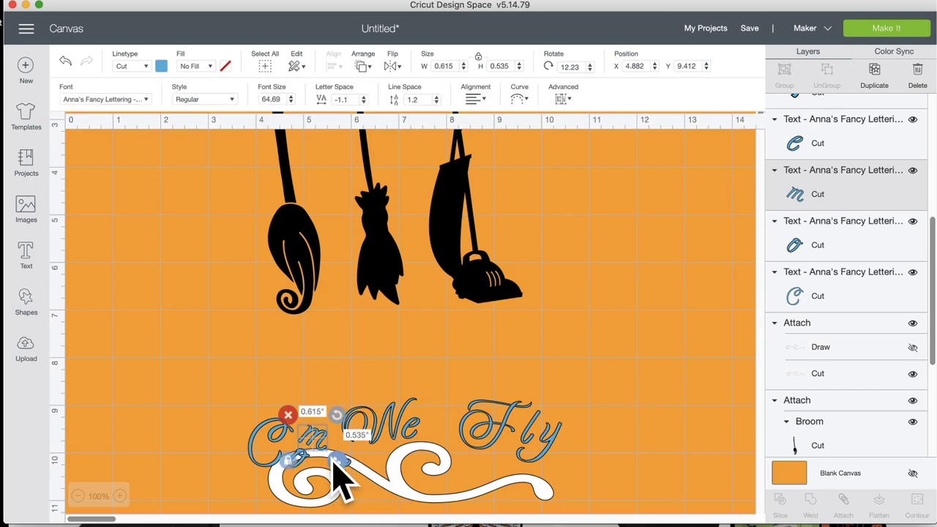
left_click(224, 378)
left_click(300, 459)
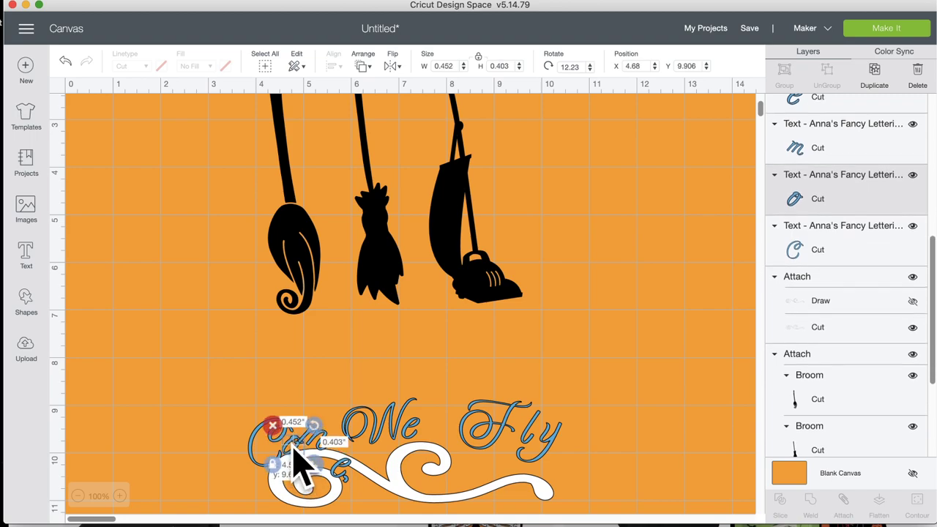
left_click(251, 440)
left_click(290, 432)
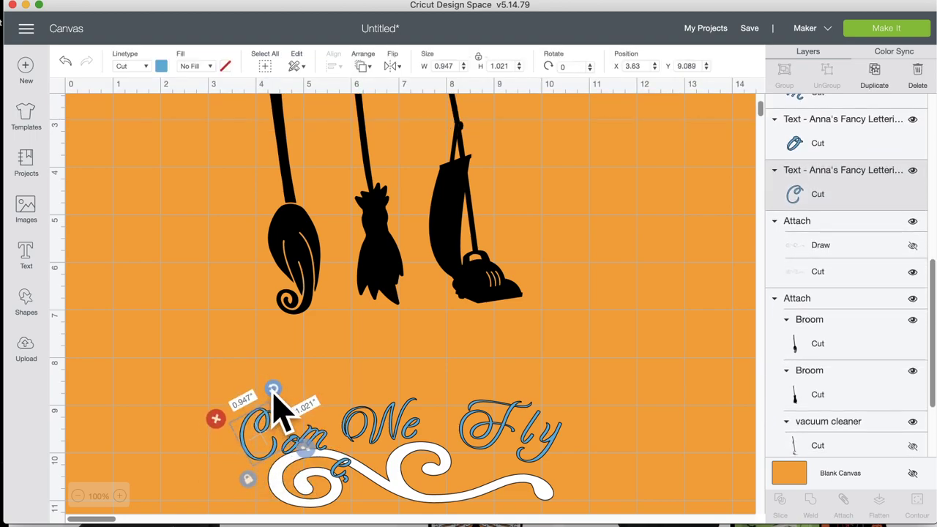
left_click_drag(273, 389, 286, 414)
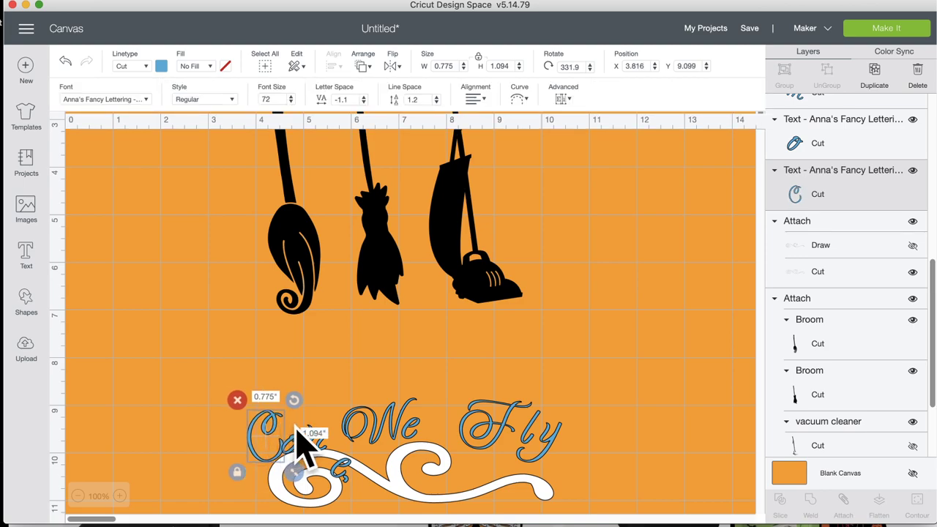
left_click(343, 441)
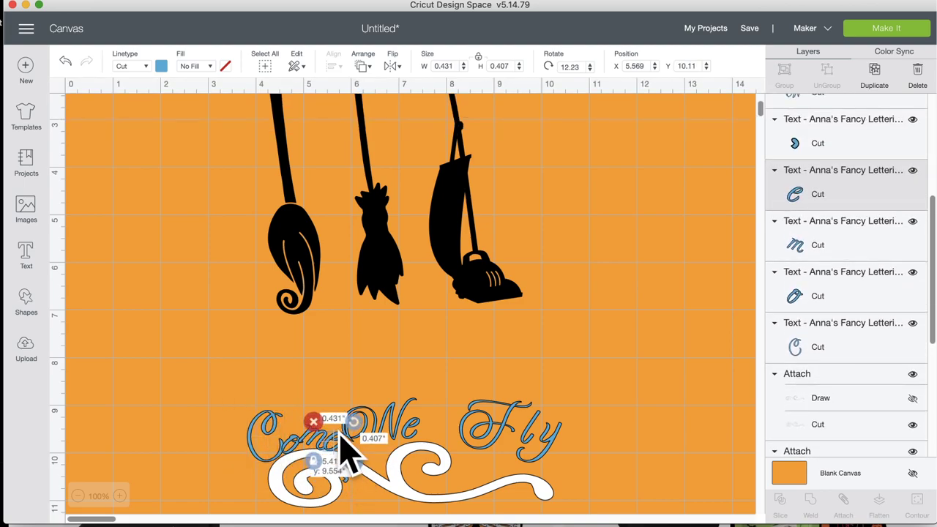
left_click_drag(341, 439, 356, 425)
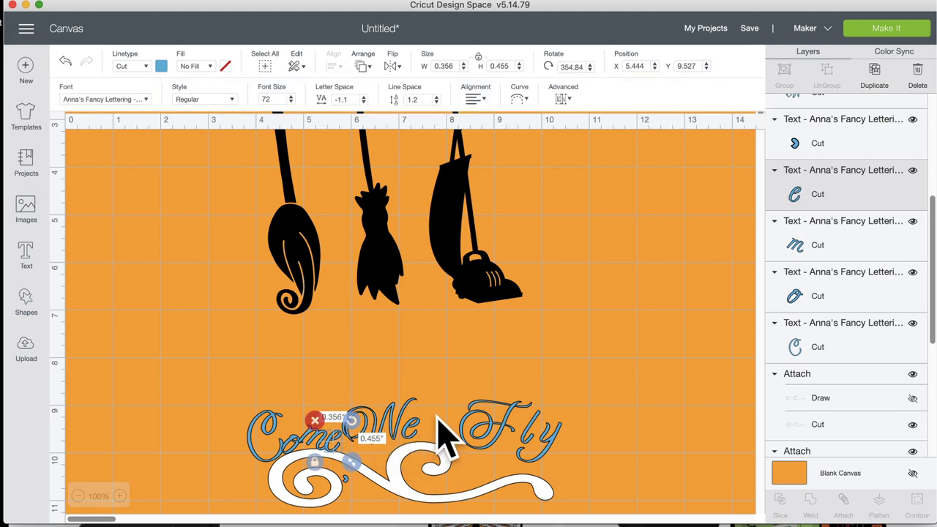
left_click(450, 394)
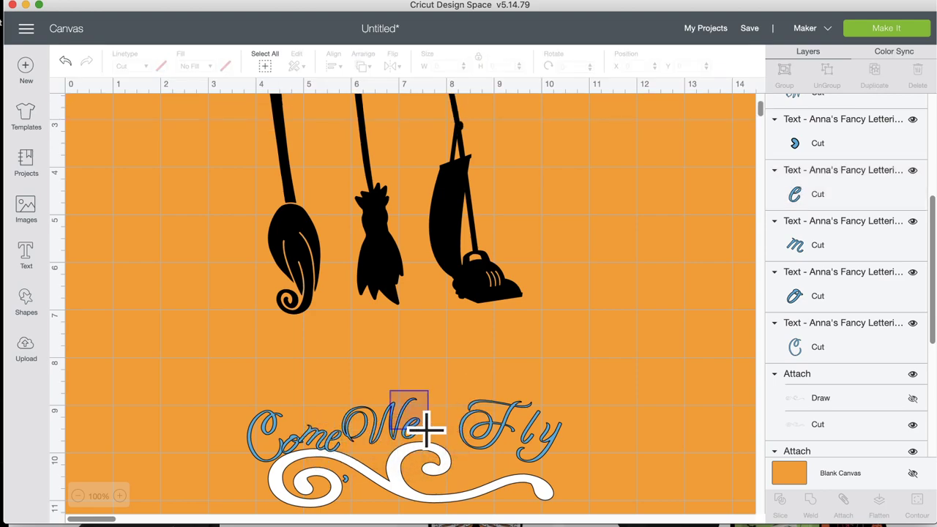
Step: Shift the 'We' letters right and reposition the F of 'Fly'
mouse_move(427, 429)
left_mouse_down()
mouse_move(399, 446)
mouse_move(429, 432)
left_mouse_up()
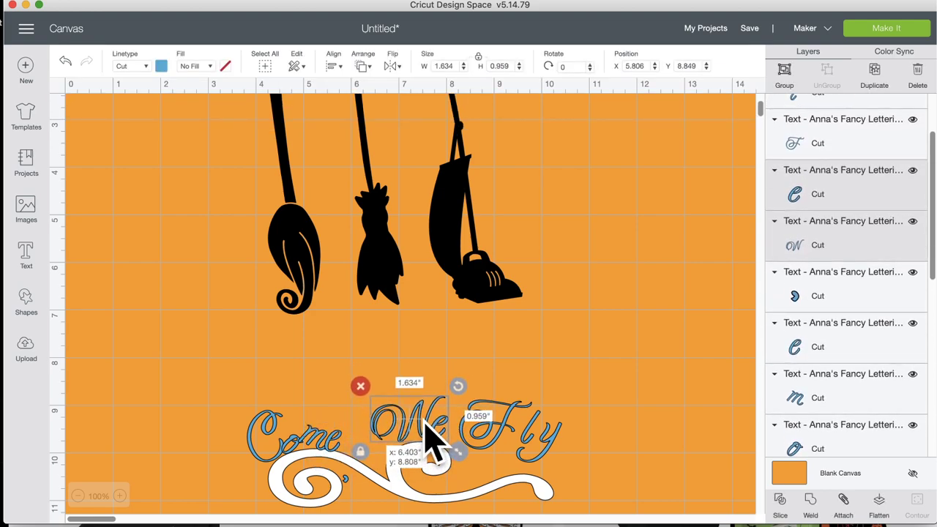
left_click_drag(505, 429, 539, 472)
left_click(576, 383)
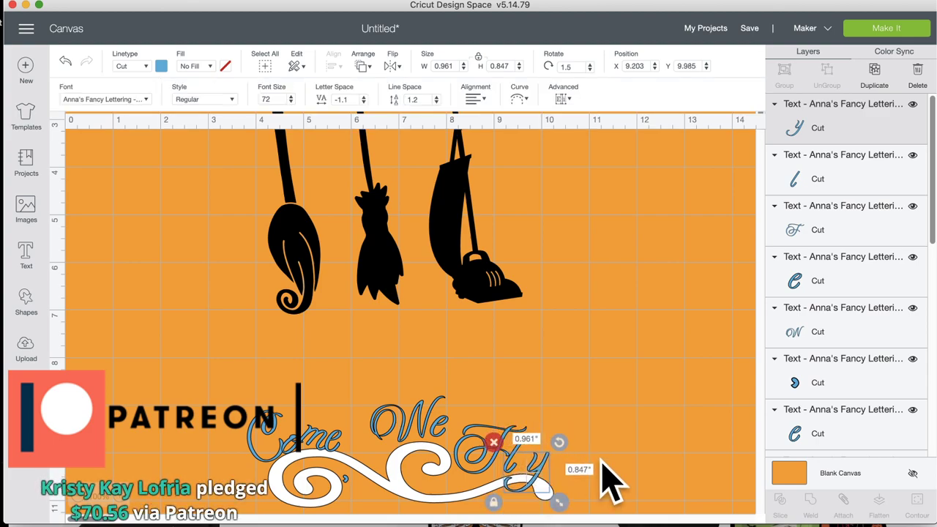
left_click(614, 478)
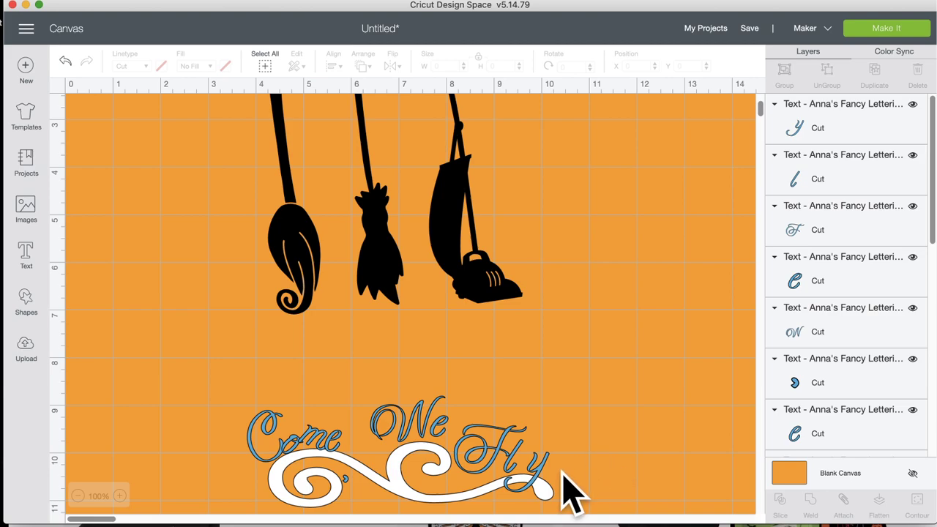
left_click(552, 504)
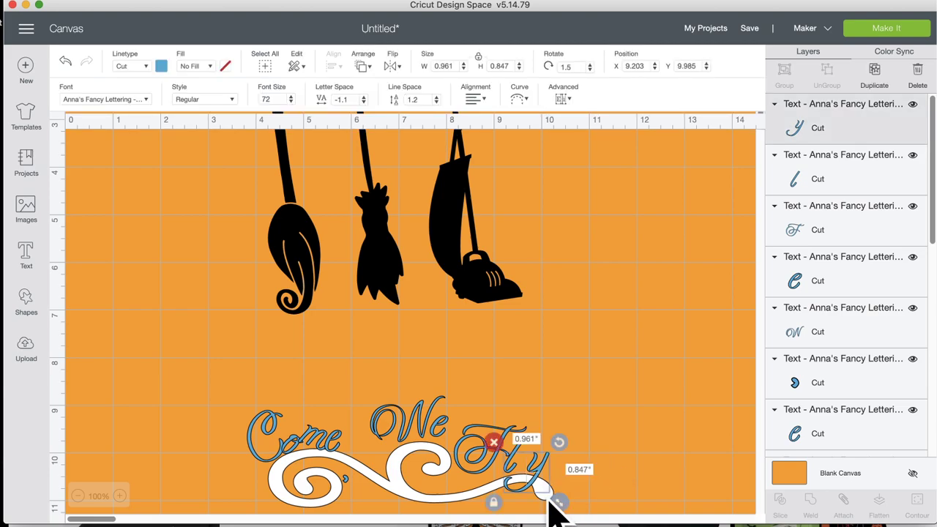
left_click(359, 478)
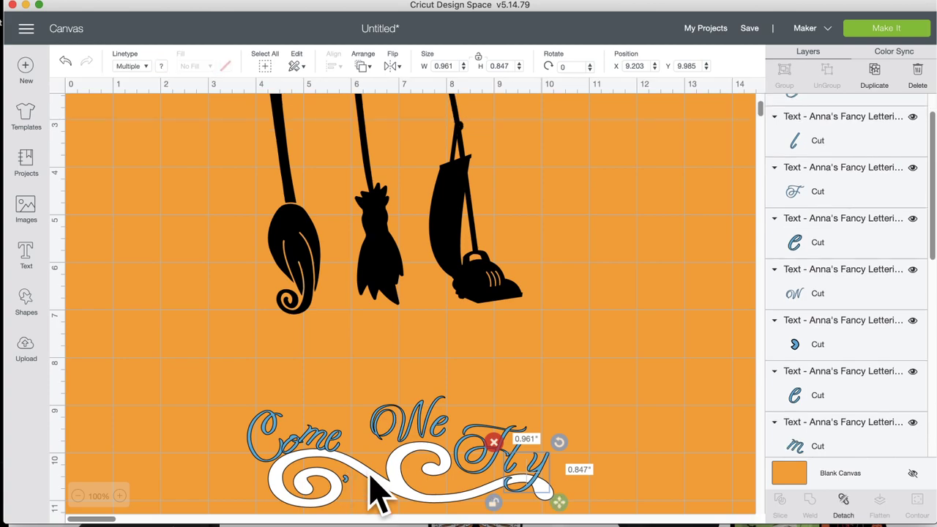
Step: Flip the swirl group vertically and shift the hanging brooms slightly right
left_click(393, 66)
left_click(424, 108)
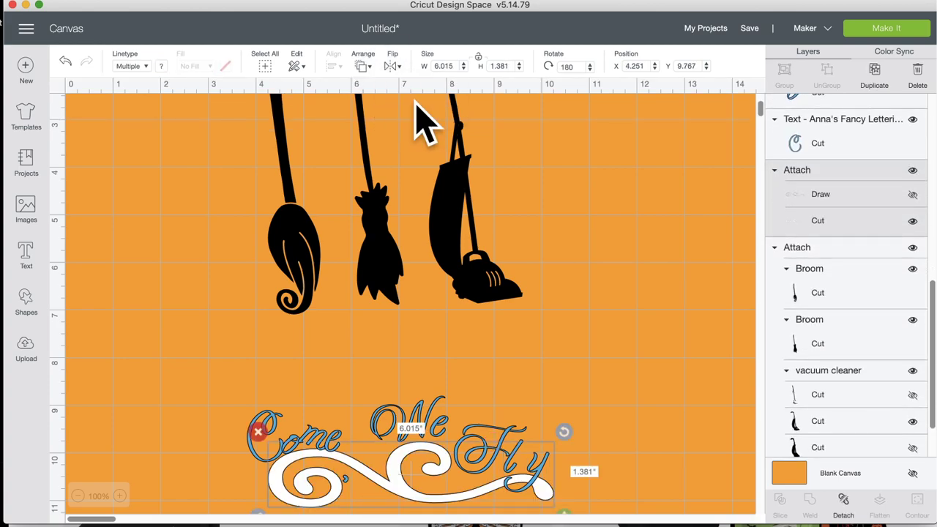
left_click_drag(300, 260, 324, 268)
Step: Detach the brooms and swap the bristle and curled brooms, then raise the F
left_click(844, 500)
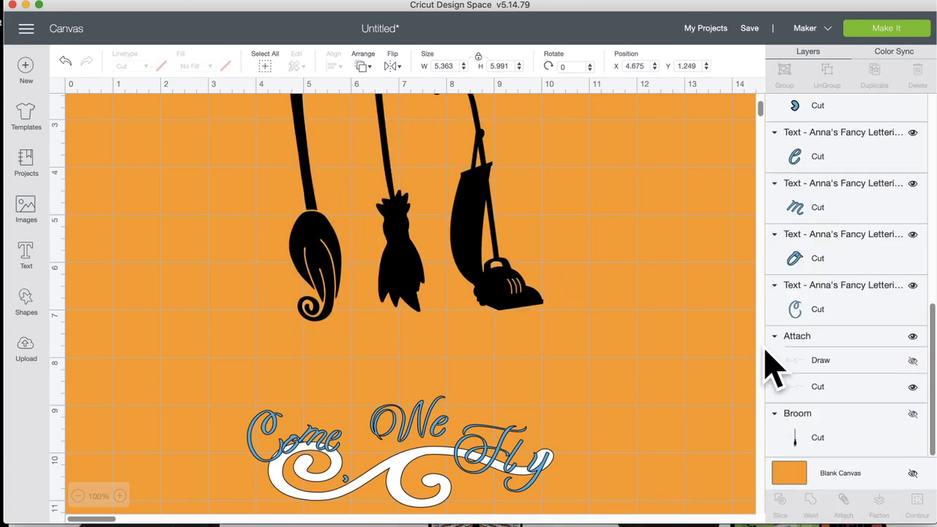
left_click(423, 259)
mouse_move(410, 258)
left_mouse_down()
mouse_move(271, 257)
mouse_move(418, 252)
mouse_move(410, 253)
left_mouse_up()
left_click_drag(278, 276, 334, 289)
left_click(479, 358)
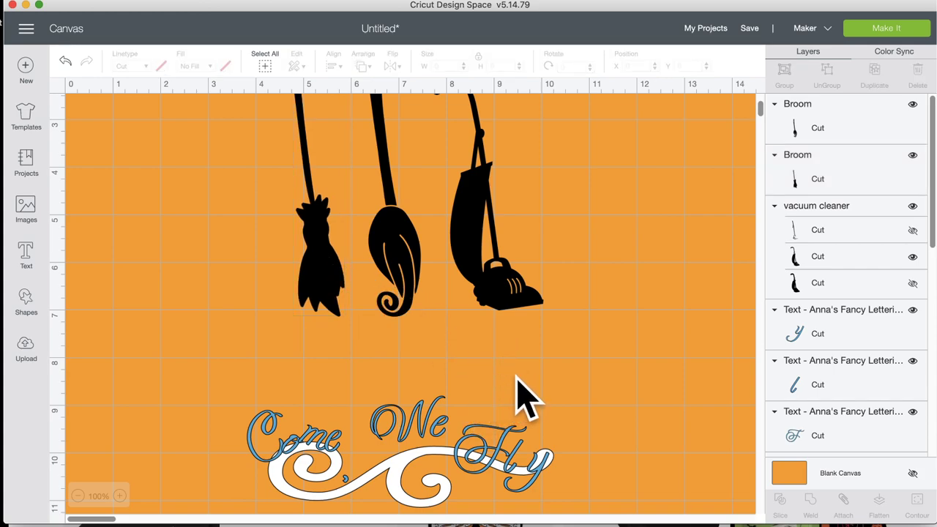
left_click_drag(512, 449, 505, 435)
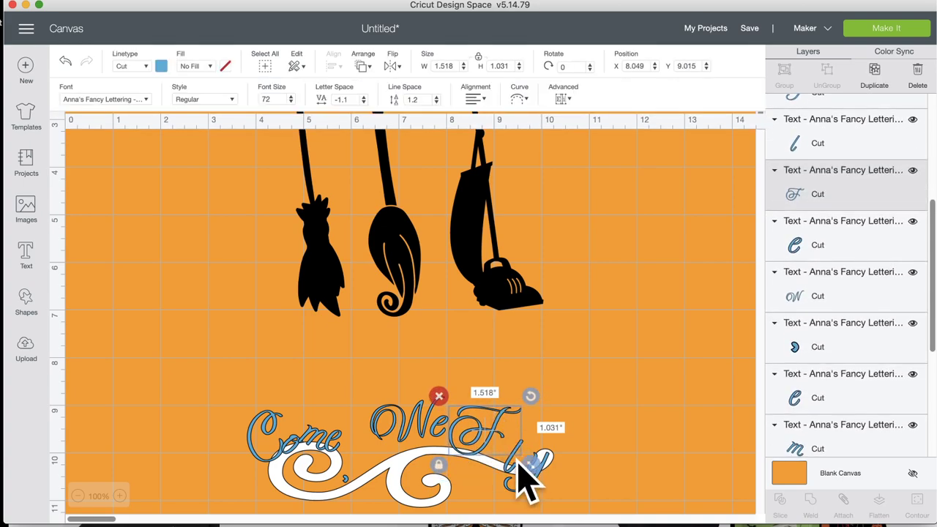
Step: Move the y closer to the F, reposition 'OW', and raise the comma after 'Come'
left_click_drag(522, 473, 511, 444)
left_click_drag(586, 450, 528, 456)
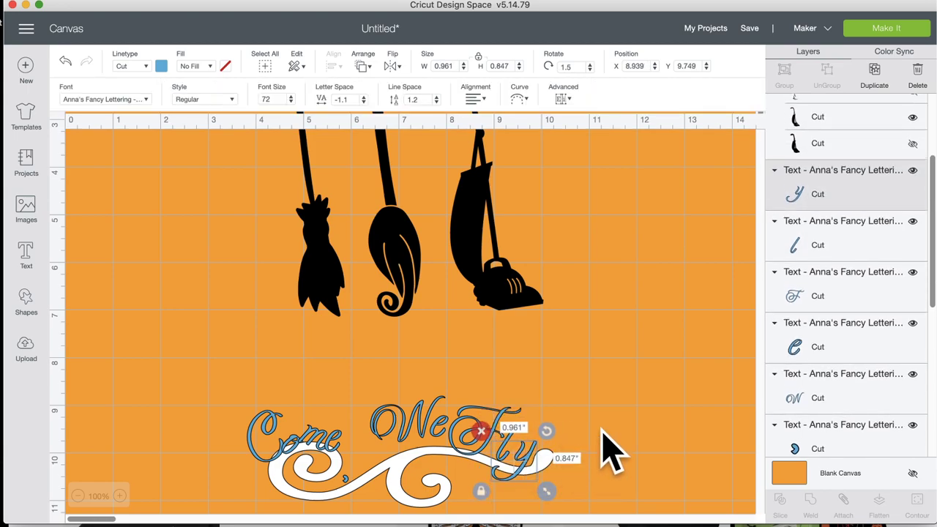
left_click(606, 448)
mouse_move(415, 446)
left_mouse_down()
mouse_move(392, 443)
mouse_move(435, 440)
mouse_move(422, 436)
left_mouse_up()
left_click(605, 423)
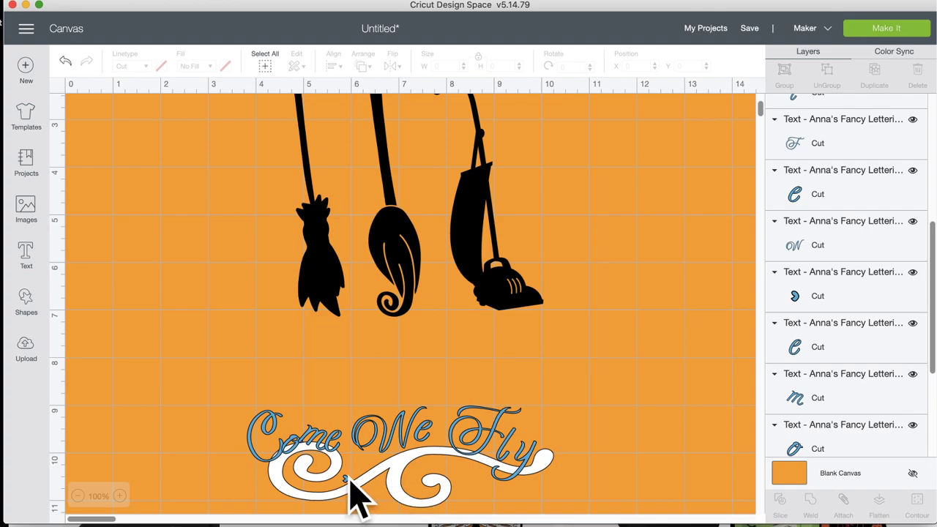
left_click(350, 484)
left_click_drag(350, 485, 249, 414)
Step: Adjust the o and m of 'Come', then nudge the e and 'OW' into place
left_click(293, 385)
left_click(300, 445)
left_click_drag(306, 458, 339, 410)
left_click_drag(329, 444, 346, 429)
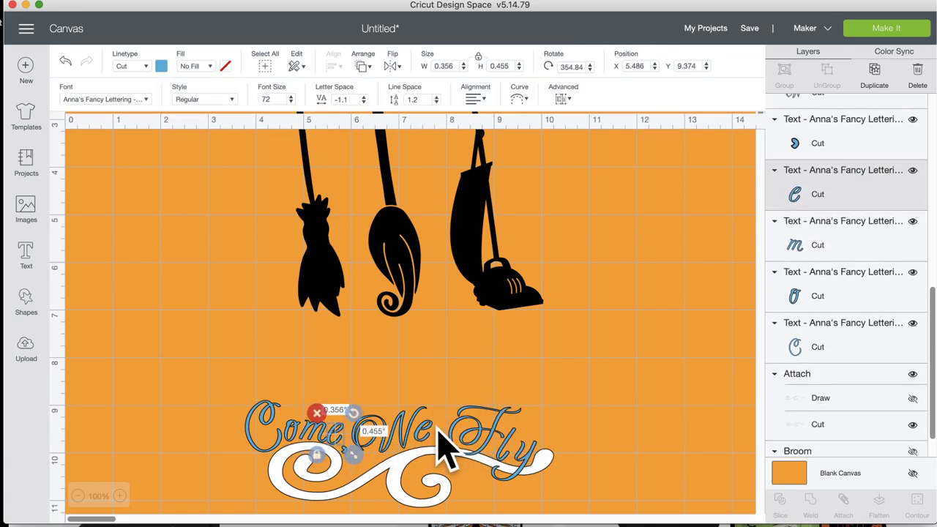
left_click(431, 434)
left_click_drag(431, 434, 406, 421)
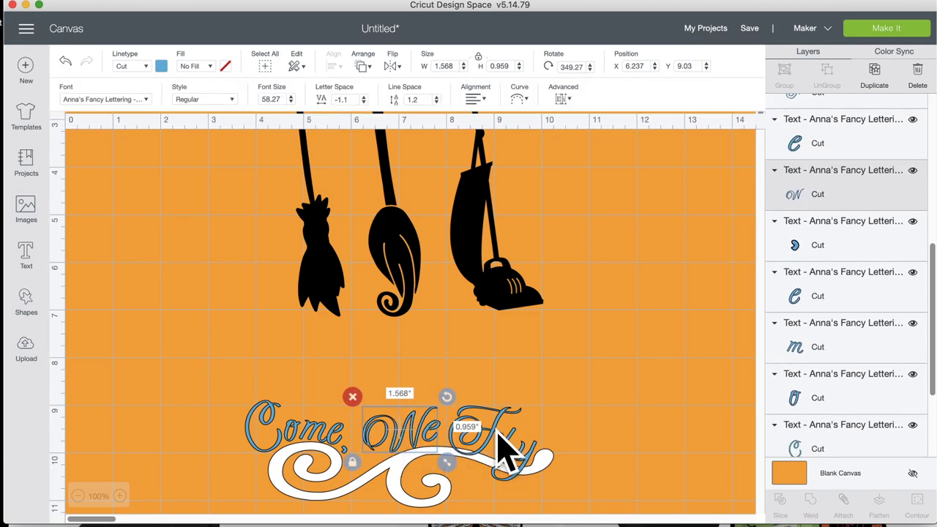
left_click_drag(500, 432, 527, 446)
left_click(601, 448)
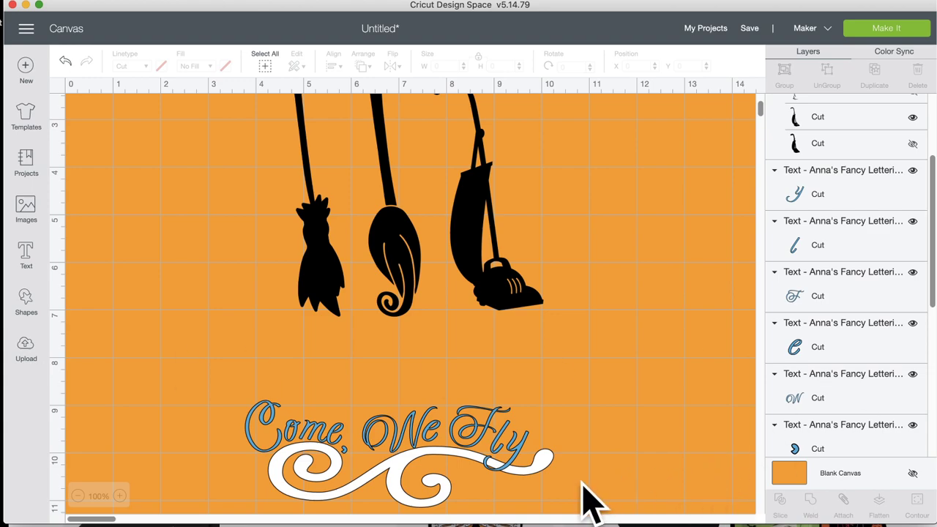
Step: Weld the 'Come, We Fly' text and swirl into one Weld Result and colour it black
left_click_drag(592, 497, 191, 401)
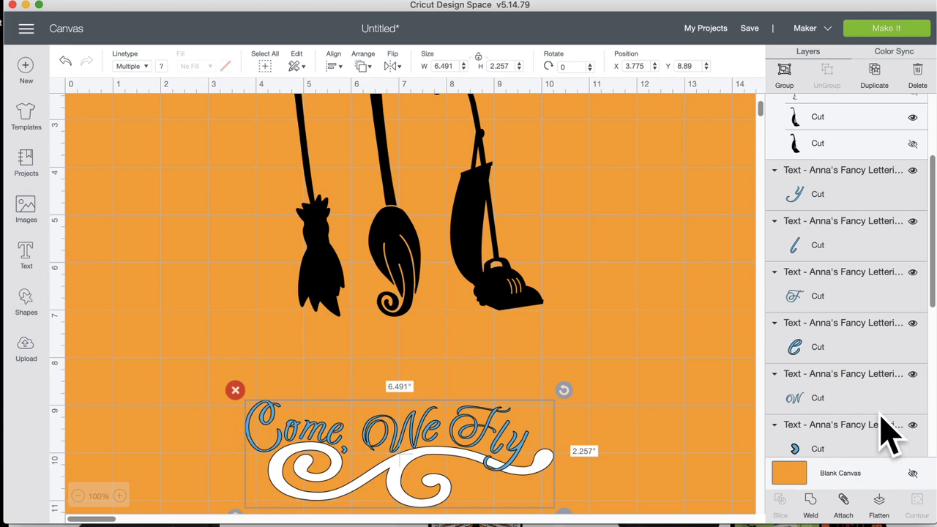
left_click(814, 503)
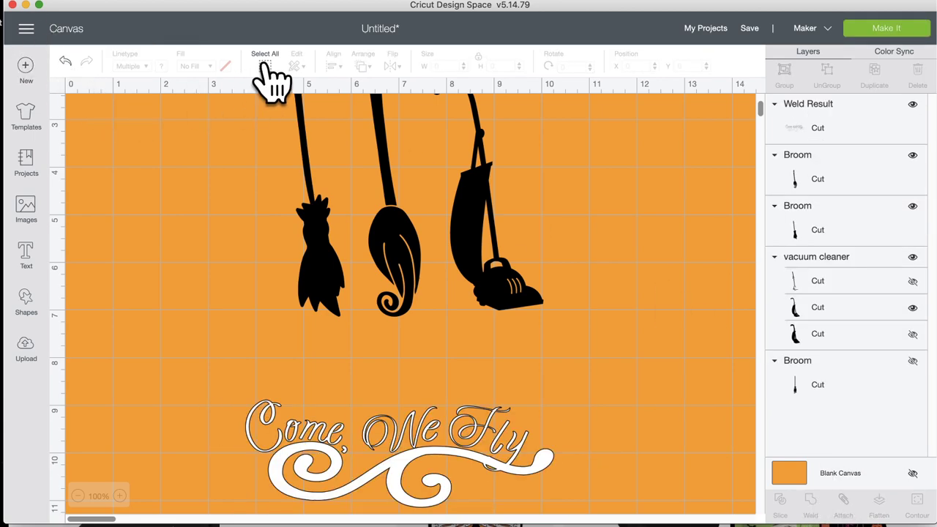
left_click(472, 452)
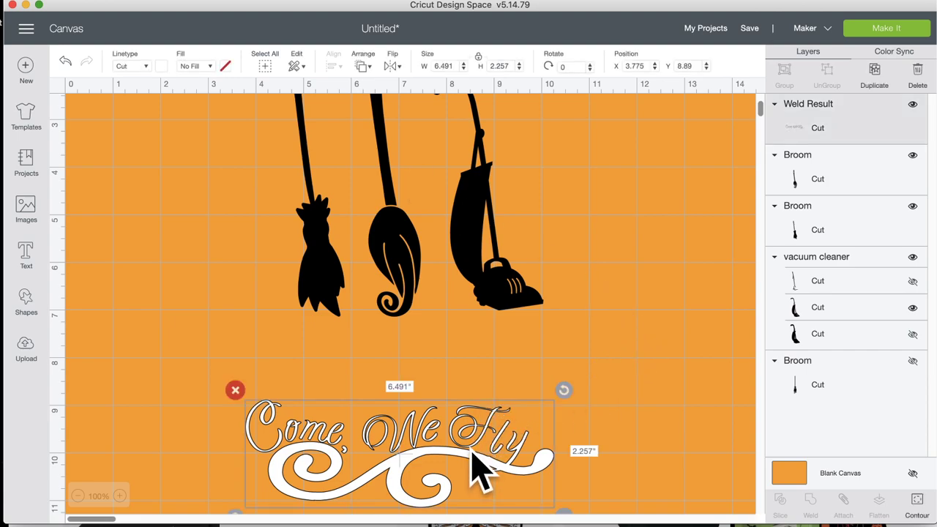
left_click(161, 67)
left_click(176, 114)
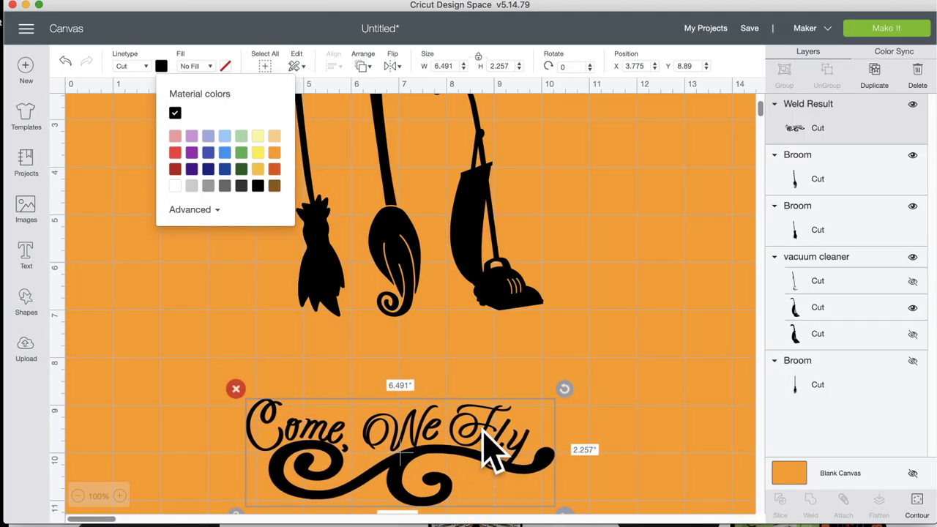
Step: Raise the welded black 'Come, We Fly' shape beneath the brooms, nudging it and the middle broom
left_click_drag(483, 439, 501, 356)
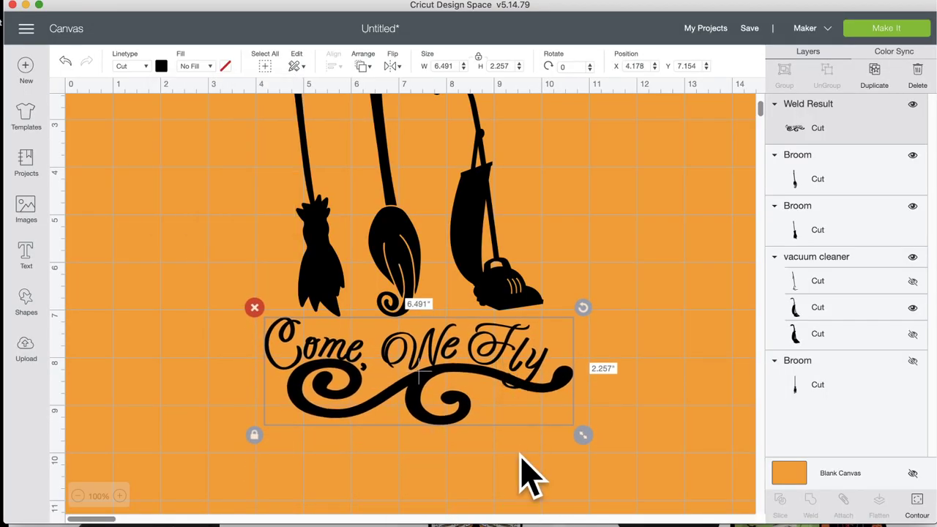
scroll(520, 454, "up", 3)
scroll(526, 473, "down", 3)
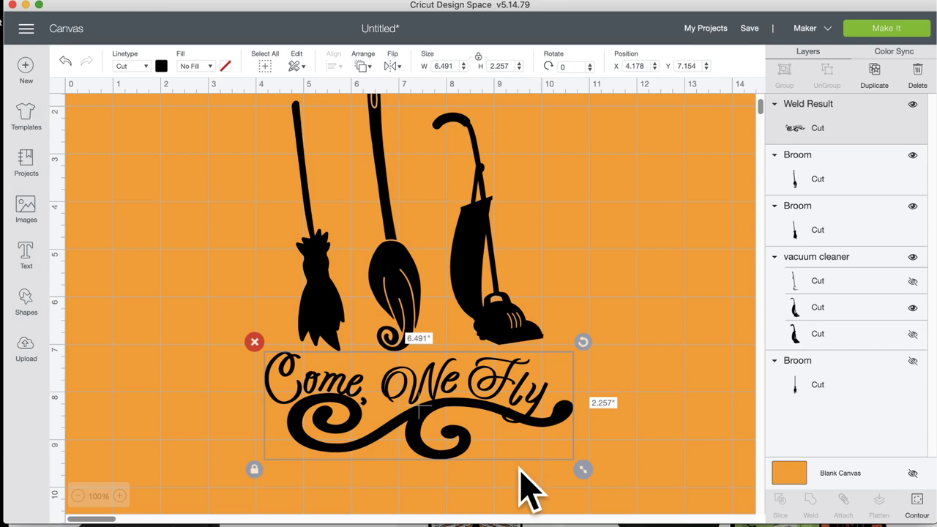
left_click(520, 468)
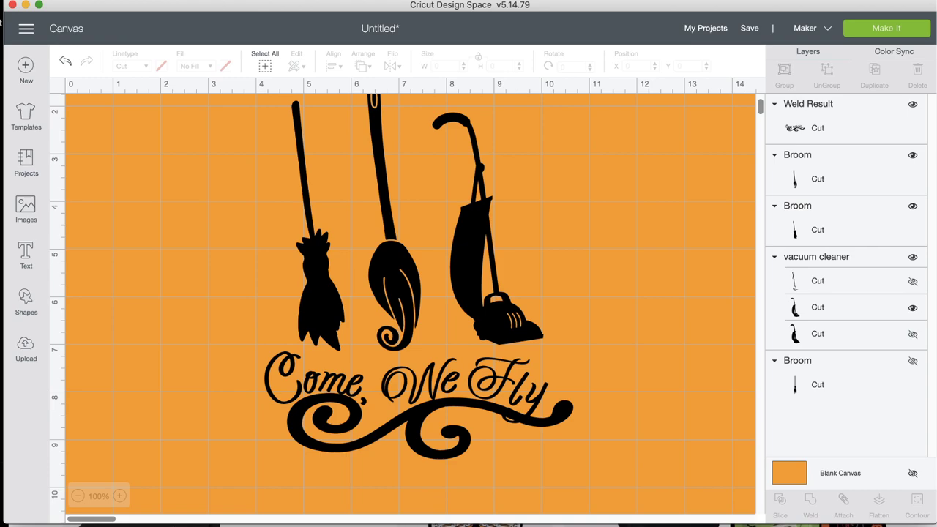
left_click_drag(374, 302, 393, 300)
left_click_drag(437, 386, 444, 408)
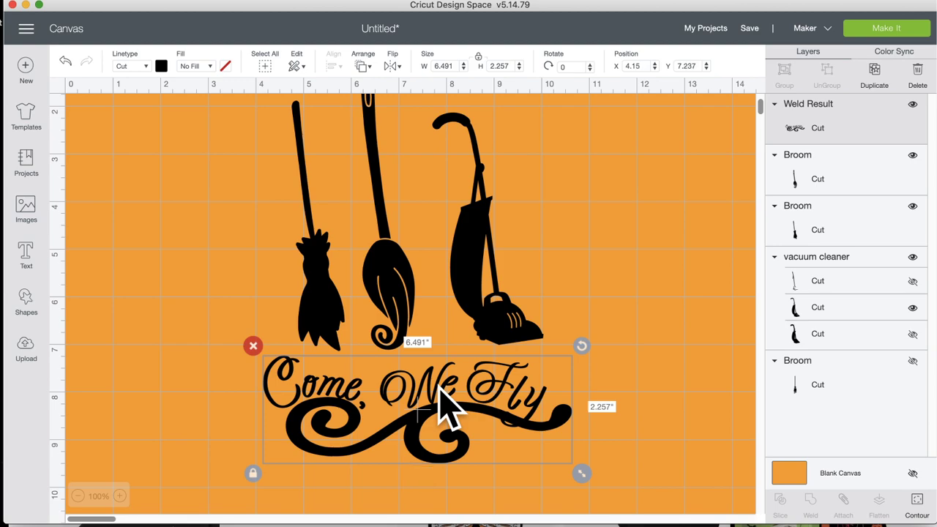
Step: Undo the moves, black colour and weld, then select the separate 'Come, We Fly' letters
left_click(65, 60)
left_click(65, 60)
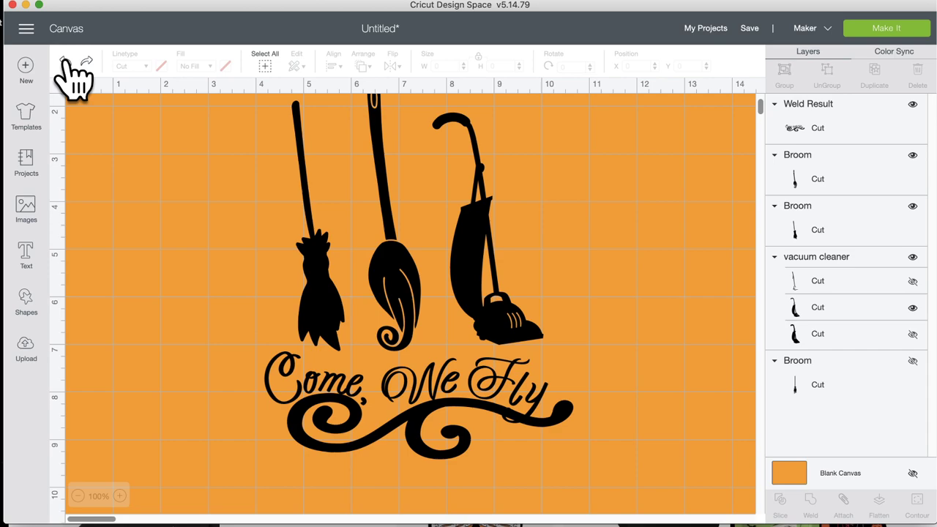
left_click(64, 60)
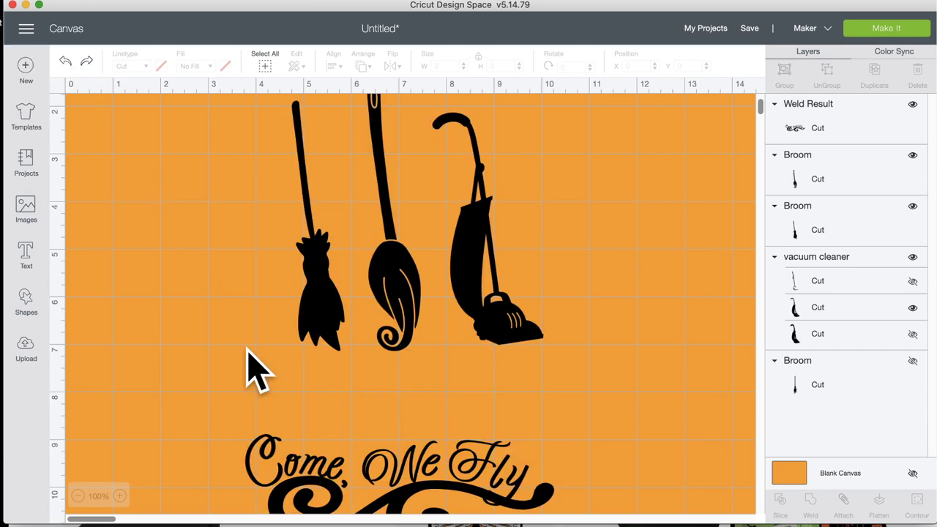
left_click(293, 475)
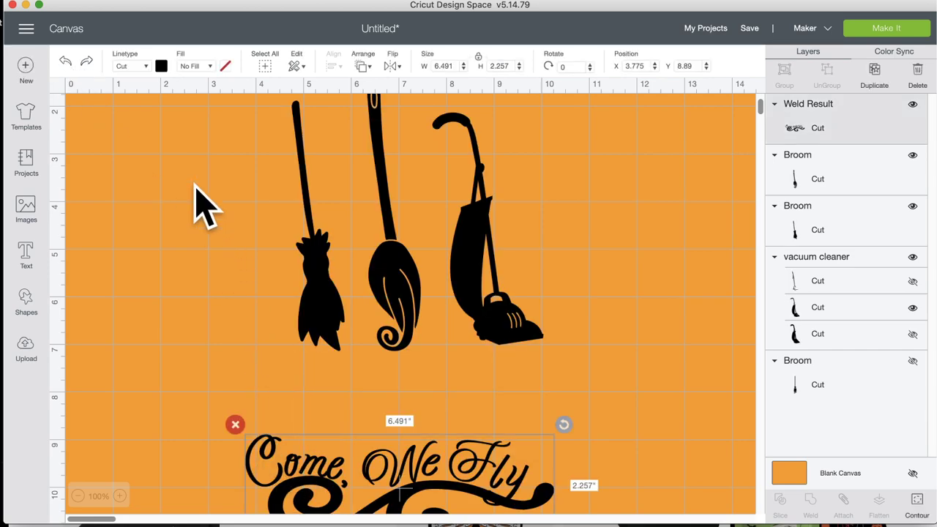
left_click(64, 60)
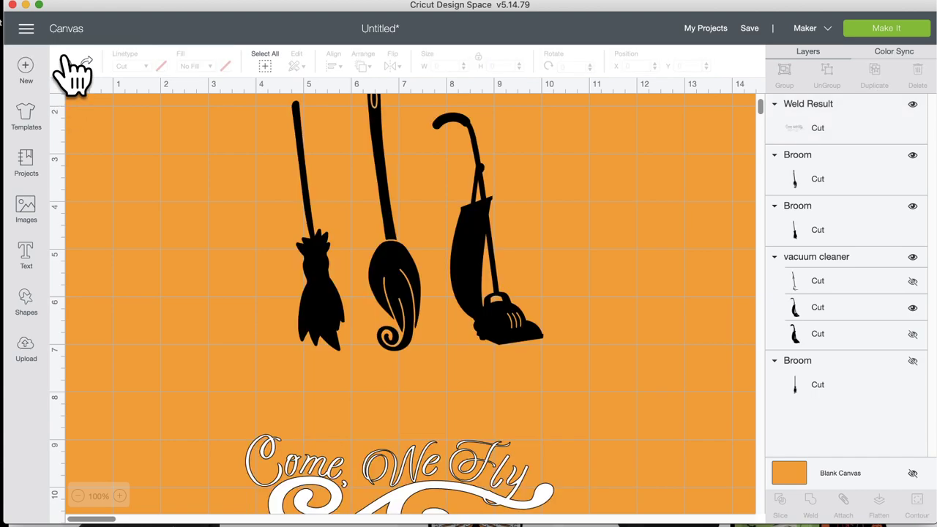
left_click(64, 60)
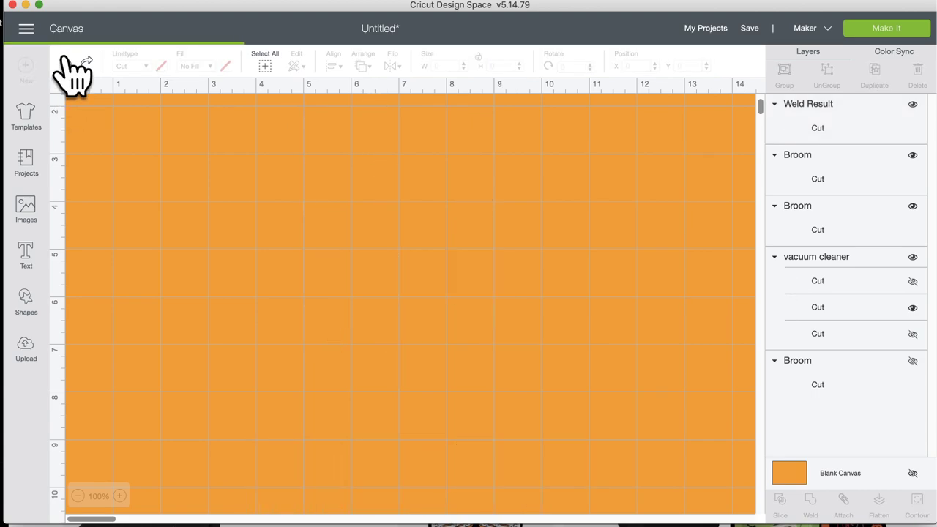
left_click(65, 60)
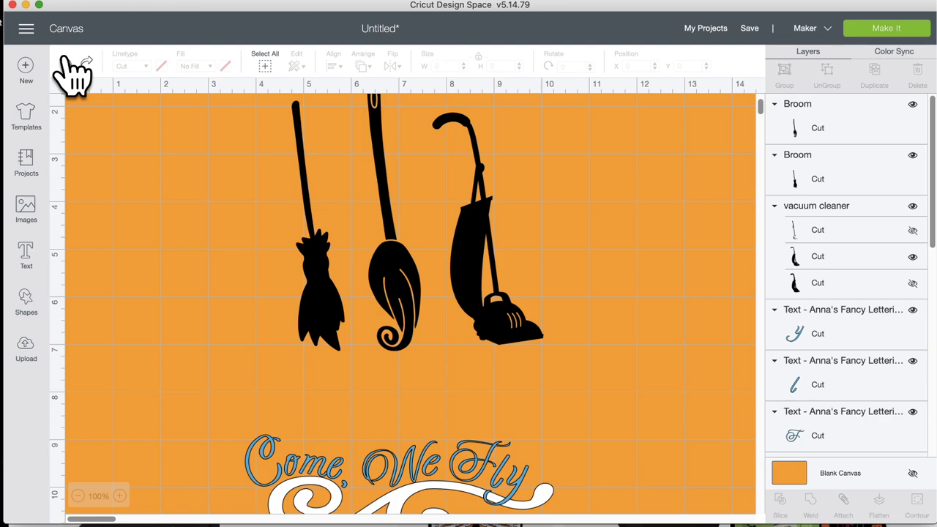
scroll(203, 454, "down", 3)
left_click_drag(243, 298, 663, 460)
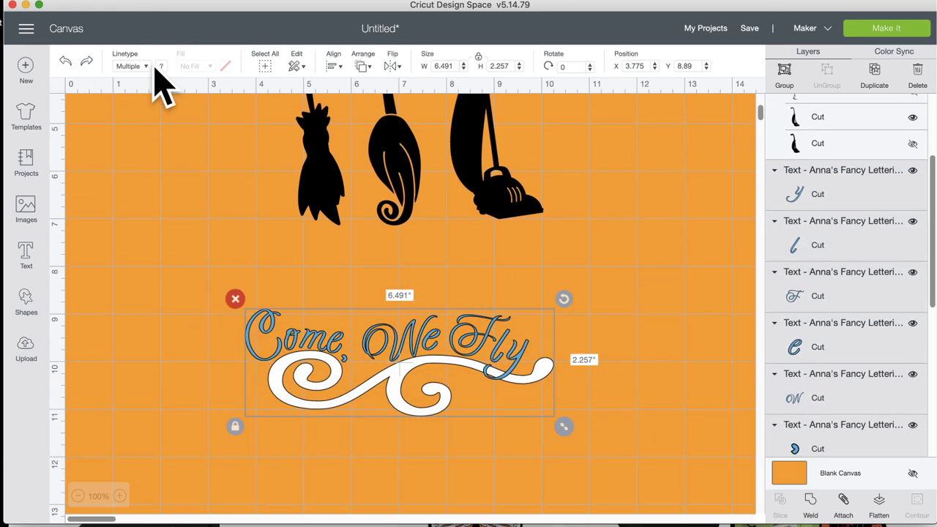
Step: Set the selected 'Come, We Fly' letters' linetype to Cut
left_click(161, 66)
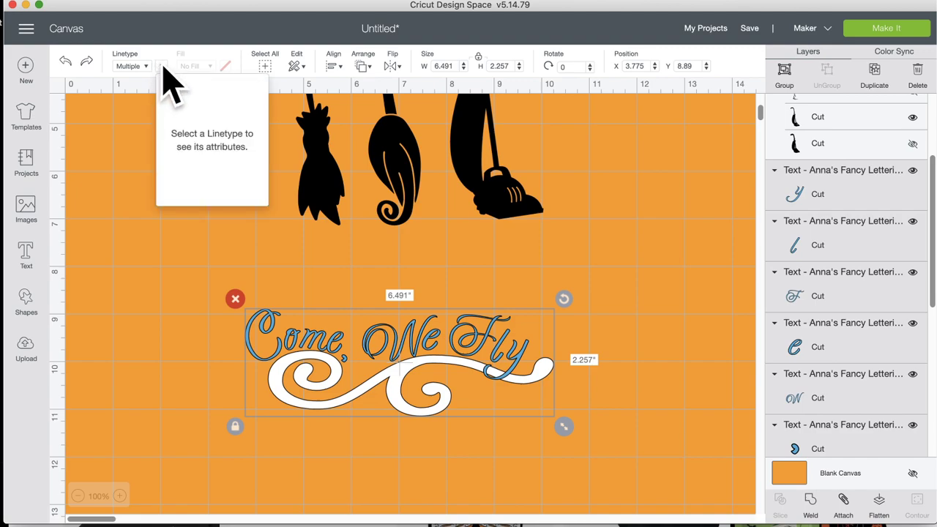
left_click(163, 66)
left_click(164, 66)
left_click(143, 66)
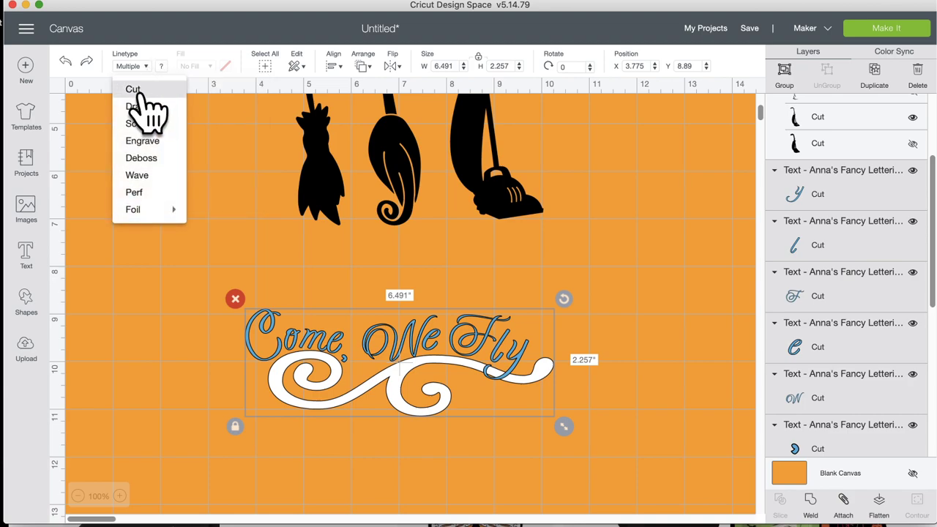
left_click(140, 92)
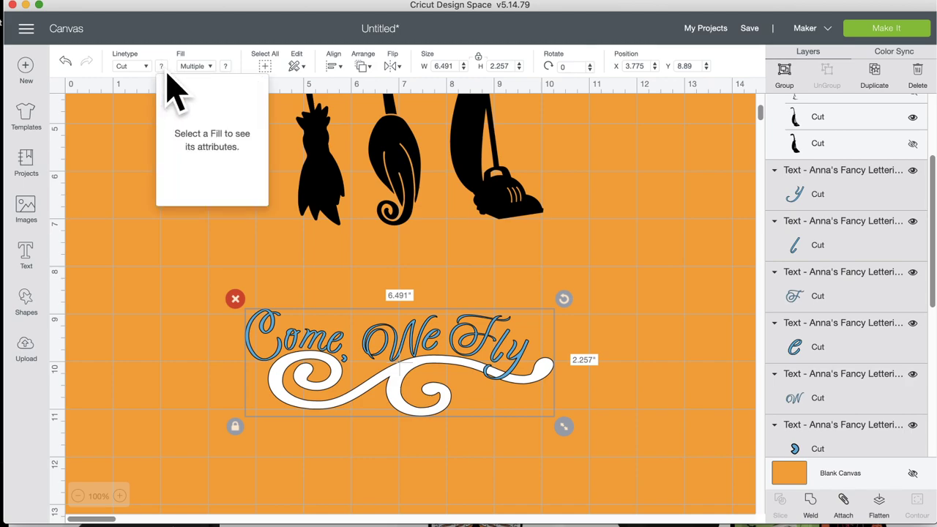
mouse_move(166, 74)
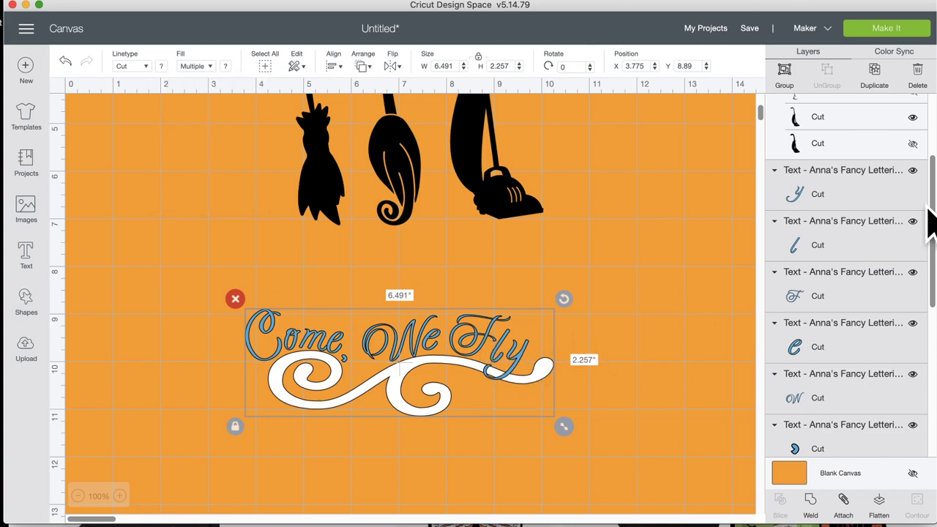
Step: Detach the hidden flourish's Attach group into two separate Drawn Flourish layers
scroll(906, 269, "up", 3)
scroll(905, 269, "down", 10)
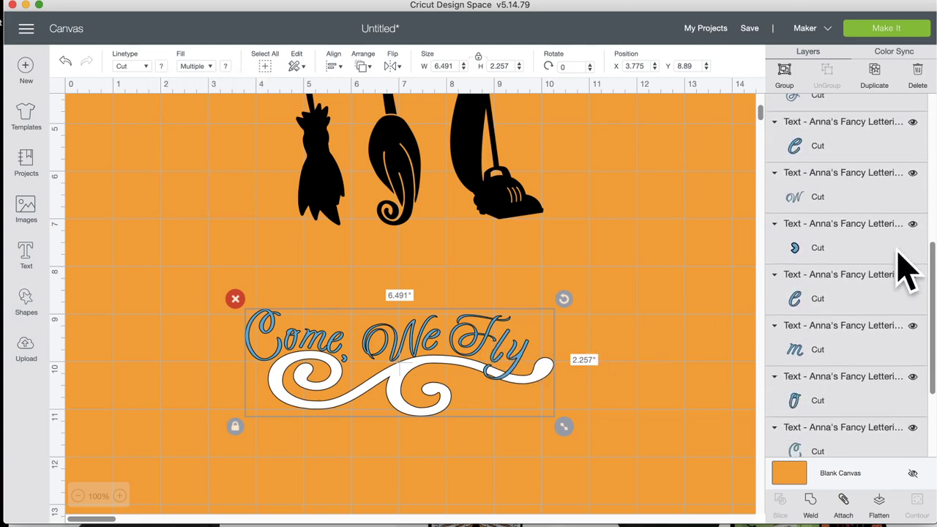
scroll(905, 270, "down", 3)
left_click(868, 363)
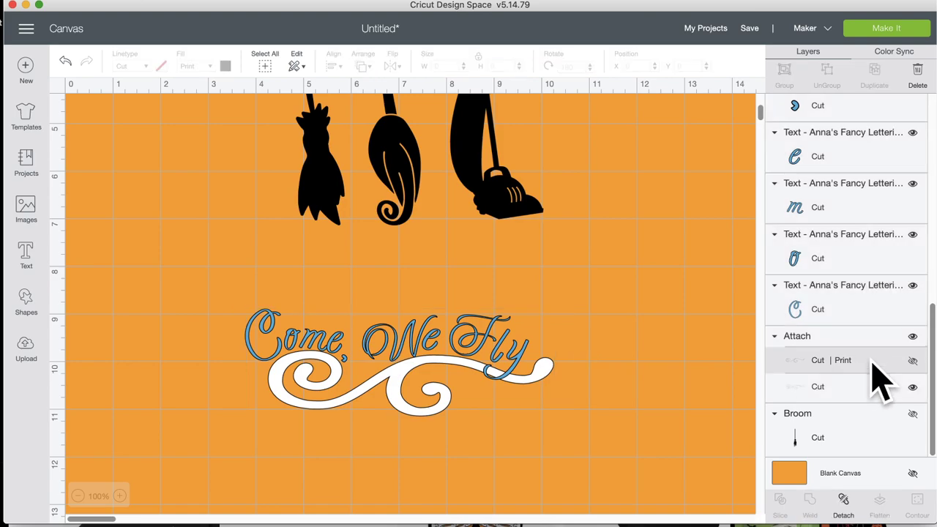
left_click(830, 337)
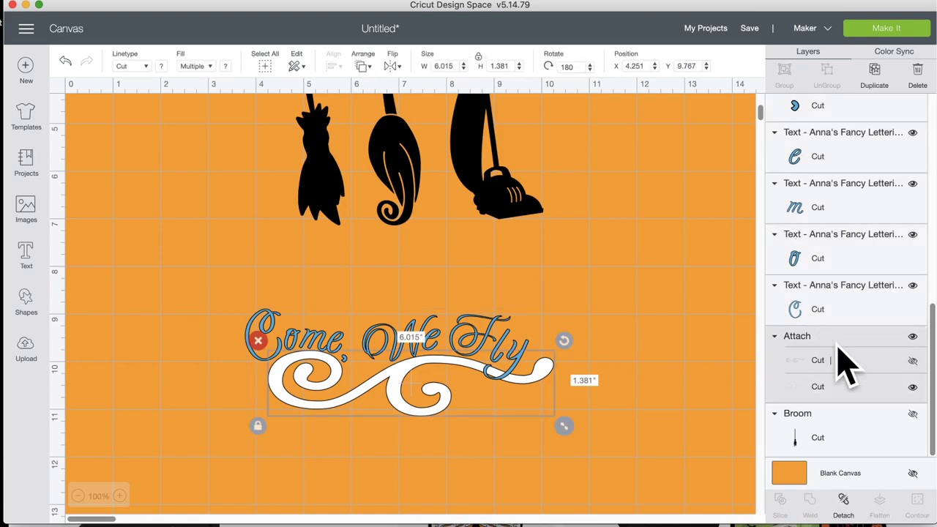
left_click(846, 503)
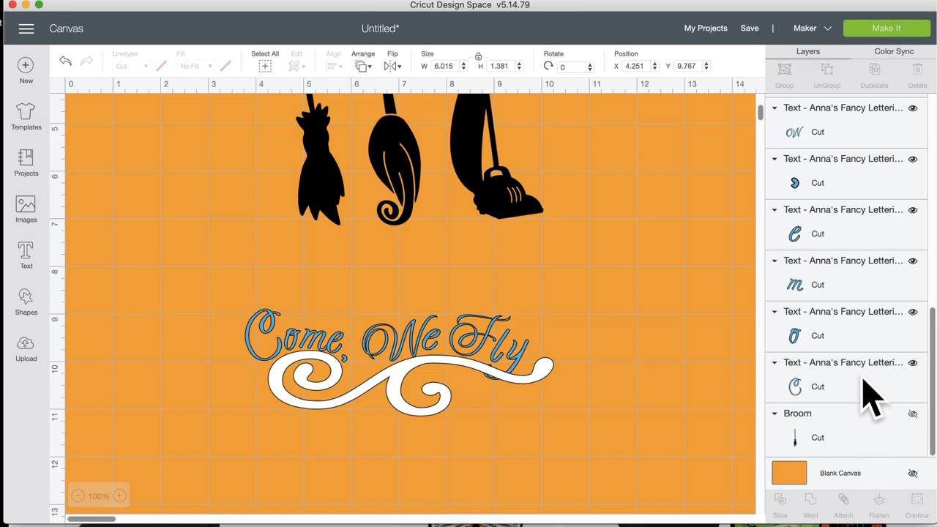
scroll(867, 396, "up", 10)
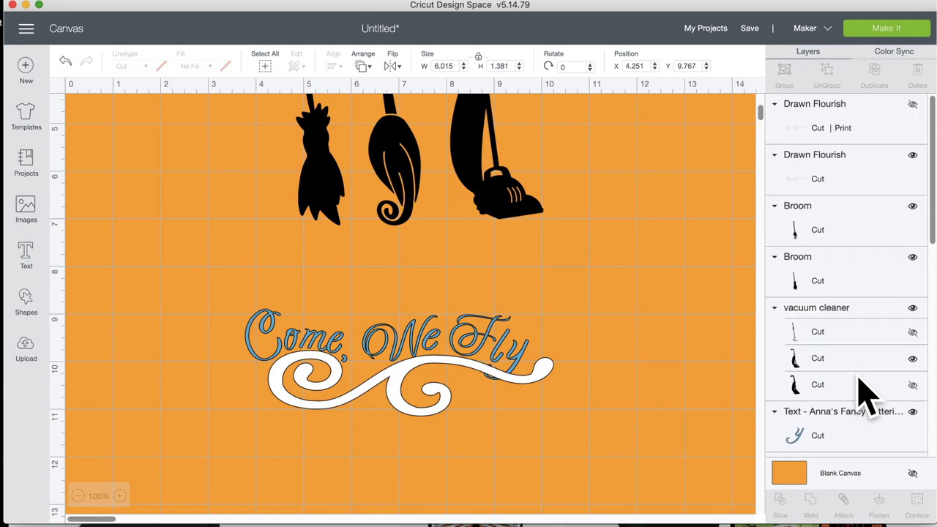
left_click(862, 134)
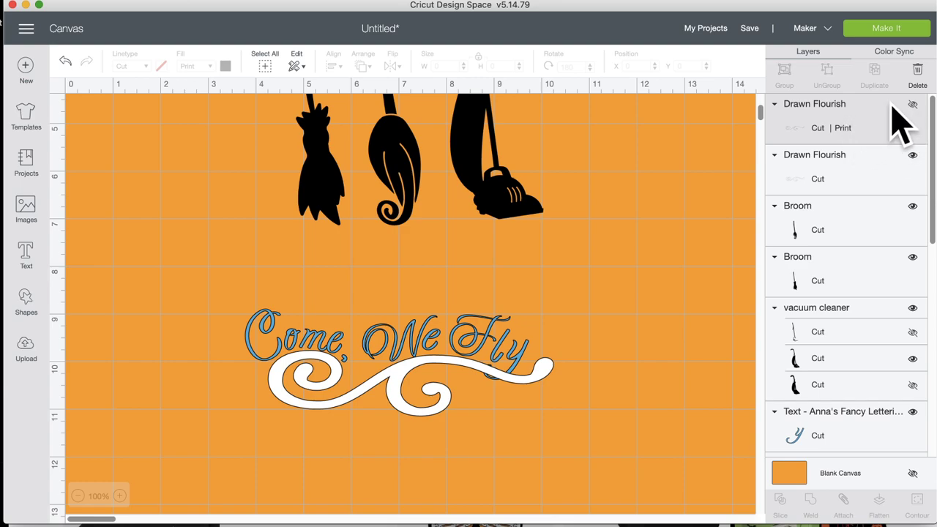
Step: Delete the extra hidden Drawn Flourish layer, turn the lettering and swirl black, and reselect both
left_click(913, 105)
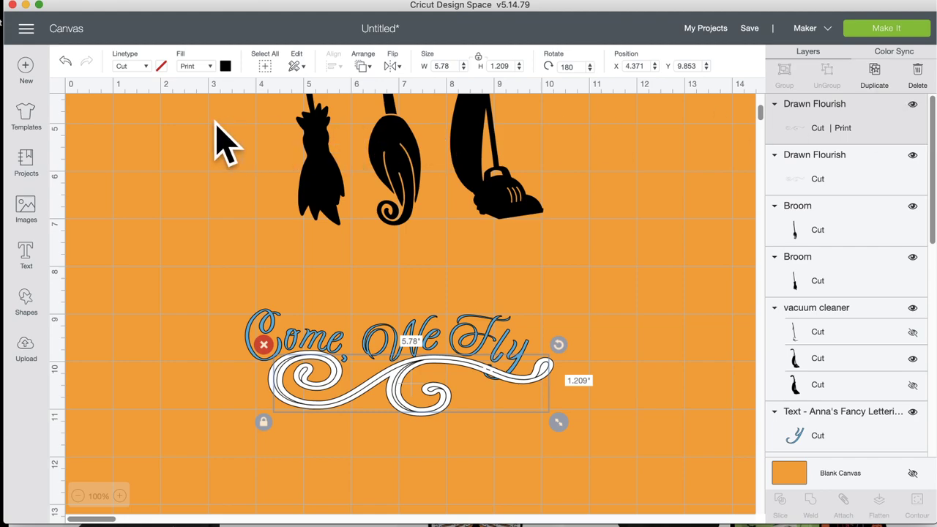
left_click(264, 344)
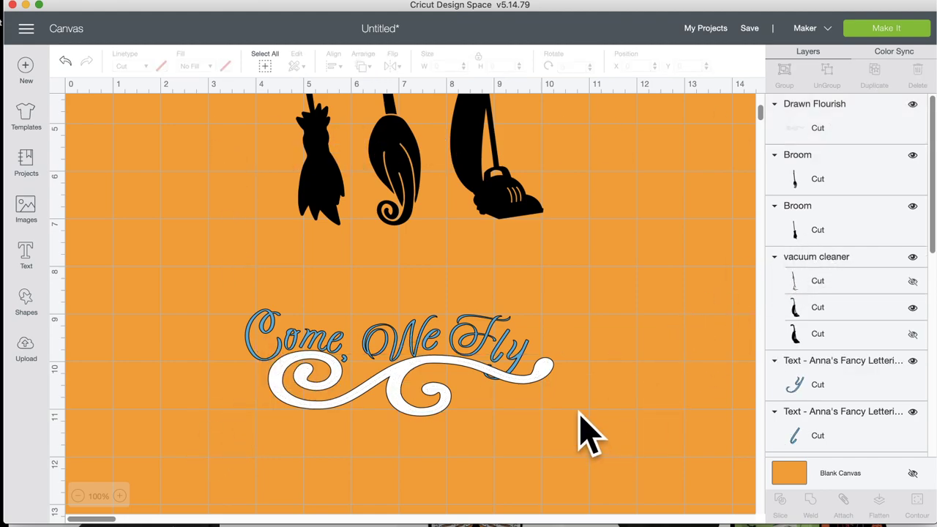
left_click_drag(575, 413, 162, 282)
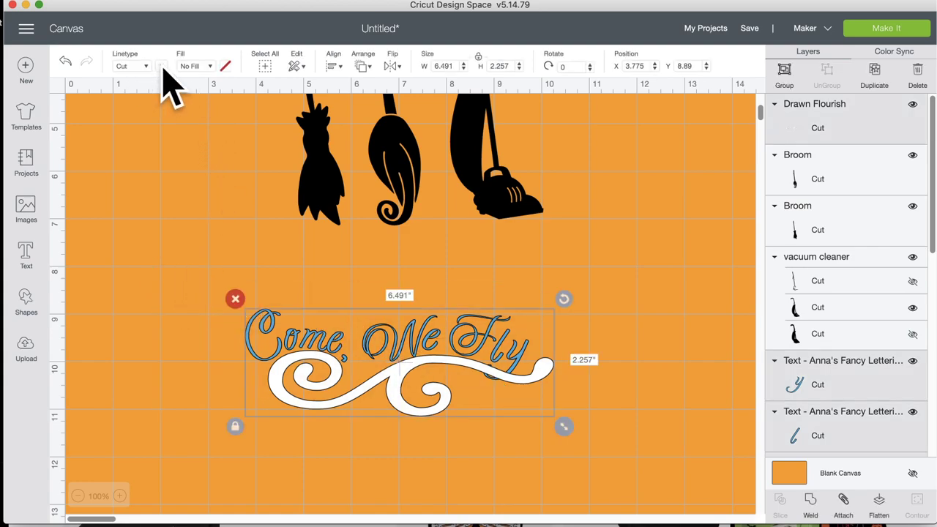
left_click(162, 67)
left_click(174, 113)
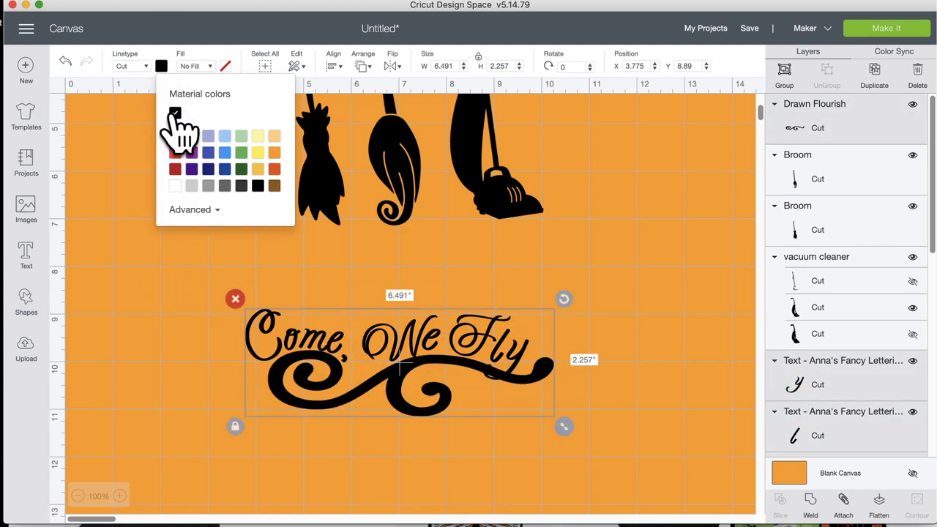
left_click(685, 404)
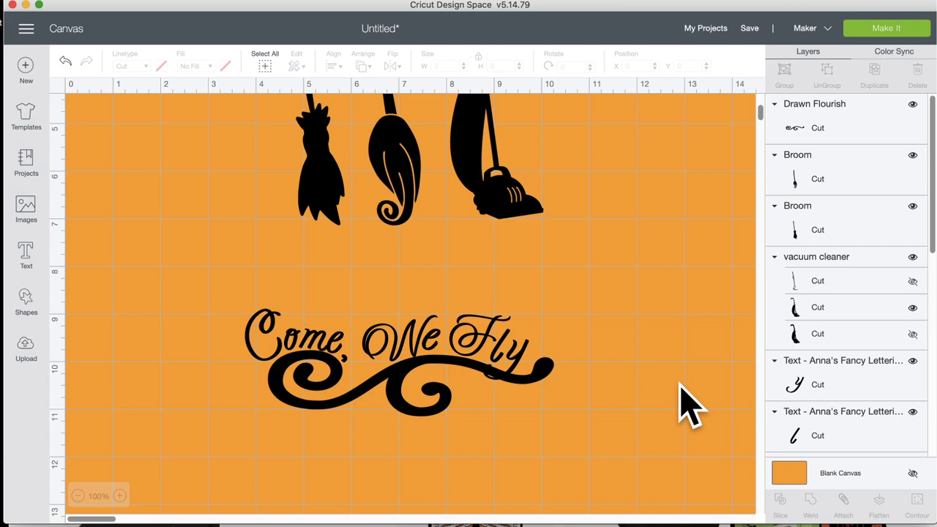
left_click_drag(598, 432, 142, 317)
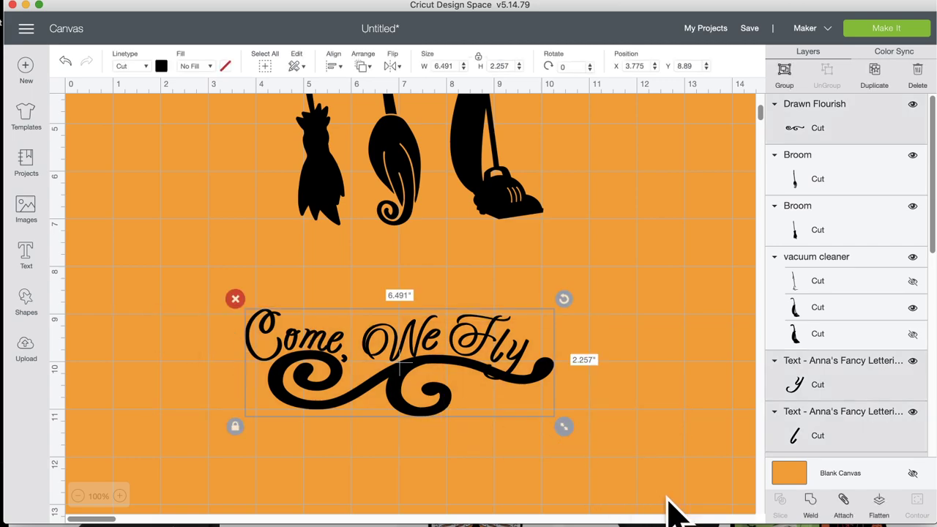
Step: Attach then detach the lettering and flourish, and tilt the script F in 'Fly' slightly clockwise
left_click(843, 501)
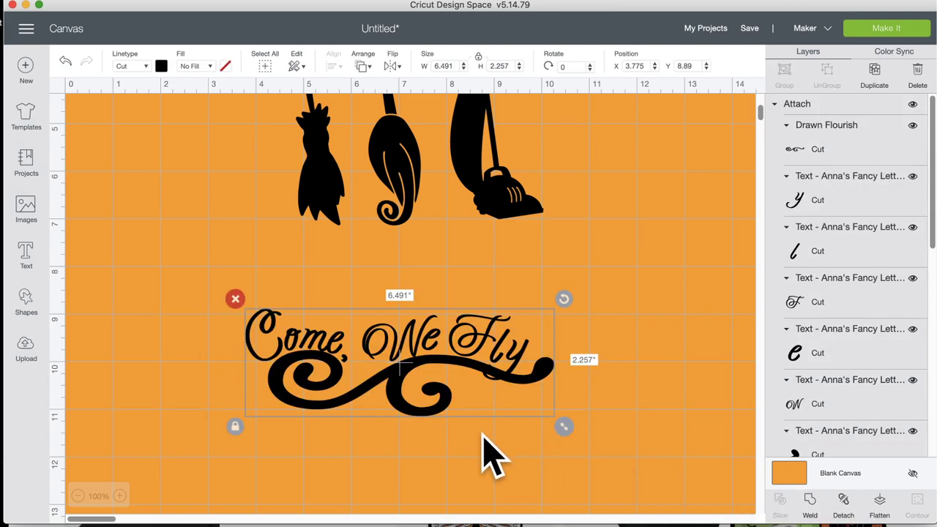
left_click(632, 381)
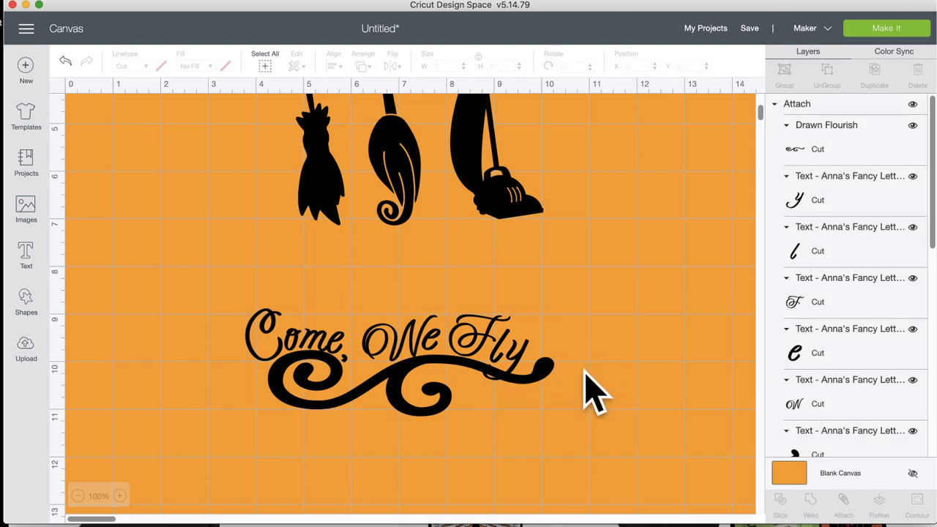
left_click(519, 373)
left_click(844, 504)
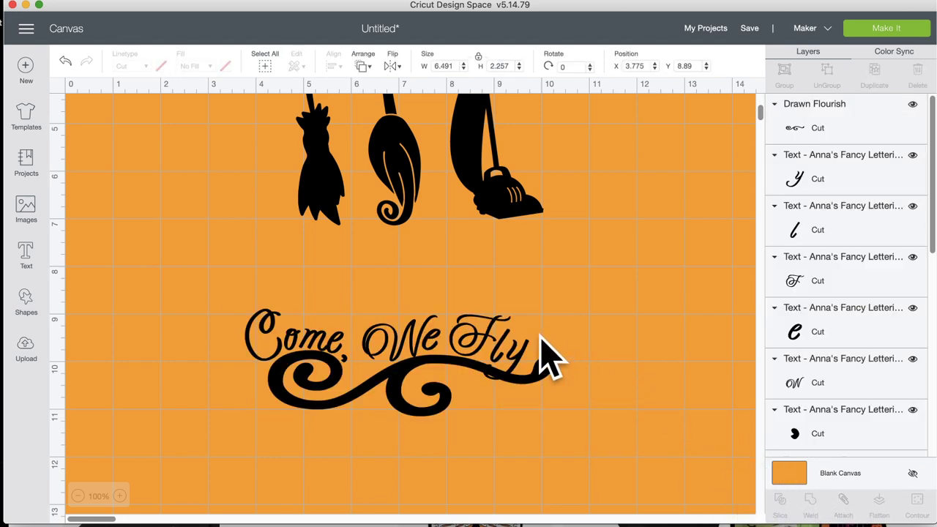
left_click(501, 331)
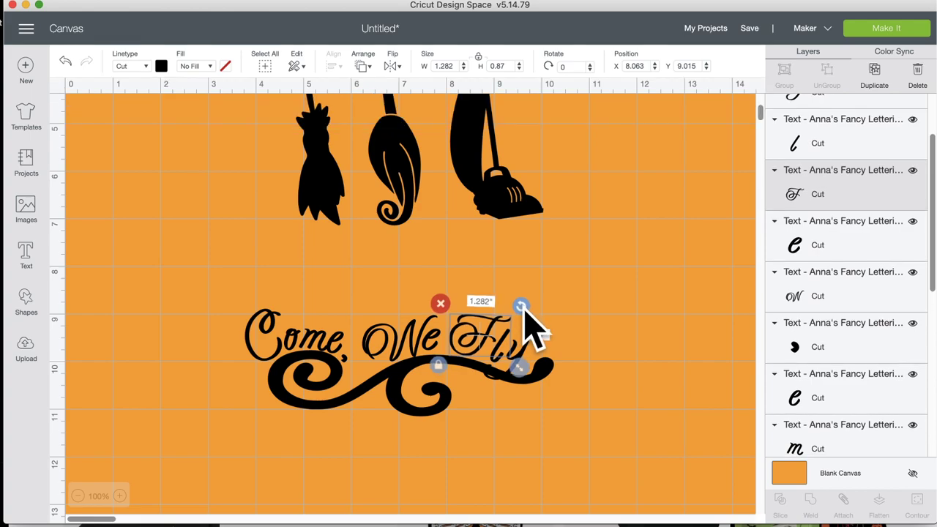
left_click_drag(521, 308, 528, 317)
left_click(614, 356)
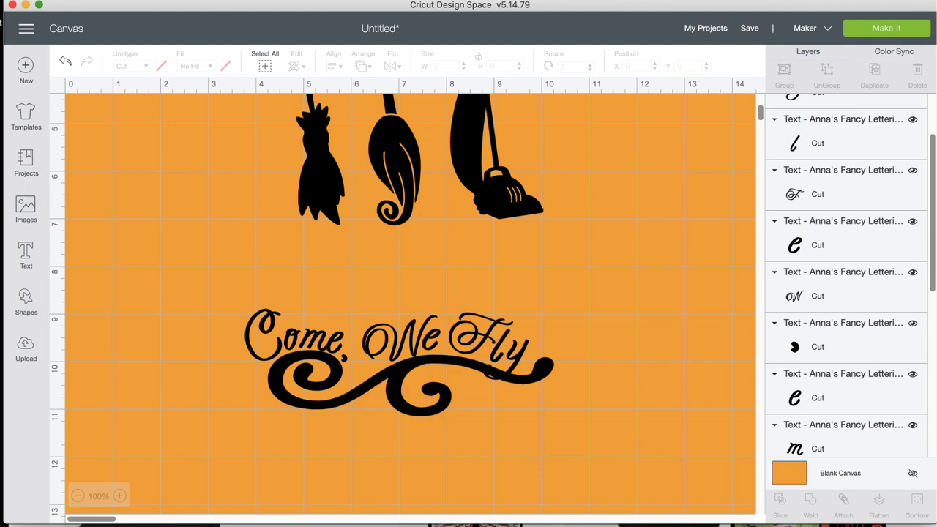
Step: Tilt both brooms and the vacuum together slightly, then shift the vacuum a little lower
scroll(376, 345, "up", 5)
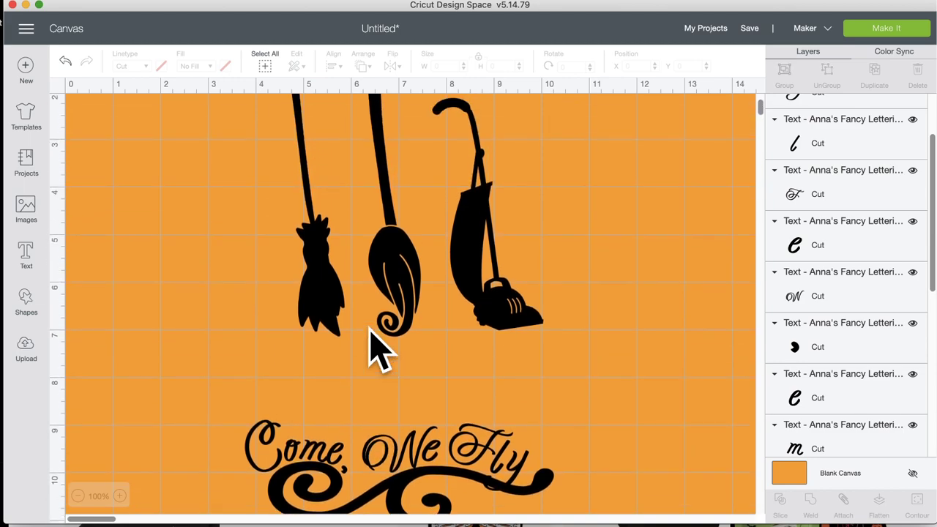
left_click_drag(550, 278, 78, 308)
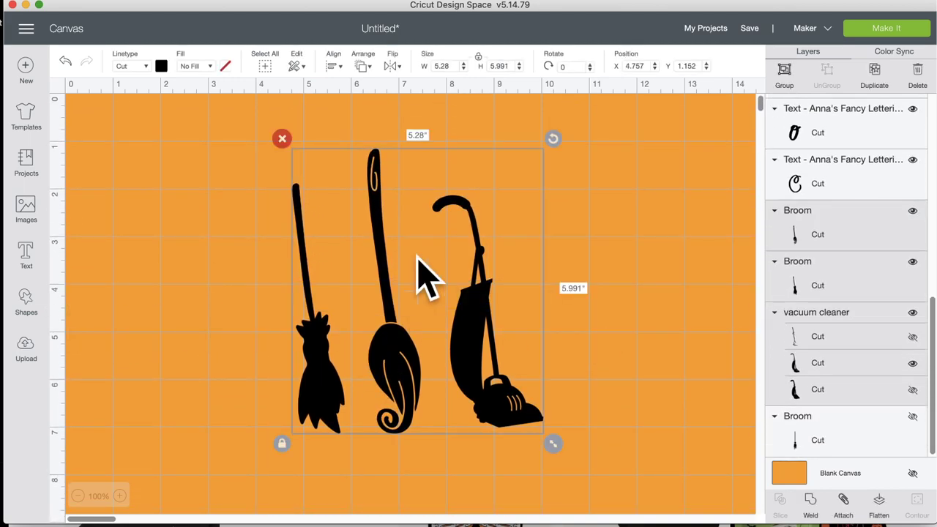
left_click_drag(554, 139, 535, 140)
left_click(626, 281)
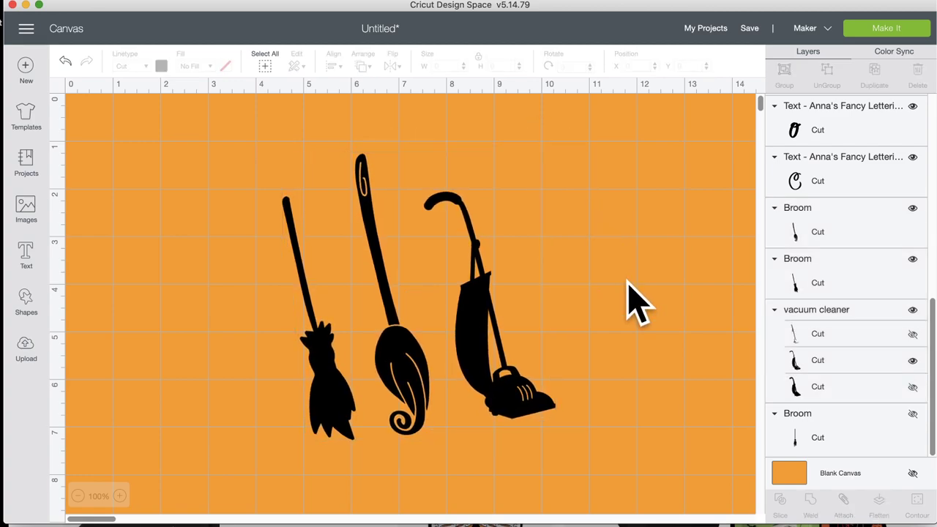
left_click_drag(500, 350, 485, 387)
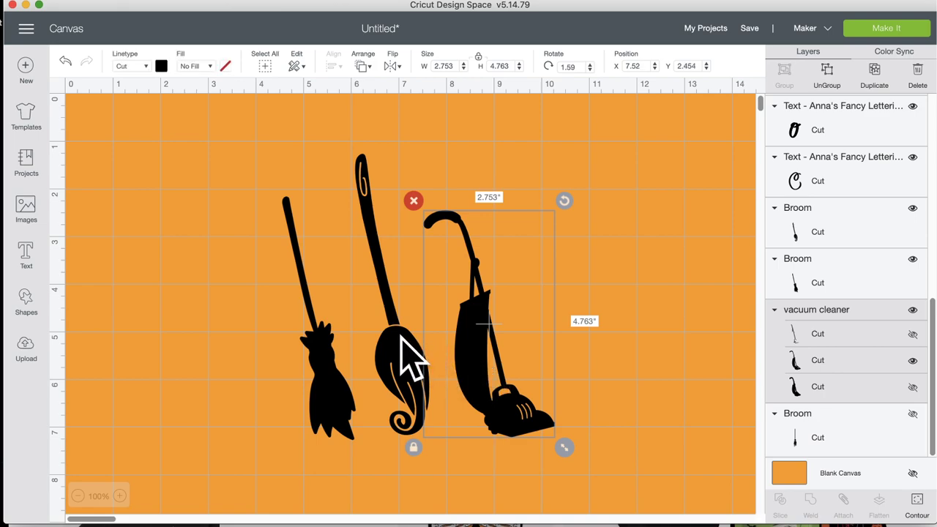
mouse_move(406, 359)
left_mouse_down()
mouse_move(410, 381)
mouse_move(402, 358)
left_mouse_up()
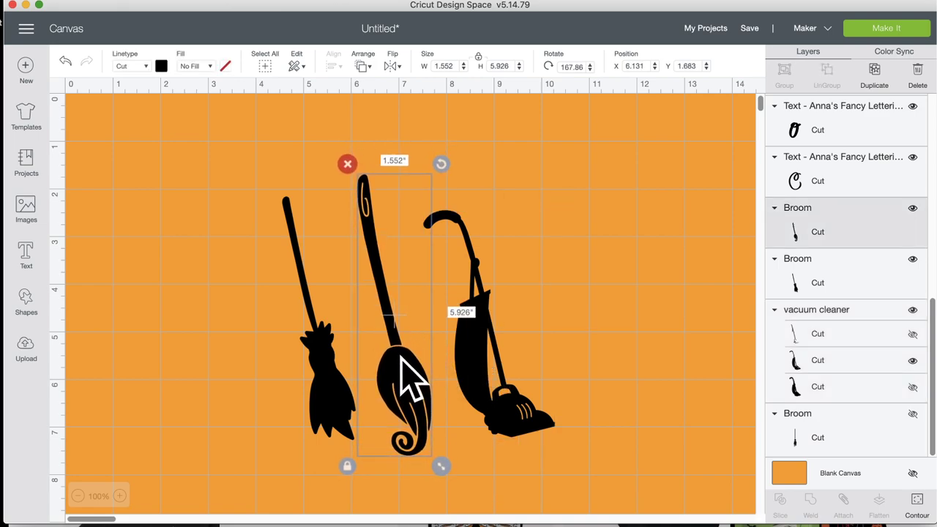
Step: Shrink, lower and rotate the middle broom, and tilt the left broom slightly counter-clockwise
left_click_drag(440, 464, 431, 443)
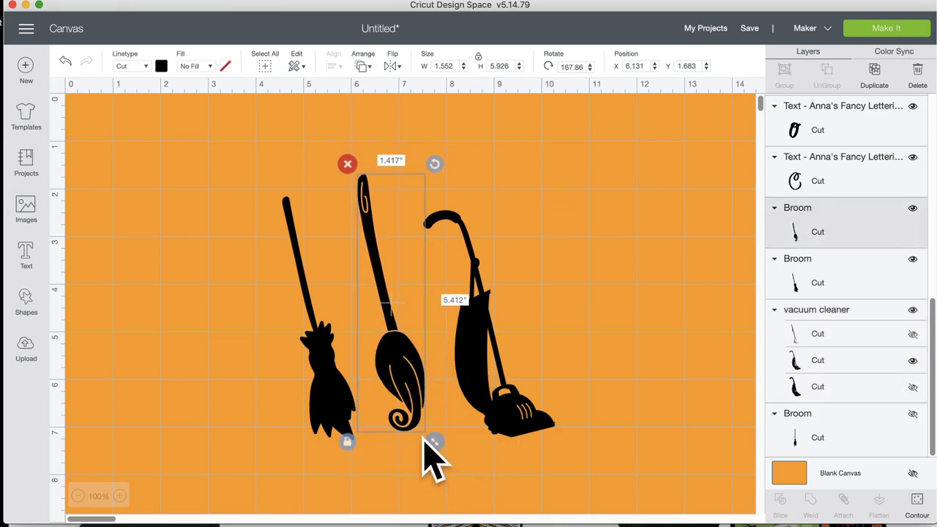
left_click_drag(415, 383, 415, 408)
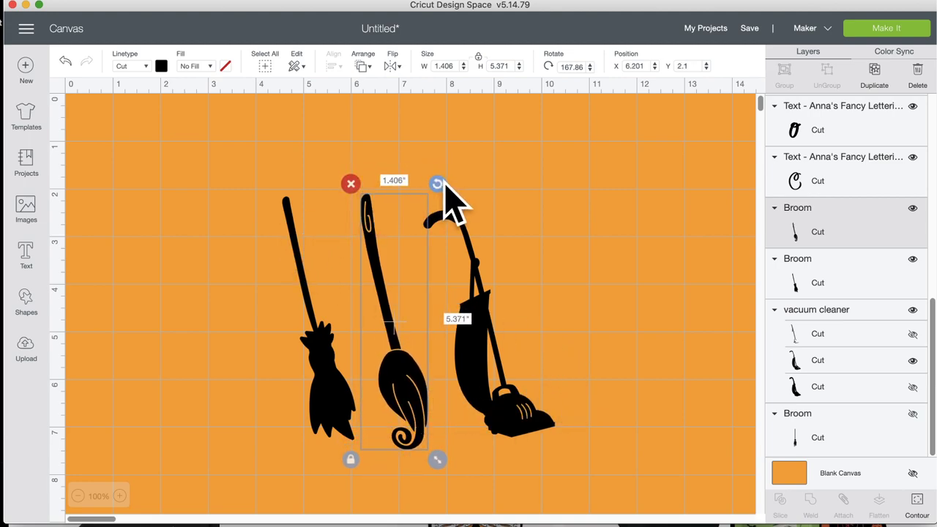
left_click_drag(438, 184, 429, 185)
left_click(297, 227)
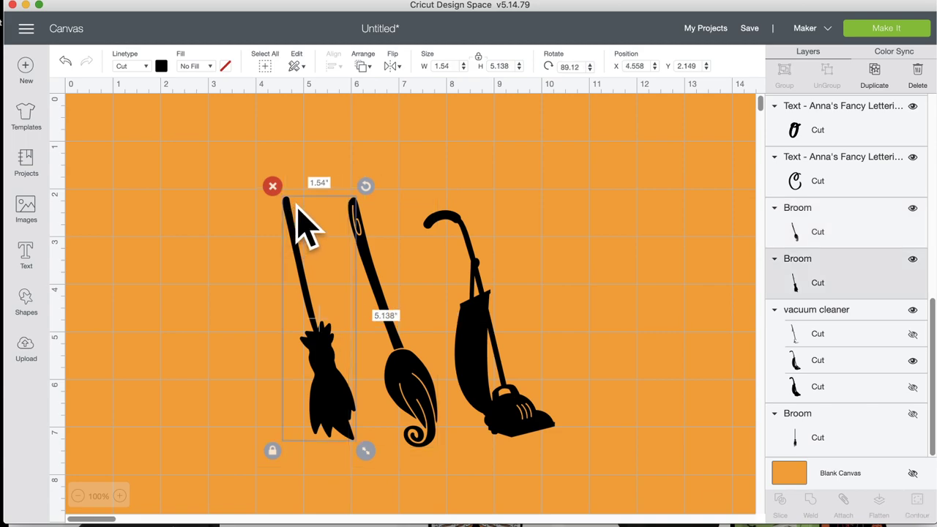
left_click_drag(366, 186, 344, 185)
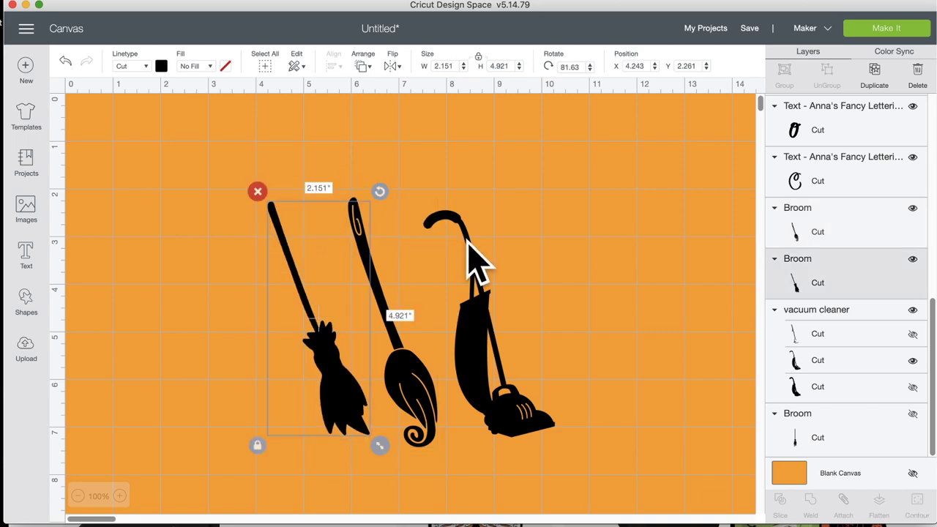
Step: Rotate the vacuum to 357.91° and place it beside the brooms at X 7.124, Y 2.447
left_click_drag(471, 208, 464, 209)
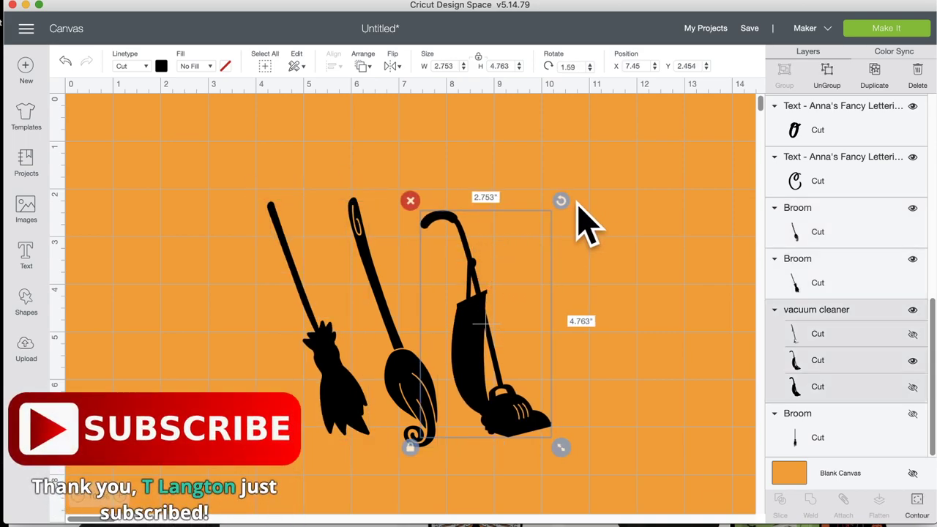
left_click_drag(561, 202, 522, 271)
left_click_drag(489, 338, 475, 327)
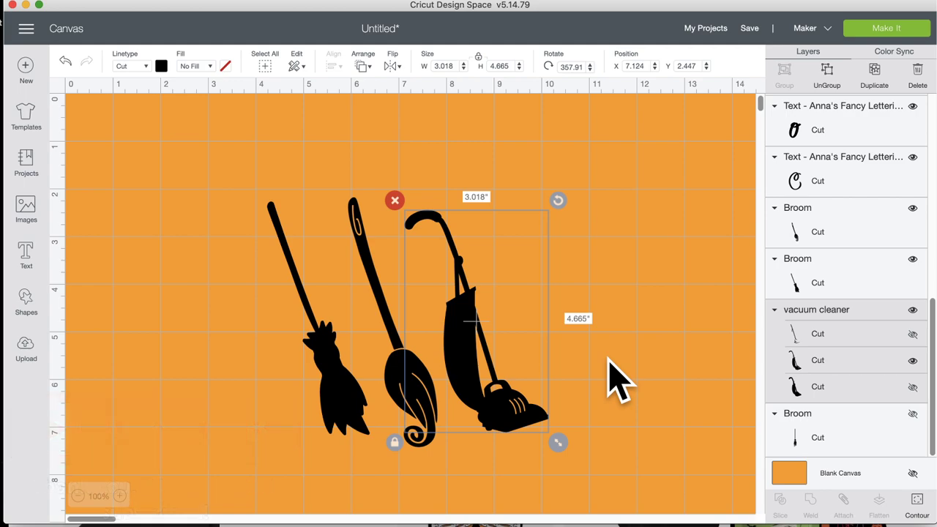
left_click(617, 380)
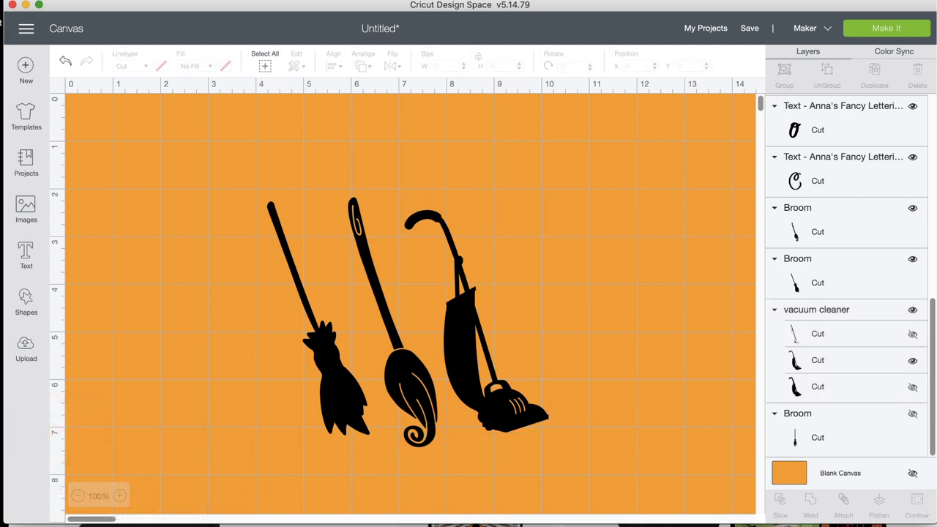
scroll(178, 452, "down", 10)
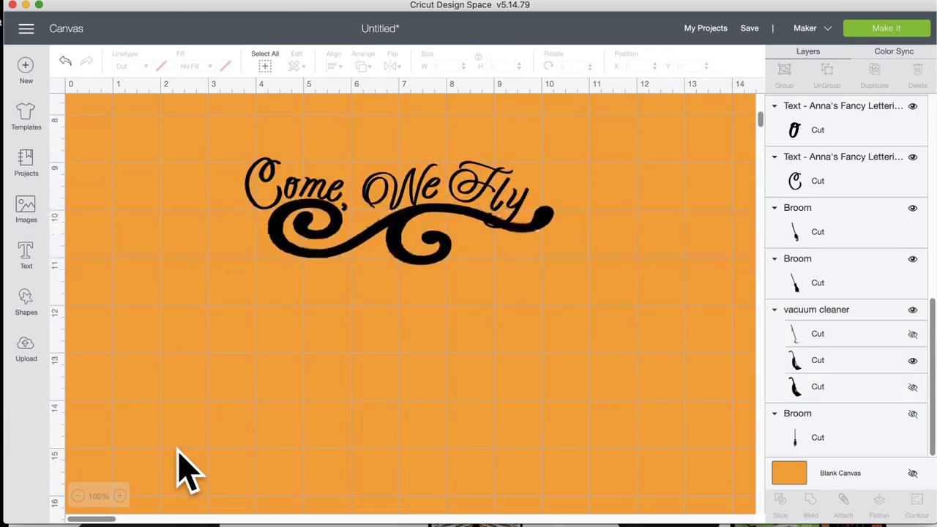
Step: Nudge the y in 'Fly' slightly left and down
scroll(178, 450, "up", 2)
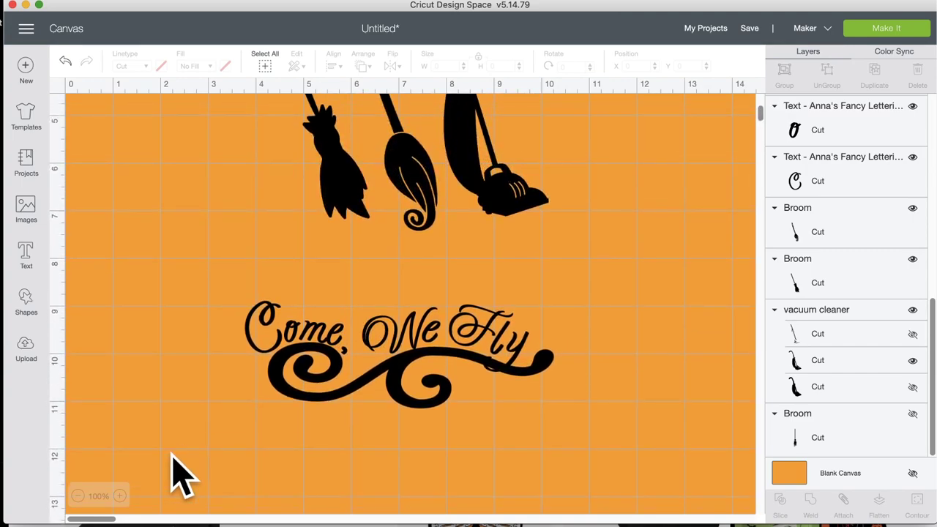
left_click(350, 354)
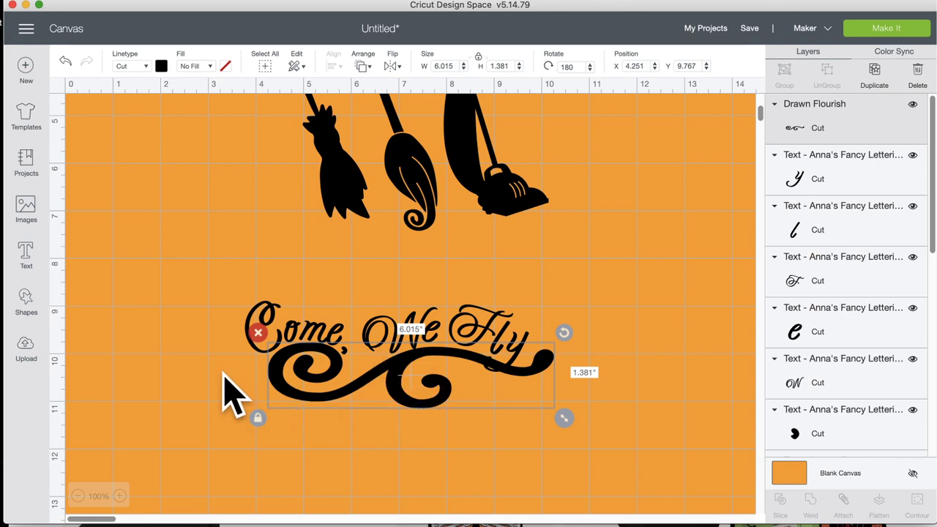
left_click(157, 341)
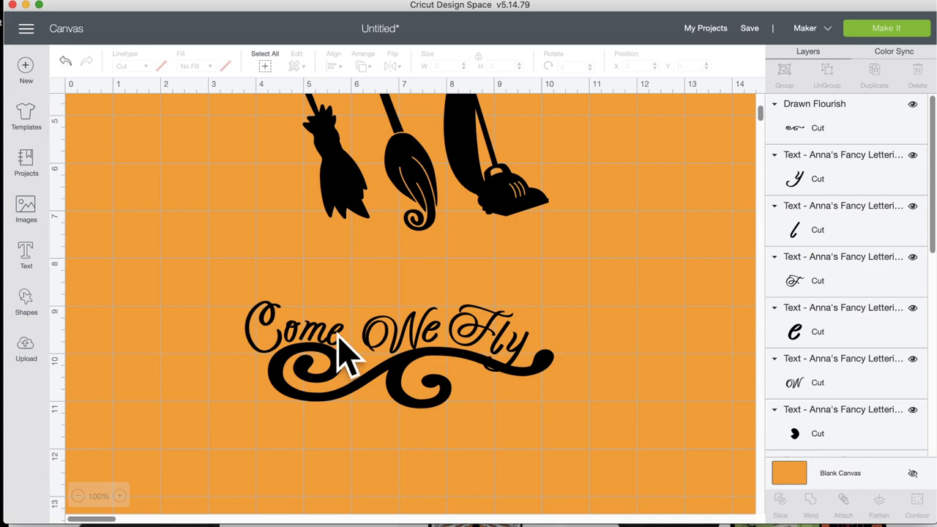
left_click(519, 351)
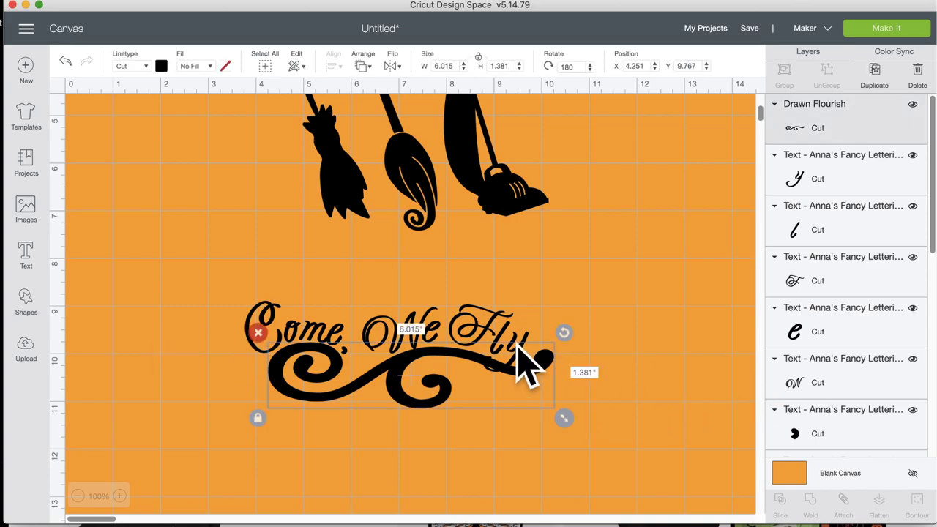
left_click(523, 343)
left_click_drag(524, 337, 522, 339)
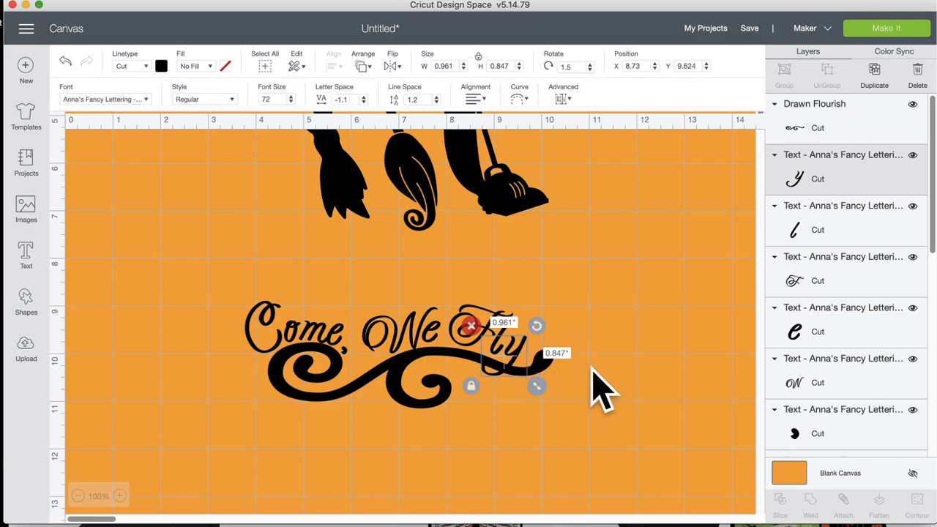
left_click(599, 389)
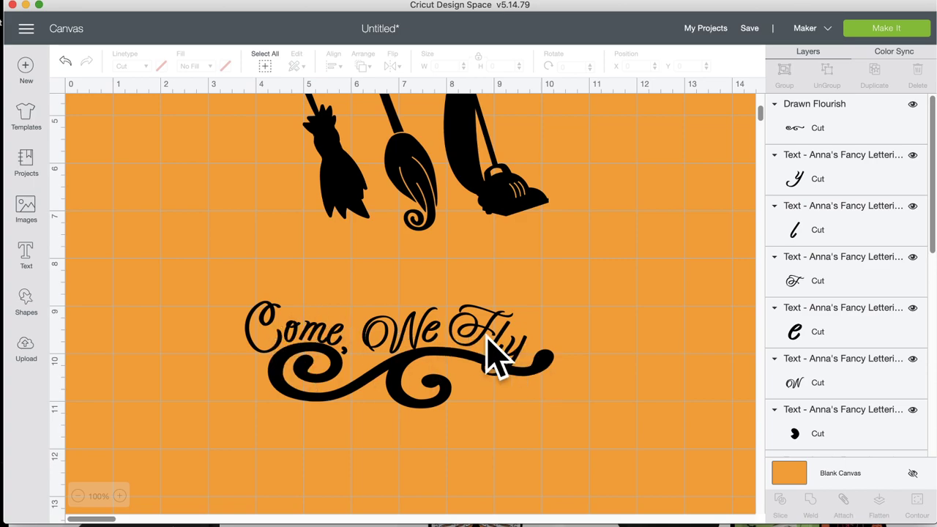
Step: Attach the lettering to its flourish and move the group up to X 4.497, Y 7.626
left_click_drag(533, 459, 174, 289)
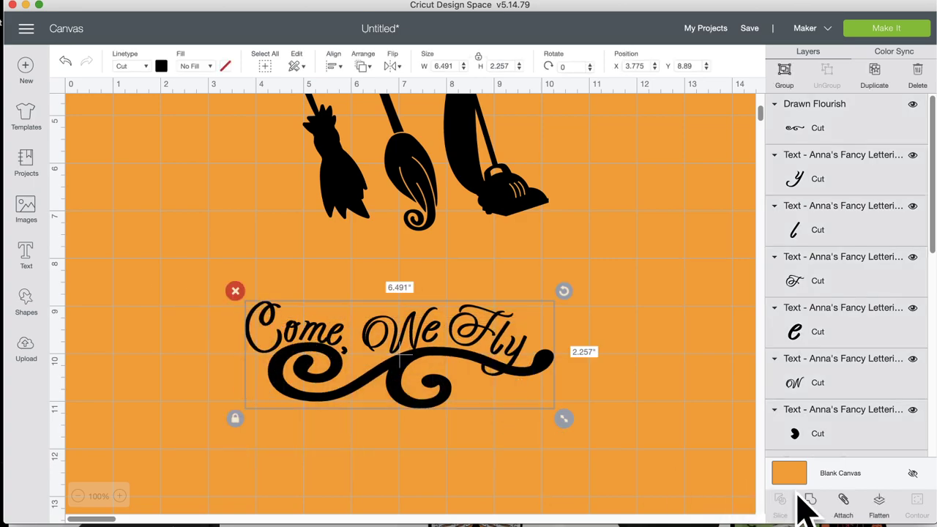
left_click(845, 501)
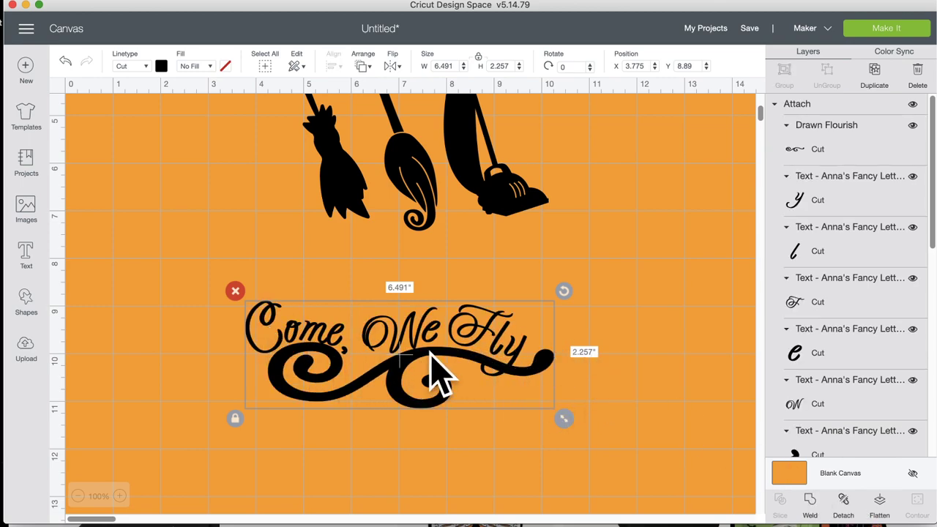
left_click_drag(439, 358, 467, 288)
scroll(459, 433, "up", 5)
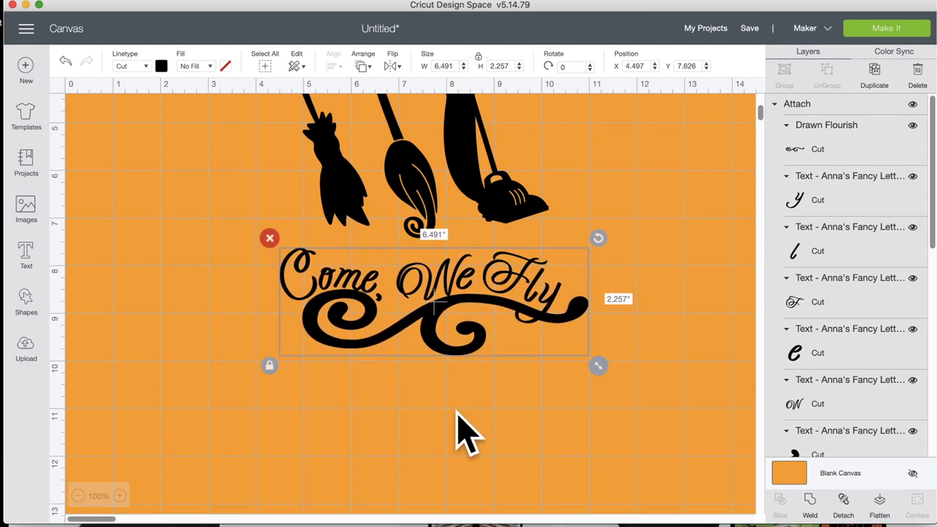
left_click(450, 452)
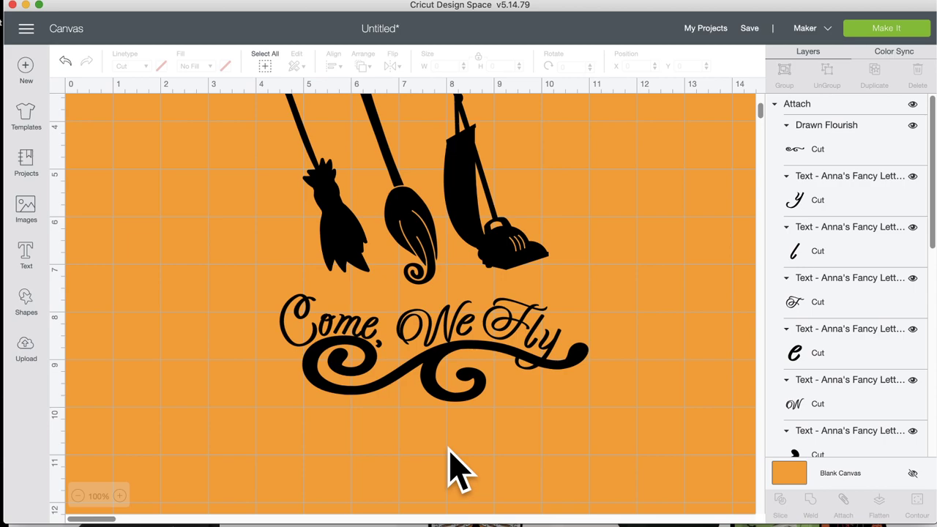
scroll(458, 468, "up", 5)
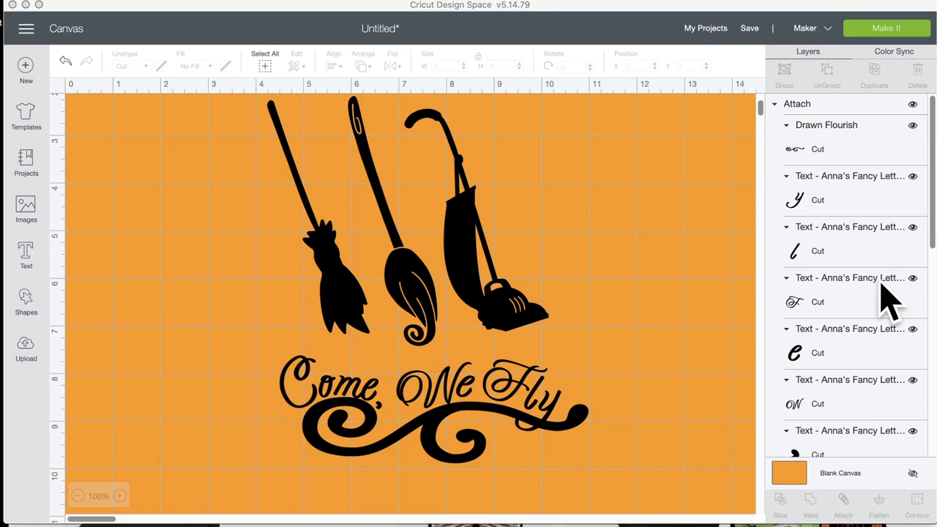
Step: Save the broom and 'Come We Fly' design as a project named 'brooms fly'
left_click(751, 29)
left_click(751, 29)
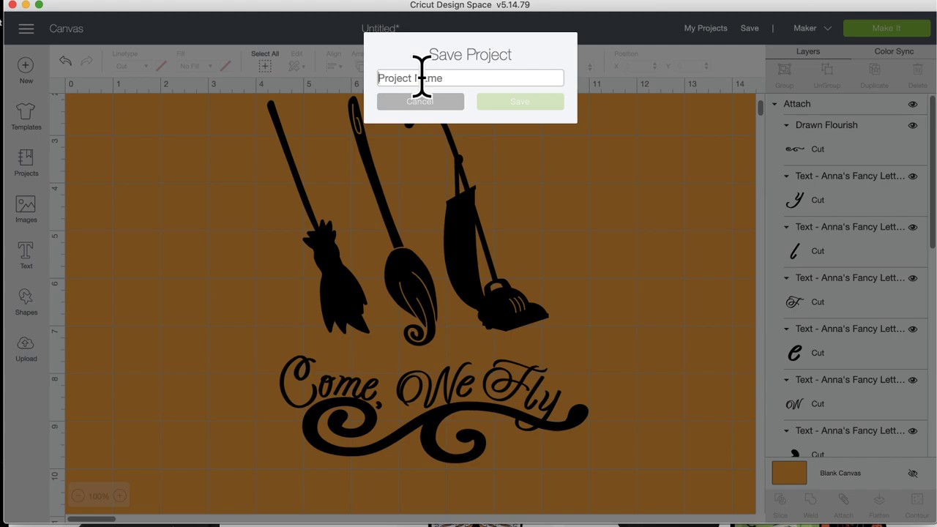
left_click(421, 78)
type("br")
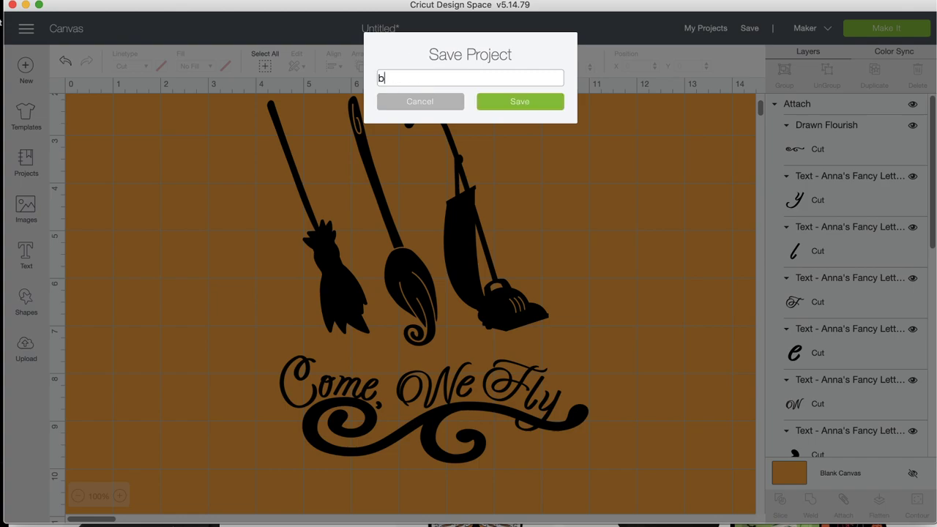
type("ooms fly")
left_click(521, 102)
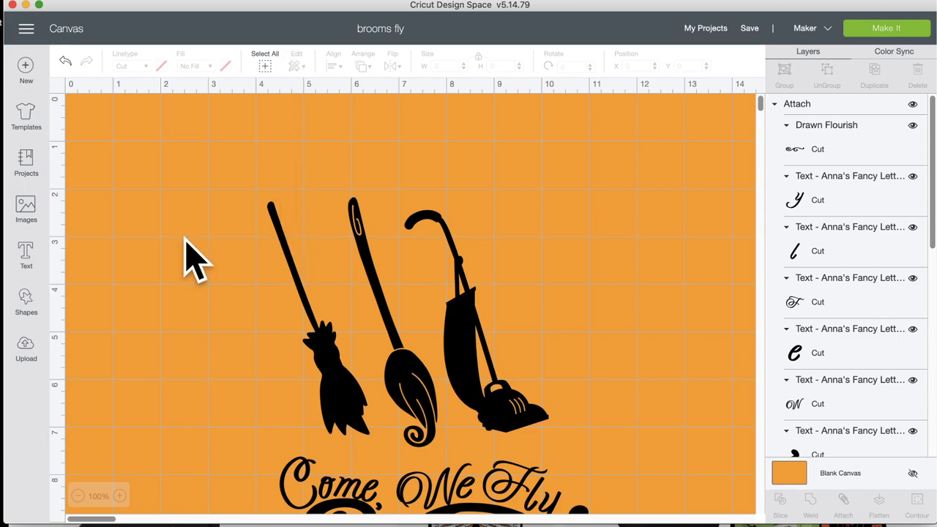
Step: Search the image library's Image Sets for 'hocus', then clear the search and return to categories
left_click(28, 214)
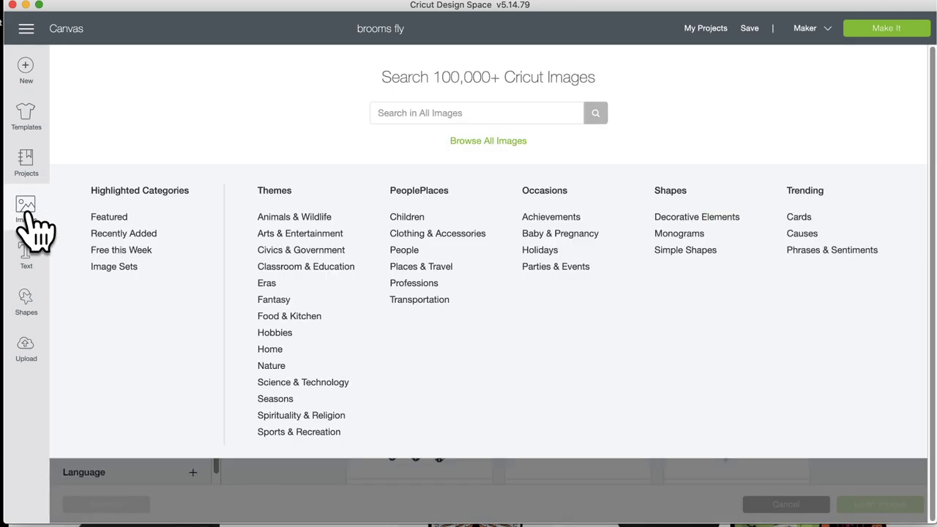
left_click(123, 268)
left_click(339, 104)
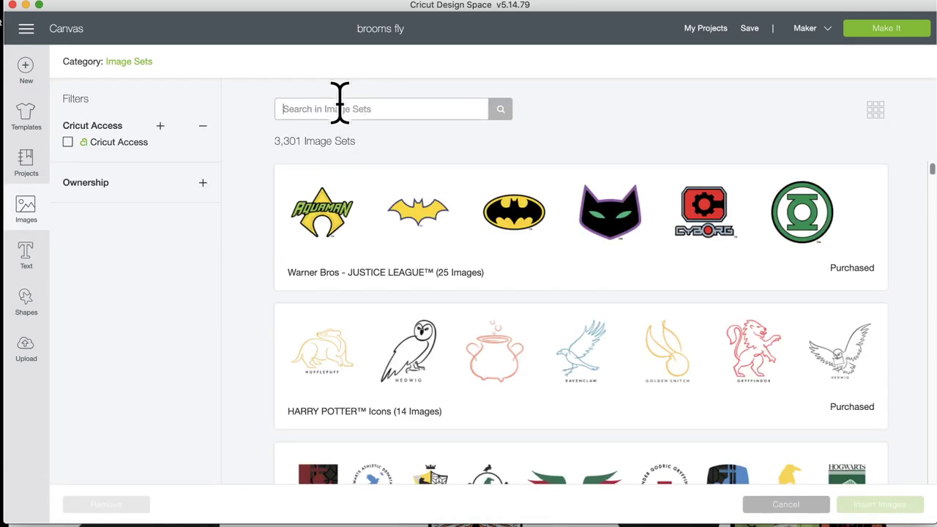
type("hoc")
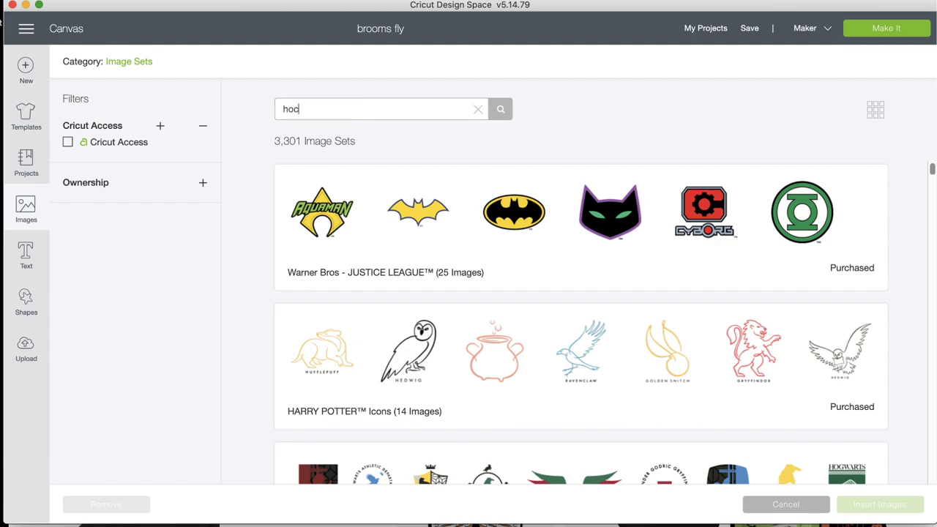
type("us")
key("Return")
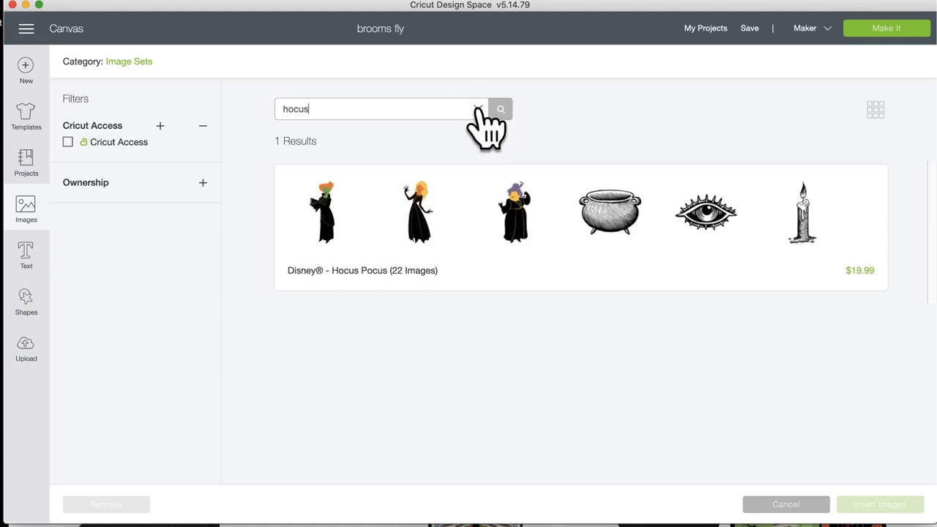
left_click(478, 109)
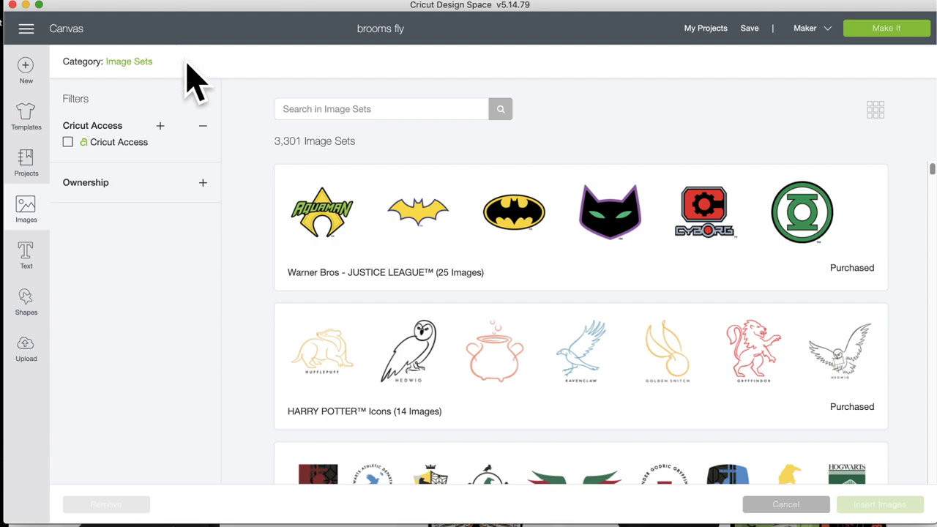
left_click(125, 63)
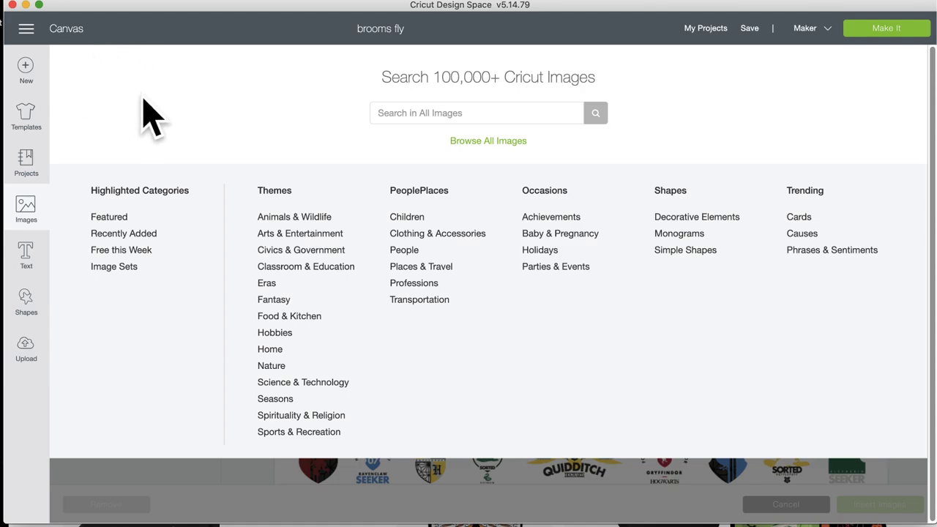
Step: Open the Free this Week category and scroll through its 668 images
left_click(143, 250)
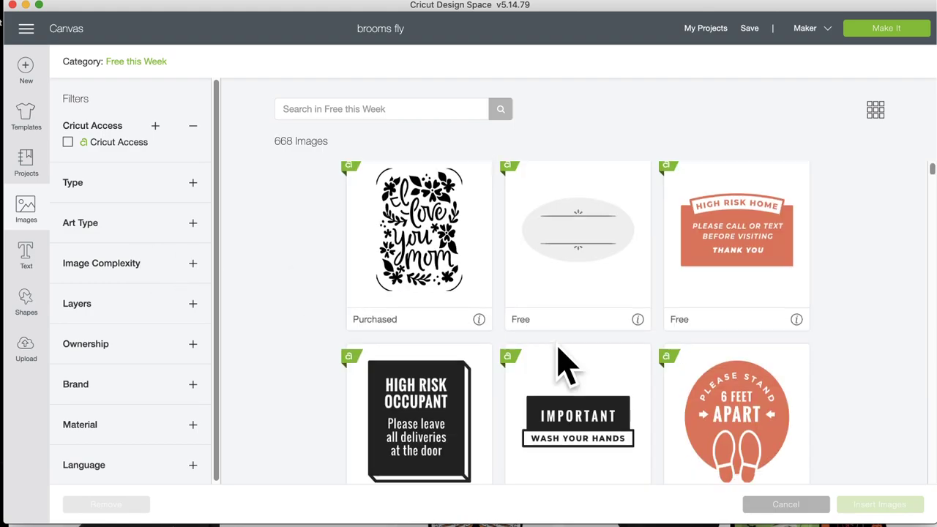
scroll(560, 363, "down", 15)
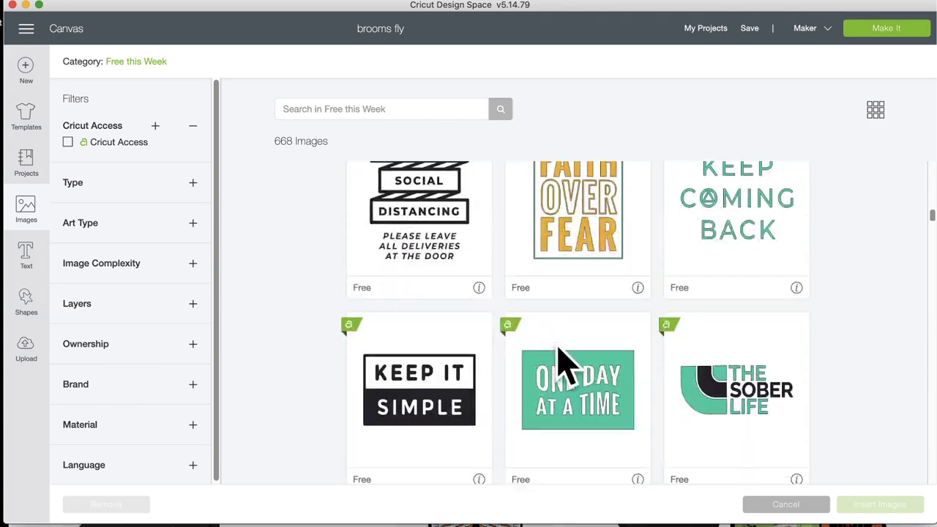
scroll(561, 363, "down", 20)
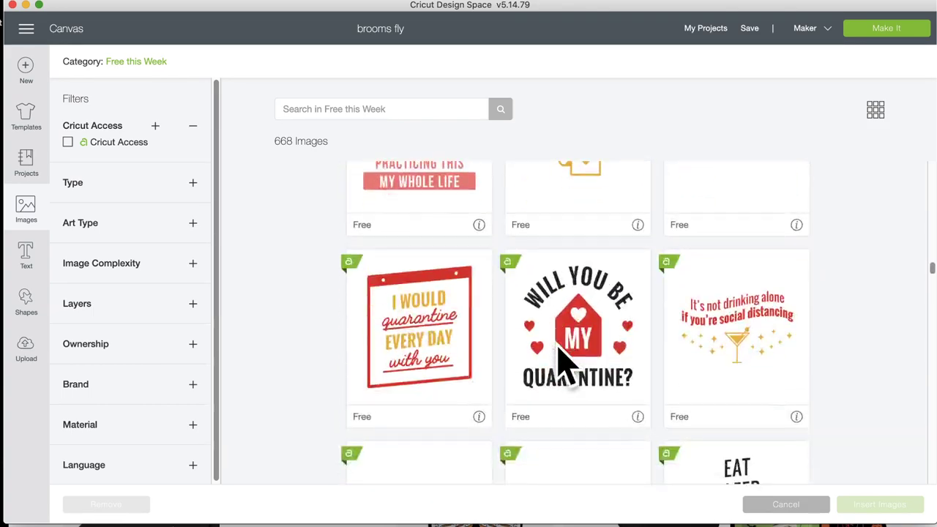
scroll(561, 363, "down", 20)
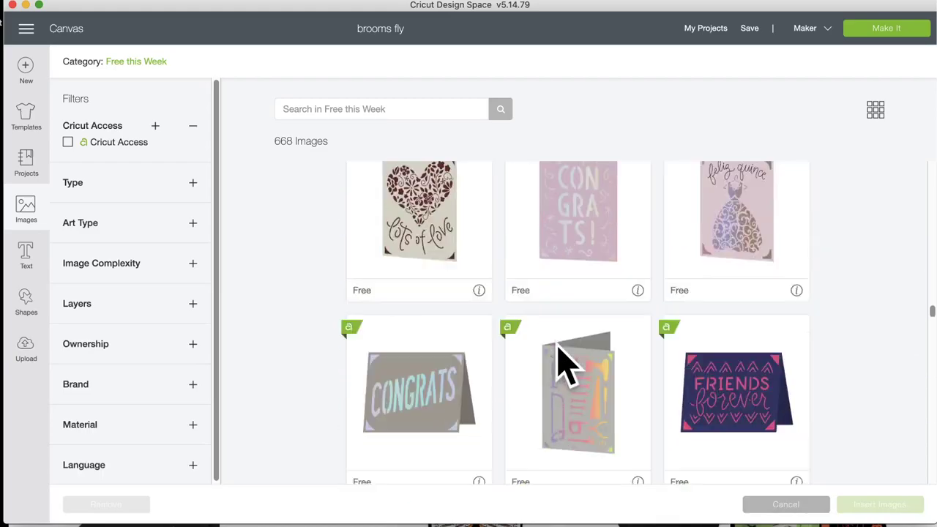
scroll(560, 362, "down", 20)
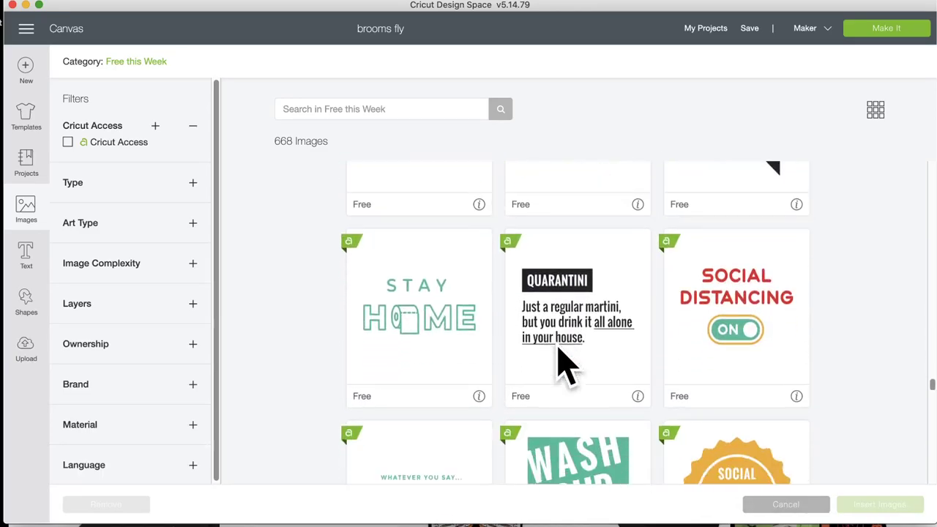
scroll(560, 362, "down", 20)
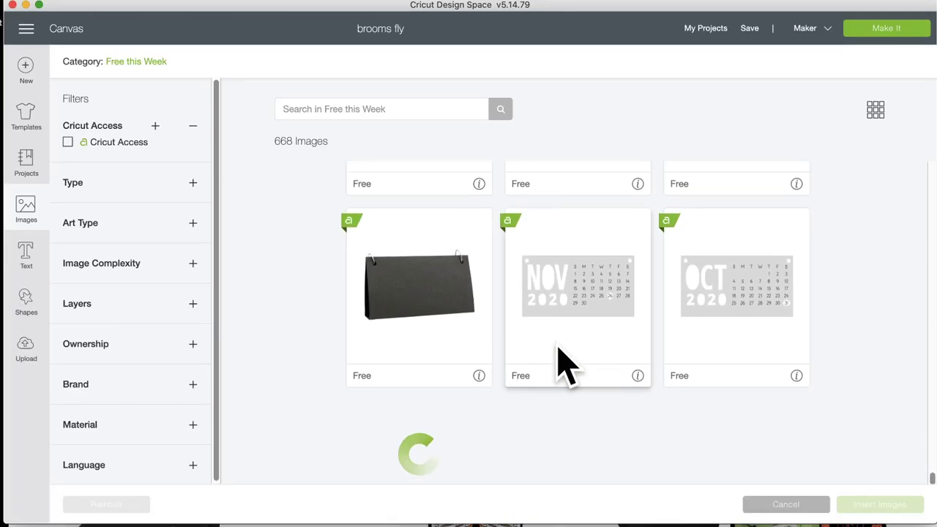
scroll(560, 363, "down", 2)
scroll(560, 362, "down", 20)
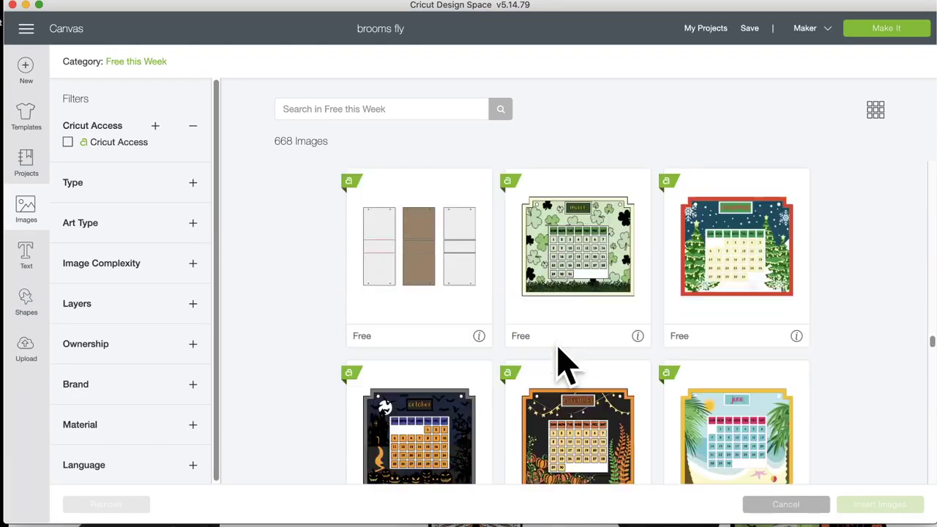
scroll(564, 364, "down", 3)
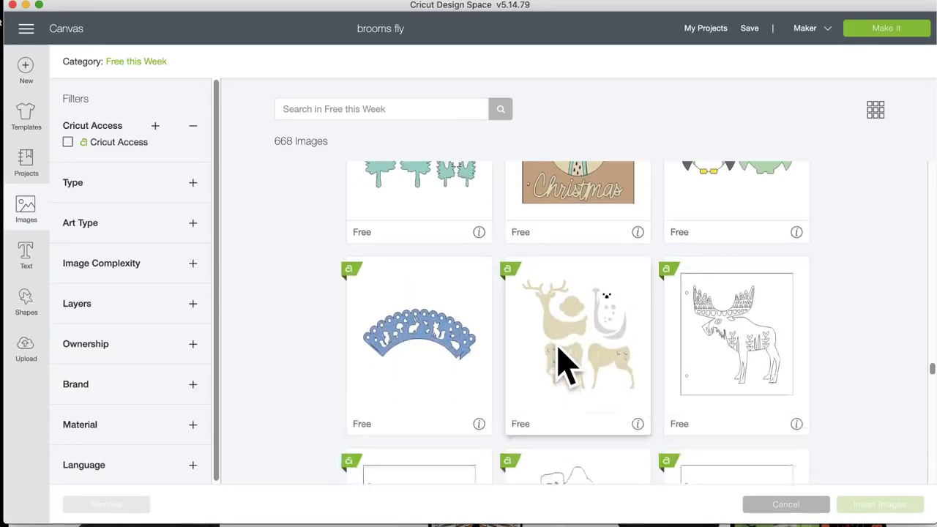
scroll(564, 364, "down", 15)
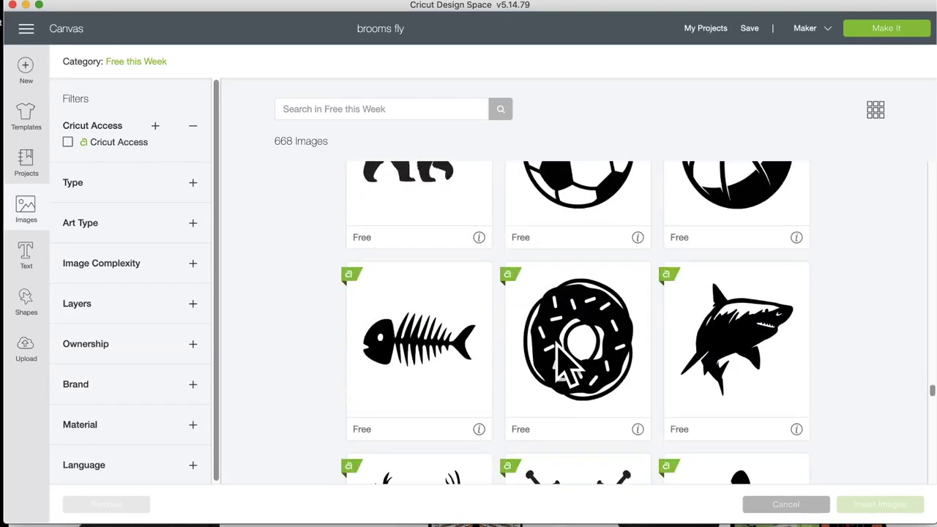
scroll(564, 364, "down", 15)
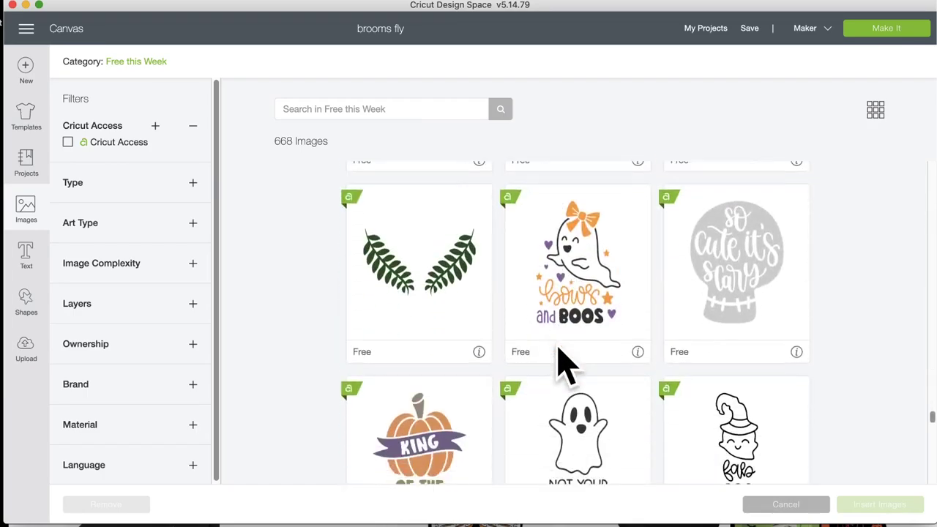
scroll(564, 364, "down", 5)
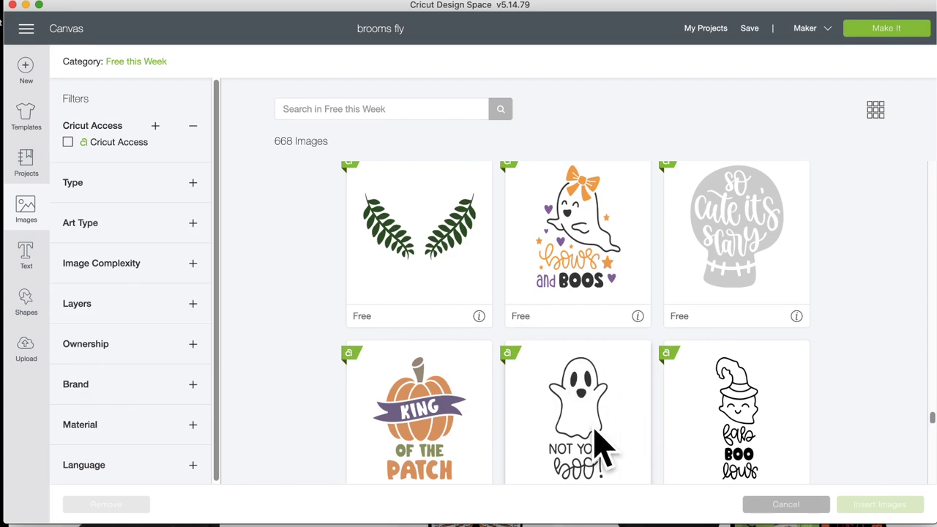
scroll(636, 437, "down", 5)
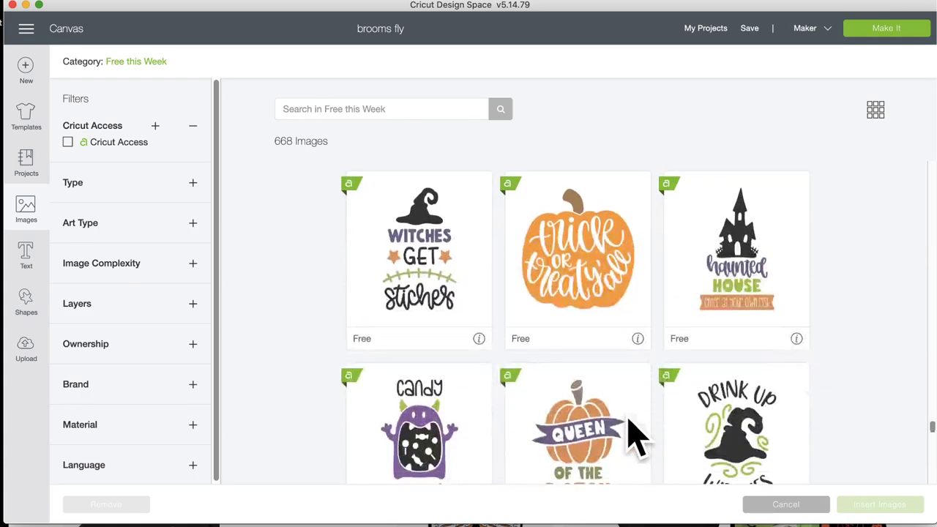
scroll(636, 438, "down", 3)
scroll(635, 438, "down", 5)
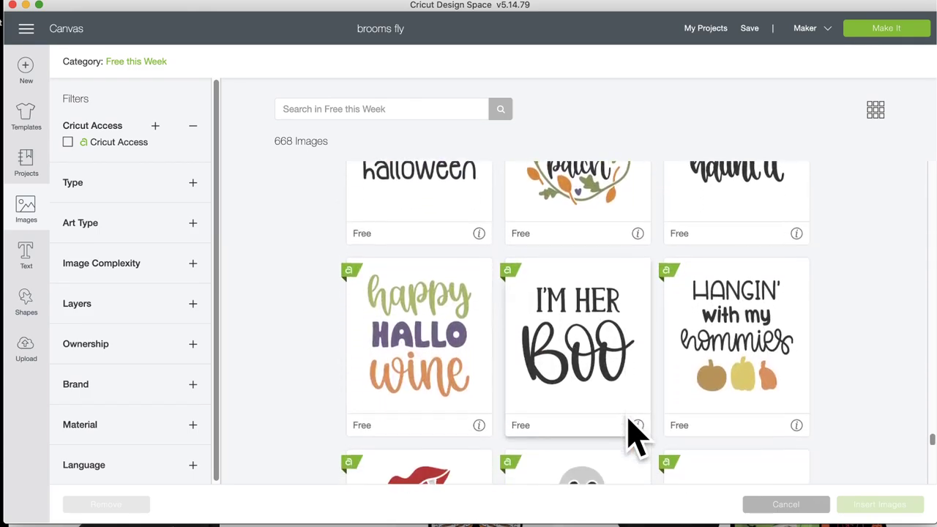
scroll(636, 438, "down", 3)
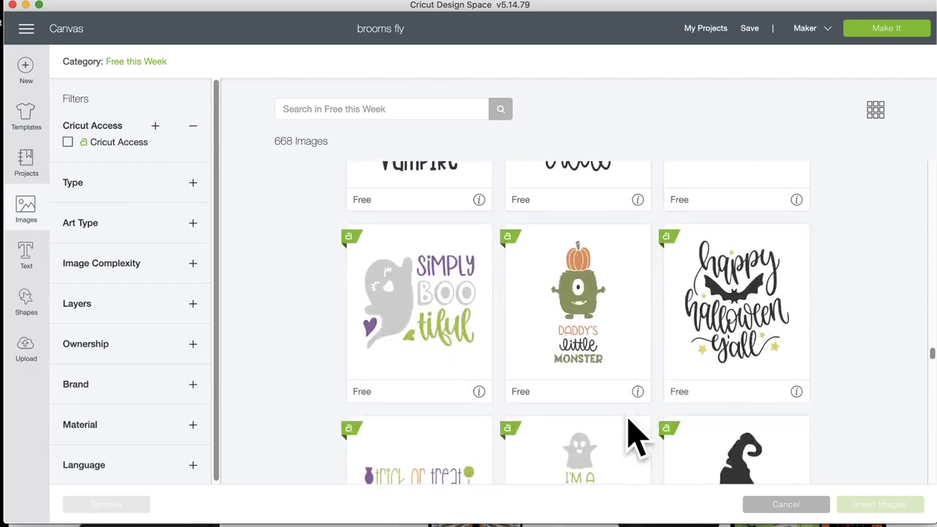
scroll(636, 438, "down", 3)
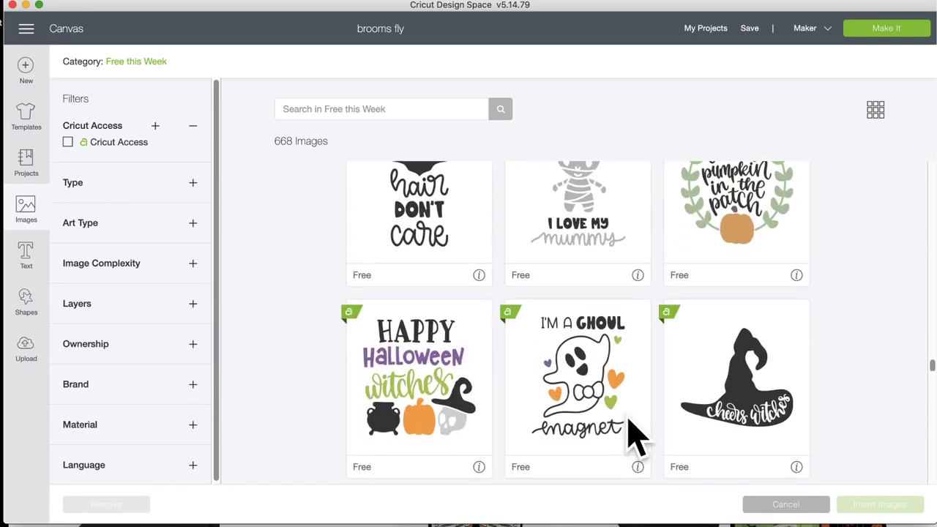
scroll(636, 438, "down", 20)
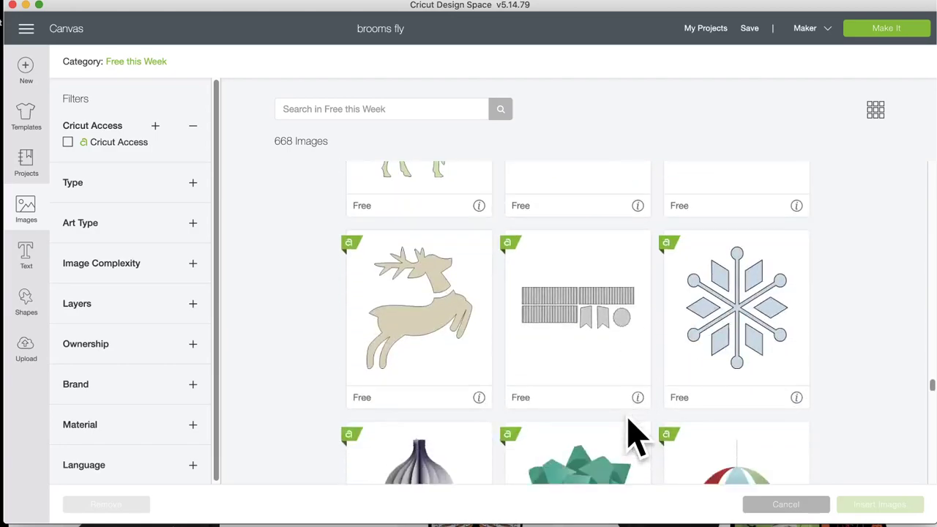
scroll(636, 438, "down", 20)
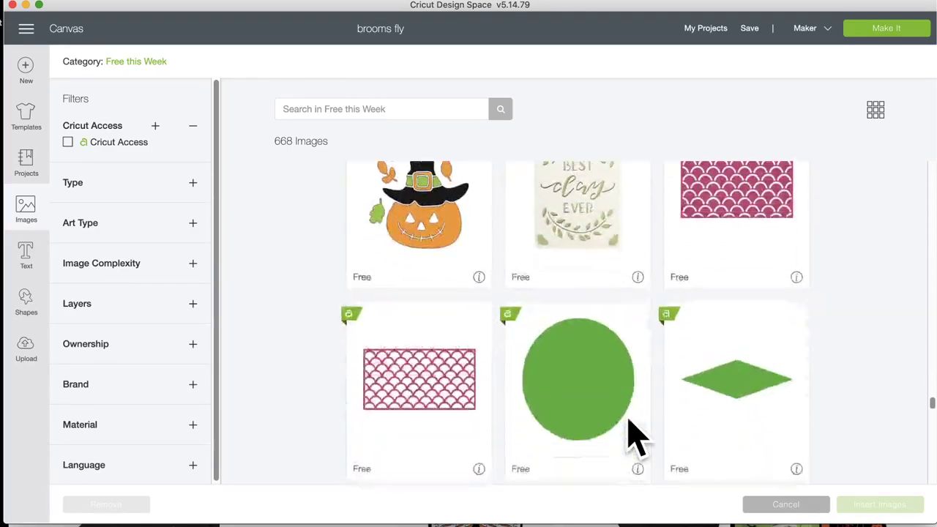
scroll(635, 438, "down", 20)
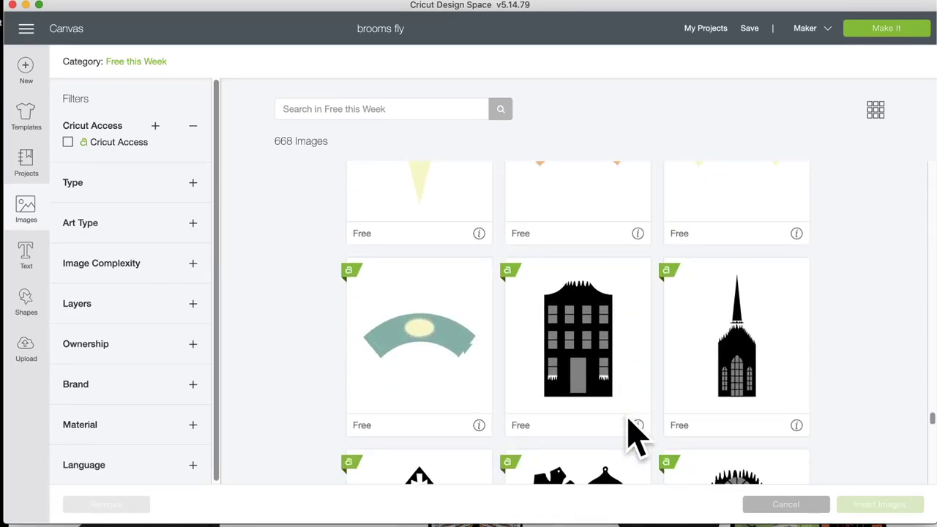
scroll(636, 438, "down", 20)
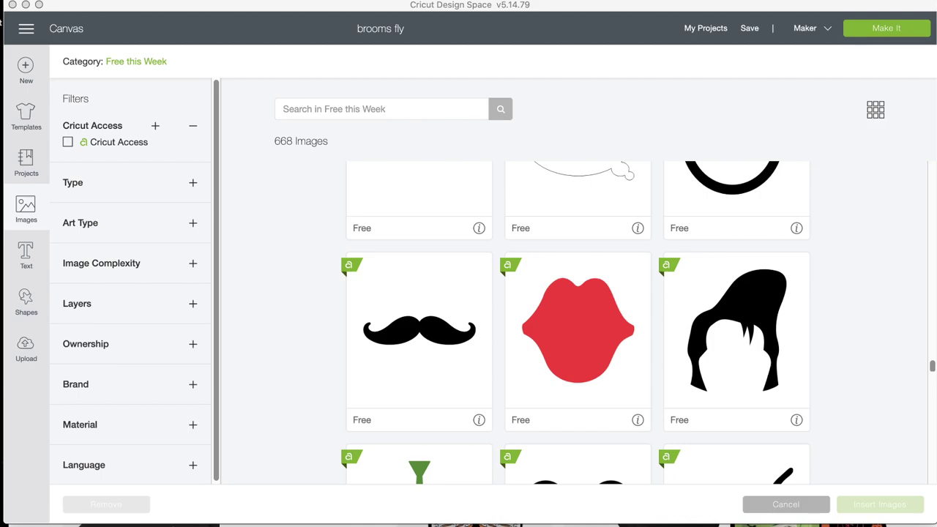
scroll(486, 339, "down", 3)
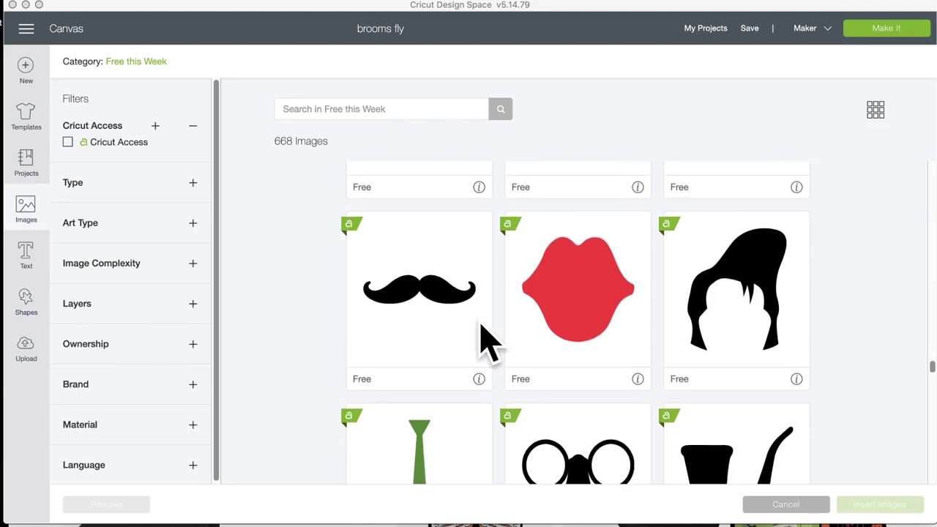
scroll(485, 339, "down", 15)
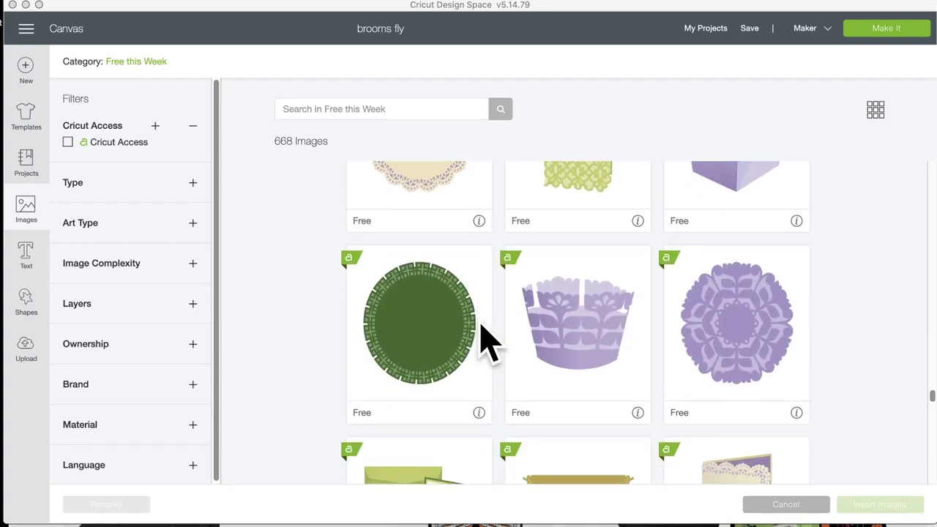
scroll(486, 339, "down", 4)
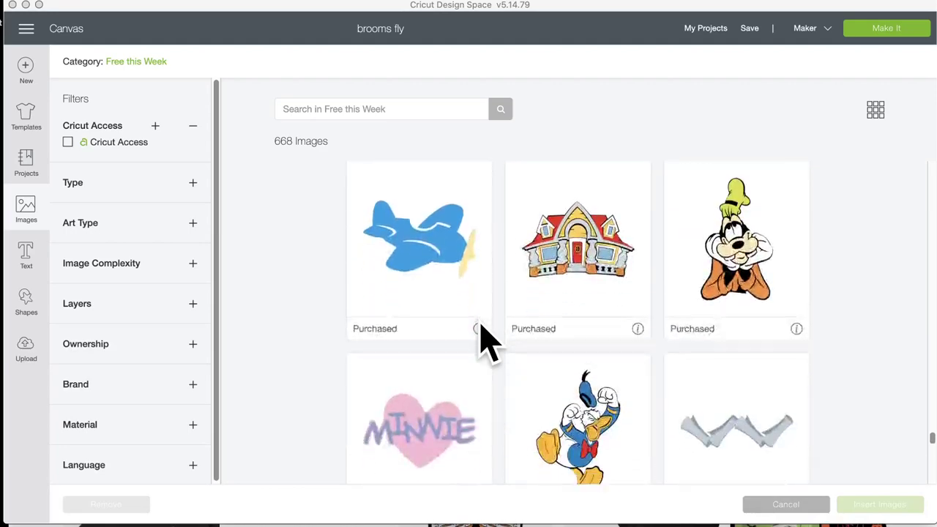
scroll(484, 341, "up", 10)
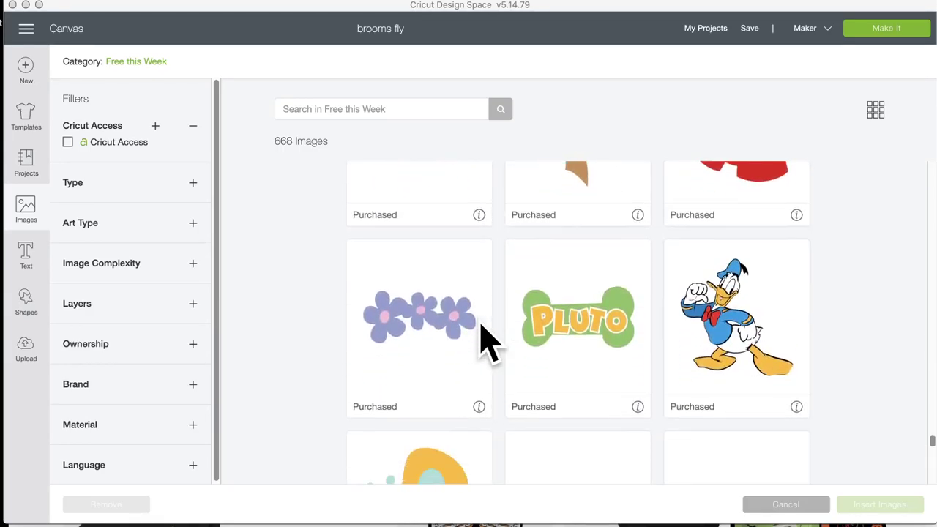
scroll(484, 340, "down", 5)
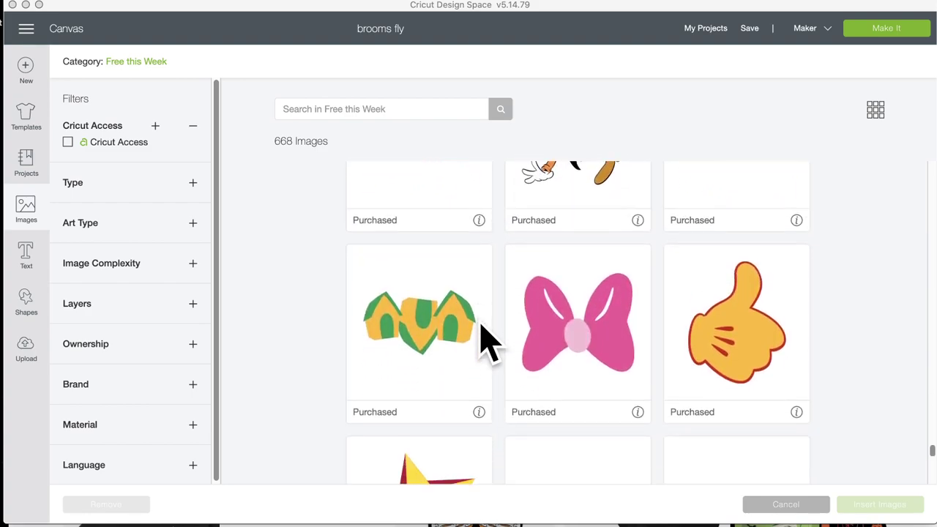
scroll(483, 340, "down", 5)
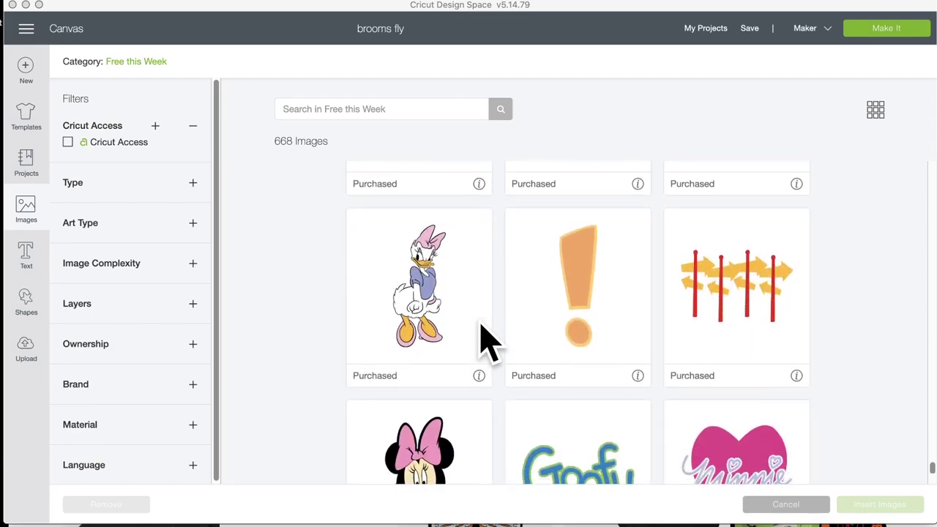
scroll(483, 340, "down", 20)
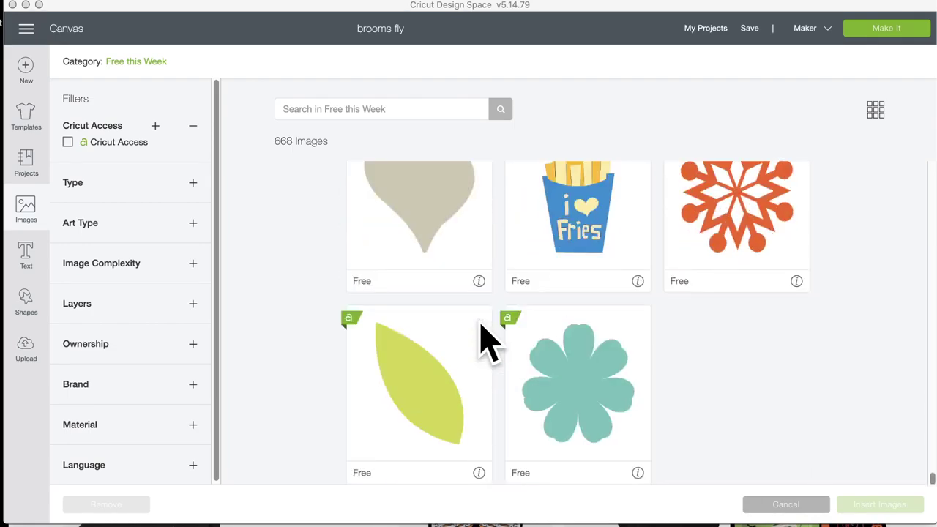
scroll(483, 340, "up", 3)
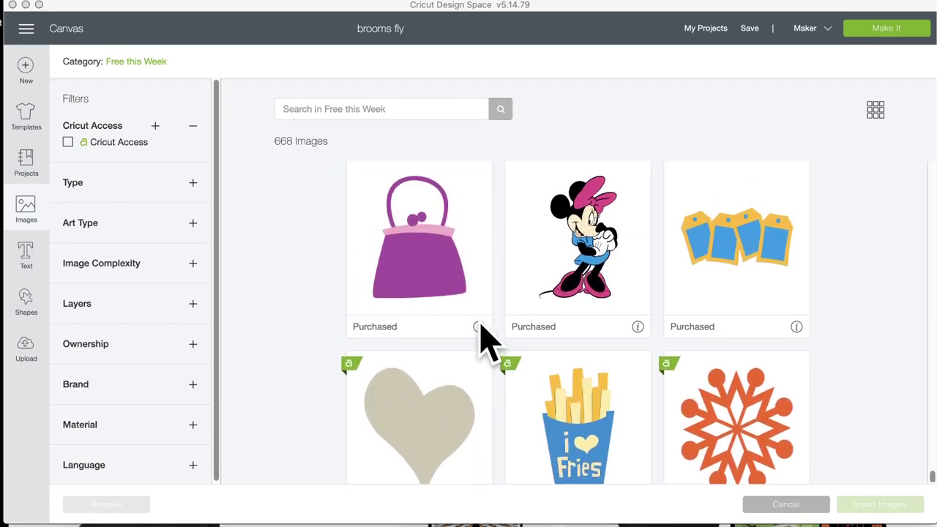
scroll(539, 309, "up", 10)
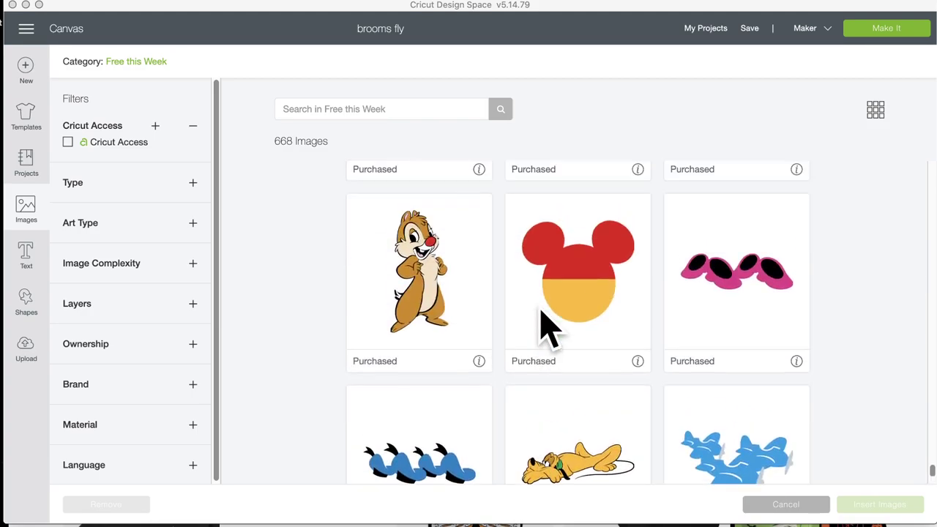
scroll(539, 324, "up", 6)
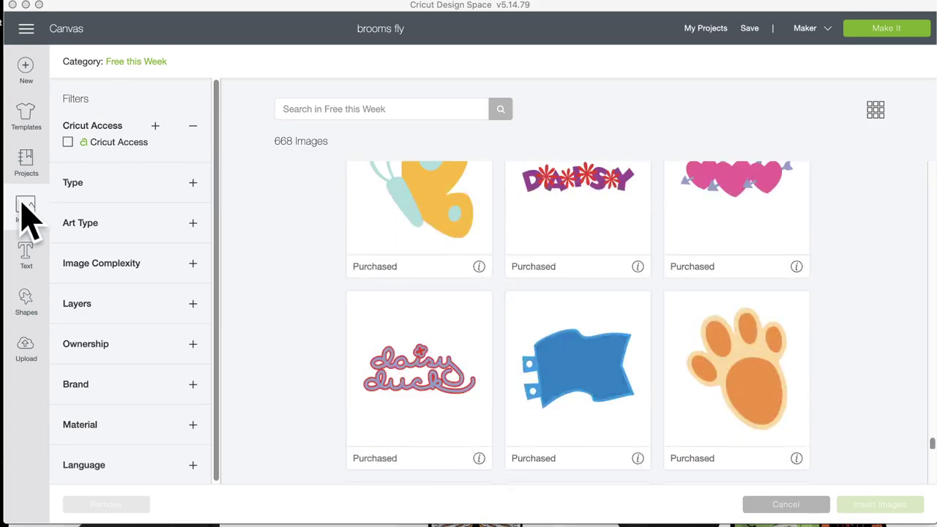
Step: Close the image library, scroll the brooms fly canvas, then bring the Pinterest Halloween shirts window forward
left_click(26, 209)
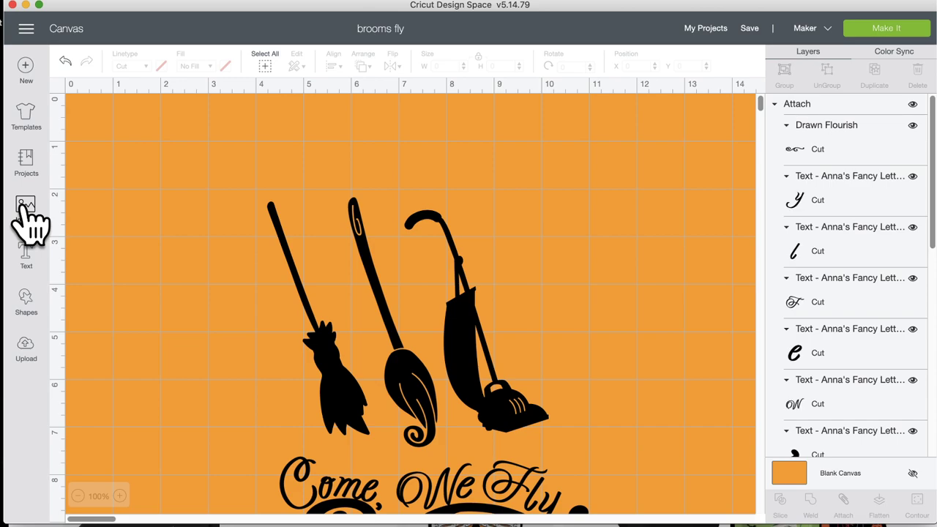
scroll(157, 253, "down", 5)
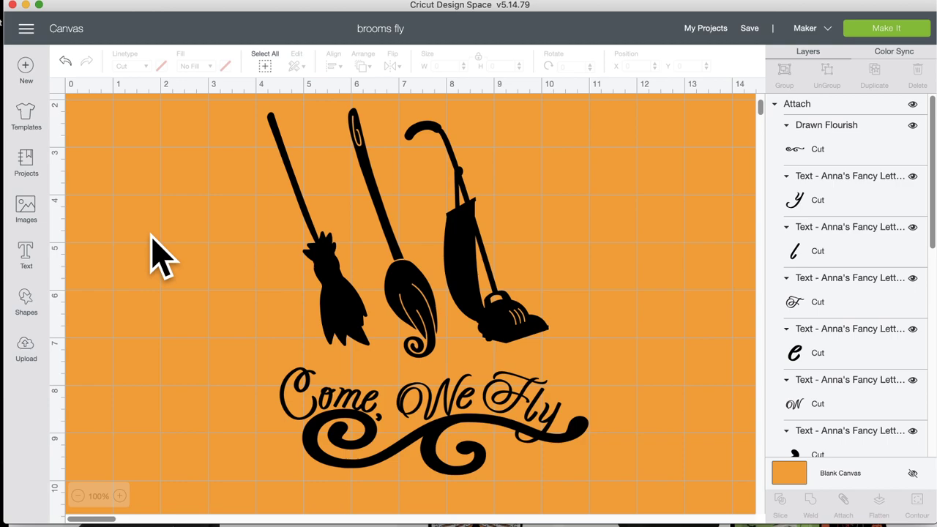
scroll(152, 236, "down", 1)
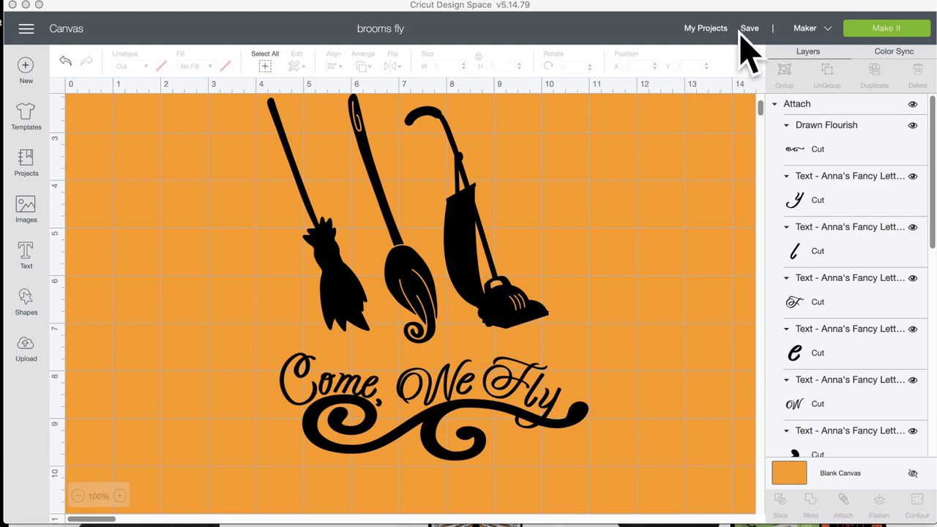
left_click(396, 0)
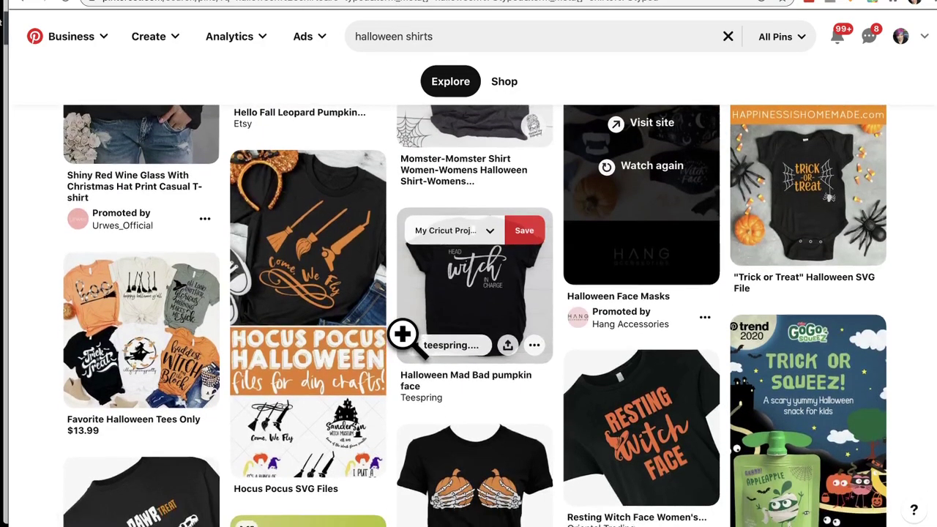
Step: Scroll down through more Pinterest 'halloween shirts' pins
scroll(403, 334, "down", 3)
scroll(414, 358, "down", 3)
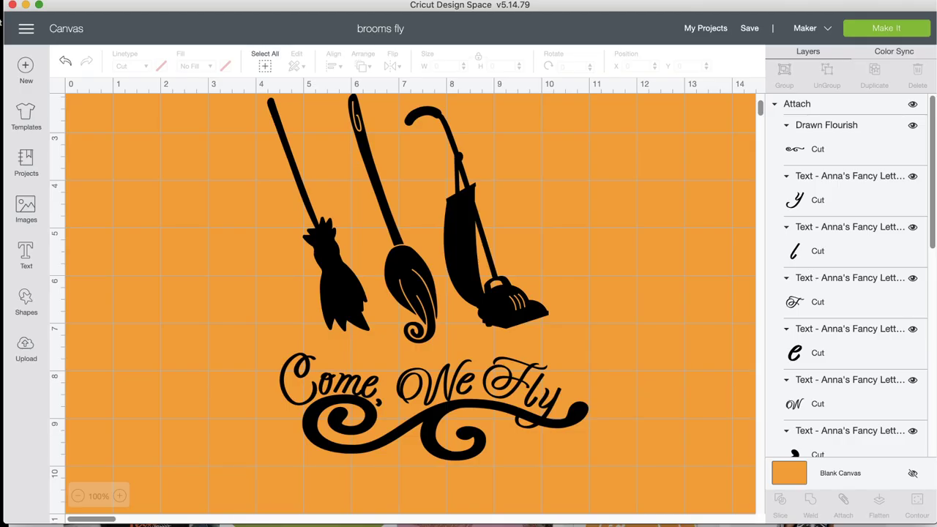
Step: Start a new blank project and search the image library for 'skeleton hand'
left_click(26, 66)
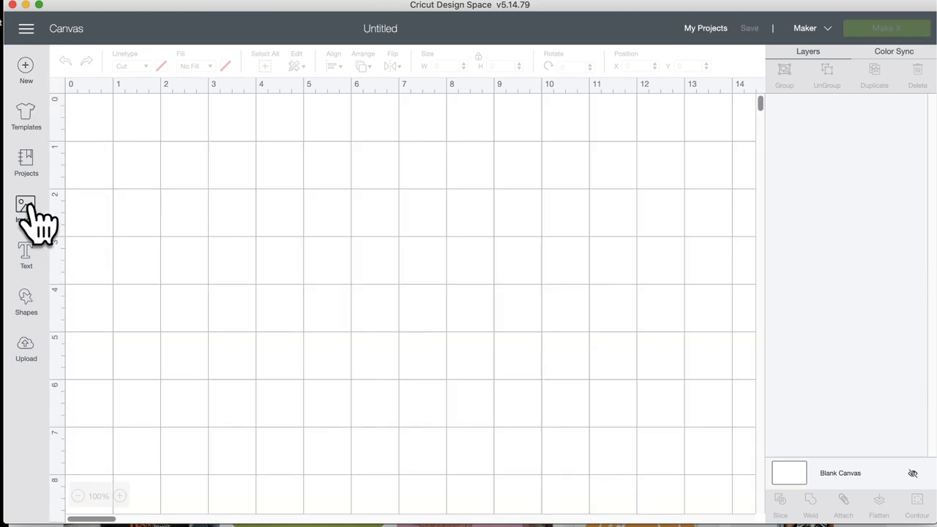
left_click(64, 207)
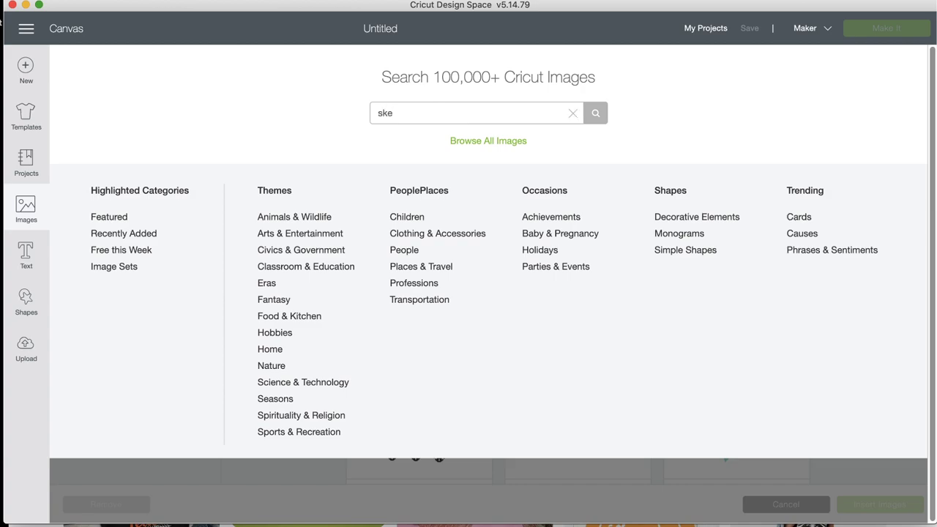
key("Return")
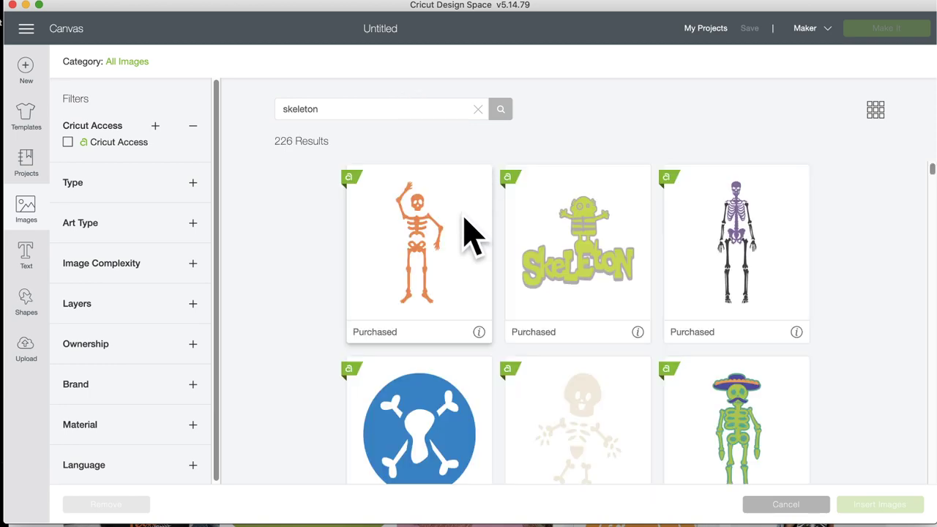
Step: Browse the skeleton results and insert the purple-and-black skeleton image onto the canvas
scroll(473, 235, "down", 10)
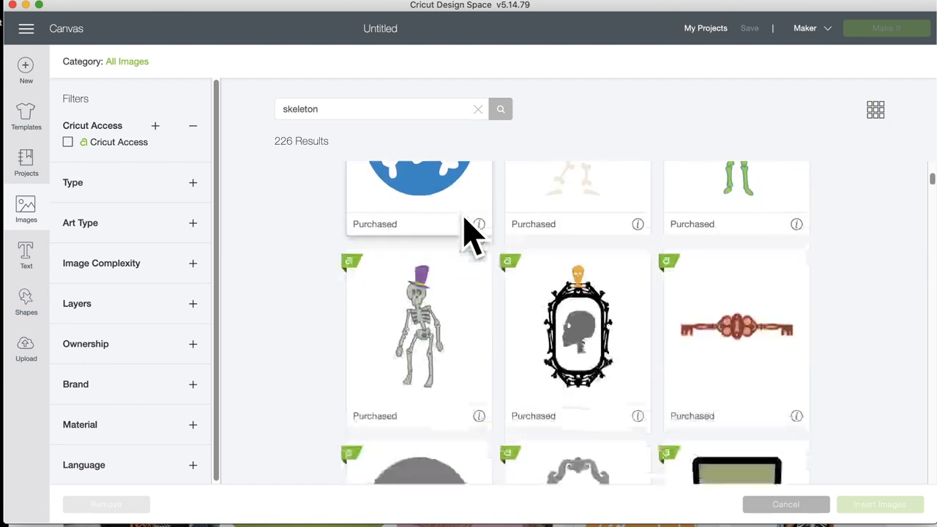
scroll(472, 234, "down", 12)
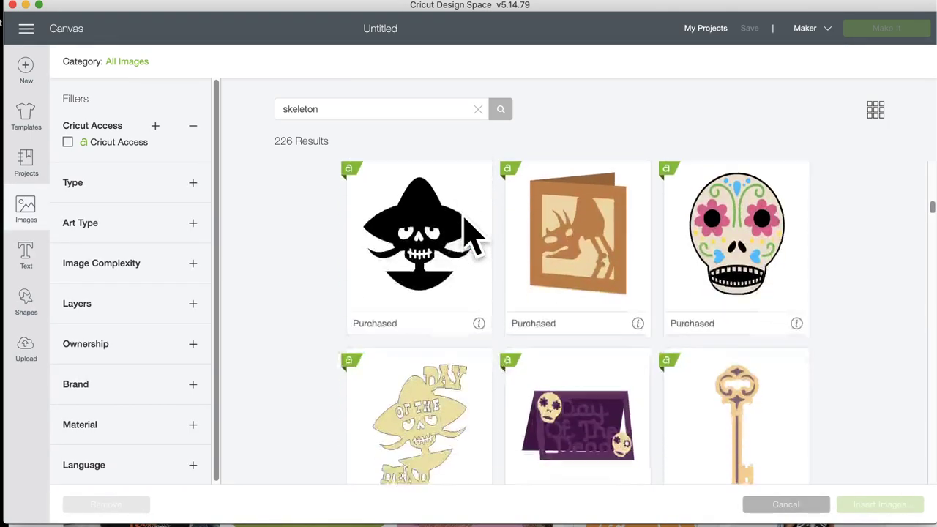
scroll(472, 234, "down", 12)
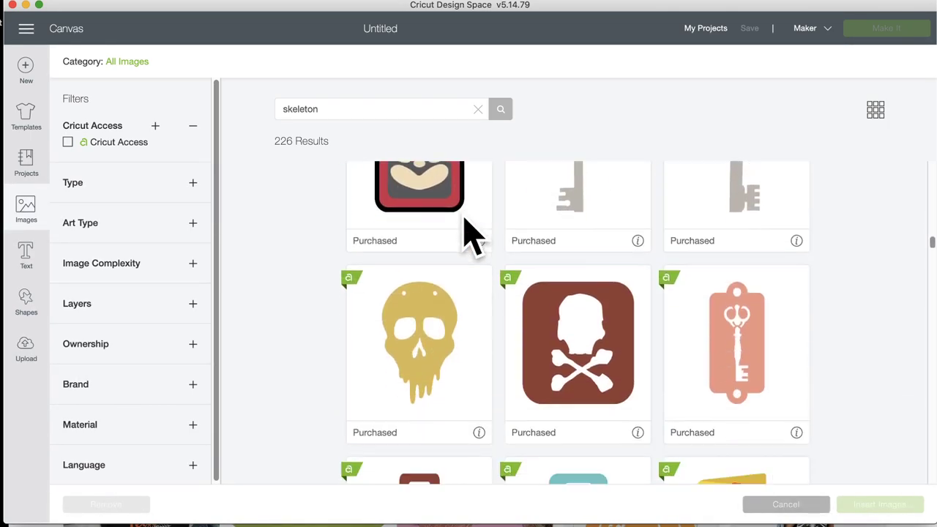
scroll(463, 218, "down", 12)
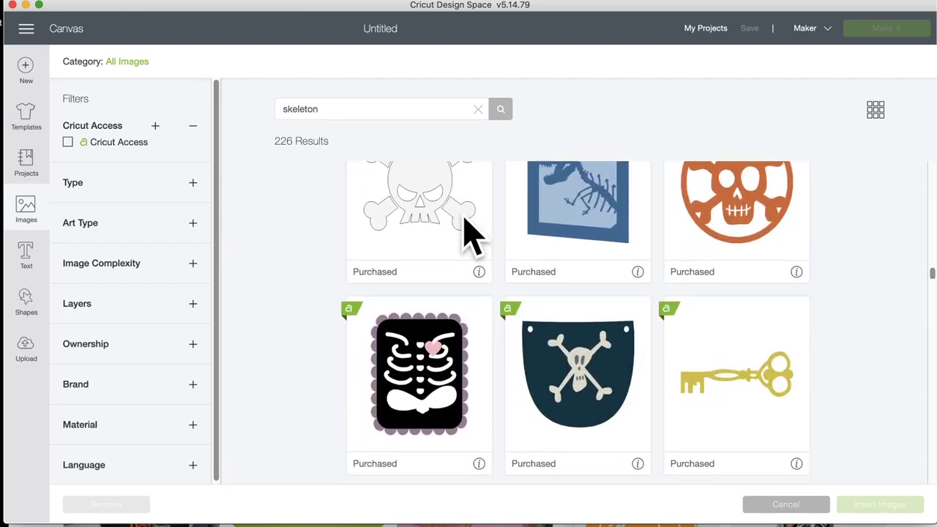
scroll(467, 231, "down", 10)
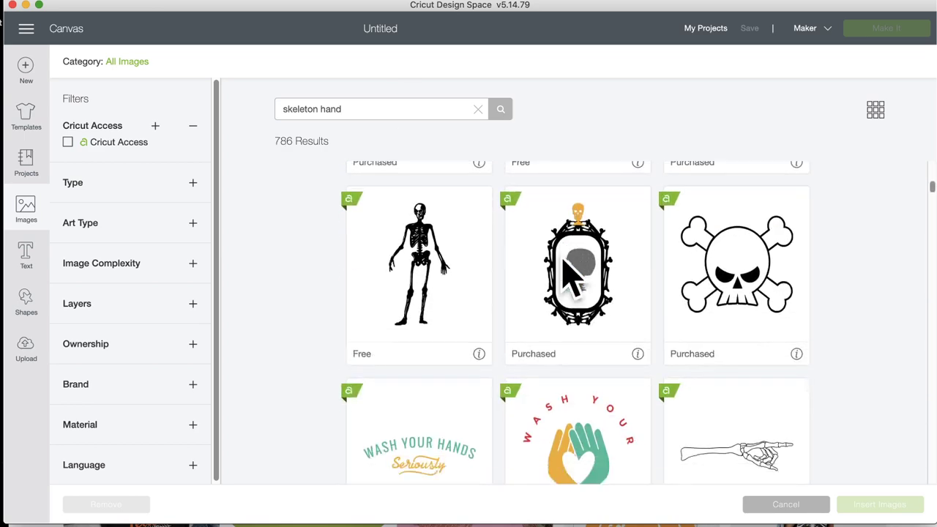
scroll(568, 274, "up", 3)
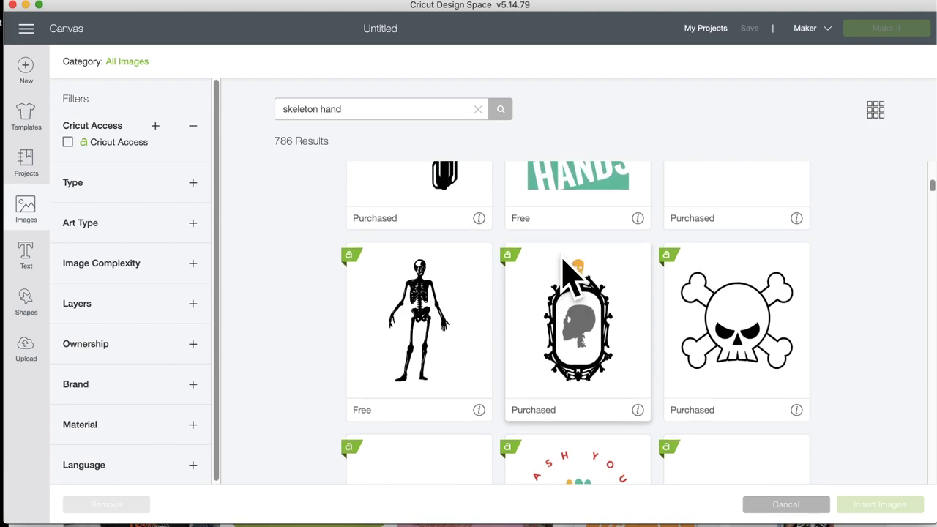
scroll(568, 275, "down", 9)
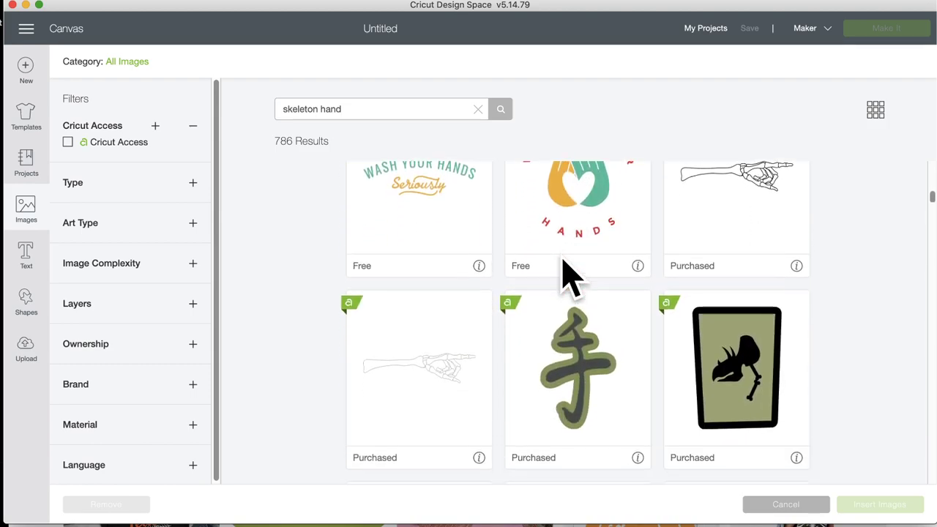
scroll(568, 275, "down", 19)
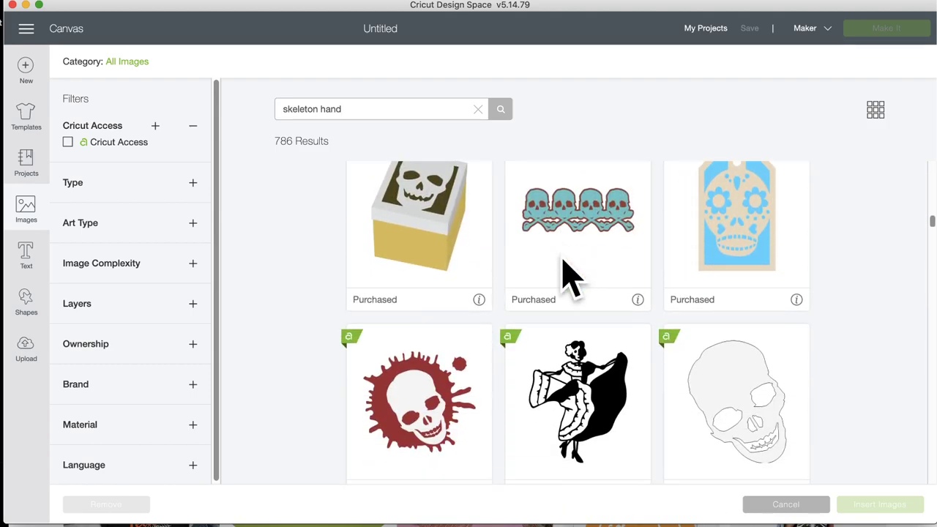
scroll(571, 278, "down", 20)
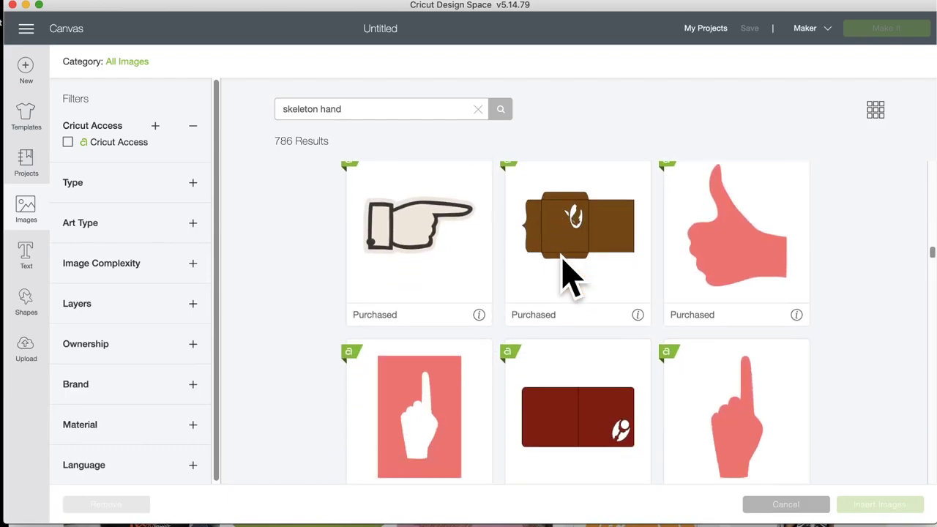
scroll(563, 256, "down", 10)
scroll(567, 272, "up", 5)
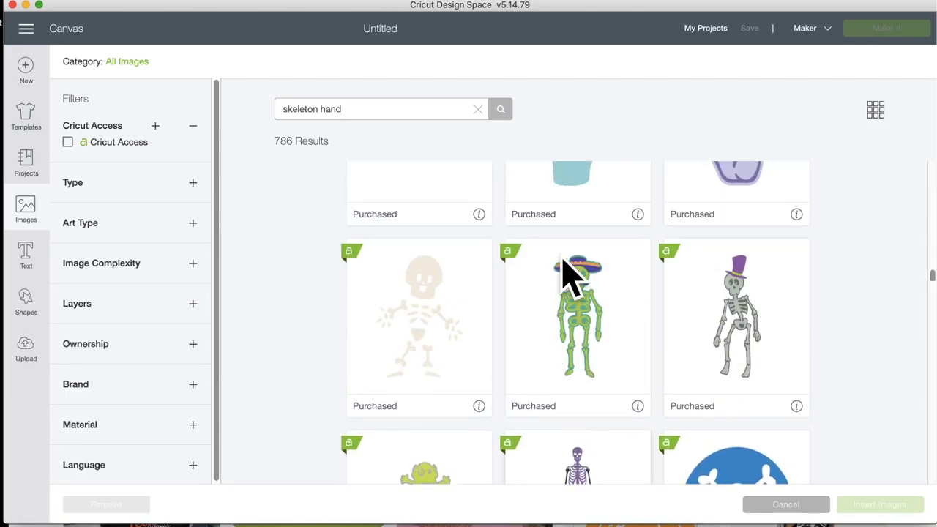
scroll(567, 272, "down", 5)
scroll(568, 275, "down", 1)
left_click(557, 270)
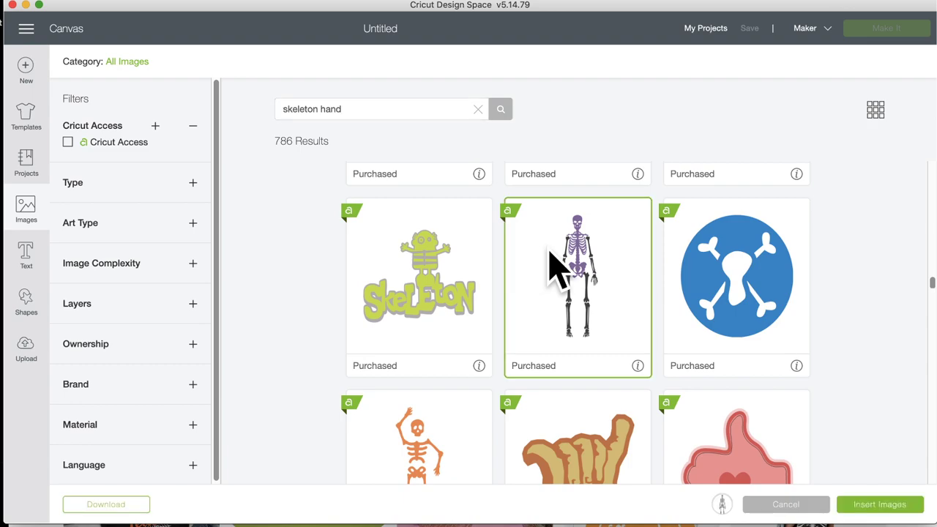
left_click(881, 505)
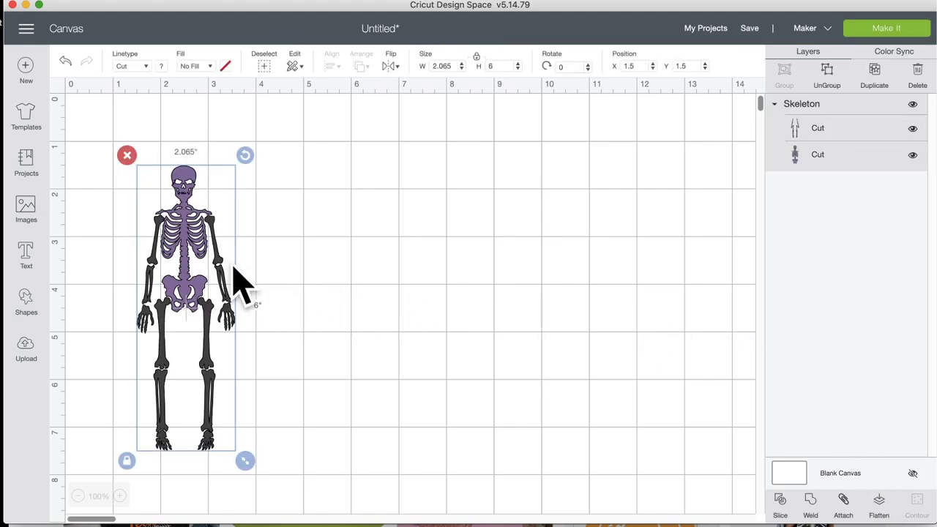
Step: Move the skeleton right, enlarge it to 2.519 x 7.319 in, hide its purple layer, and shift the black limbs
left_click_drag(214, 260, 301, 248)
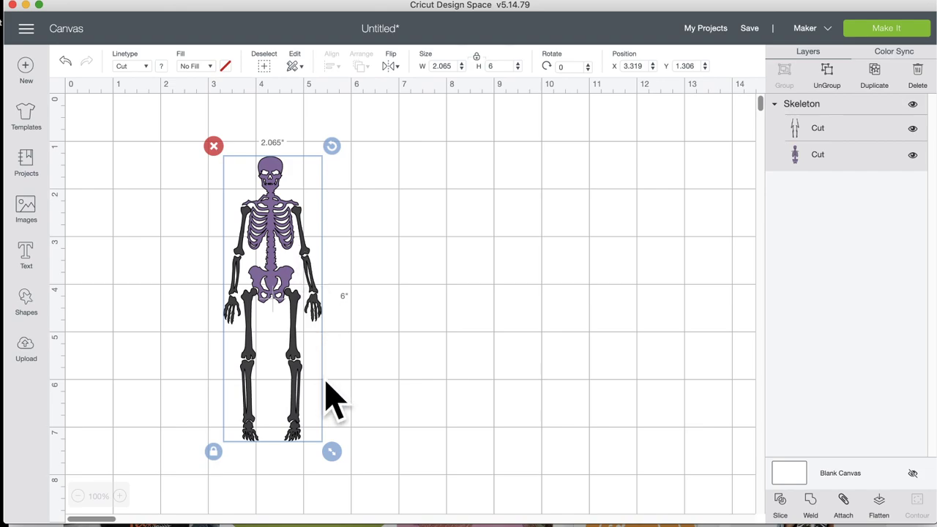
left_click_drag(333, 453, 359, 515)
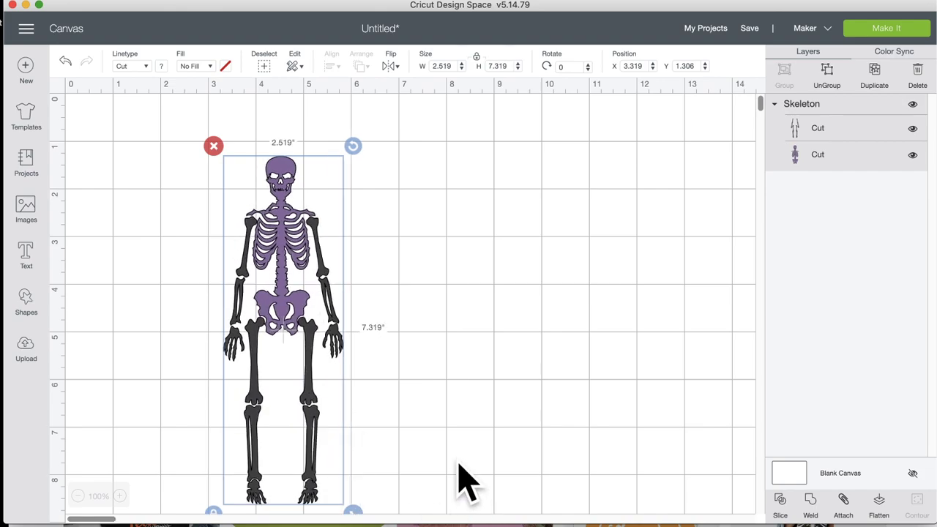
left_click(912, 155)
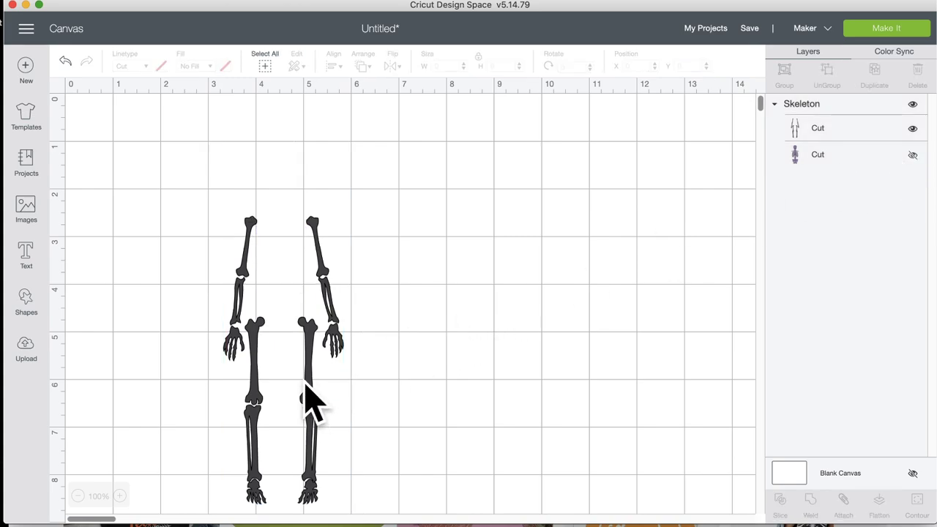
left_click_drag(307, 399, 328, 364)
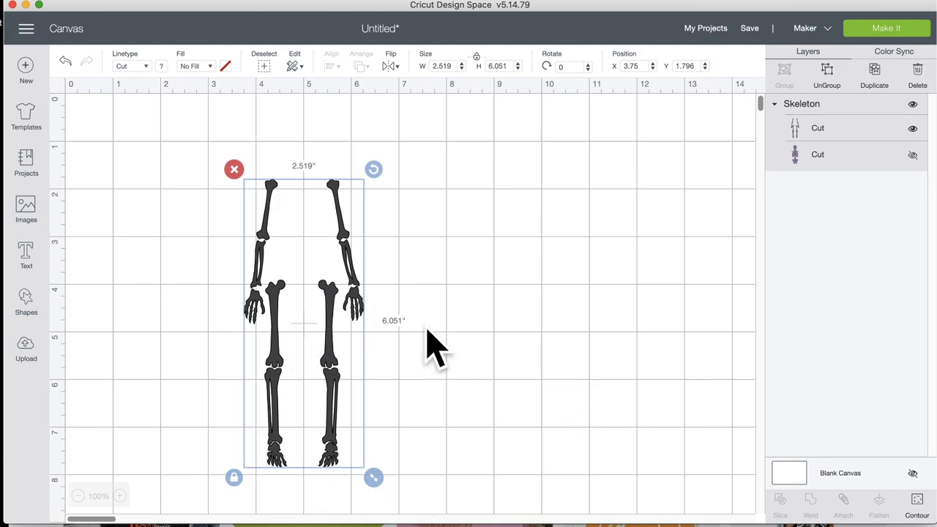
left_click(917, 501)
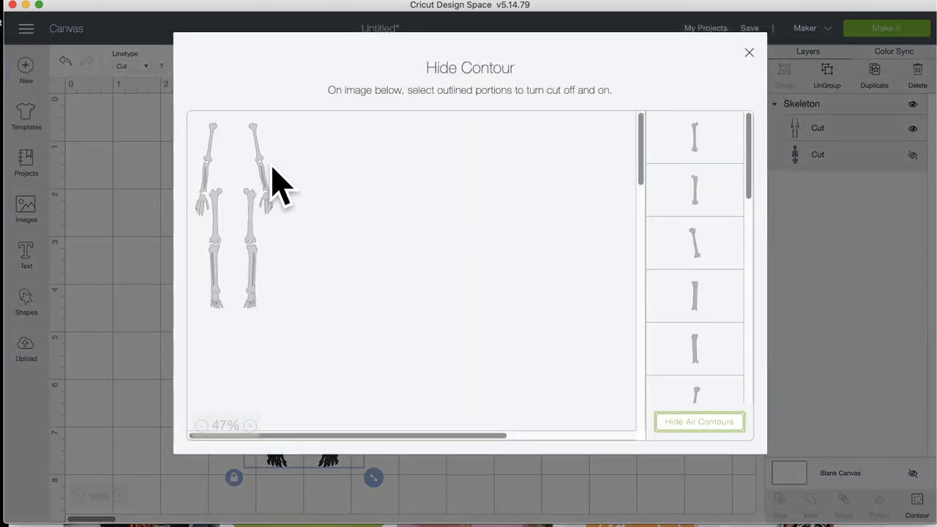
Step: With Contour, hide every limb piece except the right hand
left_click(680, 421)
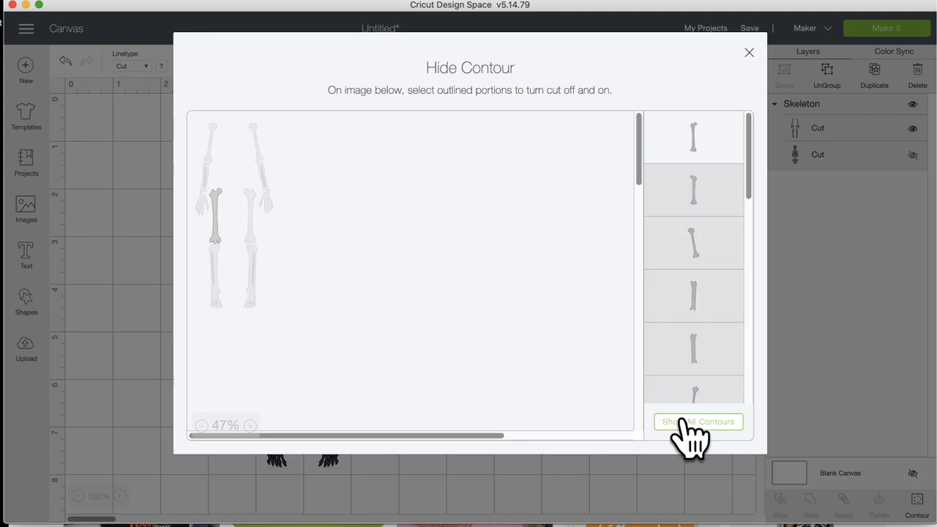
left_click(268, 205)
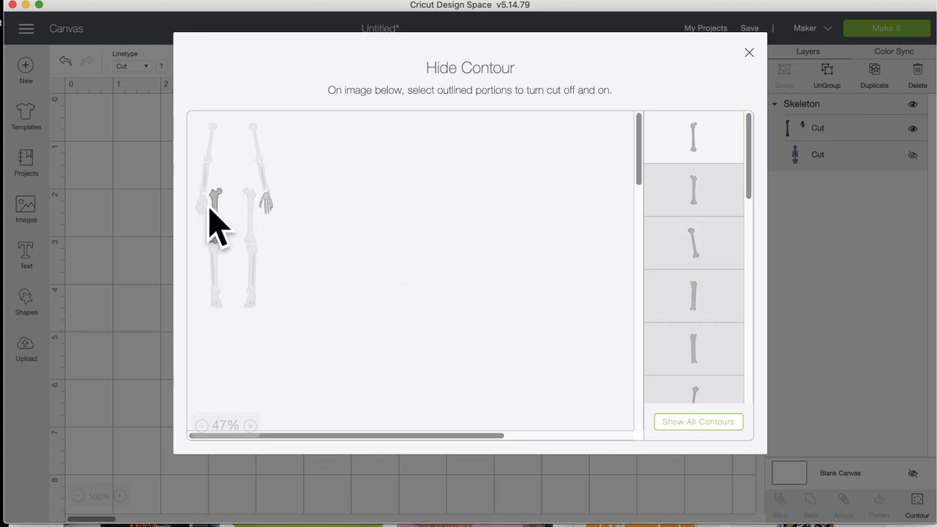
left_click(142, 286)
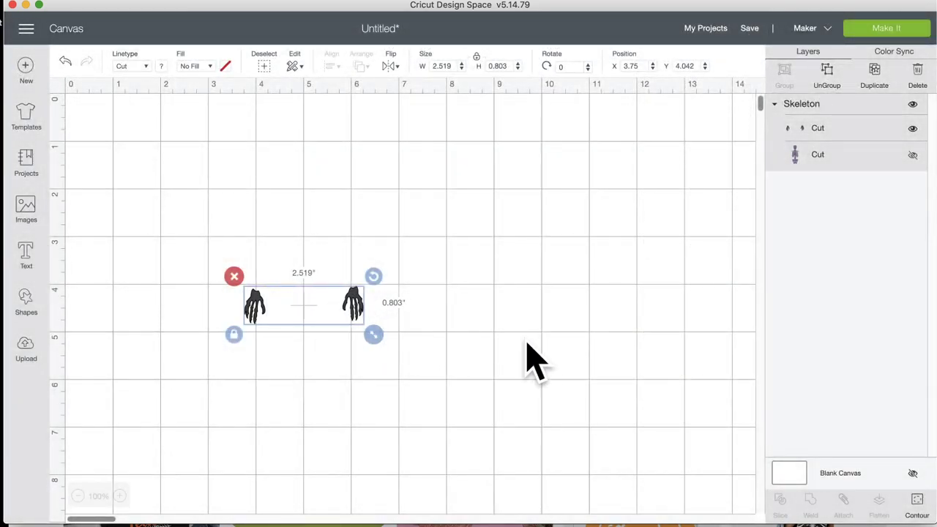
Step: Duplicate the hands group, offset the copy, and hide a different hand in each copy
left_click(883, 83)
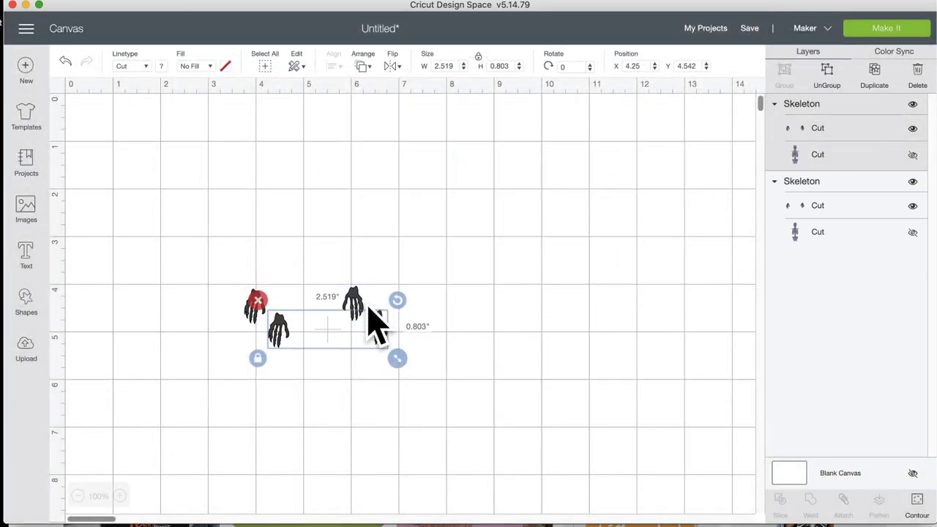
left_click_drag(373, 323, 402, 353)
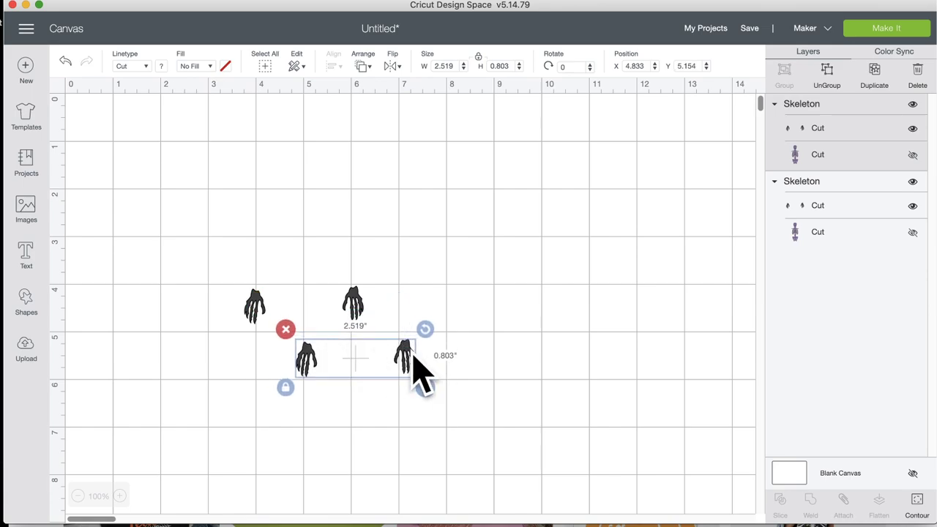
left_click(916, 504)
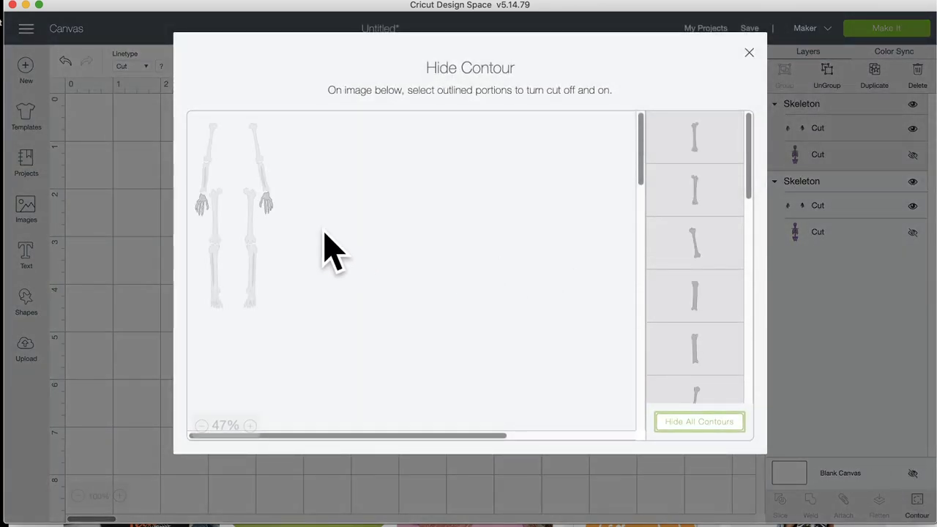
left_click(137, 231)
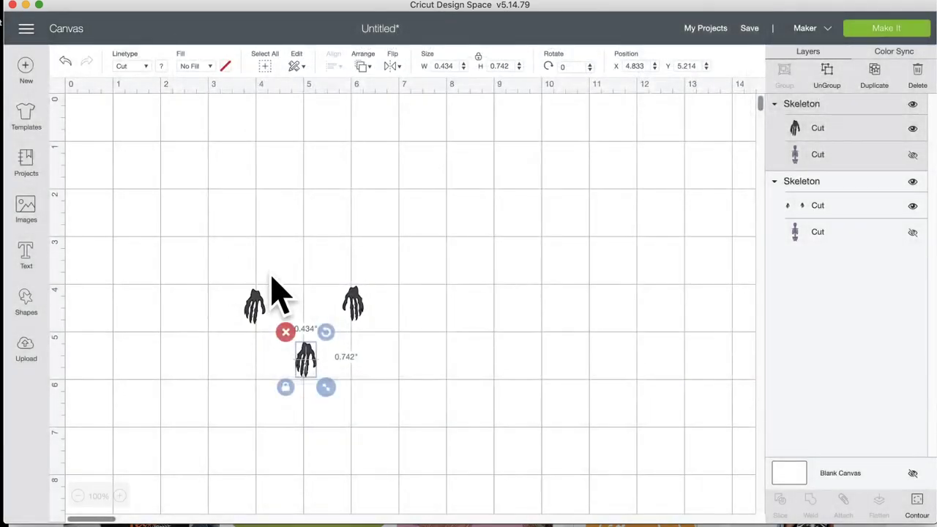
left_click(259, 302)
left_click(916, 504)
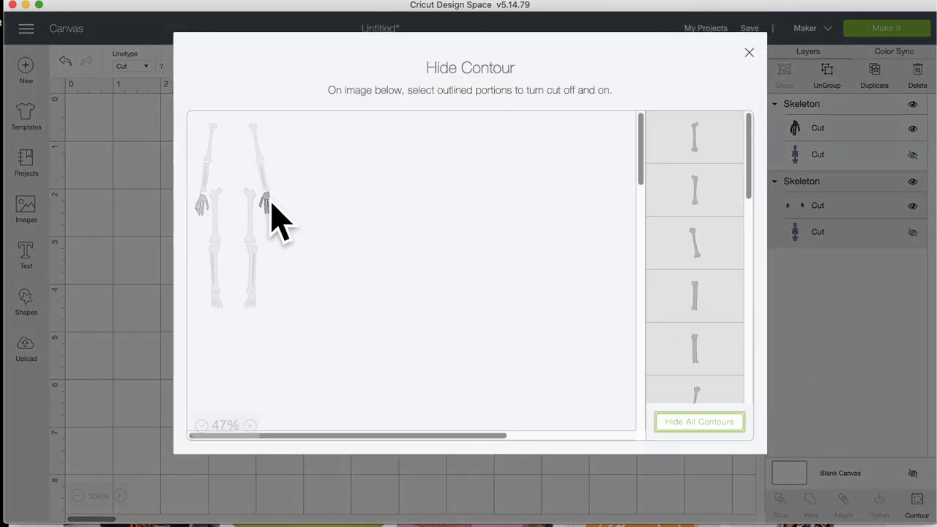
left_click(100, 236)
left_click(113, 246)
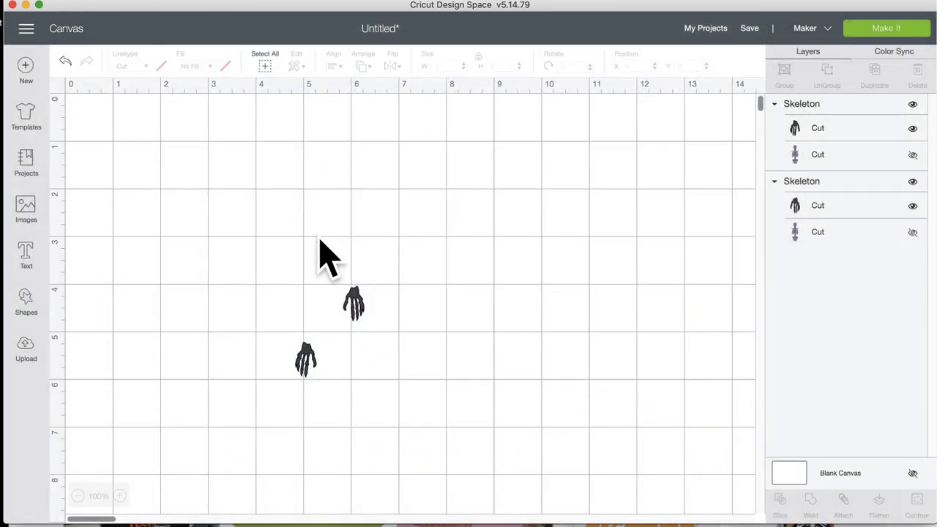
Step: Enlarge one hand to about 1.6 x 2.7 in and the other to 1.2 x 2 in, tilting it
left_click(353, 304)
left_click_drag(375, 333, 415, 408)
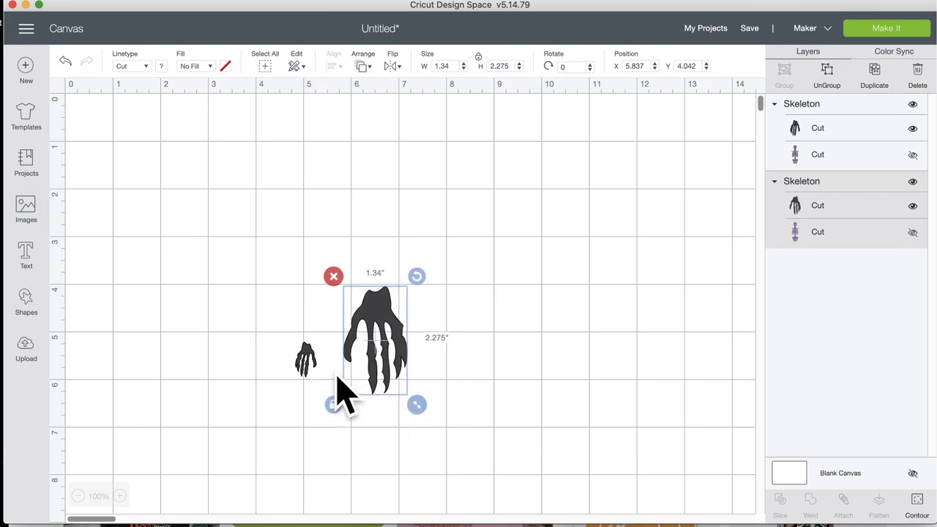
left_click(307, 351)
left_click_drag(327, 389, 274, 331)
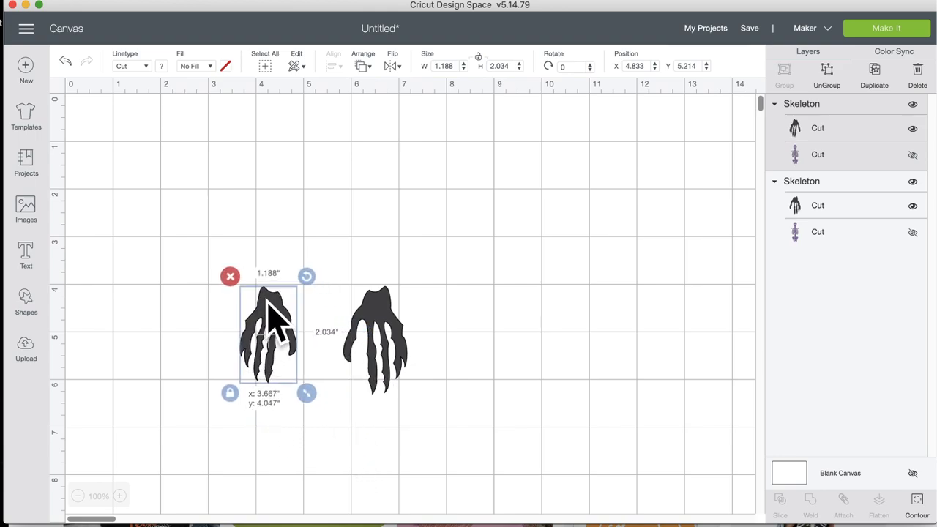
left_click_drag(306, 276, 282, 458)
Step: Rotate and slightly shrink the larger hand, then arrange both hands side by side
left_click(389, 300)
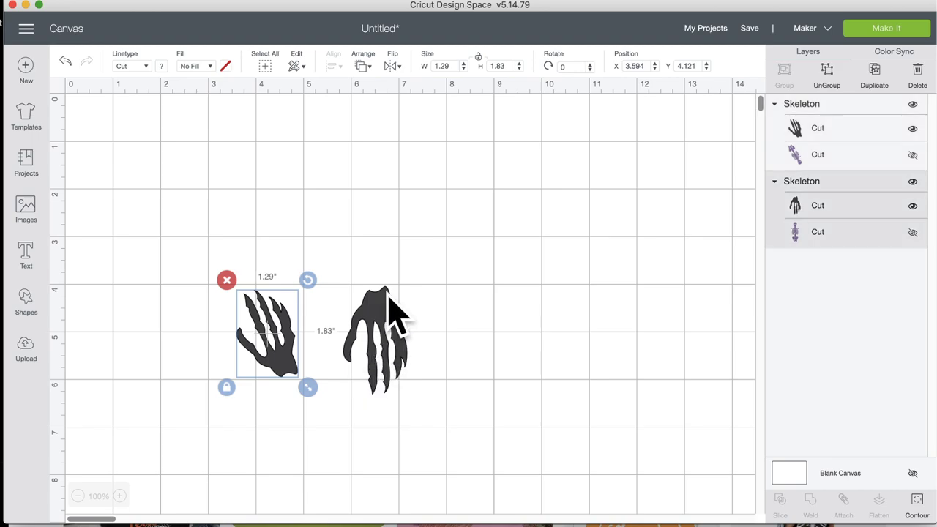
left_click_drag(420, 282, 330, 472)
left_click_drag(410, 401, 415, 408)
left_click_drag(372, 361, 178, 361)
left_click_drag(286, 363, 350, 350)
left_click(374, 285)
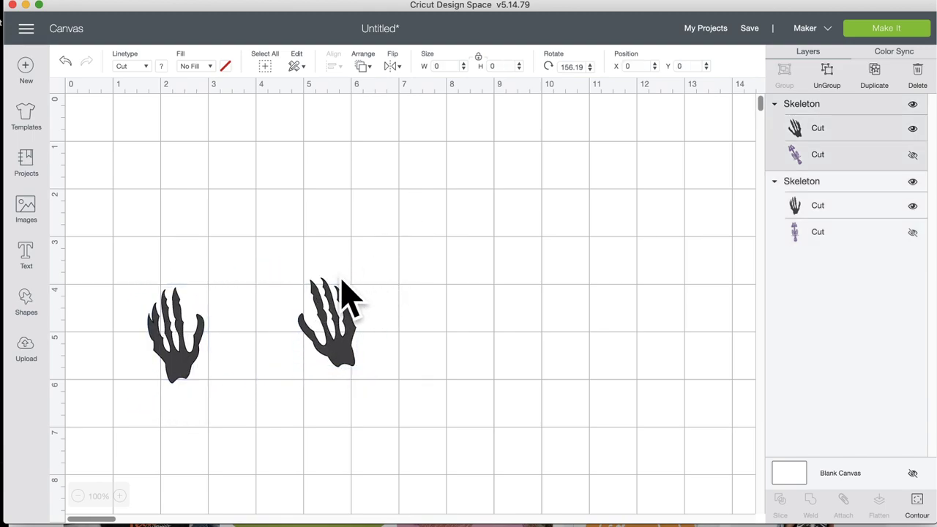
left_click_drag(167, 377, 222, 378)
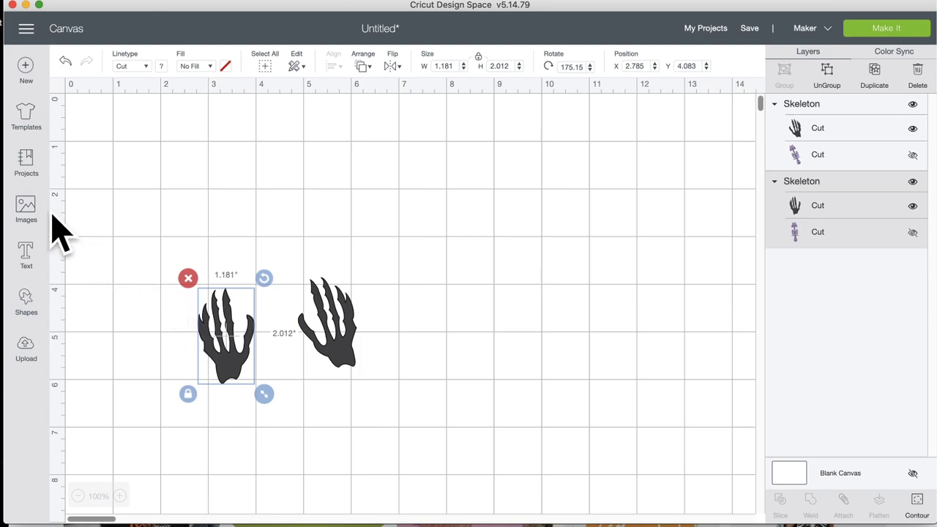
left_click(27, 211)
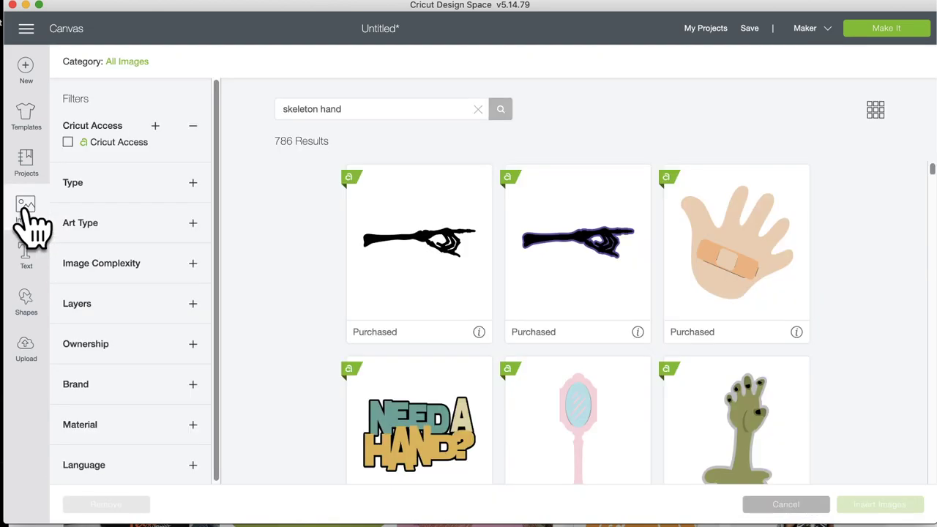
Step: Search the image library for 'pumpkin' and select the smiling orange pumpkin
left_click(366, 112)
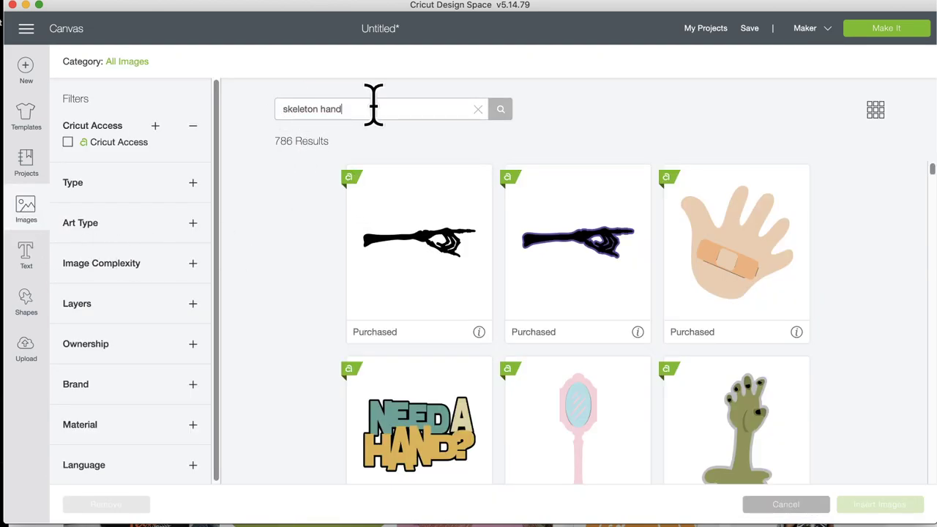
left_click_drag(373, 104, 267, 126)
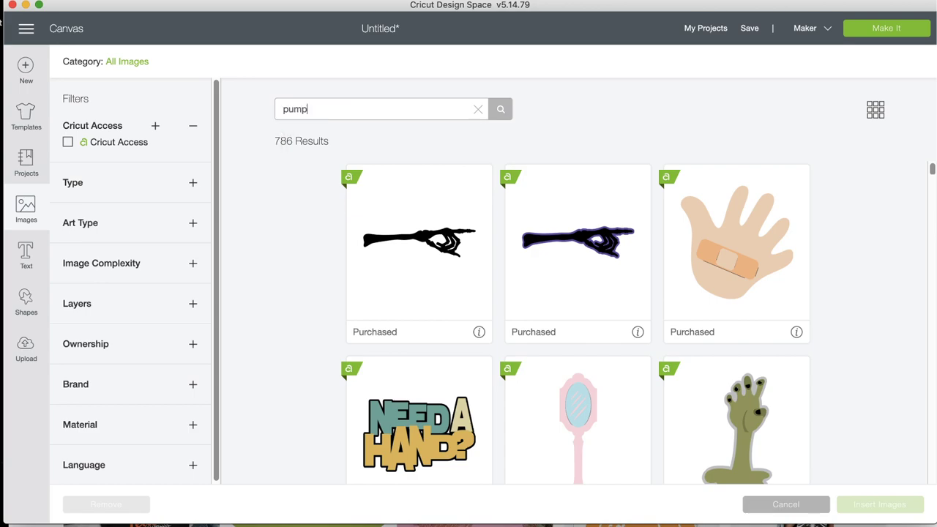
key("Return")
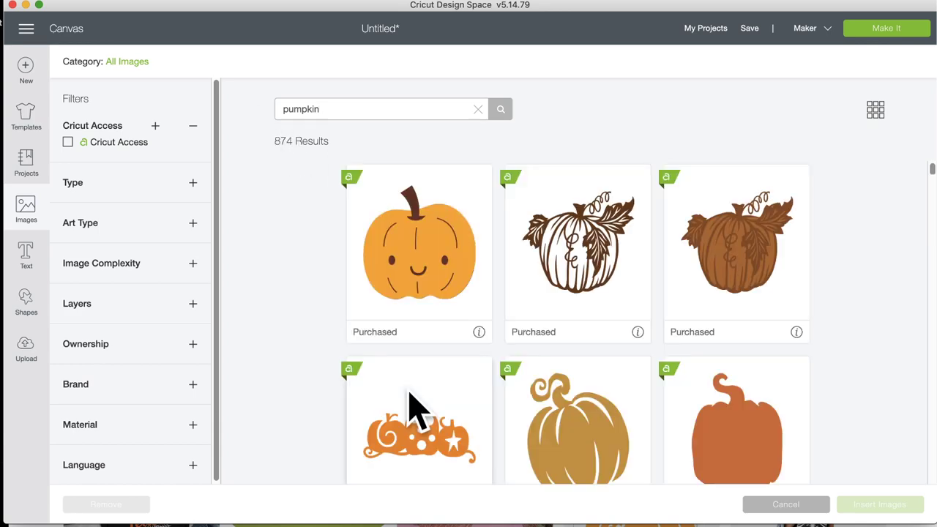
scroll(414, 410, "down", 5)
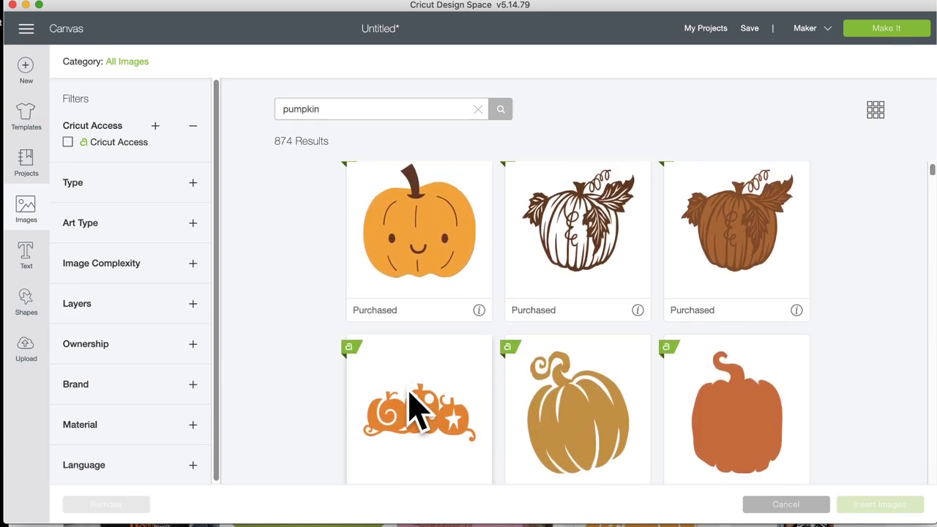
scroll(414, 410, "up", 5)
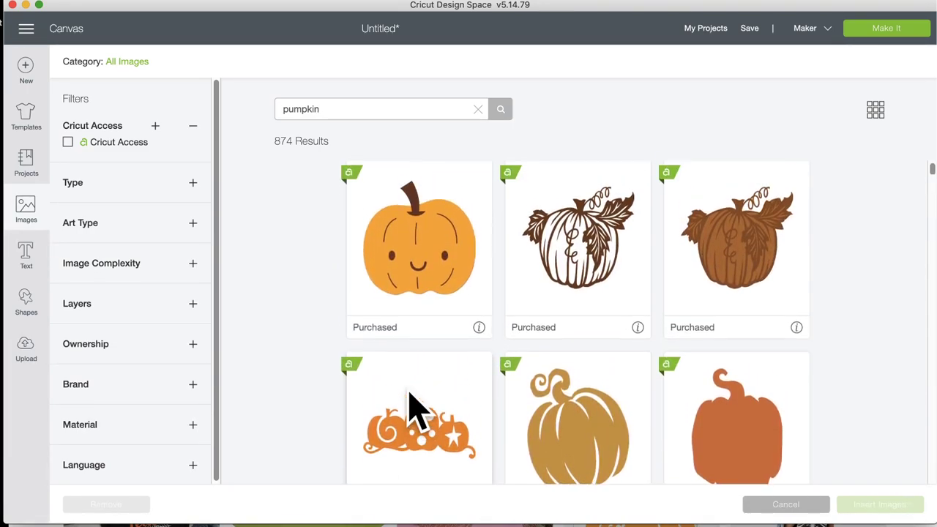
left_click(421, 304)
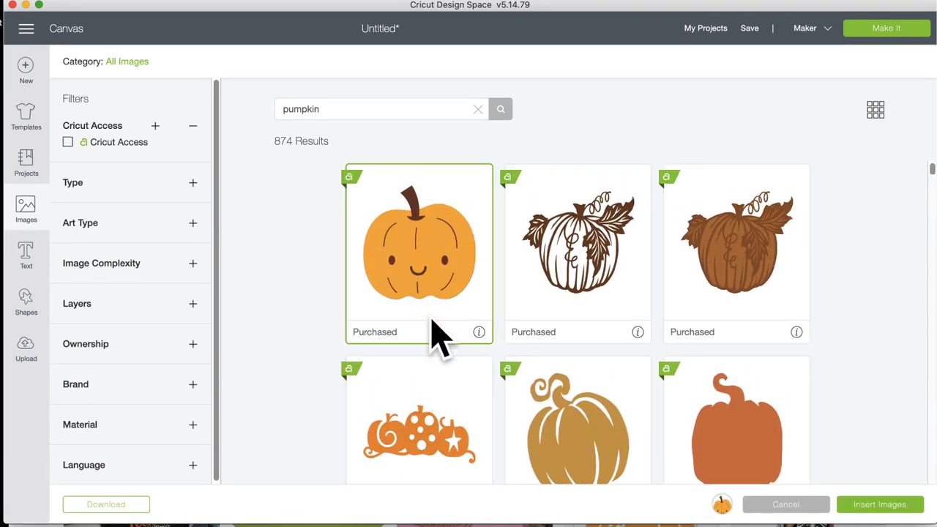
Step: Glance at the Pinterest shirts page, then select the black-and-orange pumpkin
scroll(472, 440, "down", 10)
scroll(472, 439, "down", 20)
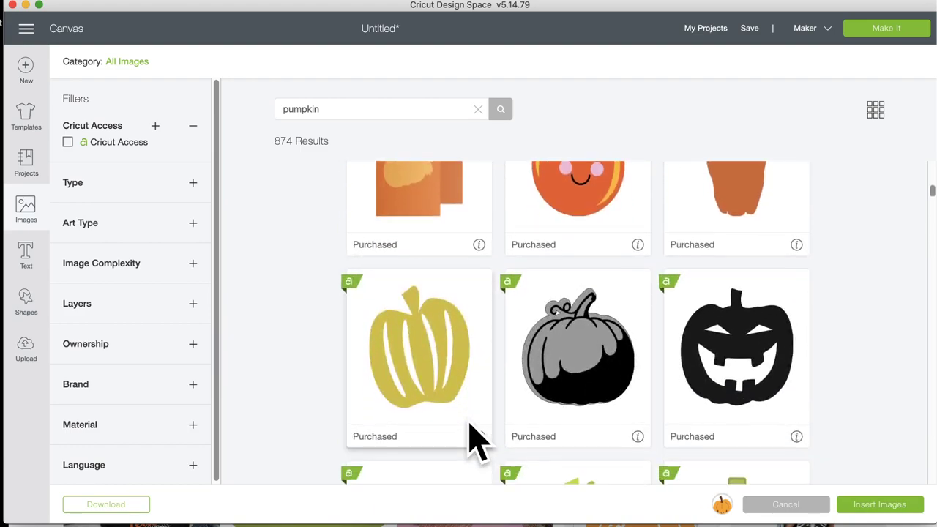
scroll(472, 439, "up", 3)
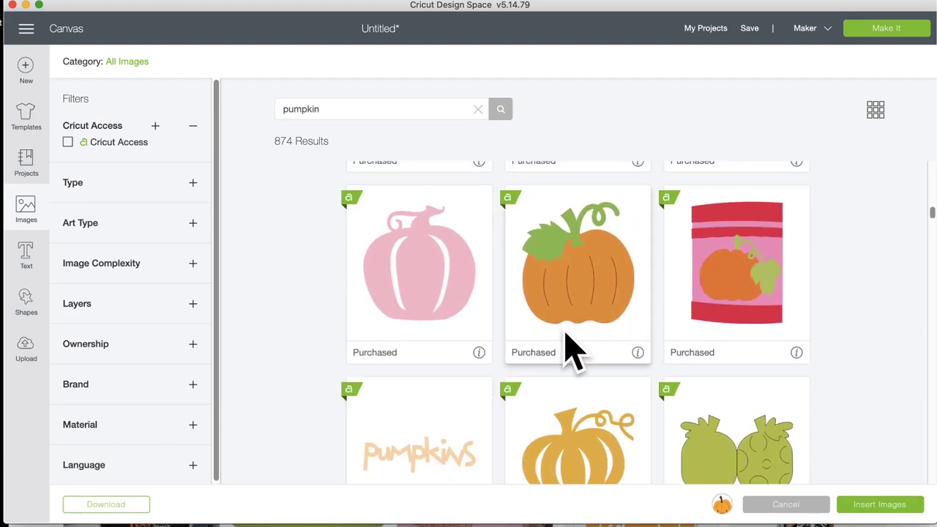
scroll(488, 429, "down", 5)
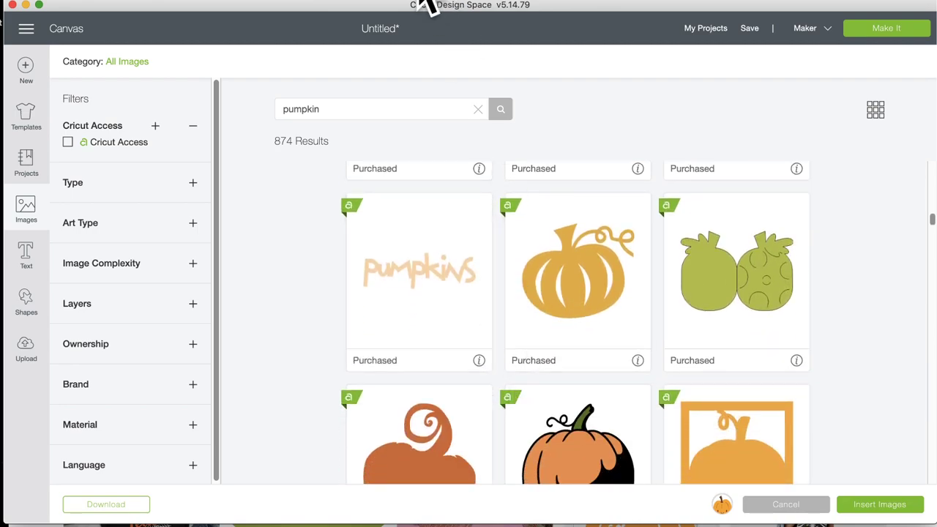
key("super+Tab")
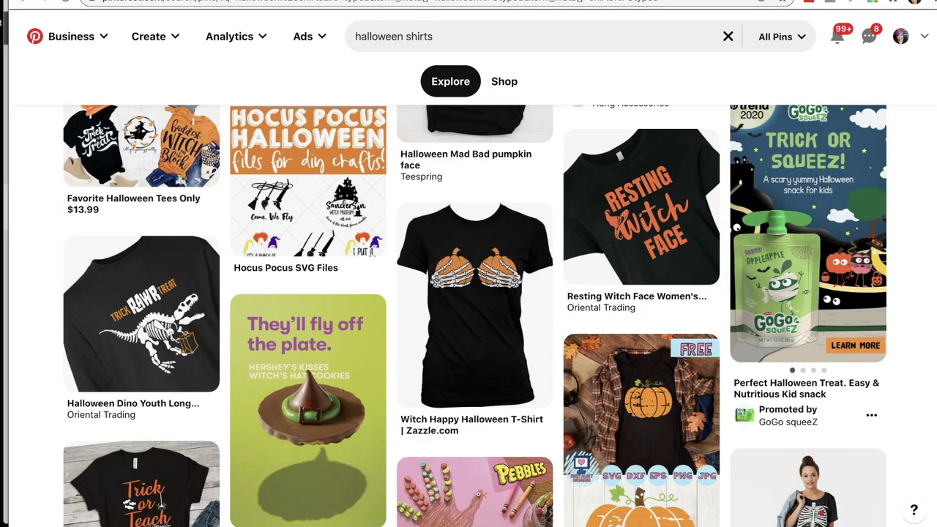
key("super+Tab")
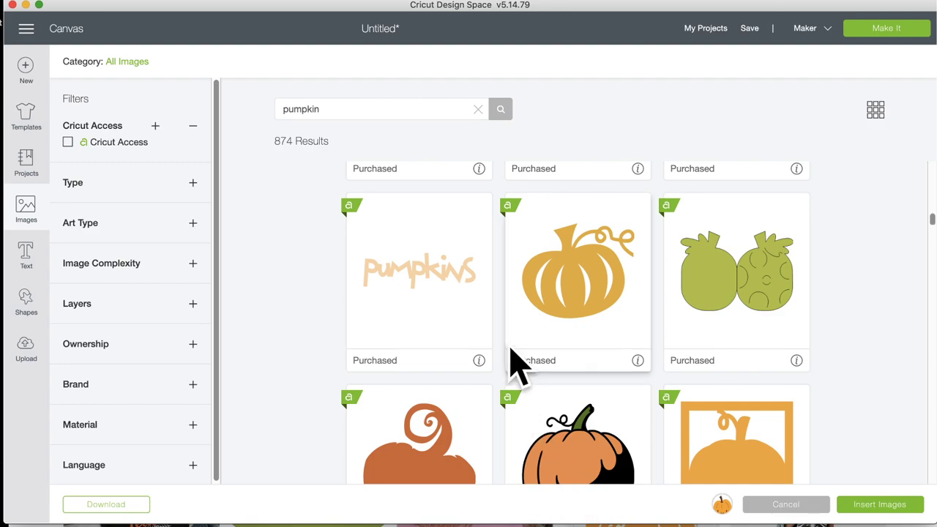
scroll(516, 363, "down", 4)
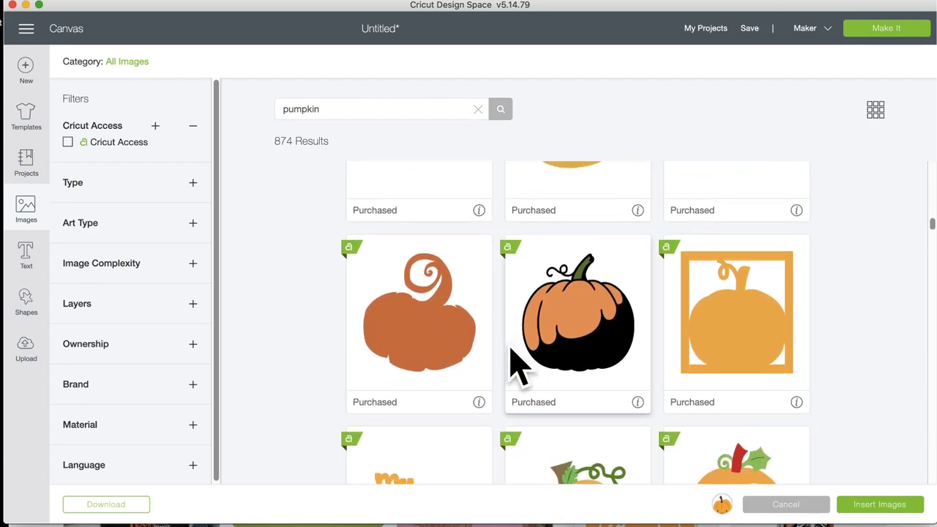
left_click(582, 339)
Step: Try and then deselect a plain orange pumpkin, and insert the two chosen pumpkins
scroll(429, 403, "down", 8)
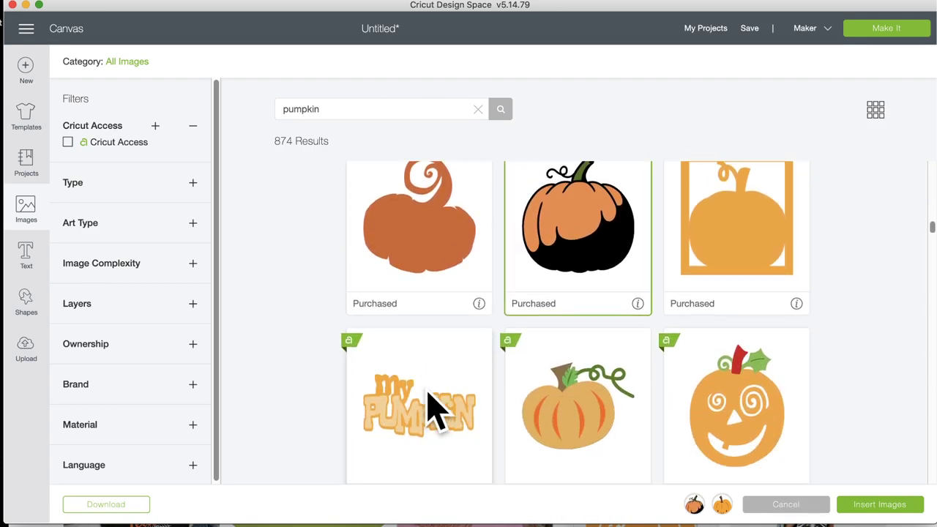
scroll(429, 403, "down", 10)
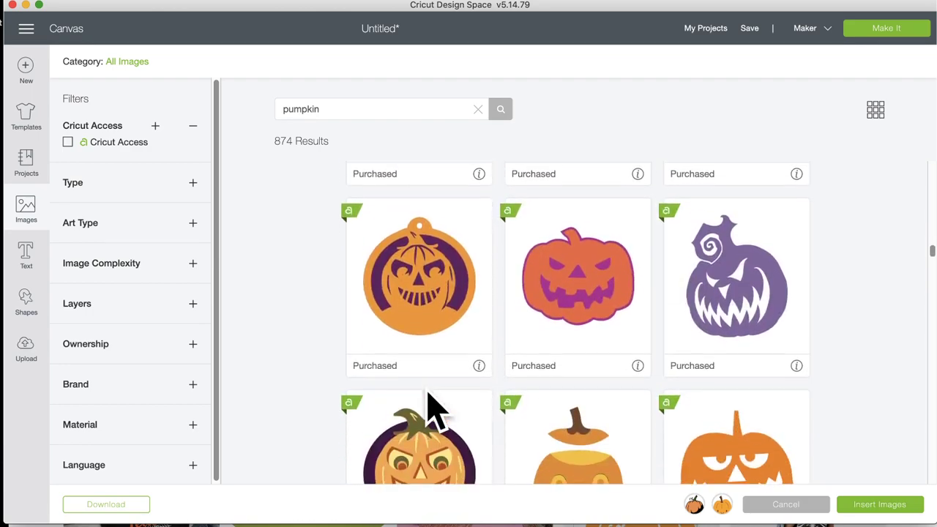
scroll(429, 403, "up", 4)
scroll(431, 407, "up", 1)
left_click(435, 326)
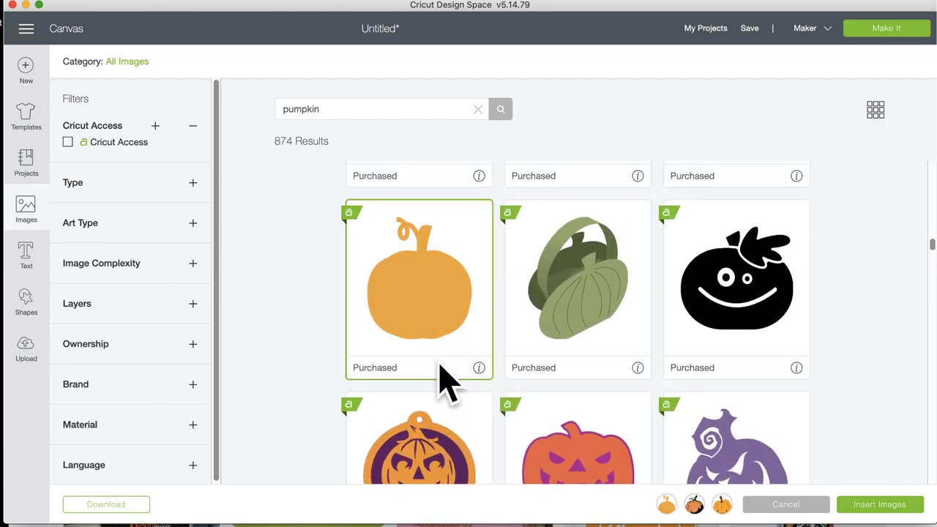
scroll(438, 398, "down", 3)
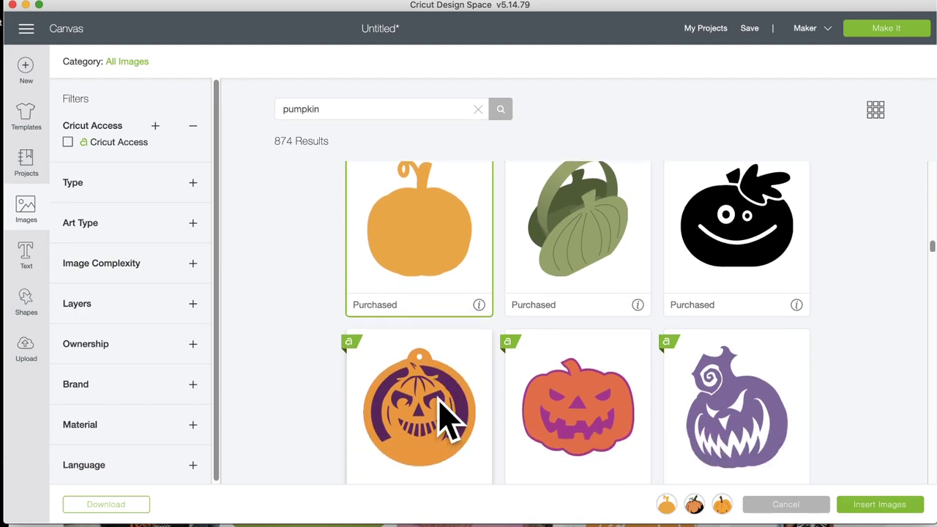
left_click(401, 216)
scroll(461, 363, "down", 12)
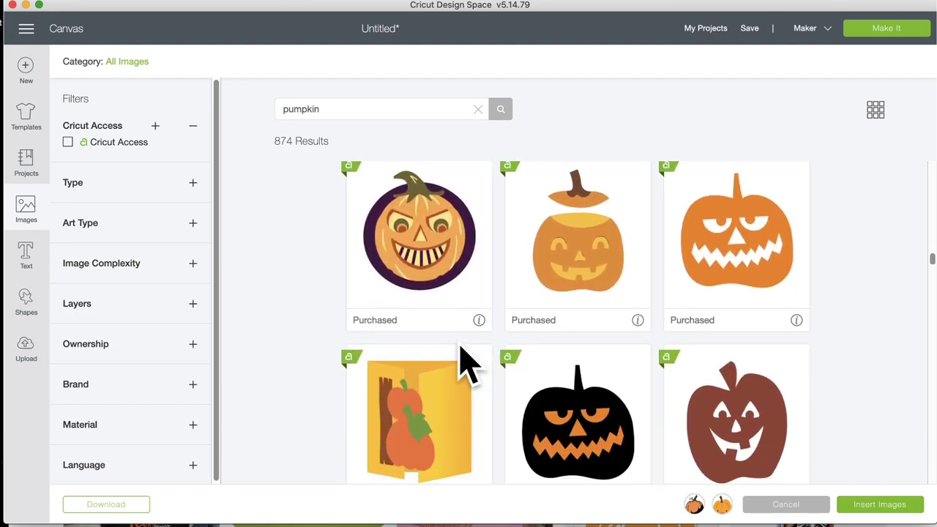
scroll(462, 362, "down", 20)
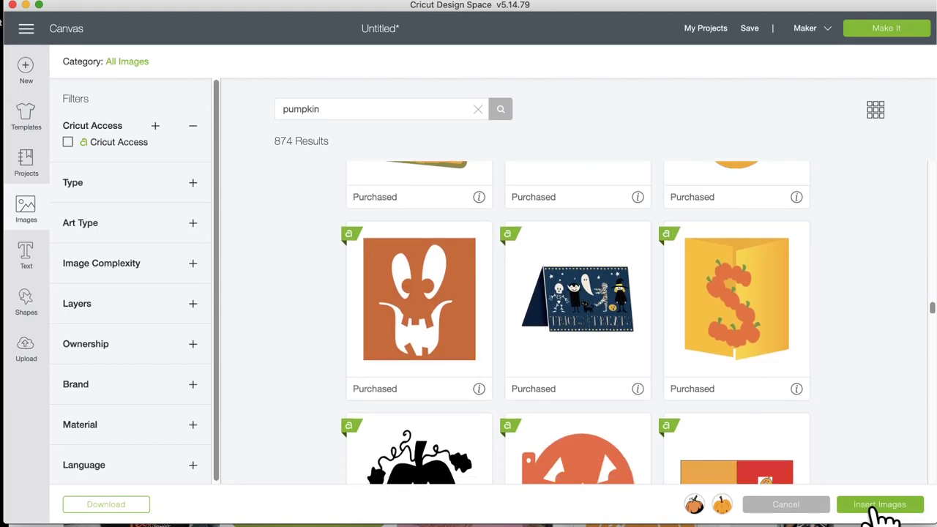
left_click(879, 505)
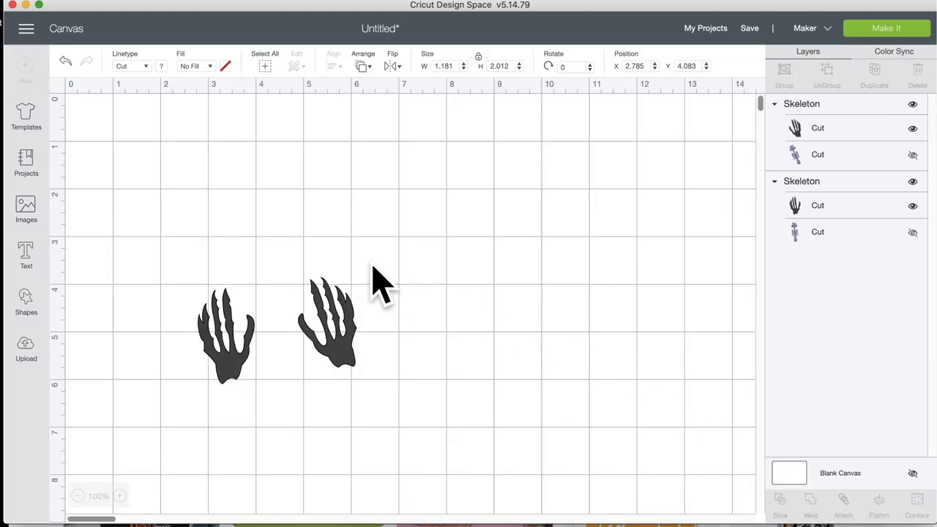
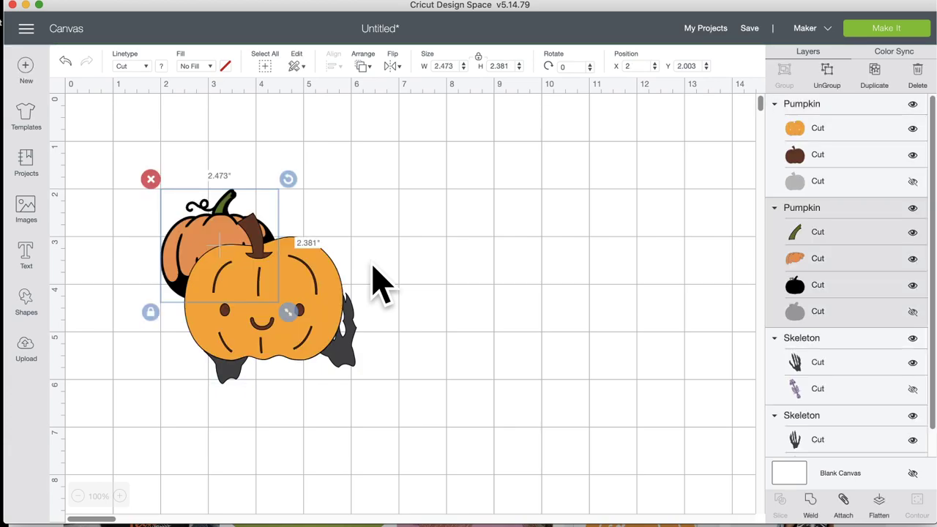
Step: Hide the smiling pumpkin's face layer, recolor its base orange, and spread the two pumpkins apart
left_click_drag(314, 303, 623, 272)
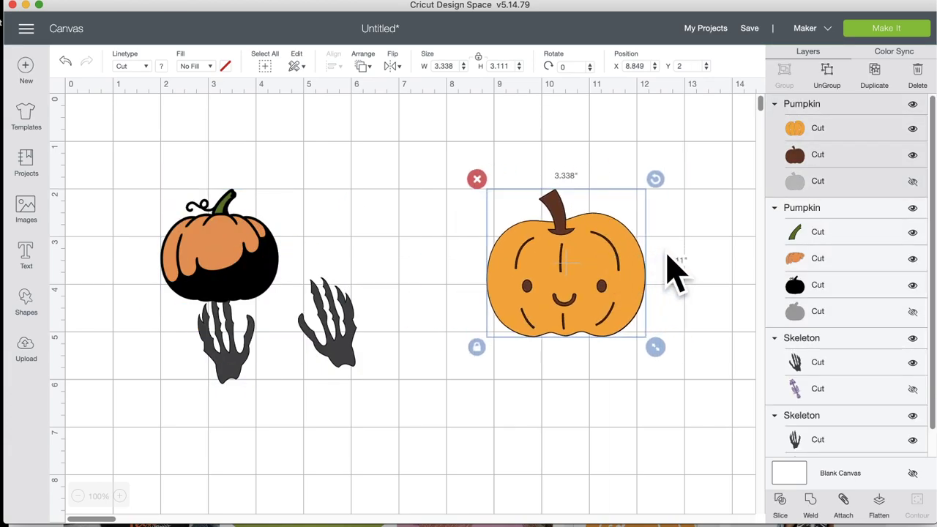
left_click(914, 129)
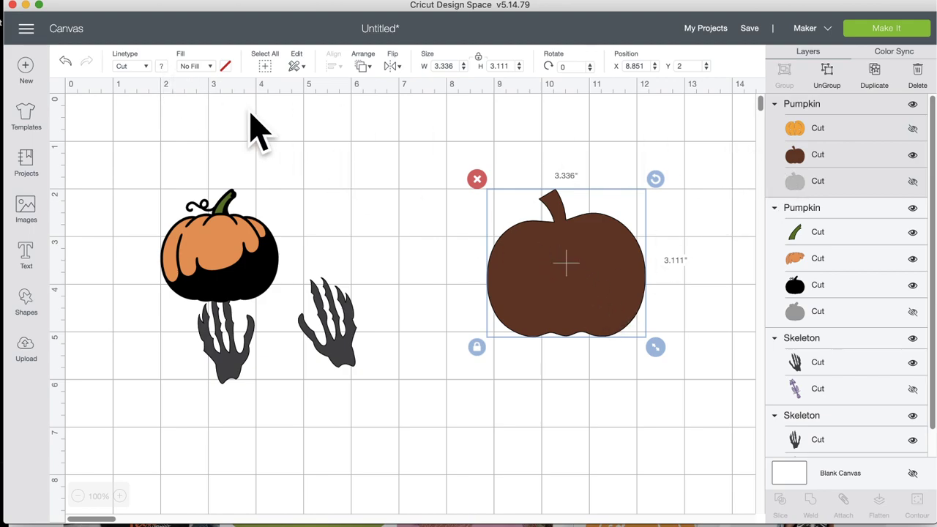
left_click(162, 67)
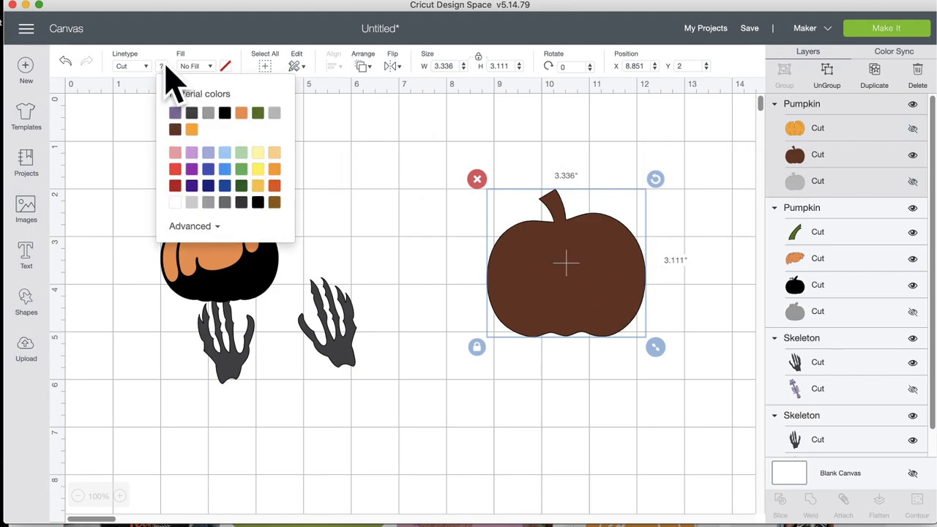
left_click(192, 130)
left_click_drag(218, 249, 353, 214)
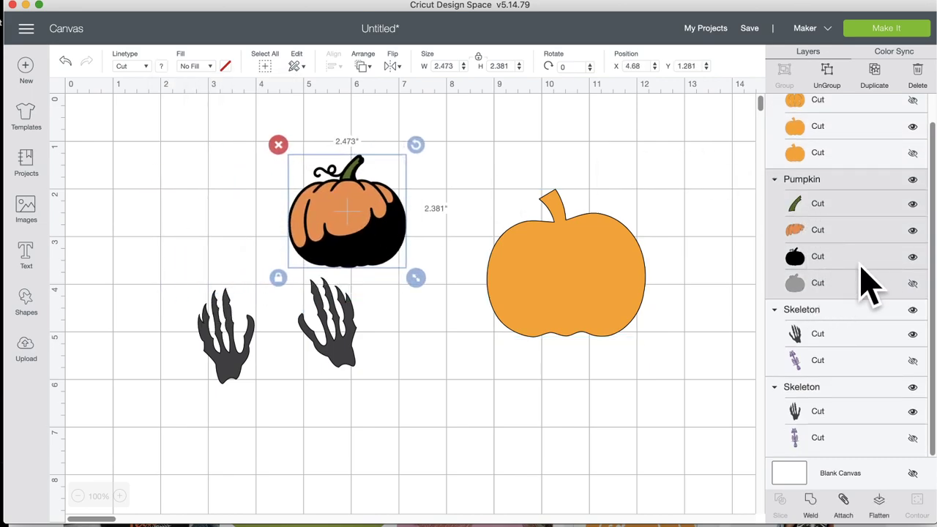
Step: Hide the orange drip layer and recolor the black stemmed pumpkin orange
left_click(913, 231)
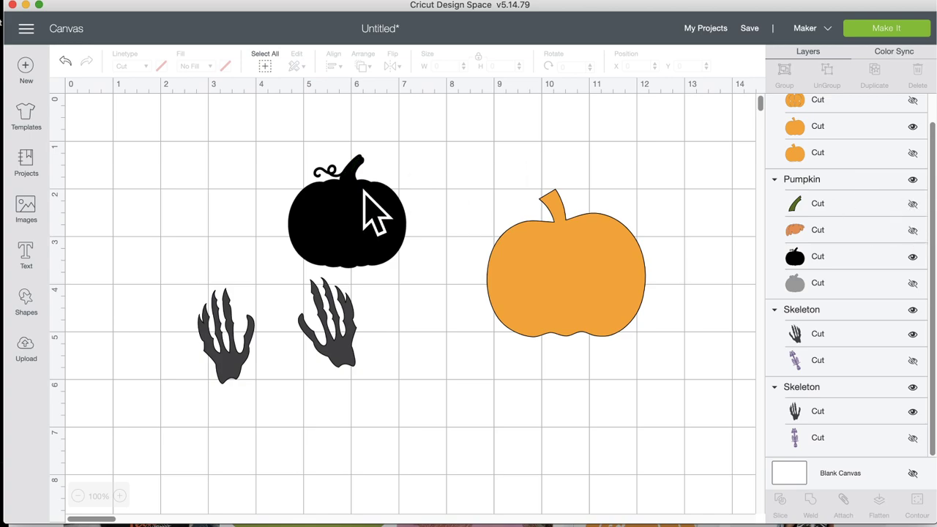
left_click(347, 231)
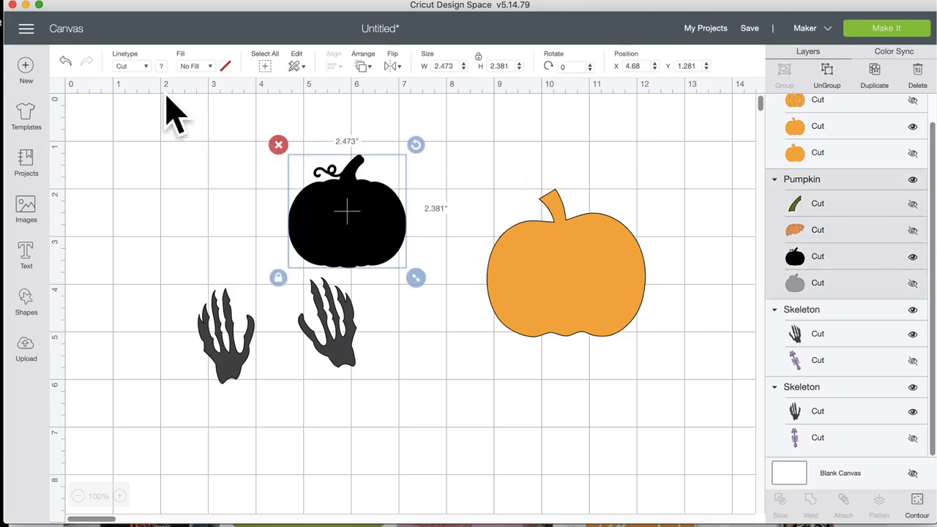
left_click(158, 67)
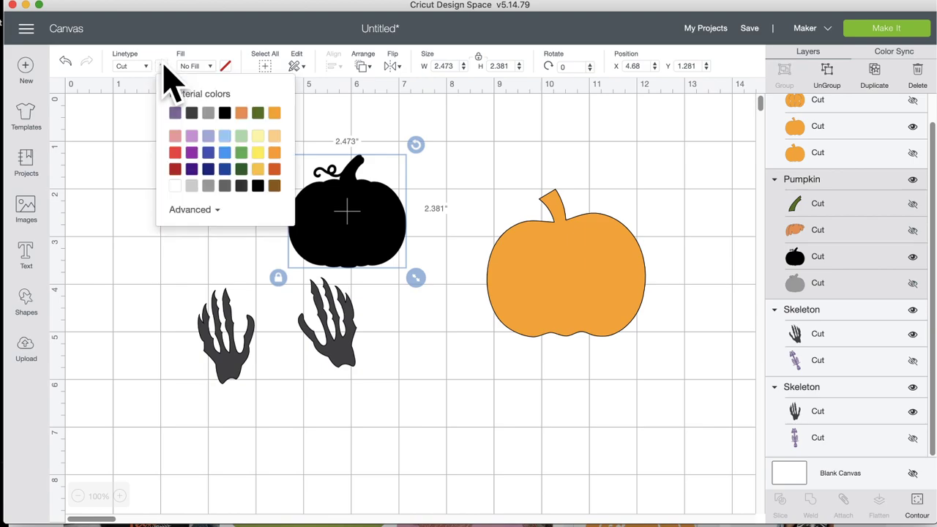
left_click(274, 113)
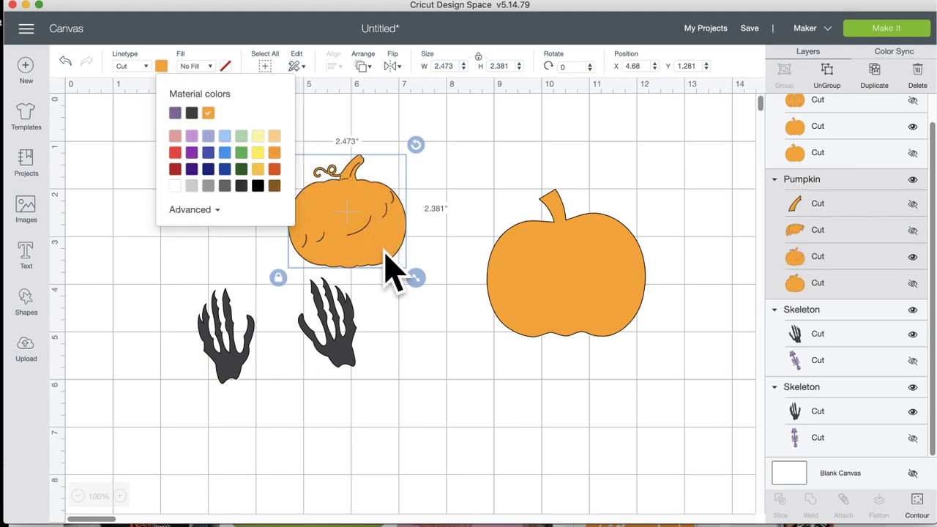
left_click_drag(386, 254, 390, 231)
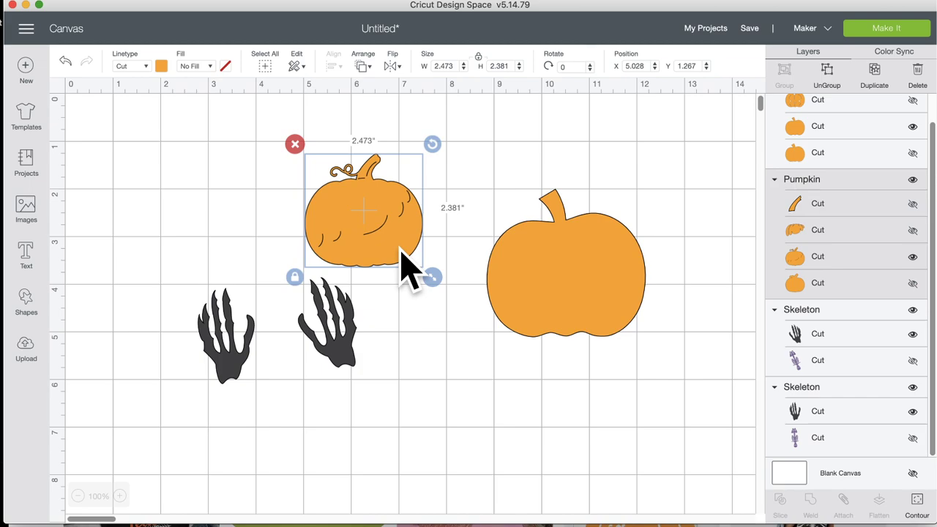
Step: In Contour, hide most of the stemmed pumpkin's interior curve lines
left_click(920, 503)
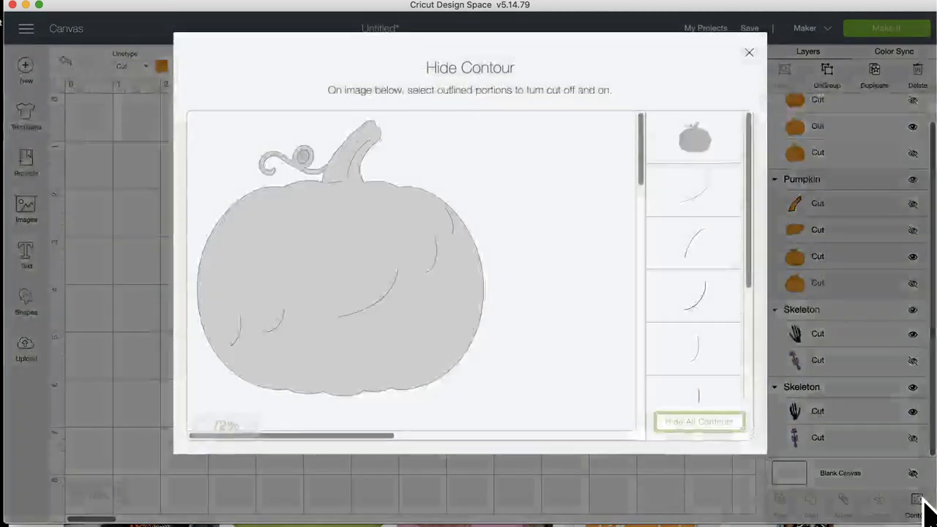
left_click(696, 199)
left_click(698, 246)
left_click(702, 301)
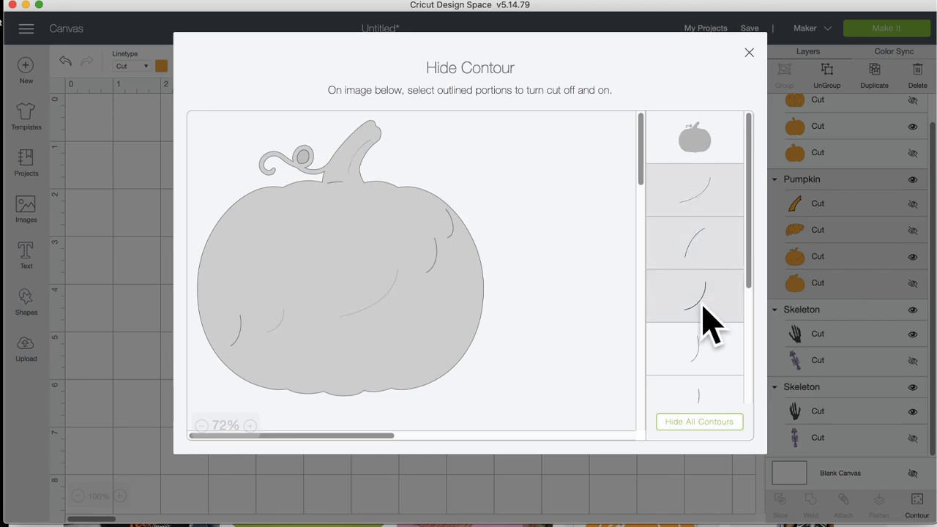
left_click(709, 370)
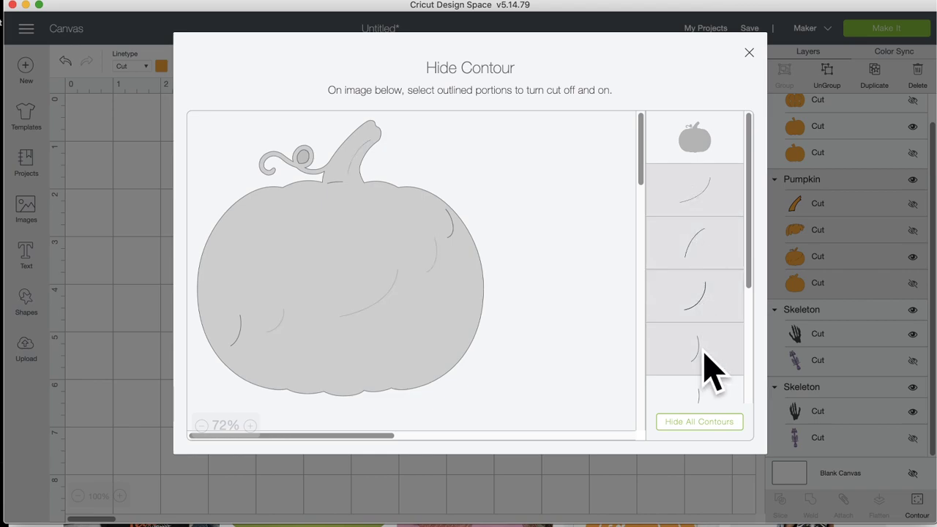
left_click(707, 255)
scroll(684, 370, "down", 3)
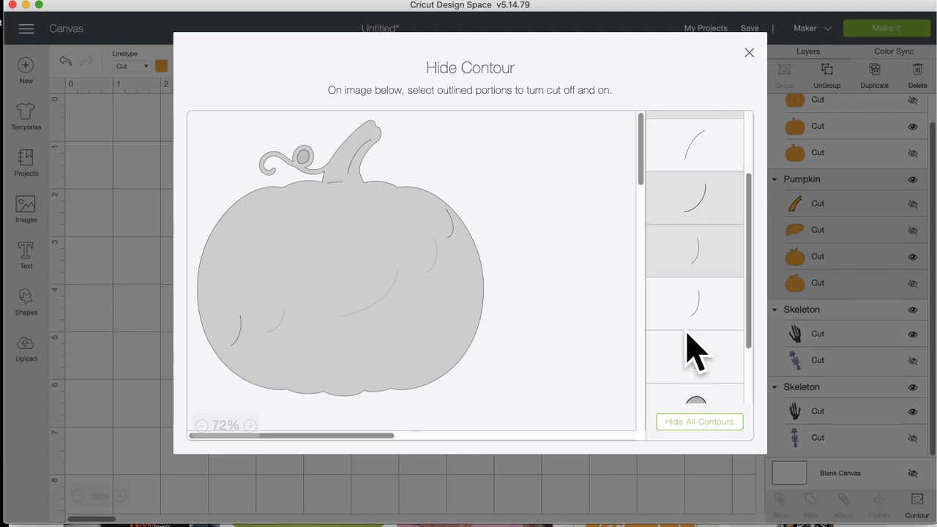
left_click(692, 309)
left_click(694, 366)
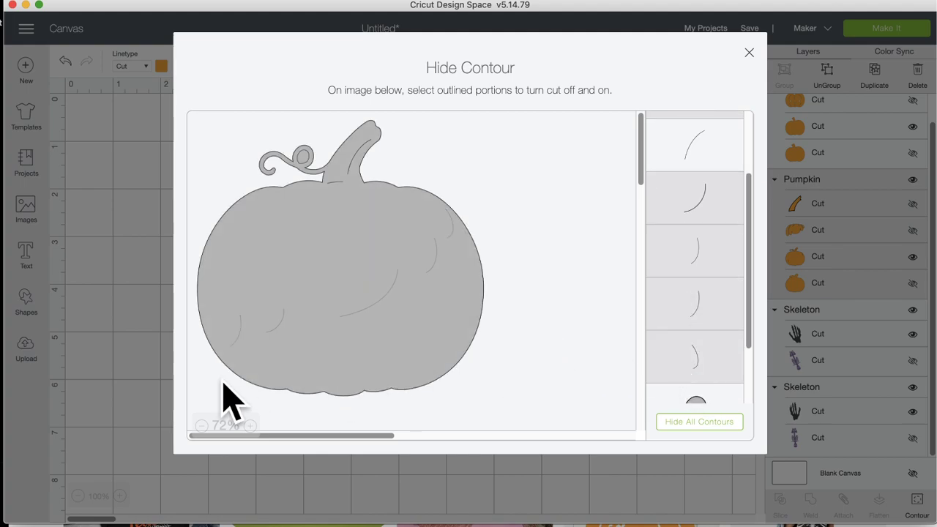
left_click(109, 373)
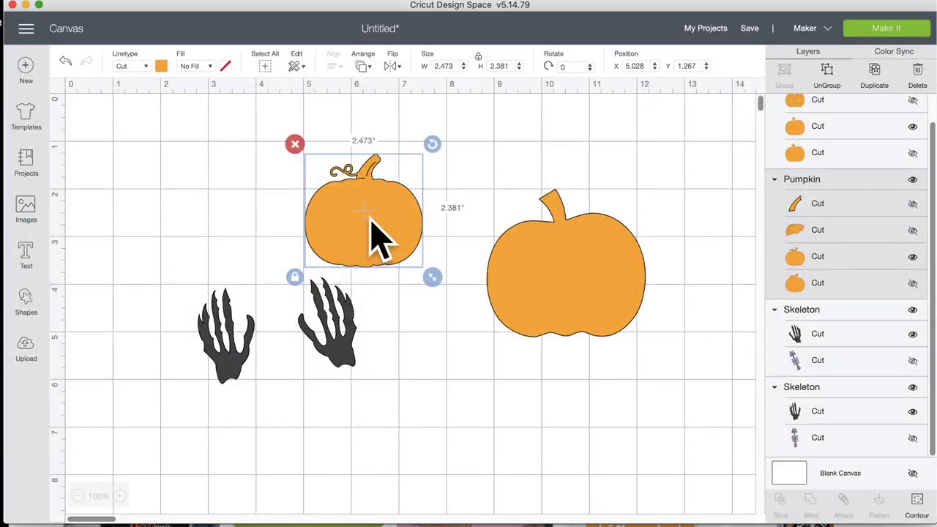
Step: Shrink and stretch the pumpkin onto the left skeleton hand and send it behind the hand
left_click_drag(372, 229, 255, 242)
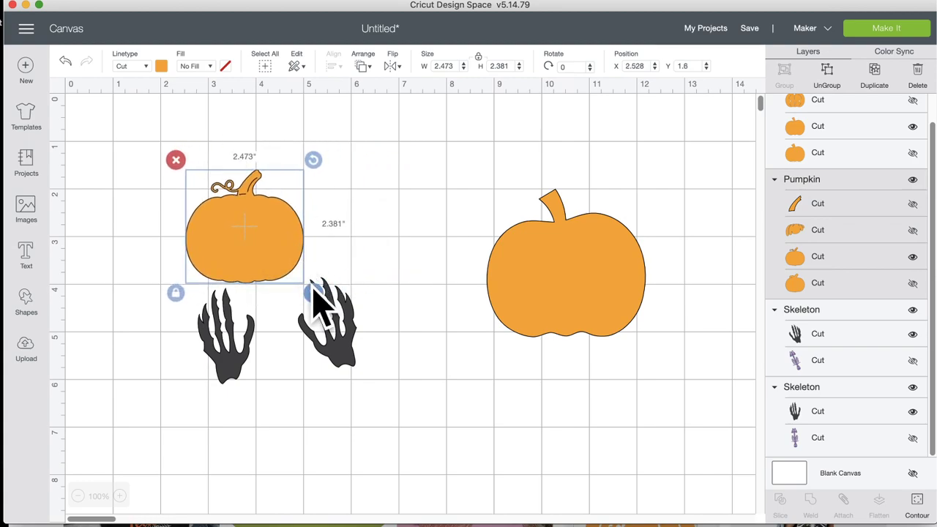
left_click_drag(314, 292, 270, 268)
left_click(176, 253)
left_click_drag(240, 242, 244, 325)
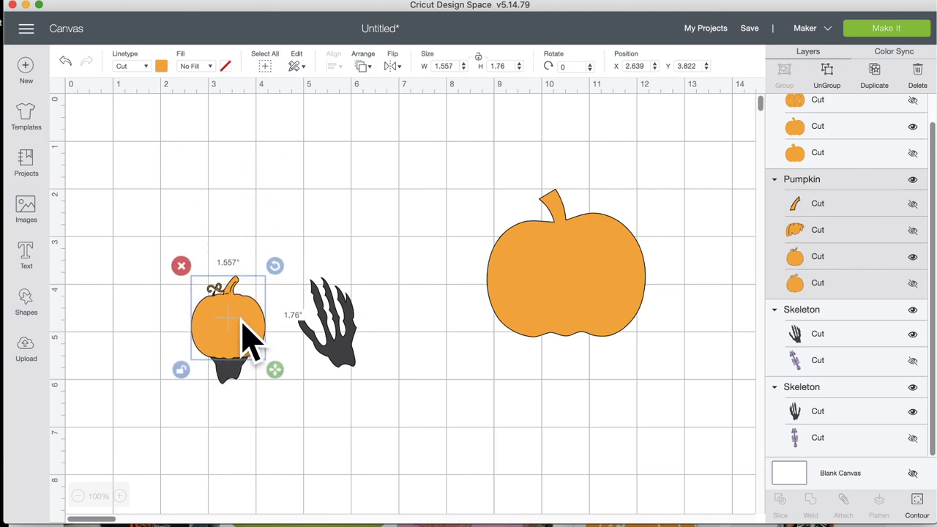
right_click(245, 324)
left_click(270, 312)
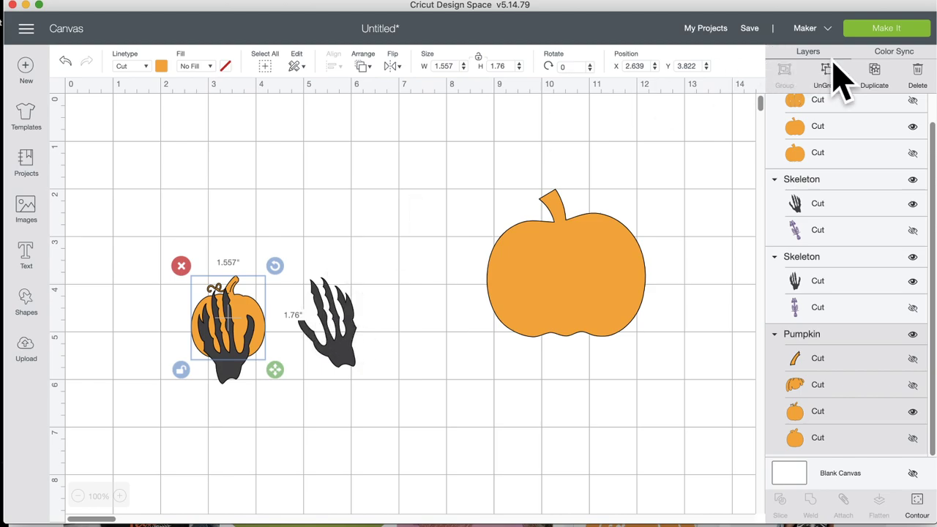
Step: Duplicate the pumpkin, flip it horizontally, and place it under the right hand, bringing the hand forward
left_click(874, 71)
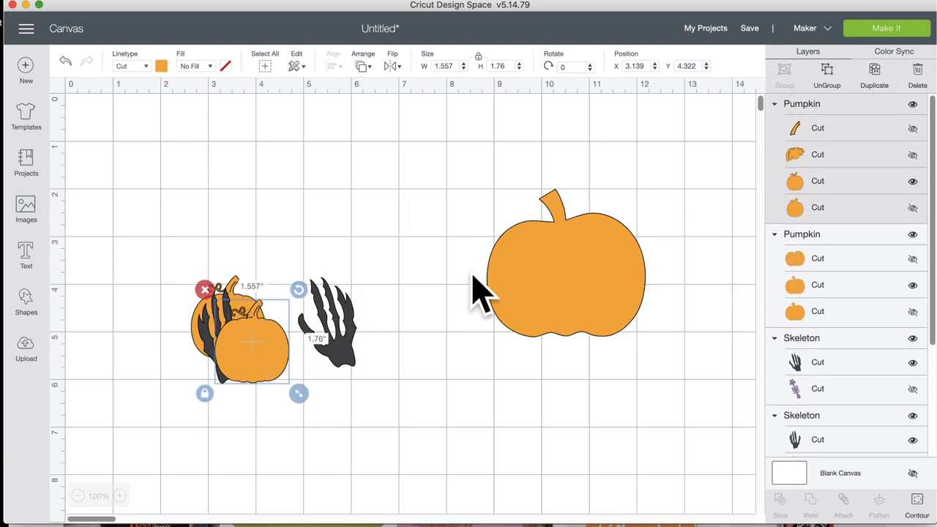
left_click(393, 66)
left_click(419, 91)
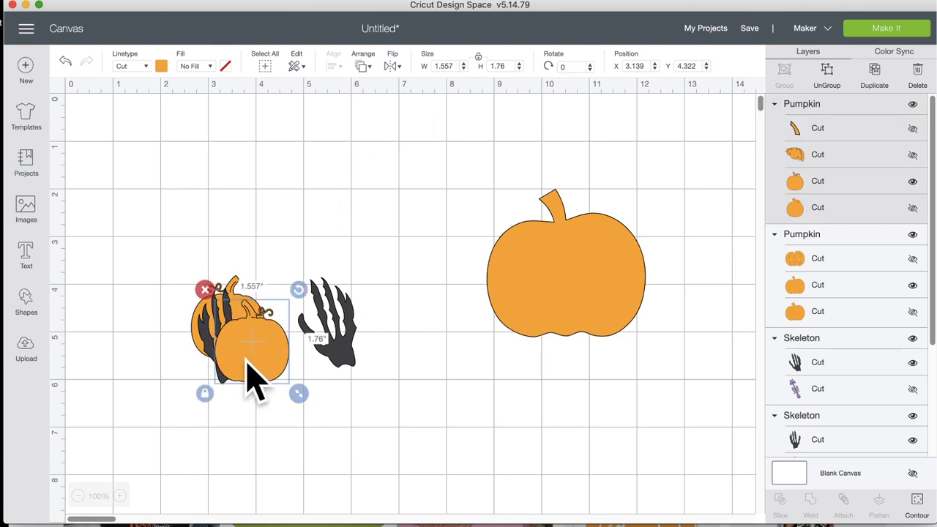
left_click_drag(247, 359, 342, 321)
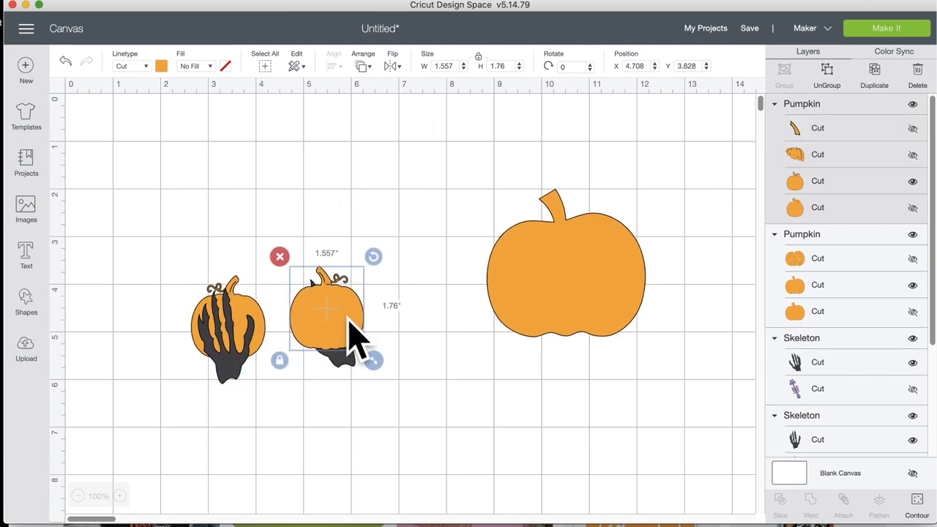
right_click(350, 366)
left_click(417, 234)
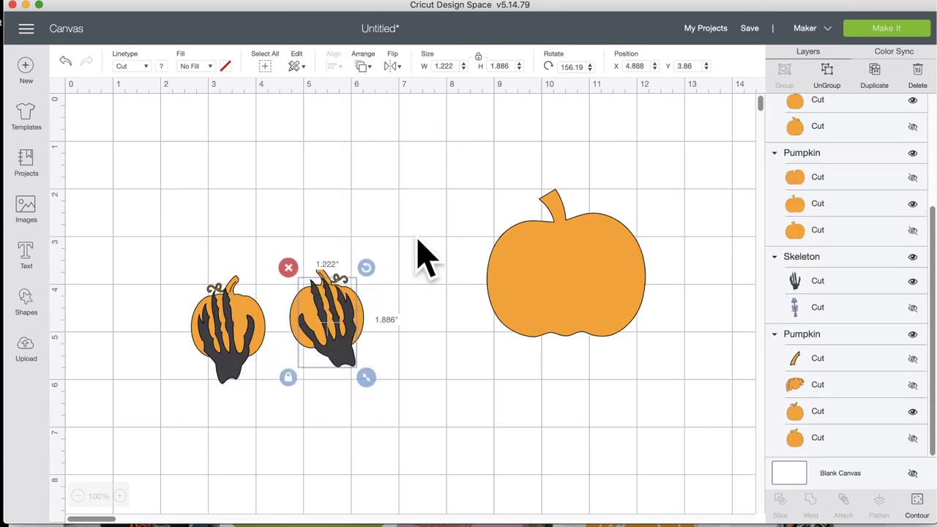
left_click_drag(341, 360, 432, 432)
Step: Shrink the plain pumpkin to about 1.5 inches, stretch it taller, and place it on the hand
left_click(597, 292)
left_click_drag(656, 348, 563, 274)
left_click(476, 266)
left_click_drag(526, 230, 421, 380)
left_click(521, 369)
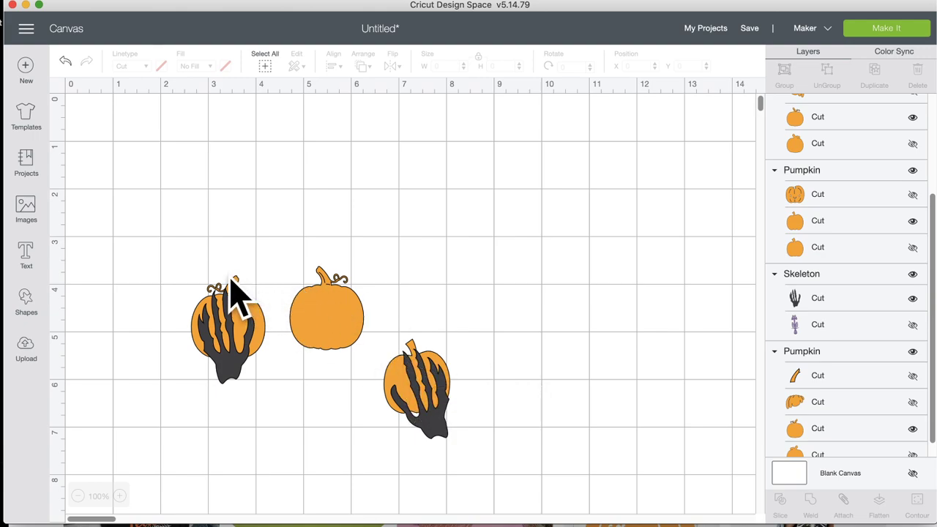
Step: Duplicate the lower pumpkin-and-hand and rearrange the pumpkins, pulling the spares out right
left_click_drag(241, 300, 548, 246)
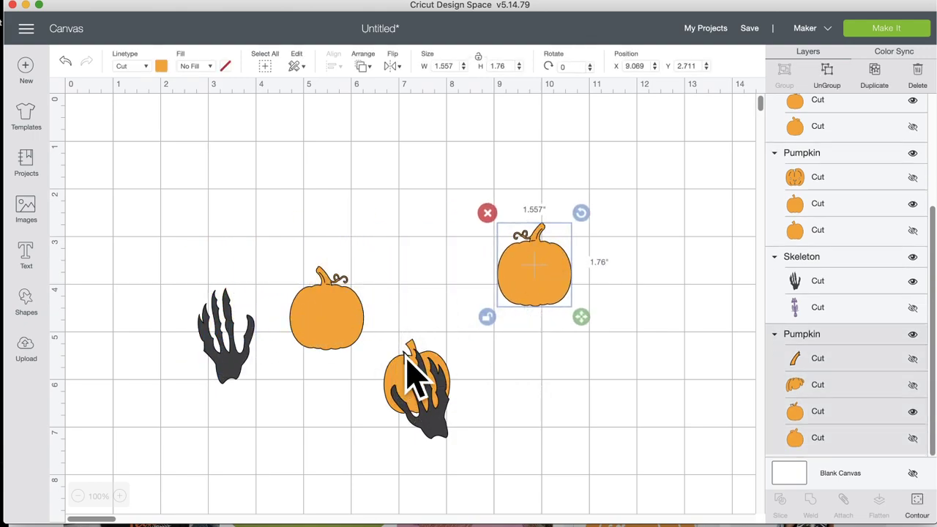
left_click(421, 362)
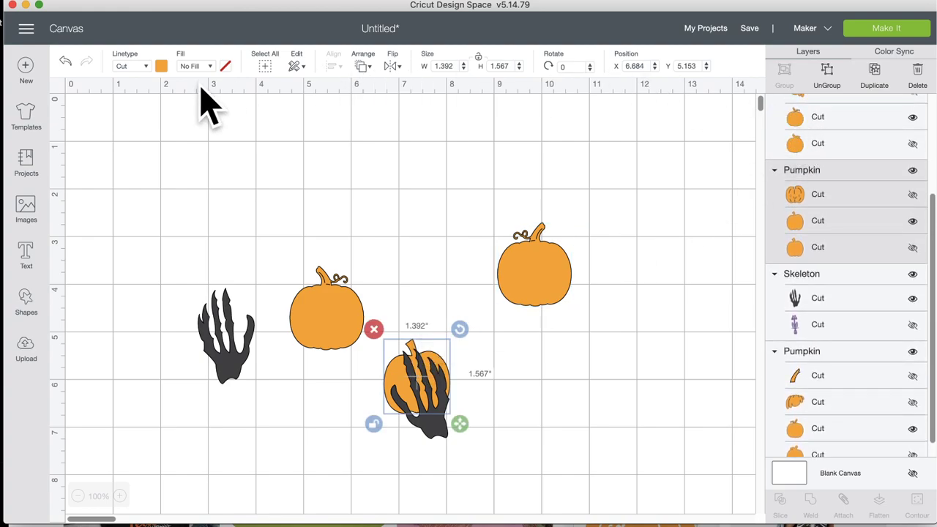
left_click(876, 77)
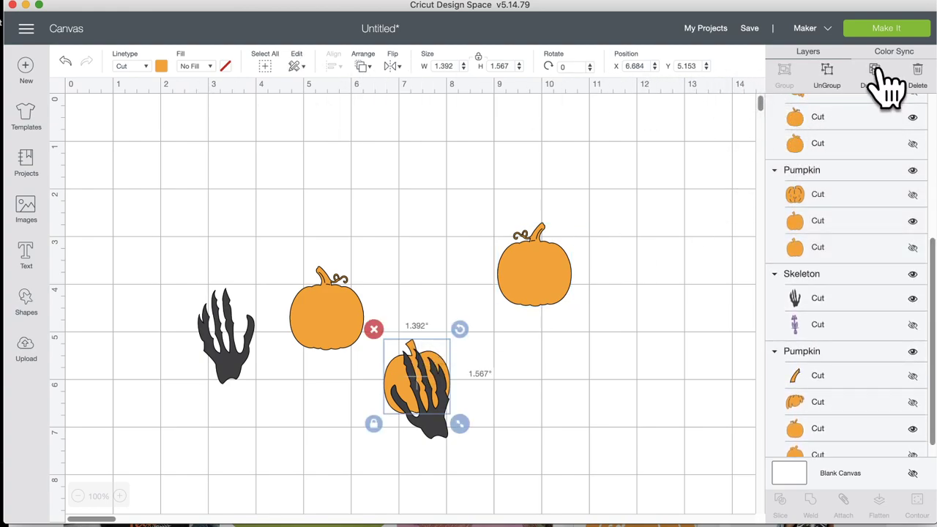
mouse_move(445, 395)
left_mouse_down()
mouse_move(417, 378)
mouse_move(331, 364)
mouse_move(338, 341)
mouse_move(356, 383)
mouse_move(445, 410)
left_mouse_up()
left_click(325, 329)
left_click_drag(326, 330, 396, 288)
left_click_drag(454, 425, 642, 398)
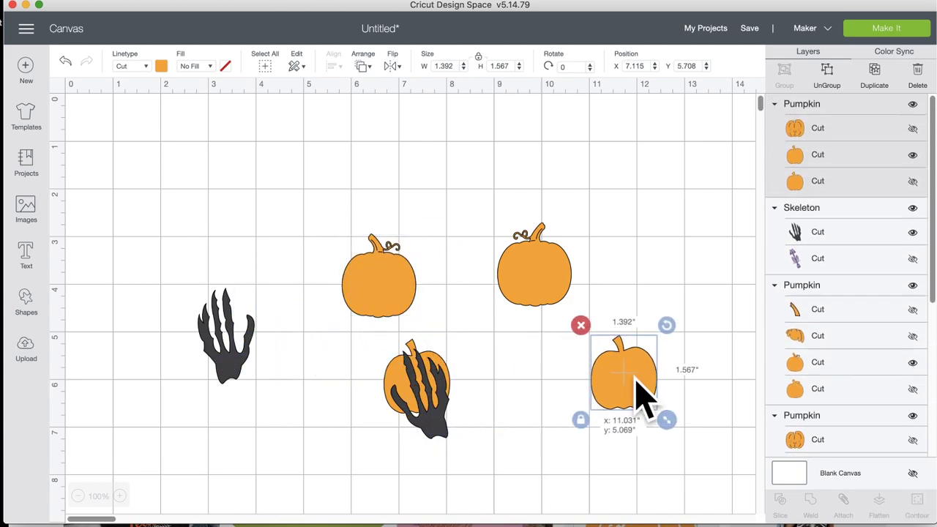
left_click_drag(413, 389, 373, 395)
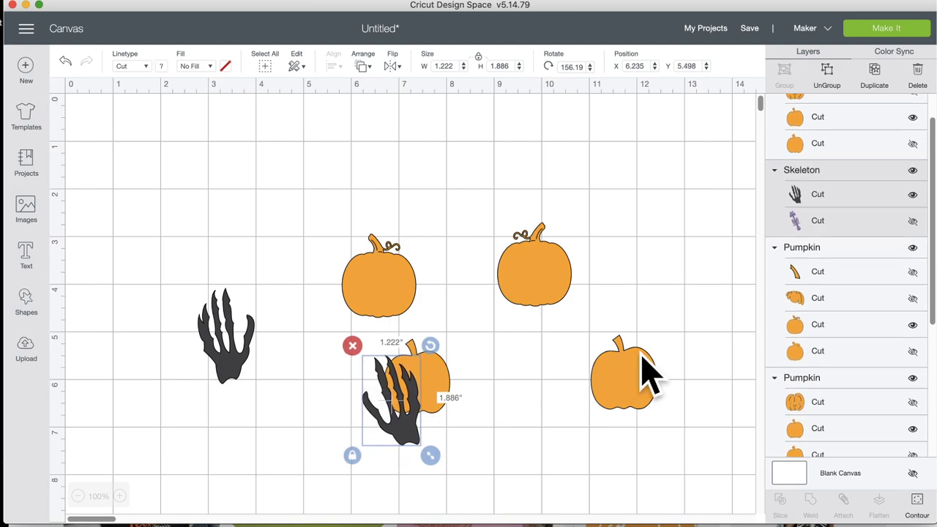
left_click_drag(640, 373, 667, 361)
left_click_drag(444, 388, 597, 395)
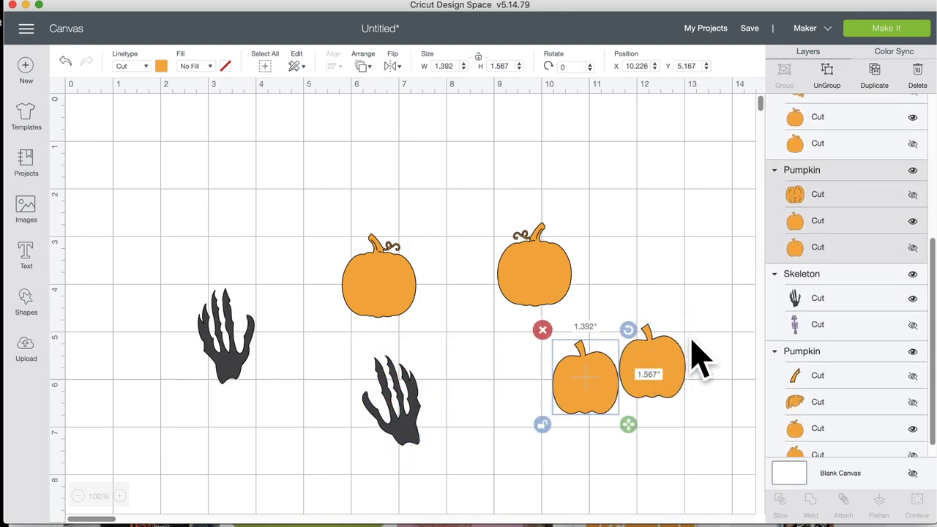
Step: Group and hide the two spare pumpkins, then tuck the remaining pumpkins behind the hands
left_click_drag(701, 356, 542, 429)
left_click(785, 73)
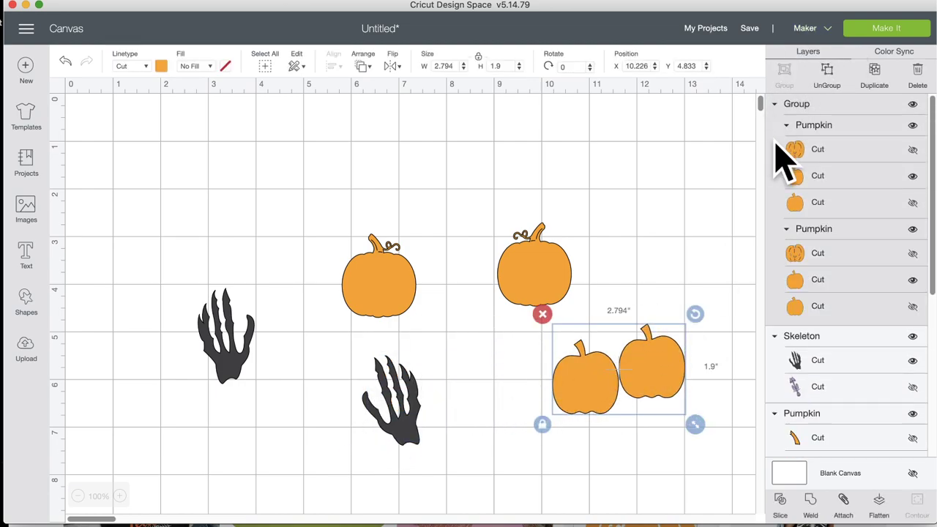
left_click(912, 106)
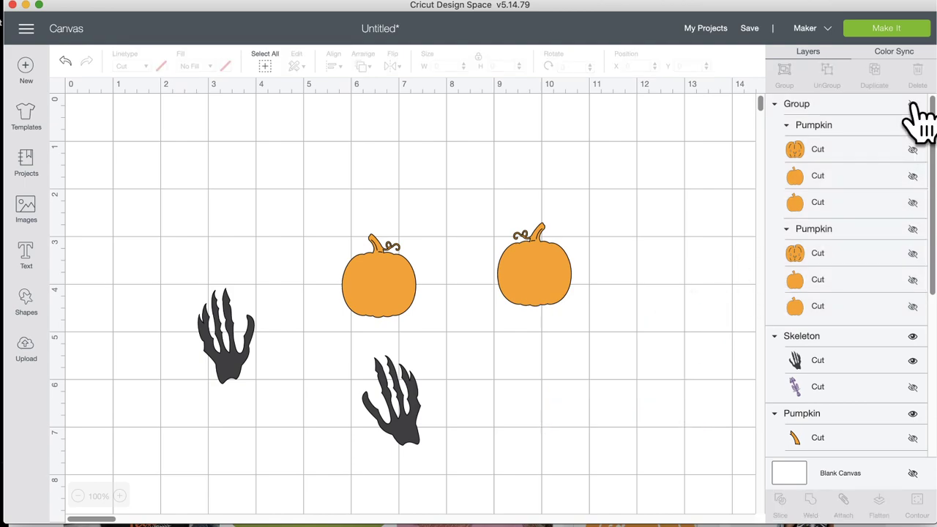
left_click_drag(394, 310, 400, 396)
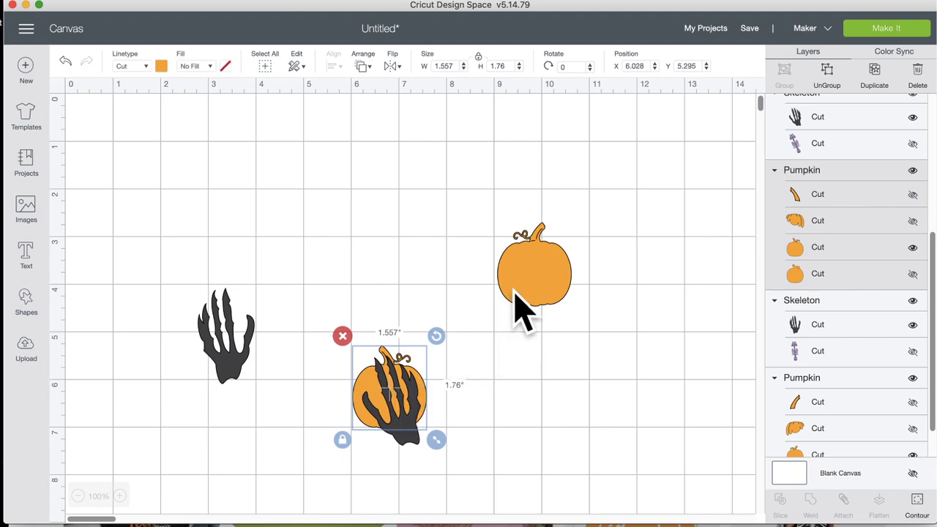
left_click_drag(517, 241, 246, 342)
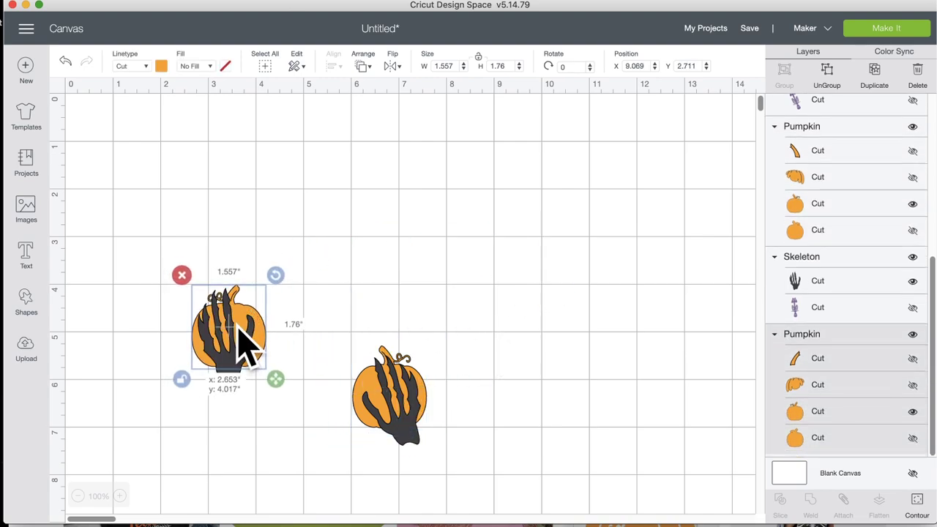
Step: Group each pumpkin with its skeleton hand and nudge both groups into place
left_click_drag(360, 302, 445, 463)
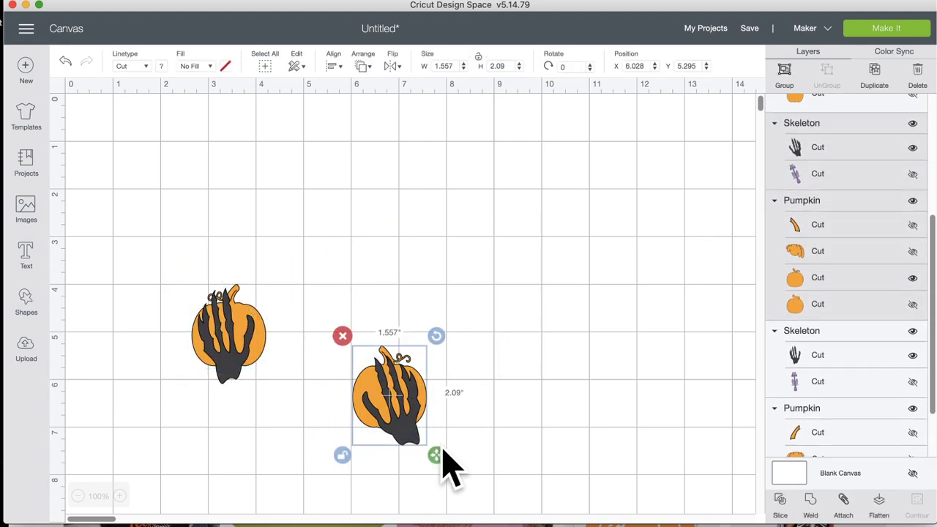
left_click(785, 71)
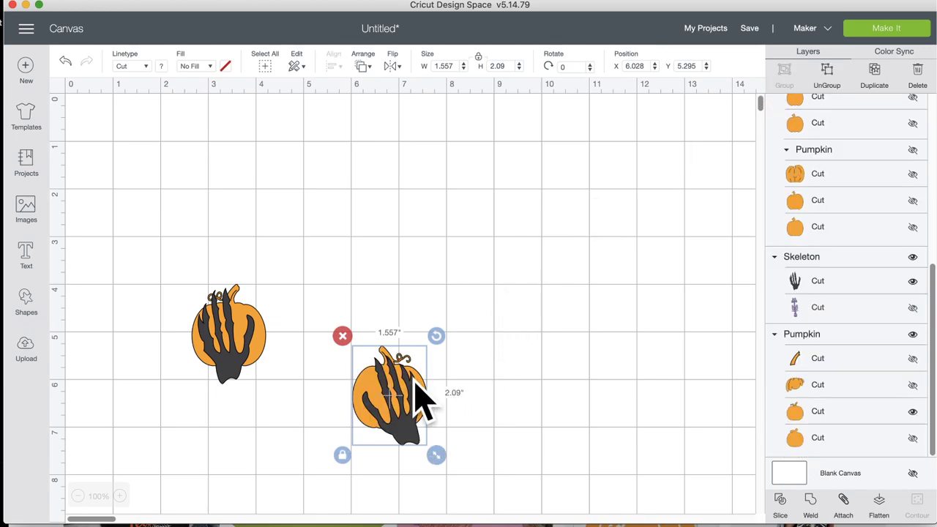
left_click_drag(407, 385, 359, 322)
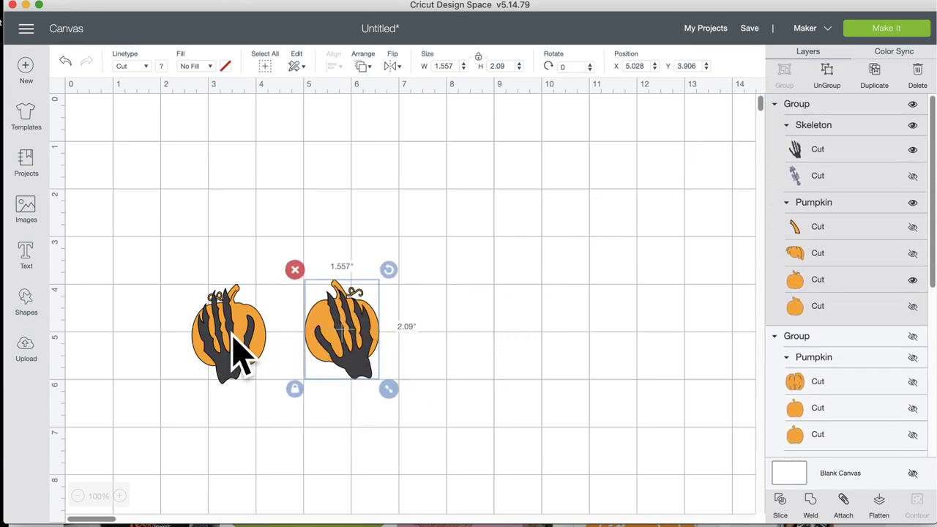
left_click(234, 360)
left_click_drag(213, 238, 235, 360)
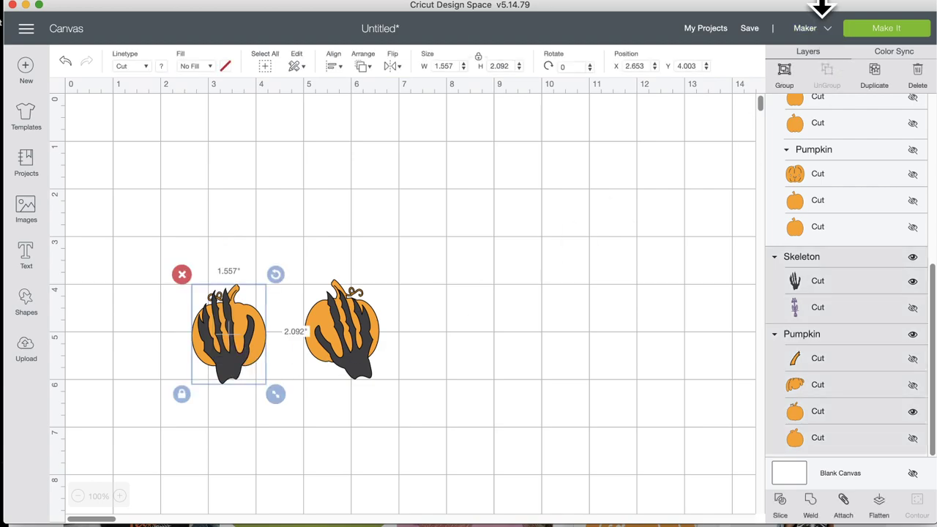
left_click(785, 71)
left_click_drag(258, 312, 244, 316)
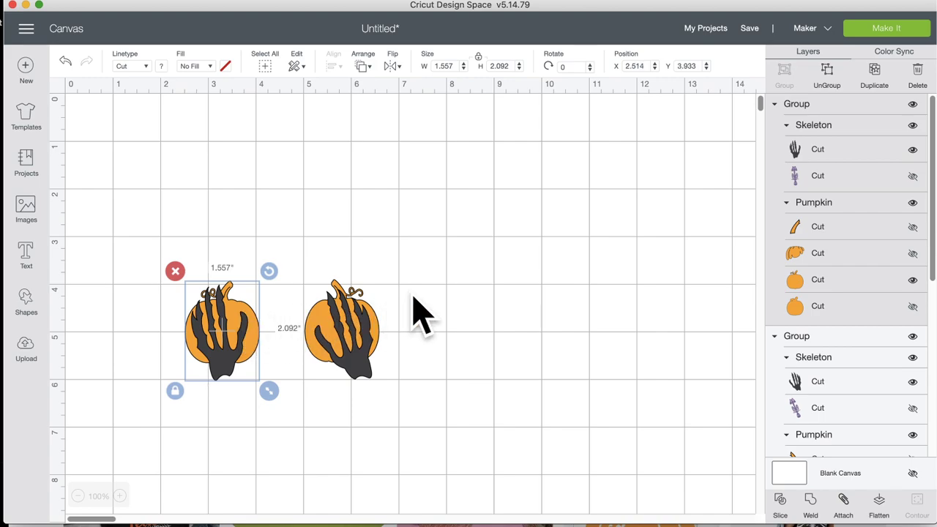
left_click(432, 309)
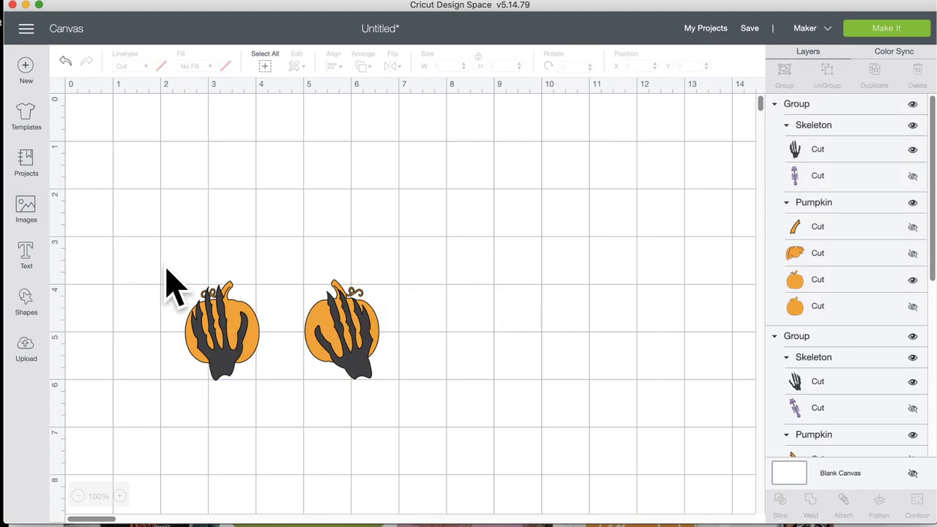
Step: Add the Baseball t-shirts template to preview the design on a shirt
left_click(27, 114)
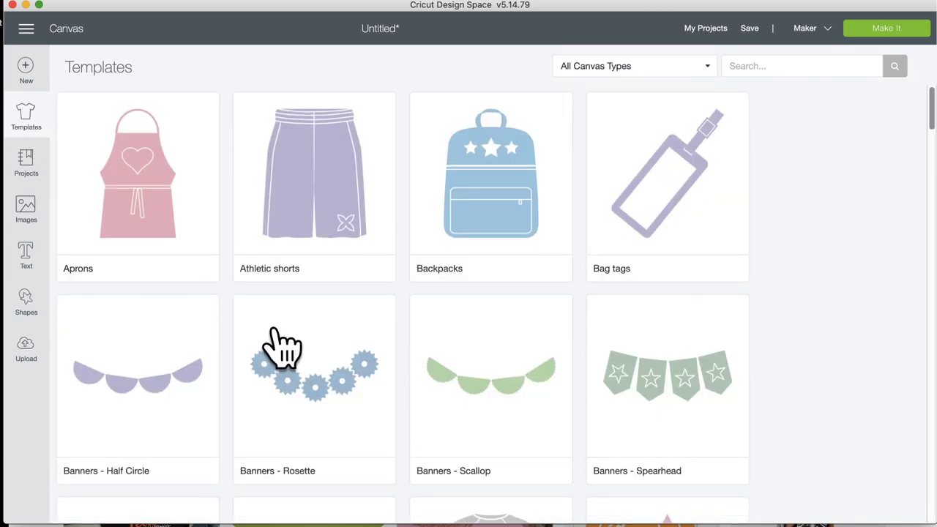
scroll(283, 341, "down", 5)
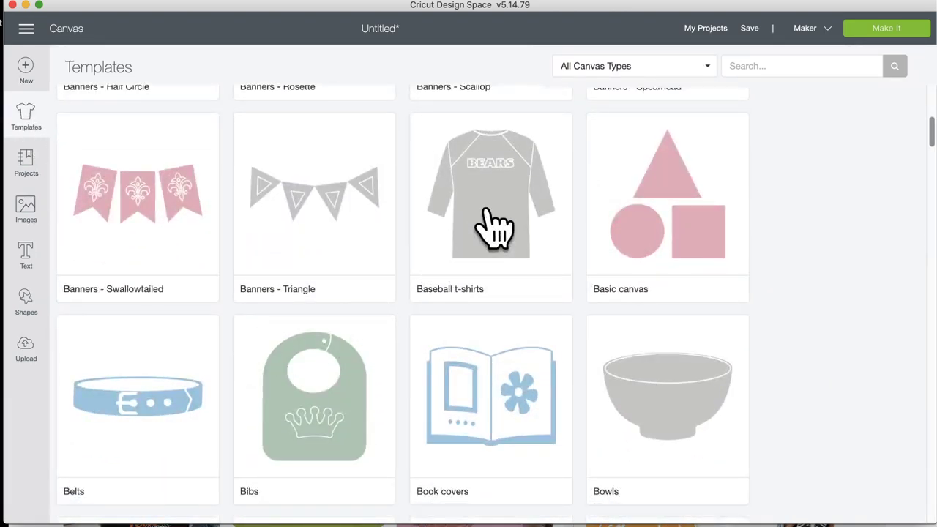
left_click(463, 240)
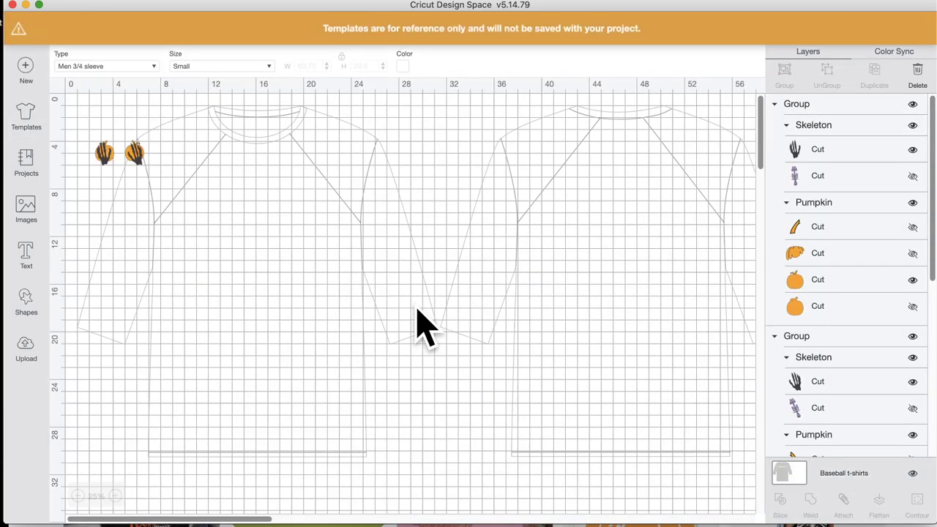
Step: Place both pumpkin-hand images side by side on the shirt chest, sized about 4.99 x 6.70 in
left_click_drag(136, 154, 314, 223)
left_click_drag(334, 266, 359, 293)
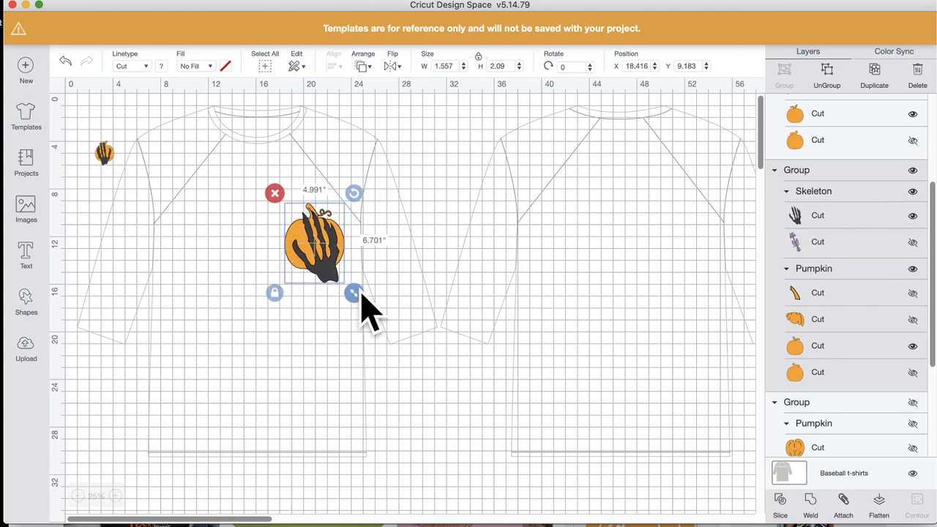
left_click(133, 174)
left_click_drag(104, 154, 269, 306)
left_click_drag(232, 252, 214, 235)
left_click_drag(312, 253, 300, 244)
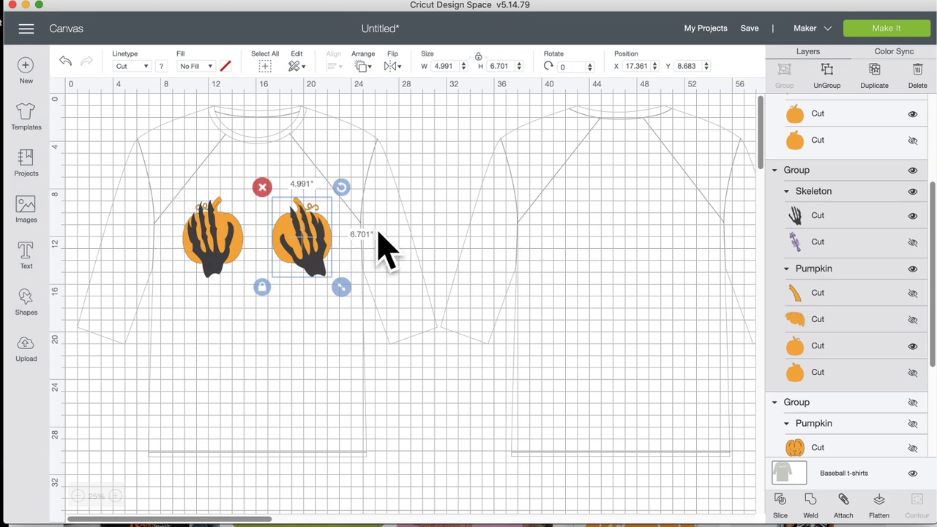
left_click_drag(218, 233, 223, 230)
left_click_drag(309, 246, 315, 253)
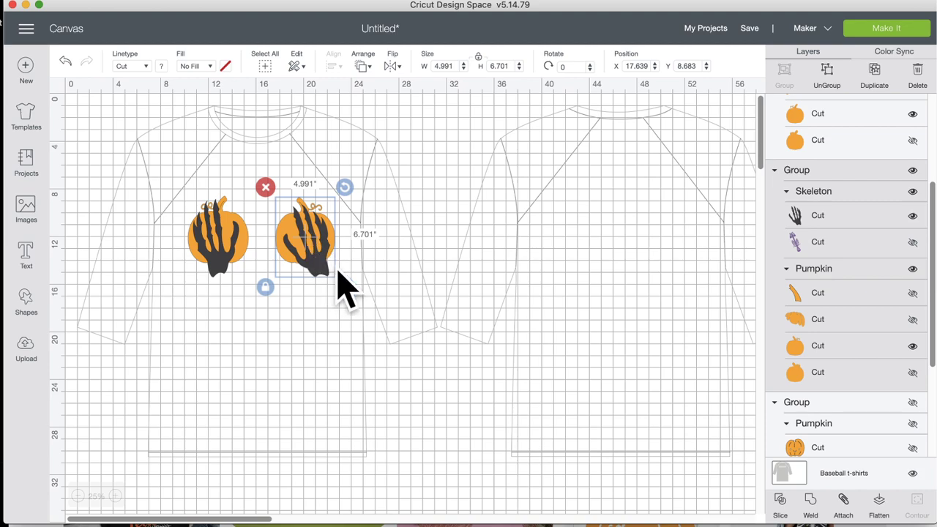
left_click(396, 277)
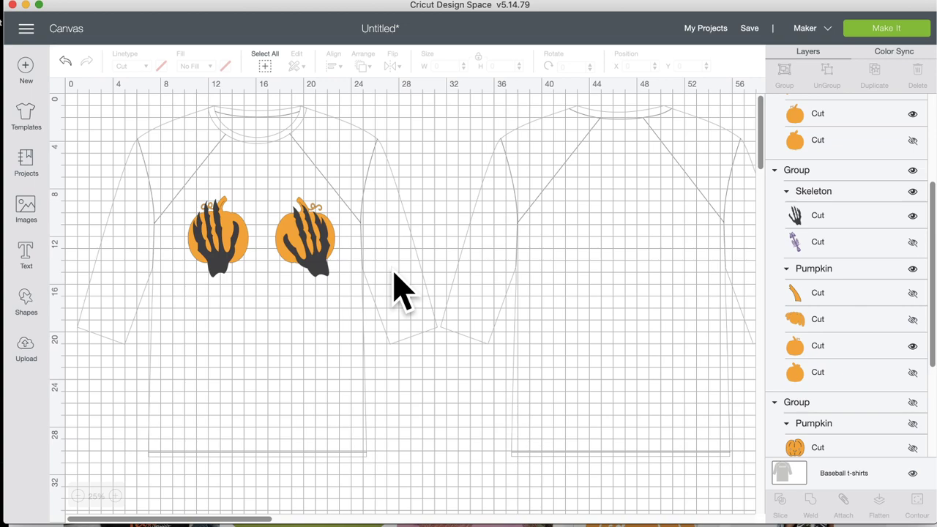
Step: Ungroup the left pumpkin and tilt its skeleton hand diagonally
left_click(220, 270)
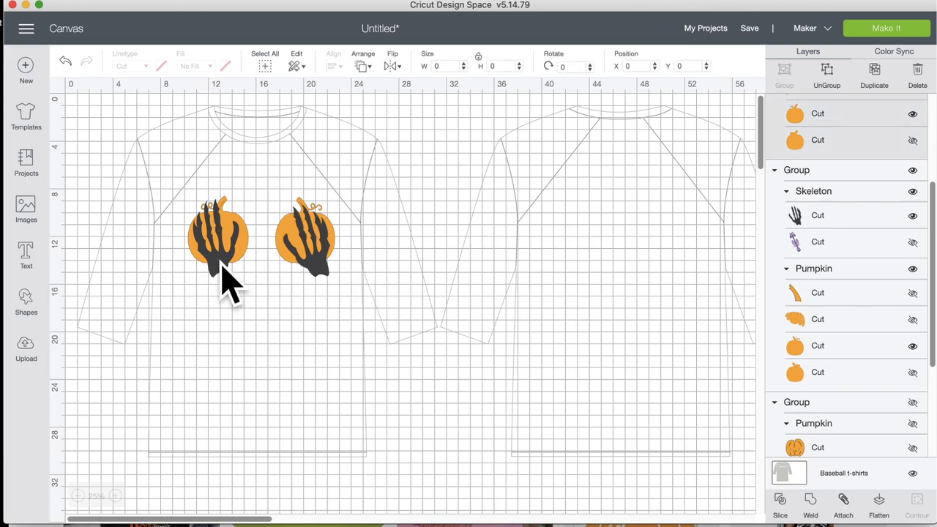
left_click(814, 76)
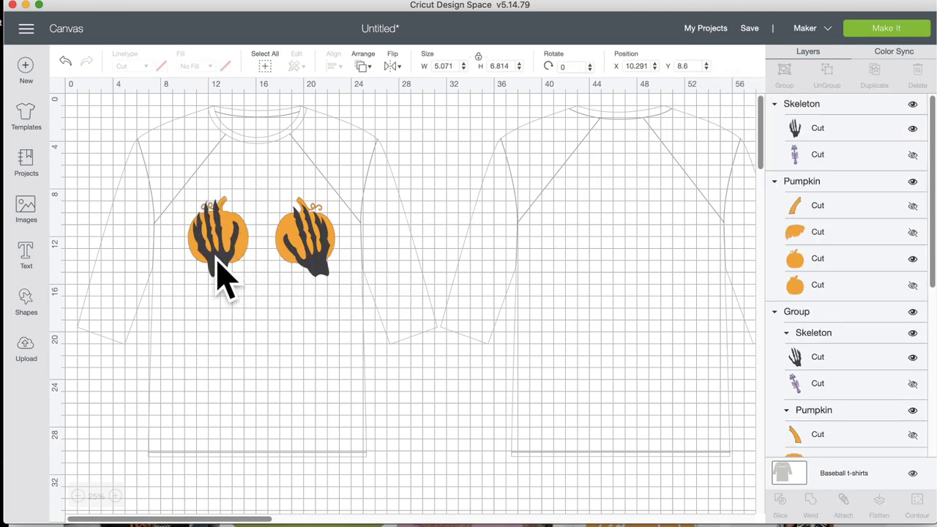
left_click(216, 264)
left_click_drag(254, 187, 294, 259)
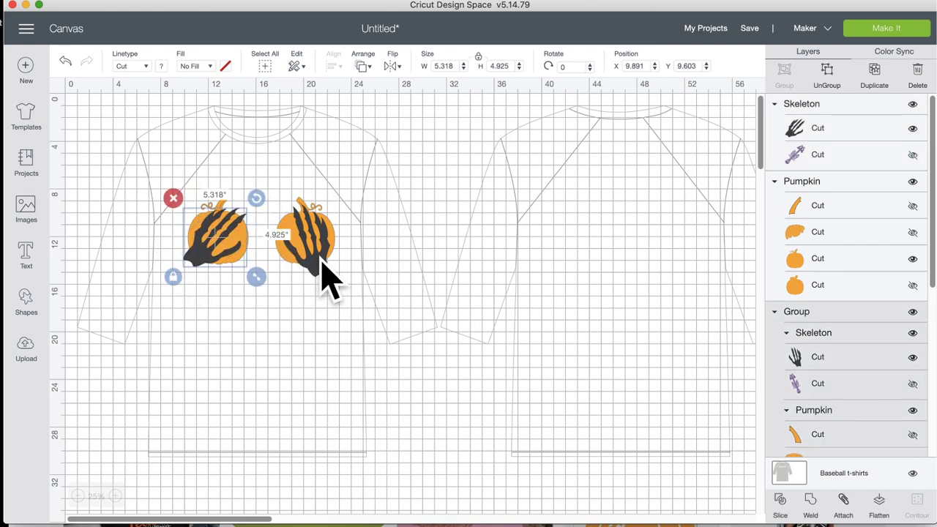
Step: Ungroup the right pumpkin, tilt its hand to about 122.48°, and select both pumpkins
left_click(318, 267)
left_click(826, 75)
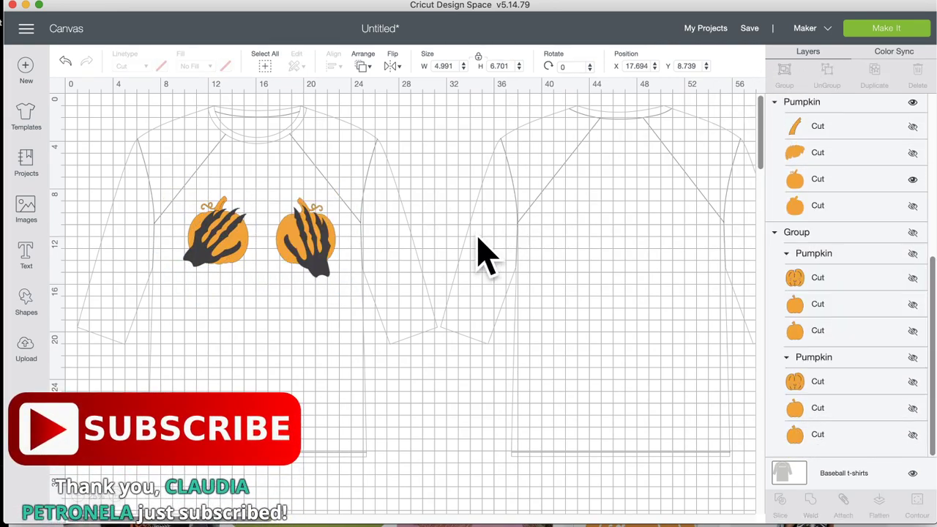
left_click(326, 267)
left_click_drag(343, 197, 314, 196)
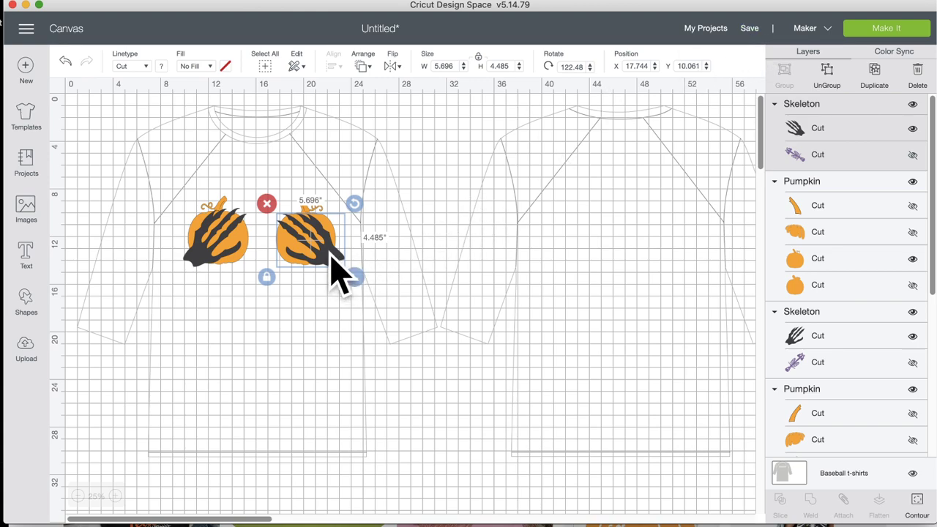
left_click(199, 252, "shift")
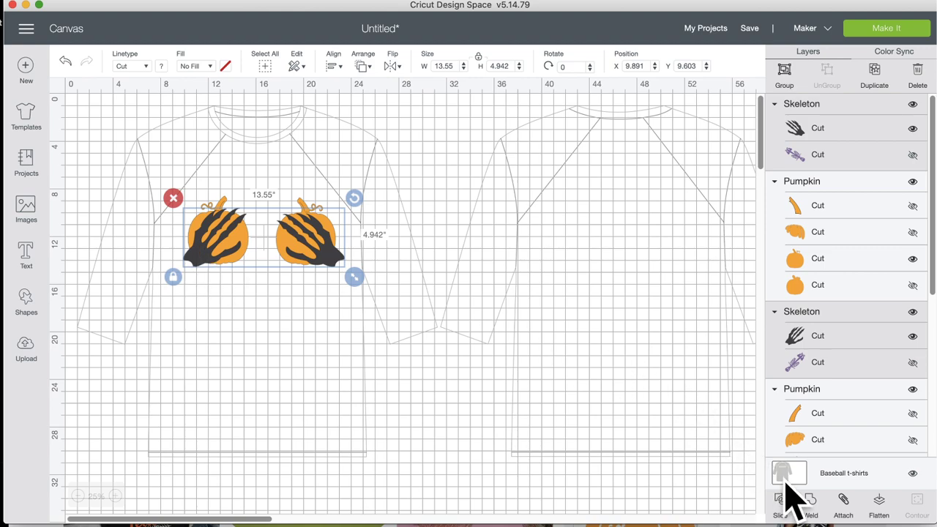
Step: Attach the two skeleton hands, then attach the two pumpkins and send them behind the hands
left_click(844, 501)
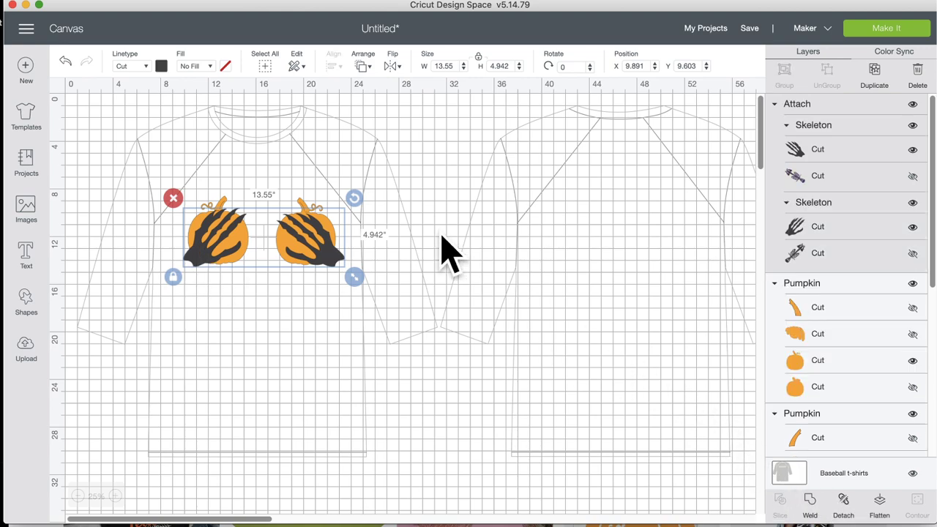
left_click(308, 214)
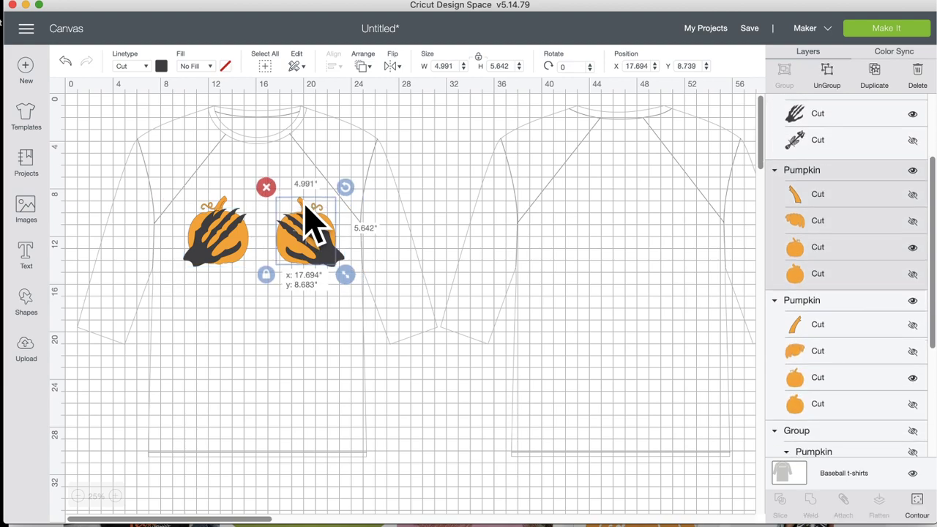
left_click_drag(307, 220, 310, 220)
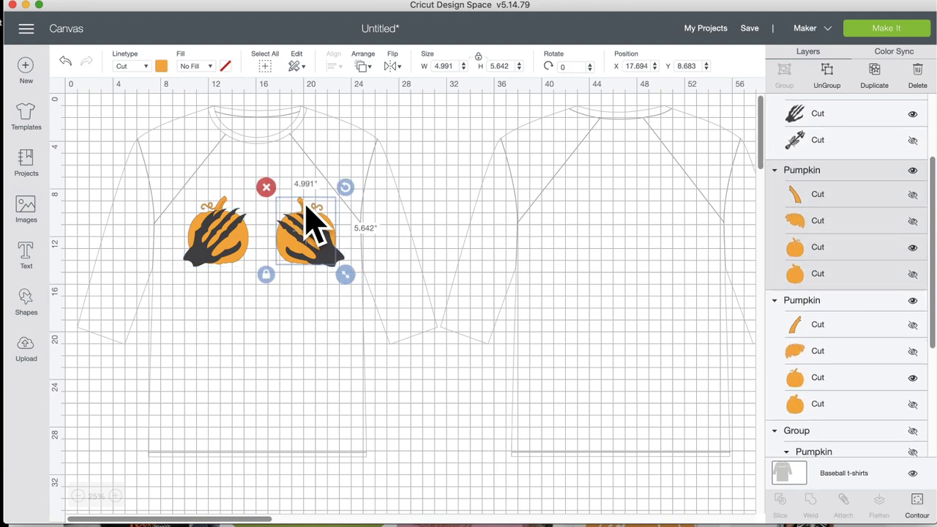
left_click(233, 220, "shift")
left_click(844, 501)
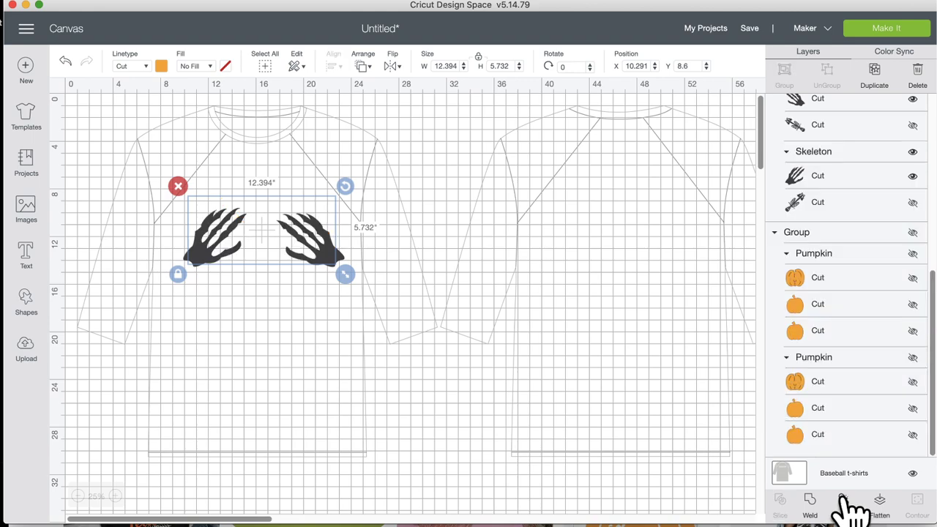
right_click(309, 249)
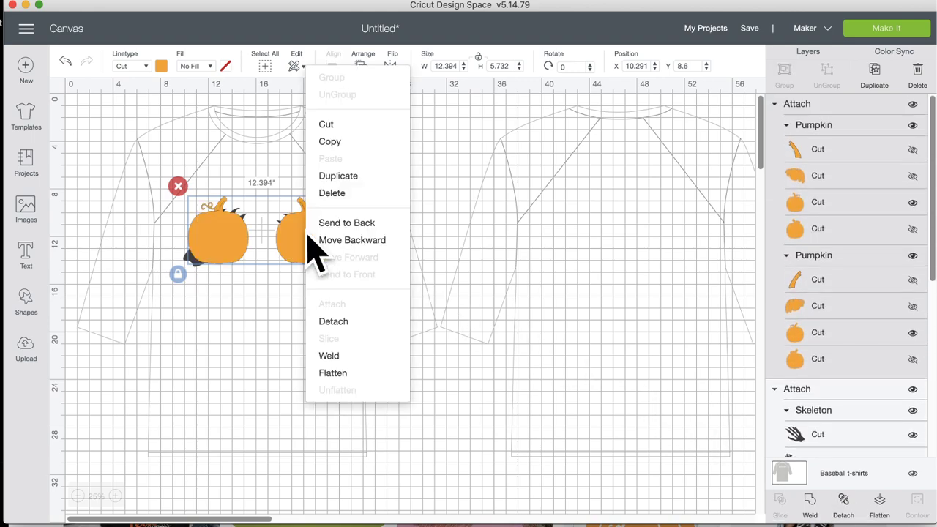
left_click(326, 223)
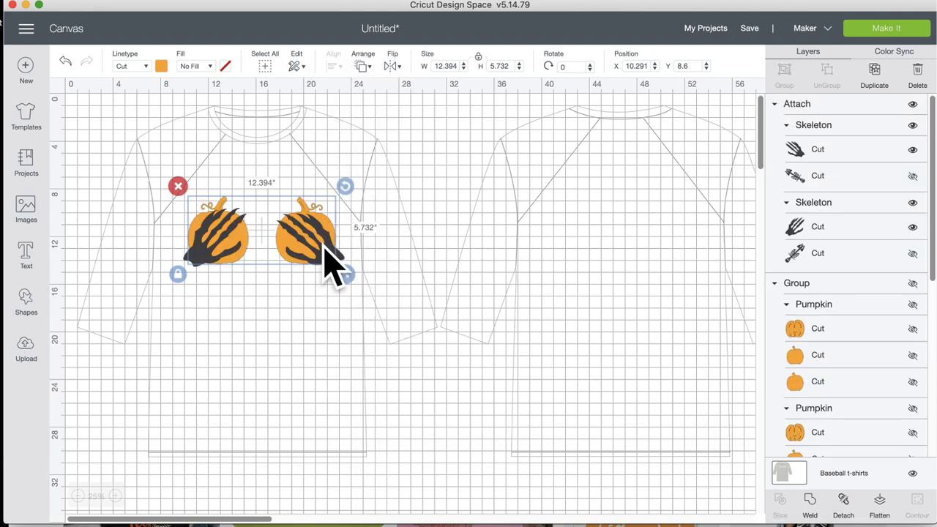
left_click(329, 262)
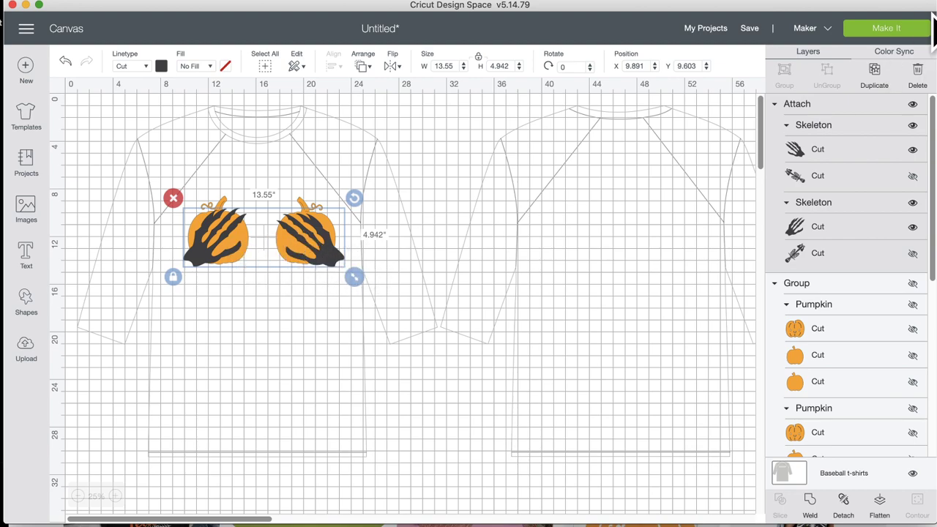
left_click(888, 31)
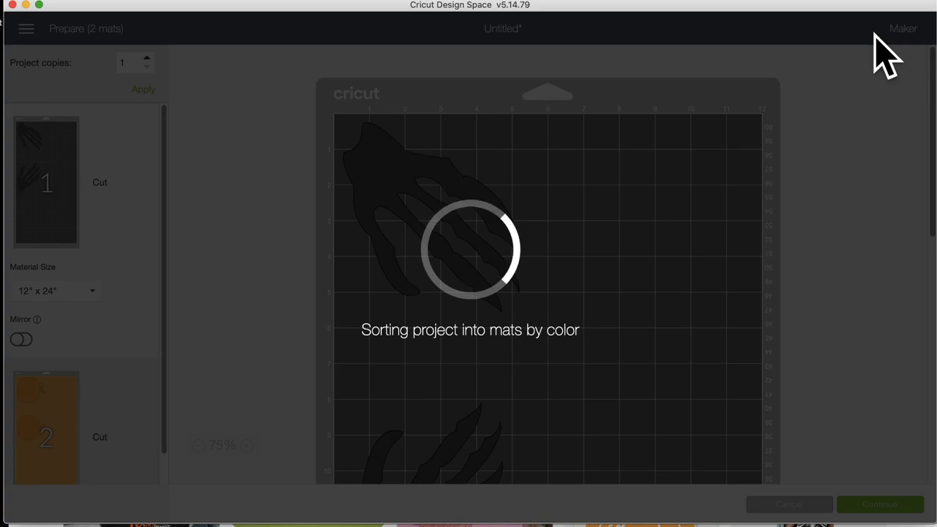
scroll(588, 267, "down", 5)
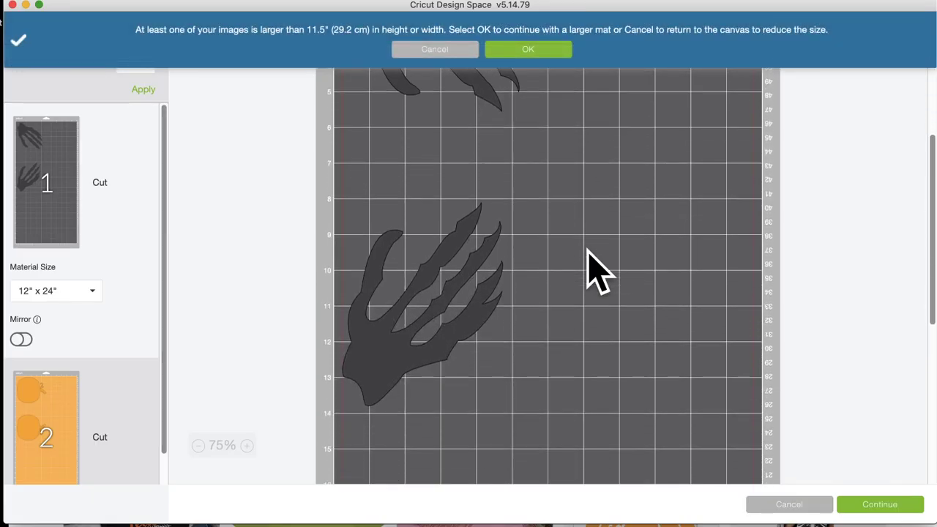
scroll(588, 251, "up", 3)
scroll(588, 251, "down", 1)
left_click(65, 410)
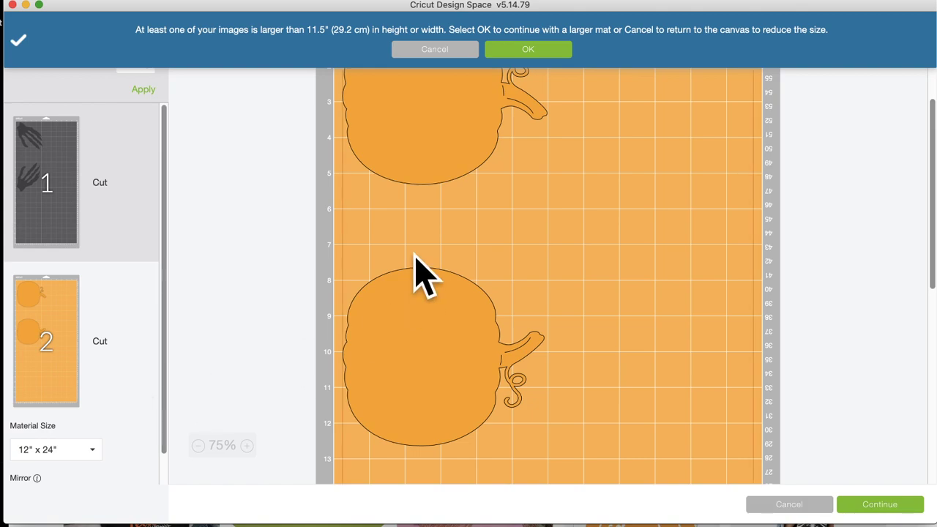
scroll(425, 274, "up", 4)
scroll(417, 271, "down", 3)
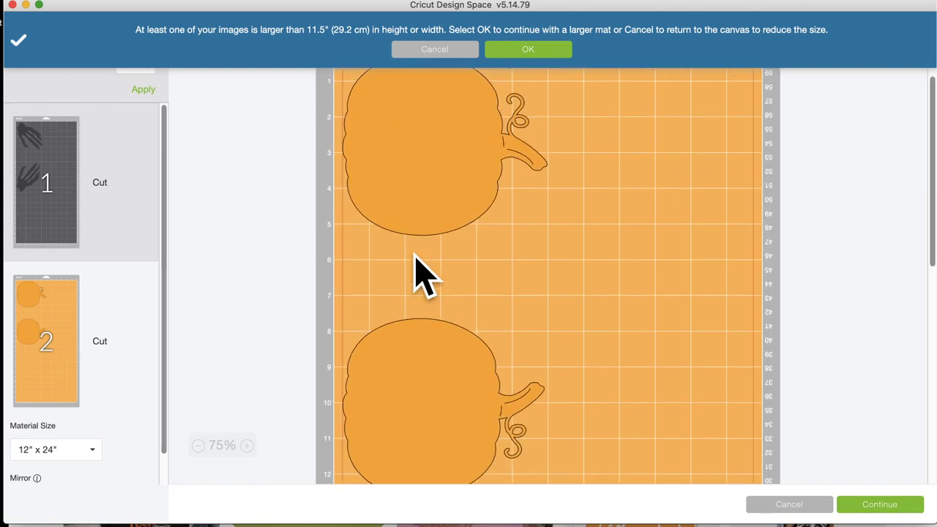
left_click(790, 505)
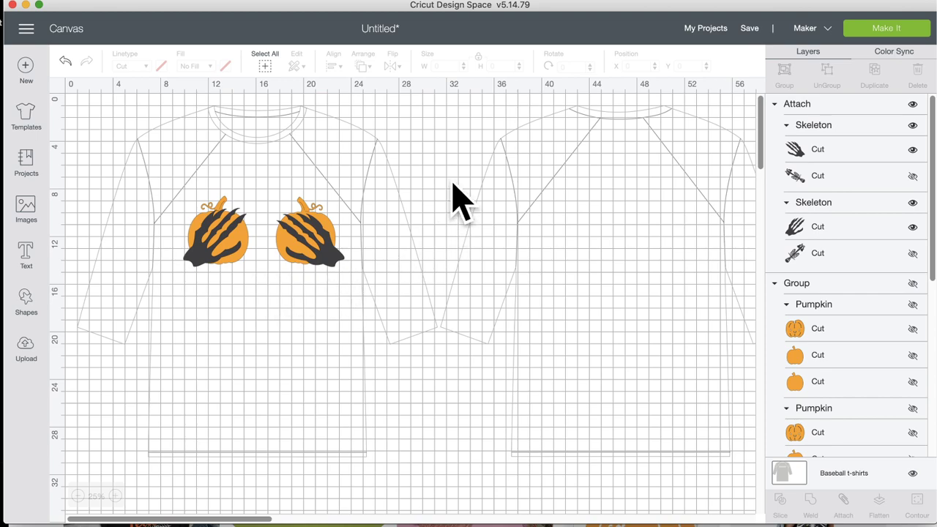
Step: Detach the two skeleton hands and rotate the right hand to a new angle
left_click(399, 1)
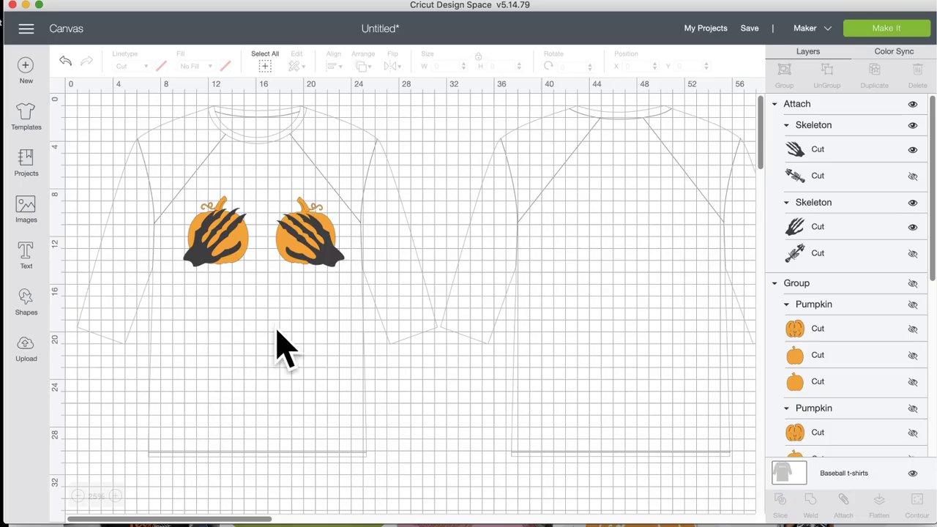
left_click(327, 277)
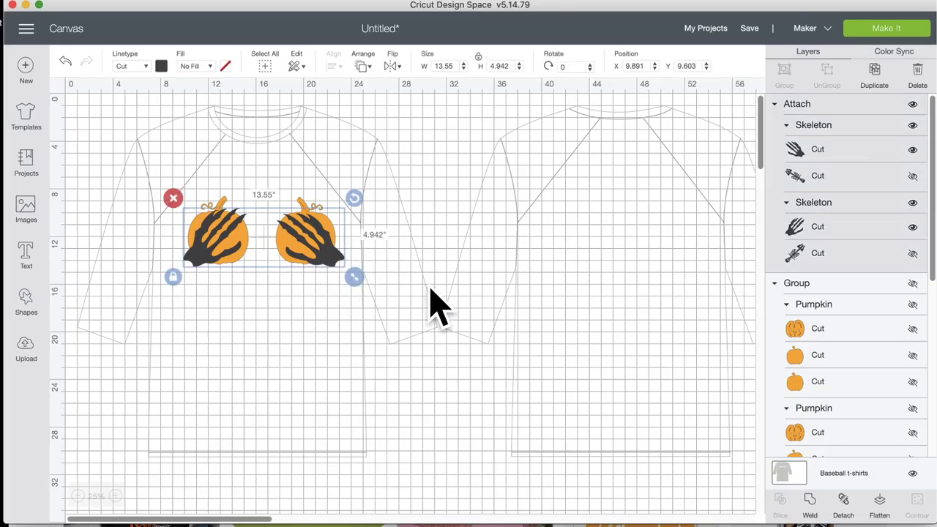
left_click(851, 504)
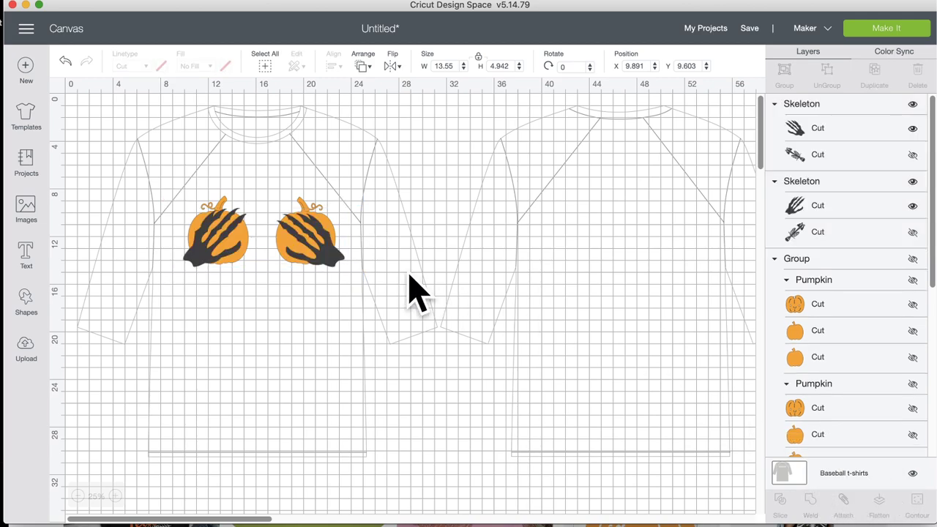
left_click(330, 266)
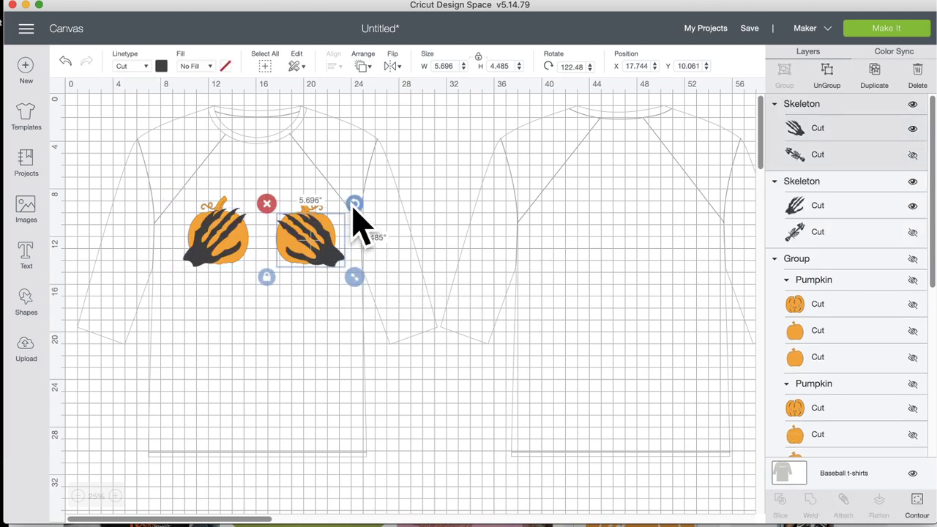
left_click_drag(356, 207, 208, 242)
Step: Turn the hands sideways onto their pumpkins, rotating the left one to about 244.31°
left_click(214, 228)
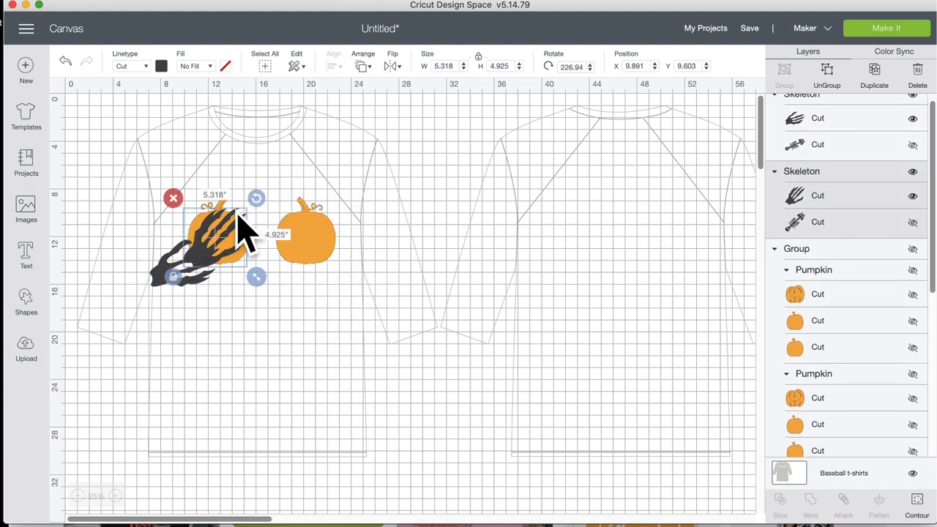
mouse_move(255, 199)
left_mouse_down()
mouse_move(165, 229)
mouse_move(168, 261)
mouse_move(168, 252)
mouse_move(257, 209)
left_mouse_up()
left_click_drag(247, 247, 341, 245)
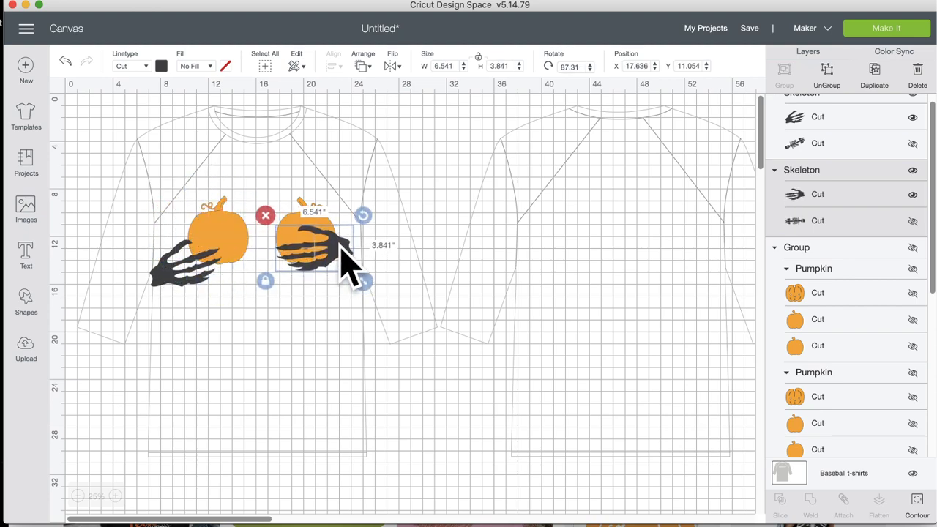
left_click(176, 252)
left_click_drag(180, 271, 203, 268)
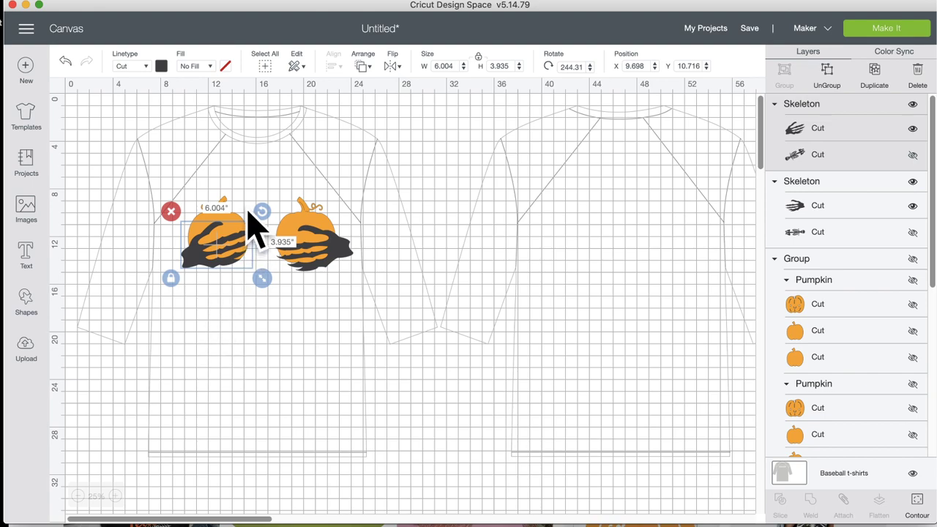
left_click_drag(263, 212, 265, 221)
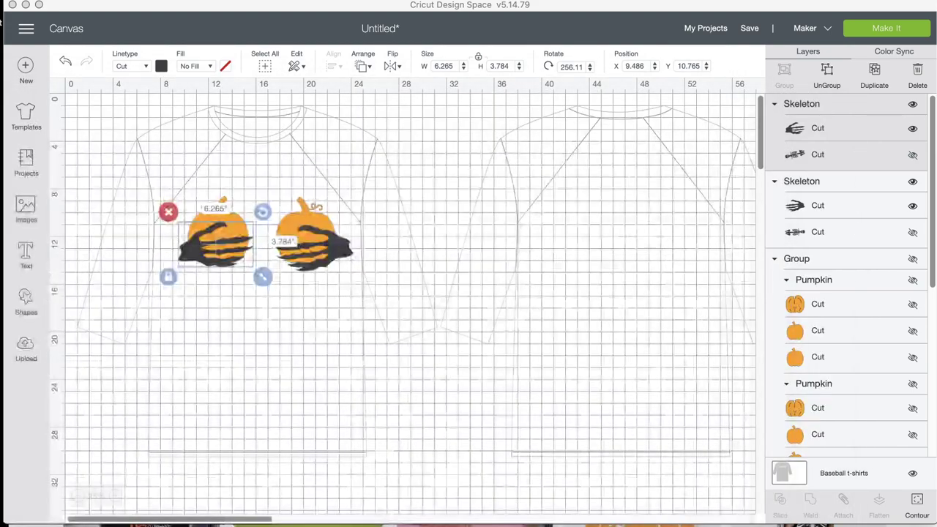
Step: Drag the stream chat window up out of the way of the canvas
left_click_drag(0, 176, 0, 0)
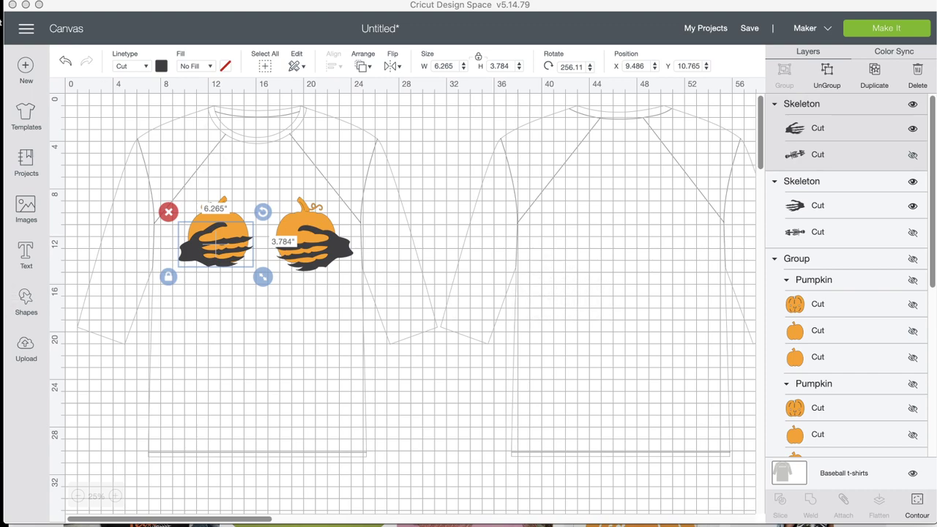
Step: Save the project under the name 'Pumpkin boobs'
left_click(751, 29)
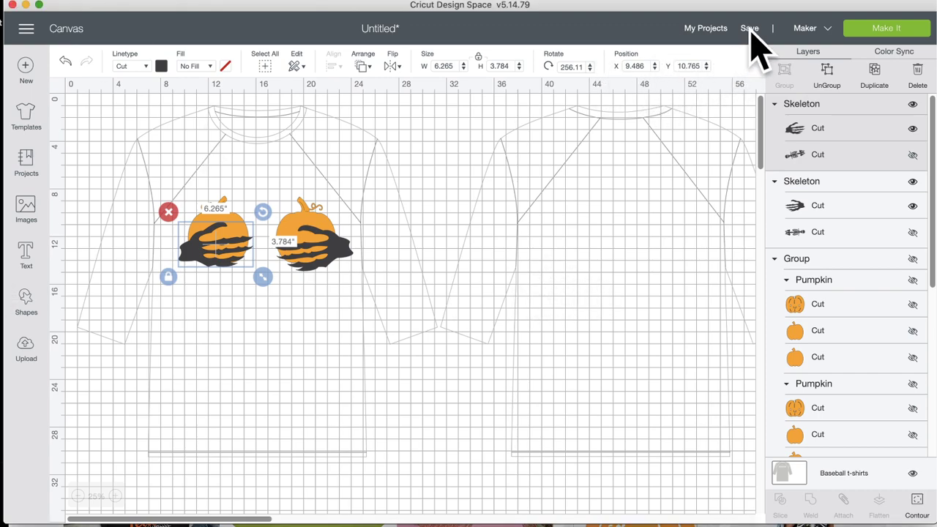
left_click(750, 33)
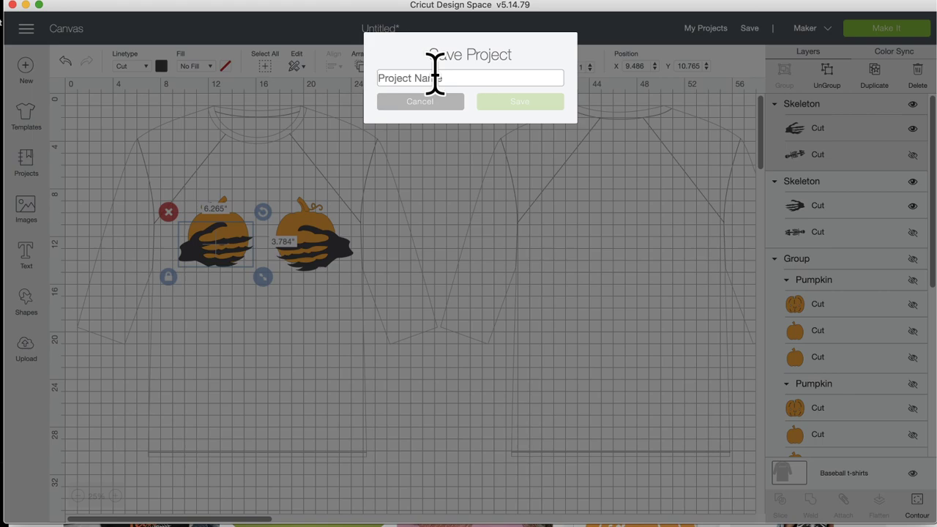
type("Pump")
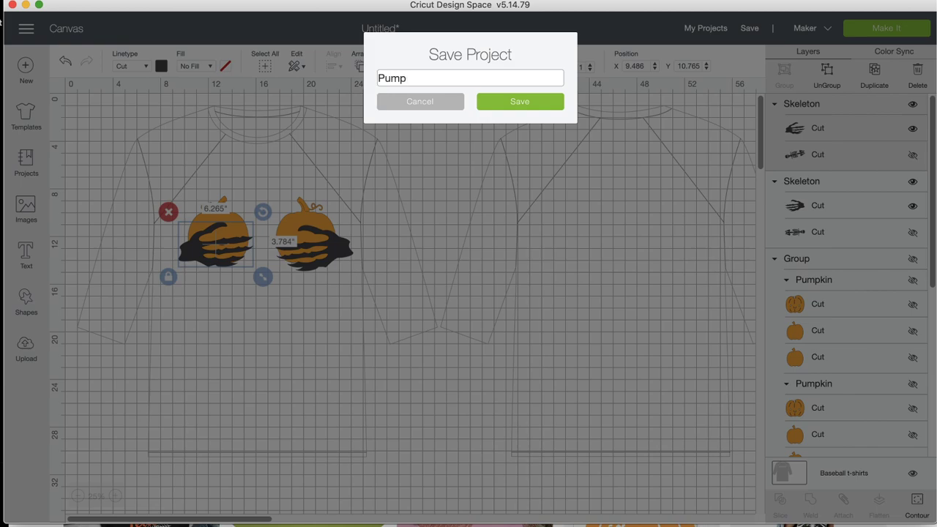
type("kin")
type("boobs")
left_click(520, 104)
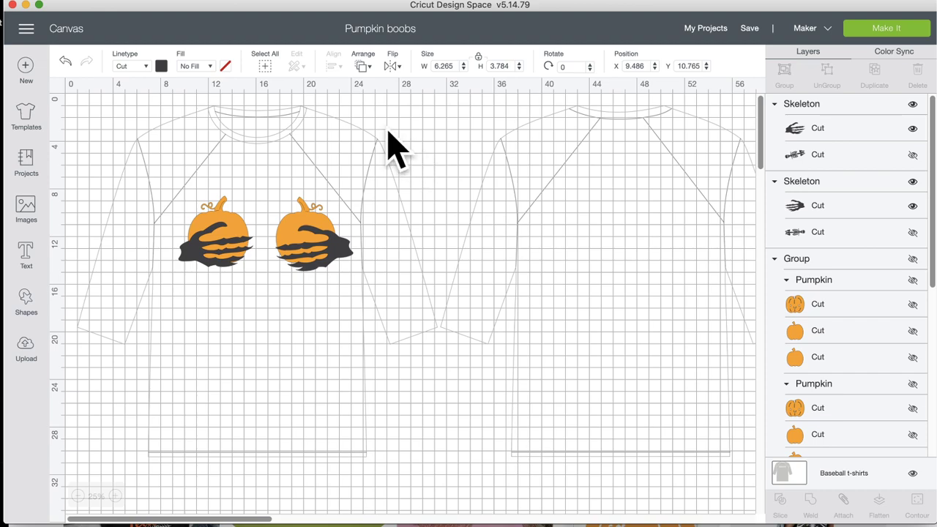
Step: From My Projects, copy the share links for the brooms fly, Pumpkin boobs and 2020 ghost projects
left_click(703, 30)
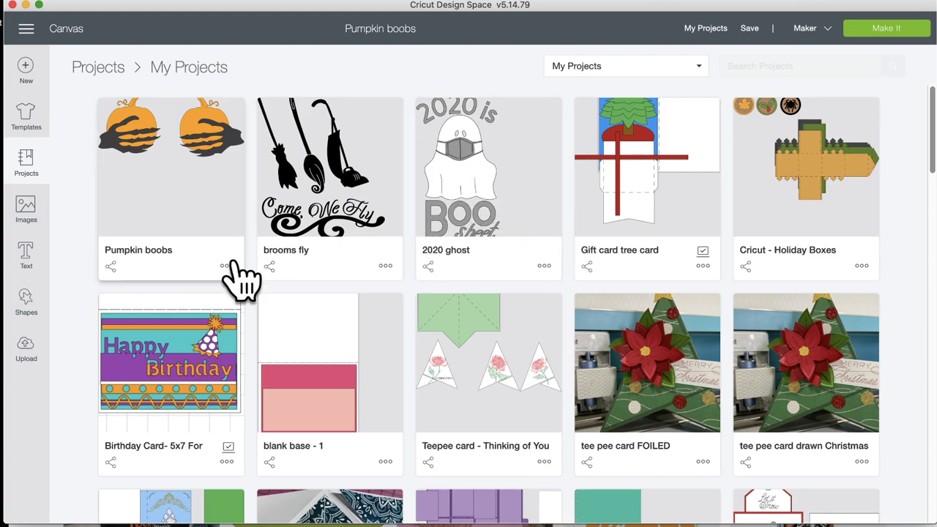
left_click(270, 267)
left_click(330, 265)
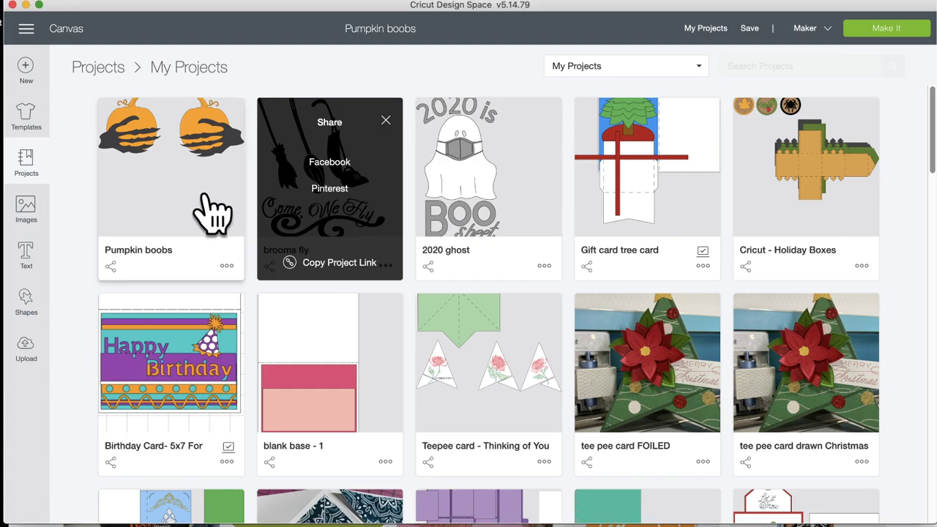
left_click(112, 266)
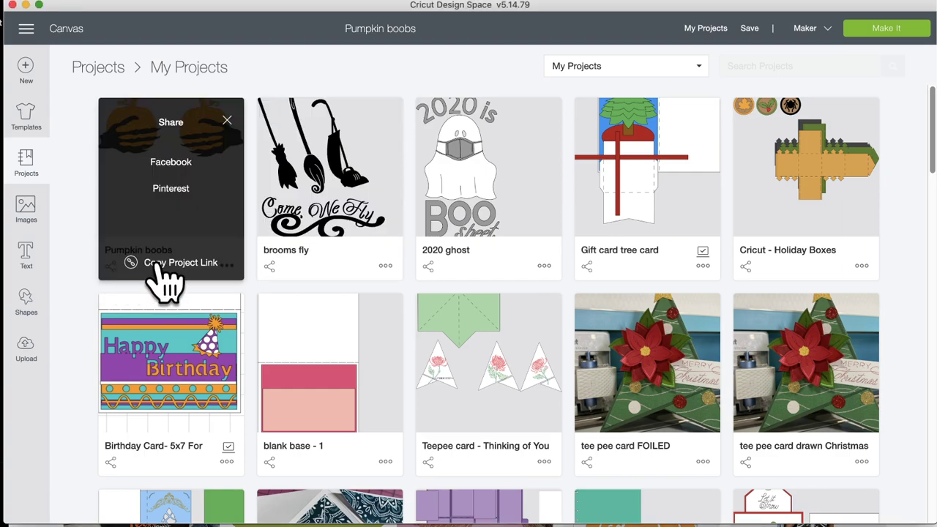
left_click(157, 264)
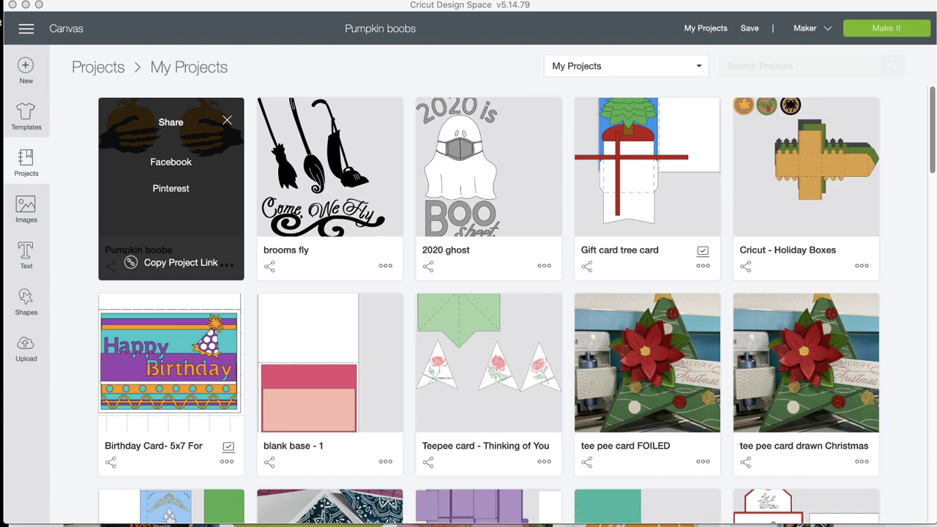
left_click(486, 223)
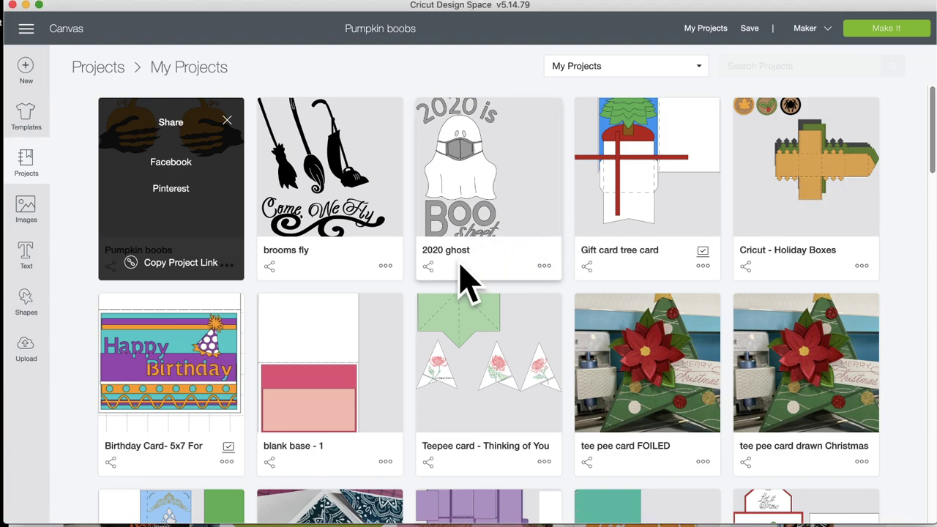
left_click(428, 267)
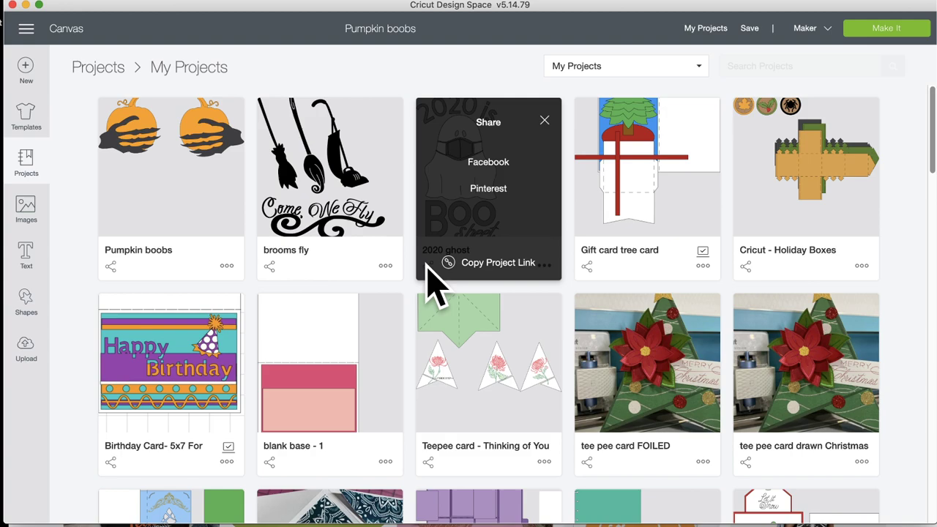
left_click(486, 268)
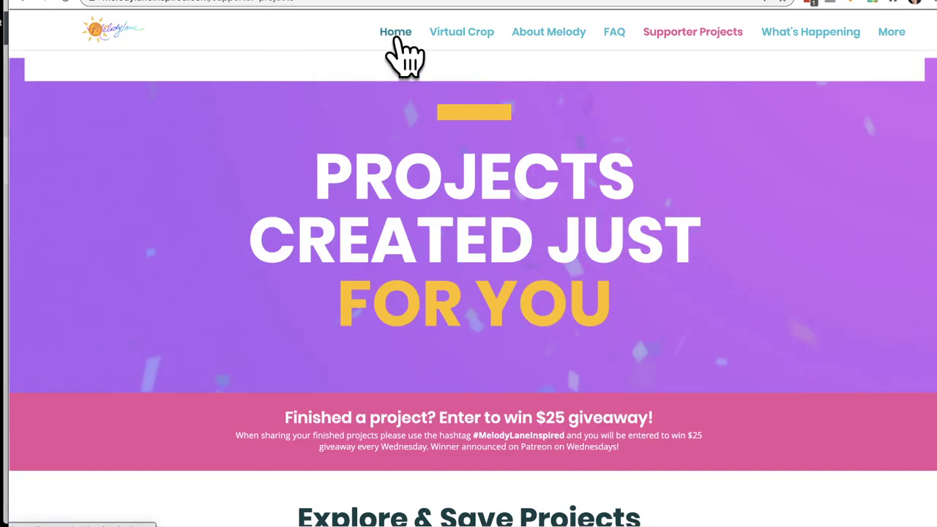
Step: Go to the Melody Lane Inspired home page and reload it twice until the welcome banner shows
left_click(395, 34)
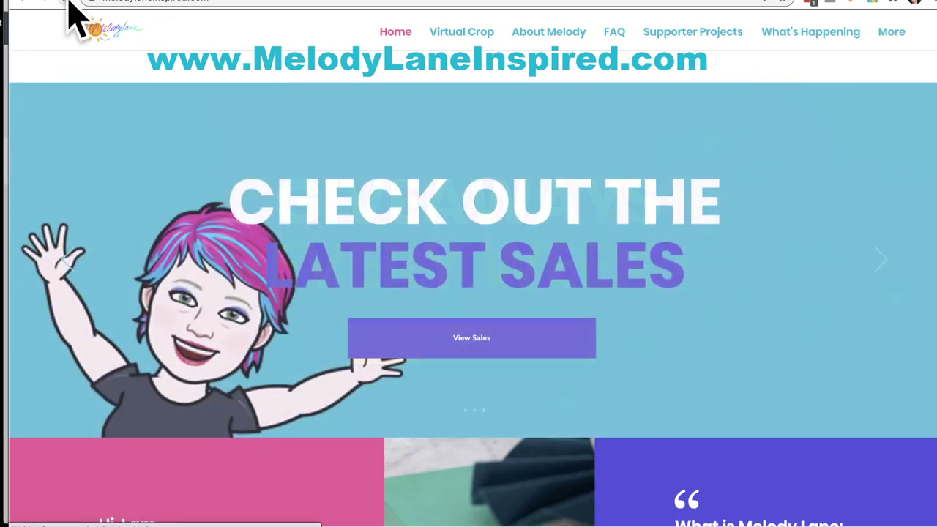
left_click(66, 1)
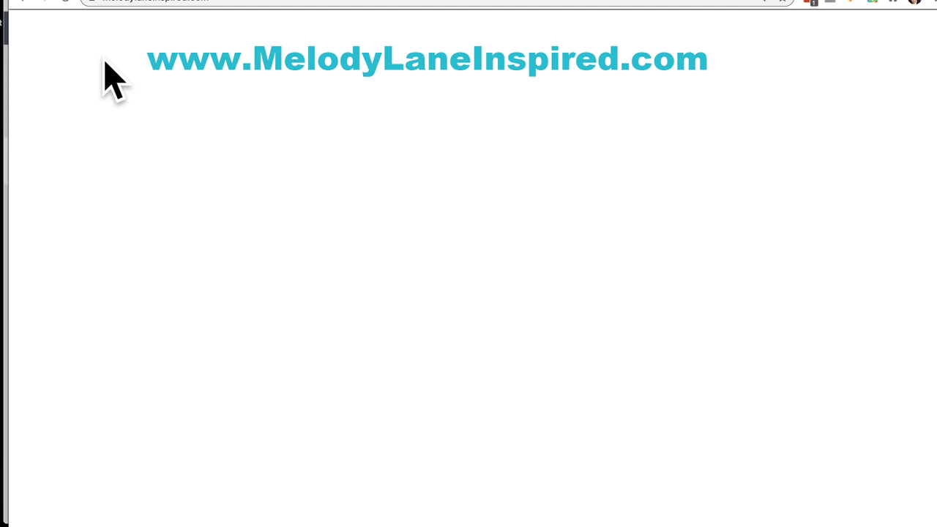
left_click(70, 3)
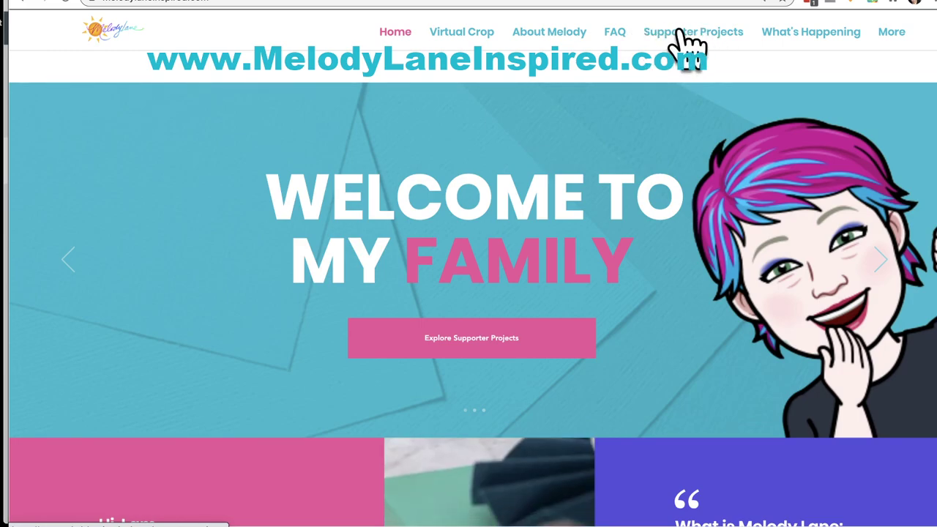
Step: Open Supporter Projects and enter the guest area password to unlock it
left_click(679, 33)
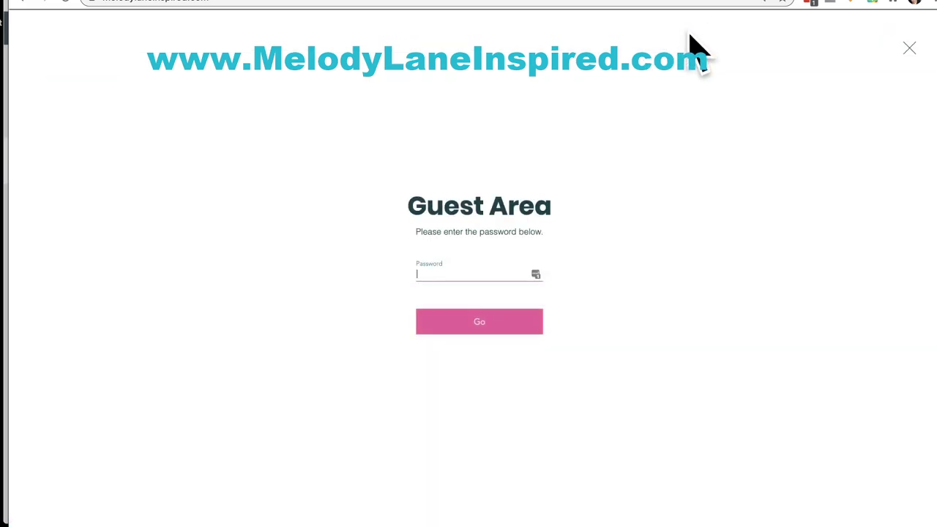
left_click(479, 275)
type("abcd")
key("Return")
left_click(476, 324)
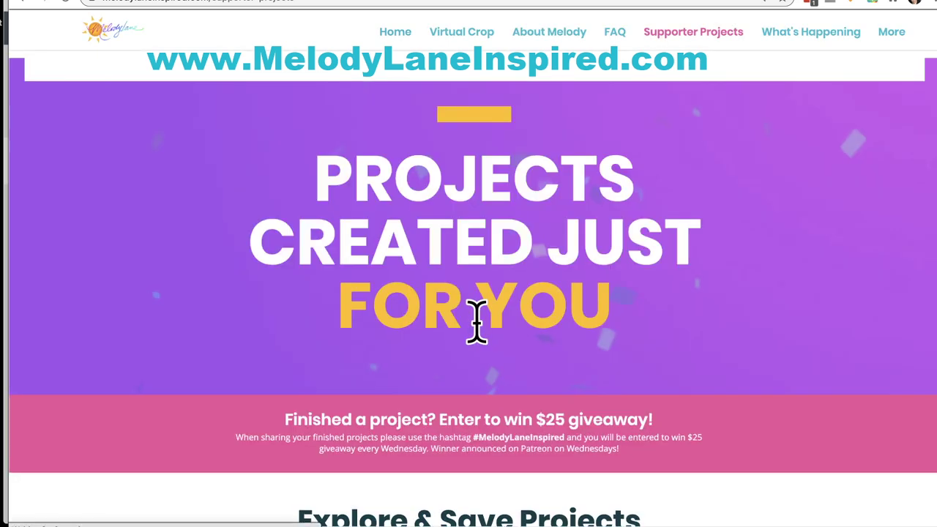
scroll(477, 325, "down", 5)
left_click(475, 212)
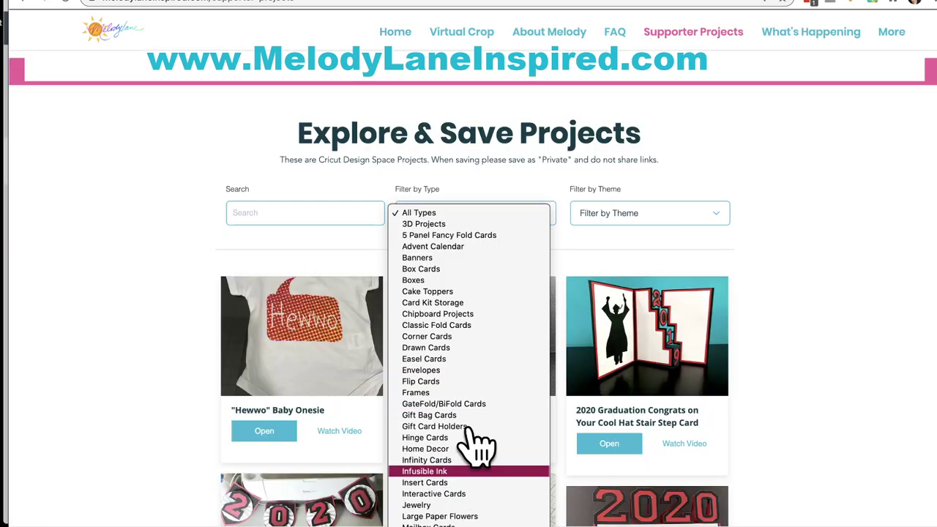
left_click(822, 253)
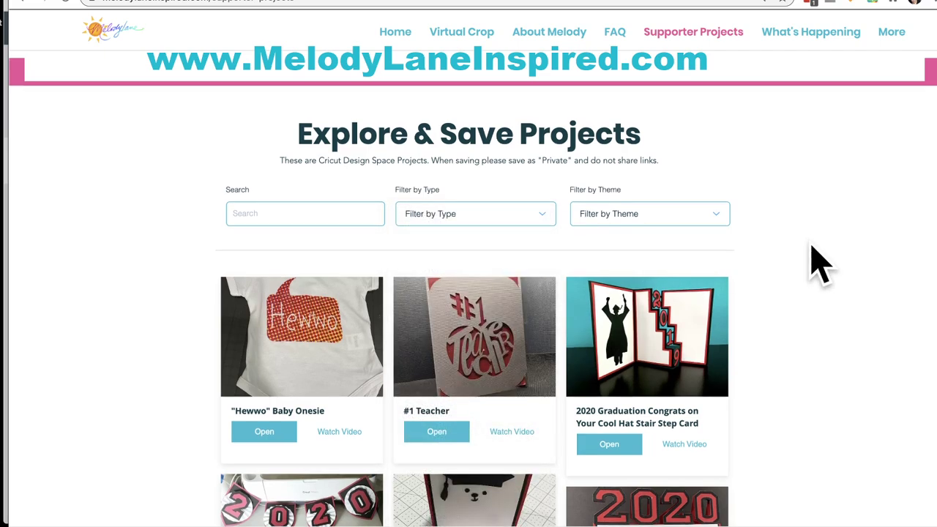
scroll(818, 263, "up", 3)
scroll(817, 262, "up", 2)
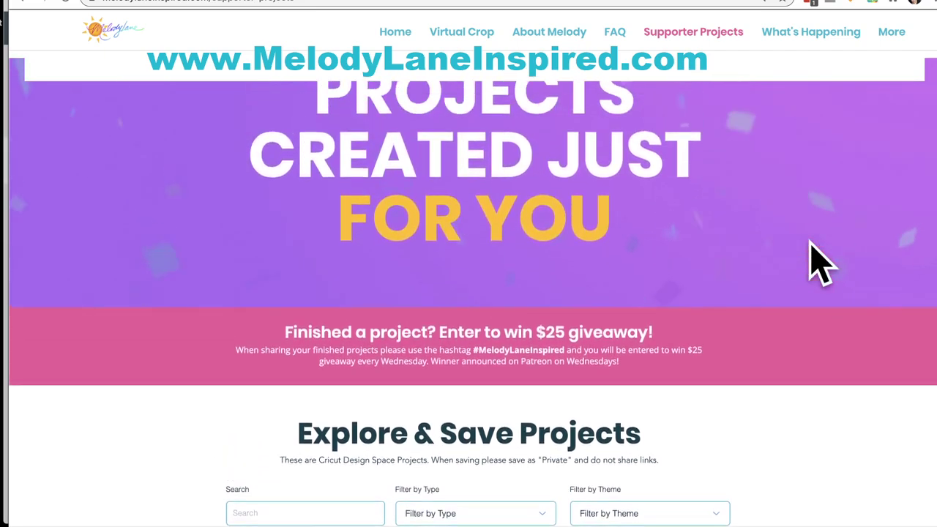
left_click(542, 515)
left_click(700, 468)
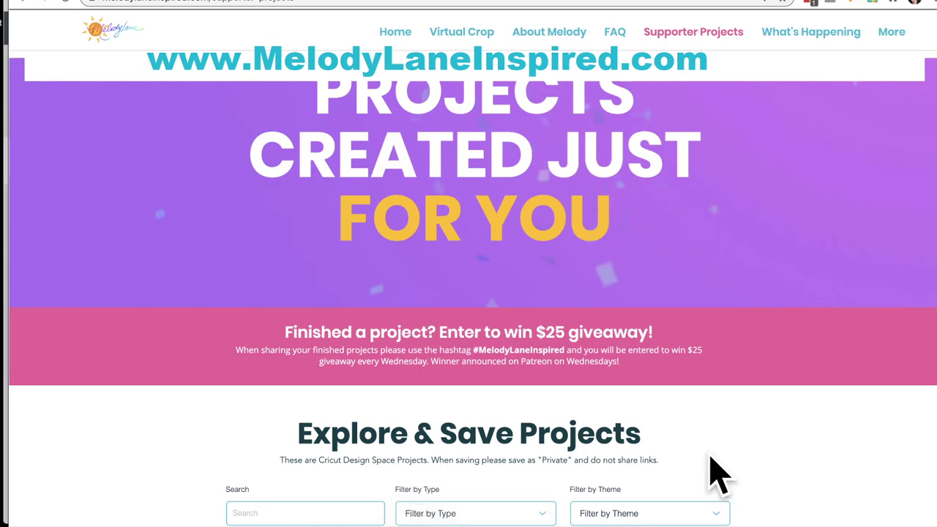
left_click(545, 512)
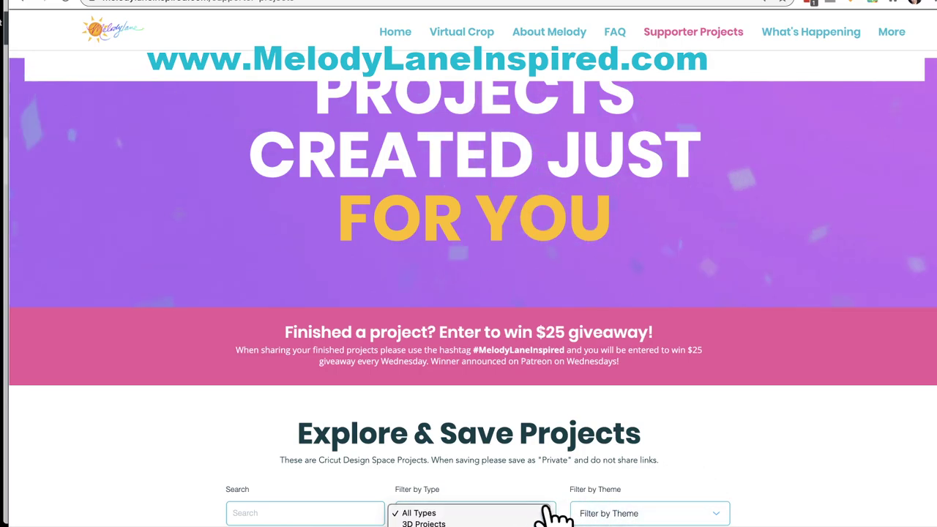
left_click(787, 450)
scroll(788, 450, "down", 5)
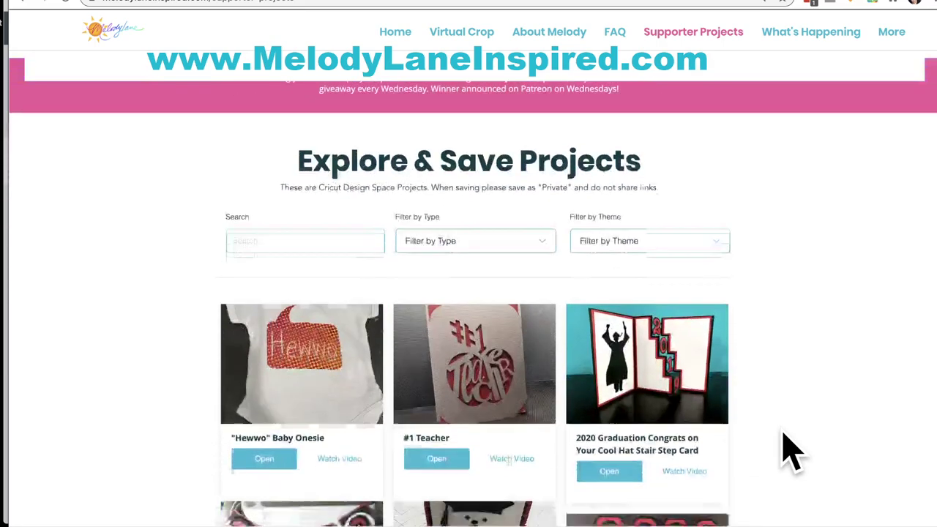
left_click(718, 117)
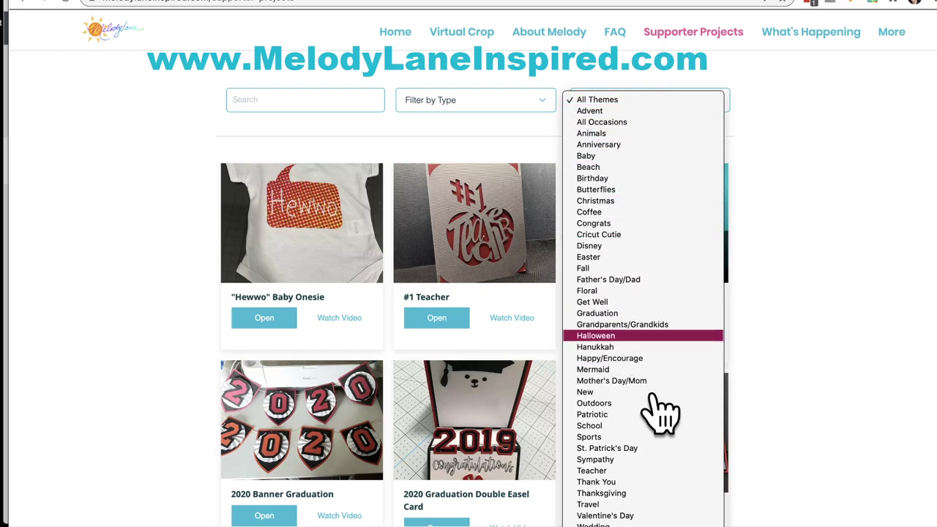
left_click(264, 101)
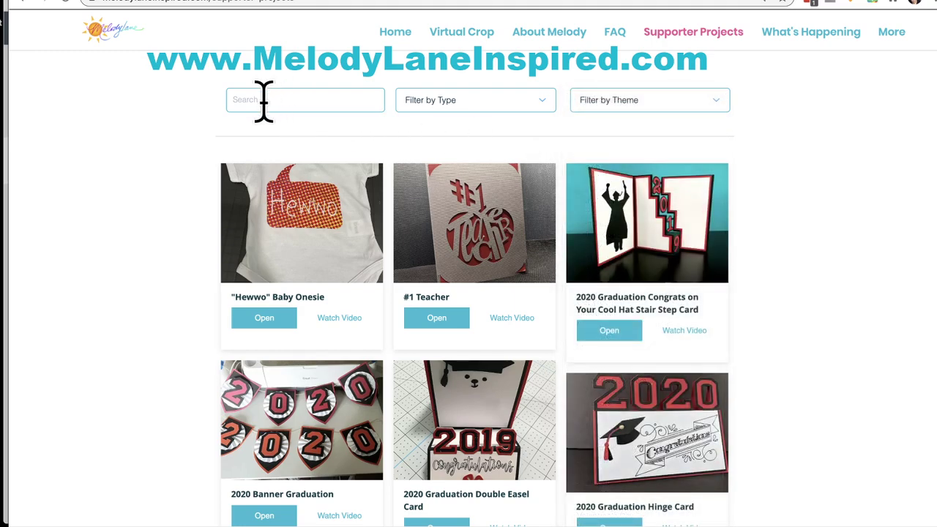
left_click(264, 100)
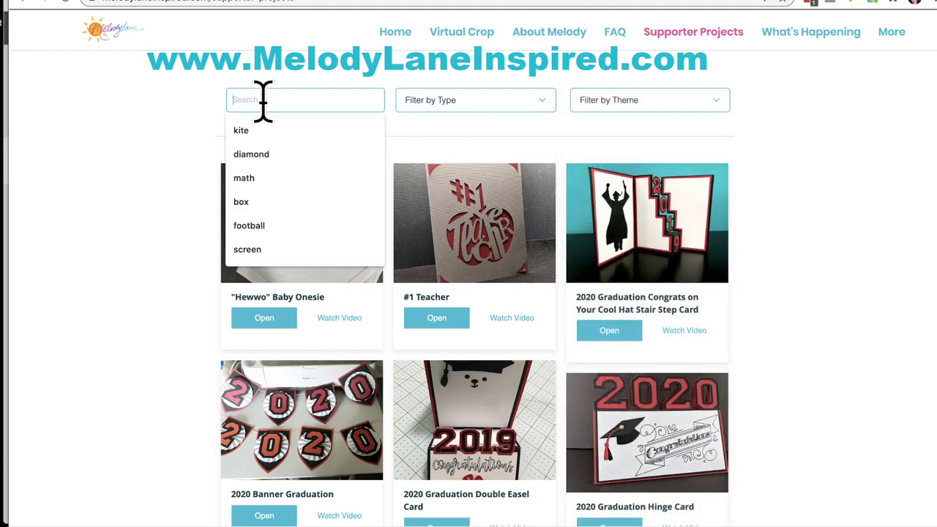
left_click(150, 183)
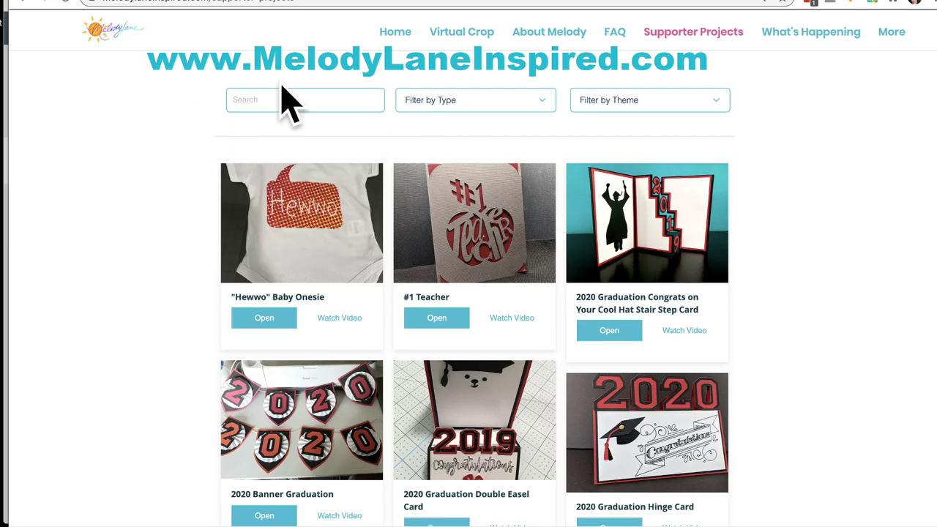
Step: Browse supporter project pages 68, 66 and 65 through the pagination links
scroll(404, 242, "down", 12)
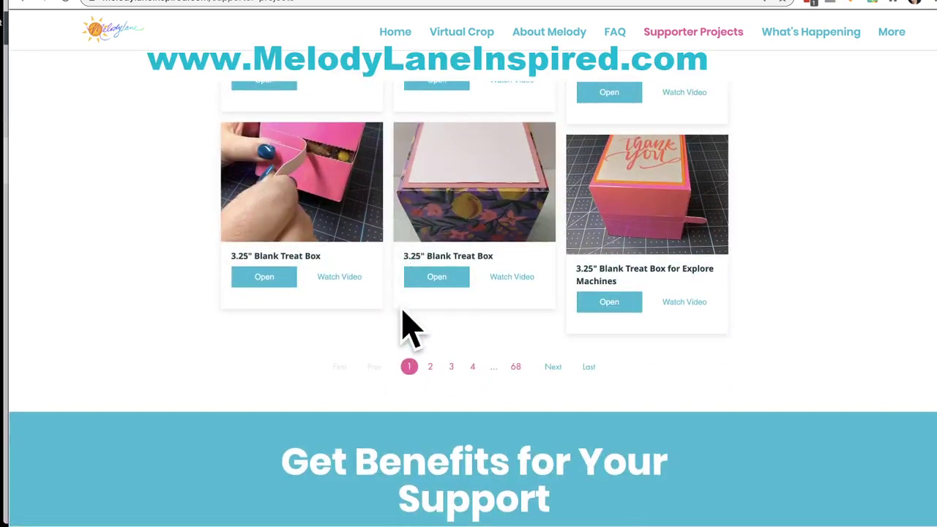
left_click(515, 367)
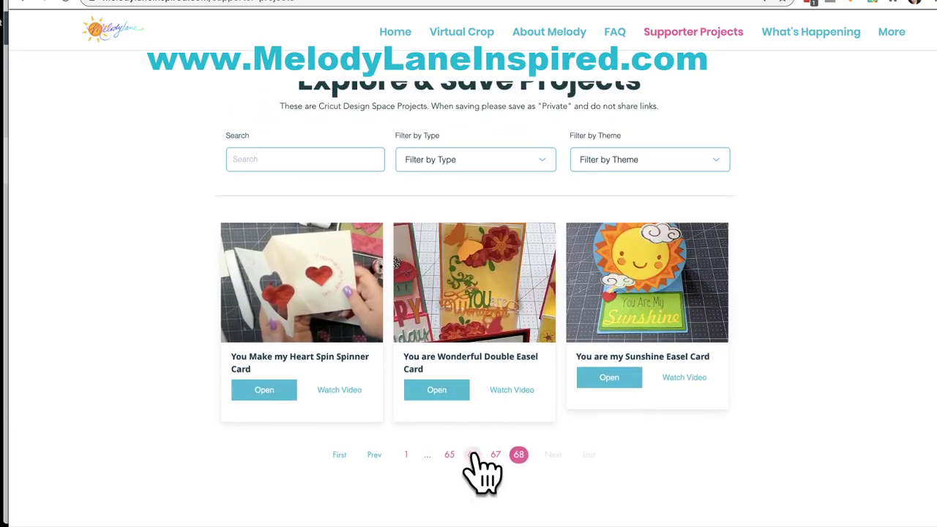
left_click(472, 455)
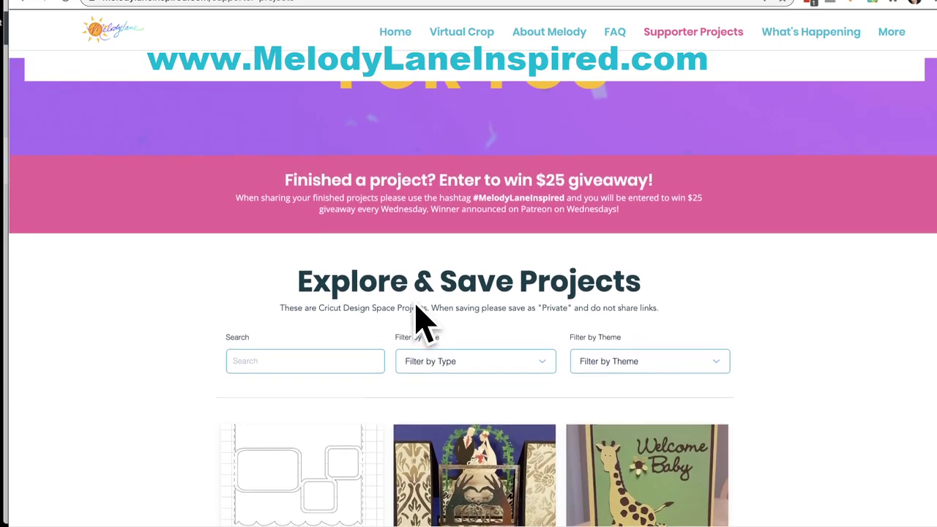
scroll(414, 300, "down", 5)
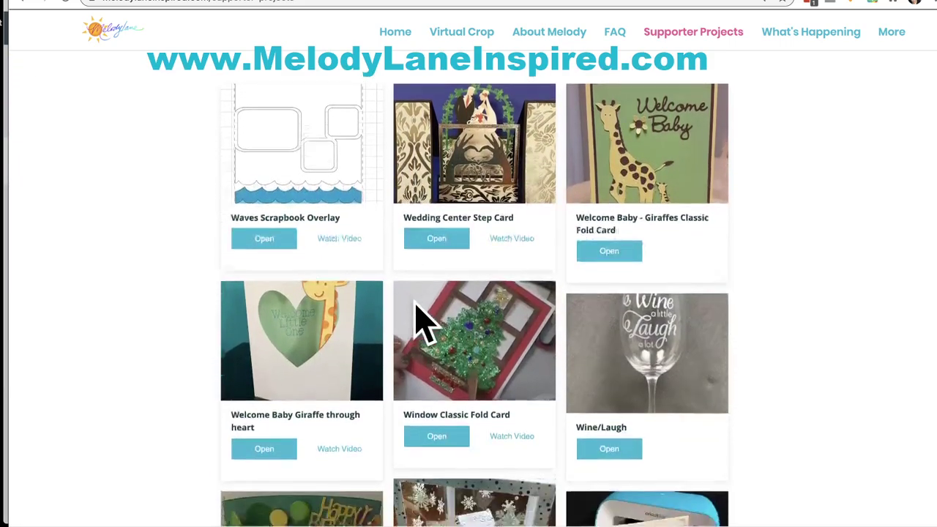
scroll(415, 308, "down", 5)
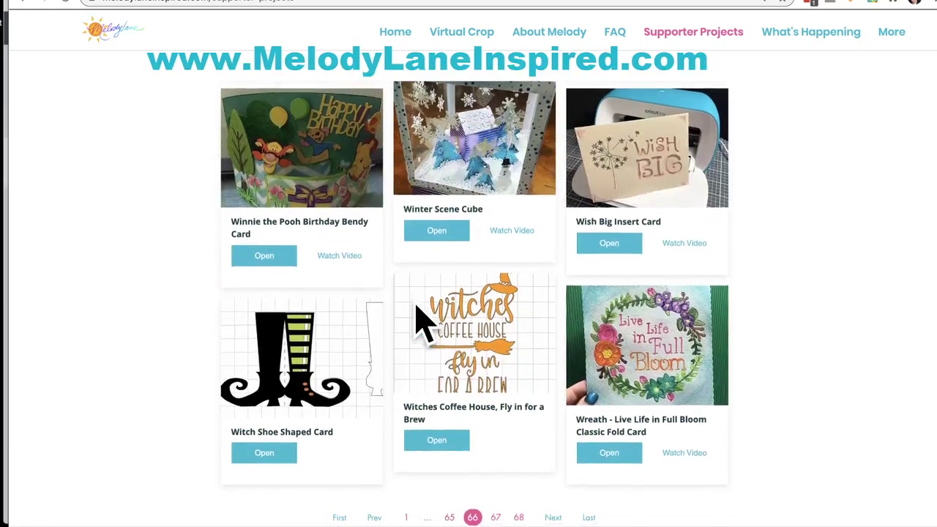
scroll(351, 359, "down", 1)
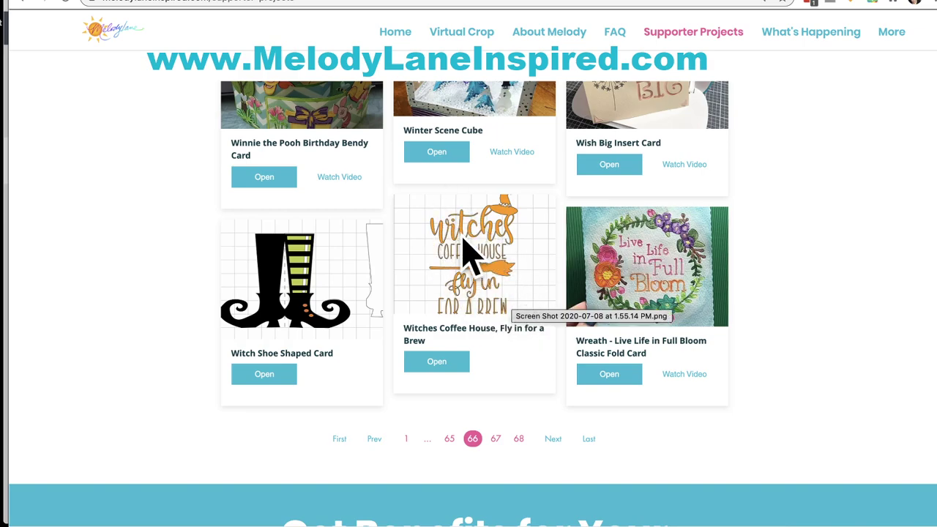
scroll(492, 311, "down", 2)
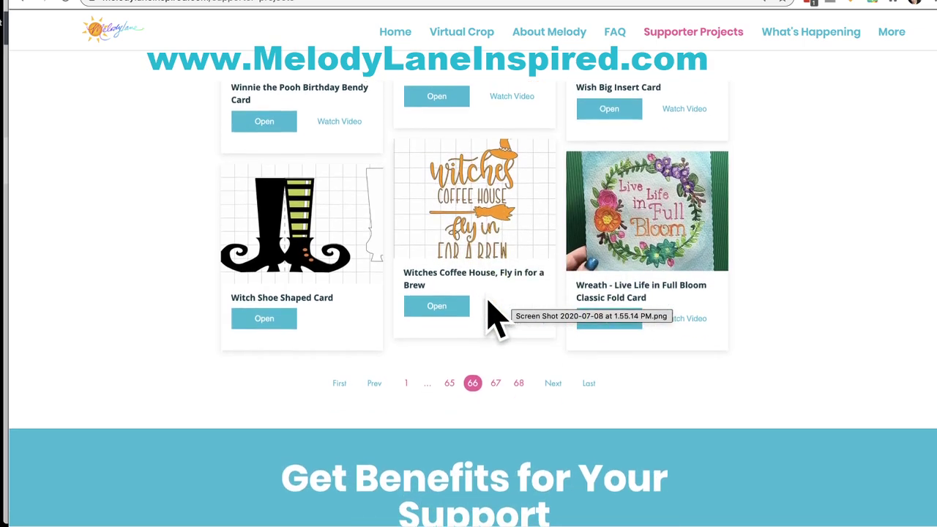
left_click(448, 371)
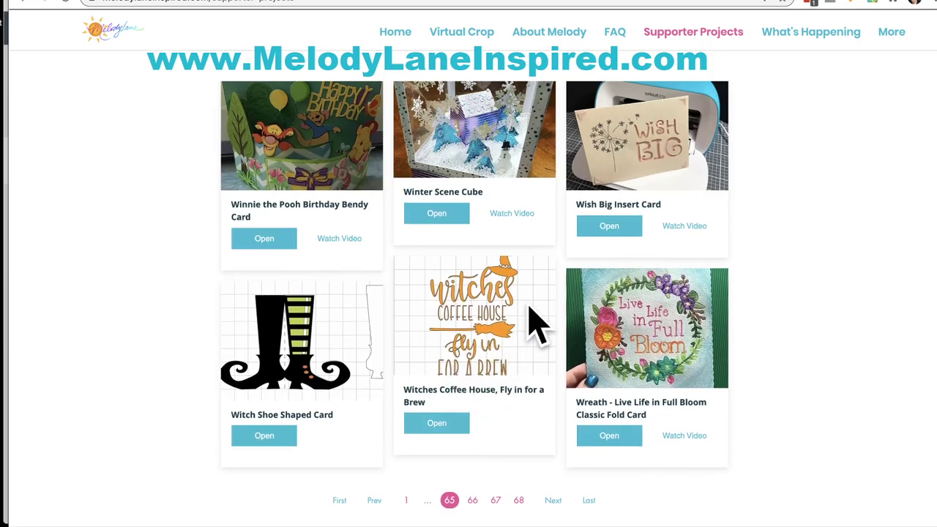
Step: Return to the first page of supporter projects
scroll(535, 324, "down", 1)
scroll(535, 324, "down", 8)
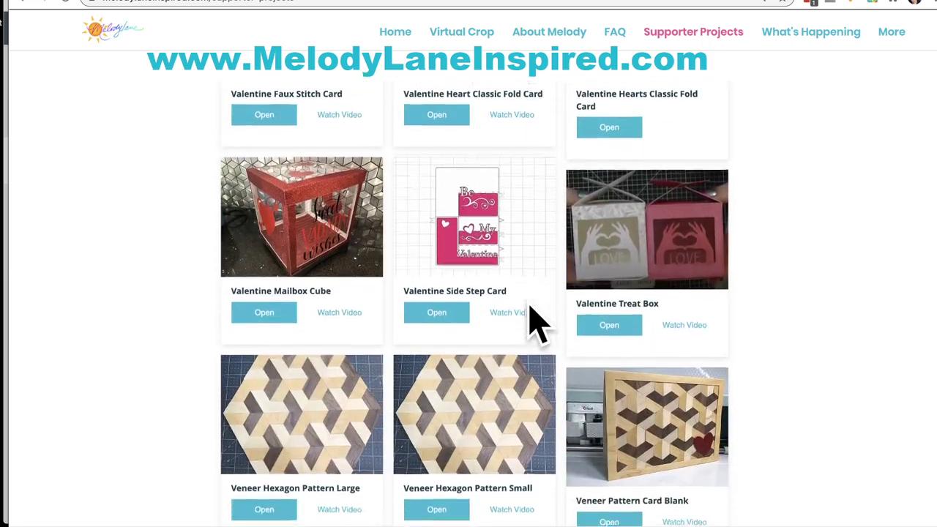
scroll(537, 322, "down", 2)
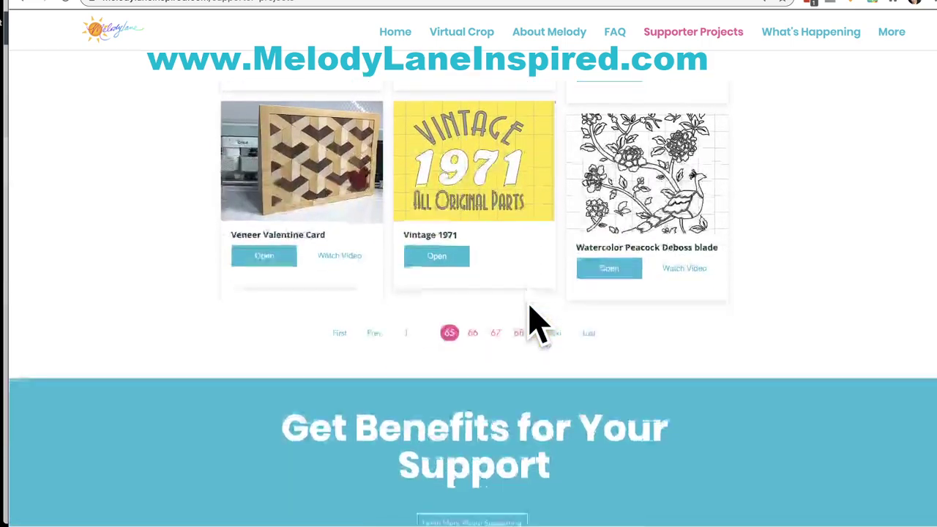
left_click(408, 216)
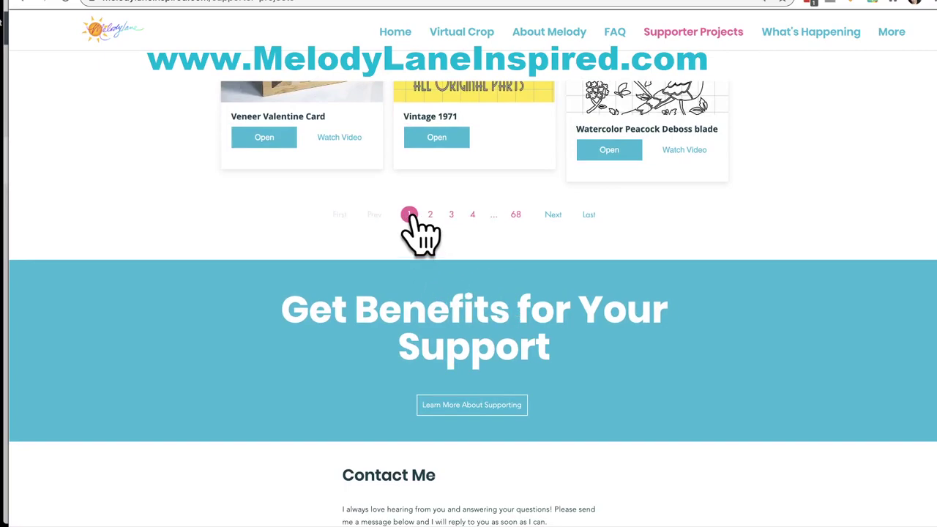
scroll(343, 253, "up", 1)
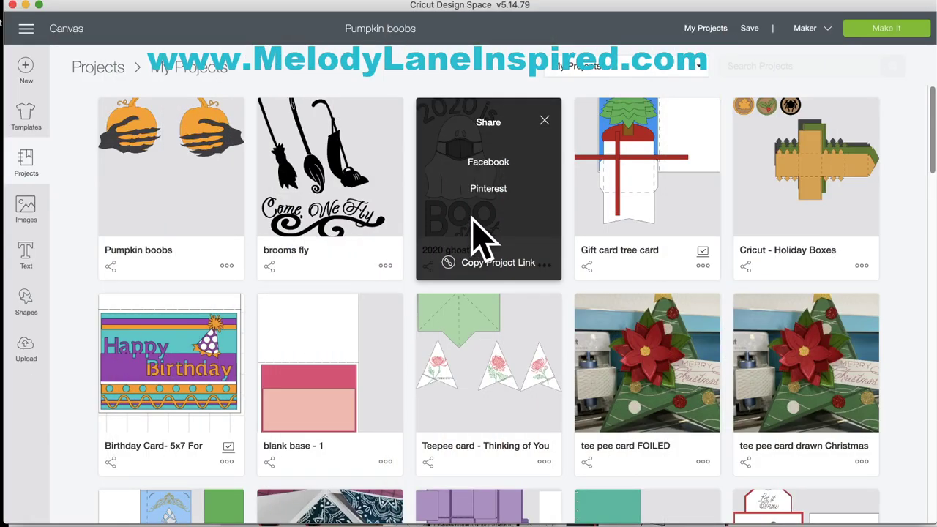
Step: Open the 2020 ghost project on the Design Space canvas
left_click(546, 121)
left_click(481, 186)
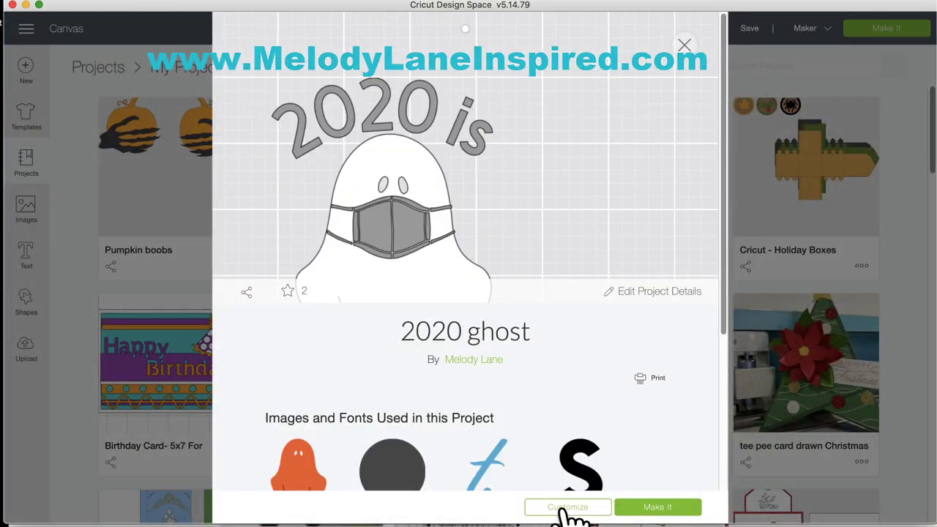
left_click(568, 507)
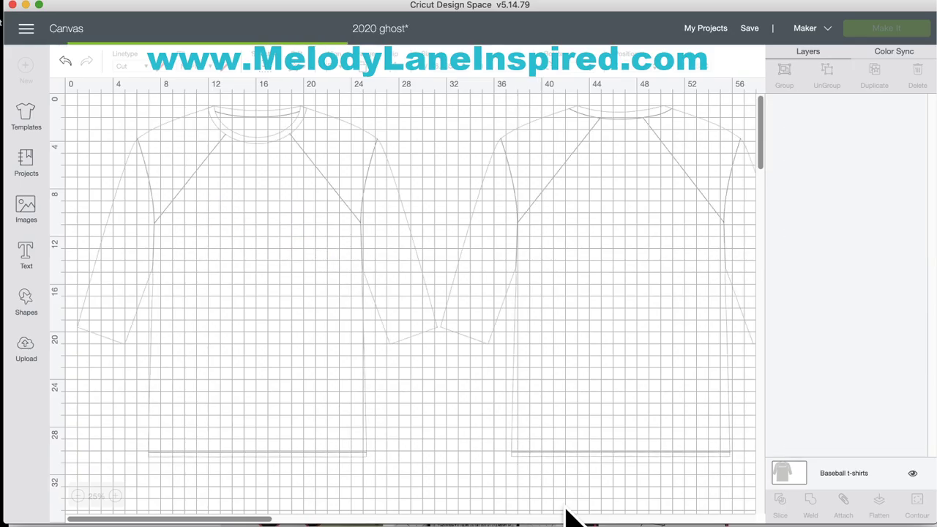
scroll(531, 367, "down", 5)
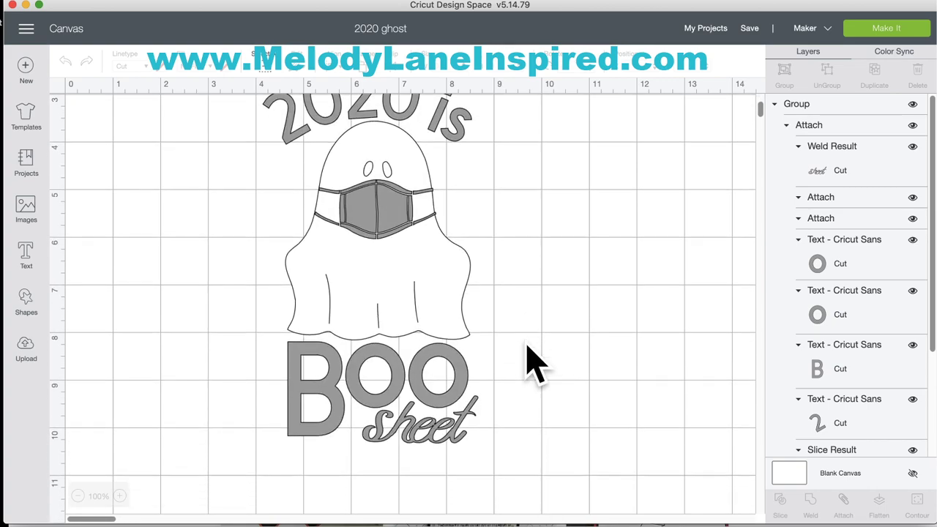
Step: Try filling the whole ghost design black, then undo it
left_click(463, 399)
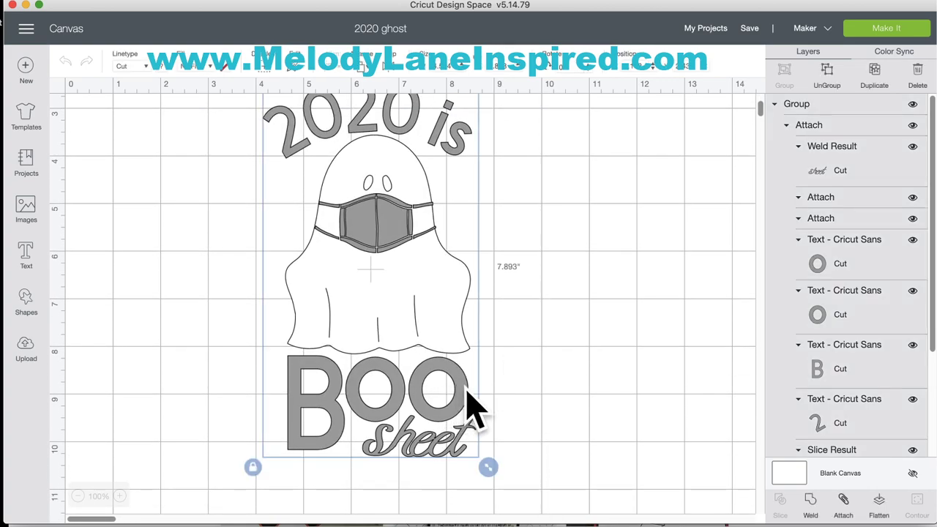
left_click(170, 67)
left_click(175, 114)
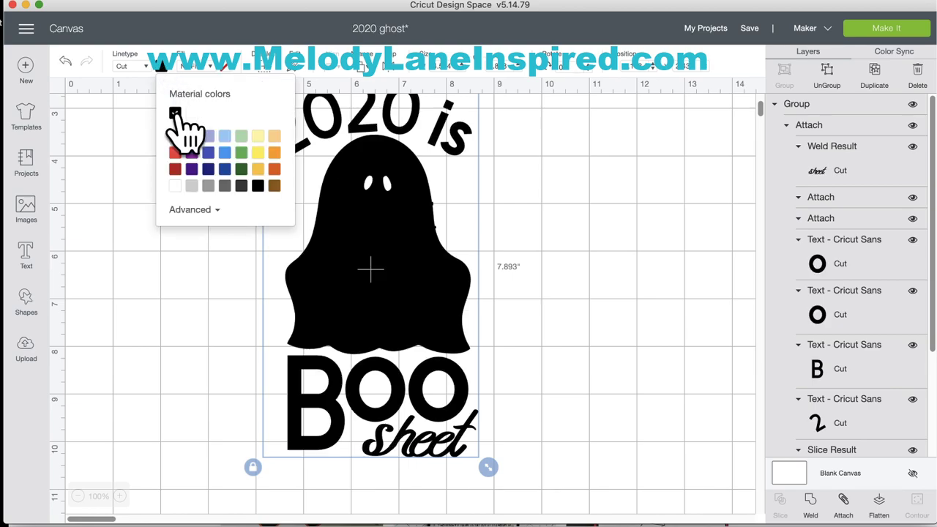
left_click(65, 61)
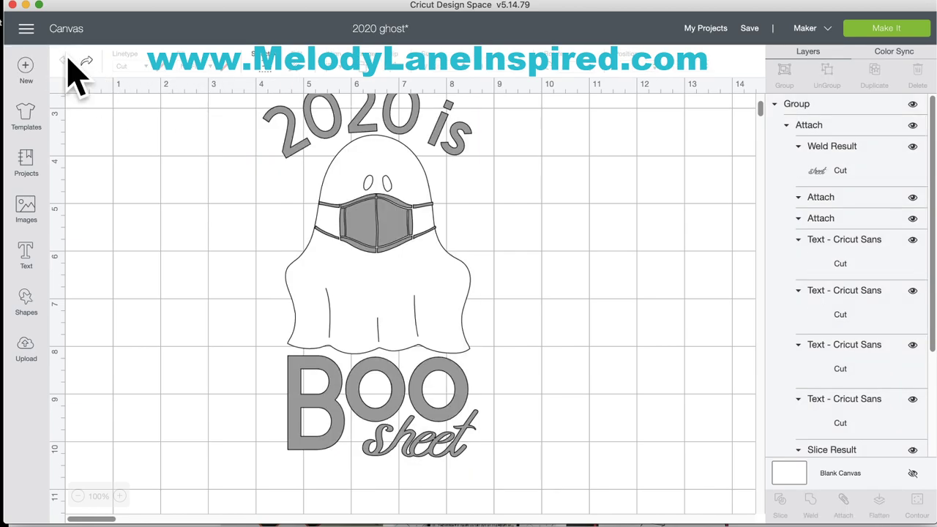
Step: Recolour the ghost's face mask layer black, then return to My Projects
scroll(801, 303, "down", 5)
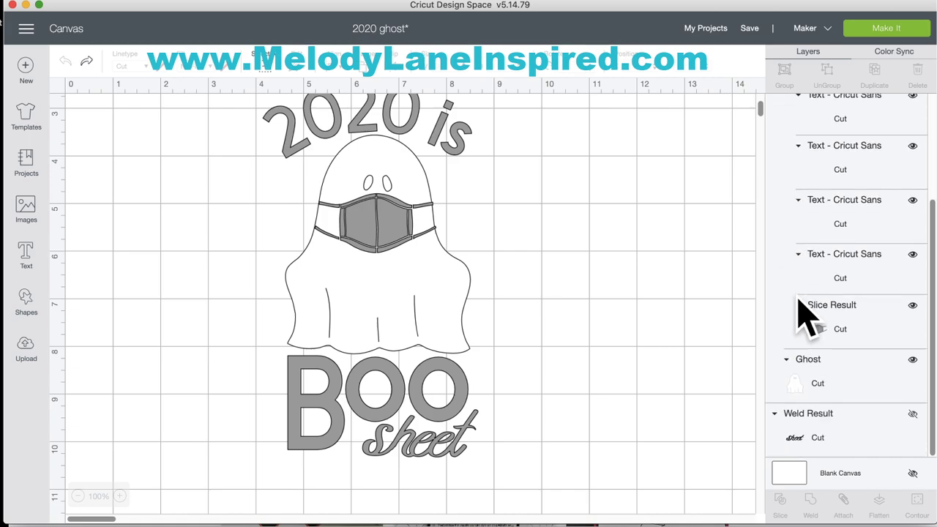
left_click(805, 432)
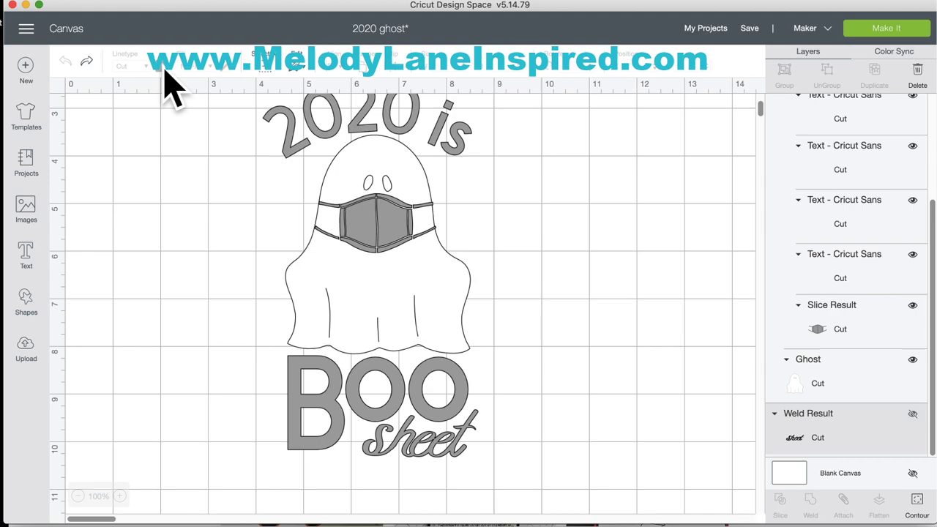
left_click(875, 342)
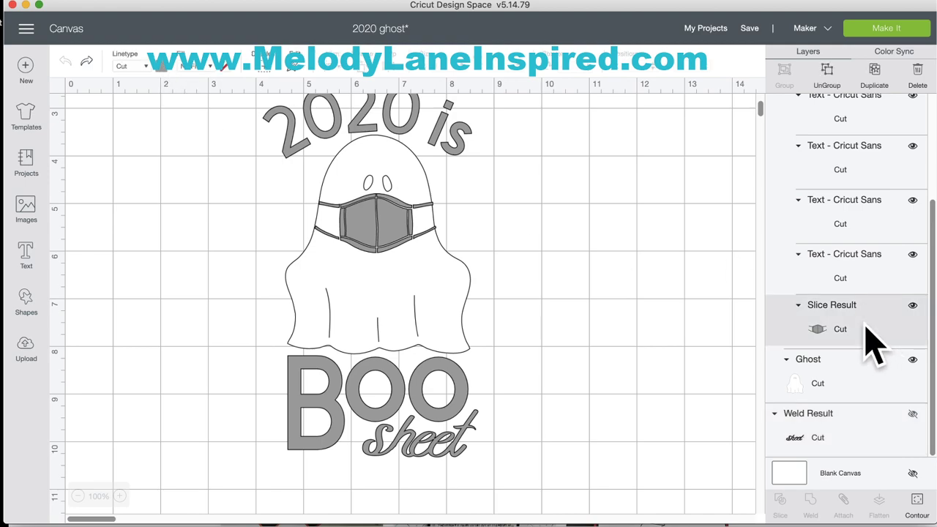
left_click(162, 68)
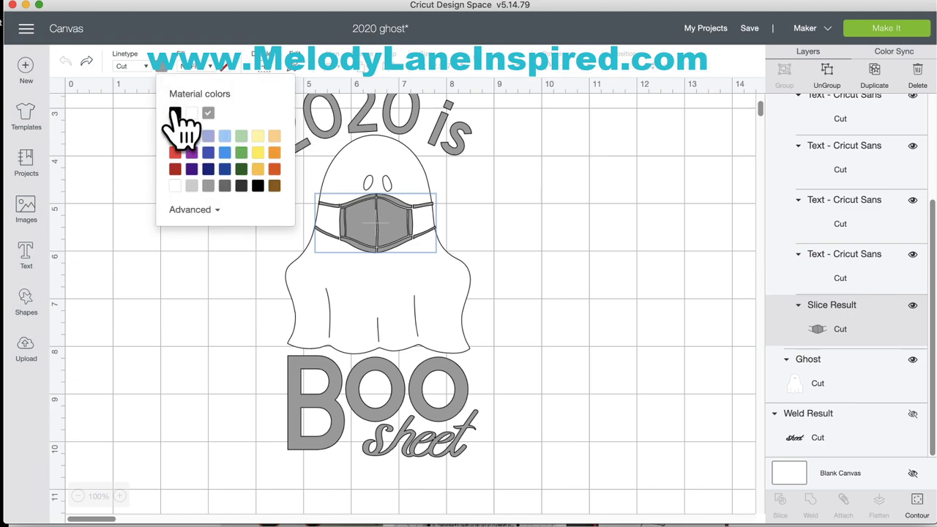
left_click(175, 114)
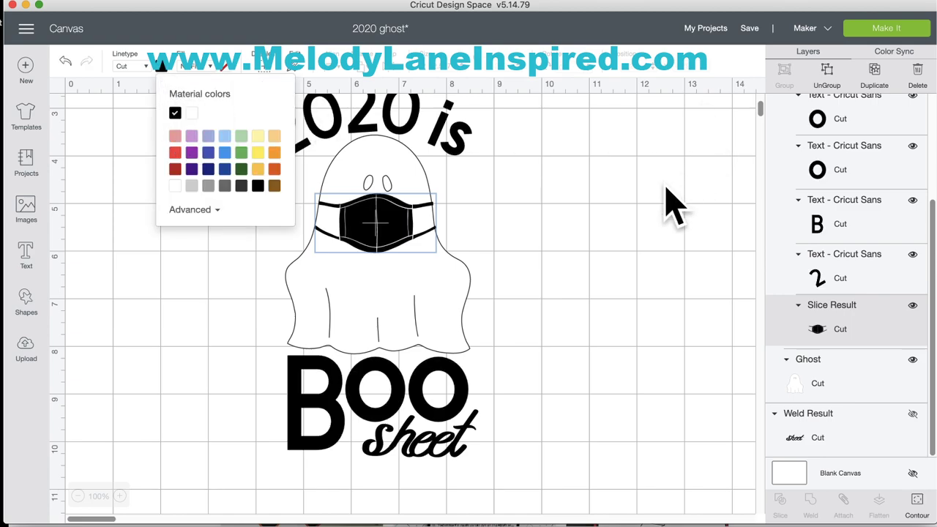
scroll(666, 203, "up", 2)
scroll(673, 205, "up", 2)
left_click(672, 205)
scroll(672, 205, "down", 3)
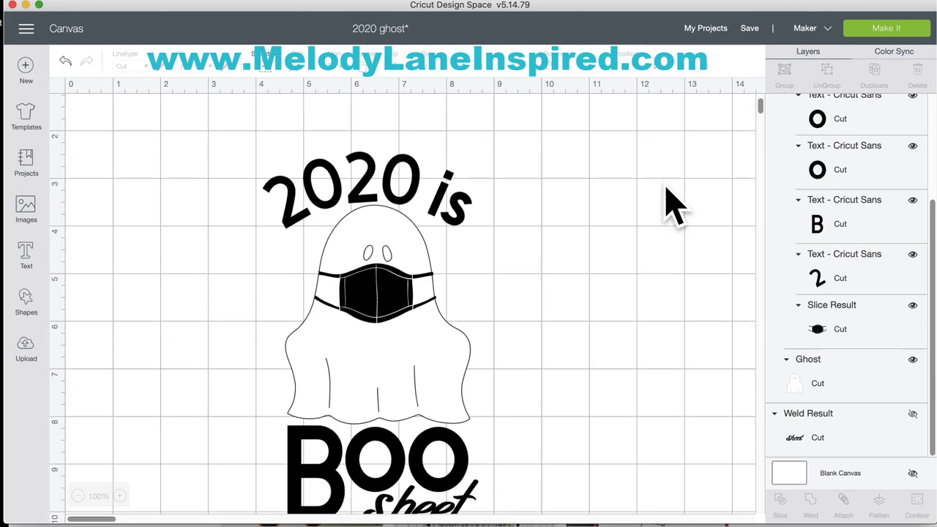
scroll(672, 205, "up", 1)
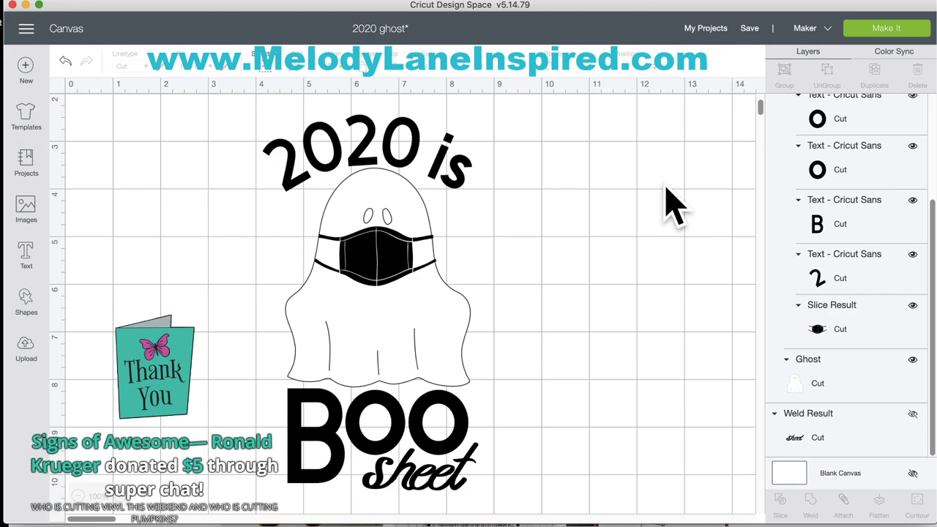
left_click(710, 30)
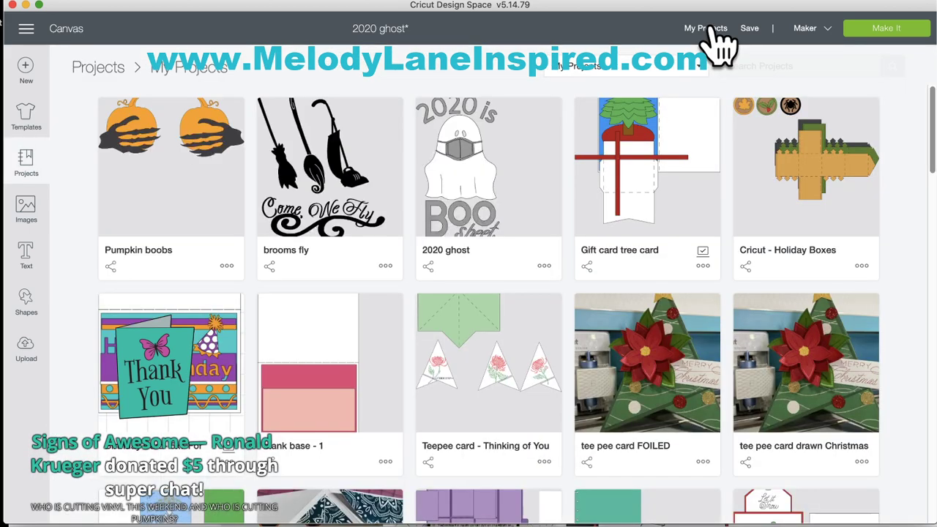
Step: Copy the brooms fly project's share link and switch to the YouTube channel in Chrome
left_click(270, 266)
left_click(308, 263)
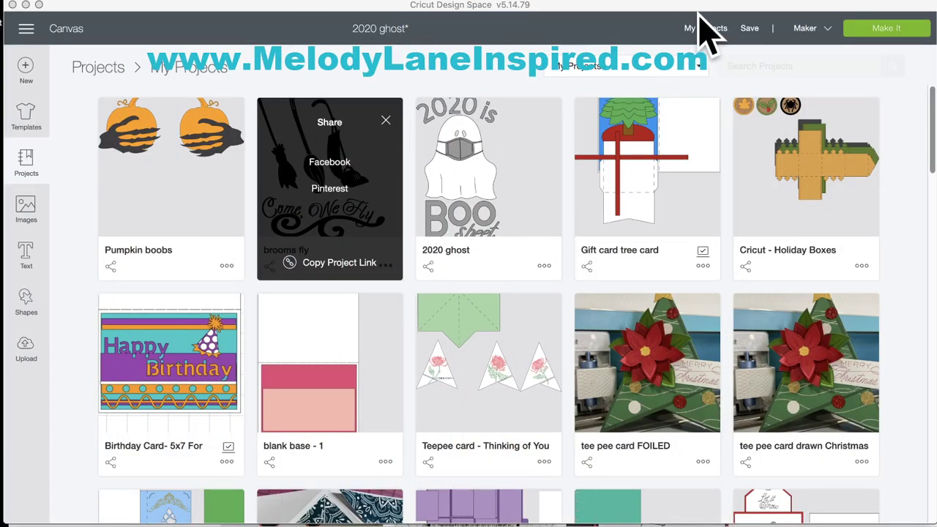
left_click(665, 0)
Step: Open the live Designing Pinterest Inspired Projects stream and give it a thumbs-up
scroll(450, 320, "down", 3)
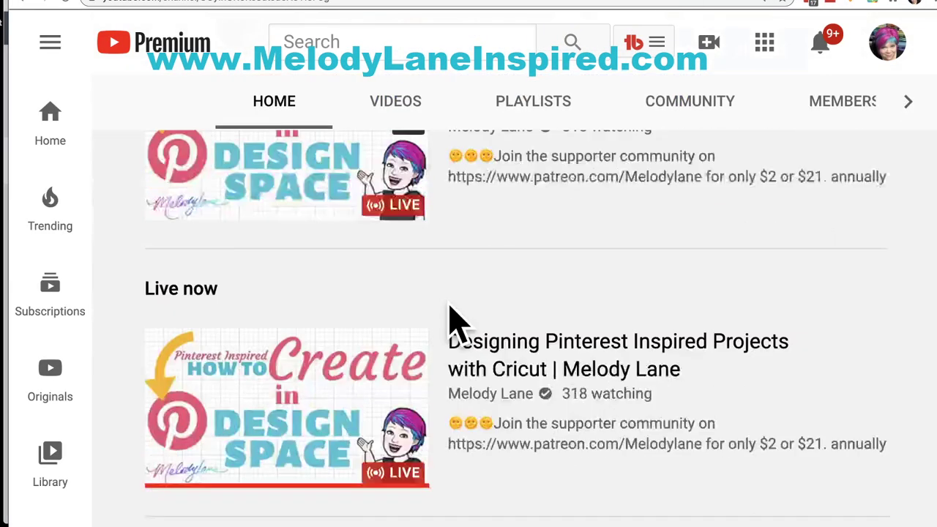
left_click(498, 275)
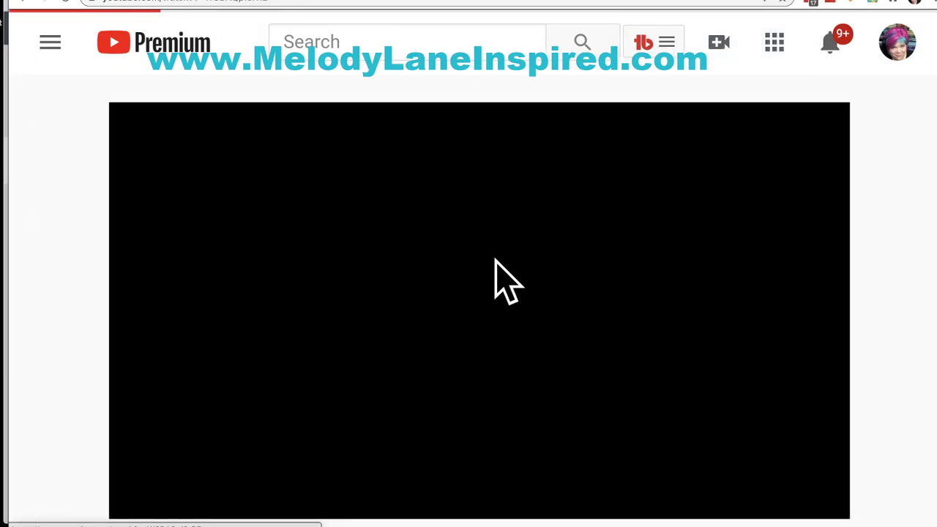
scroll(336, 336, "down", 4)
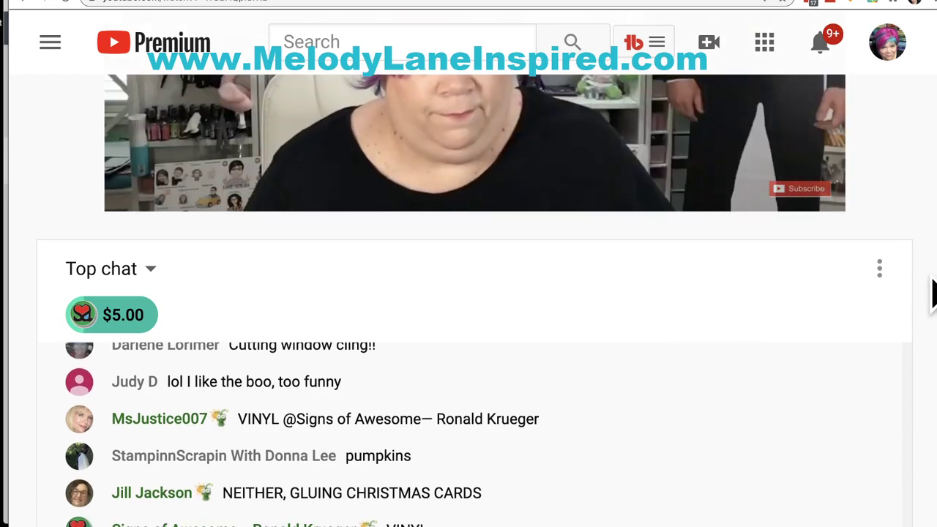
scroll(934, 292, "down", 8)
scroll(934, 291, "down", 2)
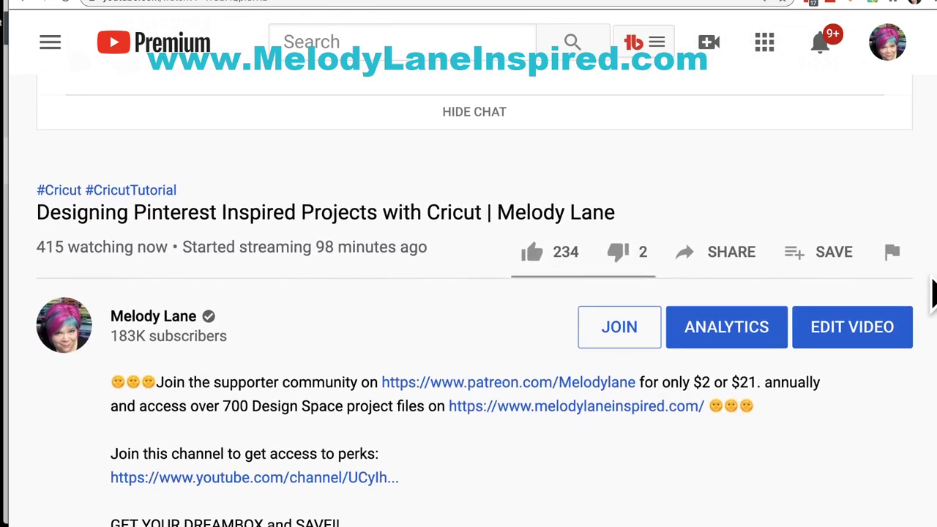
left_click(528, 252)
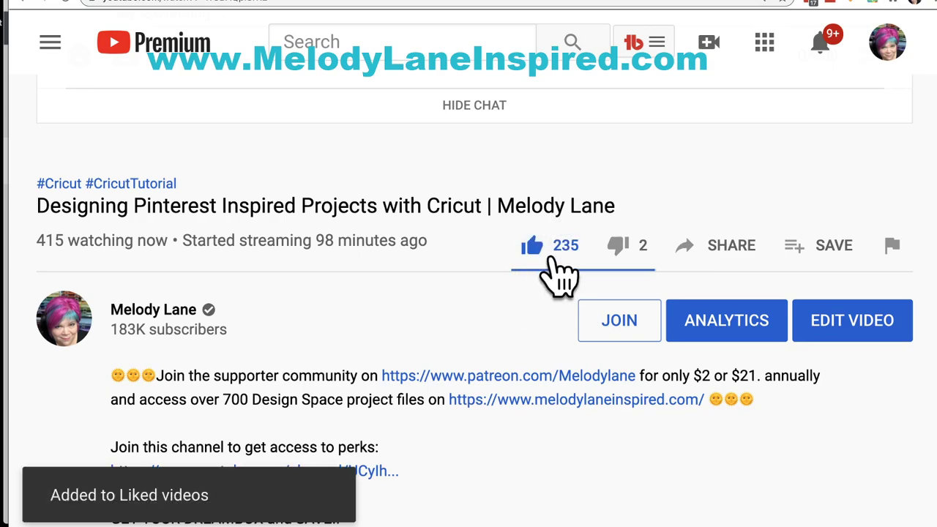
Step: Open and close the stream's Share options, then bring the supporter post screenshot over the page
left_click(697, 255)
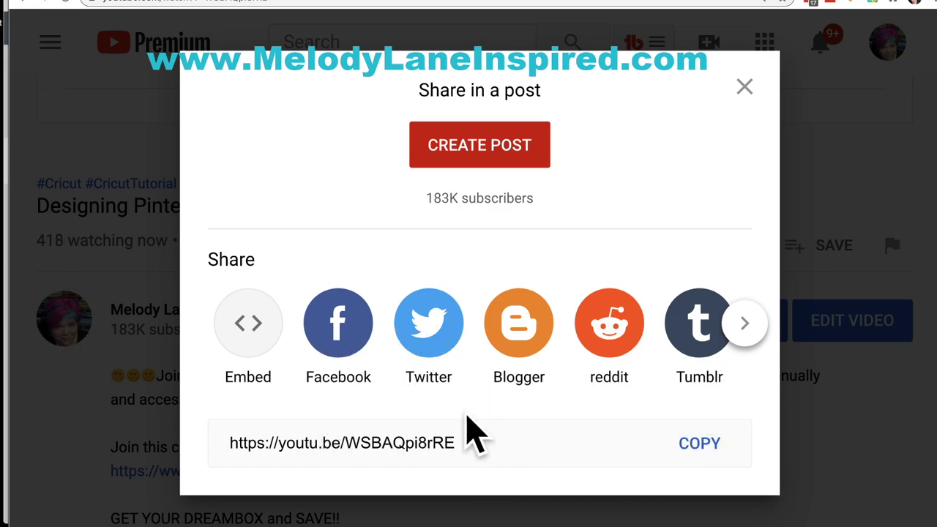
left_click(747, 88)
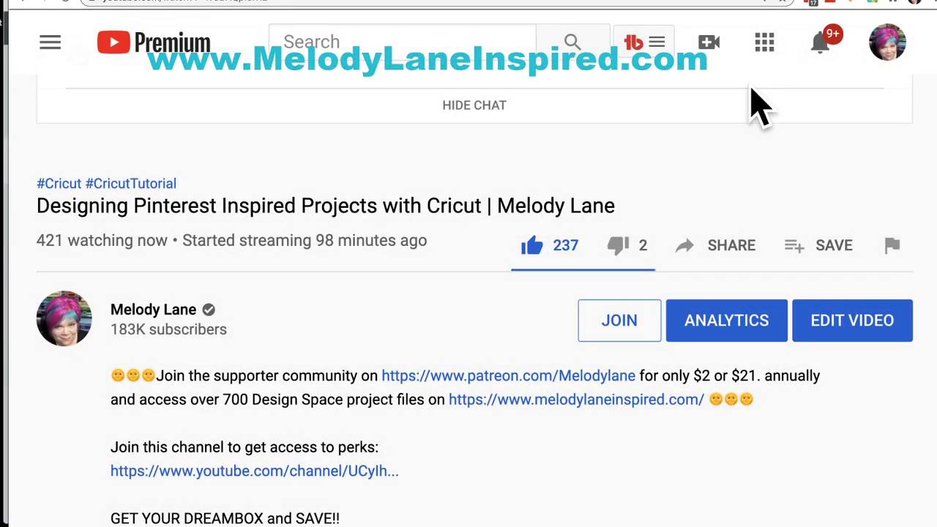
left_click_drag(934, 483, 288, 75)
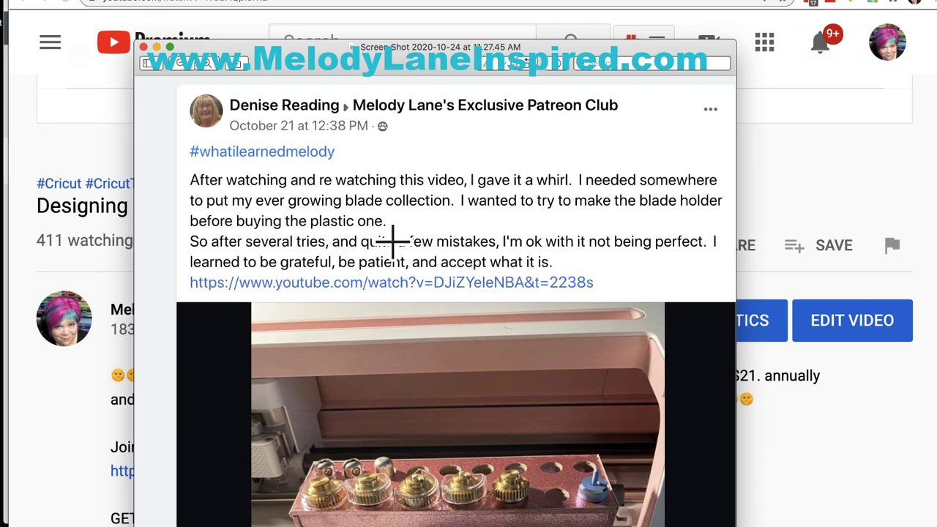
Step: Drag the Preview screenshot window down to the lower right of the screen
left_click_drag(312, 51, 936, 526)
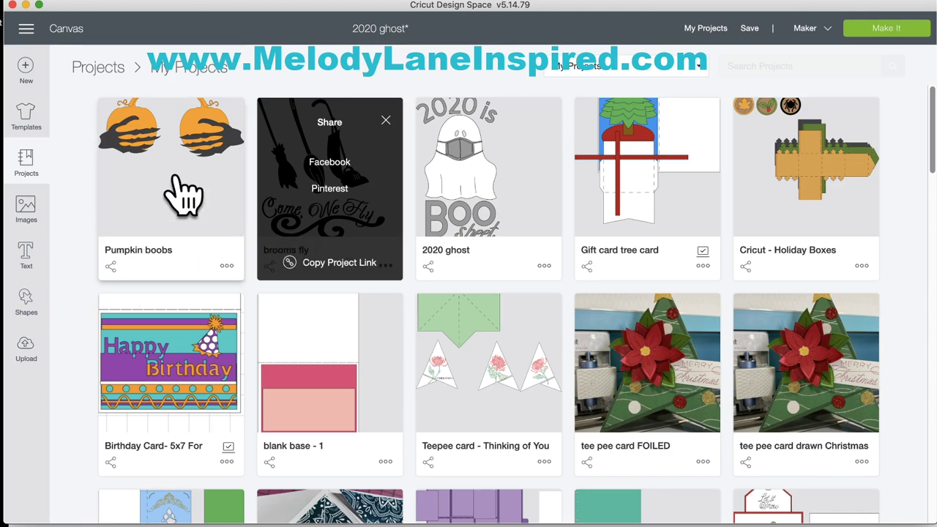
Step: Load Pumpkin boobs onto the canvas, replacing the unsaved 2020 ghost design, and deselect both pumpkins
left_click(184, 195)
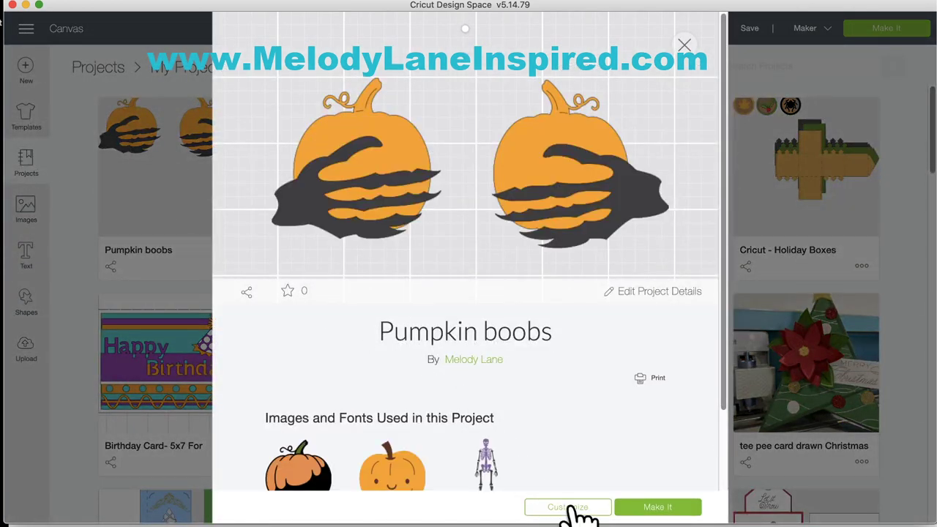
left_click(573, 506)
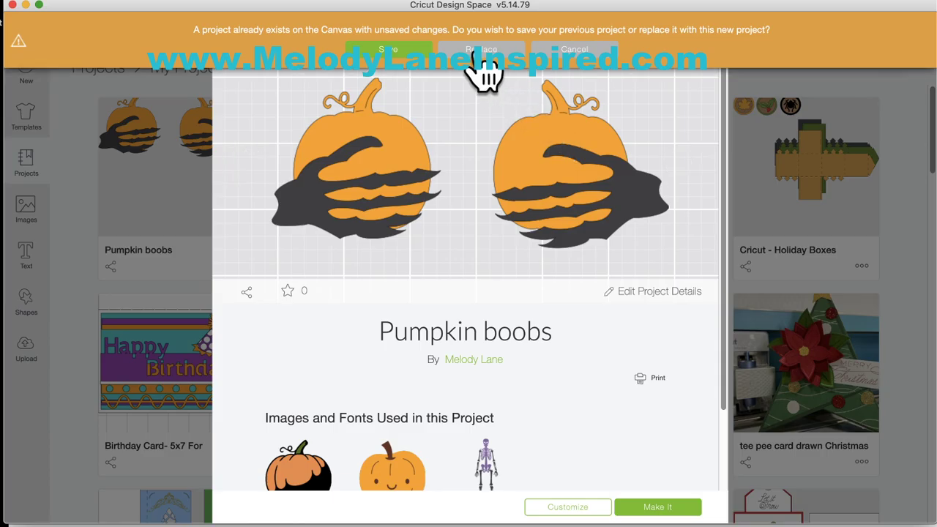
left_click(482, 53)
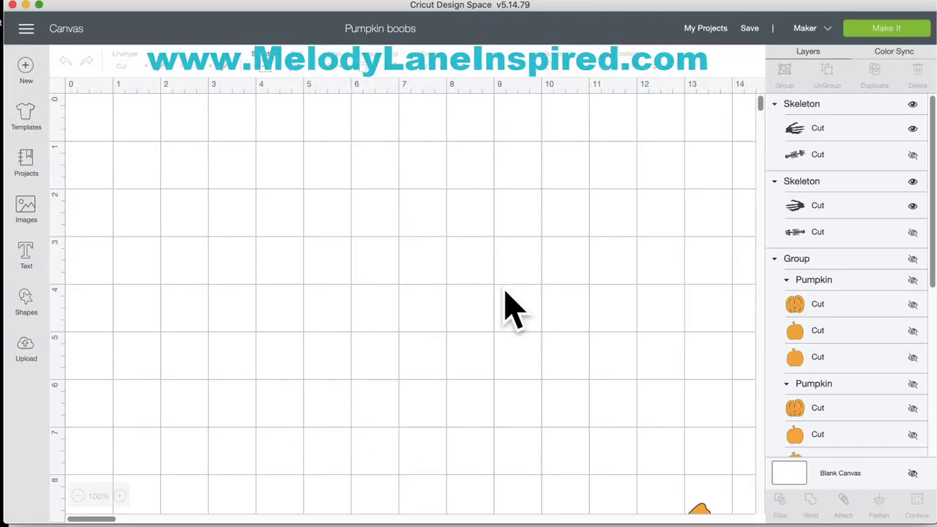
scroll(510, 308, "down", 10)
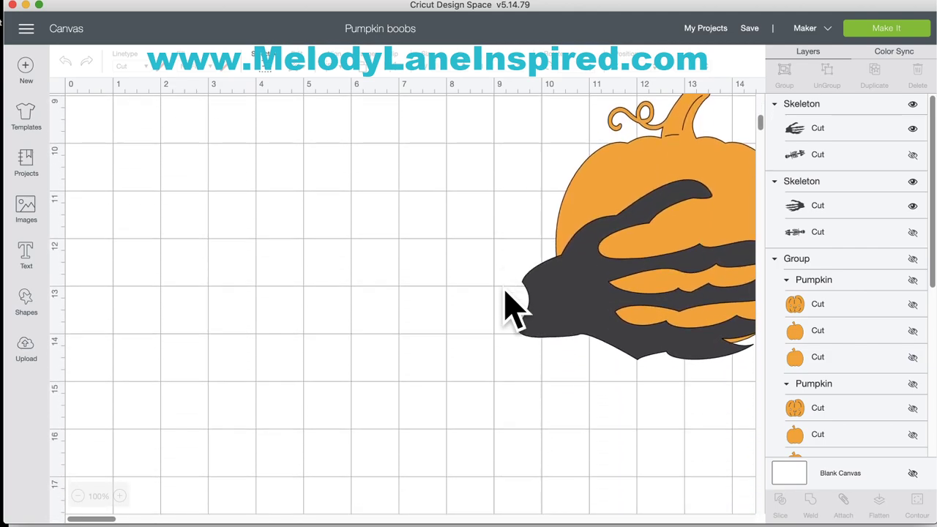
scroll(511, 307, "right", 5)
scroll(510, 307, "up", 4)
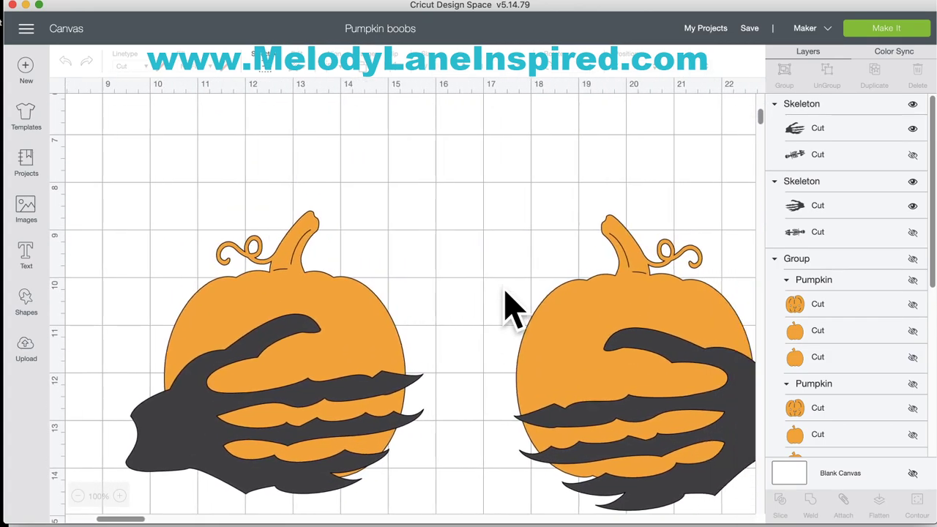
scroll(510, 308, "right", 1)
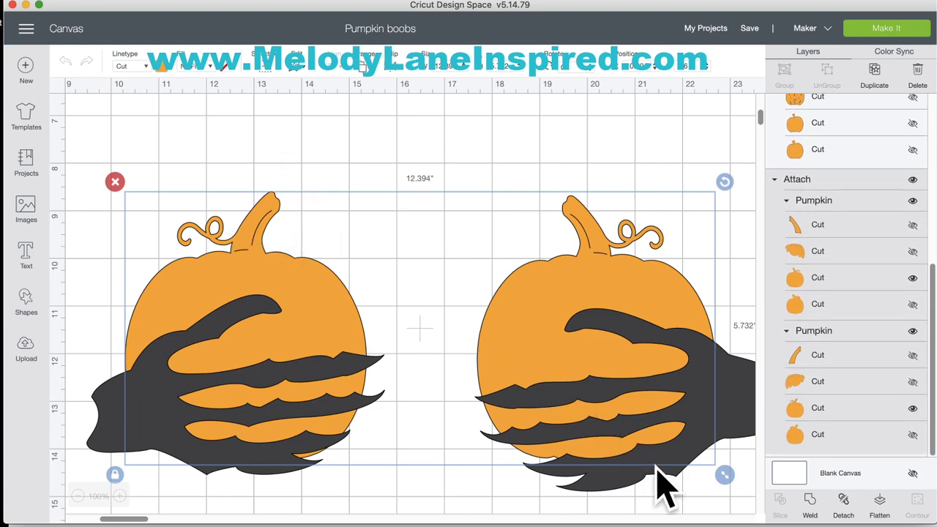
left_click(359, 173)
scroll(308, 322, "down", 2)
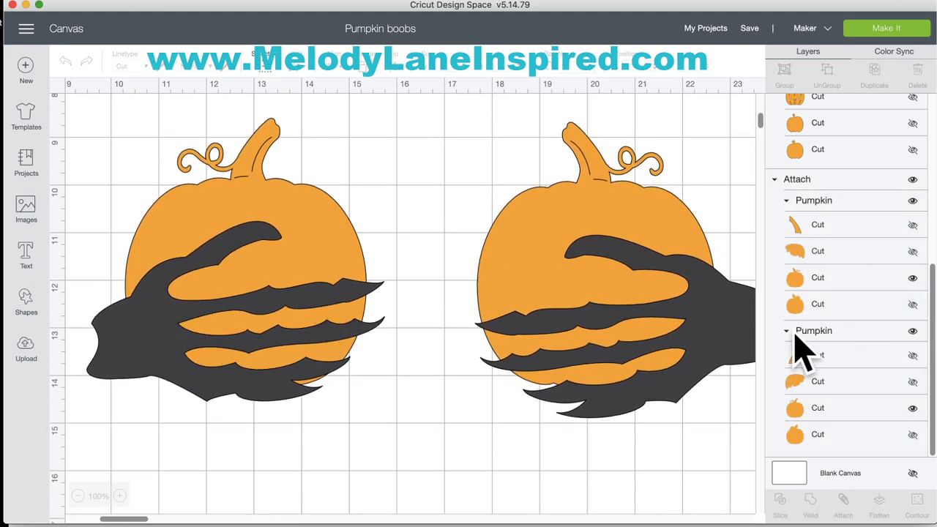
scroll(864, 311, "up", 10)
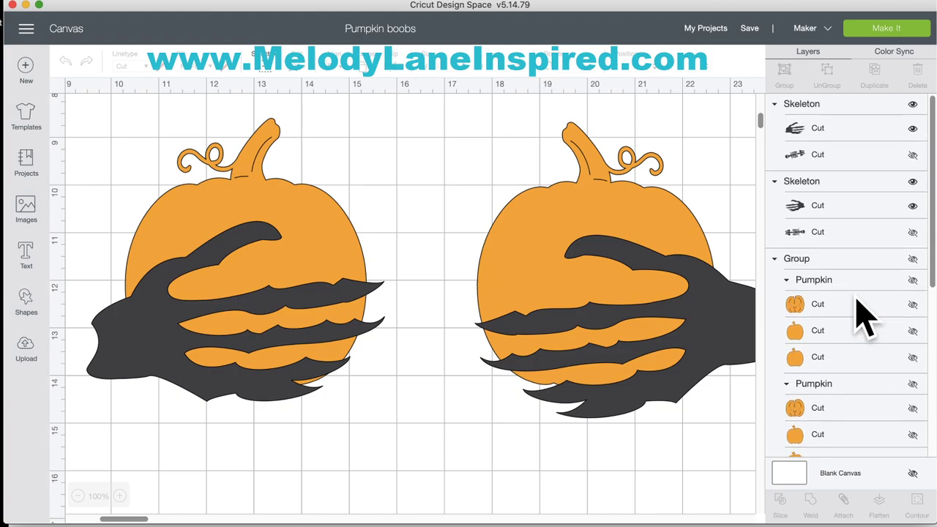
Step: Recolour the left skeleton hand white after briefly trying purple and other hues
left_click(817, 131)
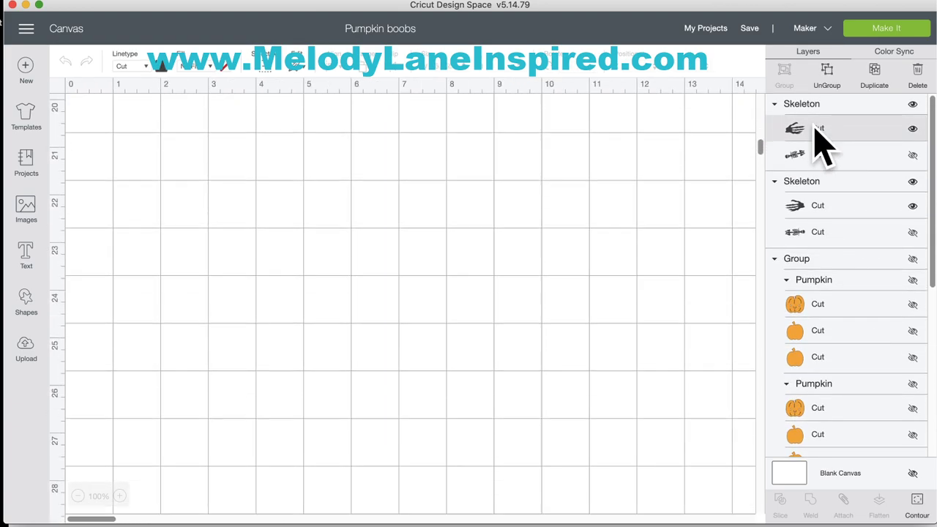
scroll(663, 197, "up", 10)
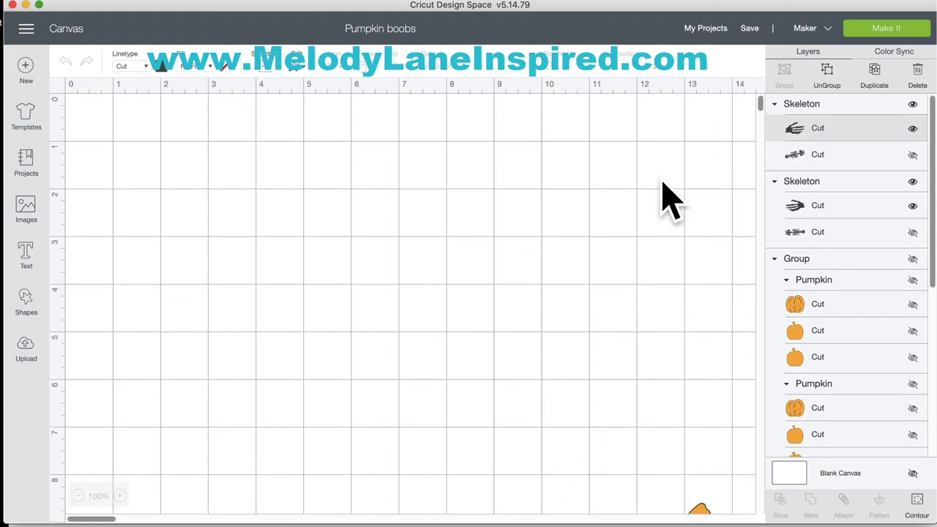
scroll(663, 198, "down", 3)
scroll(663, 198, "right", 10)
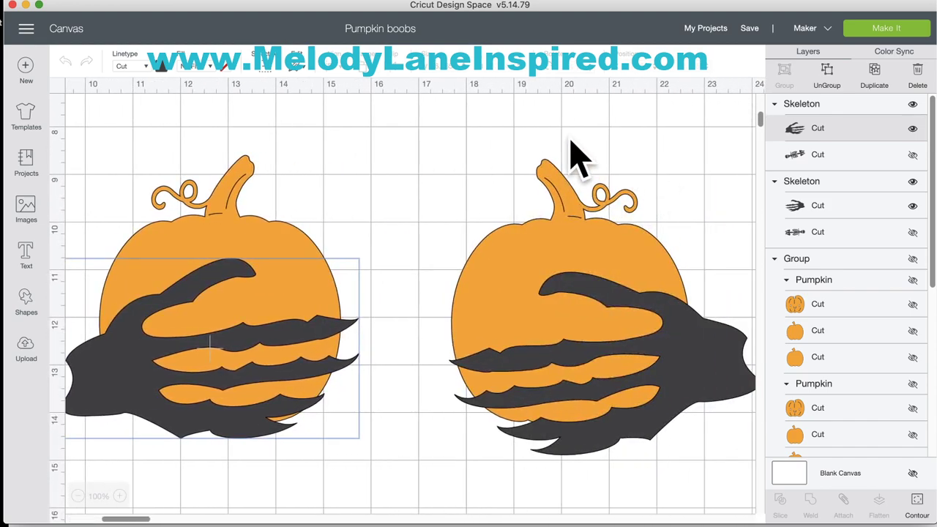
left_click(165, 67)
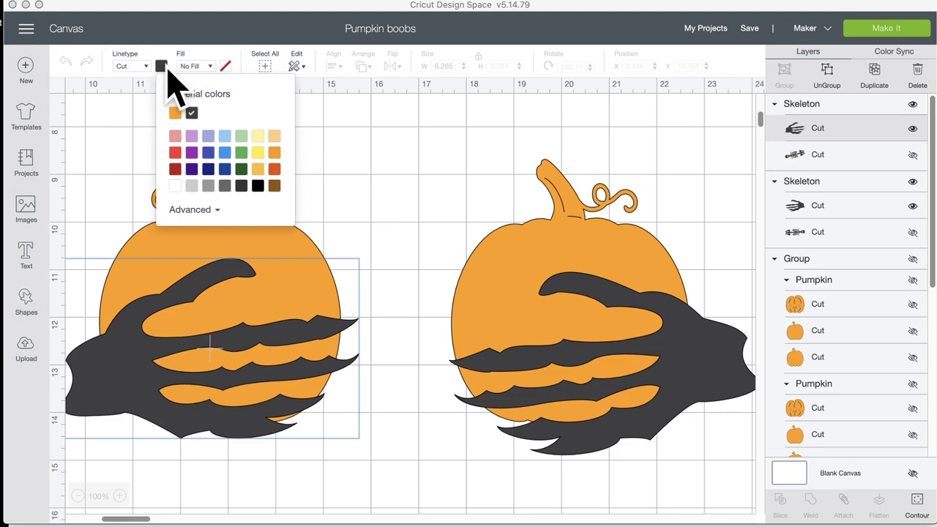
left_click(200, 211)
left_click(249, 259)
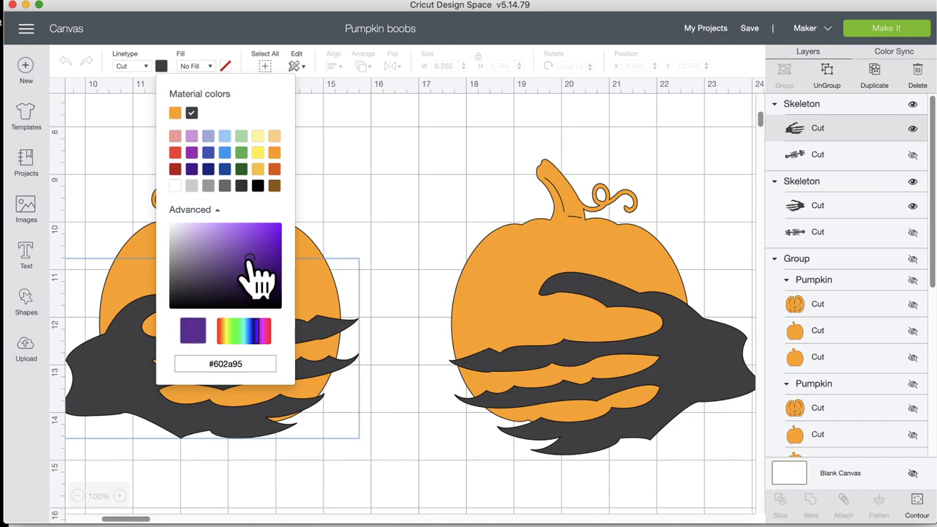
mouse_move(251, 331)
left_mouse_down()
mouse_move(233, 330)
mouse_move(267, 331)
left_mouse_up()
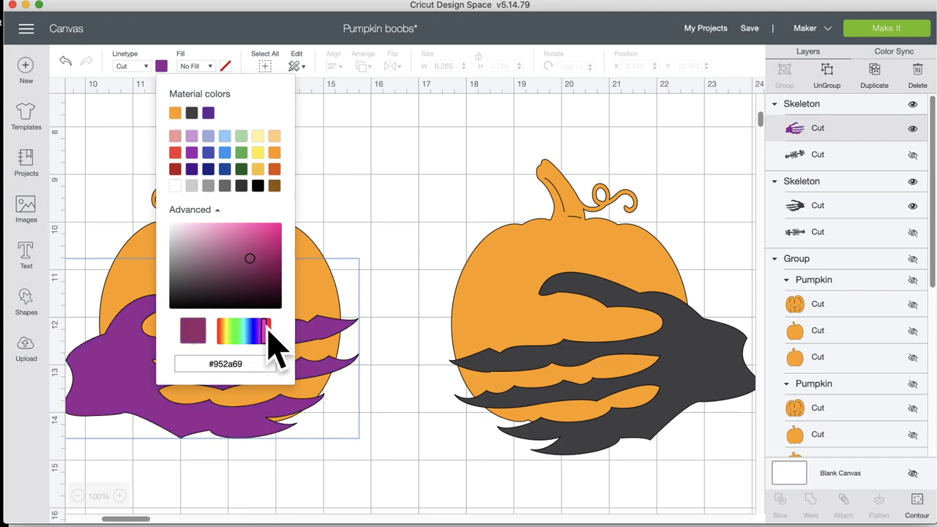
left_click(175, 186)
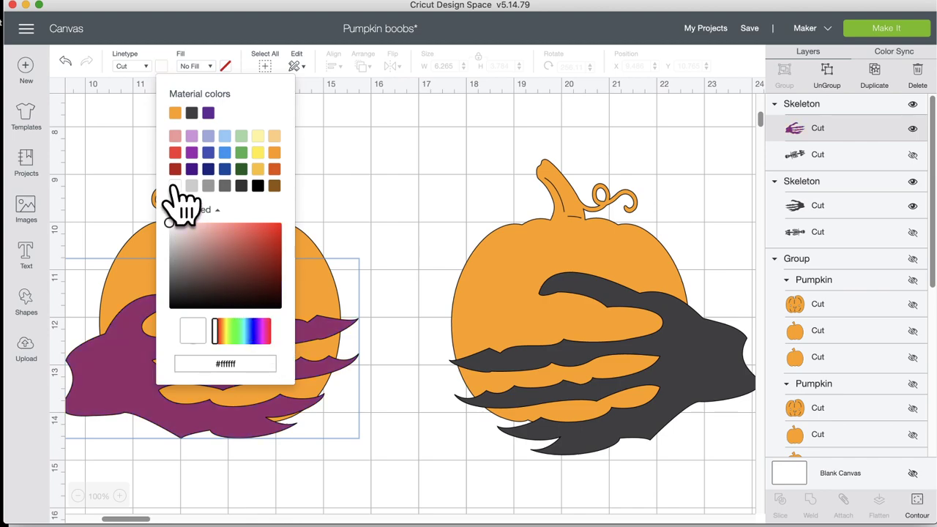
Step: Make the right skeleton hand white too, then deselect everything
left_click(687, 331)
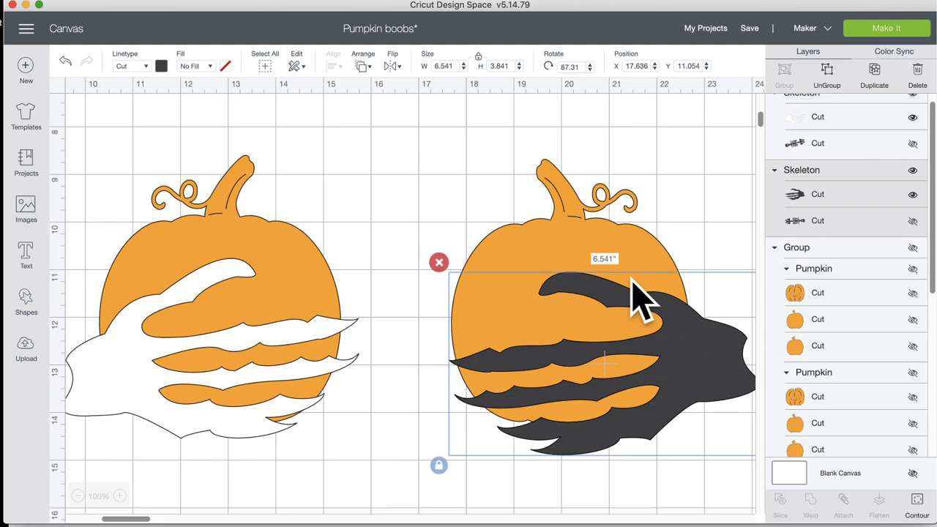
left_click(161, 66)
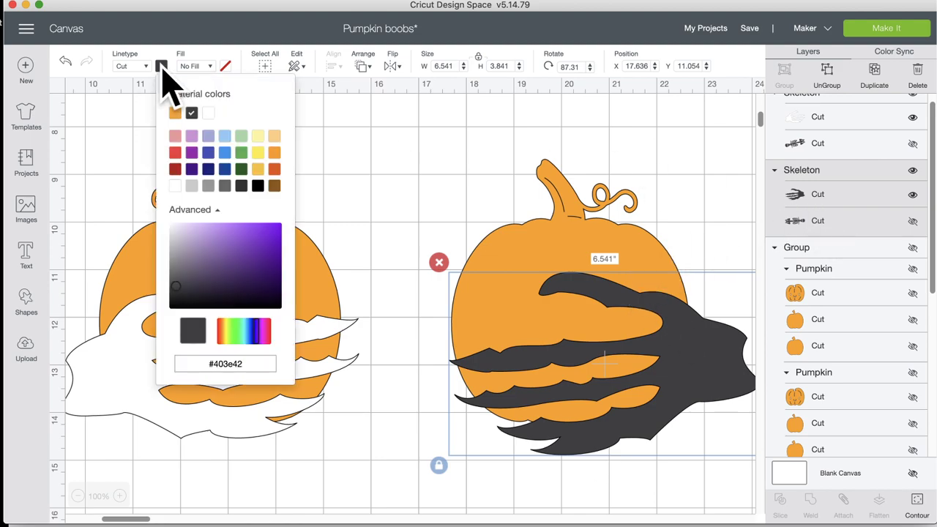
left_click(208, 114)
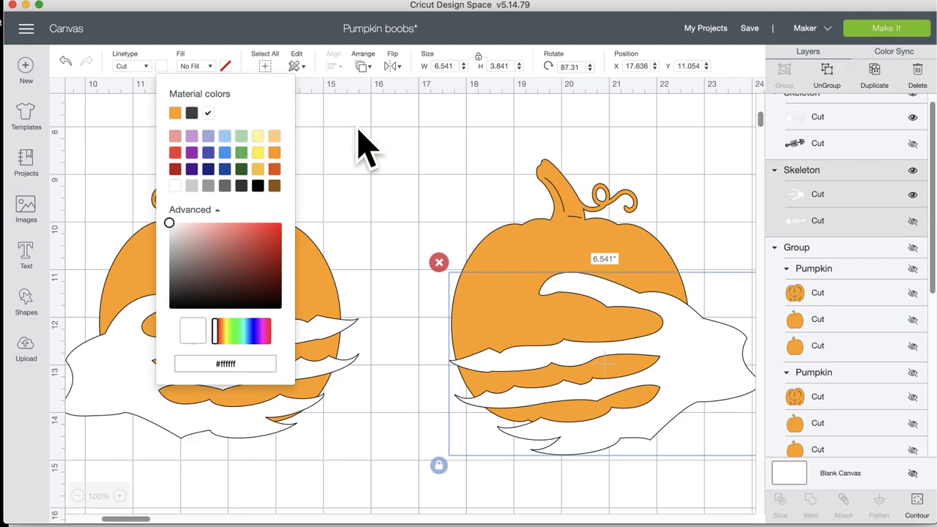
left_click(364, 147)
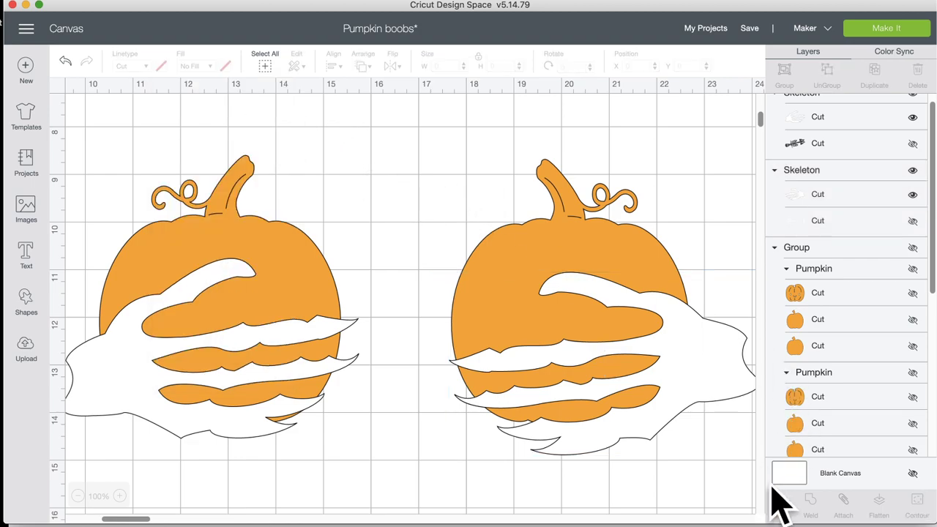
Step: Give the blank canvas a dark grey background and zoom out to 50%
left_click(792, 477)
left_click(404, 66)
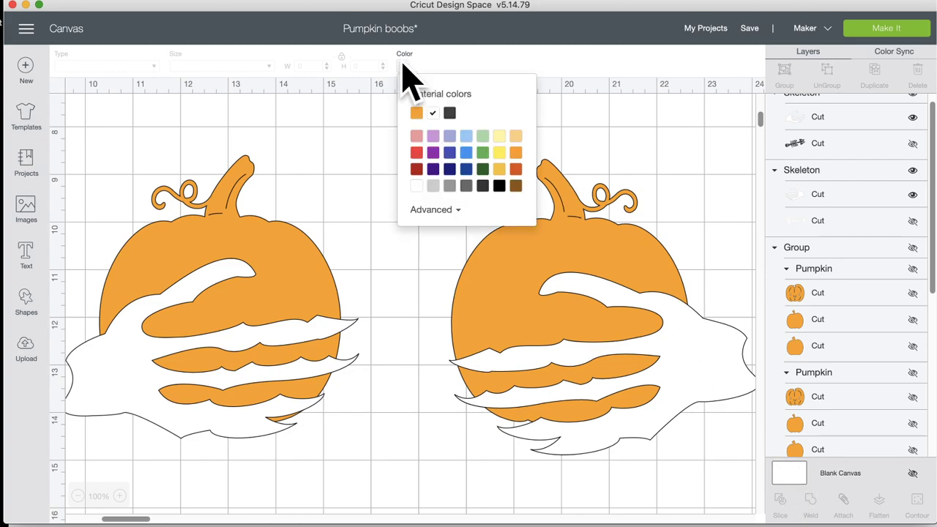
left_click(450, 113)
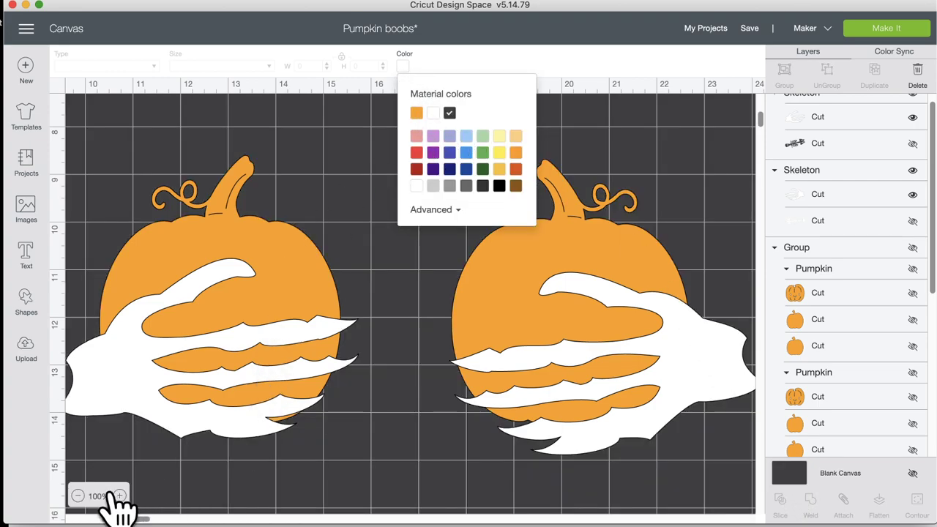
left_click(78, 496)
left_click(77, 496)
scroll(153, 314, "up", 5)
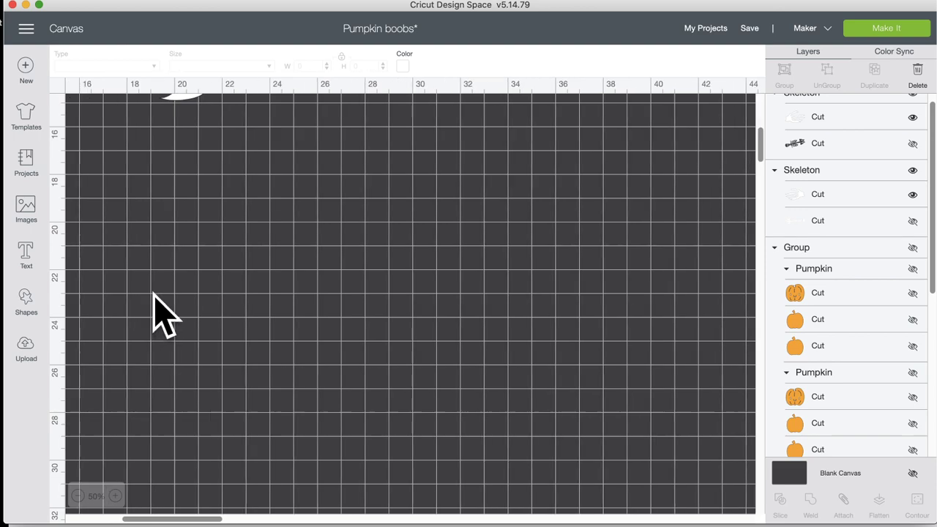
Step: Turn off the canvas grid lines
left_click(59, 85)
scroll(183, 245, "right", 5)
scroll(183, 245, "down", 1)
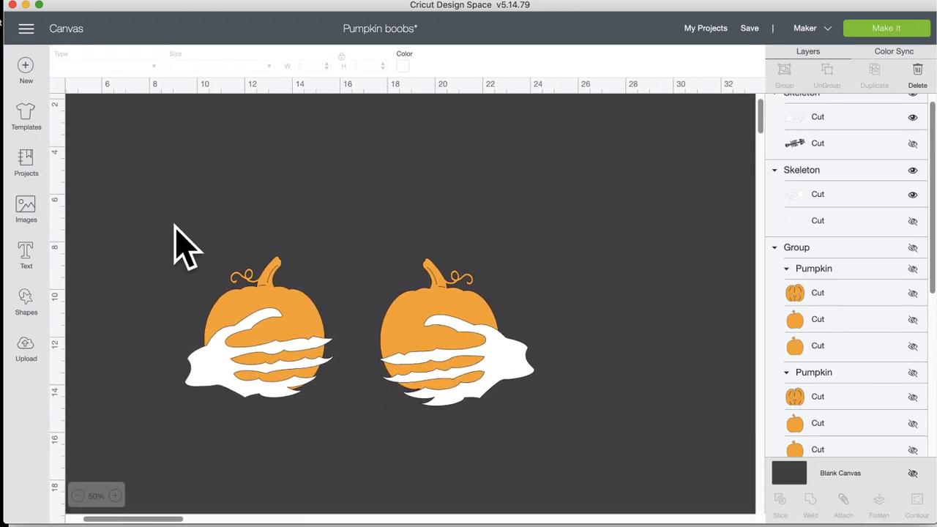
Step: Change the canvas background to black and save the Pumpkin boobs project
left_click(404, 66)
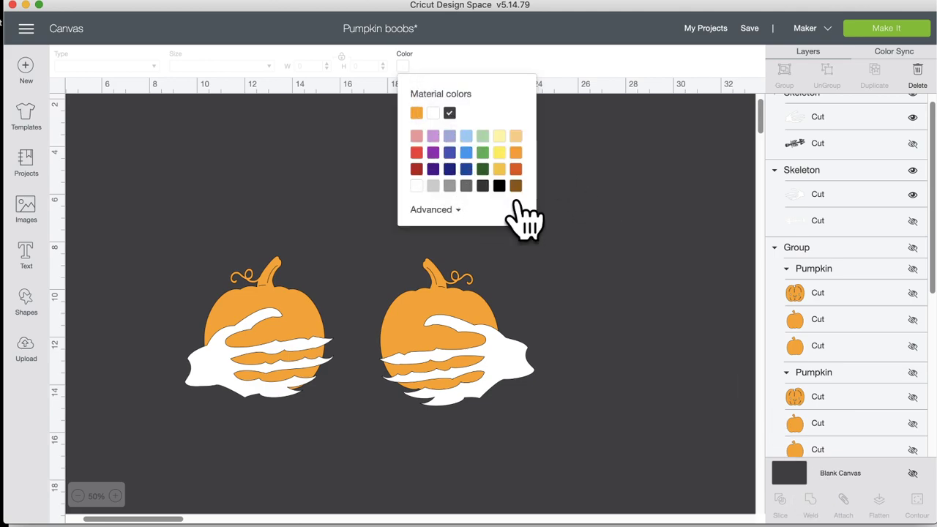
left_click(499, 186)
left_click(618, 245)
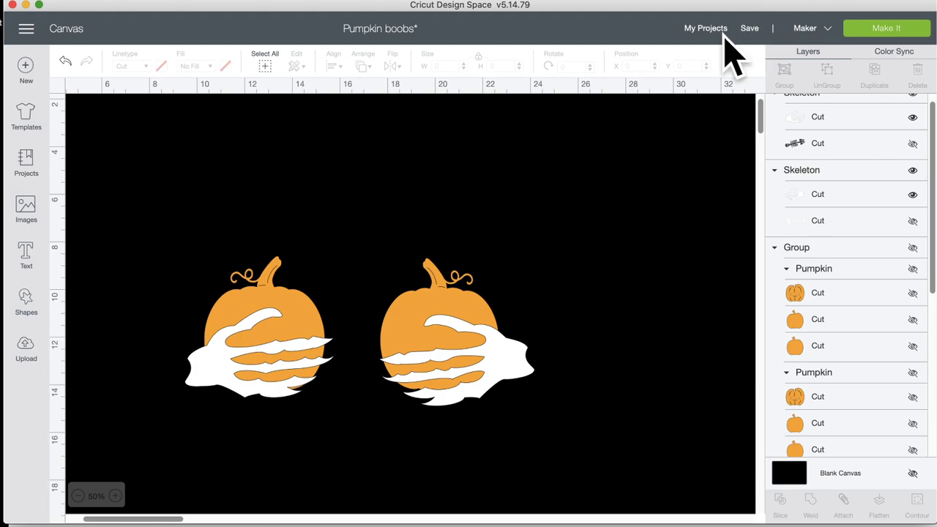
mouse_move(748, 31)
left_click(762, 46)
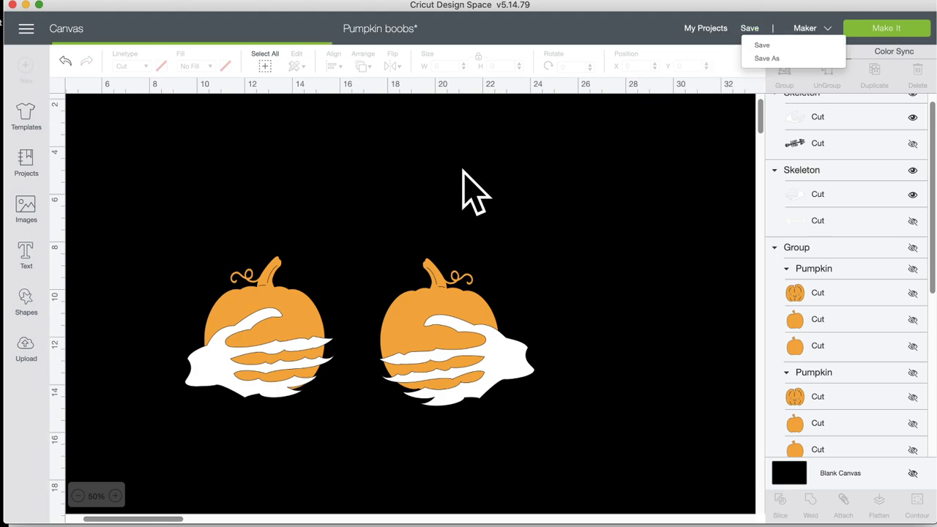
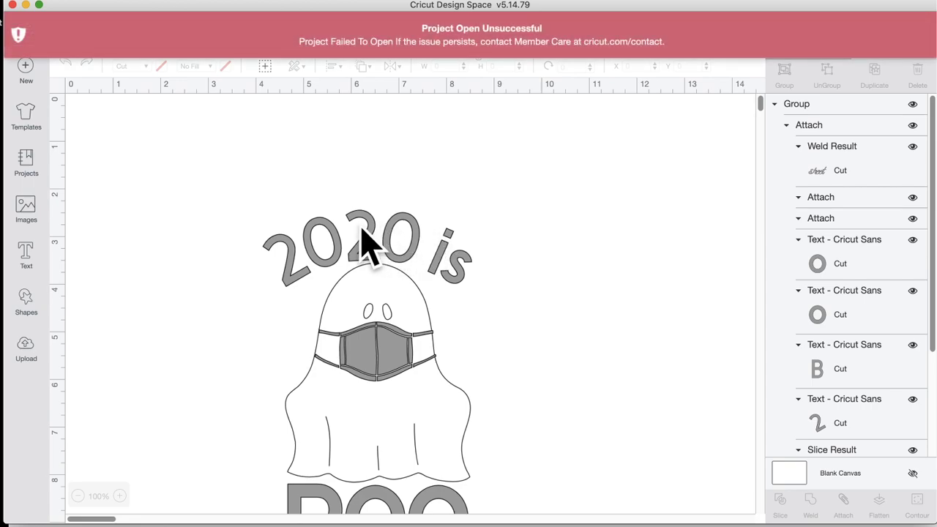
Step: Ungroup and detach the ghost design, then select the curved '2020 is' letters
left_click(360, 229)
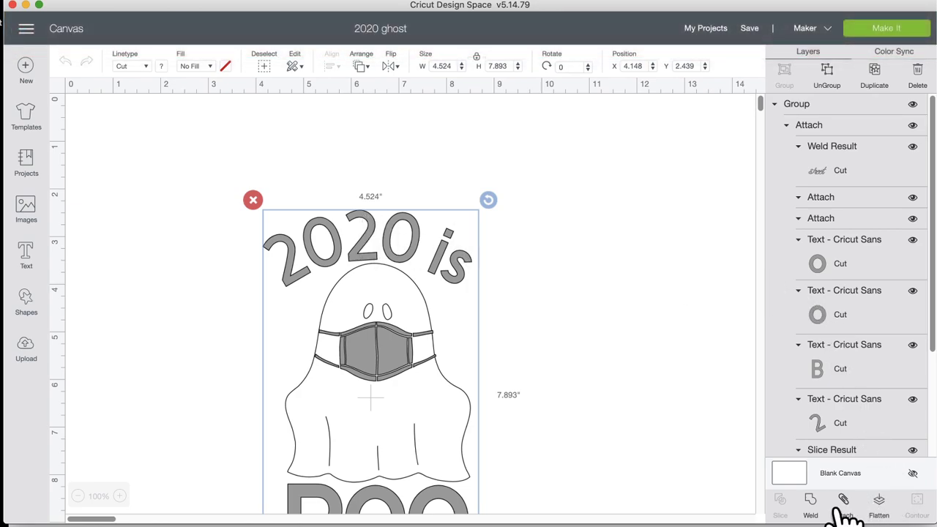
left_click_drag(469, 268, 444, 184)
left_click(829, 73)
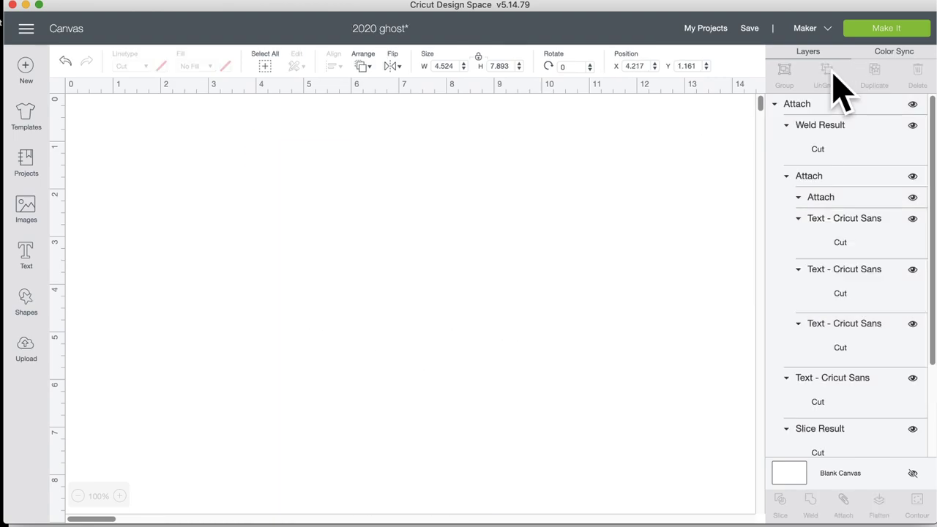
left_click(418, 188)
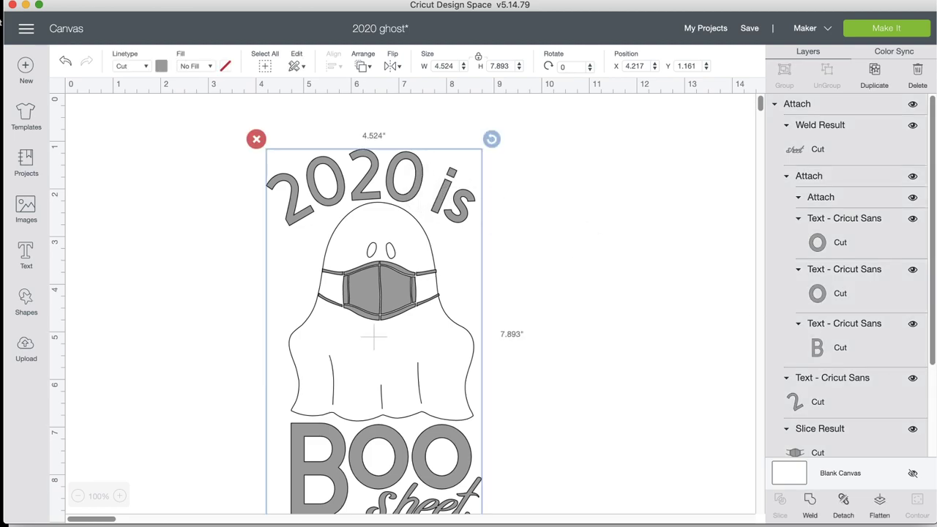
left_click(843, 502)
left_click_drag(262, 125, 479, 205)
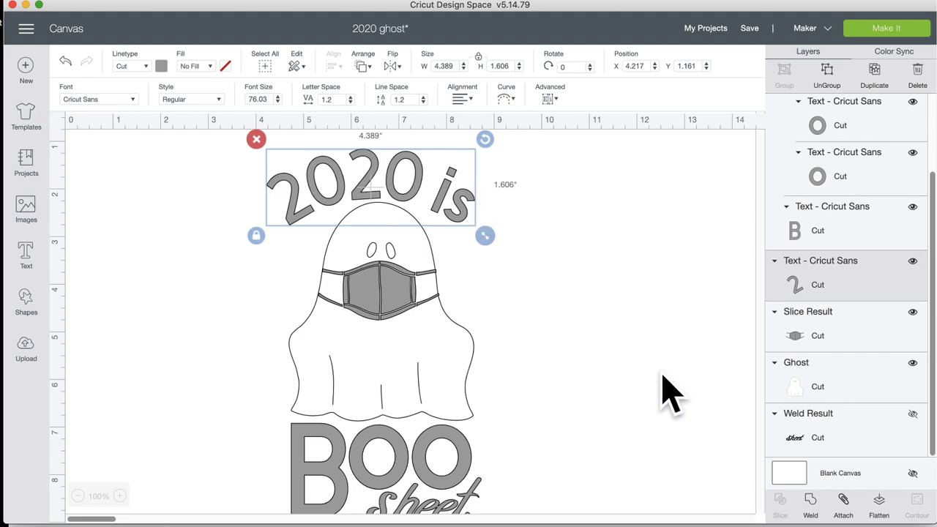
Step: Weld the curved '2020 is' letters into a single shape
left_click(813, 500)
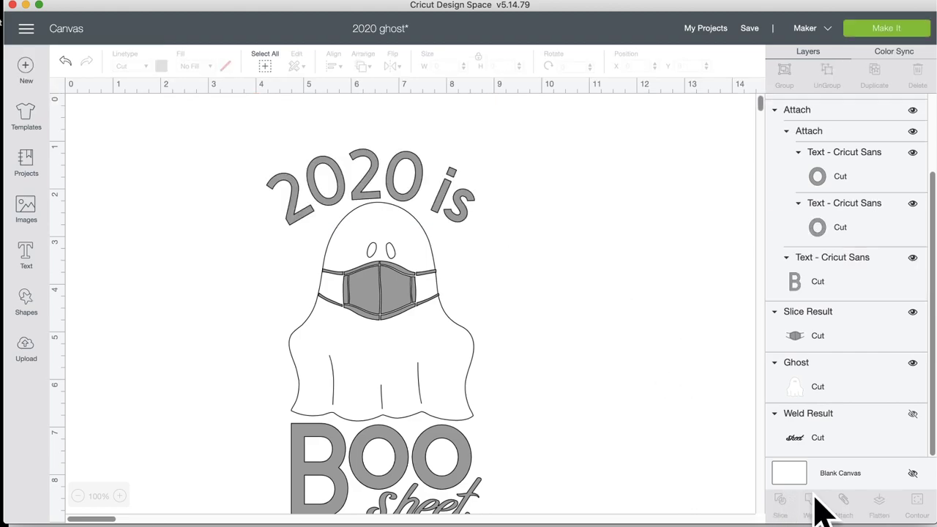
left_click(437, 184)
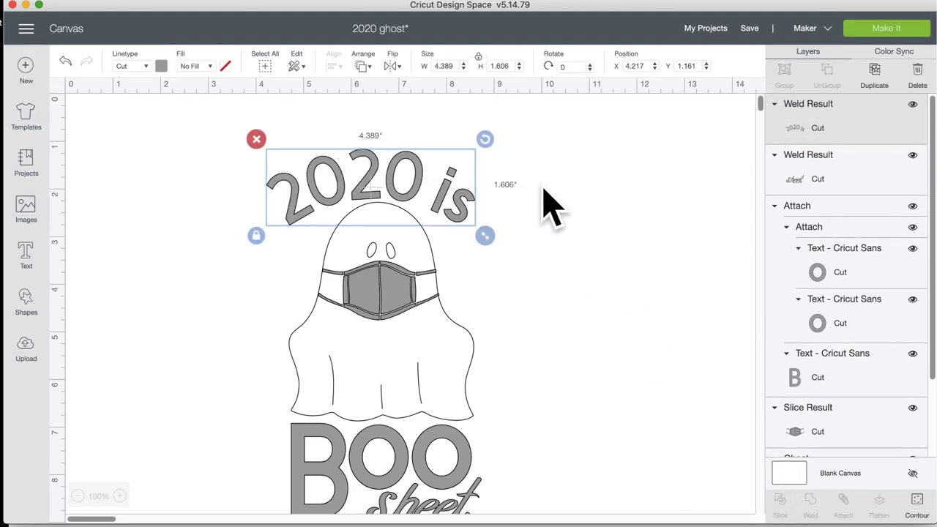
left_click(543, 207)
left_click(468, 210)
Step: Attach the welded '2020 is', ghost mask, BOO and sheet lettering as one piece
left_click(405, 293, "shift")
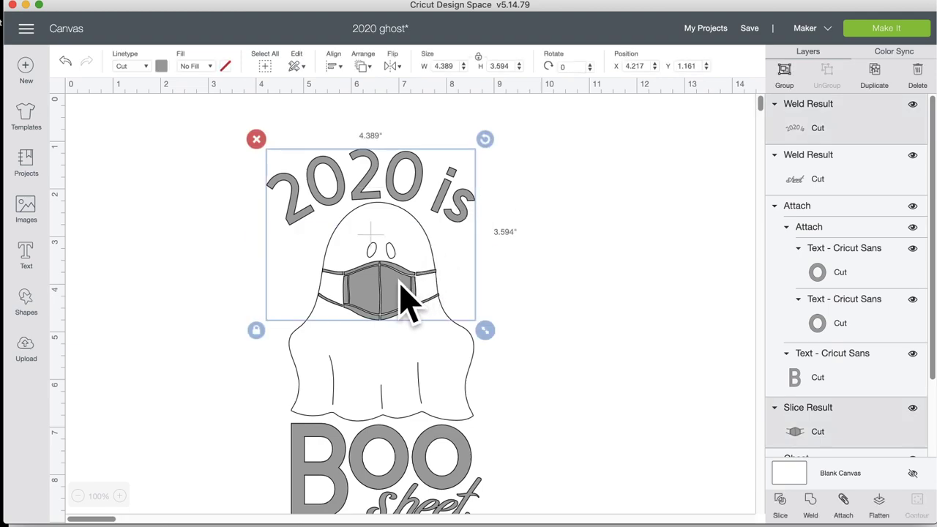
left_click(466, 450, "shift")
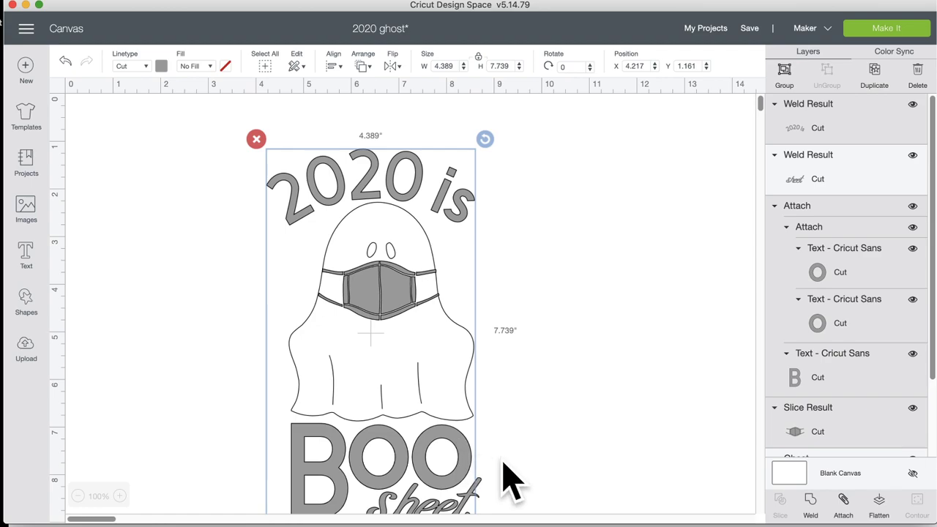
scroll(513, 476, "down", 1)
scroll(512, 476, "down", 3)
left_click(487, 390, "shift")
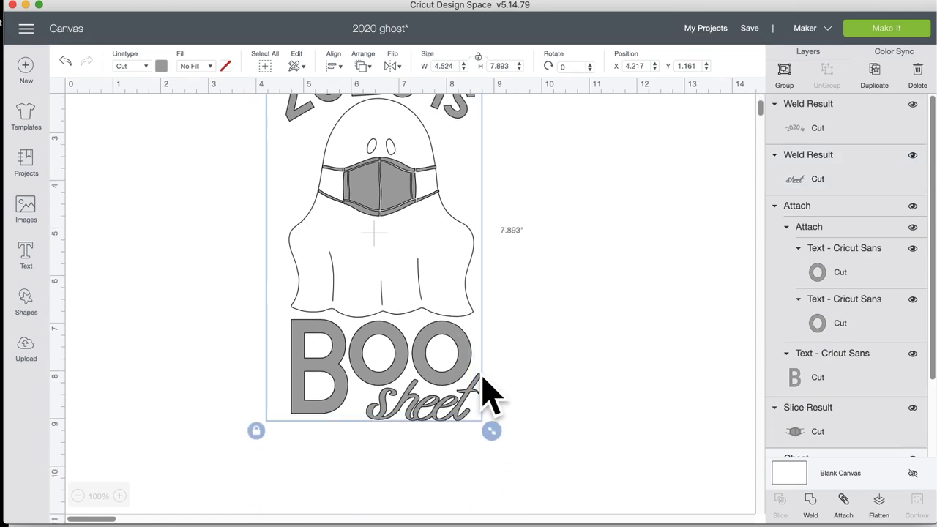
left_click(843, 505)
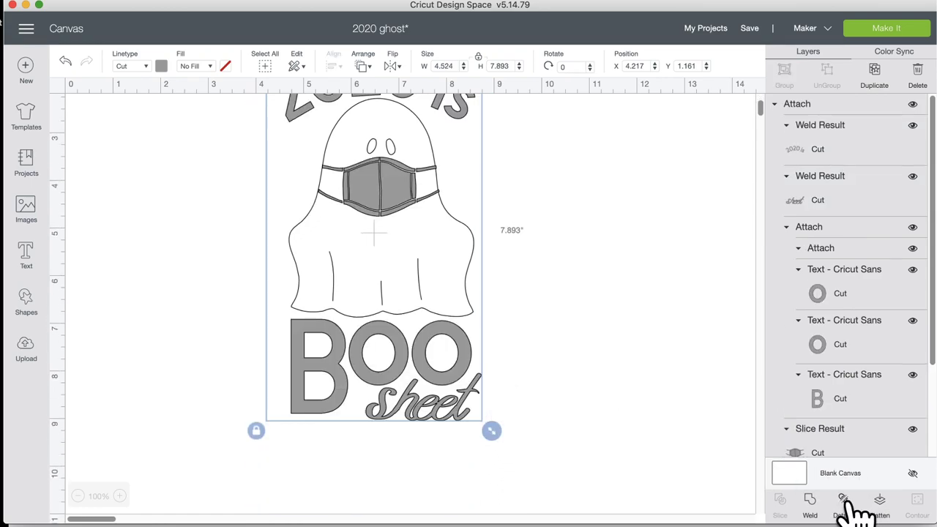
scroll(607, 171, "up", 3)
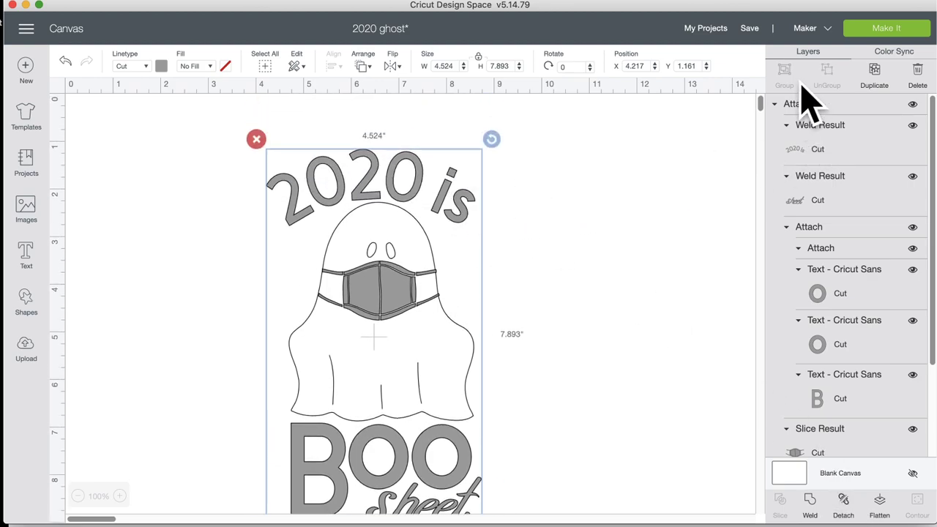
left_click(749, 31)
left_click(805, 150)
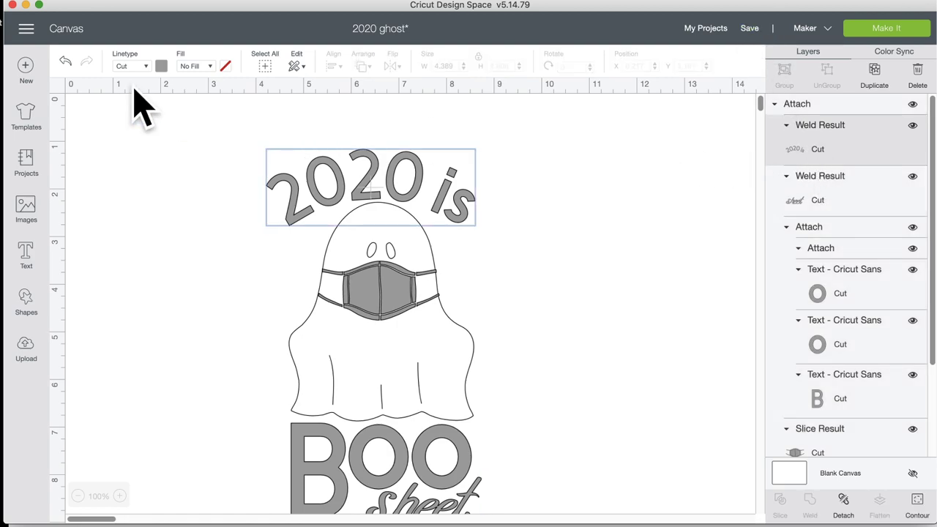
Step: Recolour the attached lettering and mask black
left_click(161, 66)
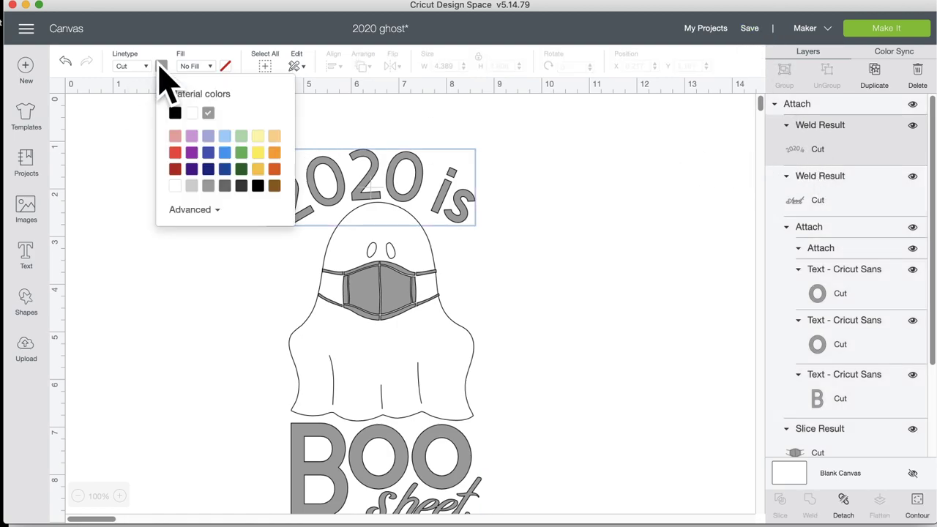
left_click(258, 186)
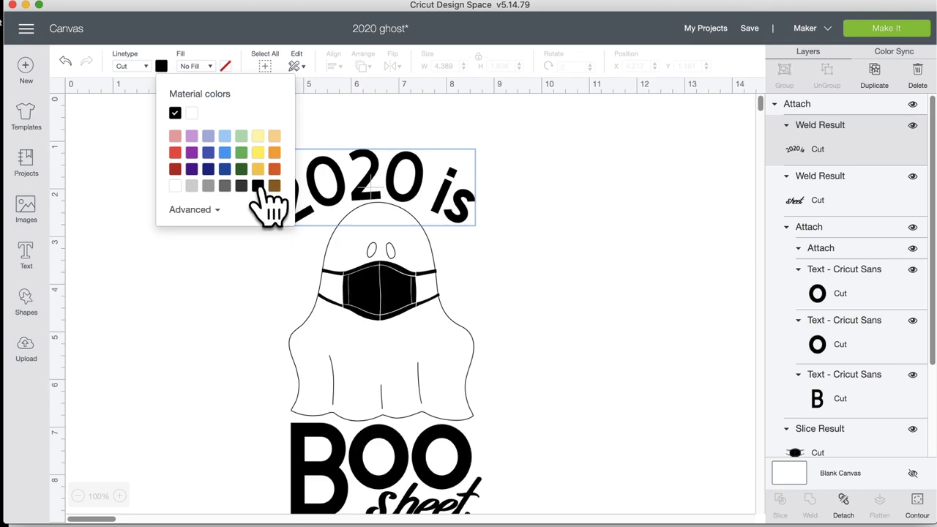
left_click(534, 213)
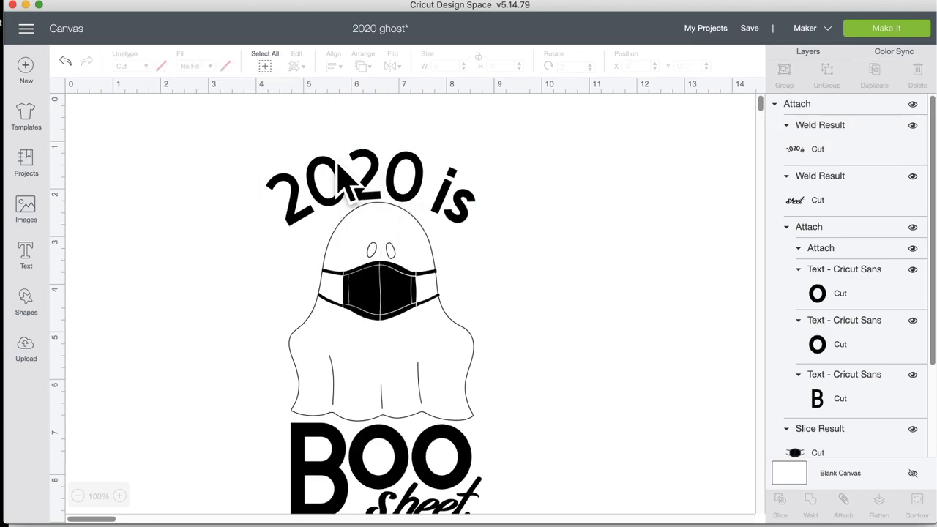
Step: Select every piece of the ghost design and group it together
left_click(419, 182)
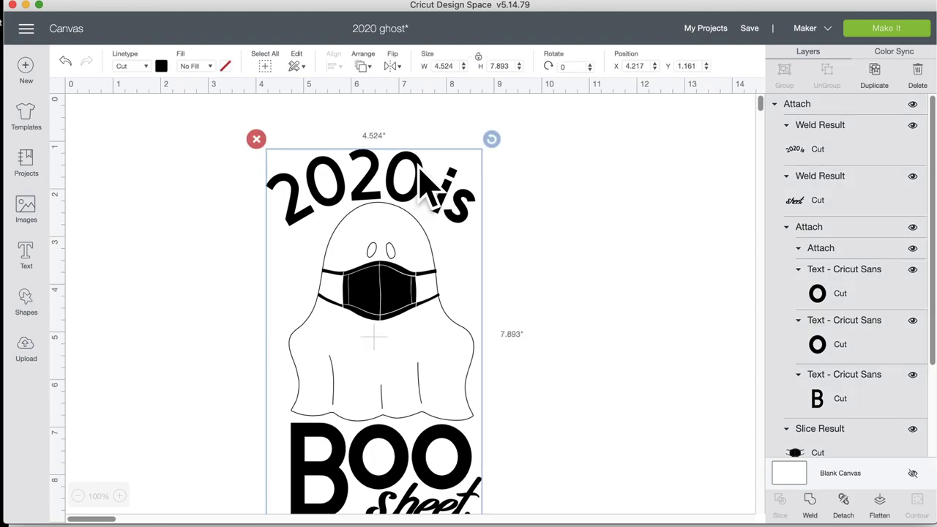
left_click(643, 170)
left_click_drag(251, 108, 601, 464)
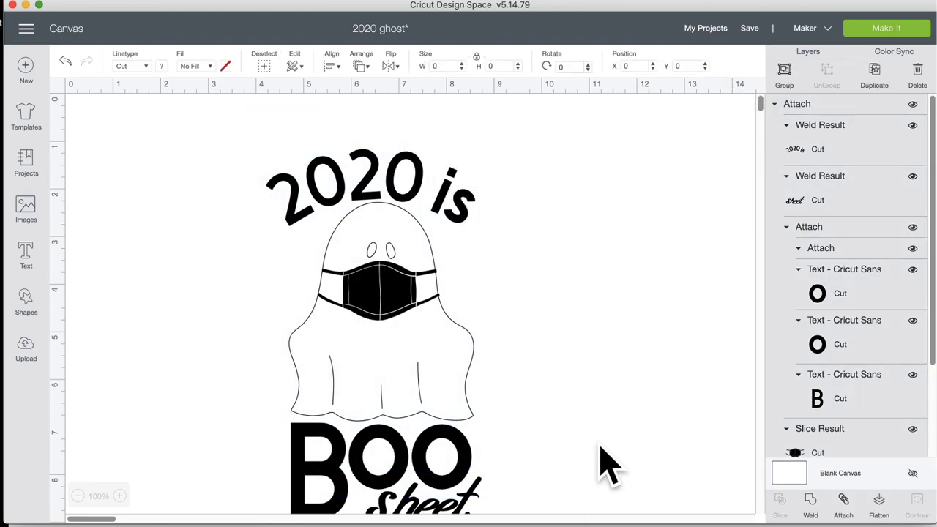
left_click(787, 73)
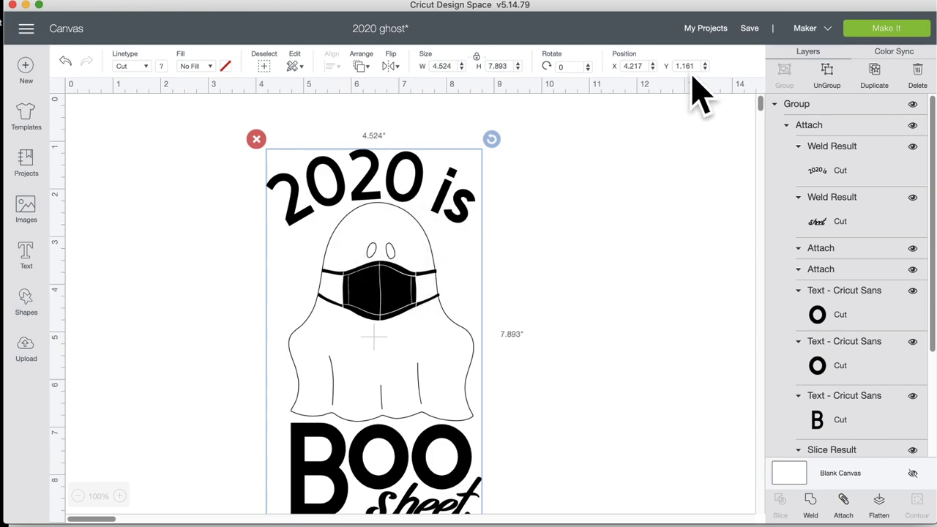
left_click(752, 32)
Step: Save the '2020 ghost' project and find it in the My Projects list
left_click(760, 45)
left_click(705, 29)
left_click(429, 267)
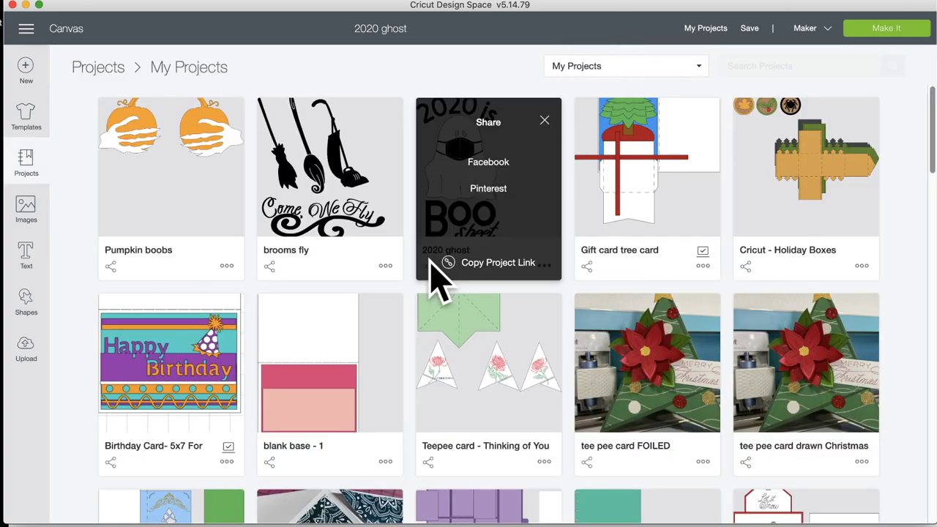